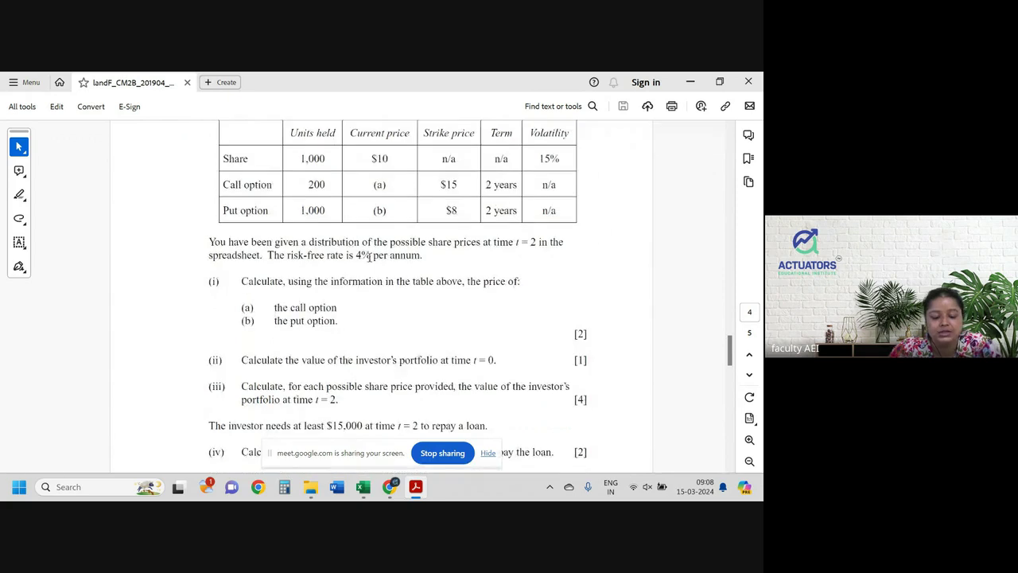
- Read the exam question's t = 2 price distribution, the 4% risk-free rate and part (i) on call and put option prices
scroll(291, 247, "down", 1)
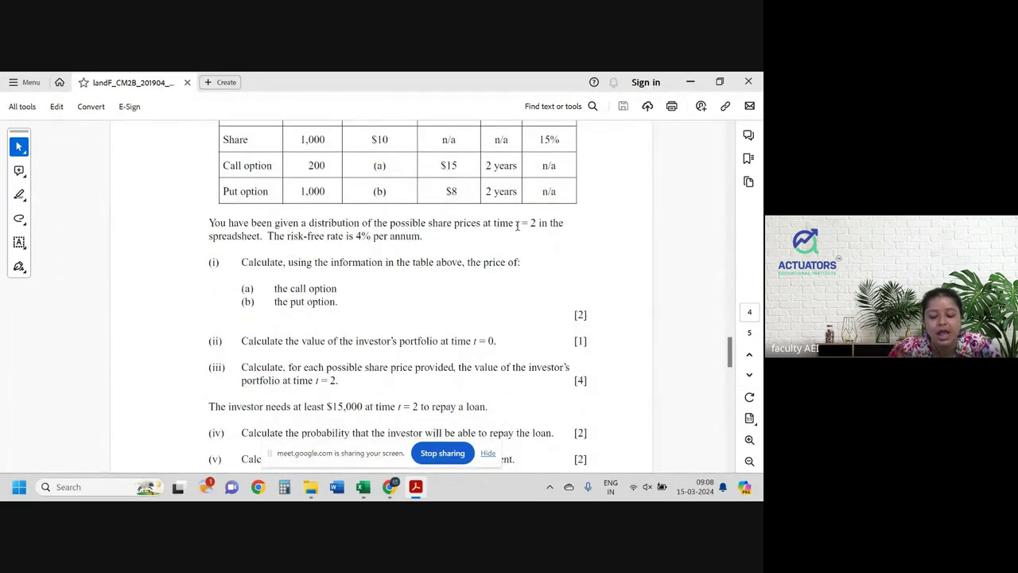
left_click_drag(517, 226, 548, 226)
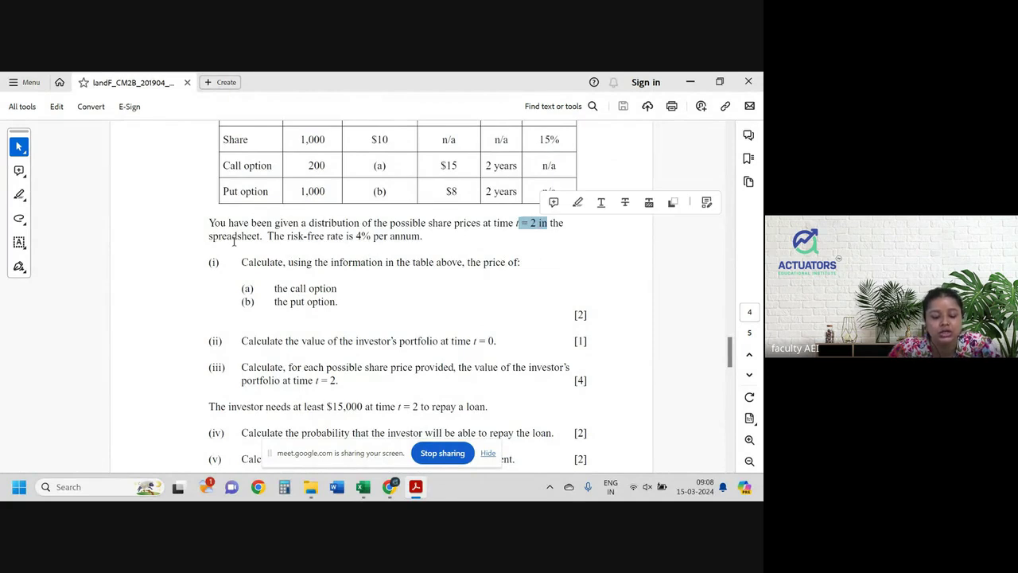
left_click_drag(356, 238, 374, 240)
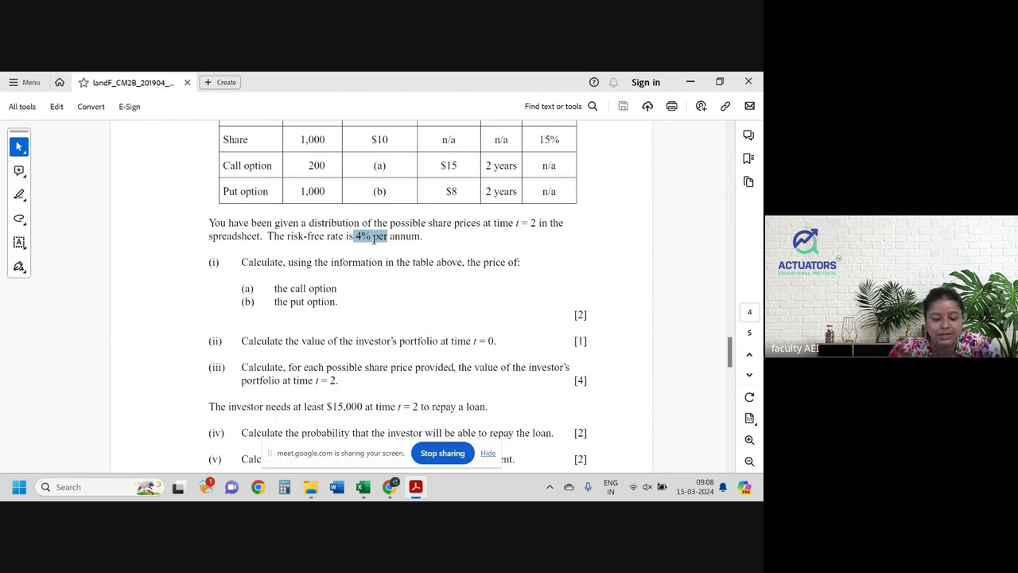
left_click_drag(373, 240, 375, 240)
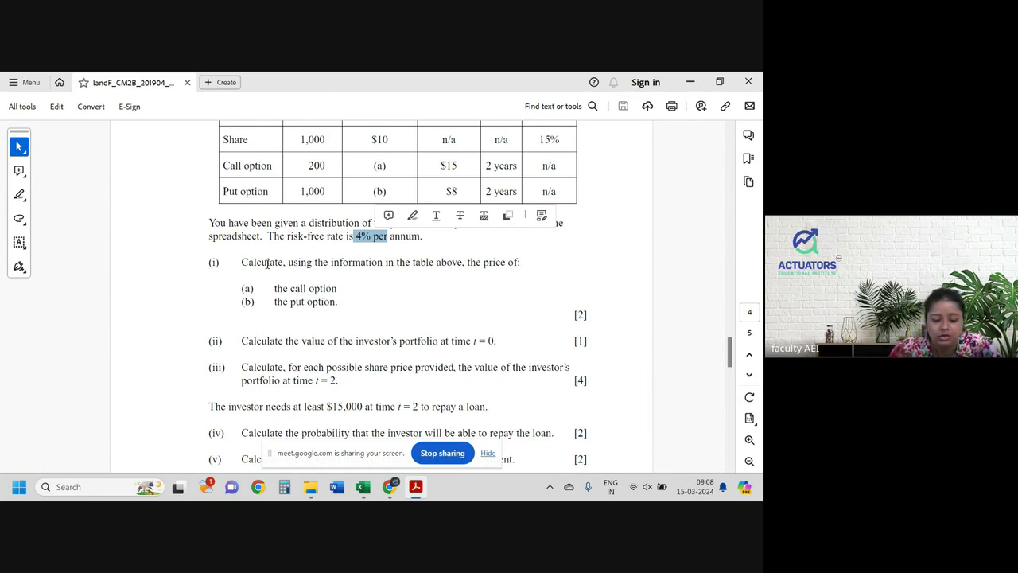
left_click_drag(267, 263, 506, 263)
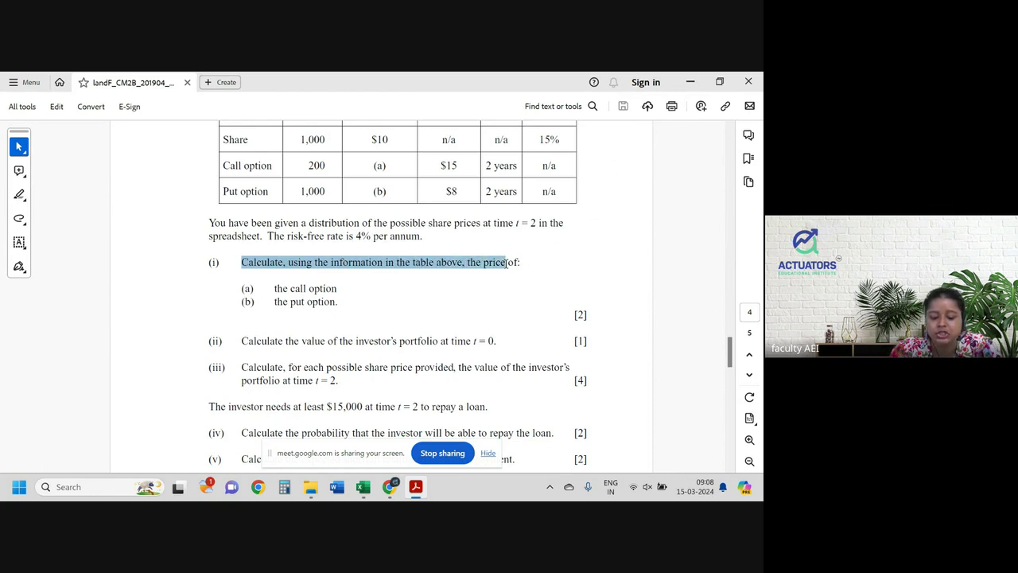
left_click_drag(267, 289, 338, 289)
left_click(310, 289)
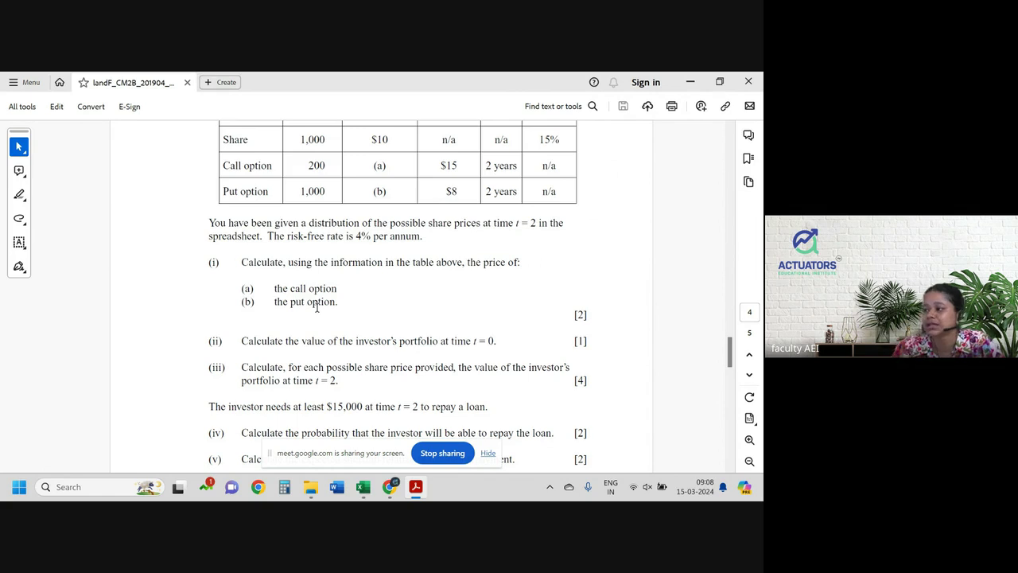
- Switch to the Excel workbook CM2B April 2019 Q3 (solution) v2 and enable editing
left_click_drag(363, 487, 416, 493)
left_click(415, 491)
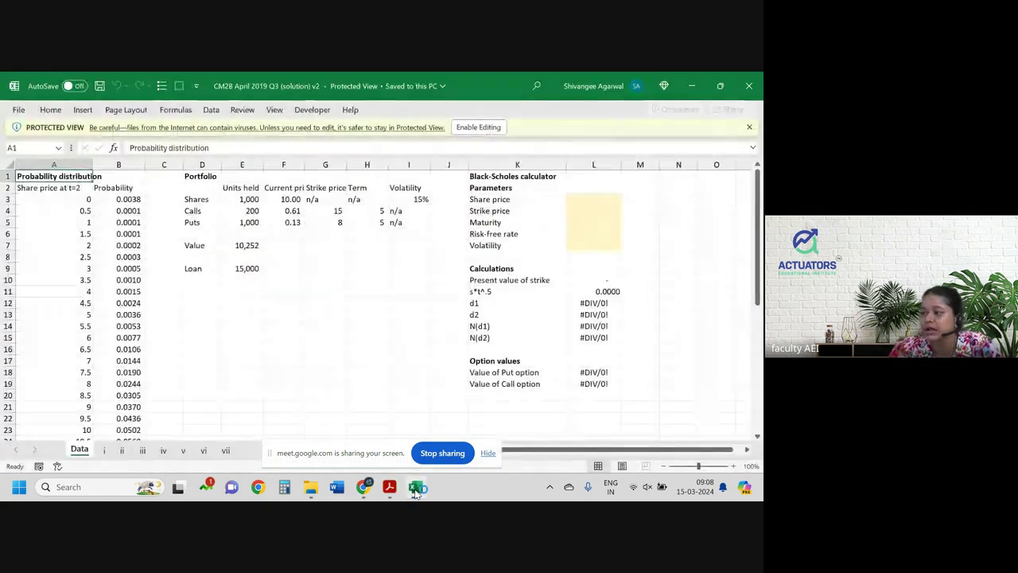
left_click(490, 128)
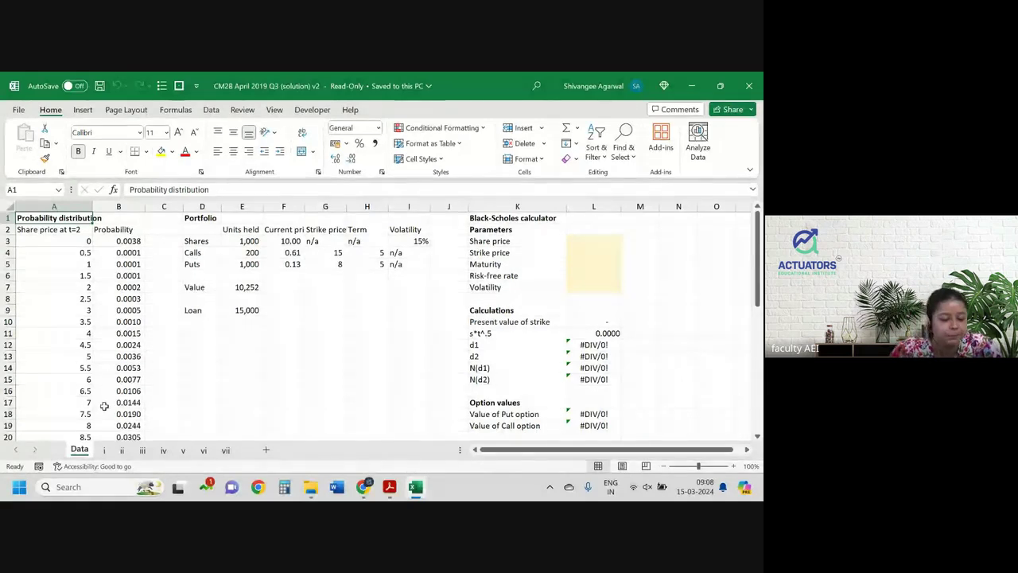
- Examine the probability distribution and portfolio table on the Data sheet and the Black-Scholes calculator on sheet i
scroll(256, 393, "up", 1)
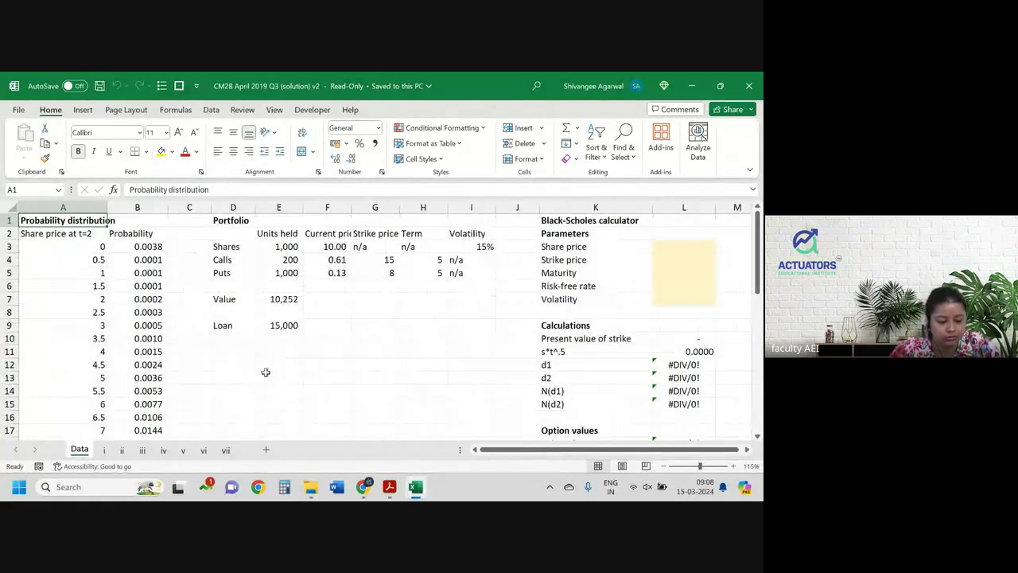
left_click(75, 242)
key("ctrl+Down")
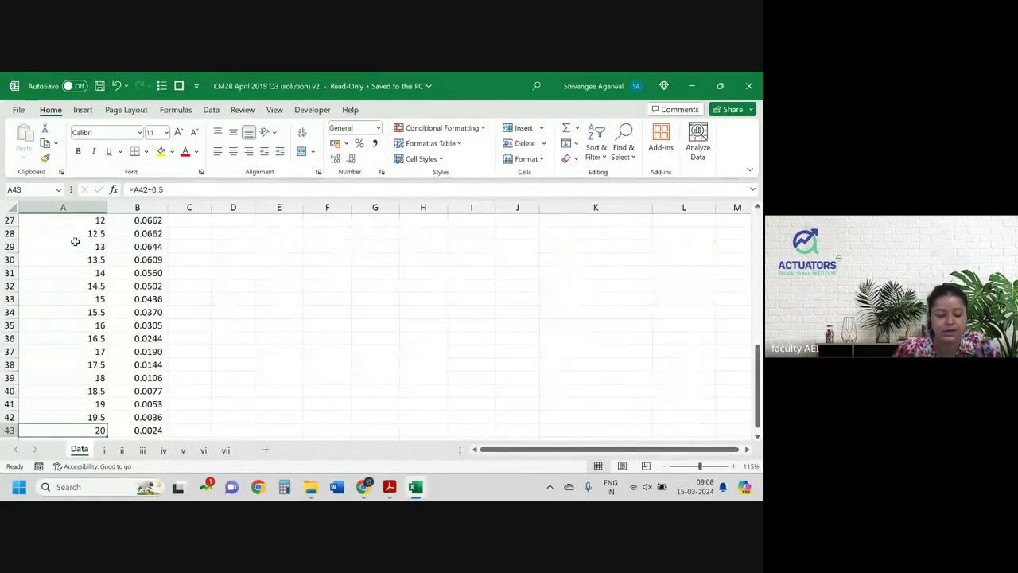
key("ctrl+Up")
key("Down")
key("Right")
key("Down")
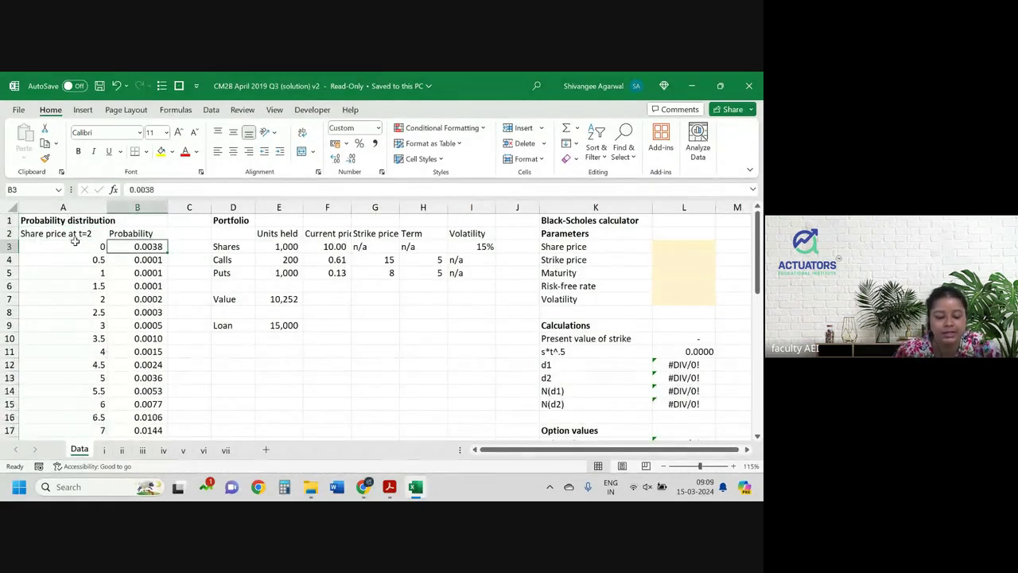
key("Right")
key("Right")
key("Right")
key("Up")
key("Down")
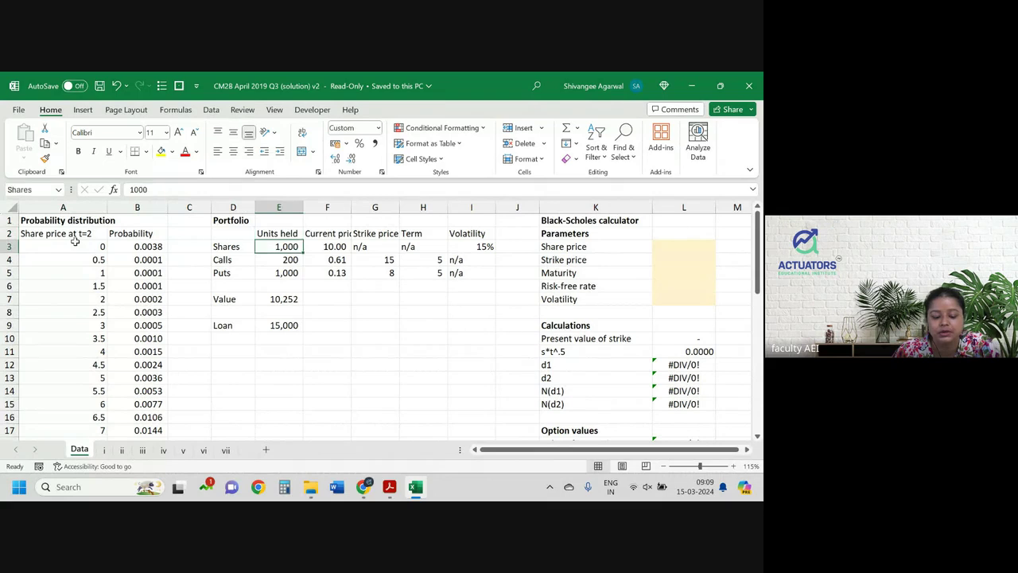
key("Right")
key("Right")
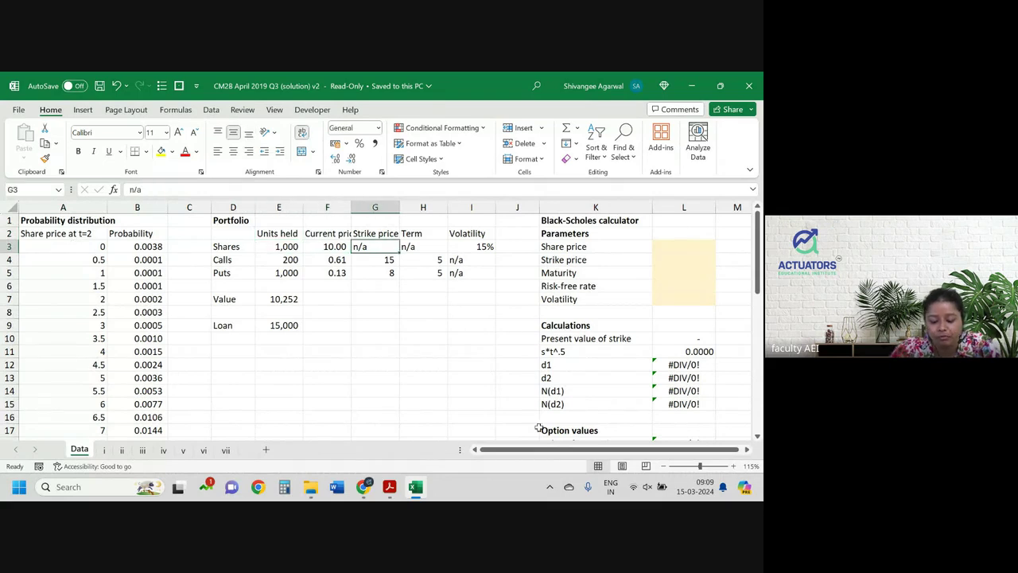
left_click_drag(544, 454, 547, 454)
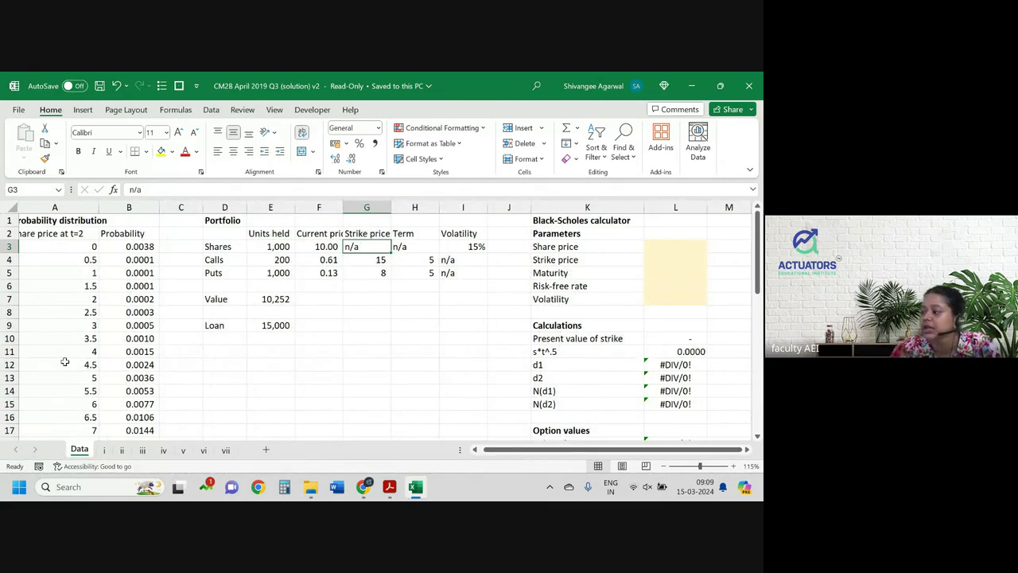
left_click(101, 449)
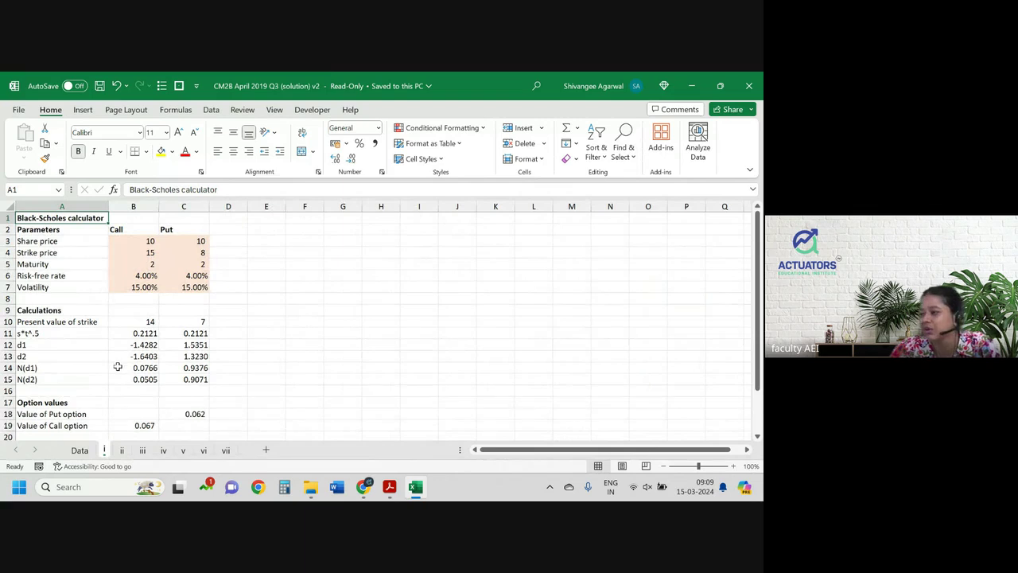
left_click(79, 450)
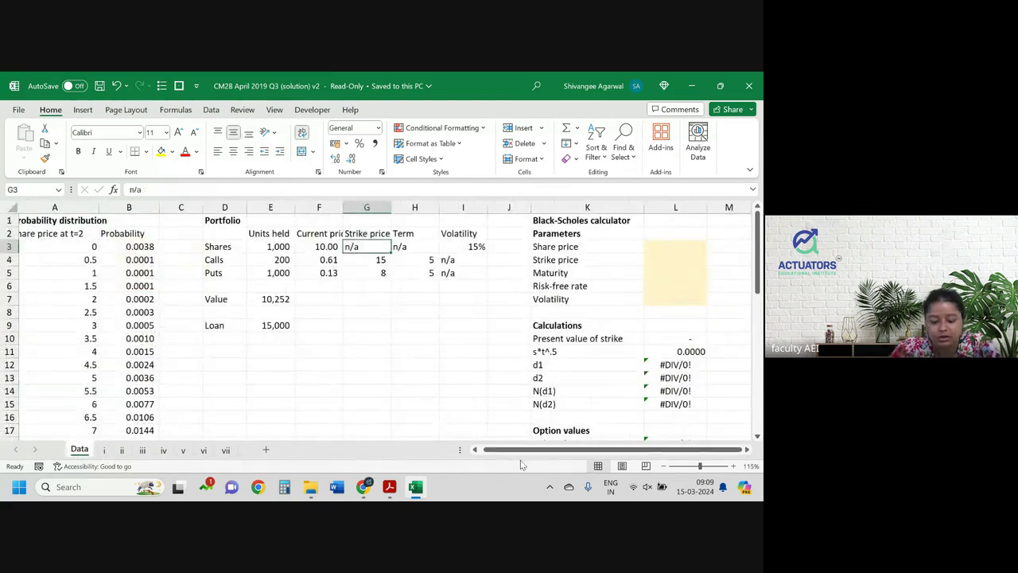
- Insert a blank worksheet after the Data sheet and clear the call and put parameter values in B3:C7 of sheet i
left_click(265, 450)
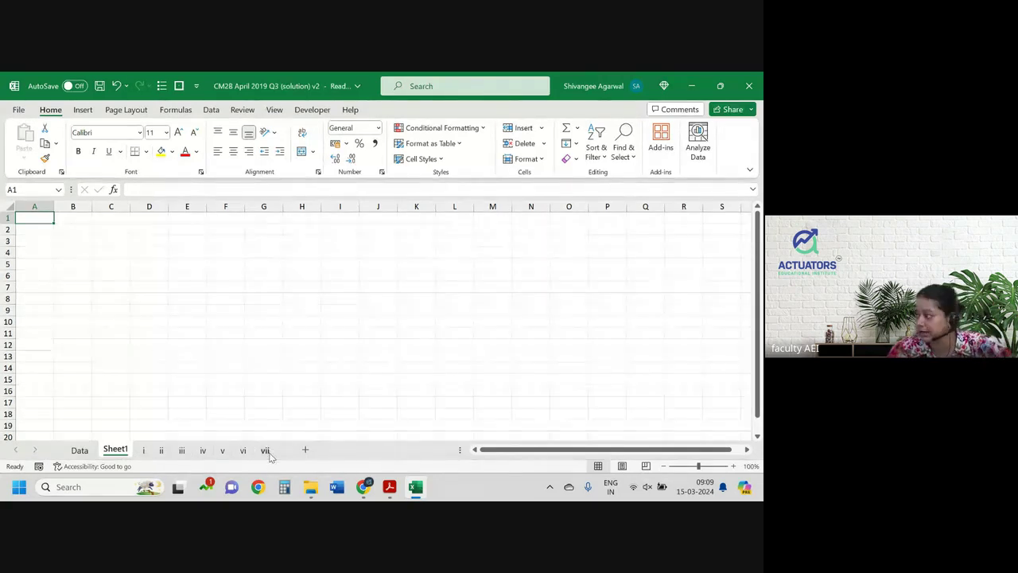
left_click(144, 450)
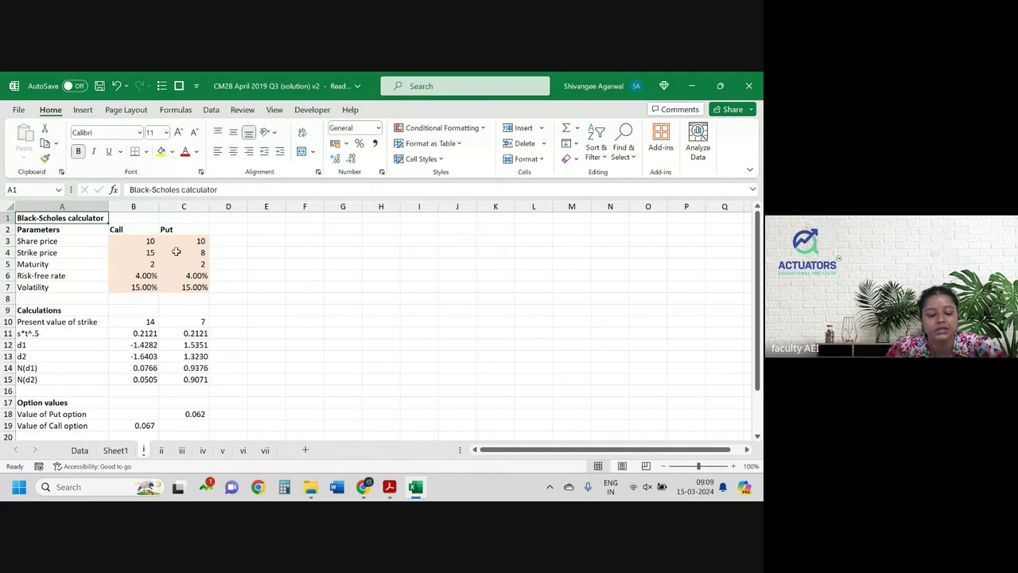
left_click_drag(142, 246, 185, 295)
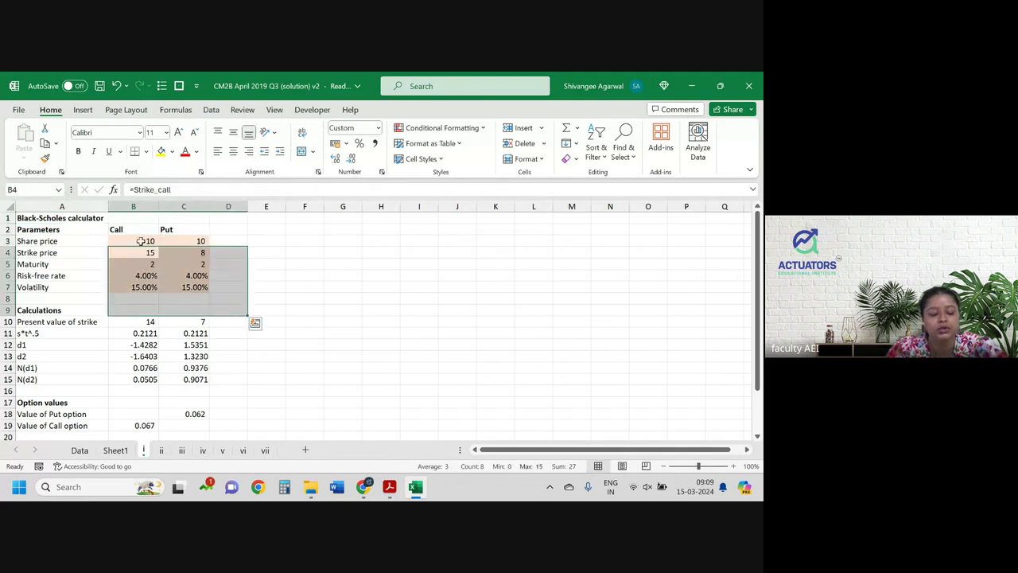
left_click_drag(141, 241, 185, 295)
key("Delete")
left_click(358, 298)
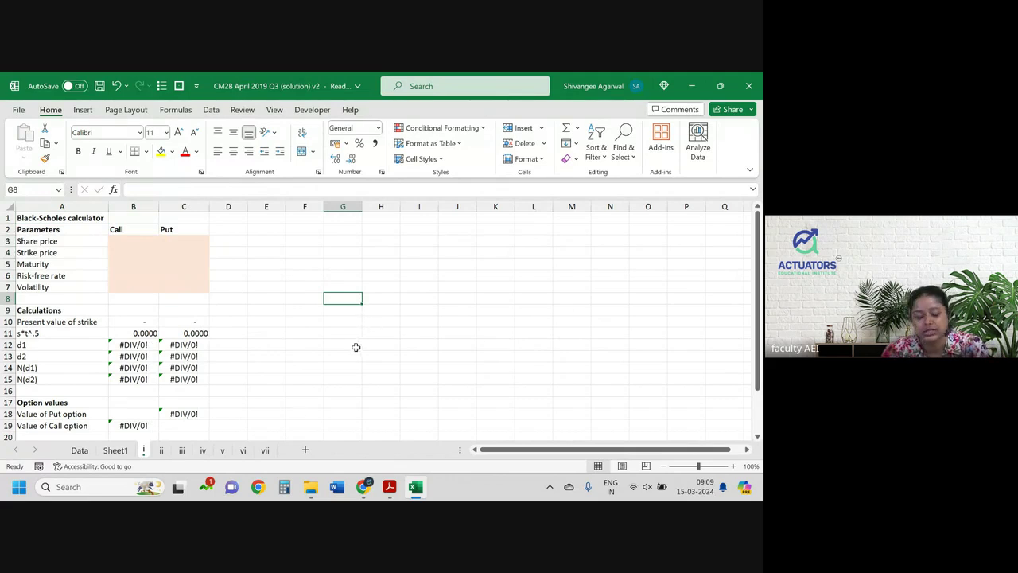
- Copy the Black-Scholes calculator block K1:L19 from the Data sheet to cell A1 of Sheet1
left_click(119, 450)
left_click(80, 451)
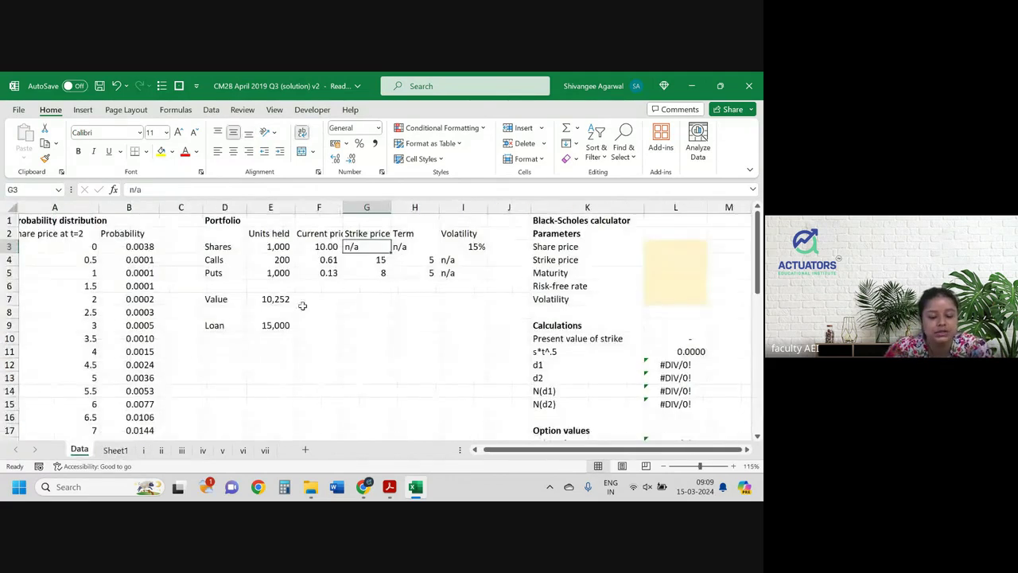
left_click_drag(557, 221, 683, 384)
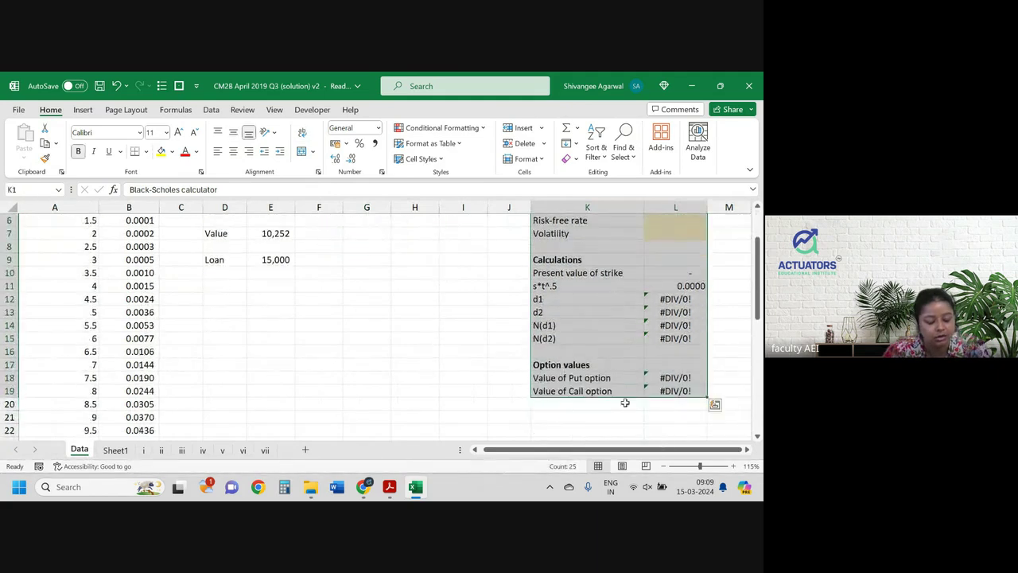
key("ctrl+c")
left_click(115, 451)
key("ctrl+v")
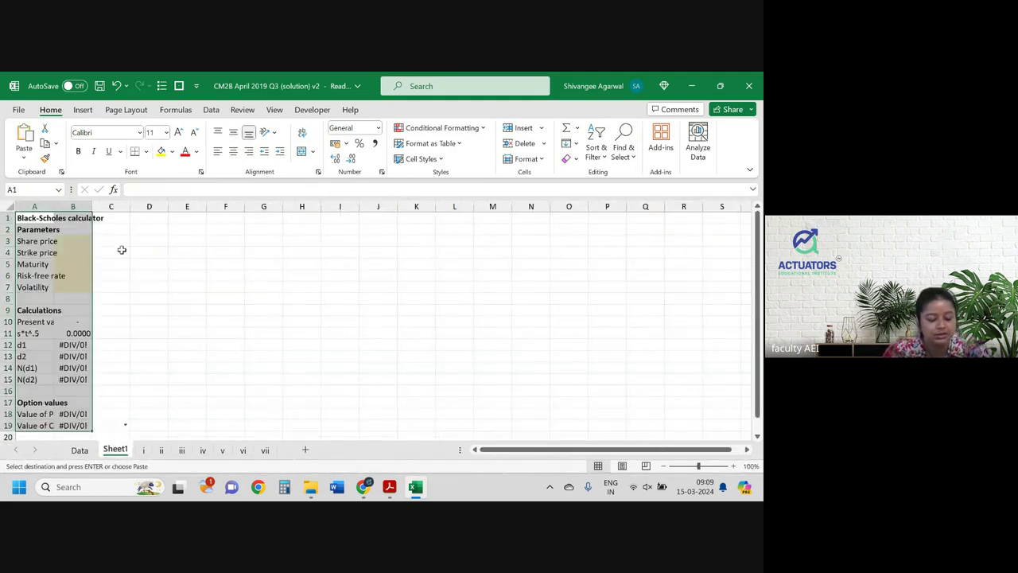
- Fit column A to its labels and widen column B of the copied calculator
left_click(212, 261)
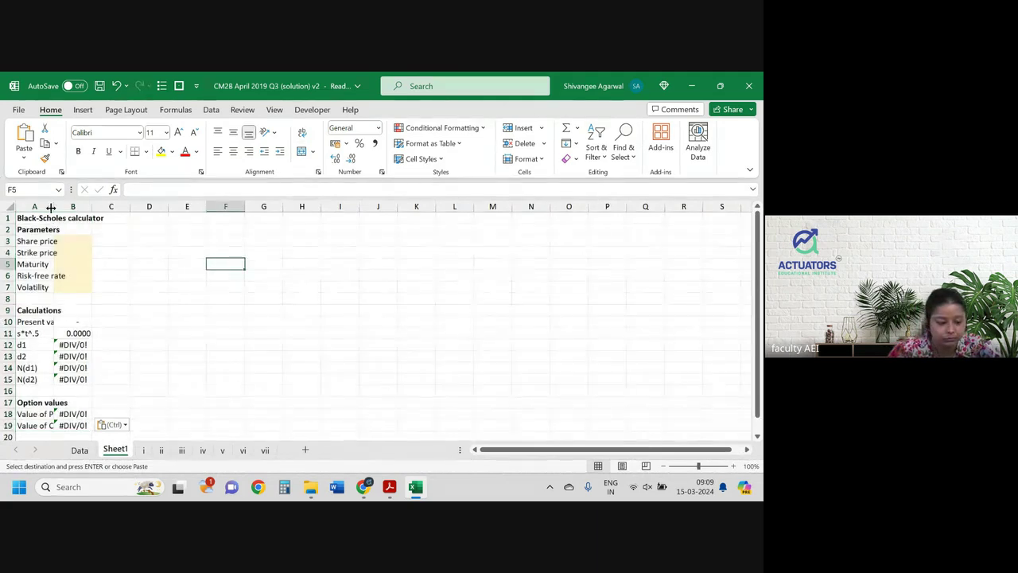
double_click(53, 206)
double_click(141, 206)
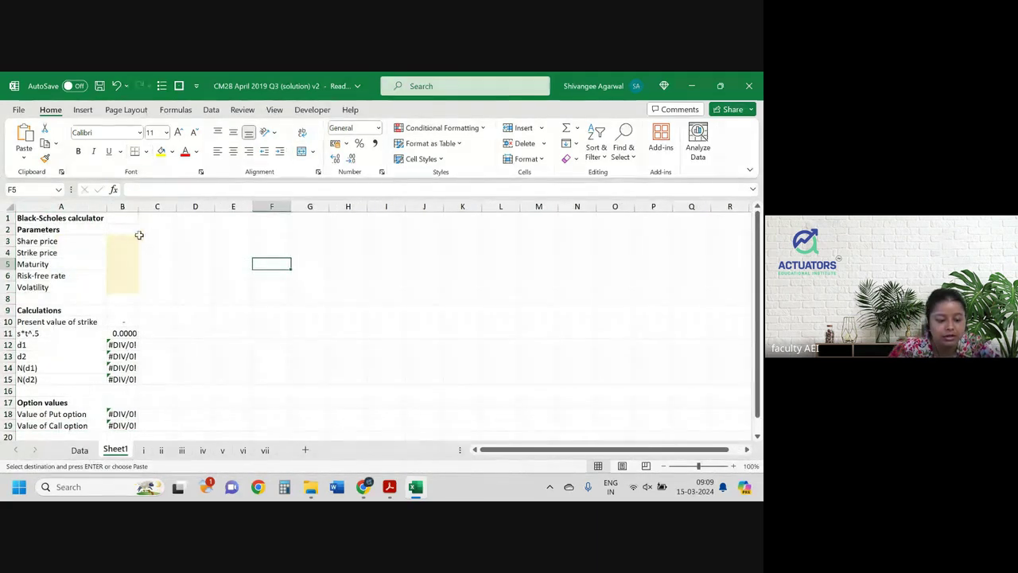
left_click_drag(141, 206, 153, 206)
scroll(156, 236, "down", 3)
scroll(134, 237, "up", 3)
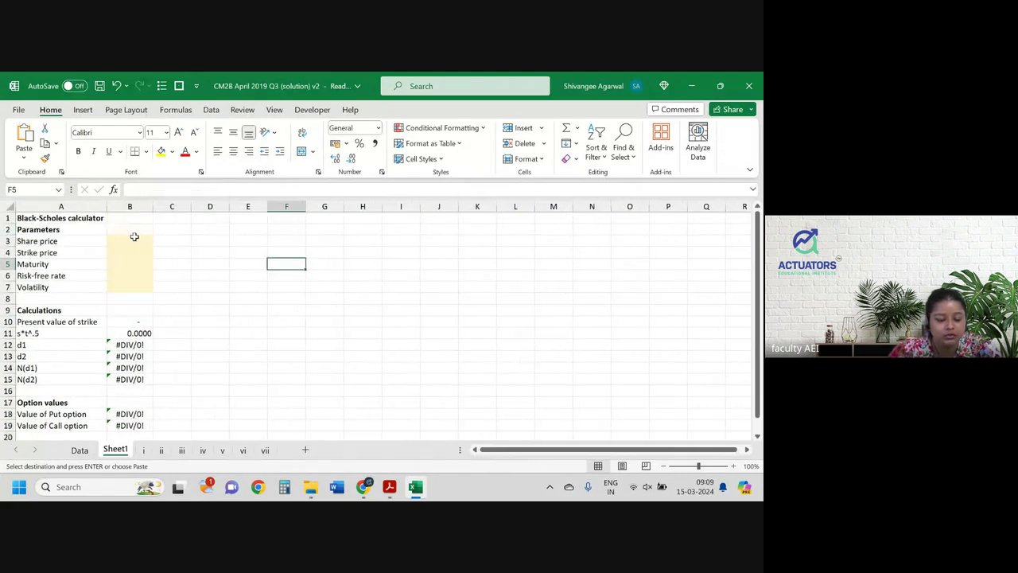
- Duplicate the calculator's parameter, calculation and option value cells B3:B19 into column C starting at C3
left_click_drag(131, 240, 132, 402)
key("ctrl+v")
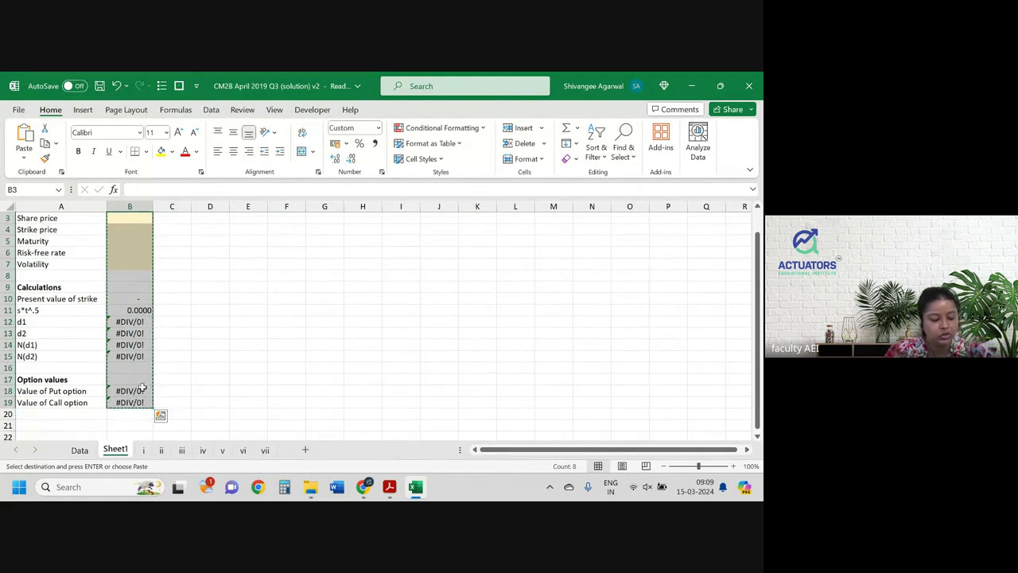
scroll(198, 289, "up", 1)
left_click(173, 241)
key("ctrl+v")
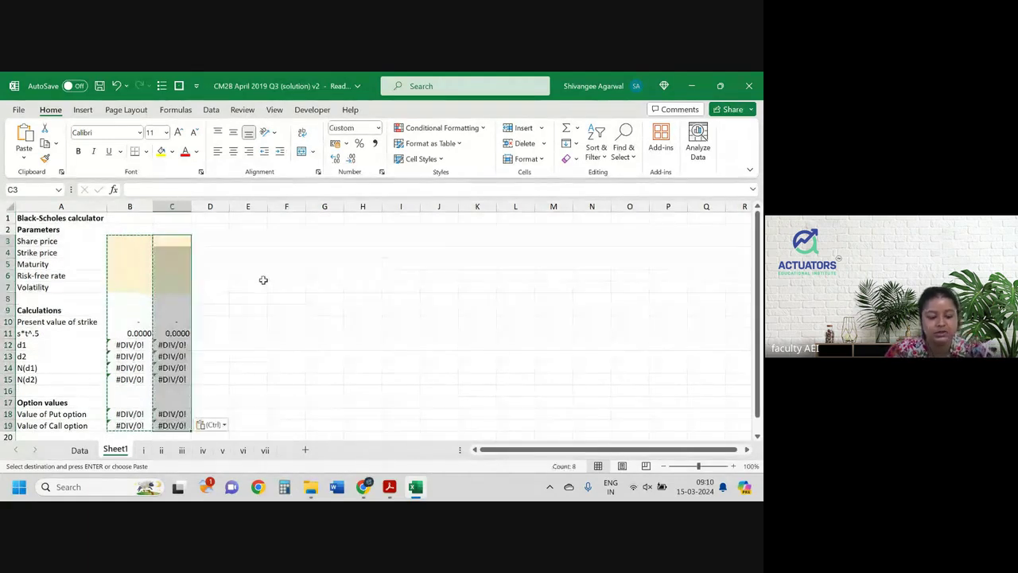
left_click(274, 276)
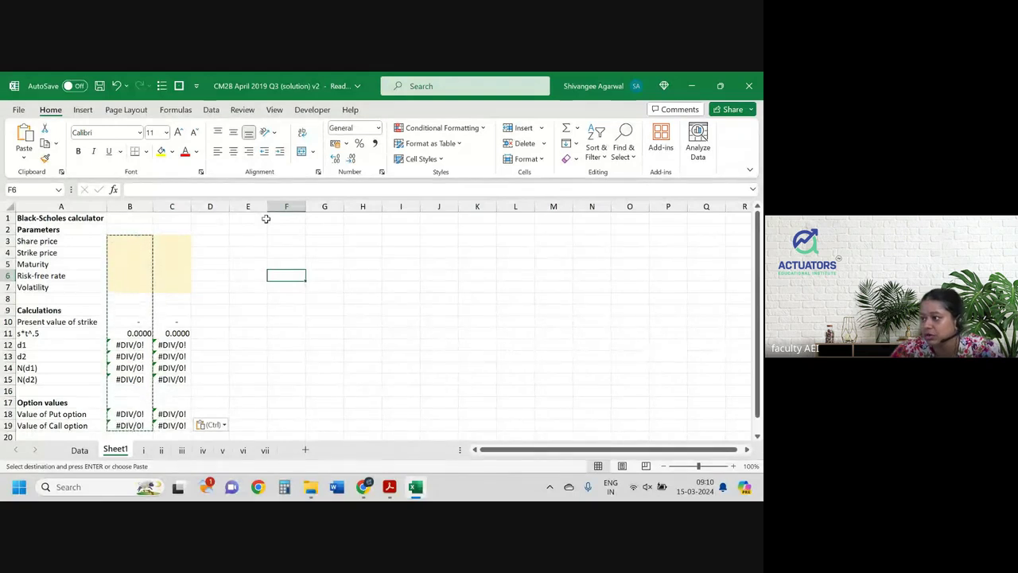
- Delete row 18, the "Value of Put option" row, from Sheet1
left_click(162, 356)
scroll(48, 382, "down", 1)
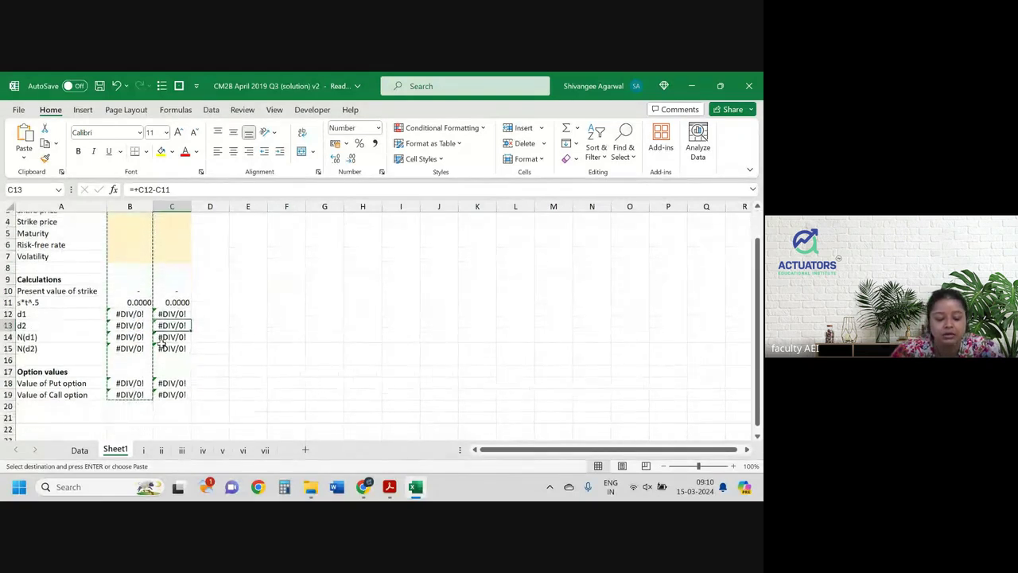
scroll(48, 382, "up", 1)
left_click(5, 414)
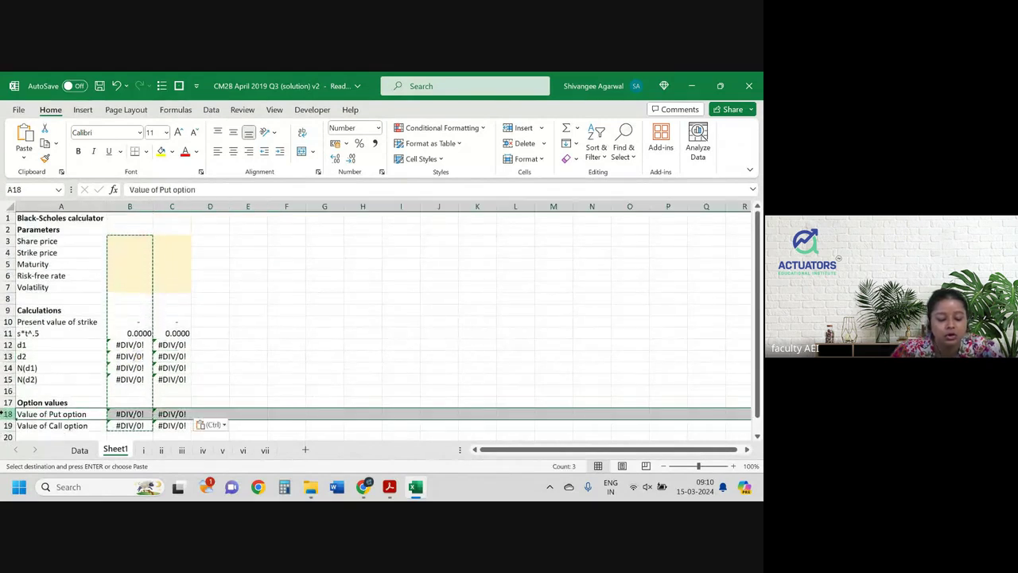
key("ctrl+minus")
- Enter the heading "Call" in cell B2 above the first parameter column
key("Up")
key("Up")
key("Up")
key("Up")
key("Up")
key("Up")
key("Up")
key("Up")
key("Up")
key("Up")
key("Up")
key("Up")
key("Up")
key("Up")
key("Up")
key("Up")
key("Up")
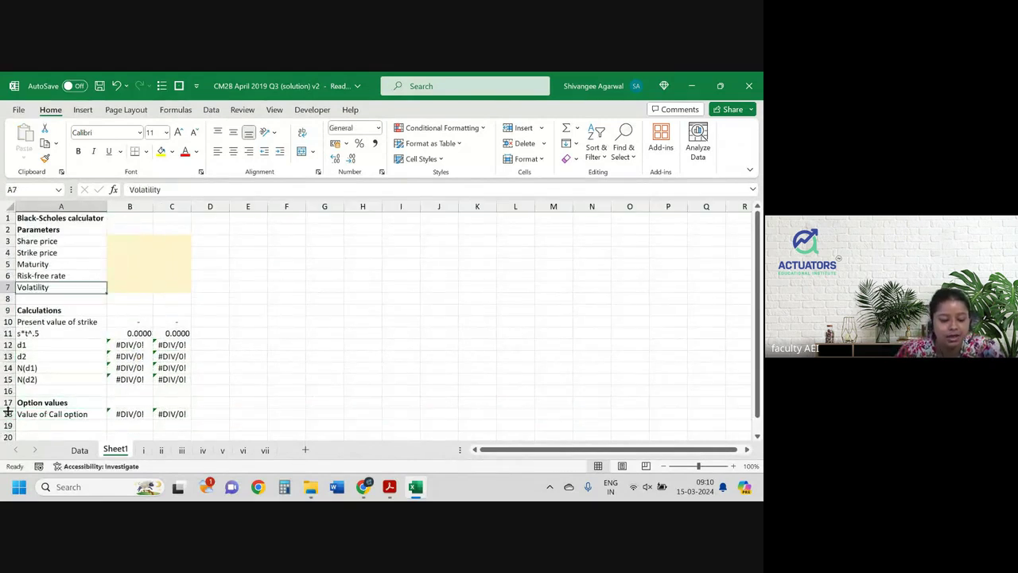
key("Down")
key("Right")
type("all")
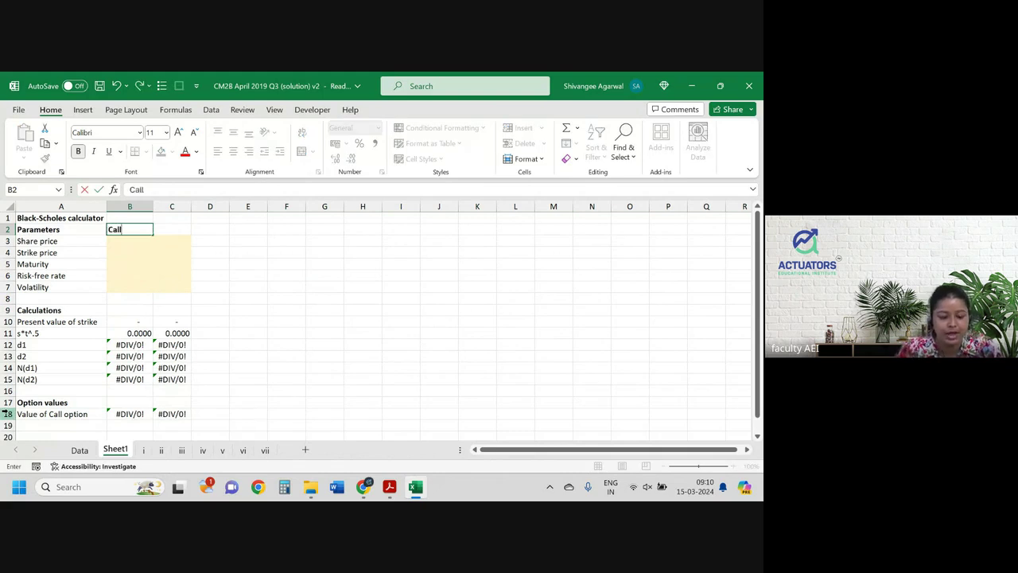
key("Tab")
key("ctrl+p")
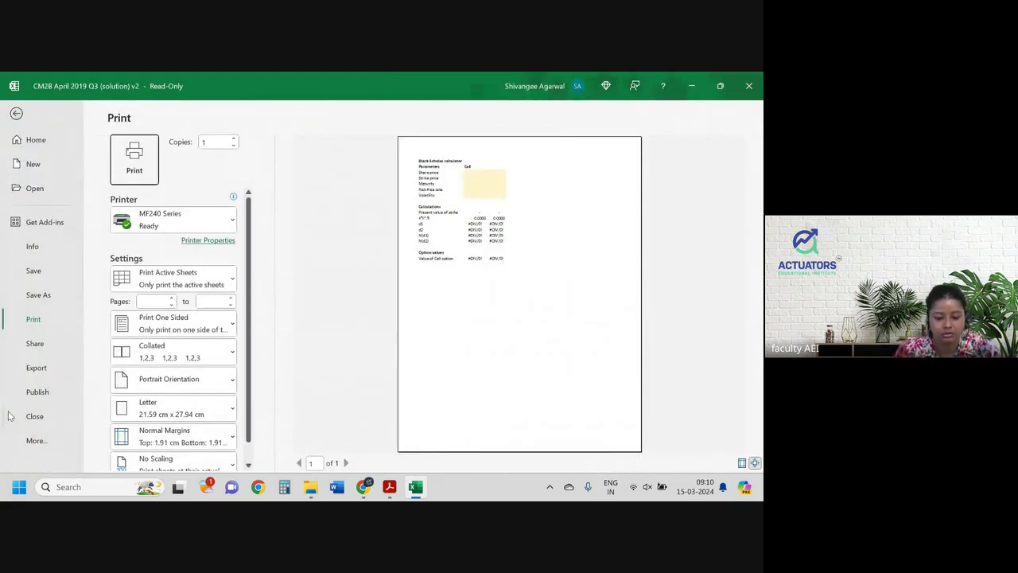
left_click(16, 114)
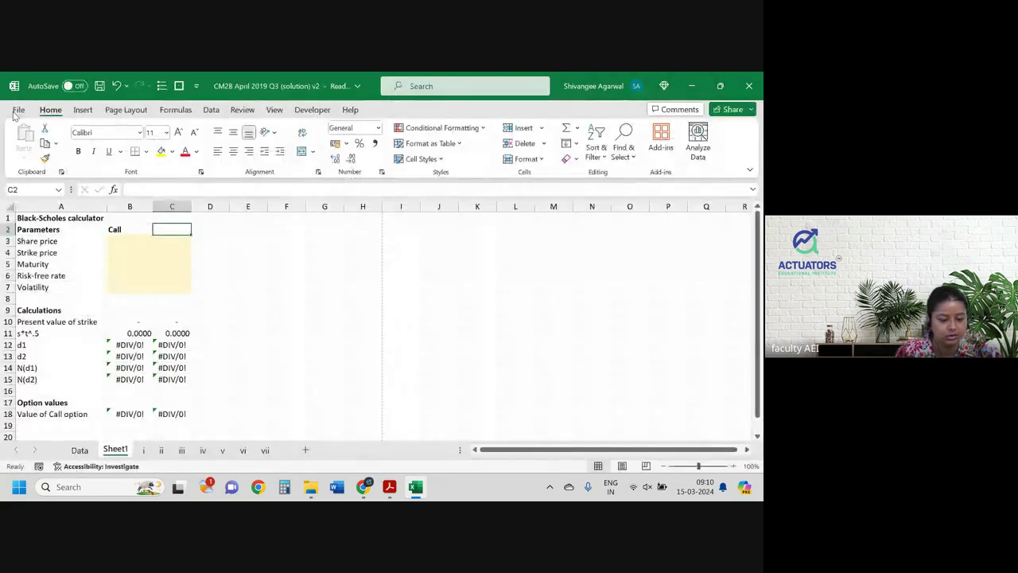
- Enter the bold heading "Put" in cell C2 above the second parameter column
type("Put")
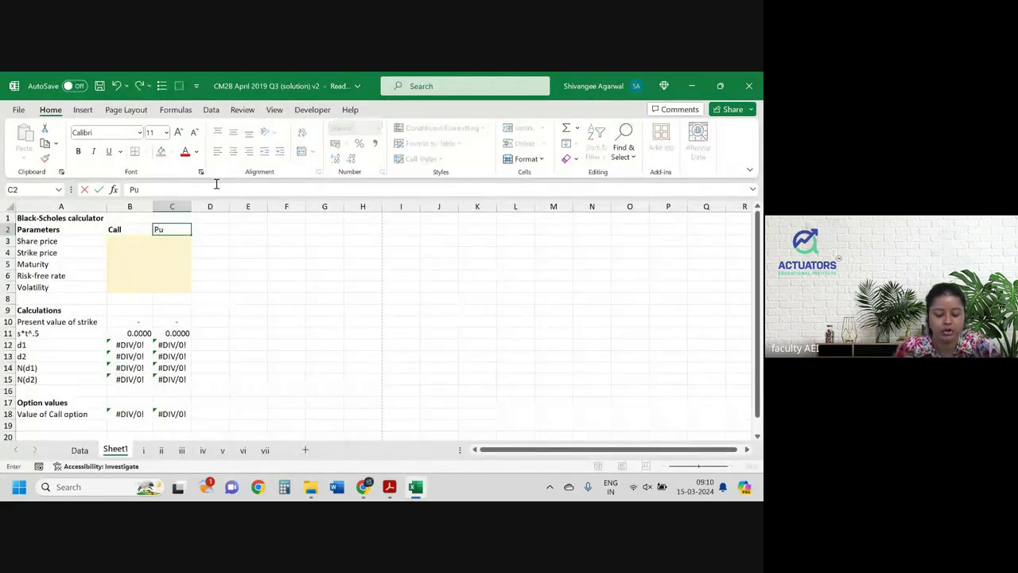
key("Return")
key("Up")
key("ctrl+b")
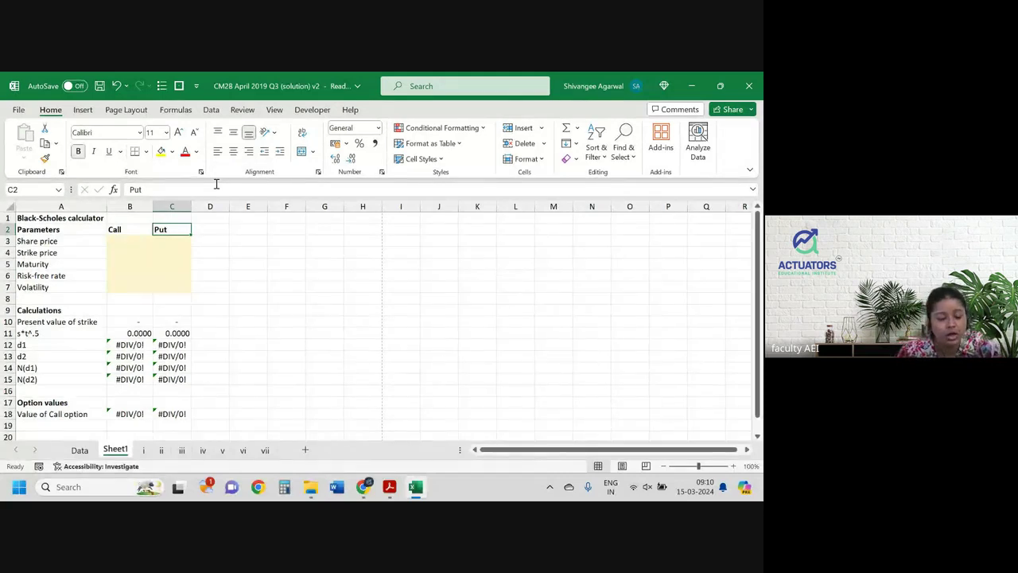
- Look up the share price in the exam paper's Question 3 table and enter 10 for both the call and the put
key("Down")
key("Left")
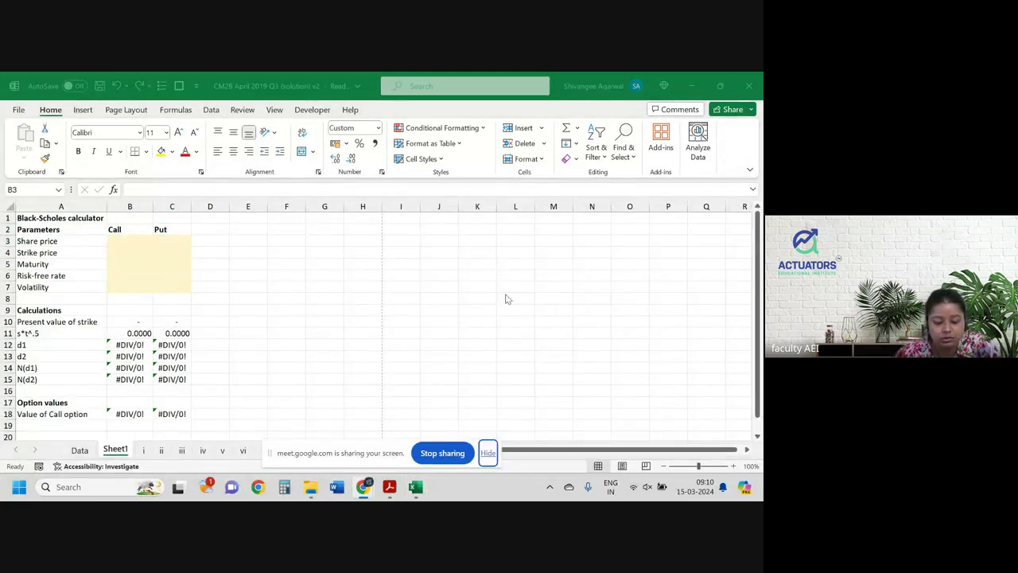
left_click(488, 453)
left_click(285, 309)
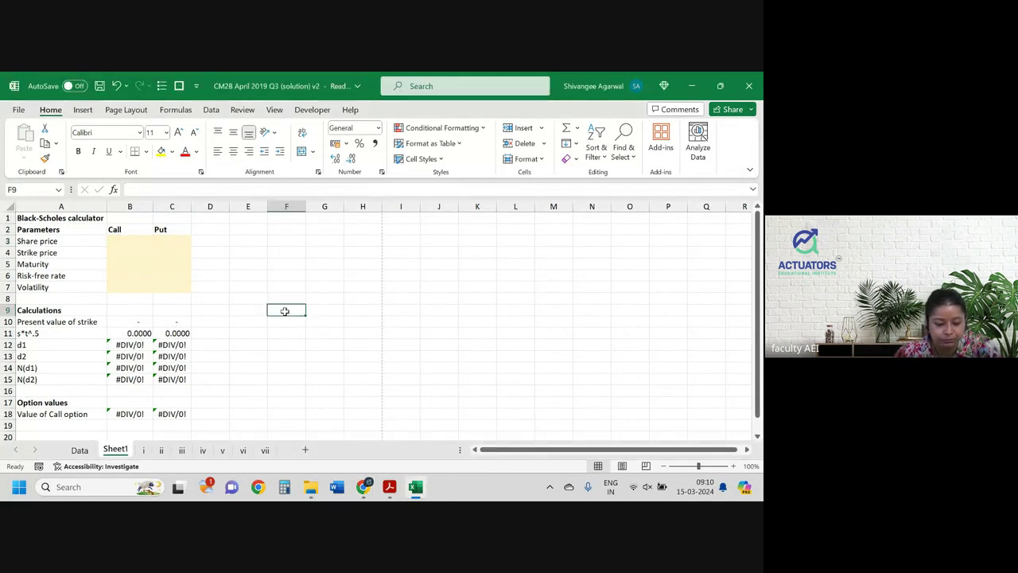
left_click(134, 247)
key("alt+Tab")
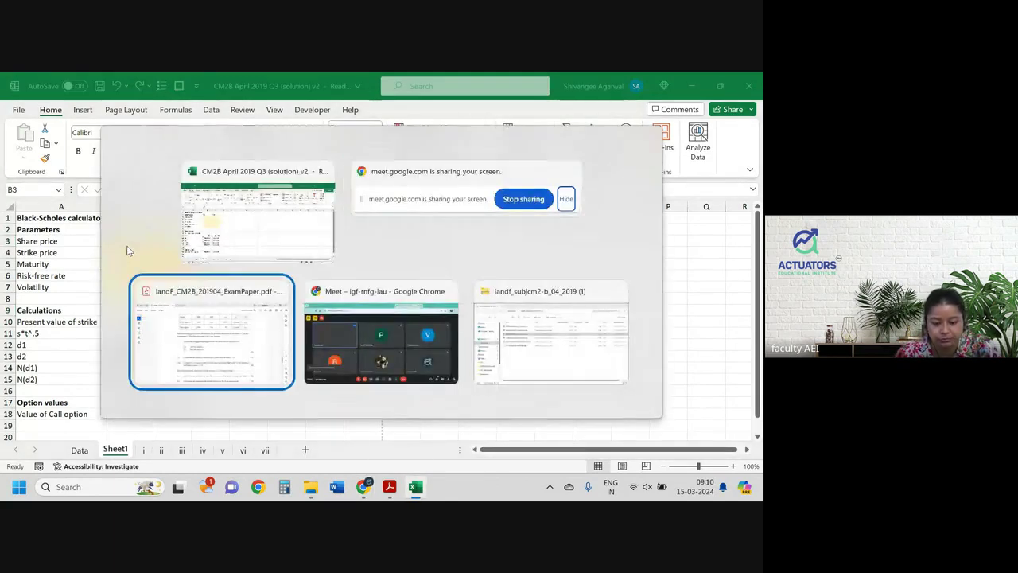
scroll(316, 171, "up", 2)
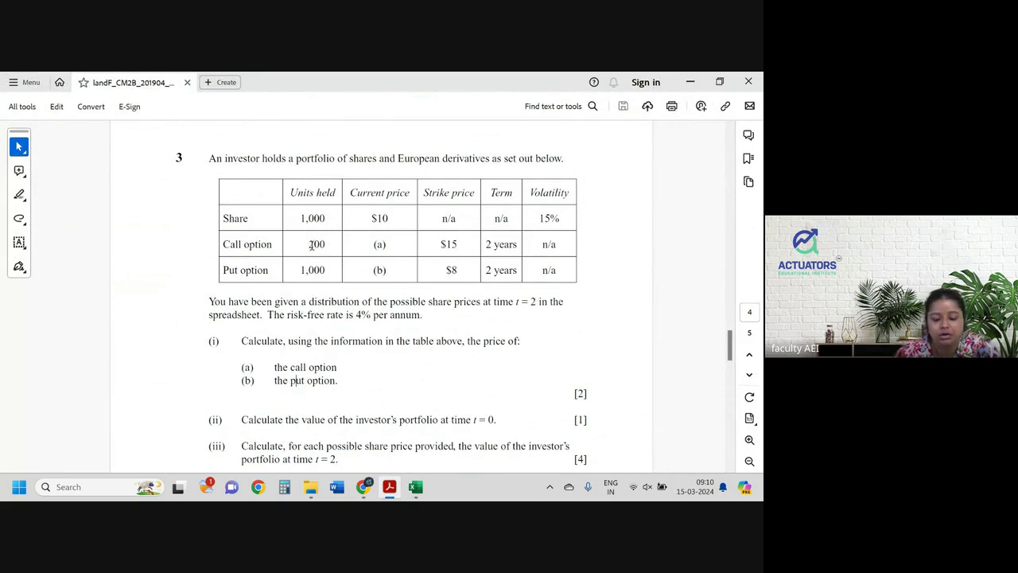
key("alt+Tab")
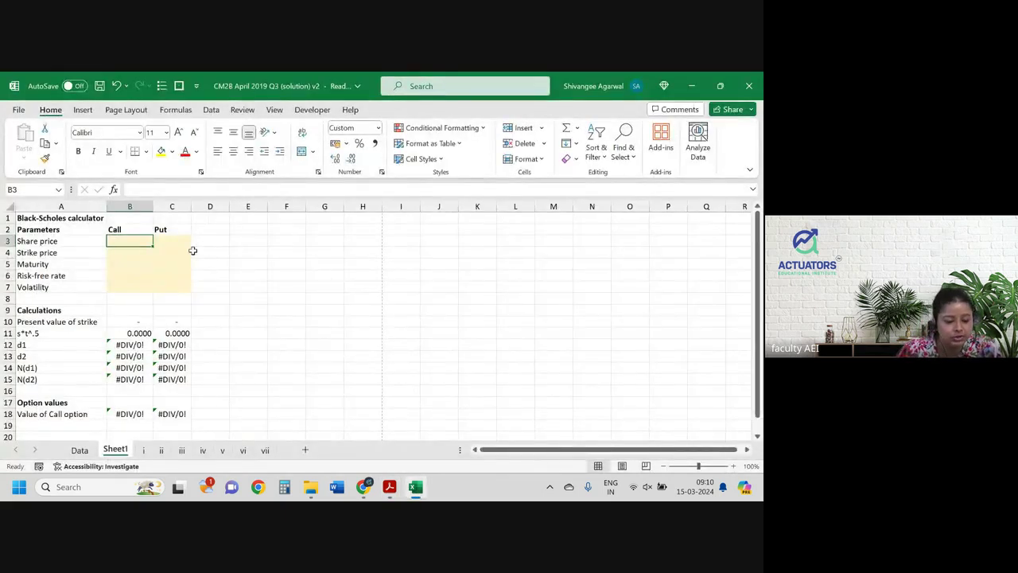
type("10")
key("Right")
type("10")
key("Return")
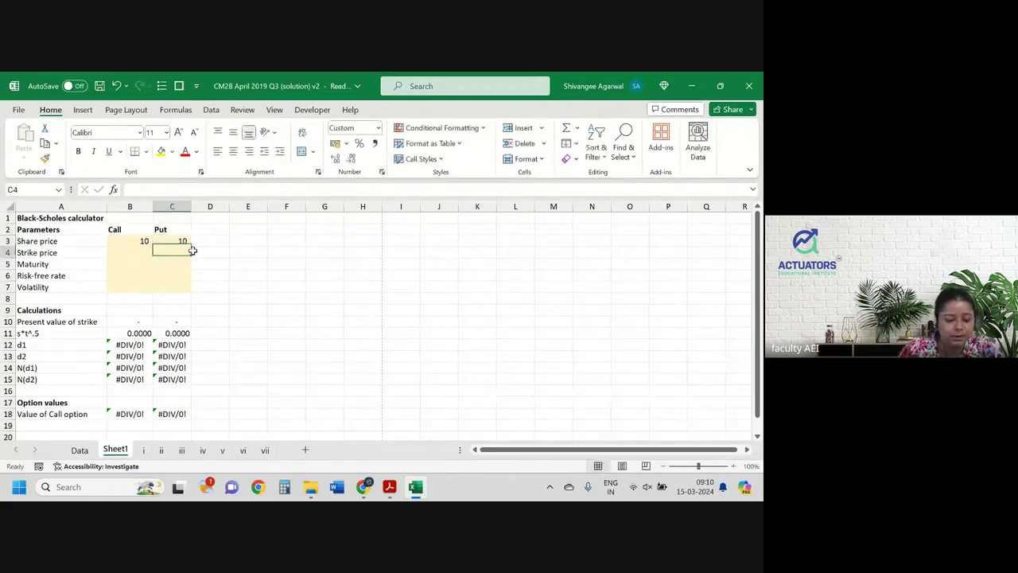
- Enter the strike prices from the exam paper, 15 for the call and 8 for the put
key("Left")
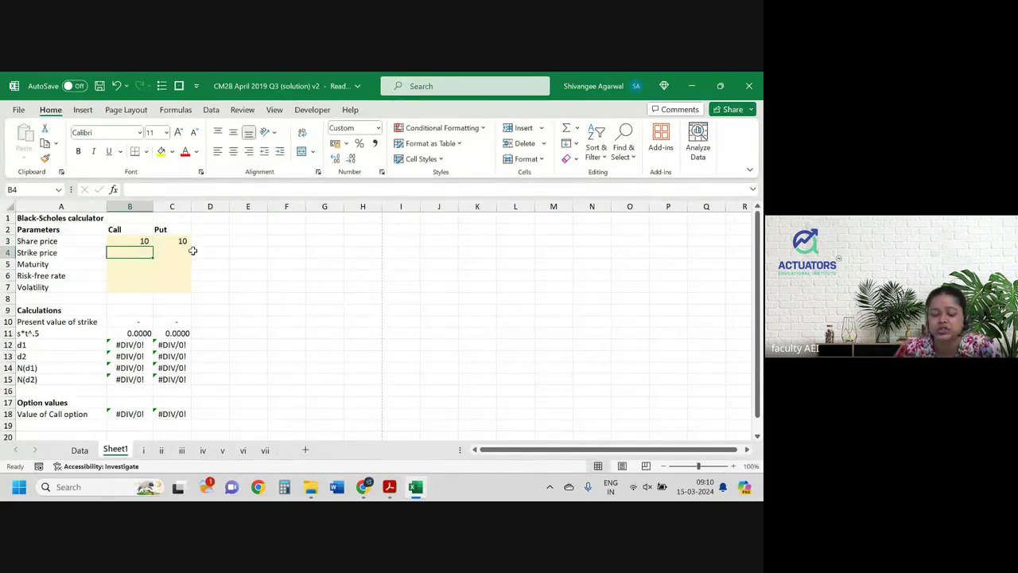
key("alt+Tab")
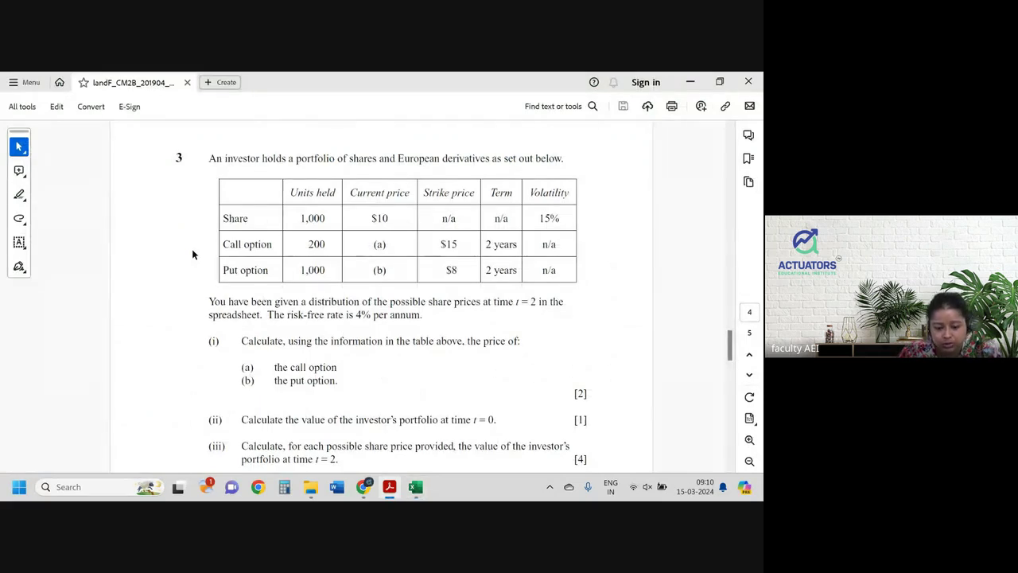
key("alt+Tab")
type("15")
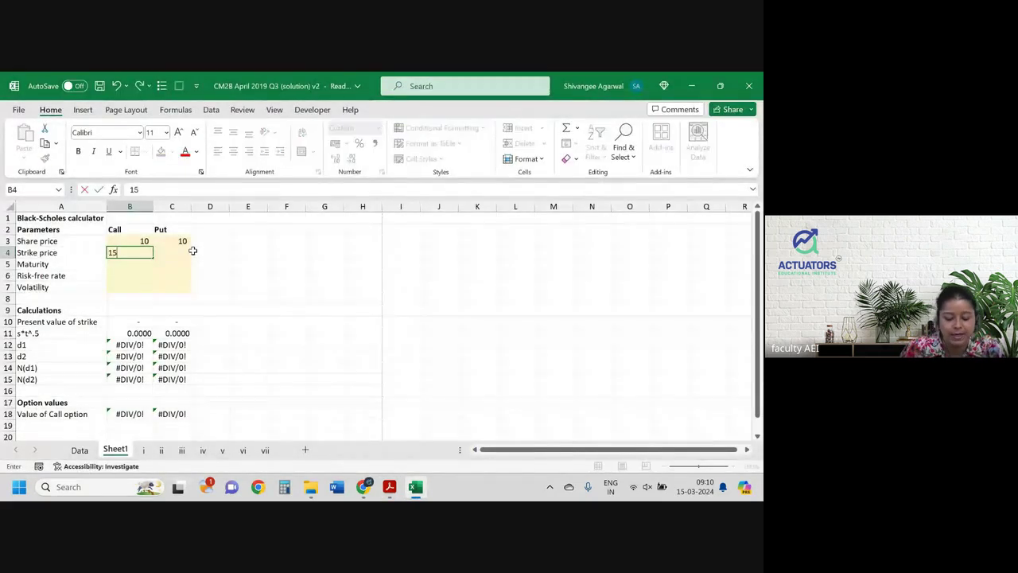
key("Tab")
key("Return")
- Check the option terms in the exam paper and set the maturity to 2 for both the call and the put
key("alt+Tab")
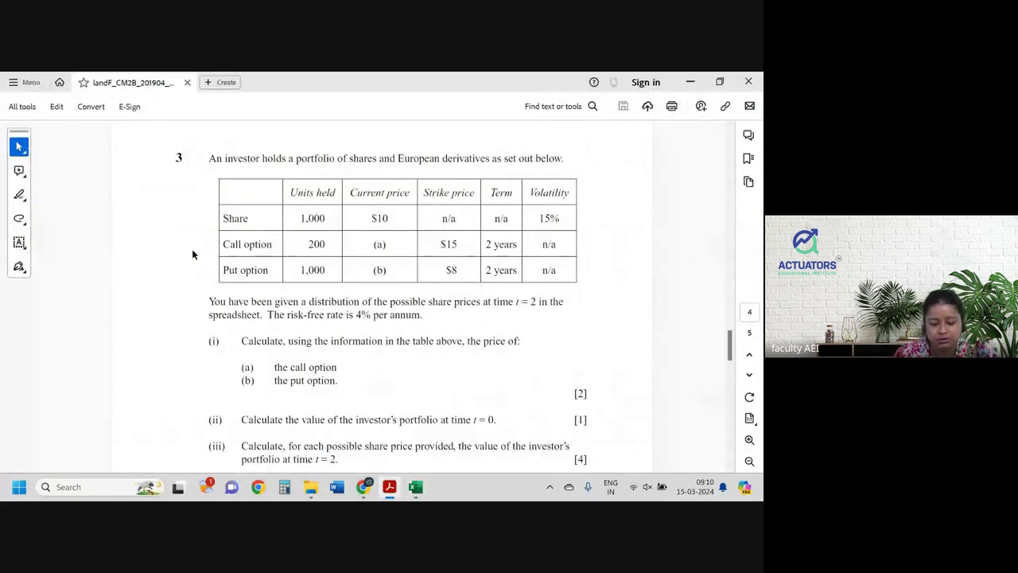
key("alt+Tab")
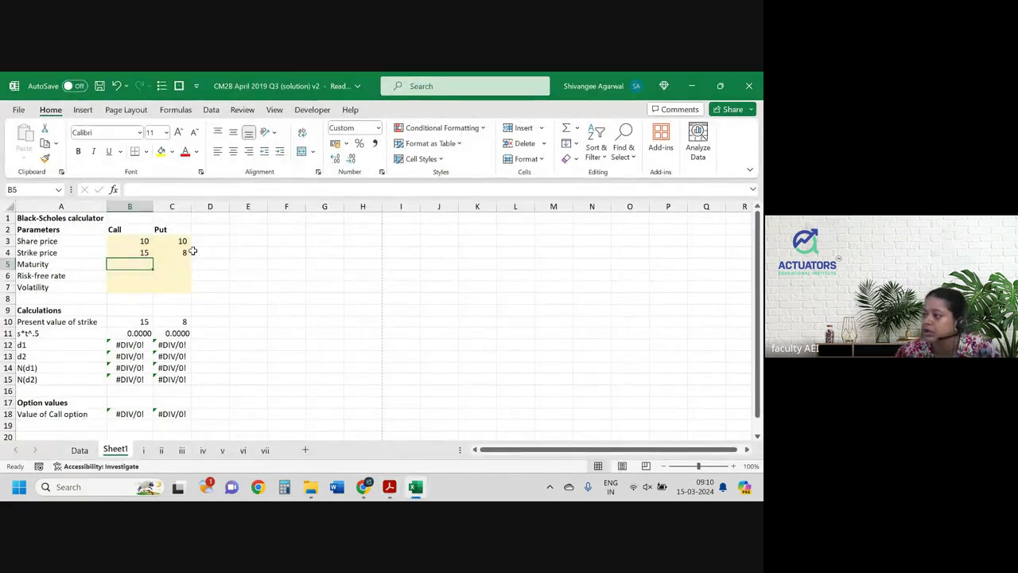
type("2")
key("Tab")
key("alt+Tab")
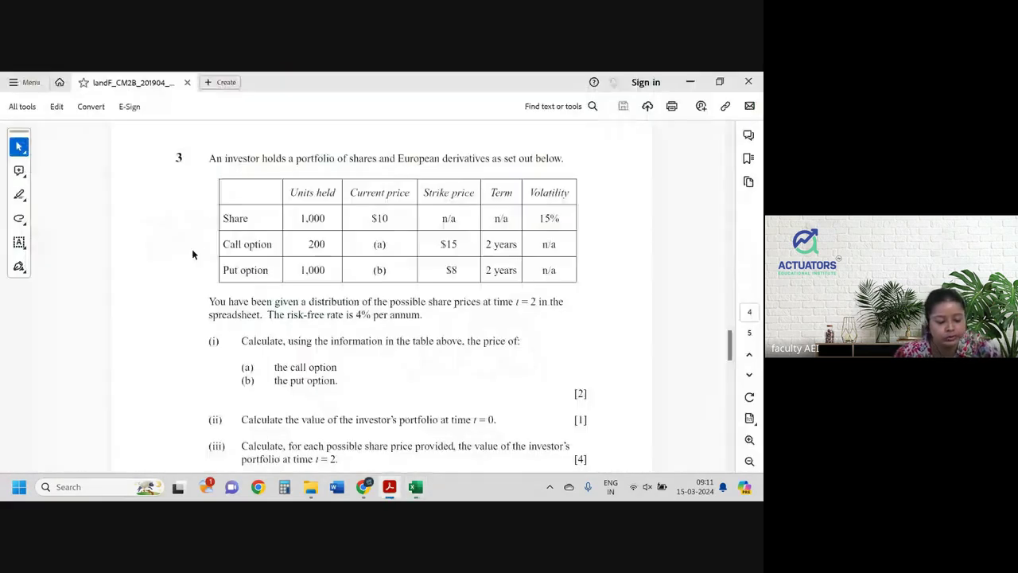
key("alt+Tab")
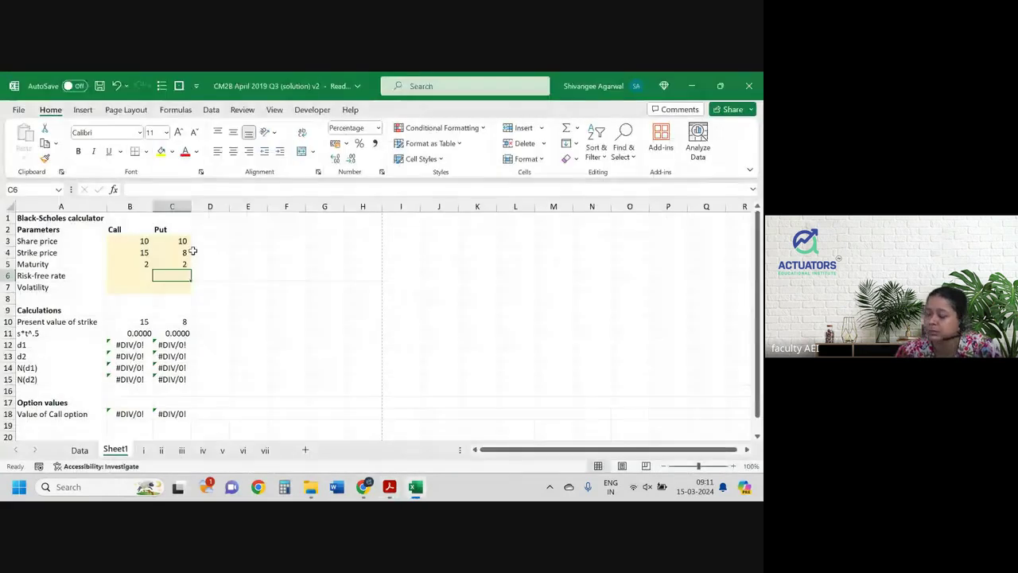
type("2")
key("Return")
- Set the risk-free rate to 4% for both options and check it against the exam question text
type("4%")
key("Tab")
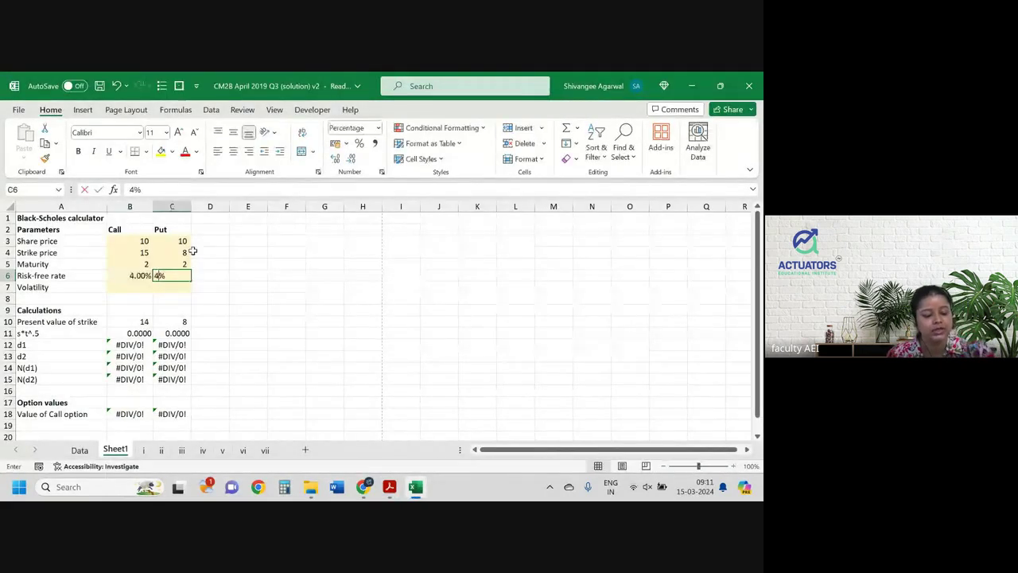
type("4%")
key("Tab")
key("alt+Tab")
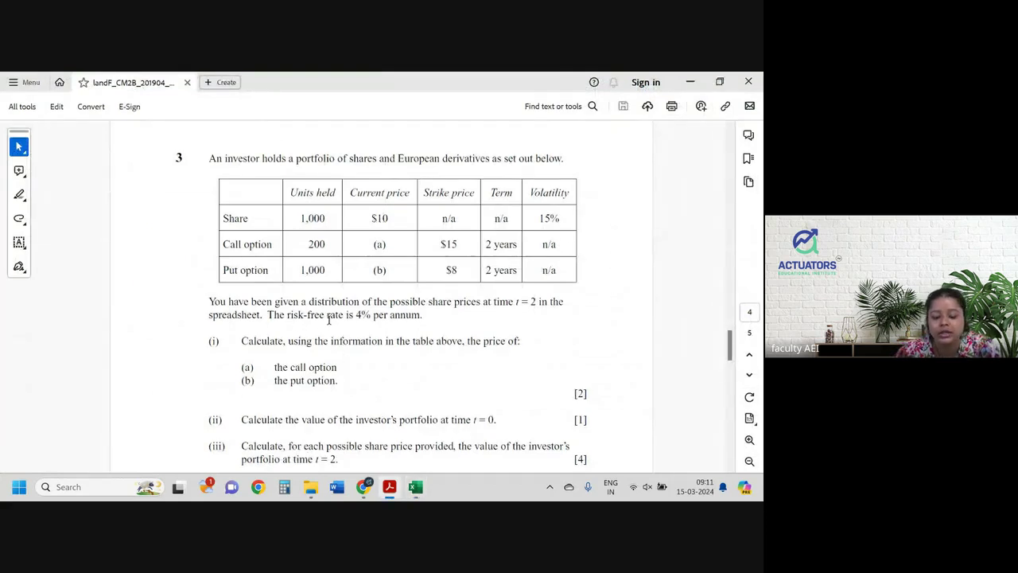
left_click_drag(268, 316, 367, 319)
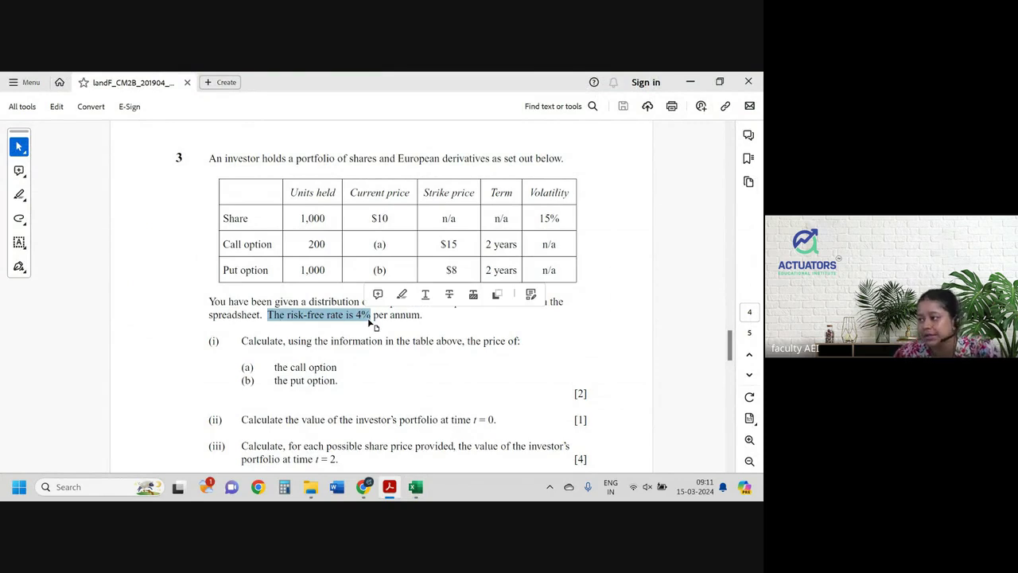
key("alt+Tab")
key("alt+Tab")
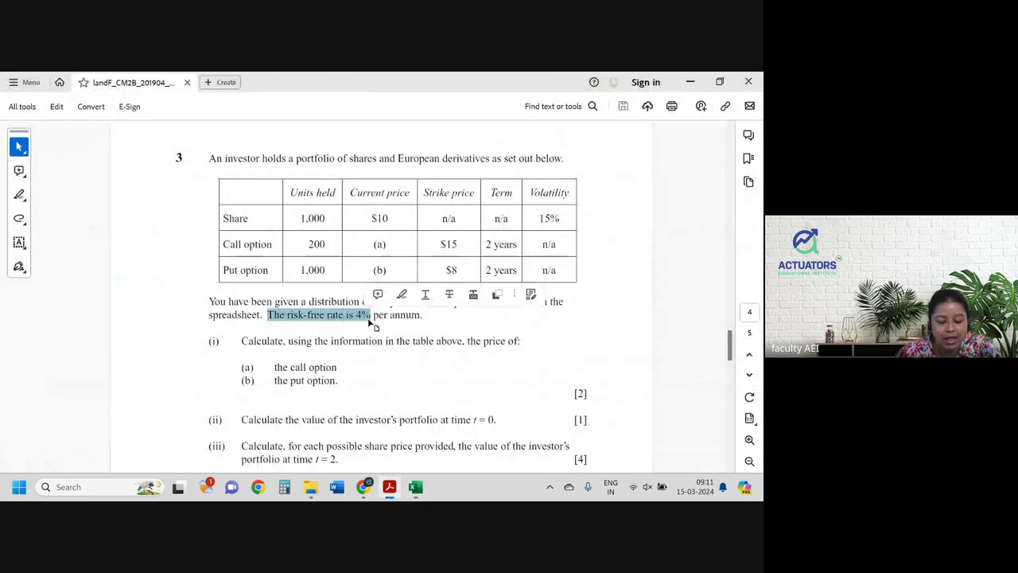
key("alt+Tab")
key("alt+Tab")
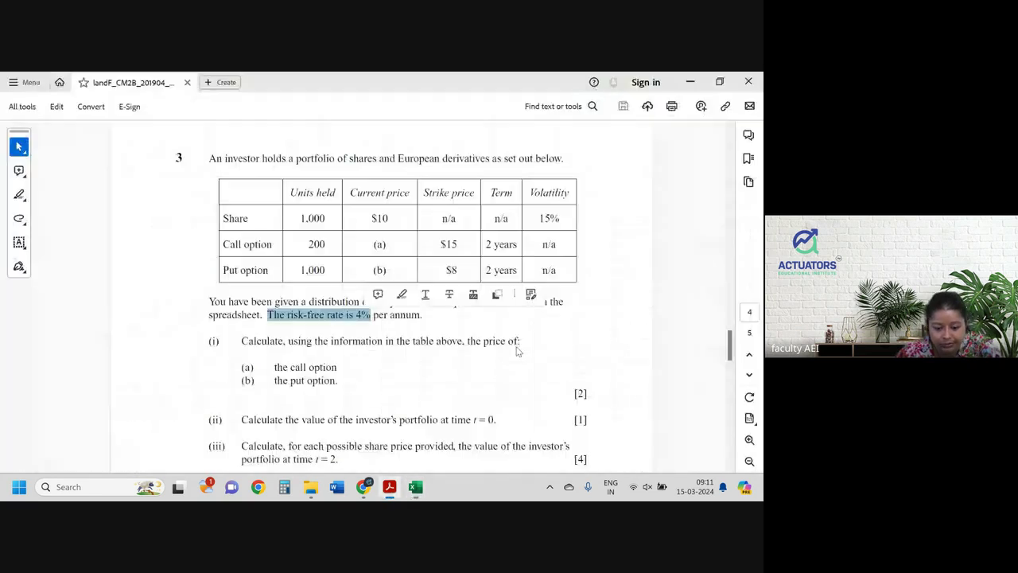
- Find the share's volatility in the exam paper table and enter 15% for both the call and the put
left_click_drag(541, 216, 560, 219)
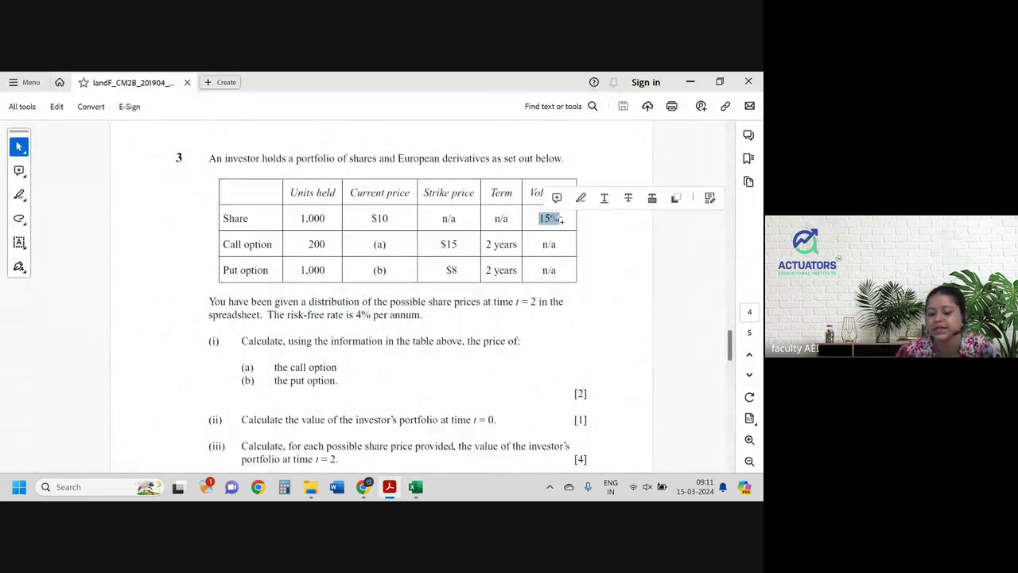
left_click(579, 199)
key("alt+Tab")
key("Left")
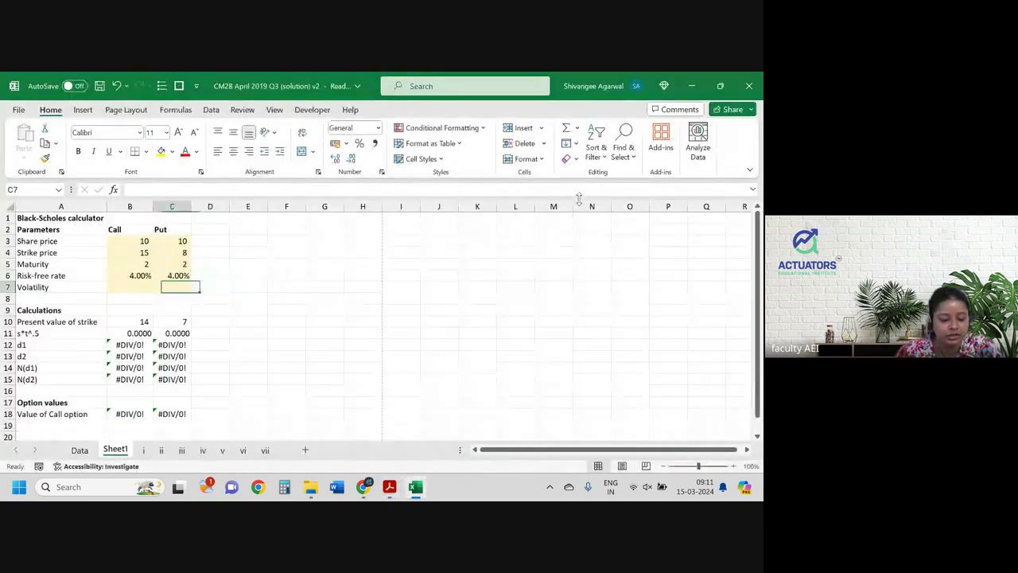
key("Left")
type("15%")
key("Tab")
type("1")
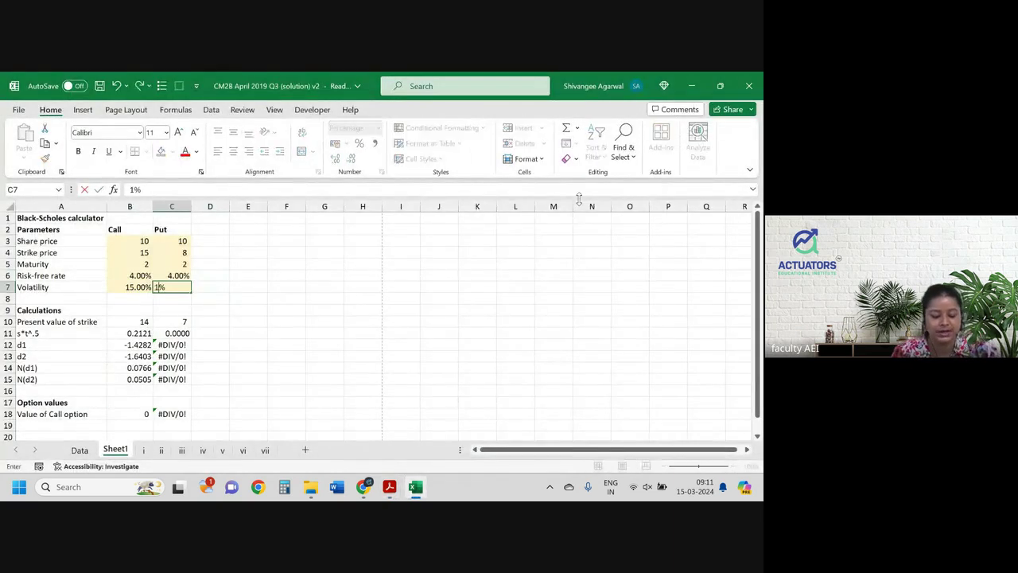
type("5")
key("Return")
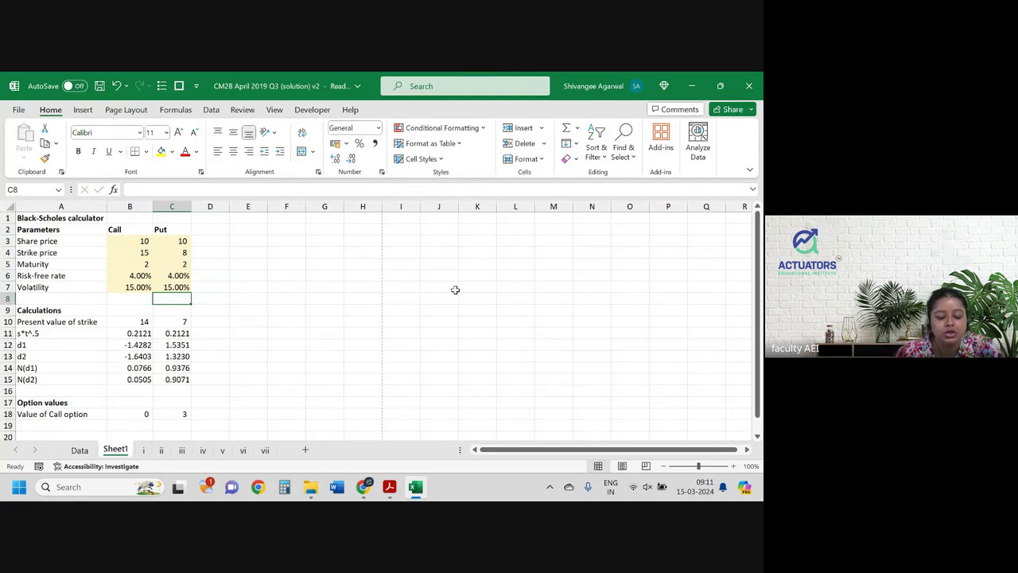
- Copy the "Value of Put option" label and formula from K18:L18 on the Data sheet and return to Sheet1
scroll(425, 296, "down", 1)
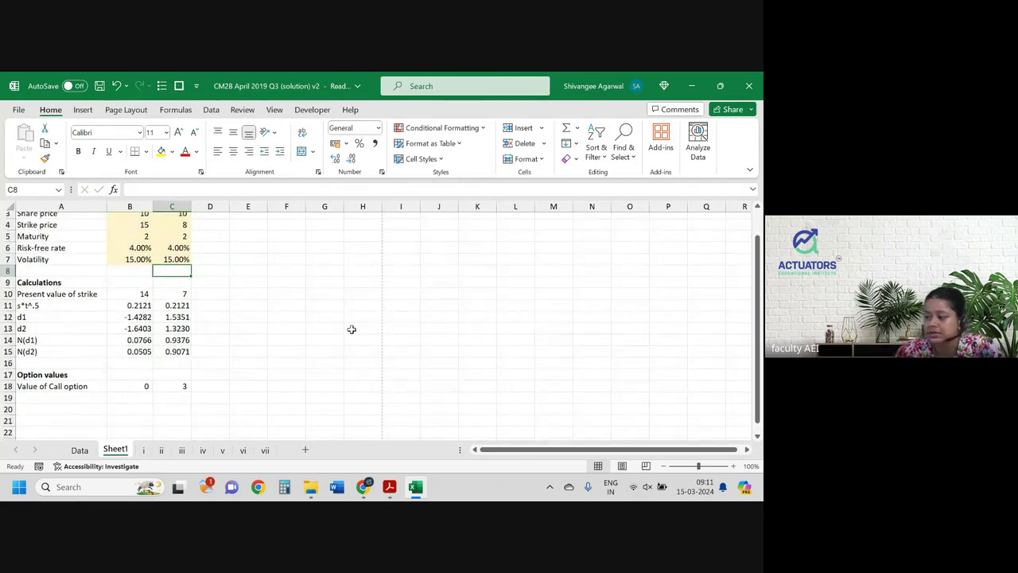
left_click_drag(136, 389, 172, 385)
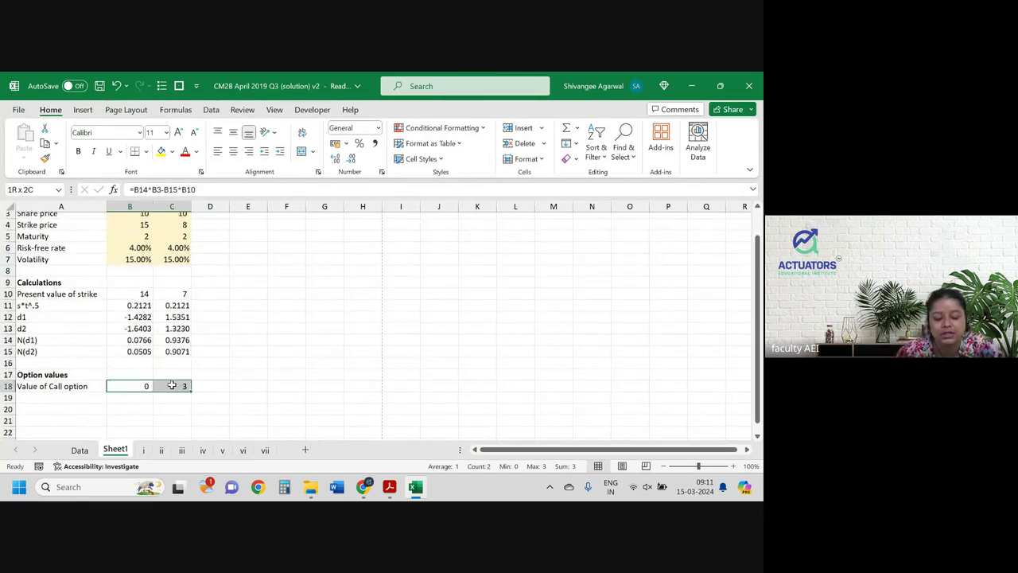
left_click(172, 385)
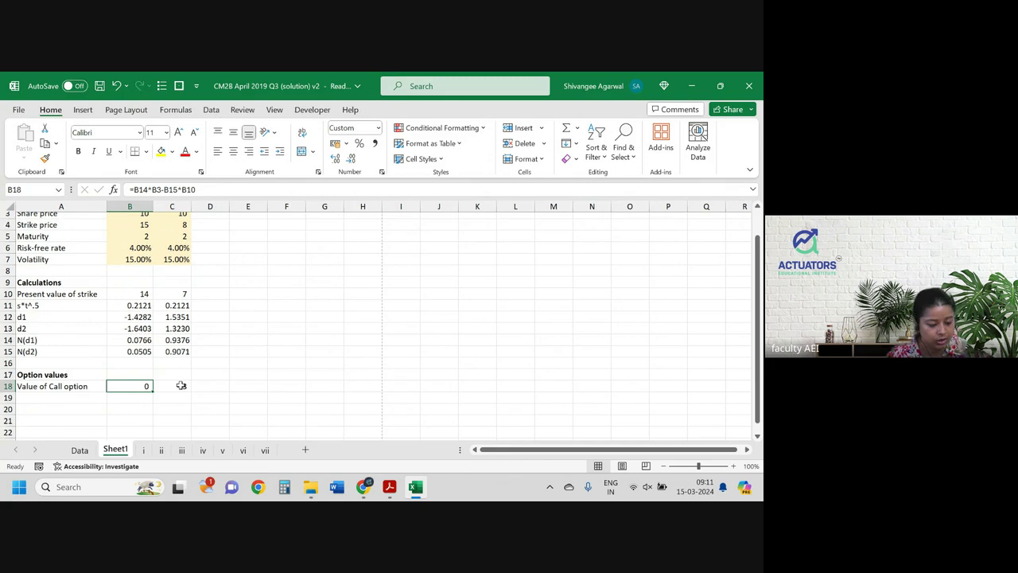
left_click(82, 450)
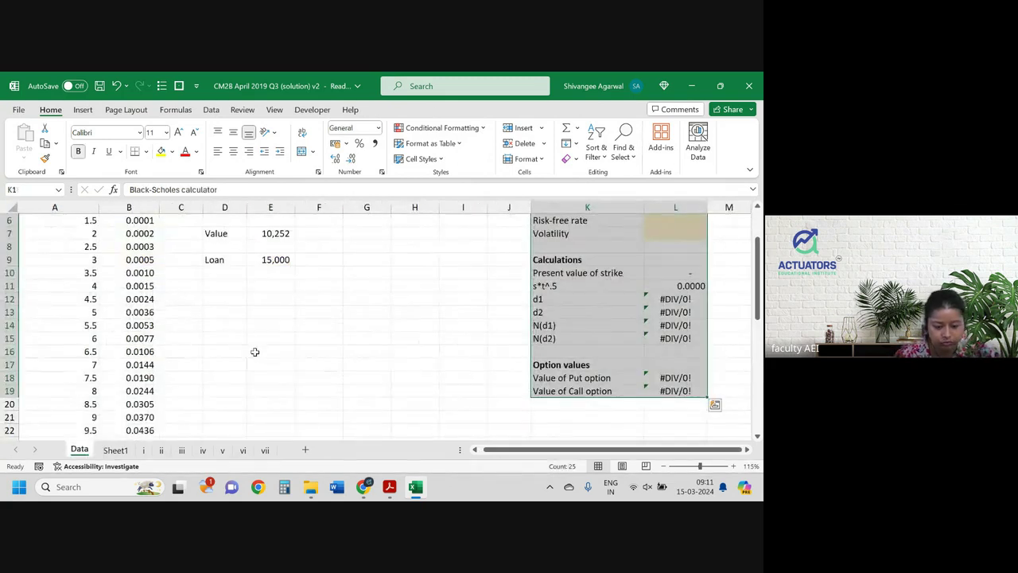
left_click(428, 314)
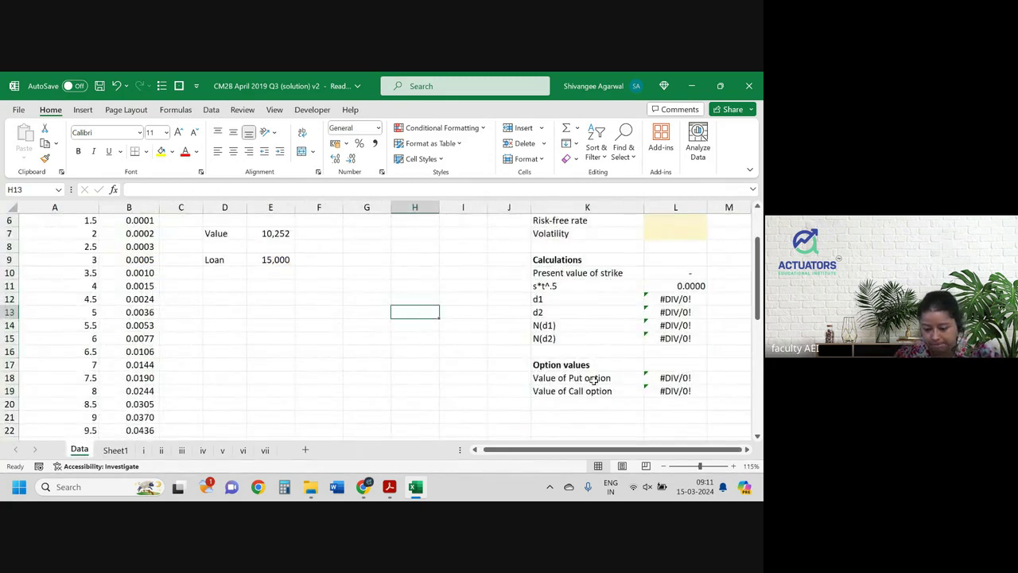
left_click_drag(594, 379, 669, 379)
key("ctrl+c")
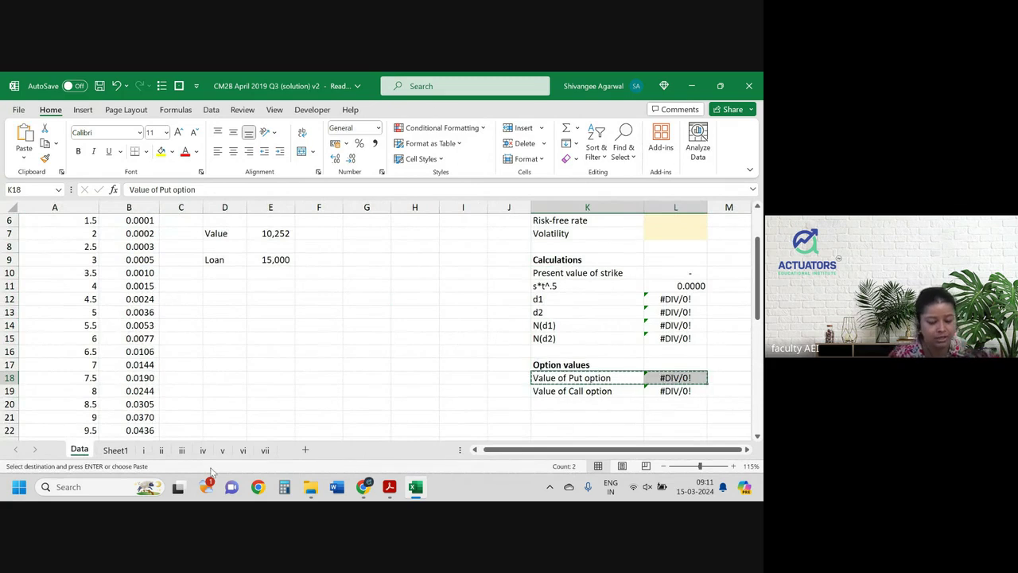
left_click(116, 451)
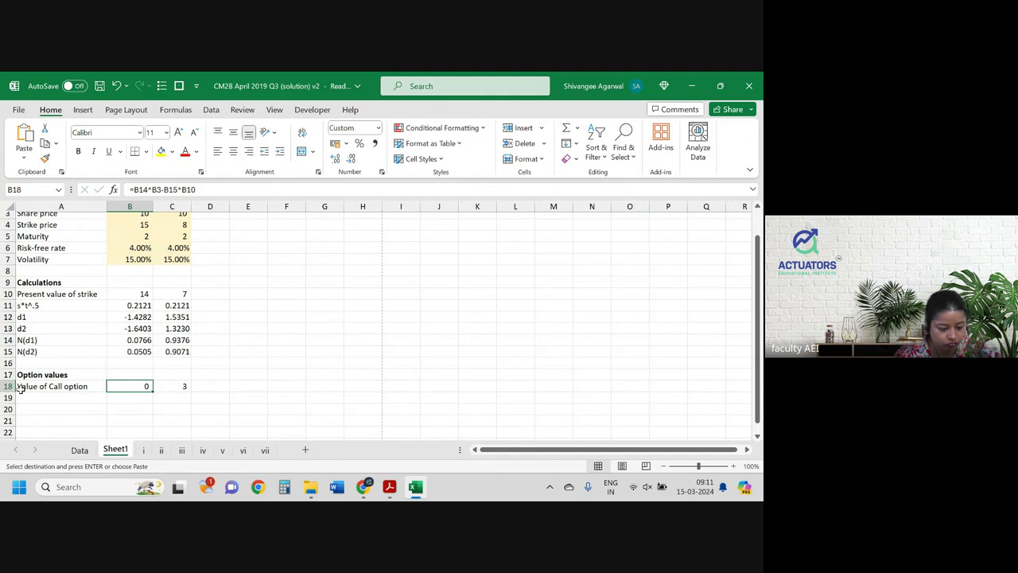
- Try to insert the copied put option cells as a new row above "Value of Call option" in Sheet1
left_click(84, 394)
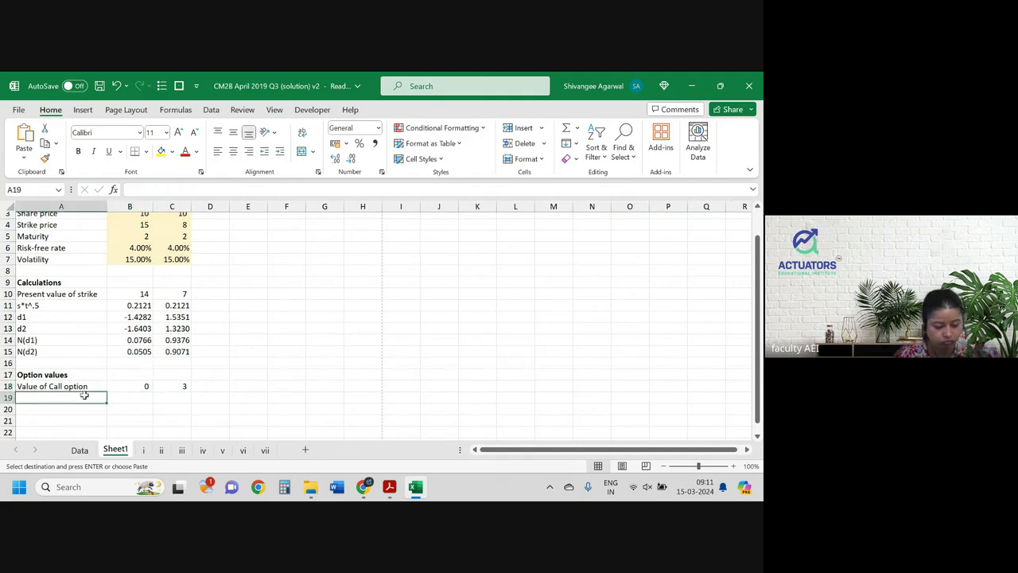
left_click(3, 386)
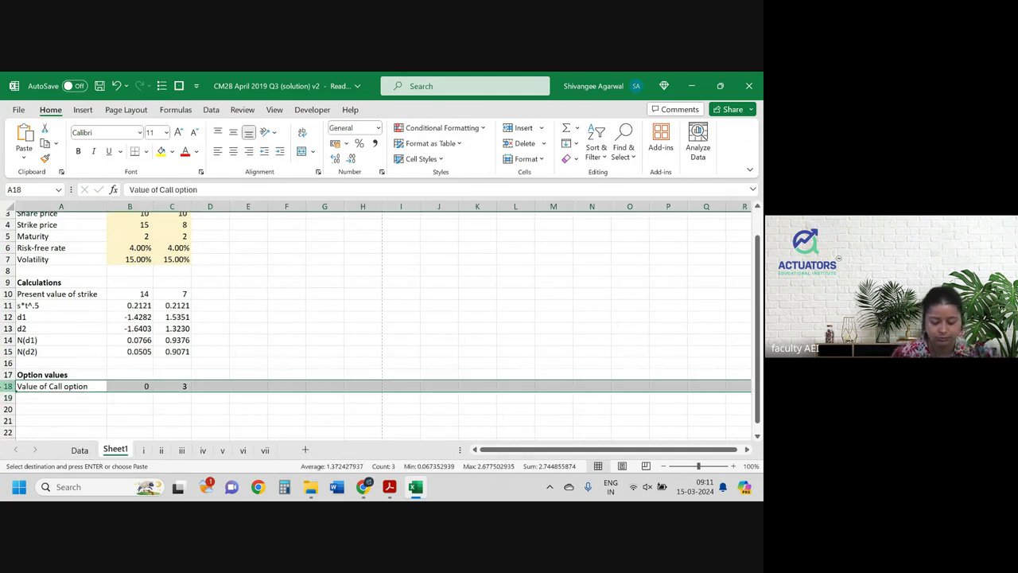
key("ctrl+shift+plus")
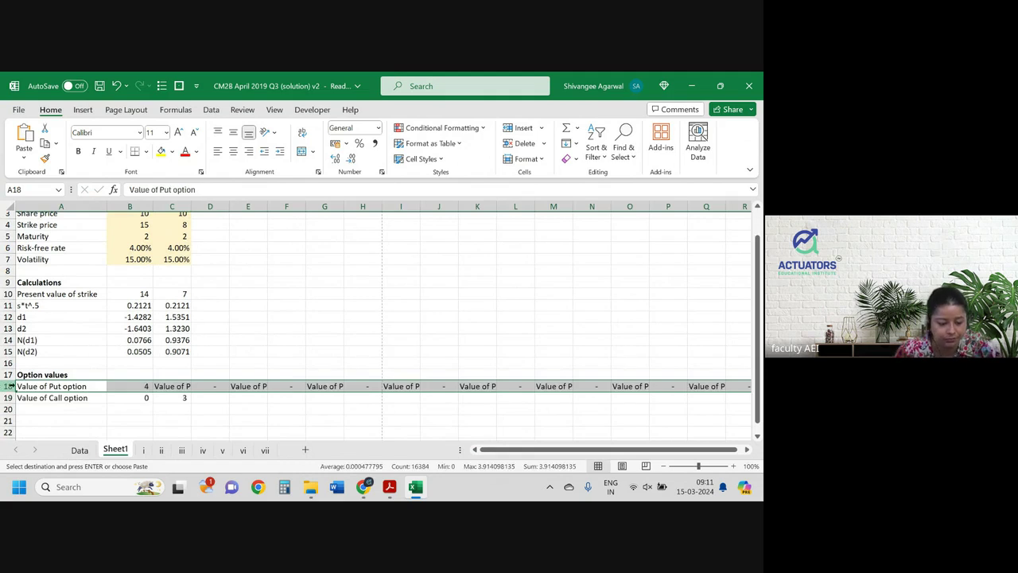
left_click(198, 403)
key("ctrl+z")
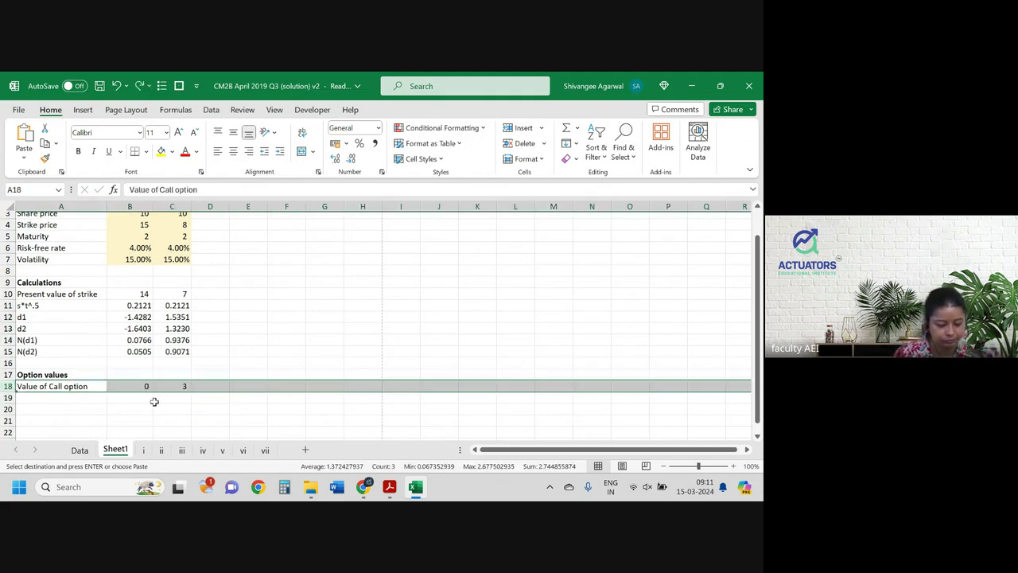
- Insert the copied put option cells as a full new row 18 above the call option row on Sheet1
key("ctrl+shift+plus")
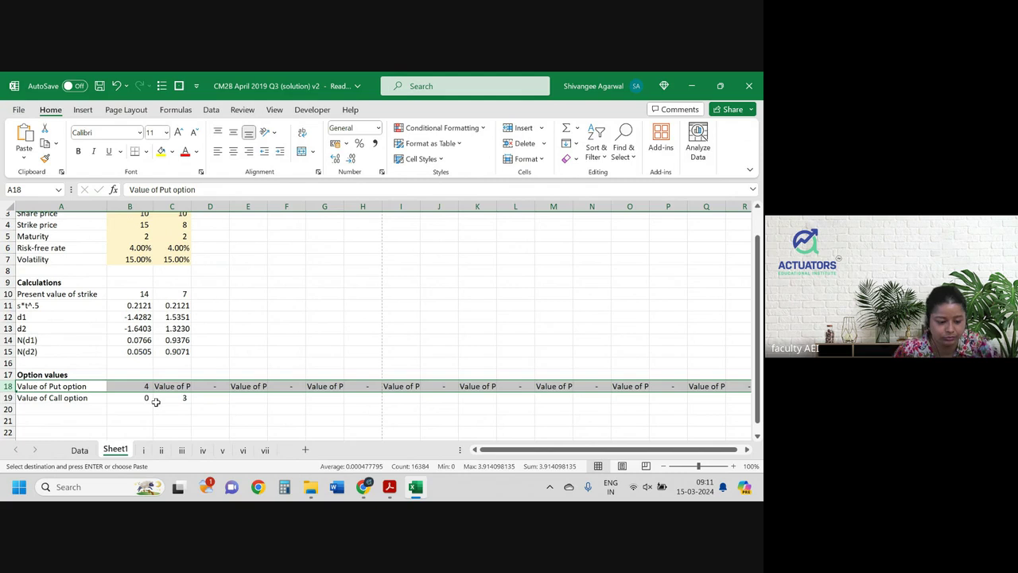
key("Escape")
left_click(324, 329)
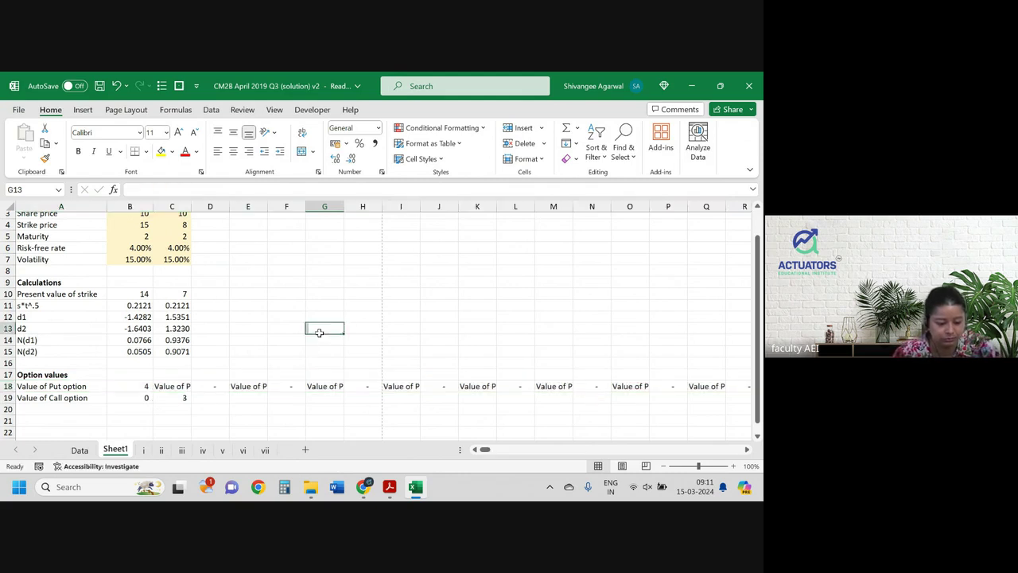
- Clear all the contents of row 18 on Sheet1, leaving it blank beneath the Option values heading
left_click_drag(4, 381, 3, 382)
left_click(3, 386)
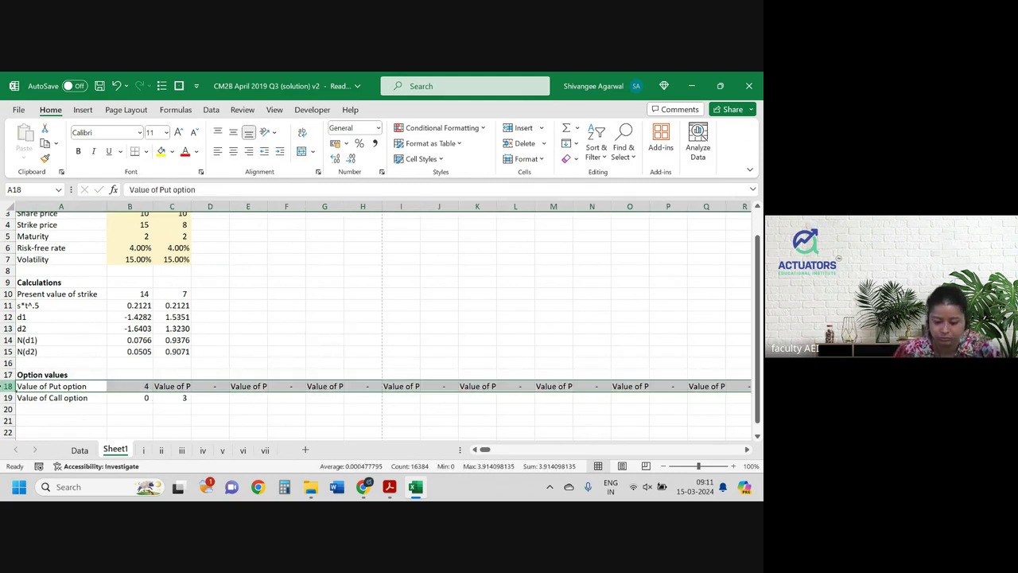
key("BackSpace")
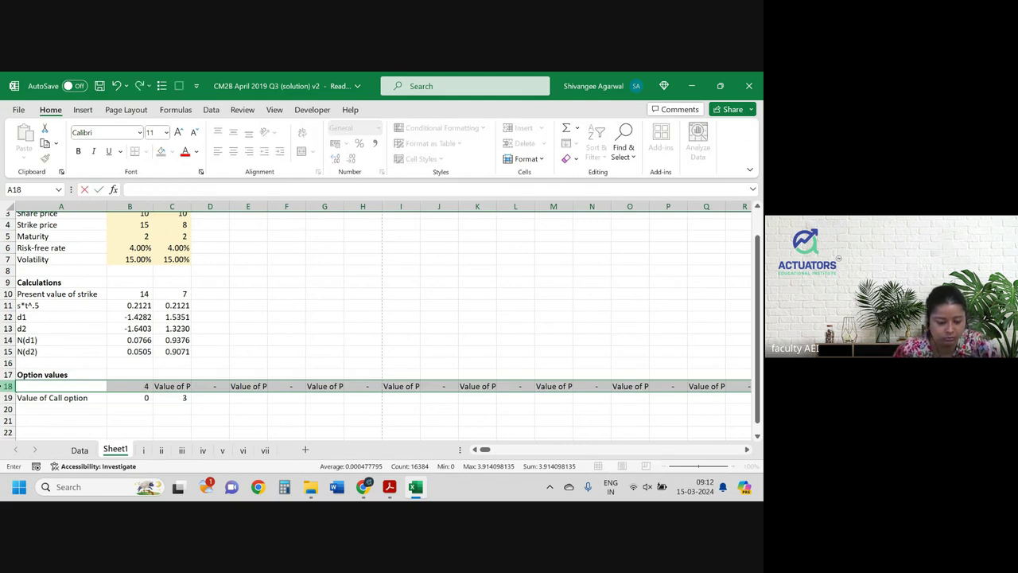
key("Return")
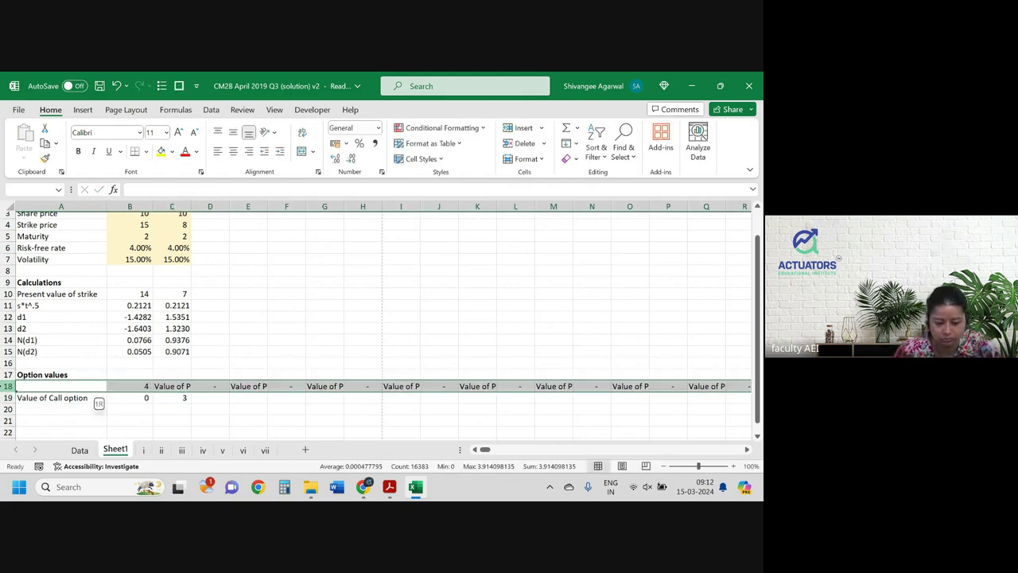
key("Delete")
- Copy the put and call option labels and formulas in K18:L19 of the Data sheet and paste them at A18 on Sheet1
key("alt+Tab")
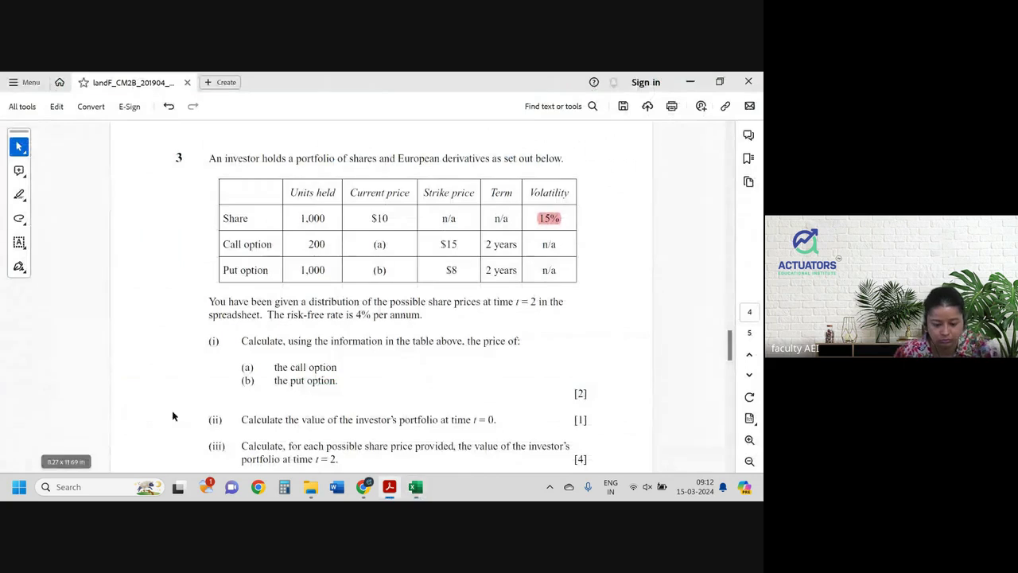
key("alt+Tab")
key("ctrl+Page_Up")
left_click(608, 362)
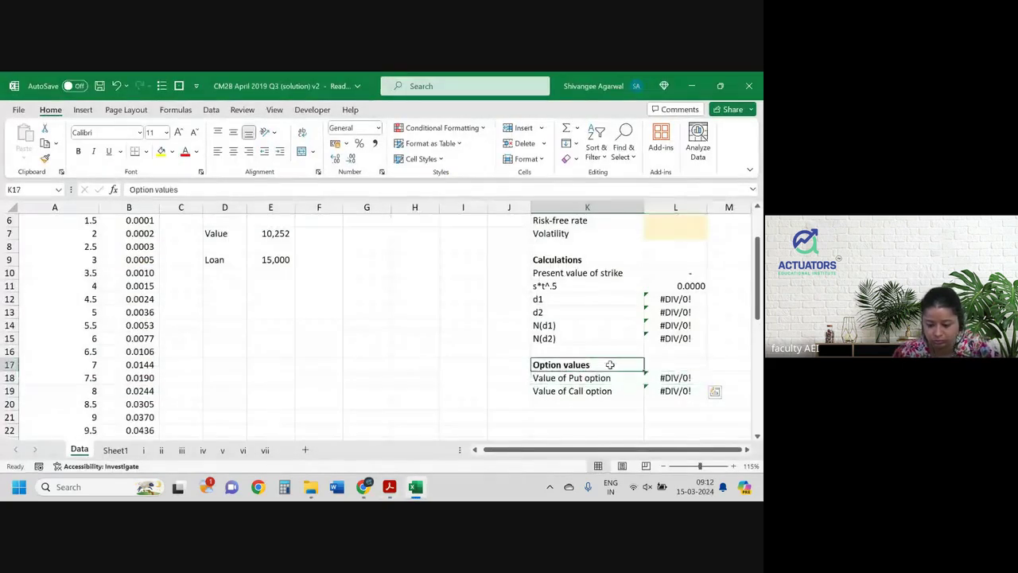
left_click_drag(609, 375, 659, 391)
key("ctrl+c")
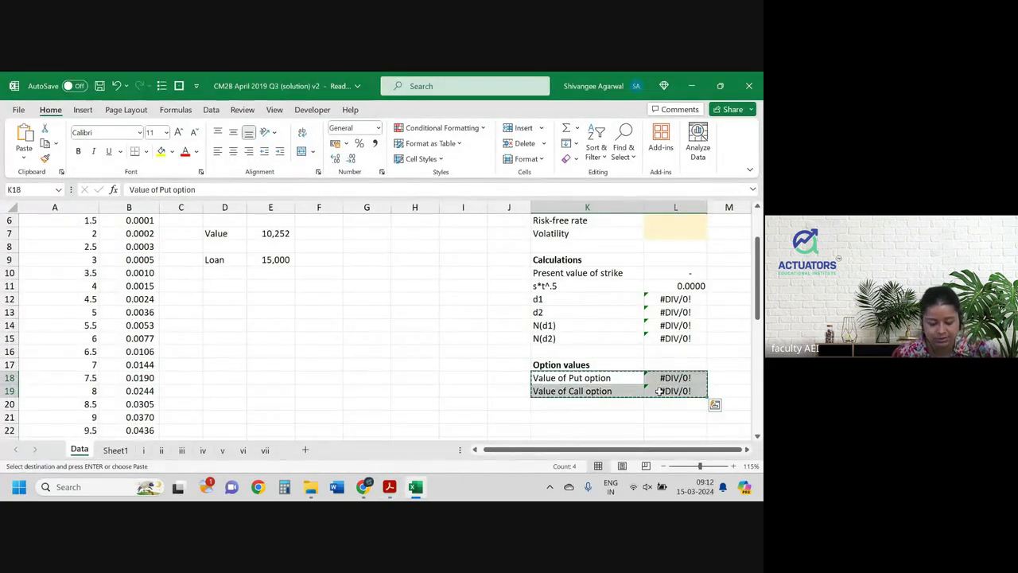
left_click(148, 450)
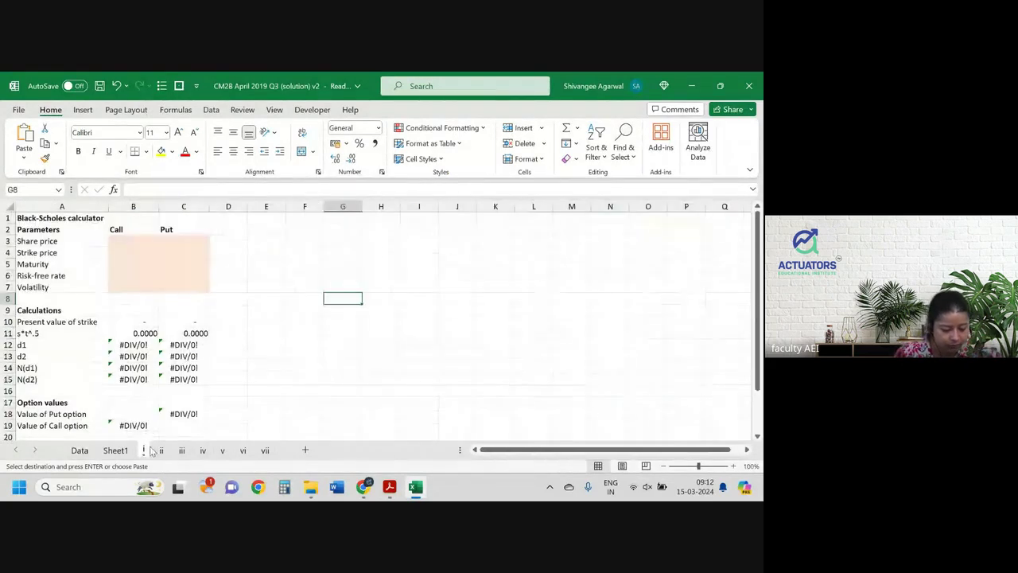
left_click(85, 415)
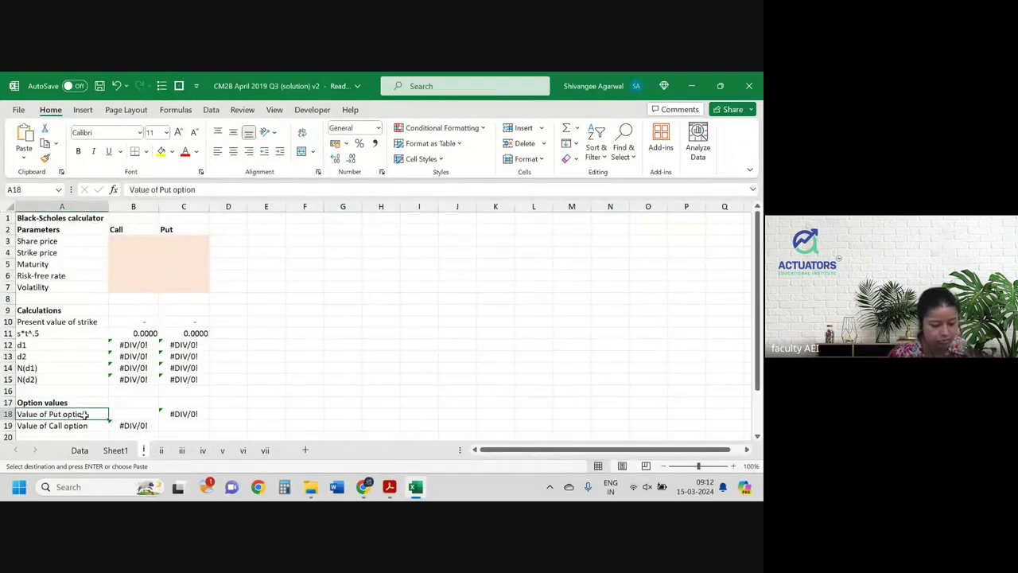
left_click(115, 450)
left_click(64, 386)
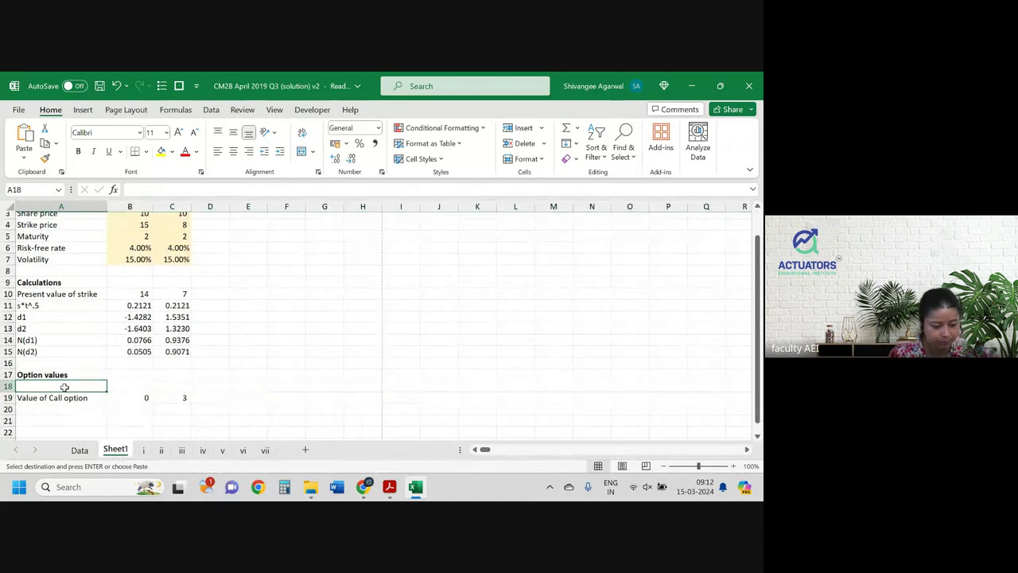
key("ctrl+v")
- Clear the option value cells C18:C19 in the put column of Sheet1
left_click(168, 389)
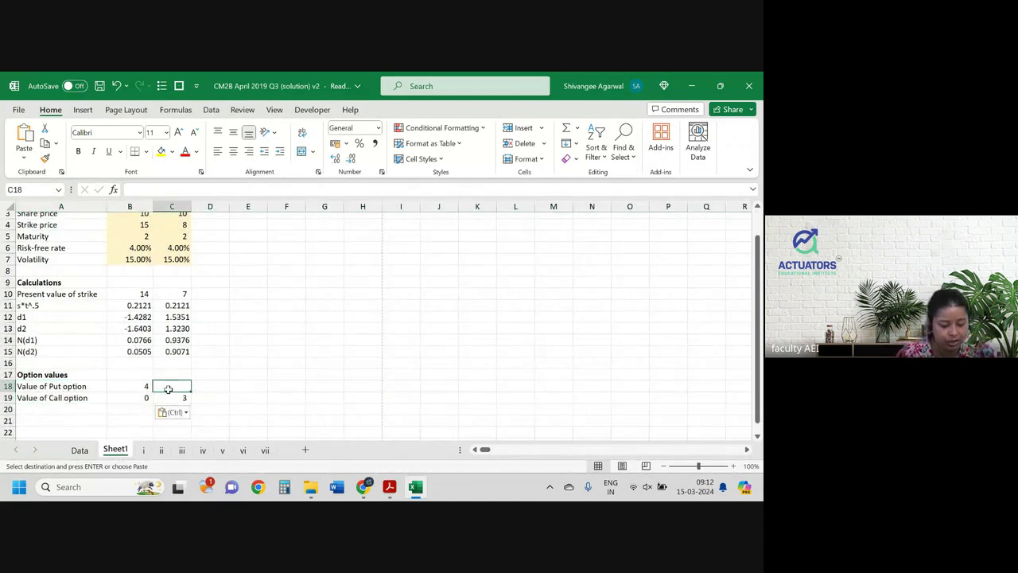
left_click_drag(169, 387, 172, 394)
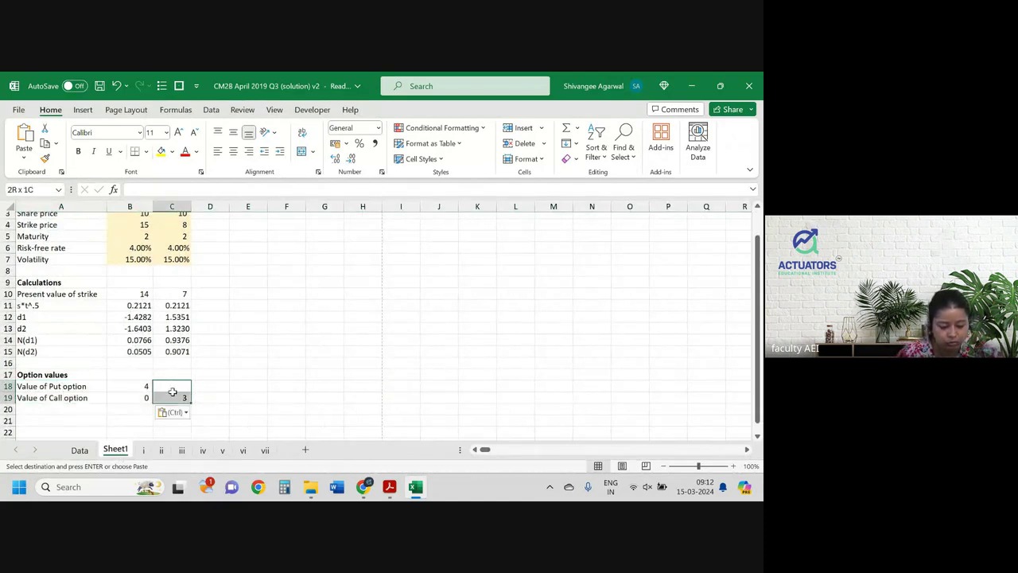
key("Escape")
- Copy the put option formula from B18 into C18 and delete it from B18 so it sits only in the put column
left_click(118, 386)
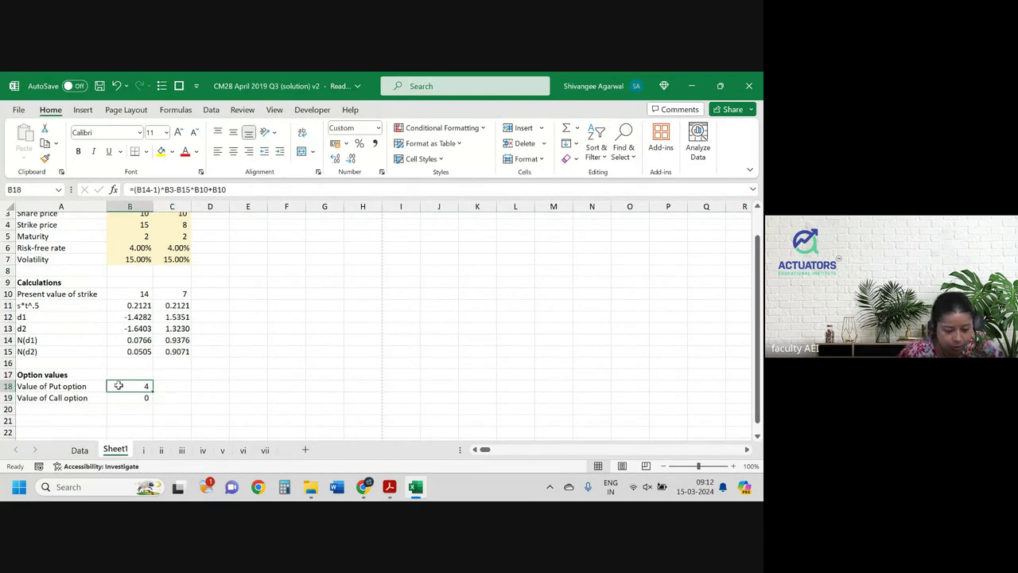
key("ctrl+c")
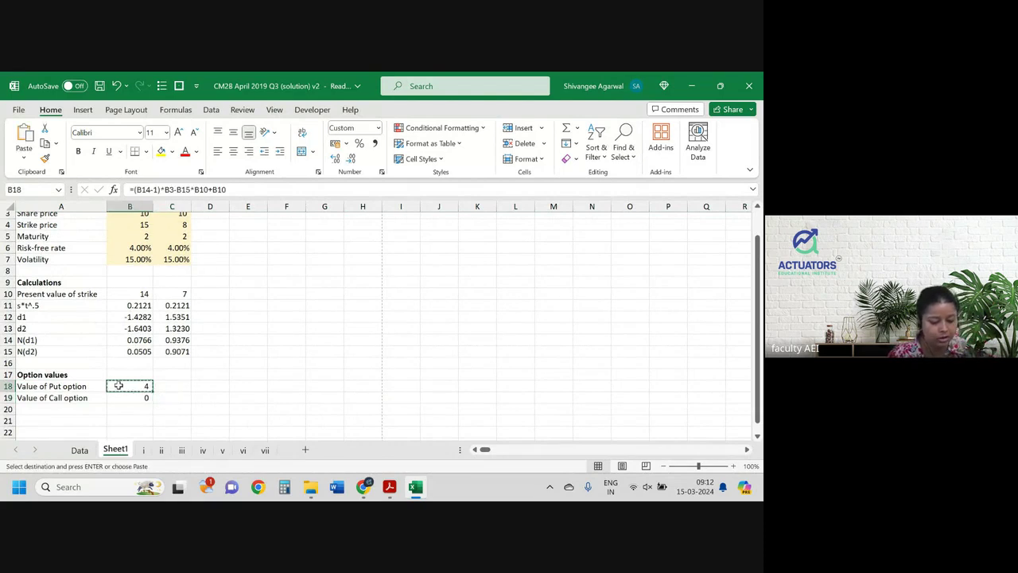
key("Right")
key("ctrl+v")
key("Down")
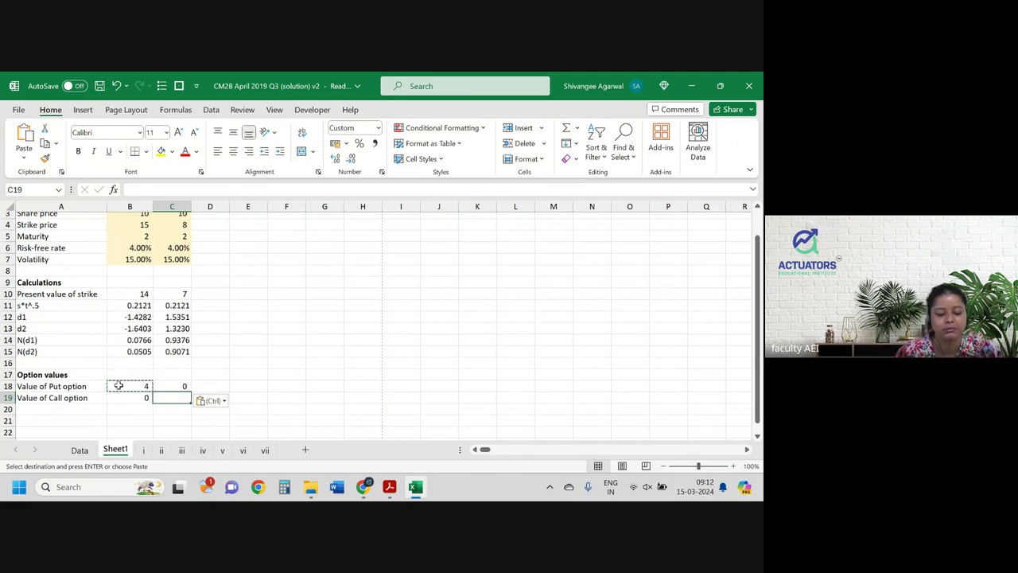
key("Up")
key("Left")
key("Delete")
key("Down")
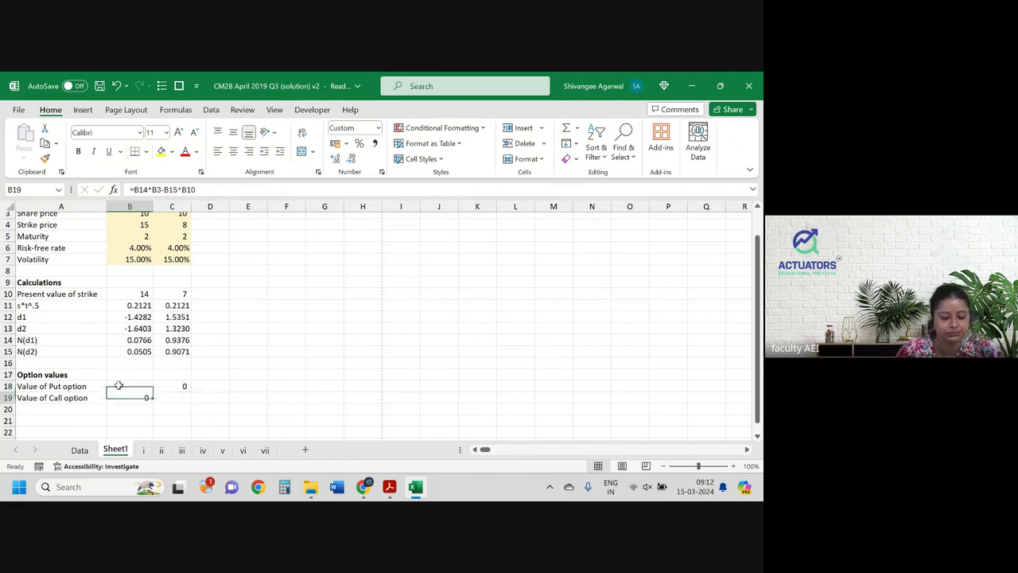
- Display the option values in B18:C19 with four decimal places
key("shift+Up")
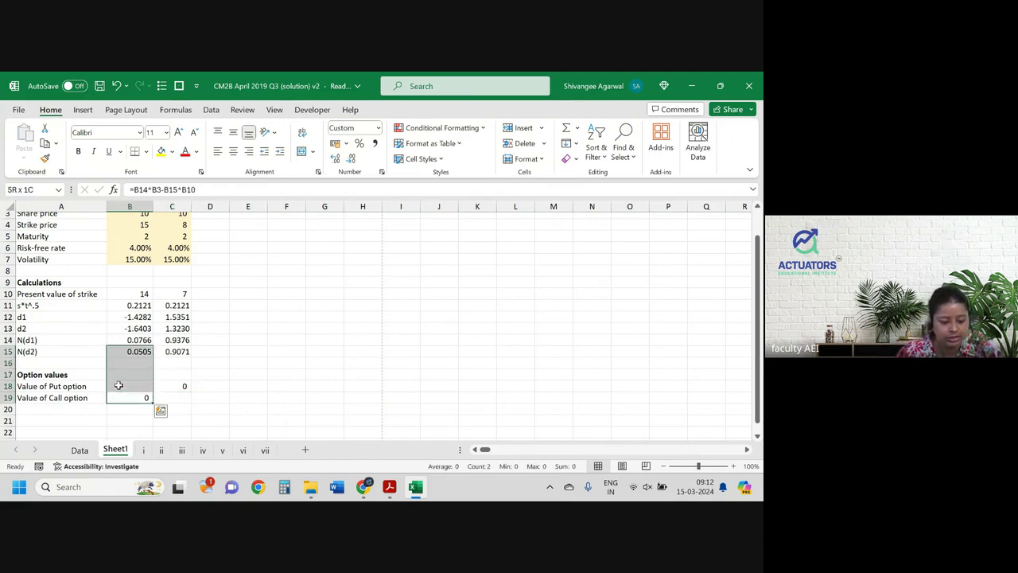
key("shift+Down")
key("shift+Up")
key("shift+Right")
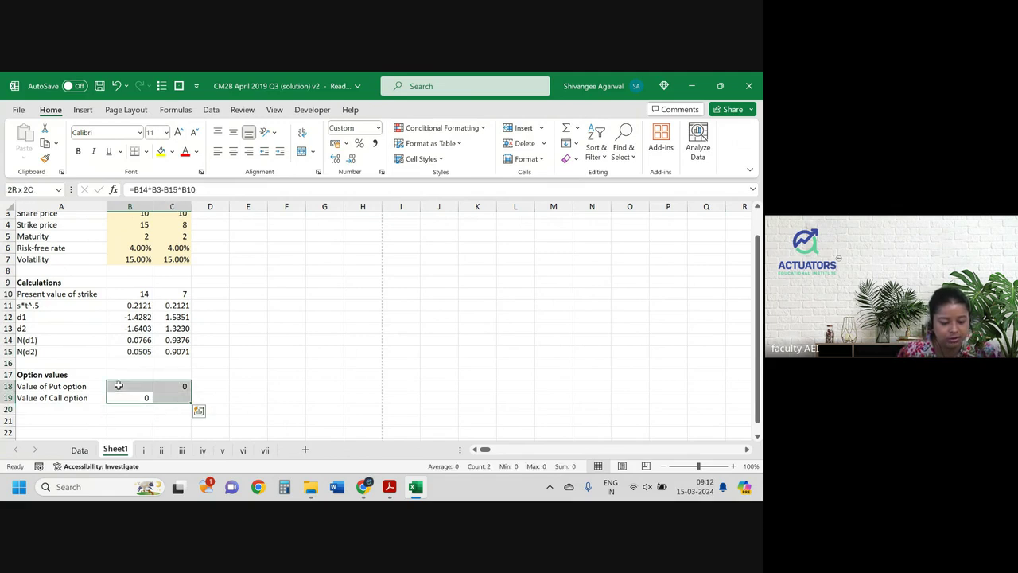
left_click(337, 159)
left_click(337, 158)
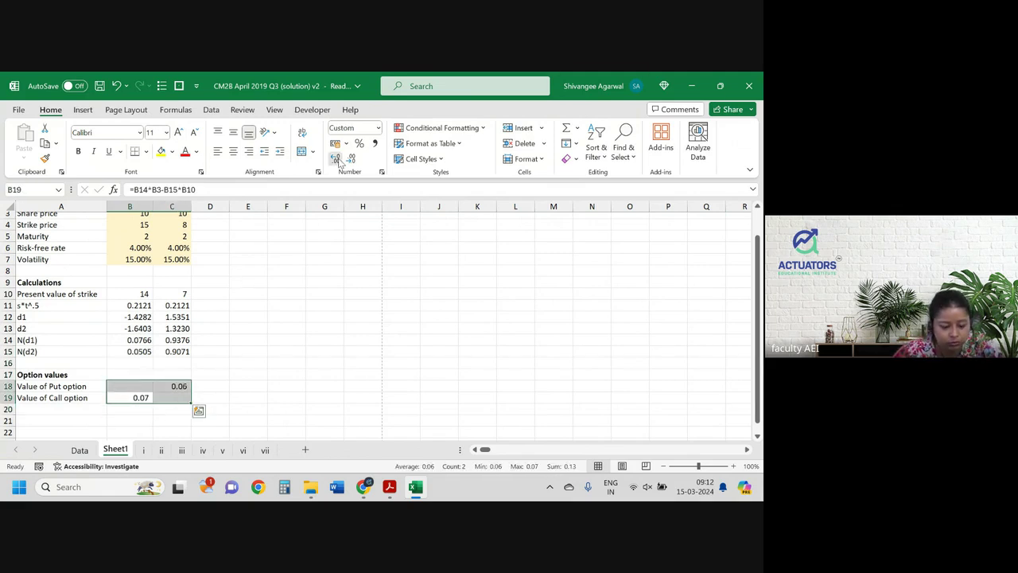
left_click(336, 158)
left_click(336, 158)
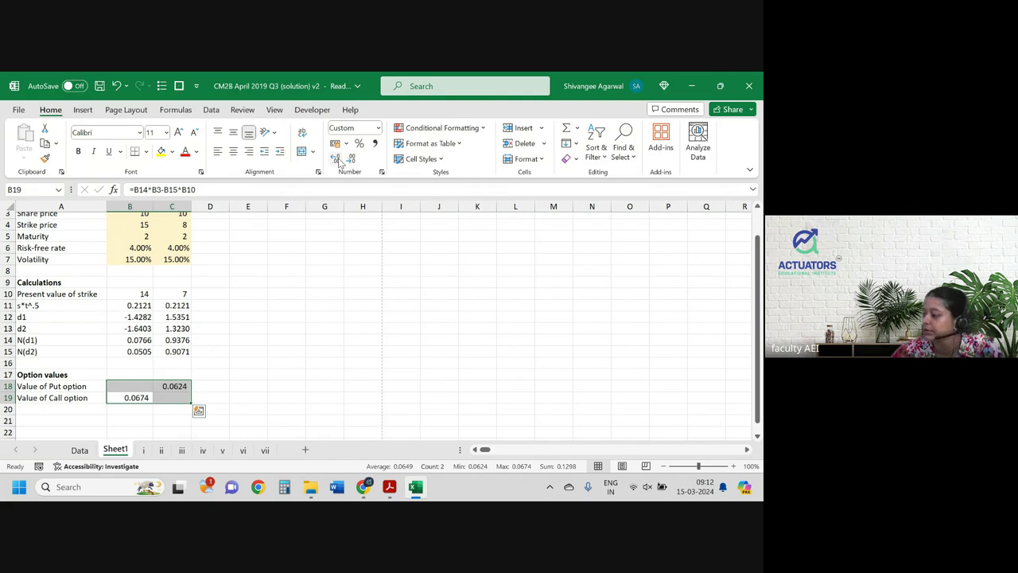
left_click(327, 342)
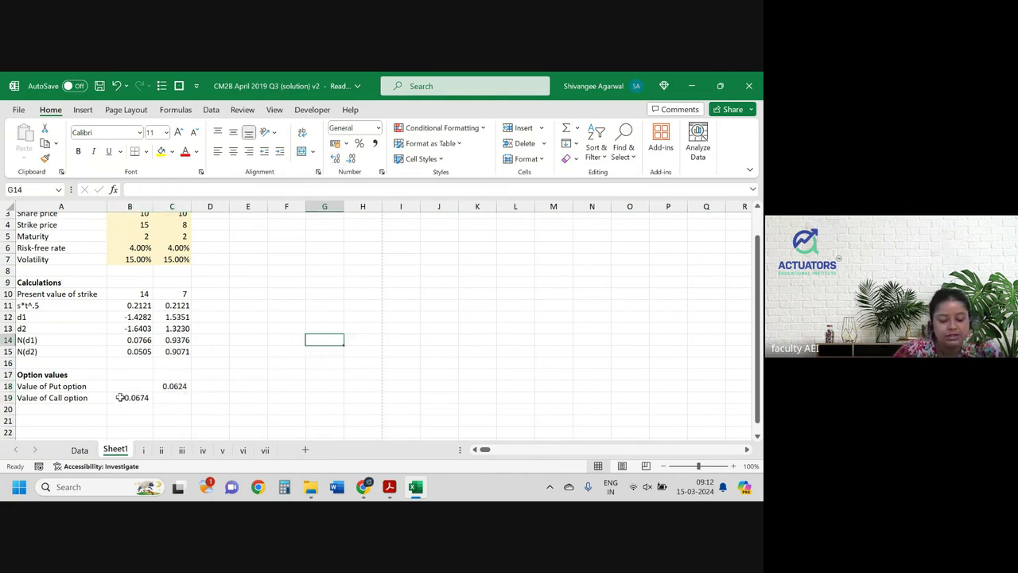
- Shade the option value cells B18:C19 with a light green fill
left_click_drag(149, 386, 174, 398)
left_click(183, 387)
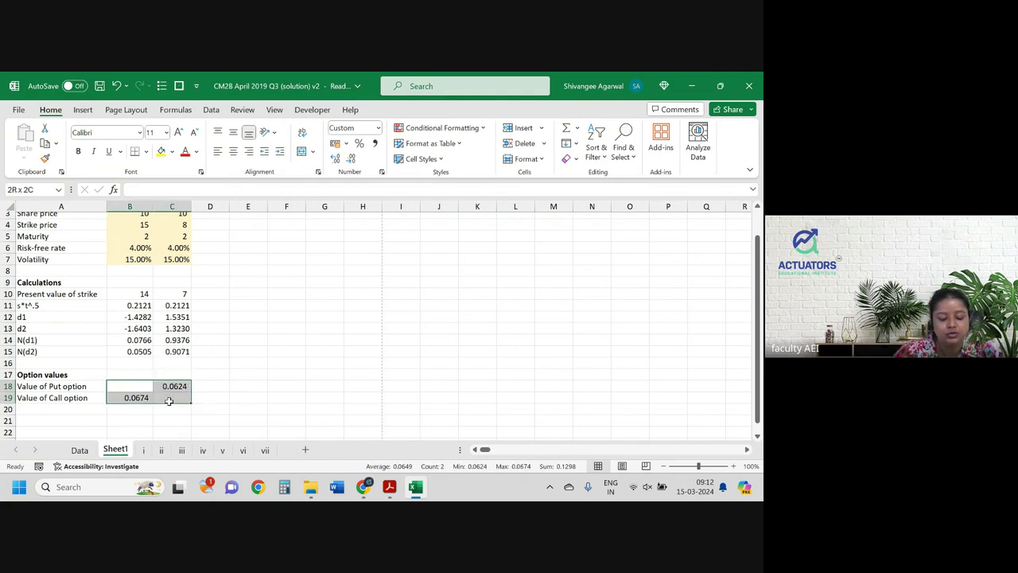
left_click(172, 151)
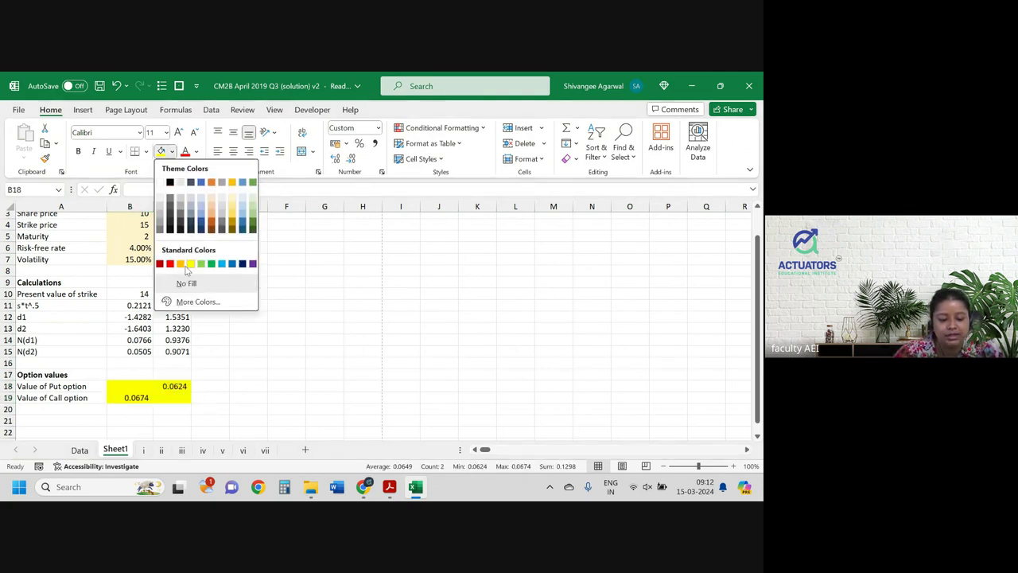
left_click(253, 210)
left_click(398, 284)
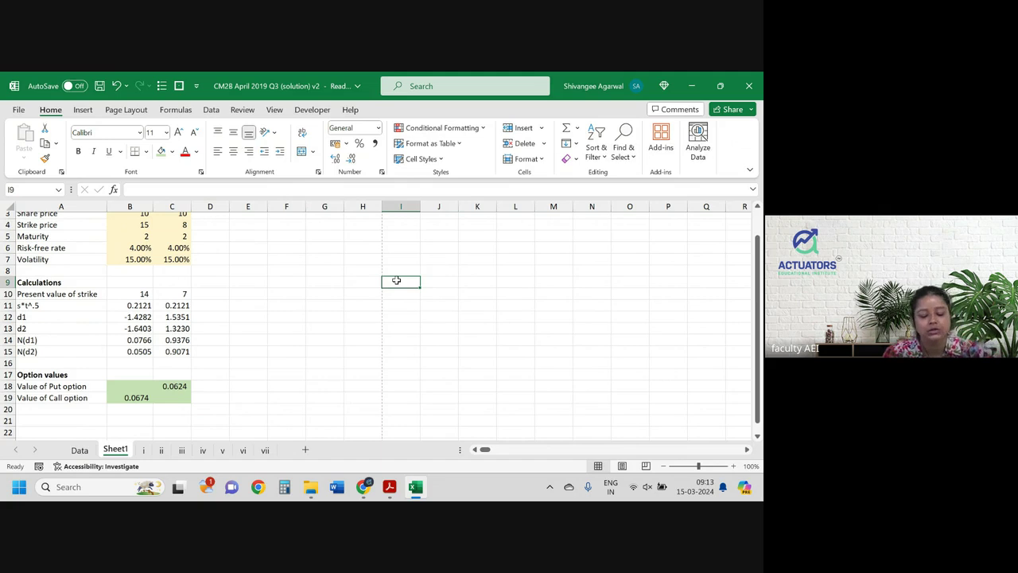
- Switch to the exam paper PDF and read part (ii) on the investor's portfolio value at time t = 0
key("alt+Tab")
key("alt+Tab")
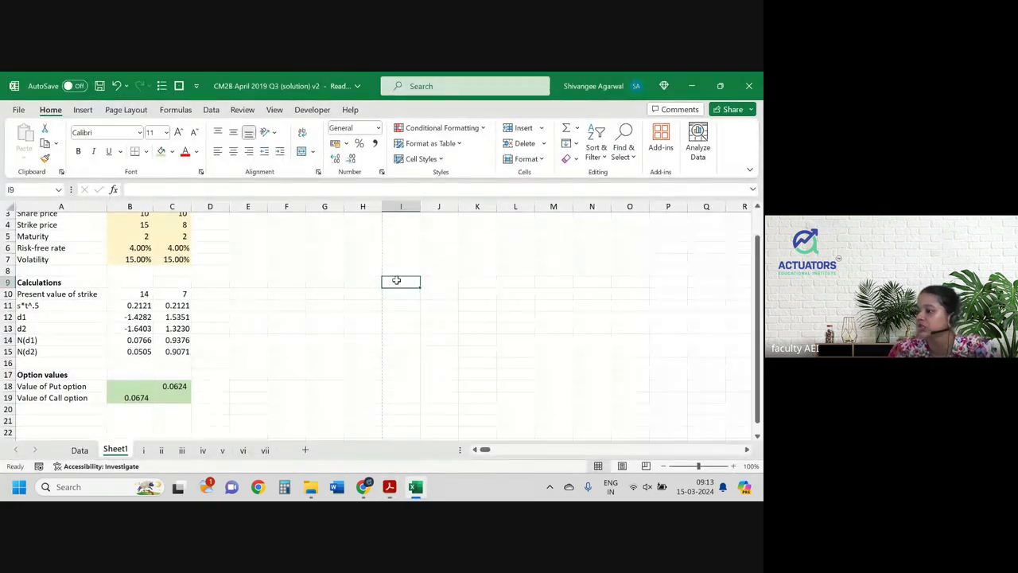
key("alt+Tab")
scroll(402, 306, "down", 2)
scroll(401, 306, "down", 5)
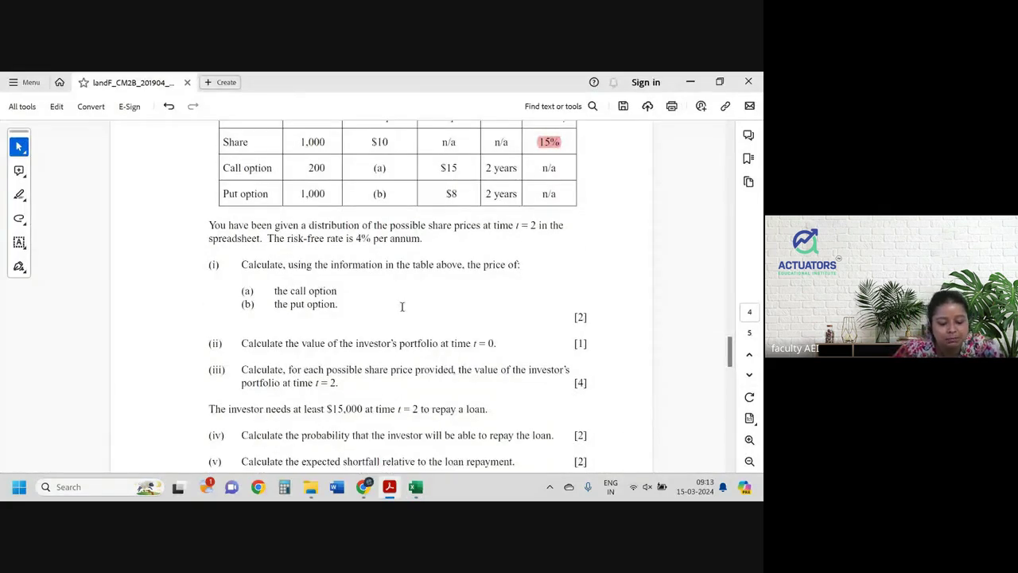
left_click_drag(241, 191, 500, 195)
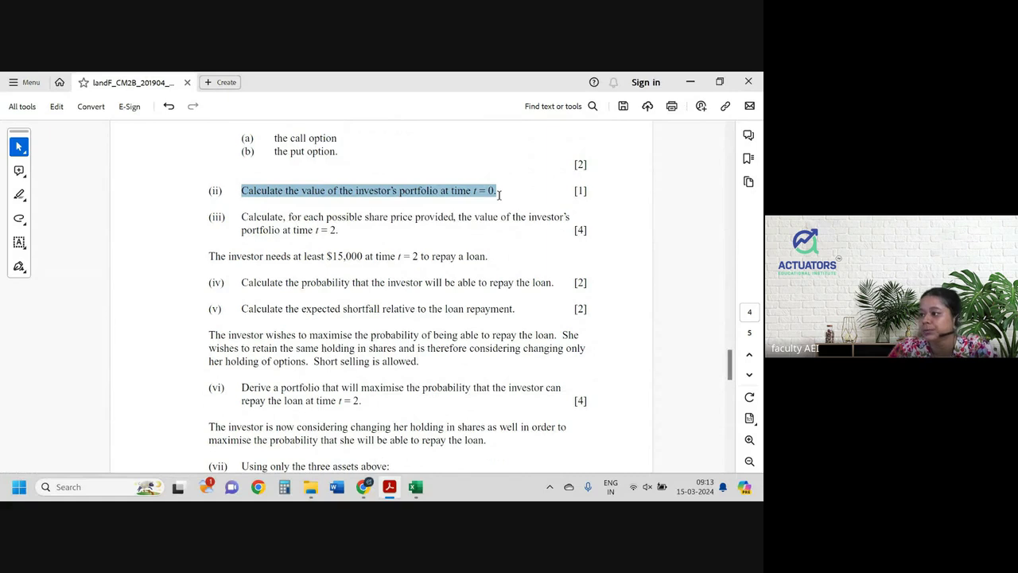
- Return to the Excel workbook and clear the existing portfolio figures in B3:C7 on sheet ii
key("alt+Tab")
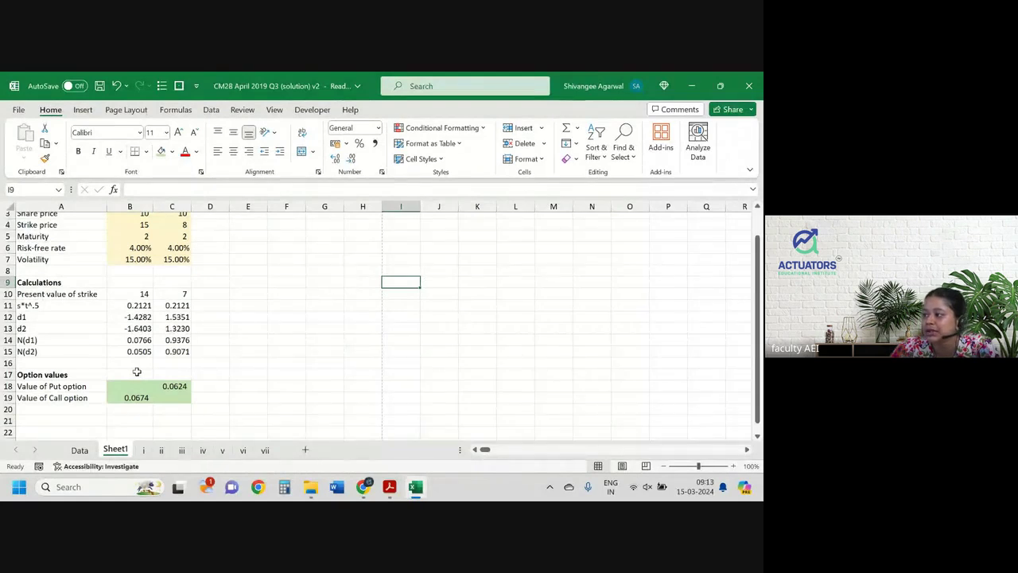
left_click(163, 451)
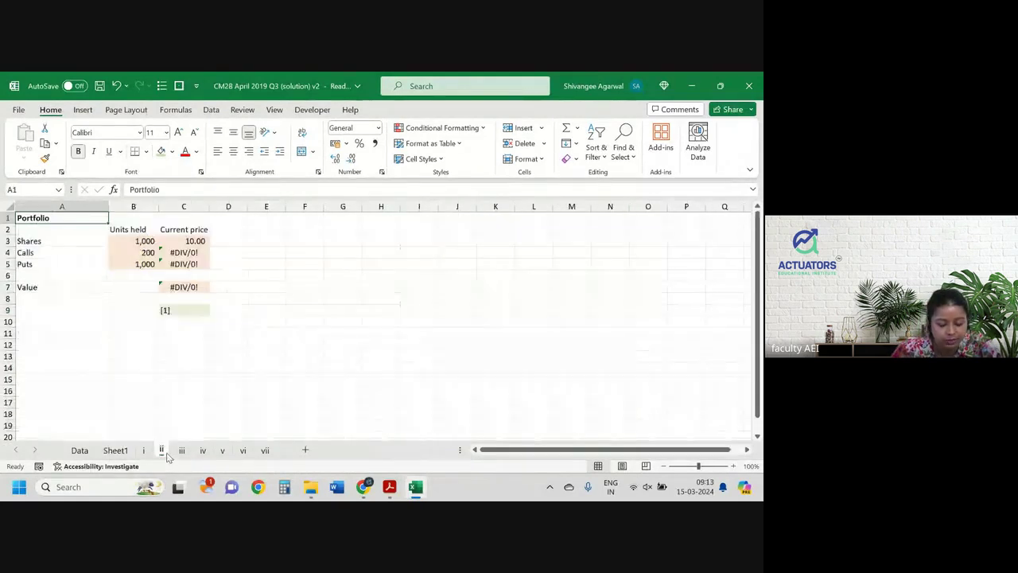
left_click_drag(120, 243, 198, 287)
key("Delete")
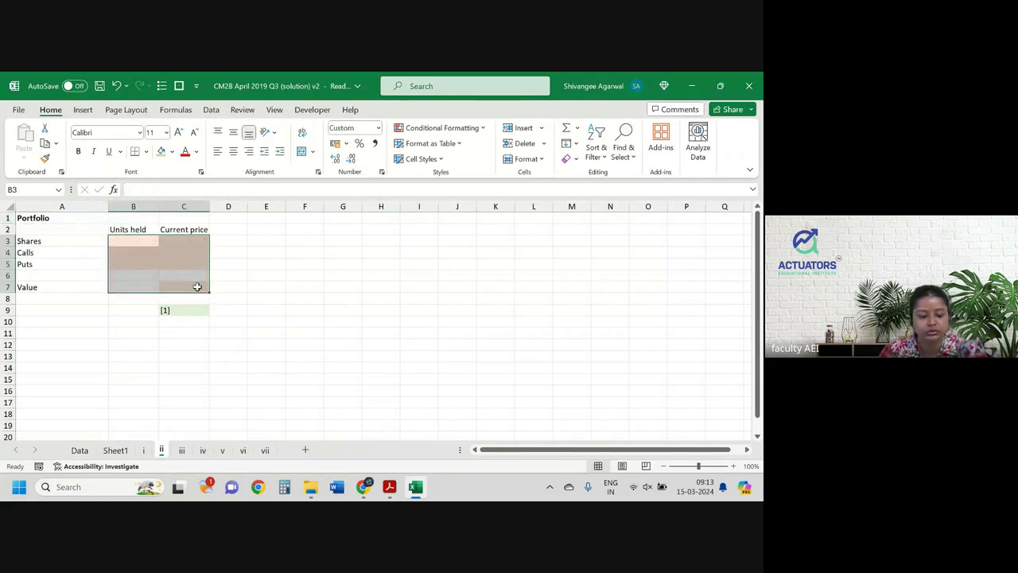
- Link the shares' units held in B3 of sheet ii to the shares' units held in E3 of the Data sheet
left_click(136, 242)
type("=")
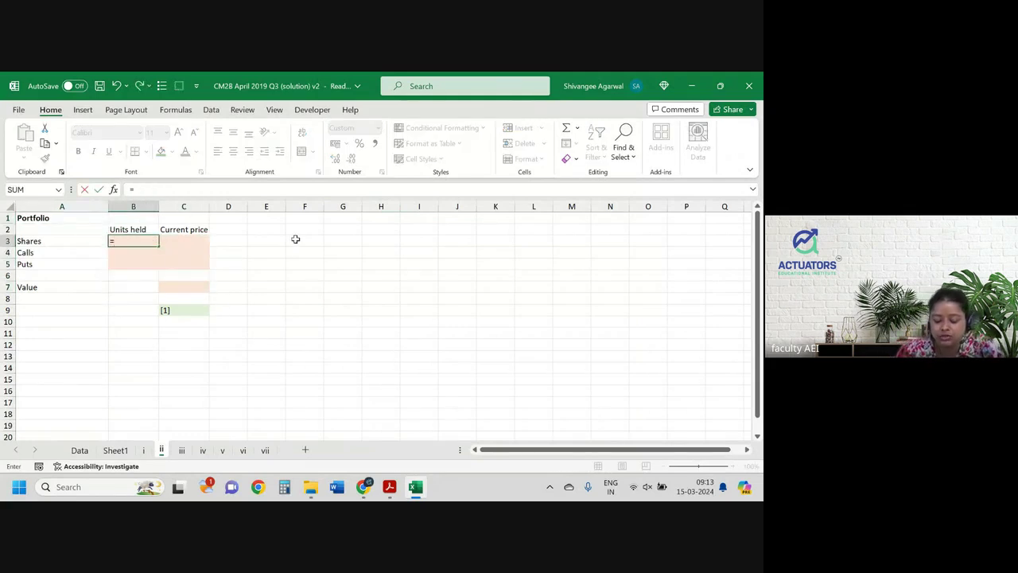
key("ctrl+Page_Up")
key("ctrl+Page_Up")
key("ctrl+Page_Up")
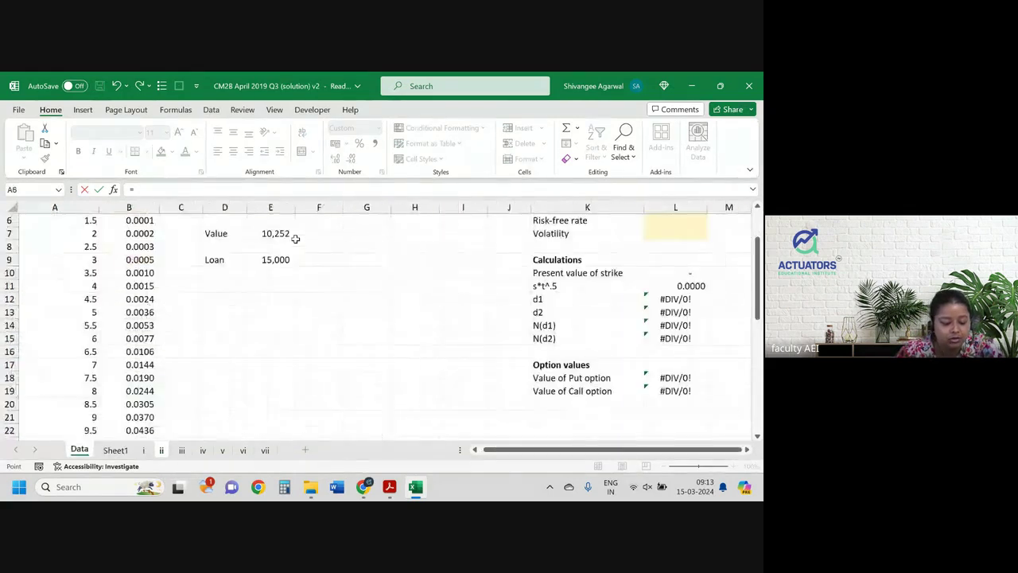
scroll(288, 260, "up", 2)
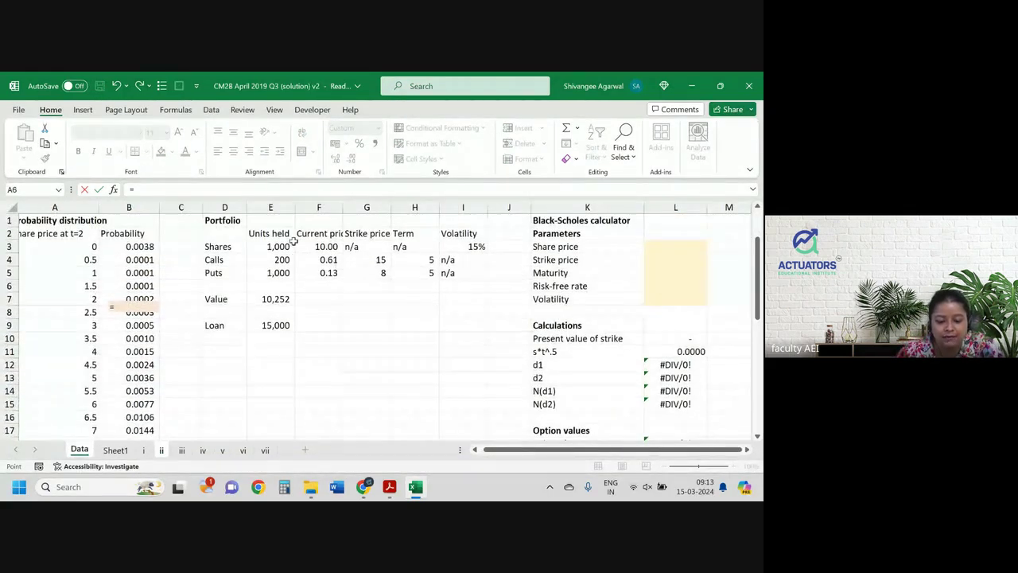
left_click(279, 247)
key("Return")
left_click(139, 231)
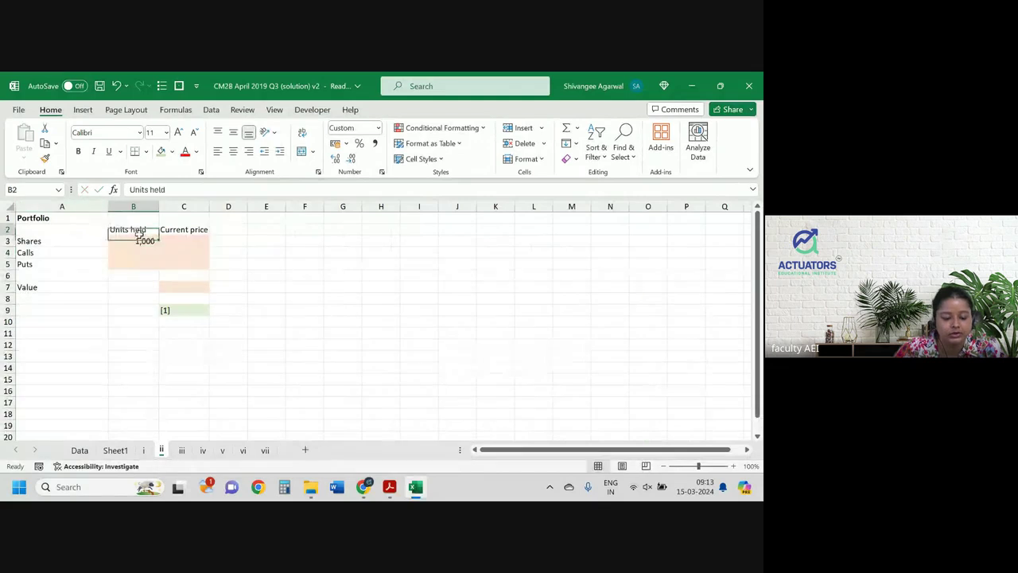
- Copy the shares' units link in B3 down to the calls and puts cells B4:B5 on sheet ii
left_click(153, 243)
left_click_drag(158, 247, 162, 273)
left_click(183, 241)
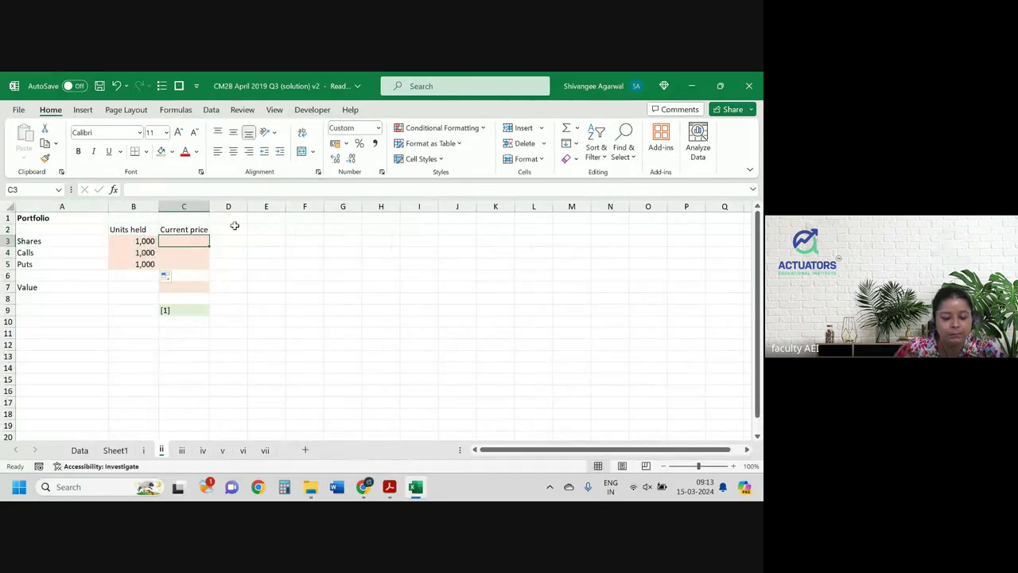
left_click(122, 251)
left_click(129, 237)
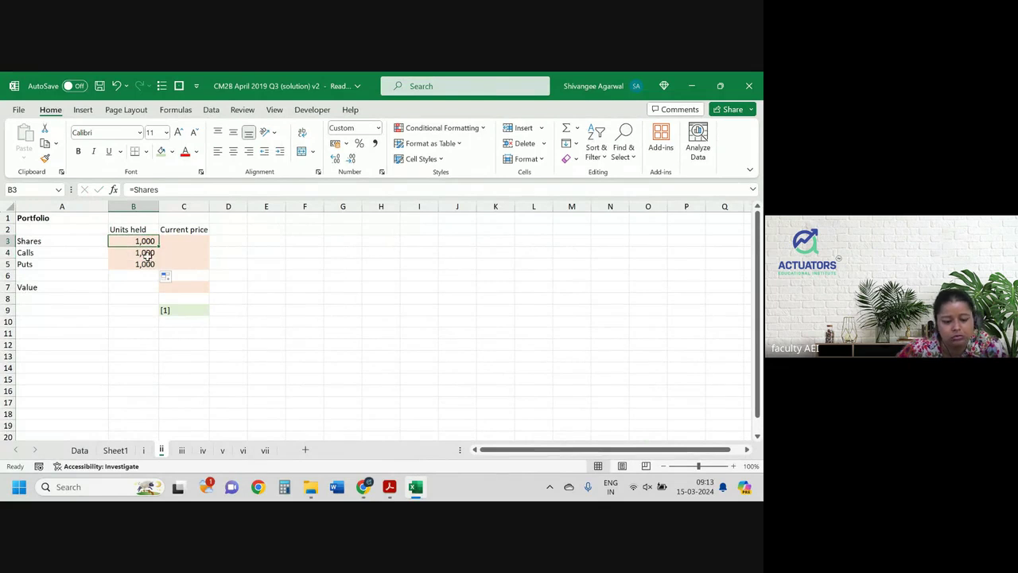
- Link the calls' units held in B4 of sheet ii to the calls' units in E4 of the Data sheet
left_click(151, 253)
type("=")
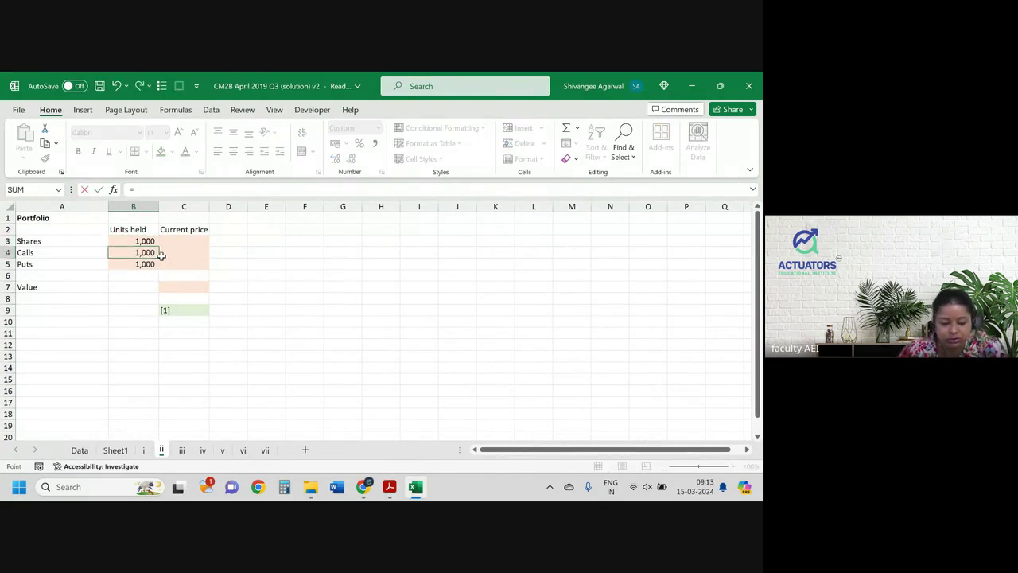
key("ctrl+Page_Up")
key("ctrl+Page_Up")
scroll(162, 257, "up", 1)
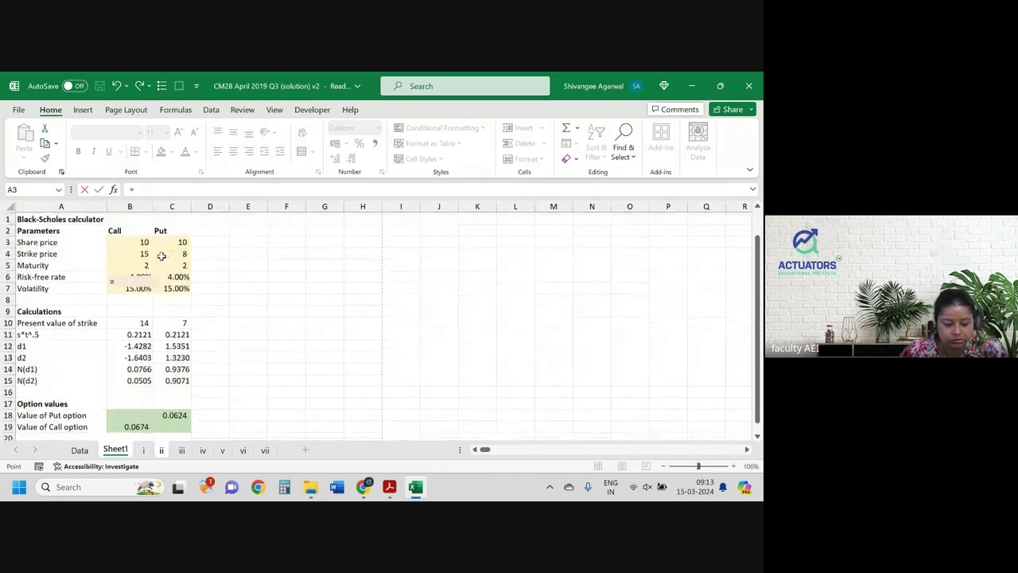
key("ctrl+Page_Up")
left_click(269, 263)
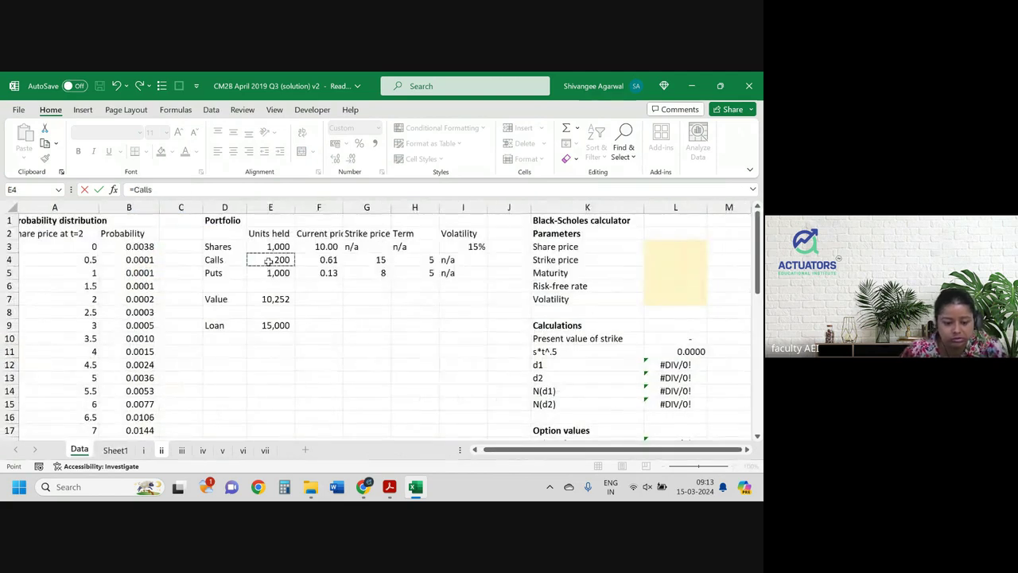
key("Return")
- Set the puts' units held in B5 of sheet ii to the named range Puts
type("=pu")
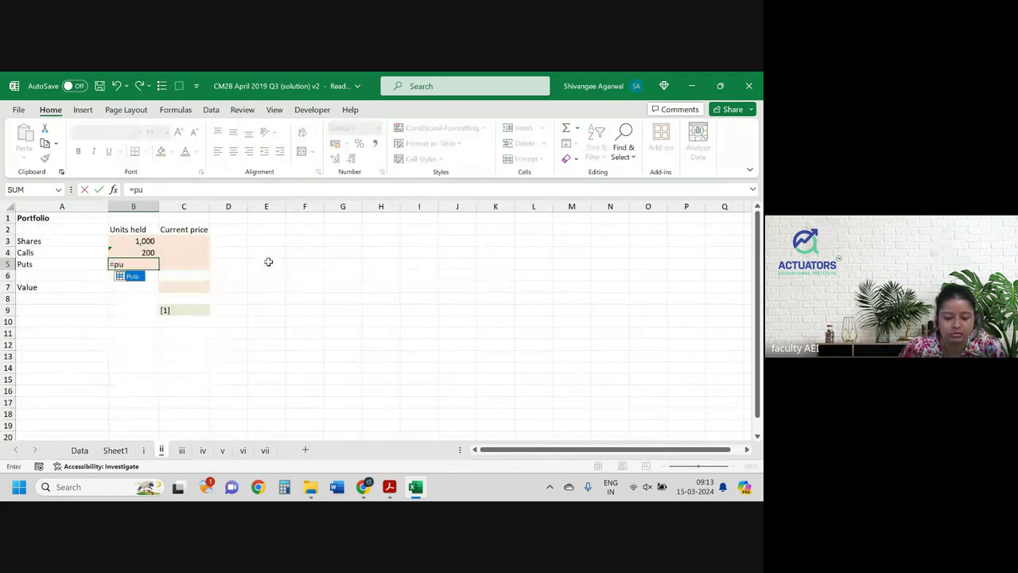
key("Tab")
key("Tab")
key("Up")
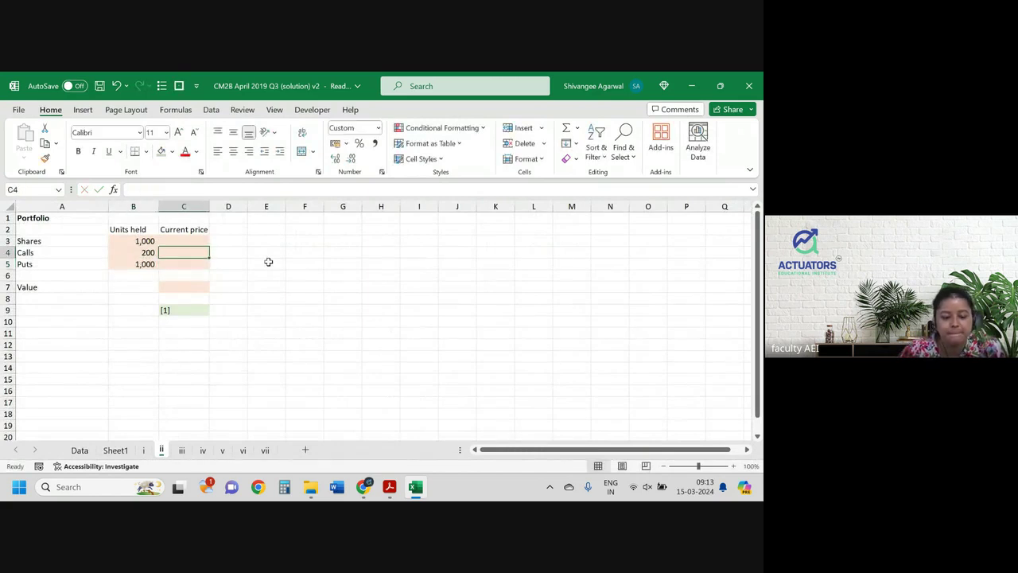
key("Left")
key("Down")
type("=put")
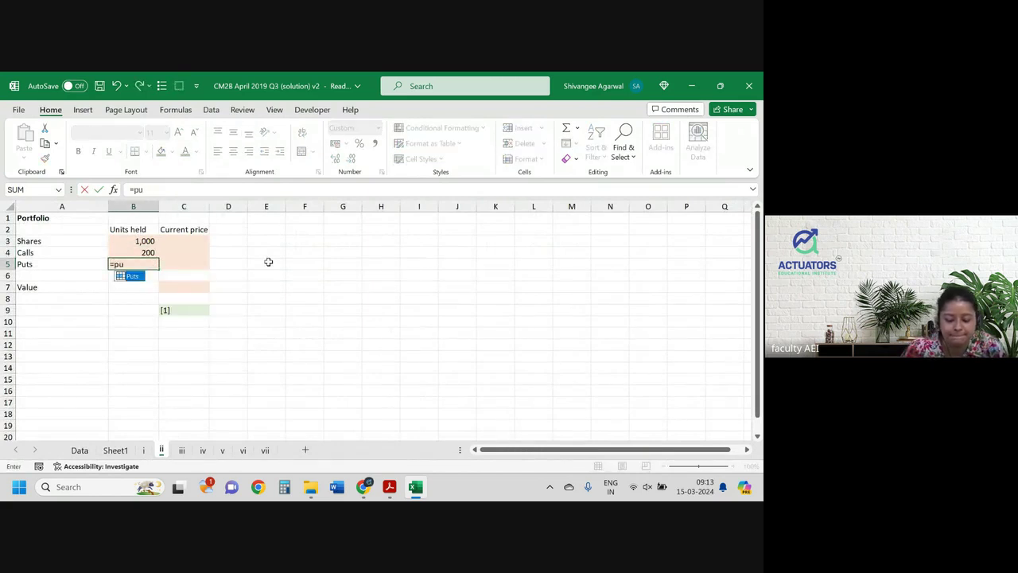
key("Tab")
key("Return")
- Link the shares' current price in C3 of sheet ii to F3 of the Data sheet
key("Up")
key("Right")
key("Up")
key("Up")
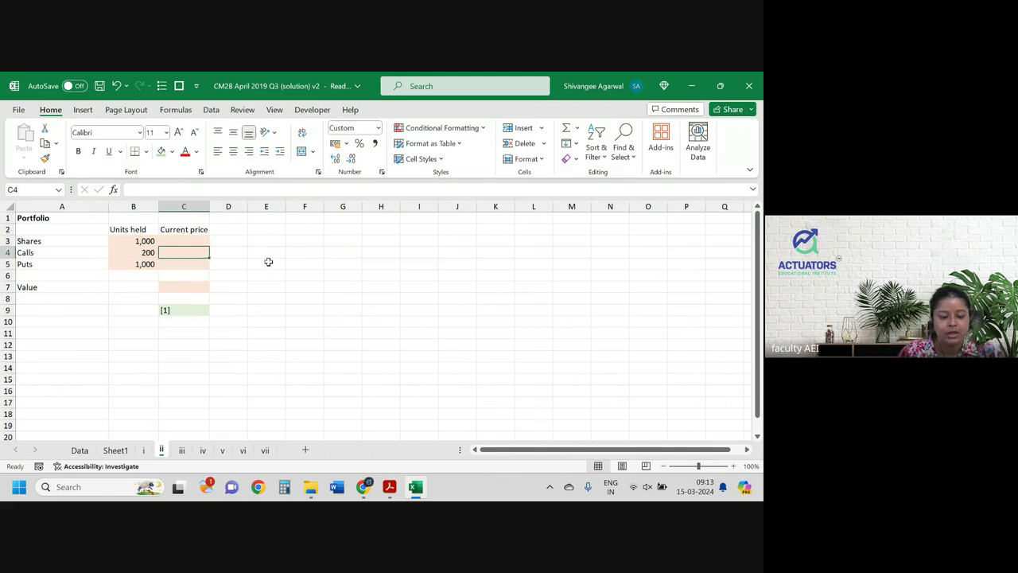
type("=")
key("ctrl+Page_Up")
key("ctrl+Page_Up")
key("ctrl+Page_Up")
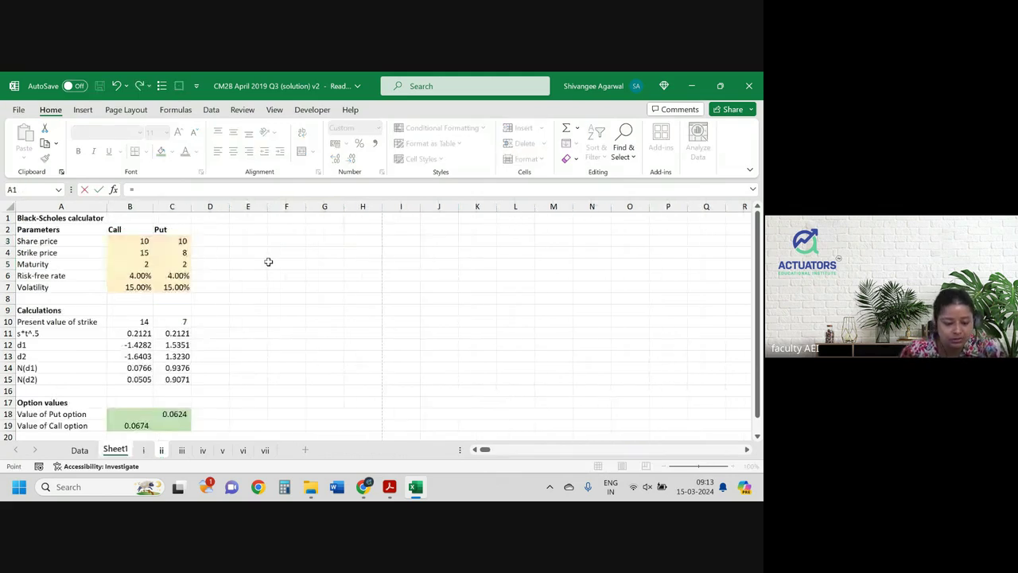
left_click(328, 247)
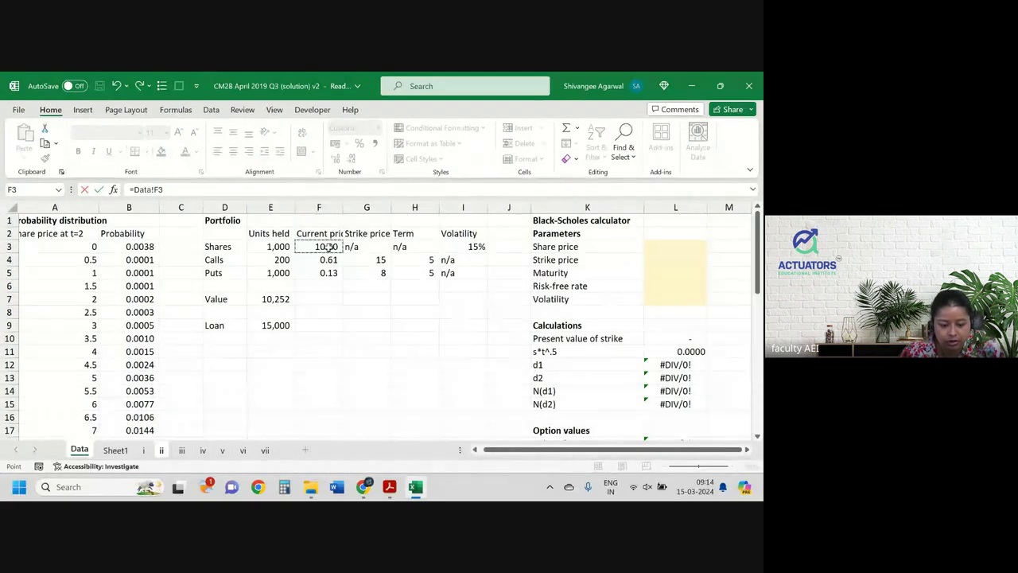
key("Return")
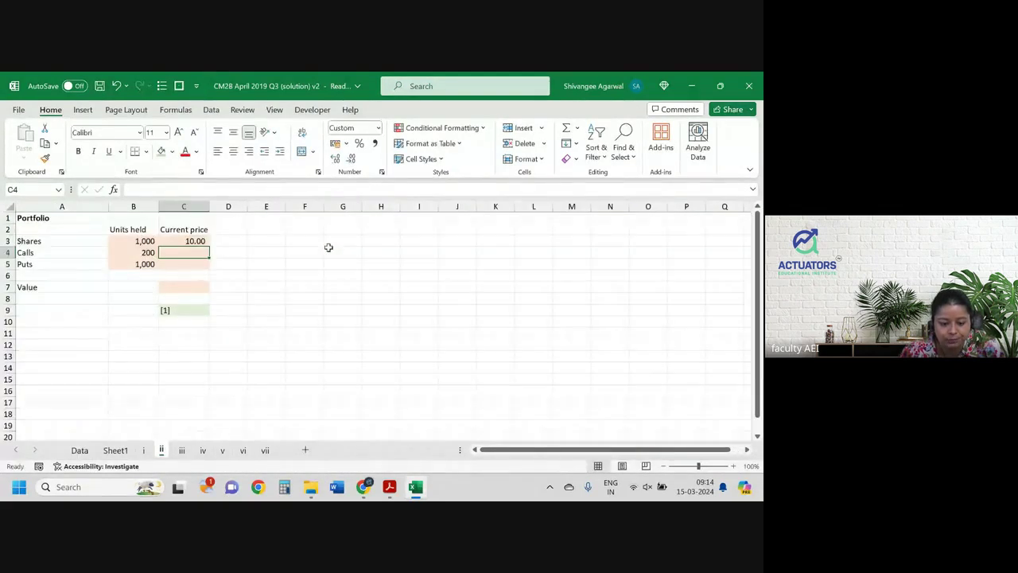
- Inspect the calls' current price in F4 of the Data sheet and return to sheet ii
key("ctrl+Page_Up")
key("ctrl+Page_Up")
key("ctrl+Page_Up")
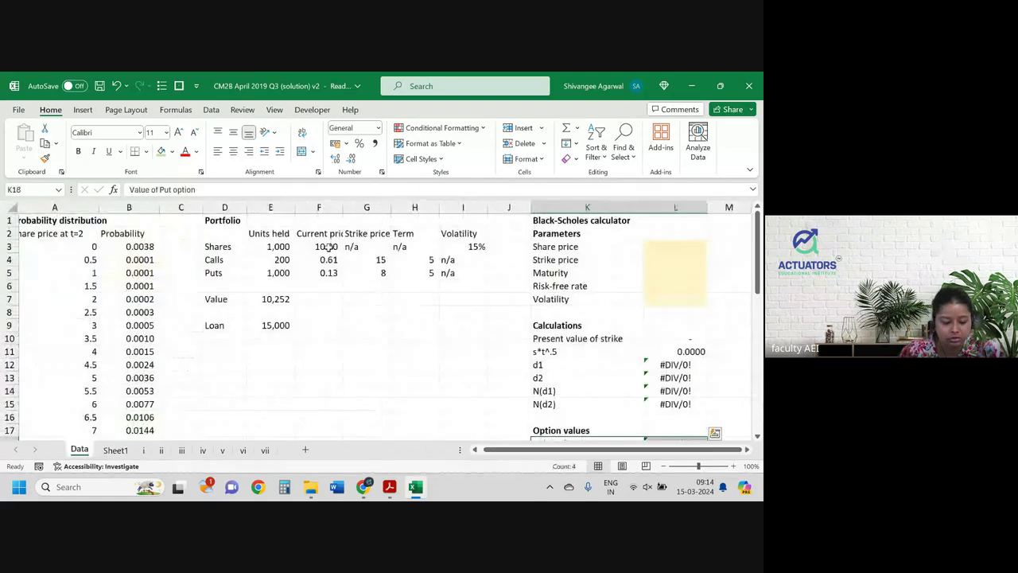
left_click(329, 261)
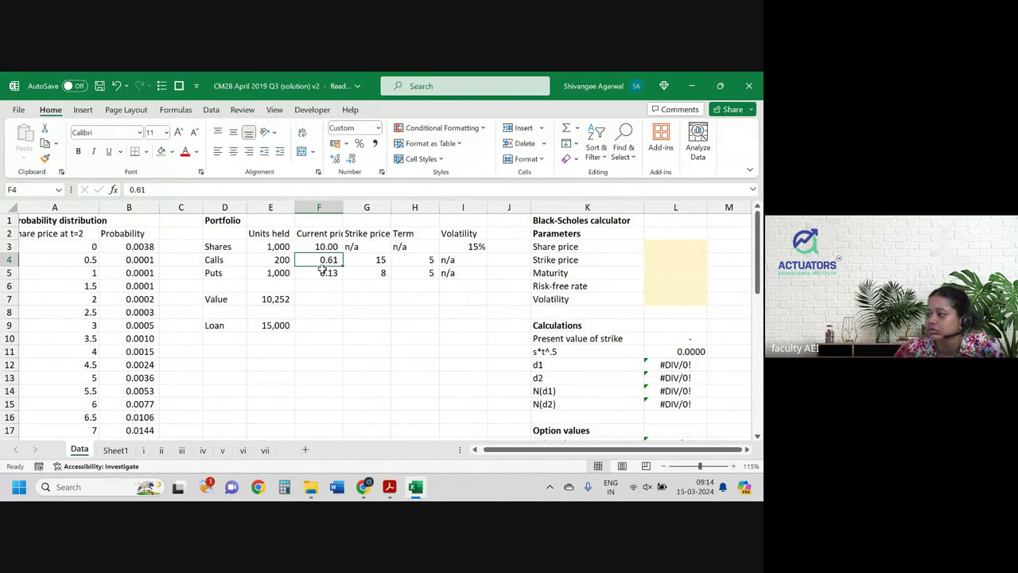
key("ctrl+Page_Down")
key("ctrl+Page_Down")
key("ctrl+Page_Down")
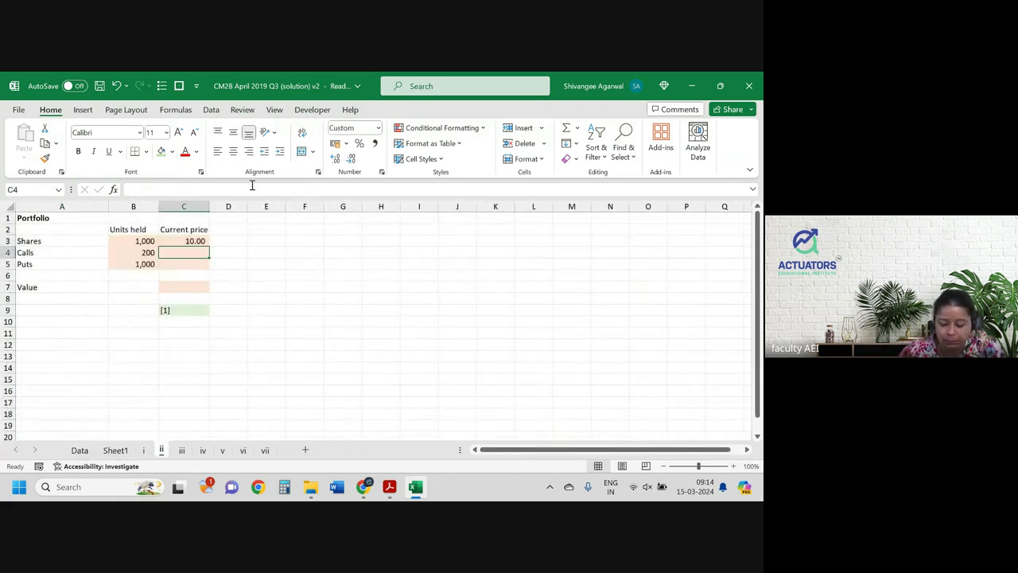
- Link the calls' current price in C4 of sheet ii to the call option value in B19 of Sheet1
type("=")
key("ctrl+Page_Up")
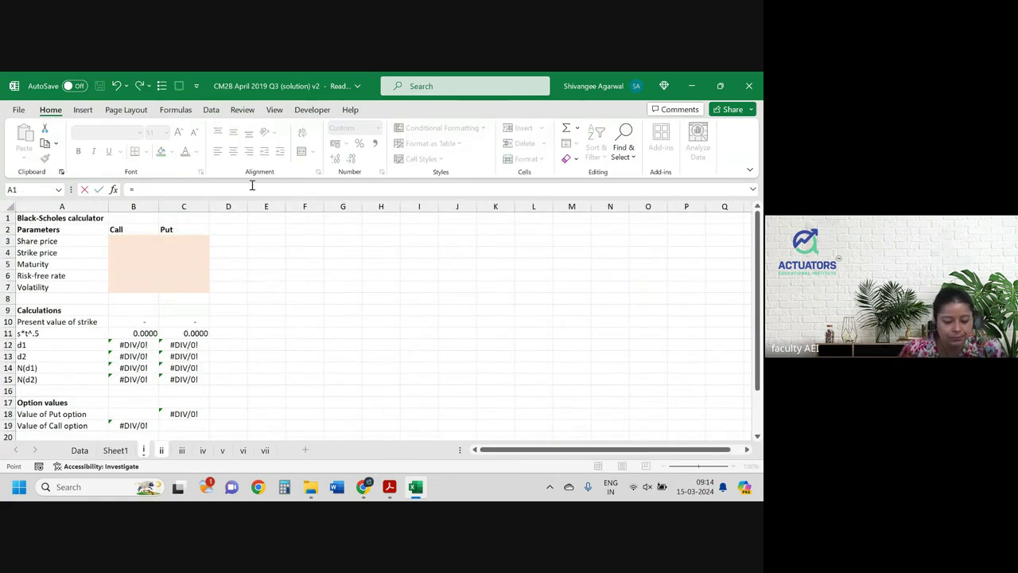
key("ctrl+Page_Up")
scroll(204, 395, "down", 1)
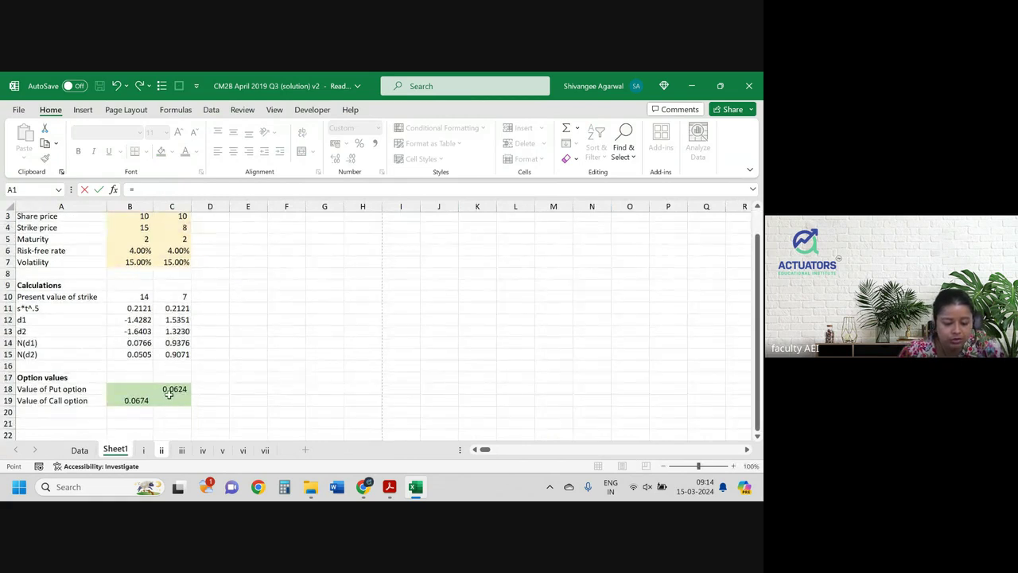
left_click(129, 400)
key("Escape")
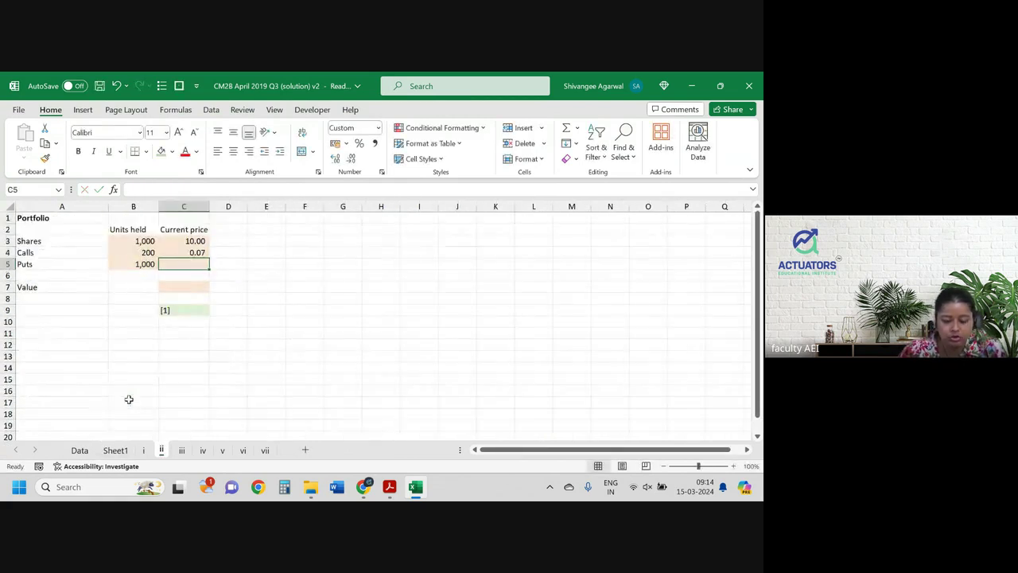
- Link the puts' current price in C5 of sheet ii to the put option value in C18 of Sheet1
type("=")
key("ctrl+Page_Up")
key("ctrl+Page_Up")
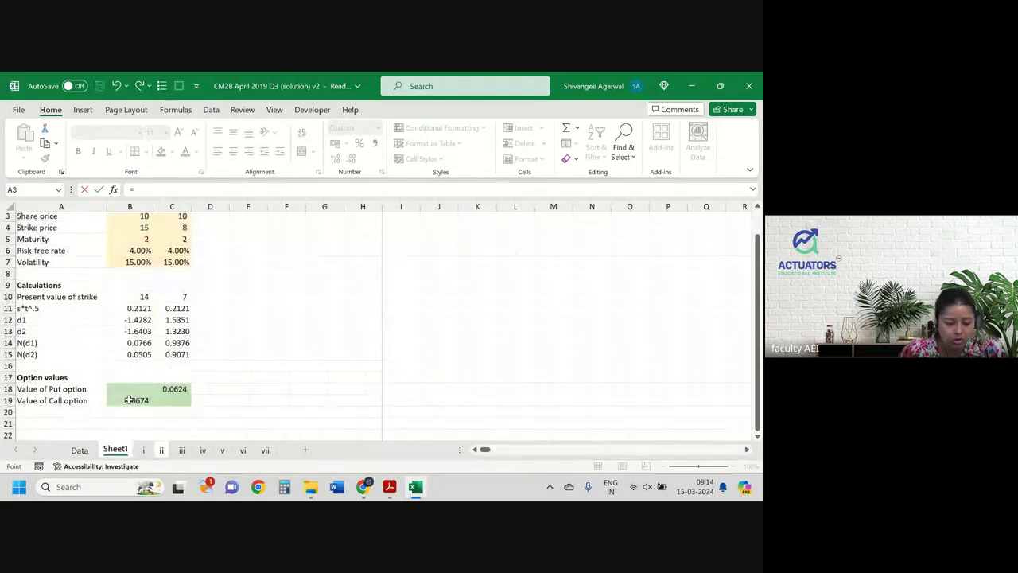
left_click(174, 390)
key("Return")
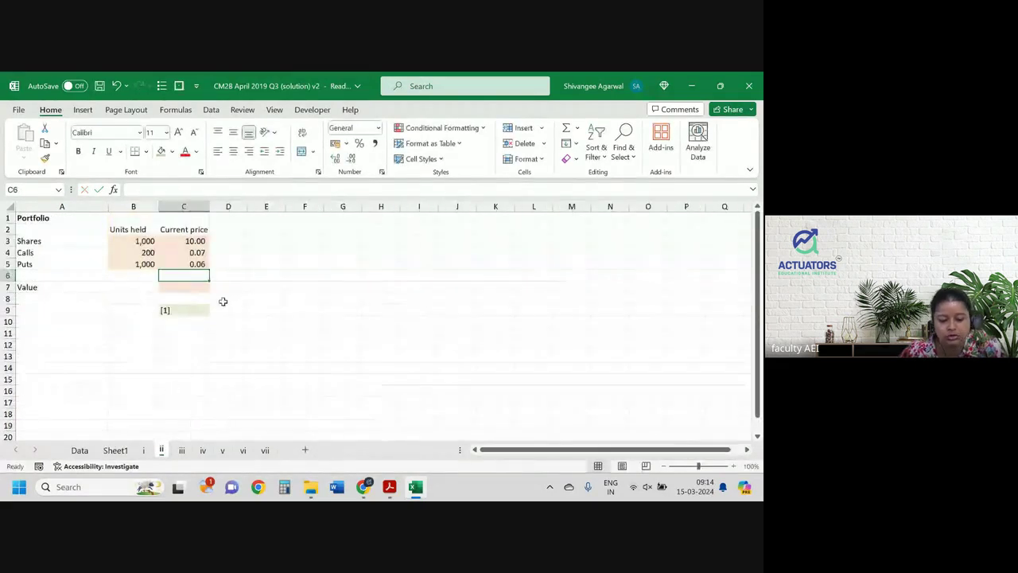
- Calculate the portfolio value in C7 of sheet ii with =SUMPRODUCT(B3:B5,C3:C5)
left_click(185, 285)
type("=s")
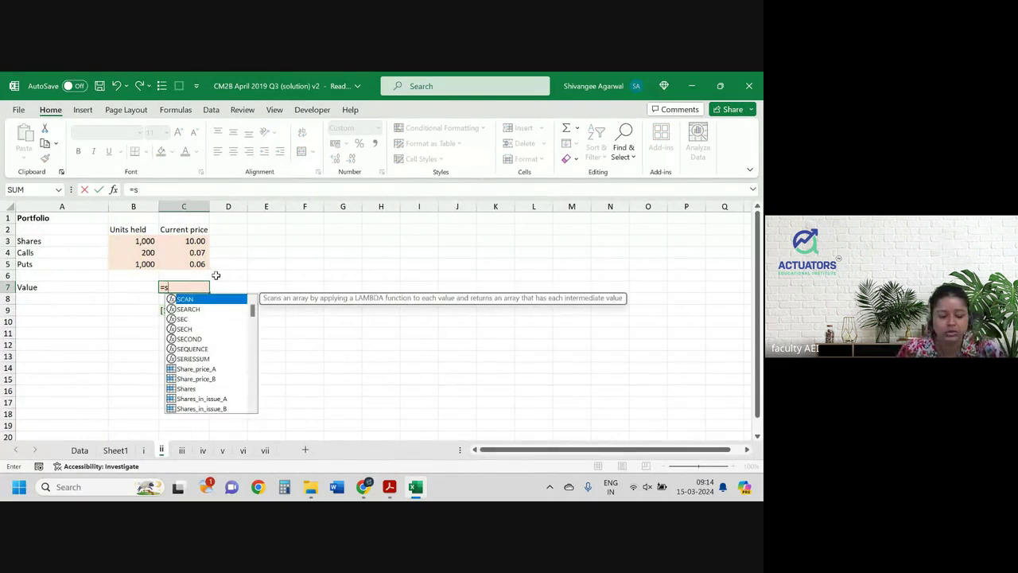
type("um")
key("Down")
key("Down")
key("Down")
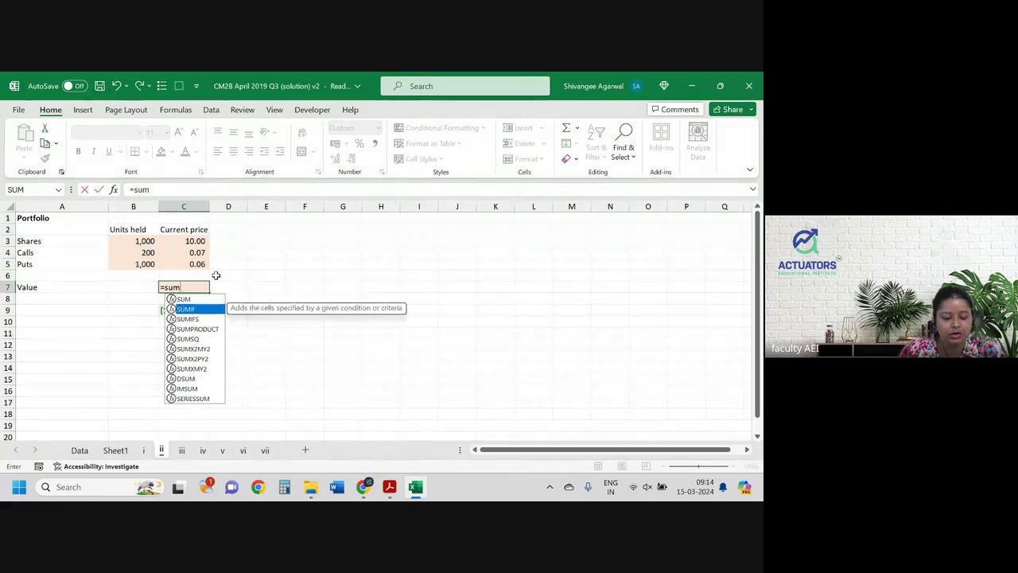
key("Tab")
key("Up")
key("Up")
key("Up")
key("Up")
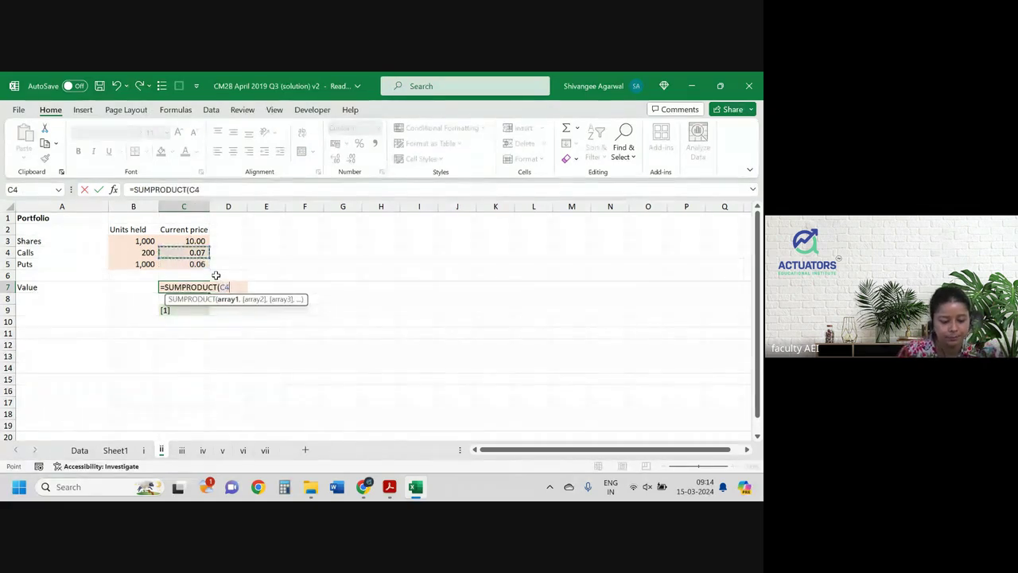
key("Left")
key("shift+Down")
key("shift+Down")
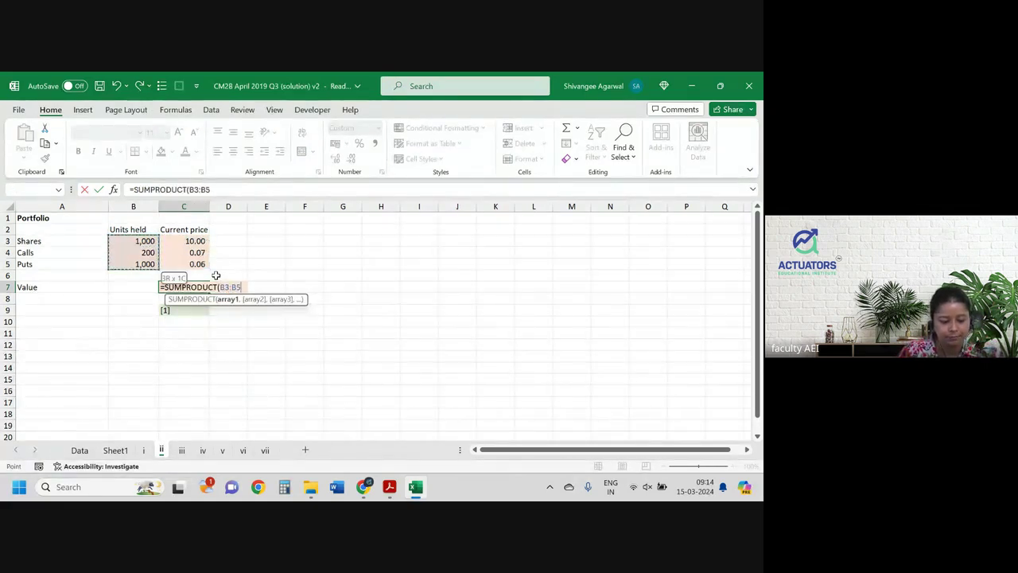
type(",")
key("Up")
key("Up")
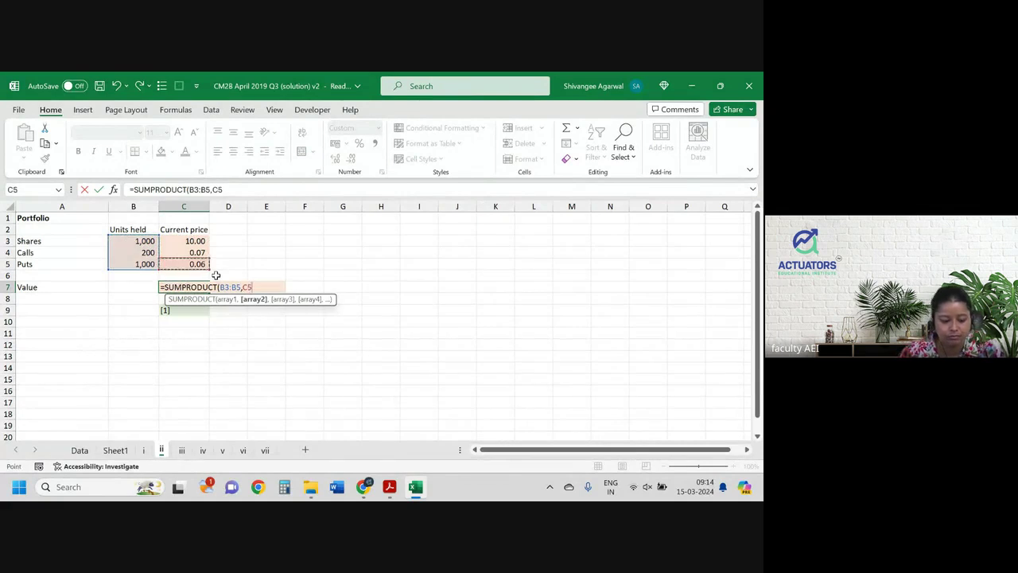
key("shift+Up")
key("shift+Up")
key("shift+Up")
key("shift+Down")
key("ctrl+Return")
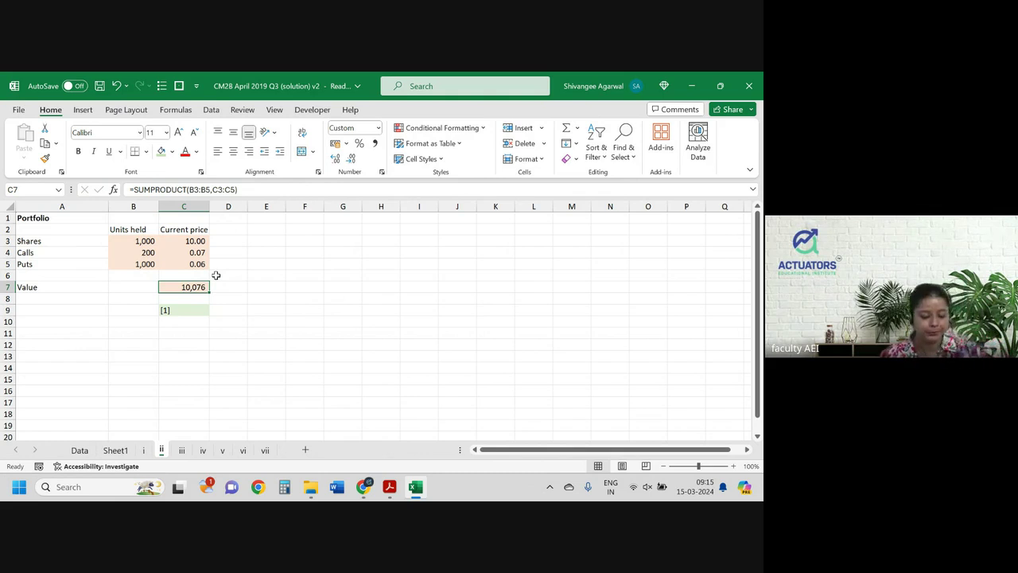
- Glance at the exam paper PDF, return to the Excel workbook, and examine the put option formula in C18 of sheet i
key("alt+Tab")
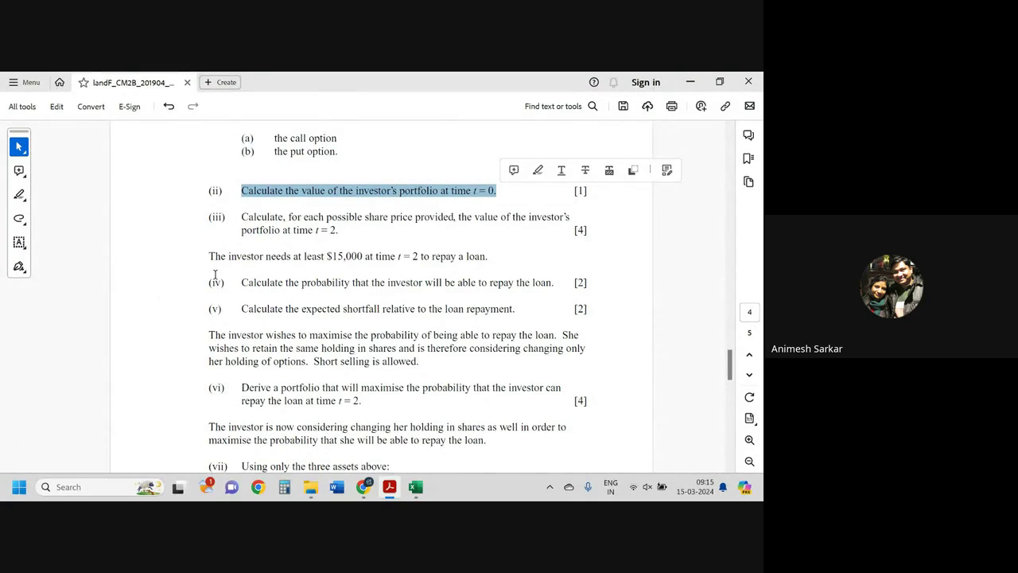
key("alt+Tab")
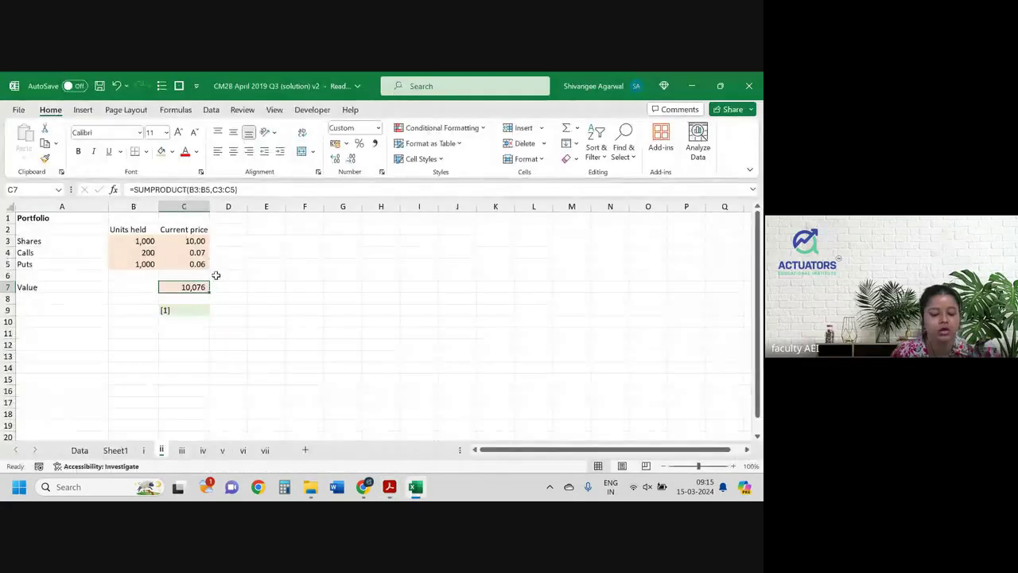
left_click(144, 450)
scroll(163, 354, "down", 1)
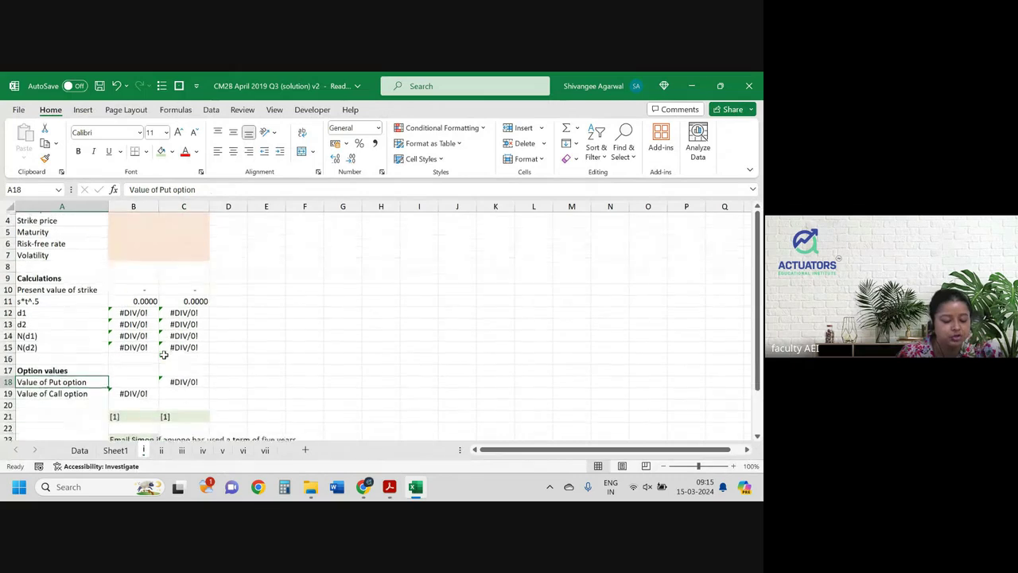
left_click(177, 380)
double_click(176, 380)
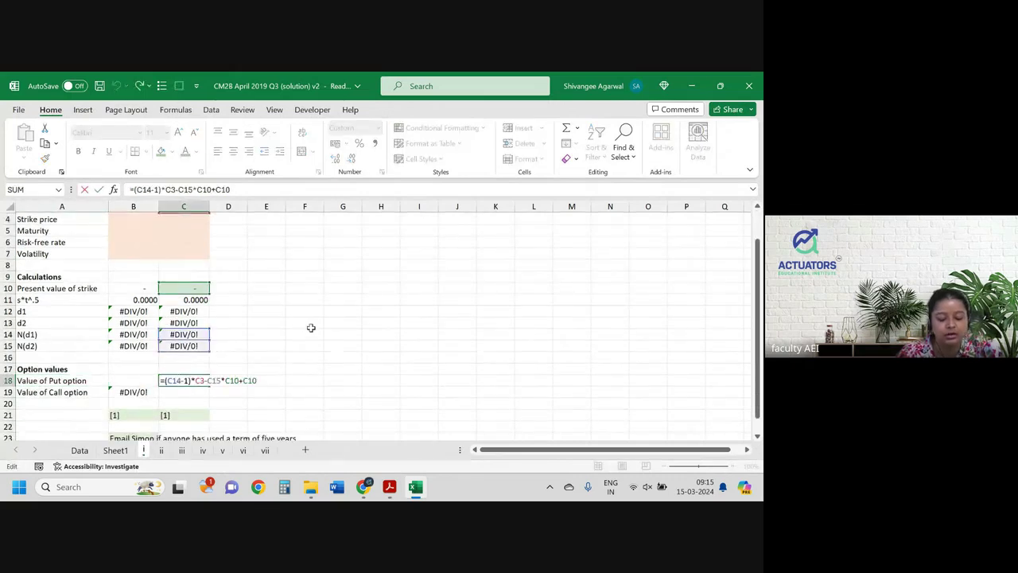
key("Return")
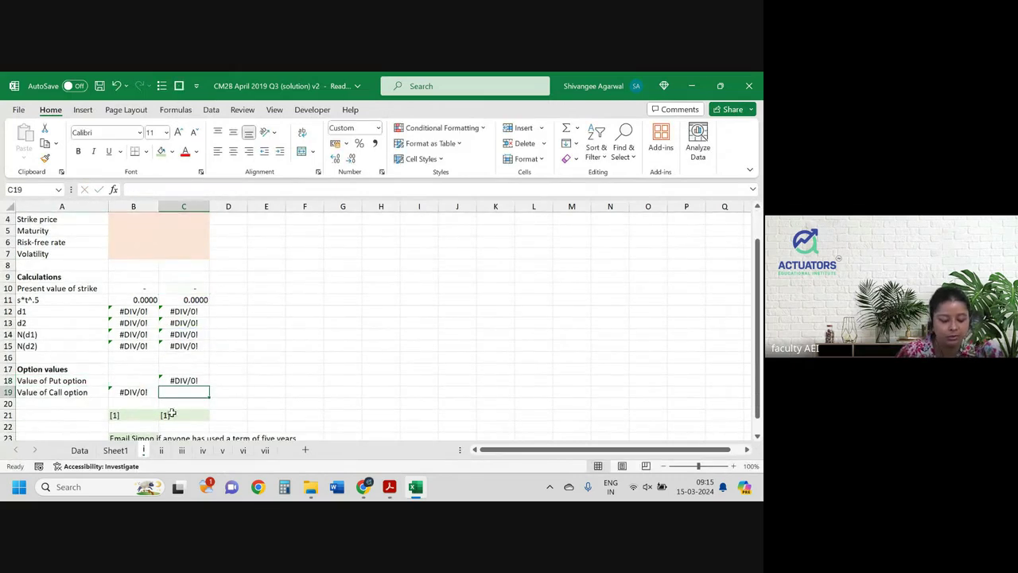
- Delete sheet i from the workbook
right_click(148, 450)
left_click(179, 279)
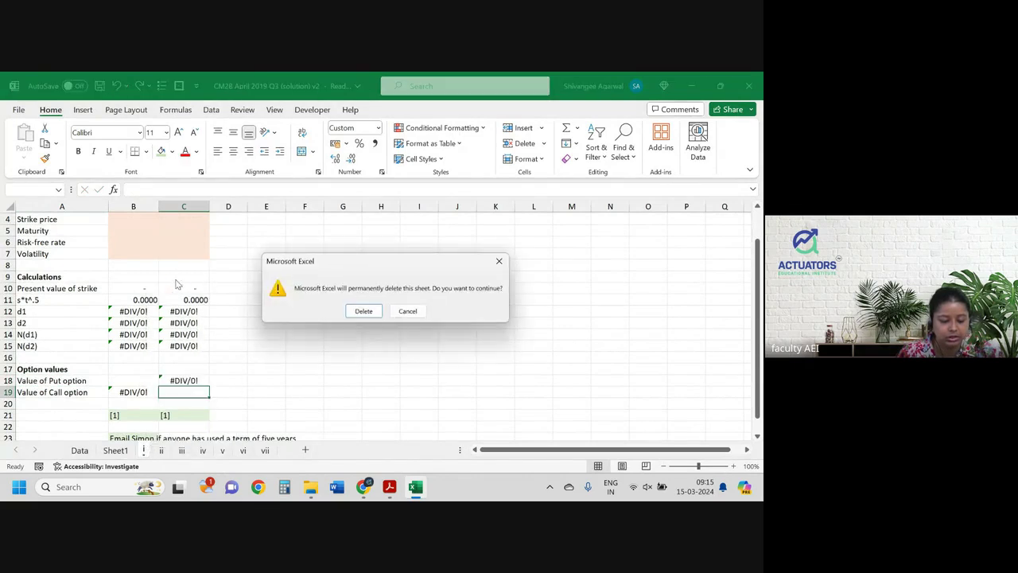
left_click(363, 311)
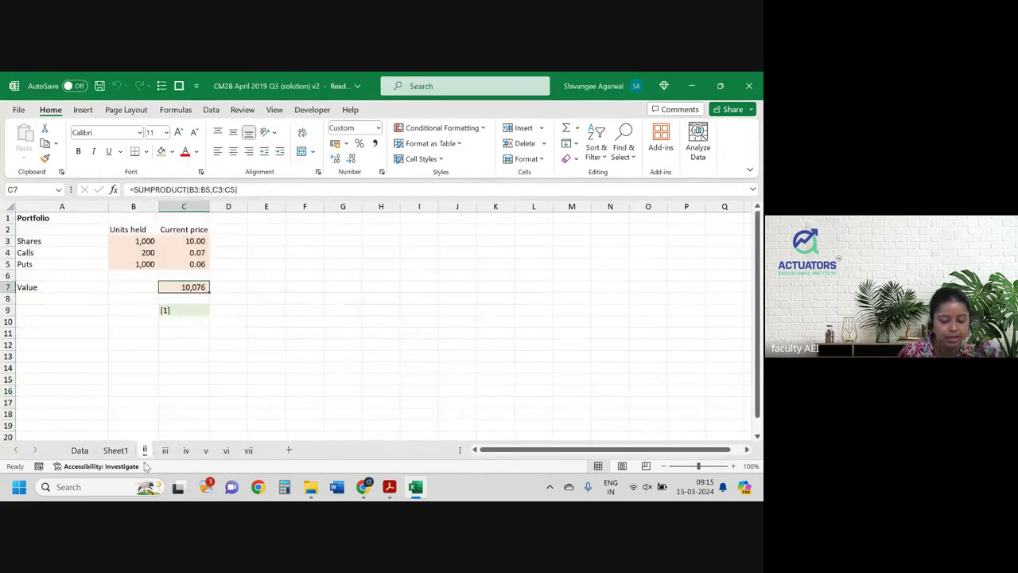
- Examine the put option formula in C18 of Sheet1 and compare the option value cells with the Black-Scholes calculator on the Data sheet
left_click(115, 450)
double_click(167, 389)
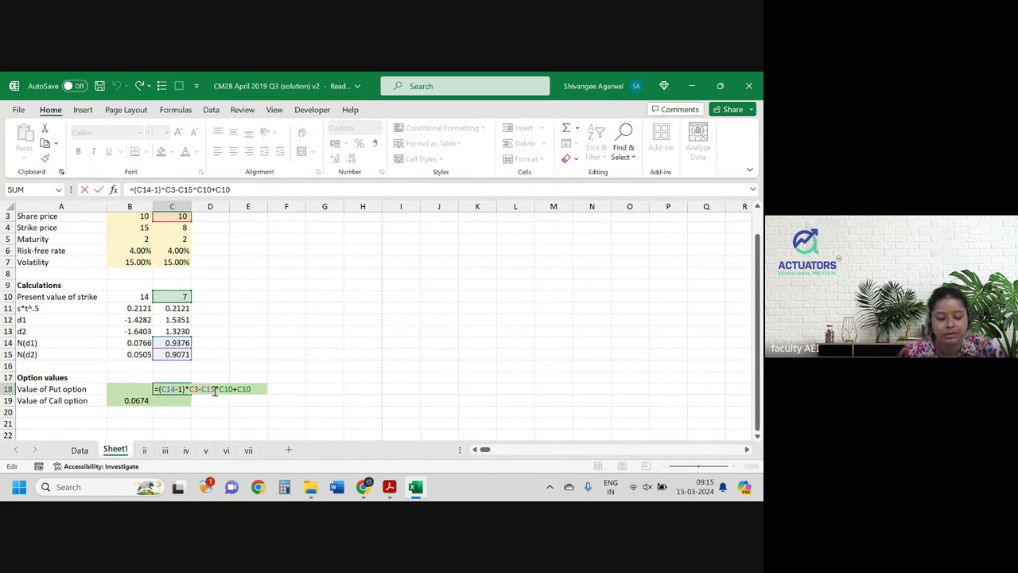
key("Escape")
key("ctrl+Page_Up")
scroll(671, 389, "up", 1)
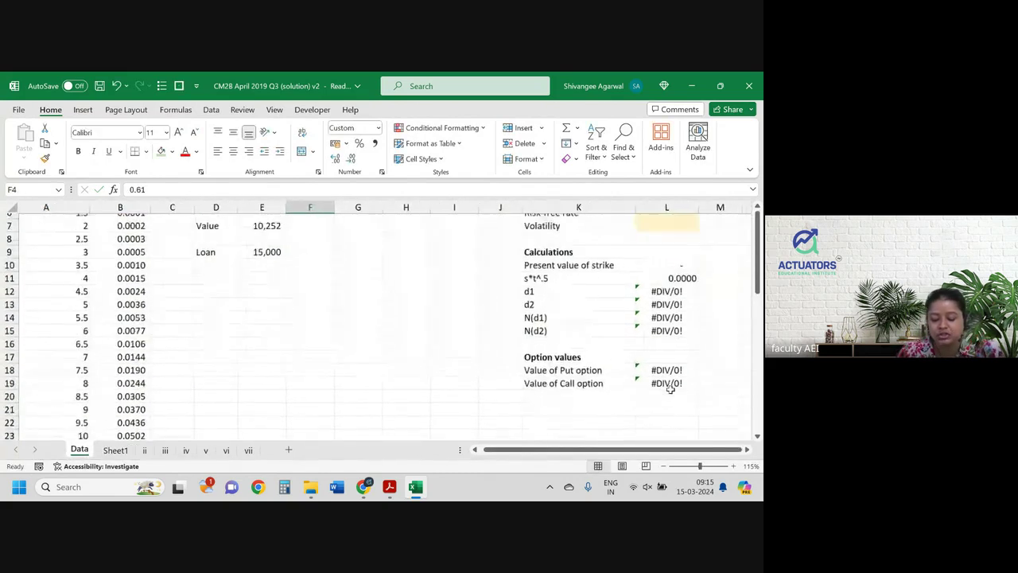
scroll(671, 389, "down", 1)
left_click_drag(580, 363, 647, 379)
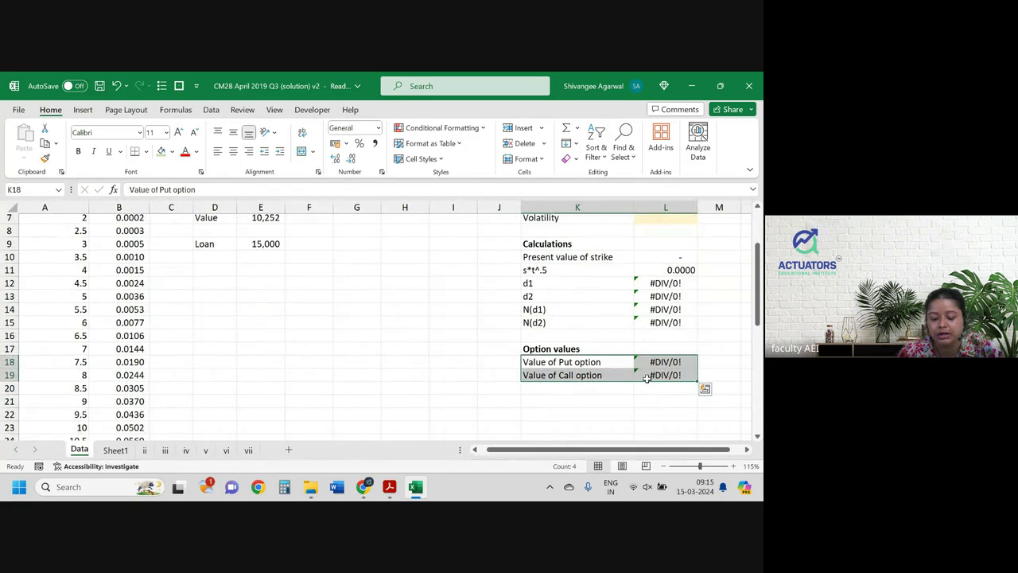
left_click(116, 450)
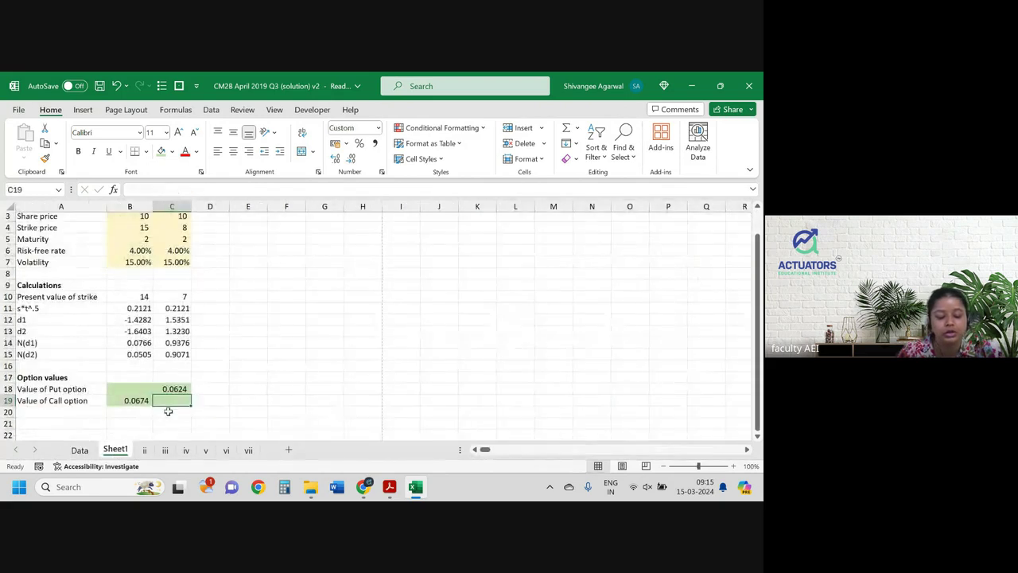
left_click_drag(164, 388, 171, 395)
left_click(113, 387)
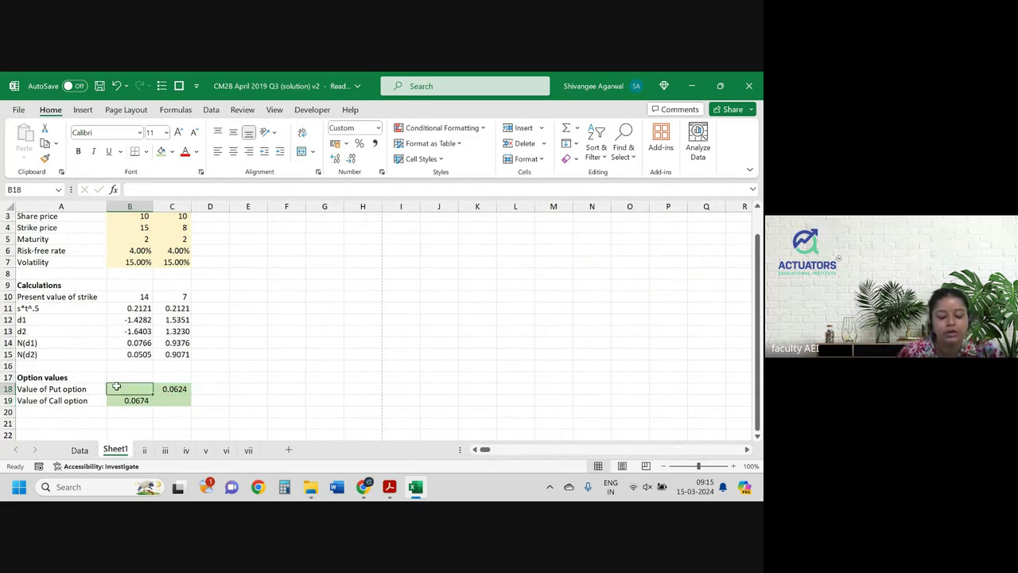
left_click(178, 401)
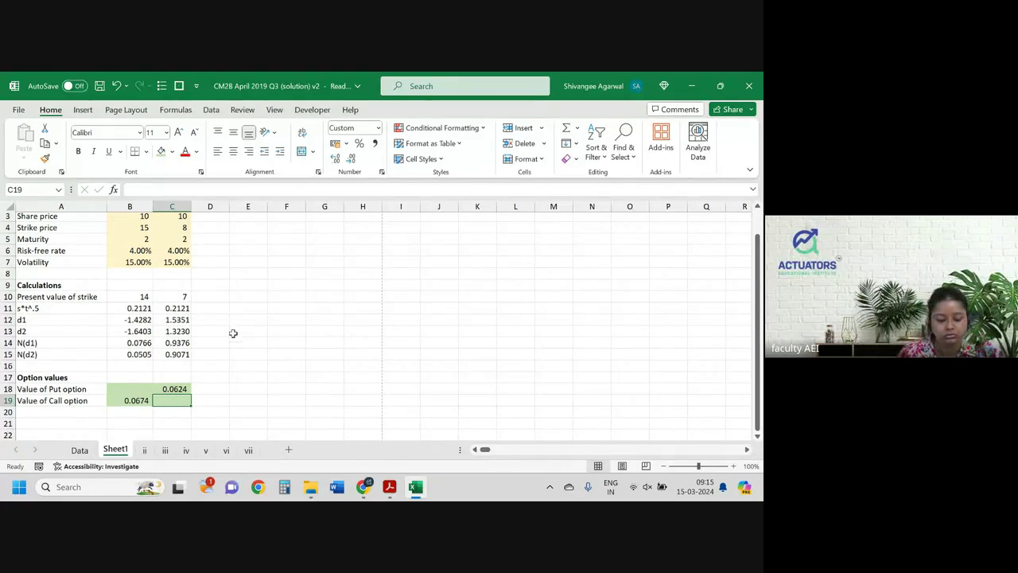
- Rename Sheet1 as i
left_click(164, 450)
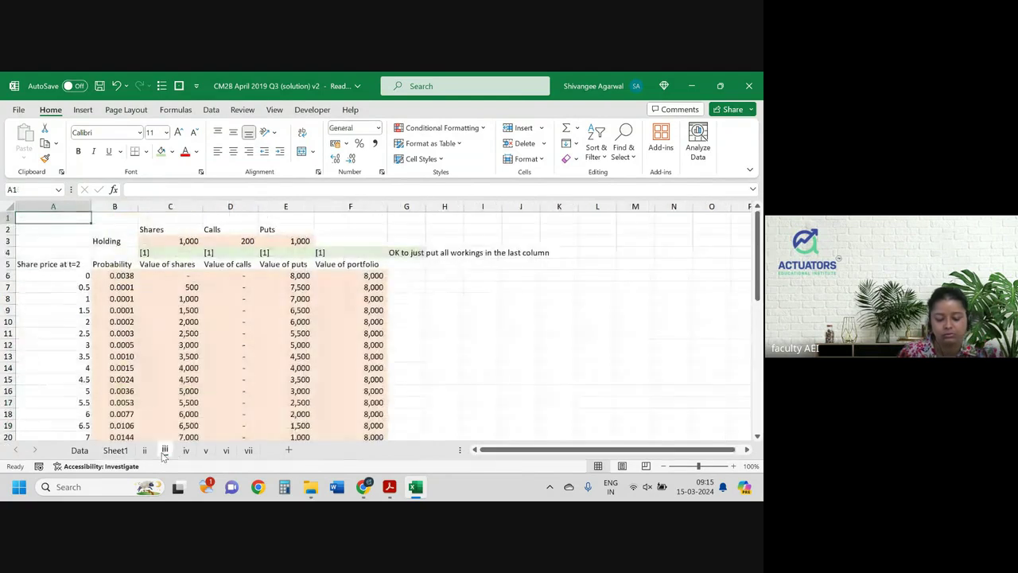
left_click(119, 450)
double_click(115, 450)
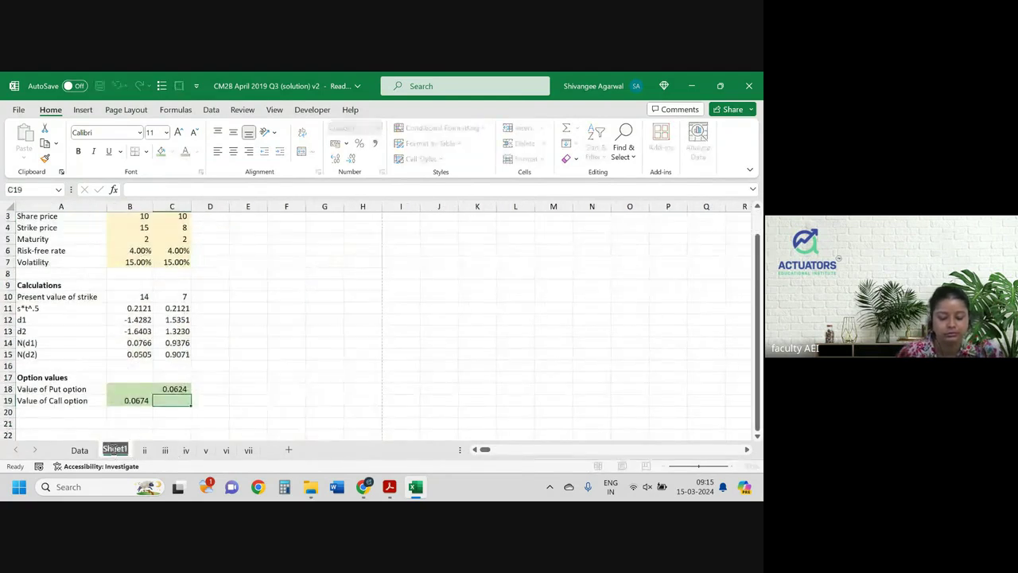
type("i")
key("Return")
- Open sheet iii, read part (iii) and the portfolio table in the exam paper PDF, and return to the Excel workbook
left_click(142, 451)
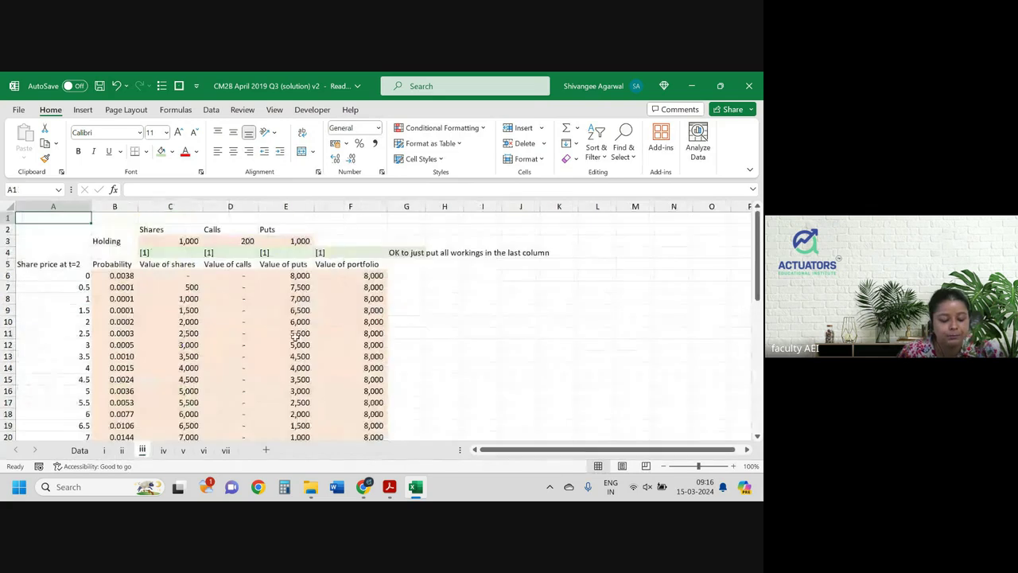
key("alt+Tab")
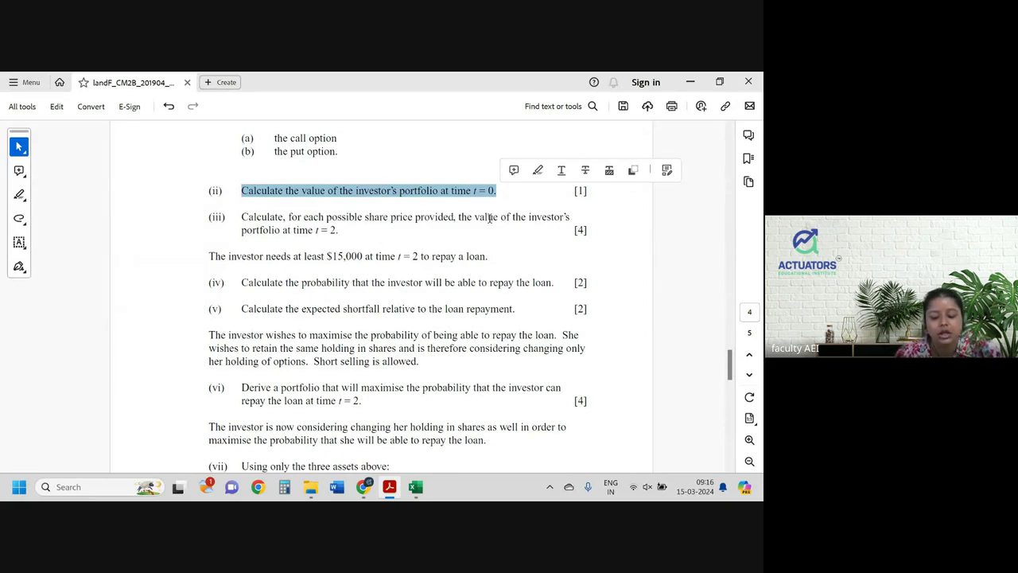
left_click_drag(527, 216, 345, 230)
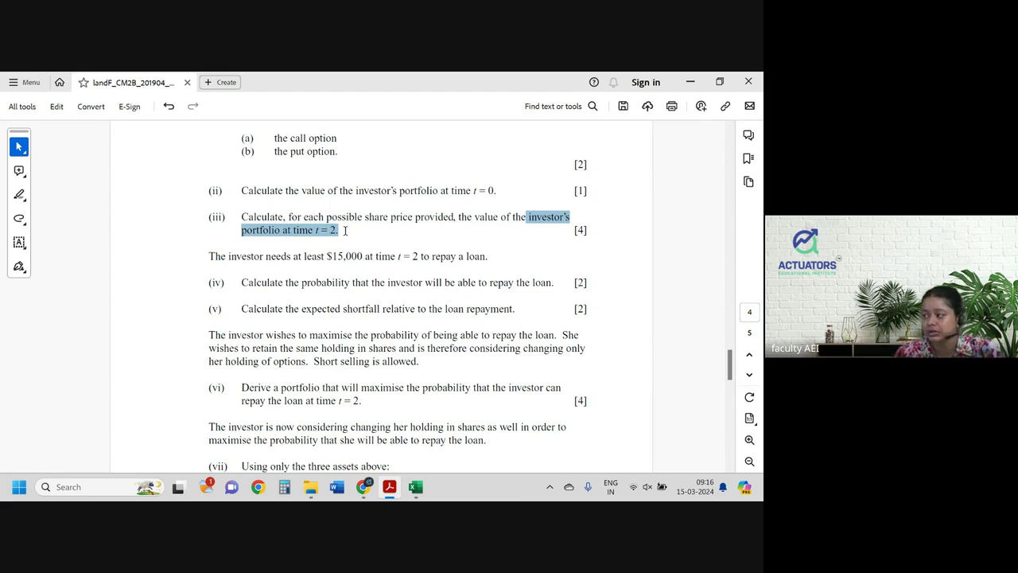
scroll(344, 231, "up", 3)
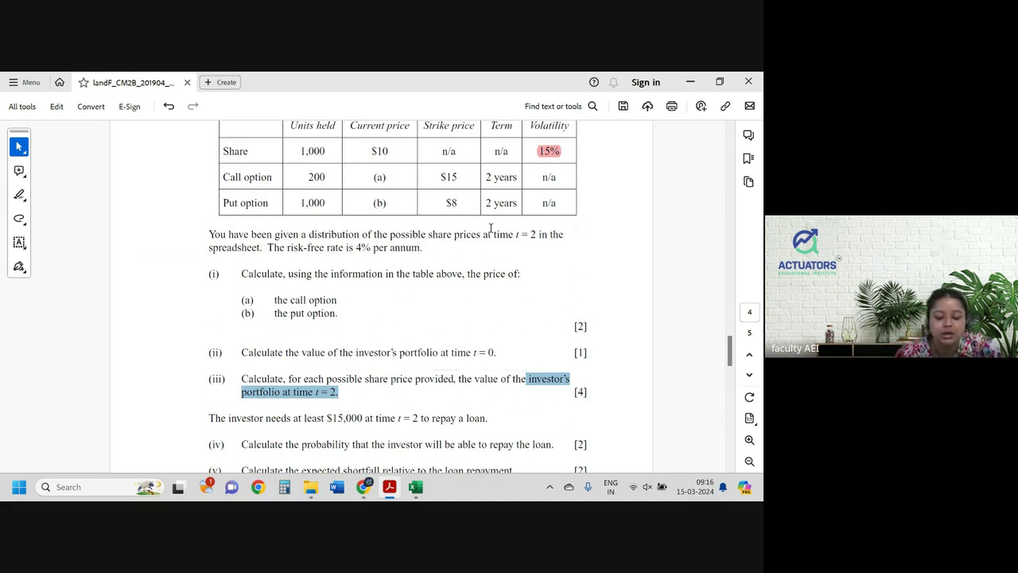
scroll(491, 228, "down", 3)
key("alt+Tab")
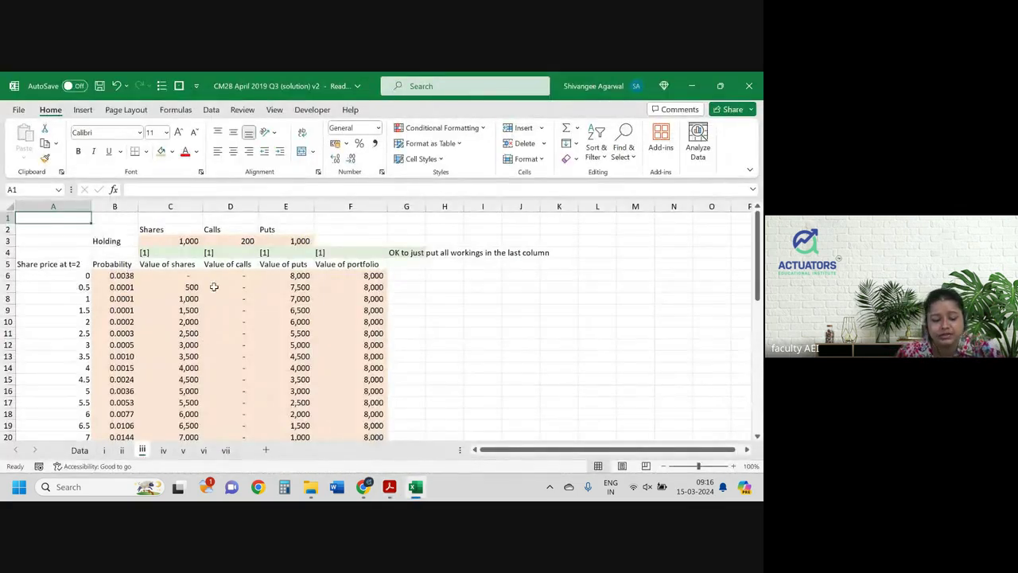
- Clear the probability, share, call, put and portfolio values from row 6 down in columns B to F of sheet iii
left_click_drag(120, 278, 333, 279)
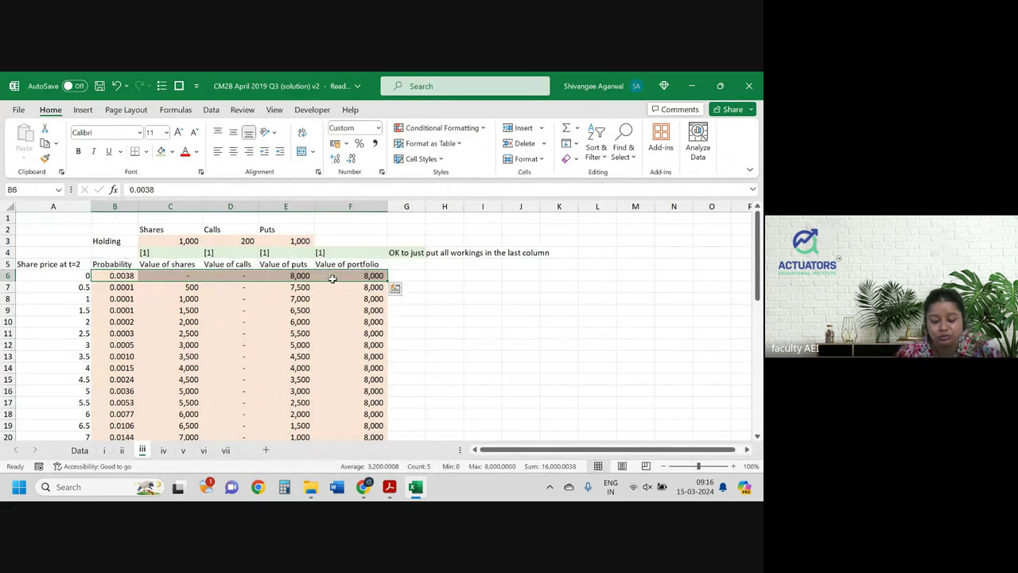
key("ctrl+shift+Down")
key("Delete")
scroll(332, 279, "up", 7)
scroll(332, 278, "up", 1)
- Clear the share, call and put holdings in C3:E3 of sheet iii
key("Up")
key("Up")
key("Up")
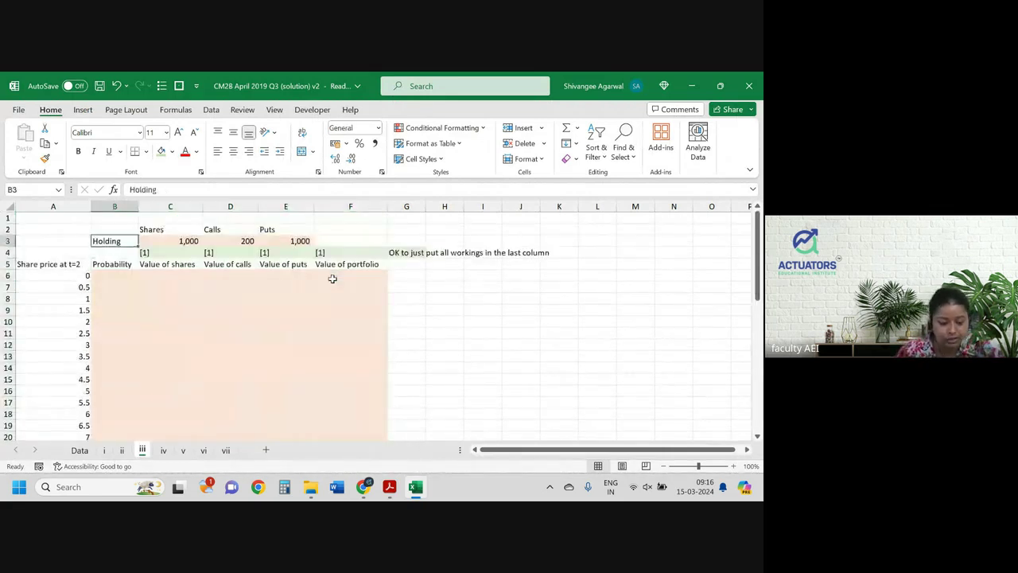
key("Right")
key("shift+Right")
key("shift+Right")
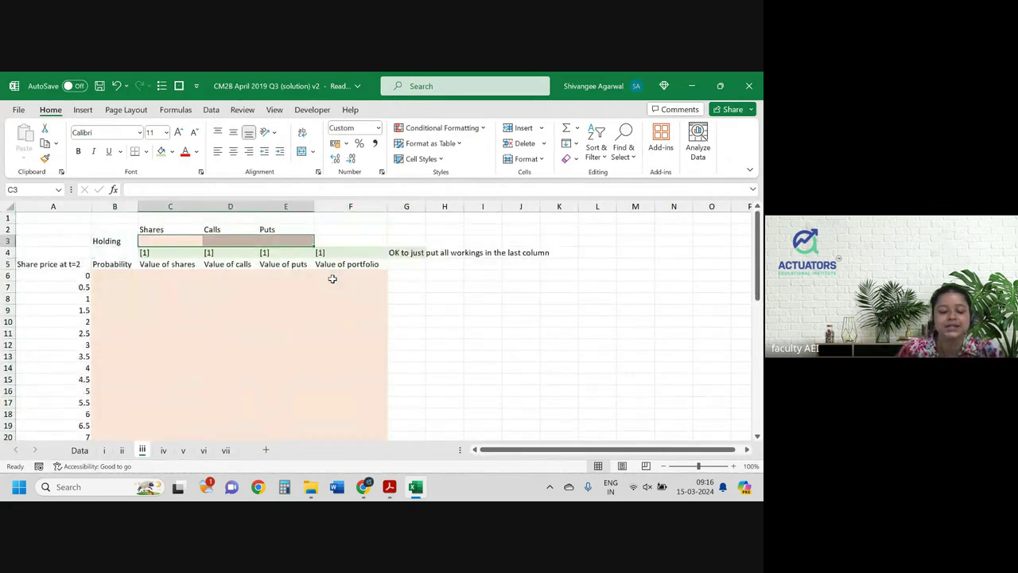
key("Delete")
left_click(183, 278)
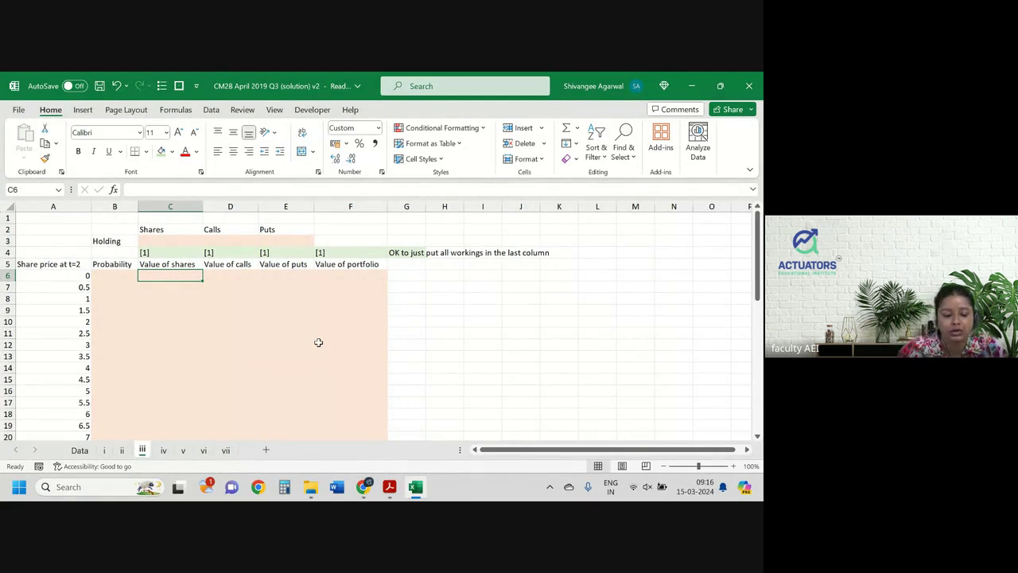
left_click(76, 276)
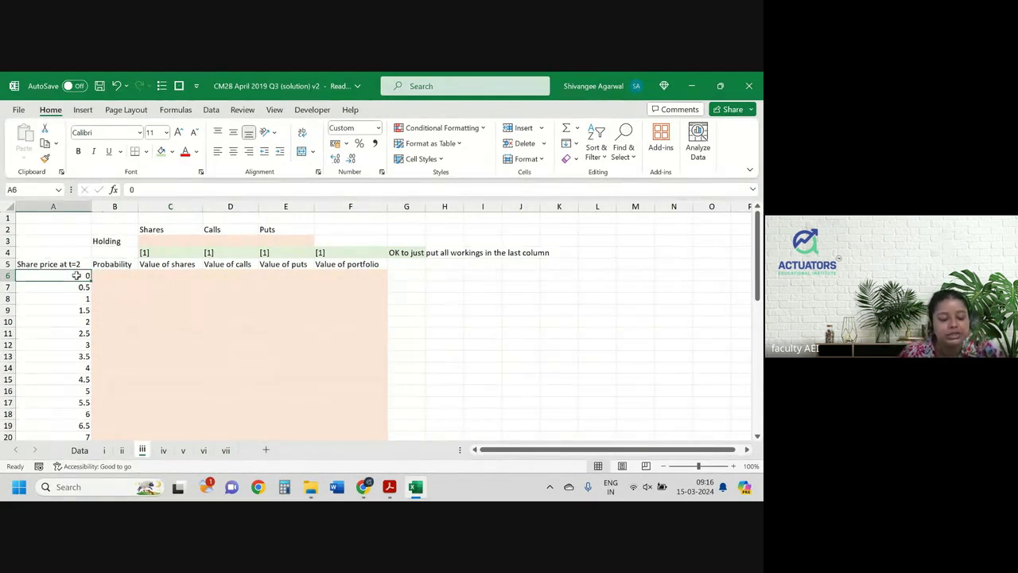
key("ctrl+Down")
key("ctrl+Up")
key("ctrl+Up")
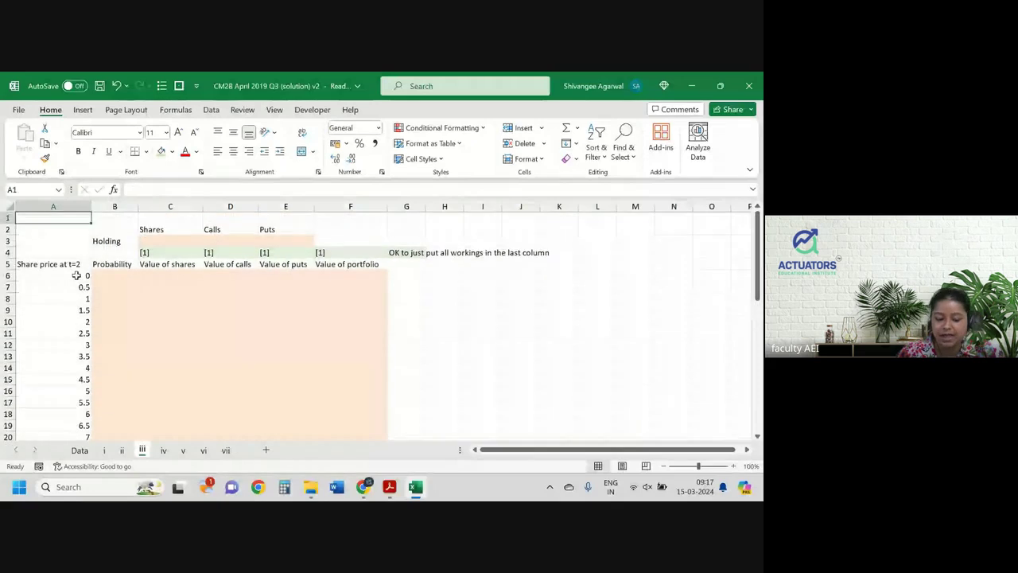
- Link the probability in B6 of sheet iii with =Data!B3 and fill it down beside all the share prices
key("Down")
key("Down")
key("Down")
key("Right")
key("Down")
key("Down")
type("=")
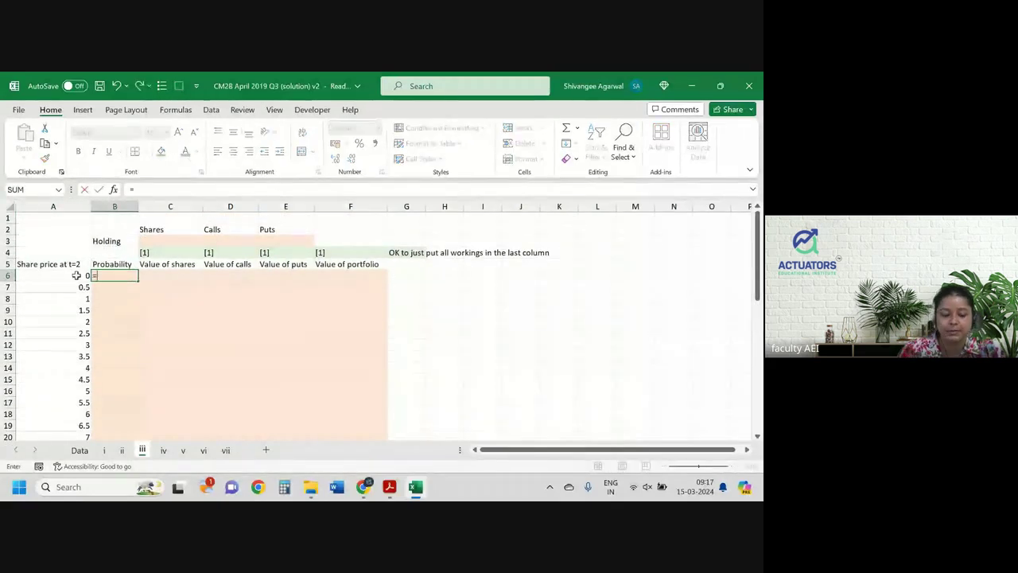
key("ctrl+Page_Up")
key("ctrl+Page_Up")
key("ctrl+Page_Up")
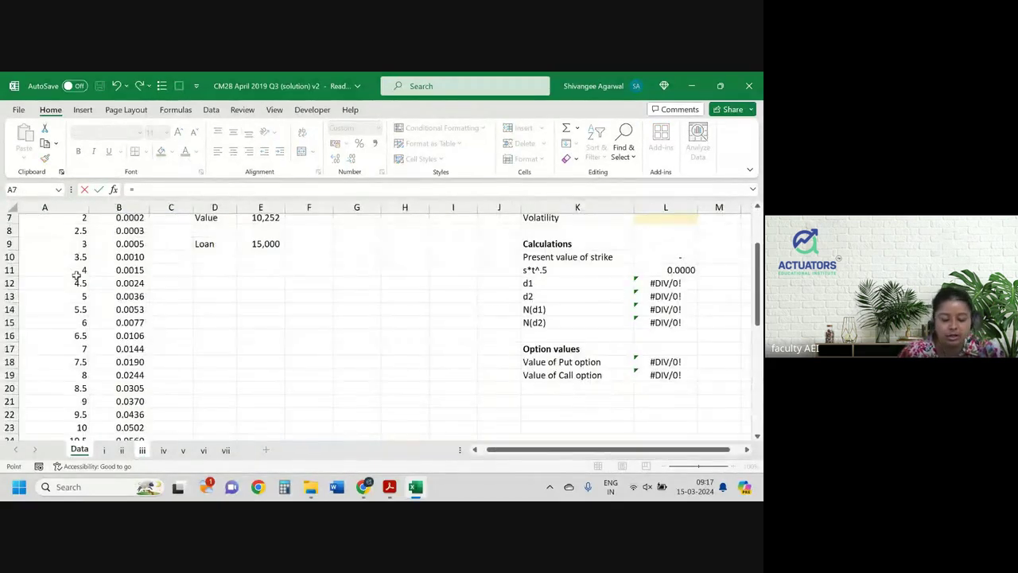
key("Up")
key("Up")
key("Up")
key("Up")
key("Up")
key("Up")
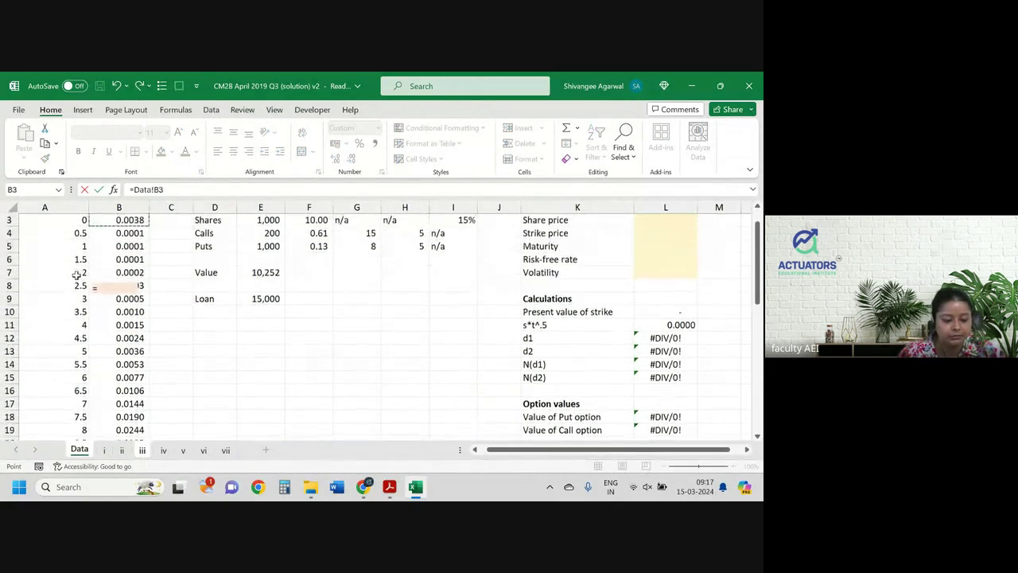
key("Down")
key("Down")
key("Return")
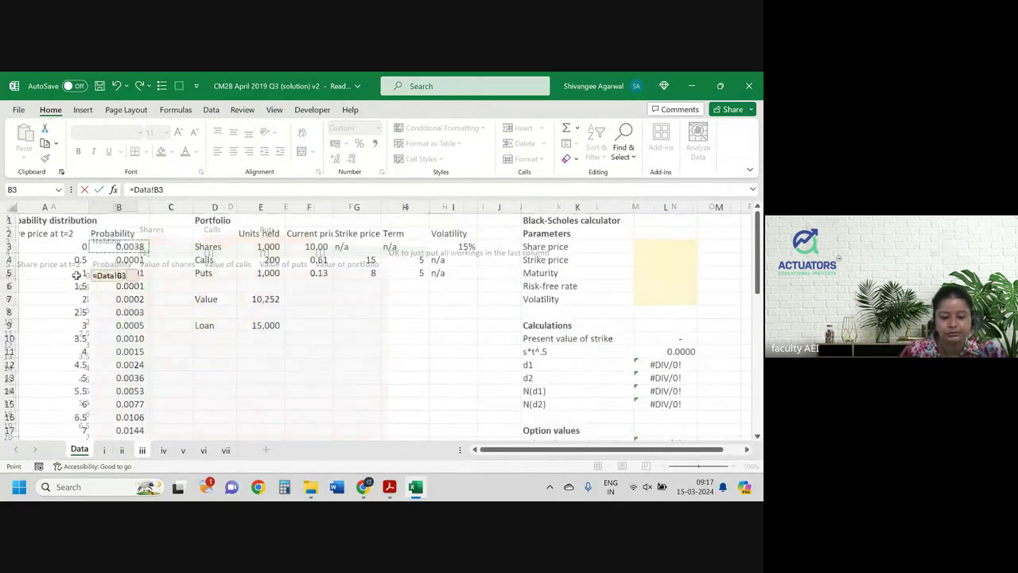
left_click(120, 275)
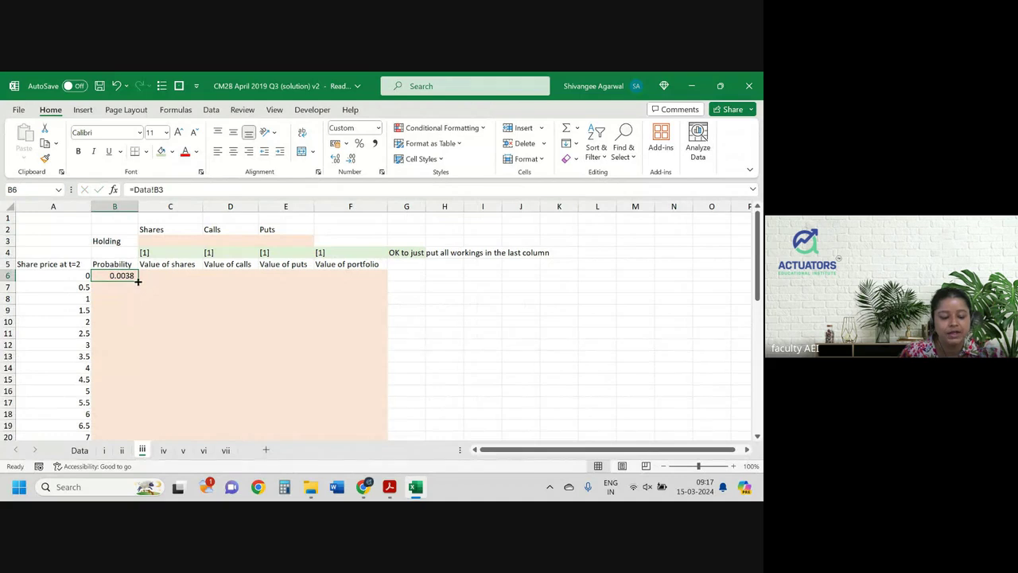
double_click(139, 281)
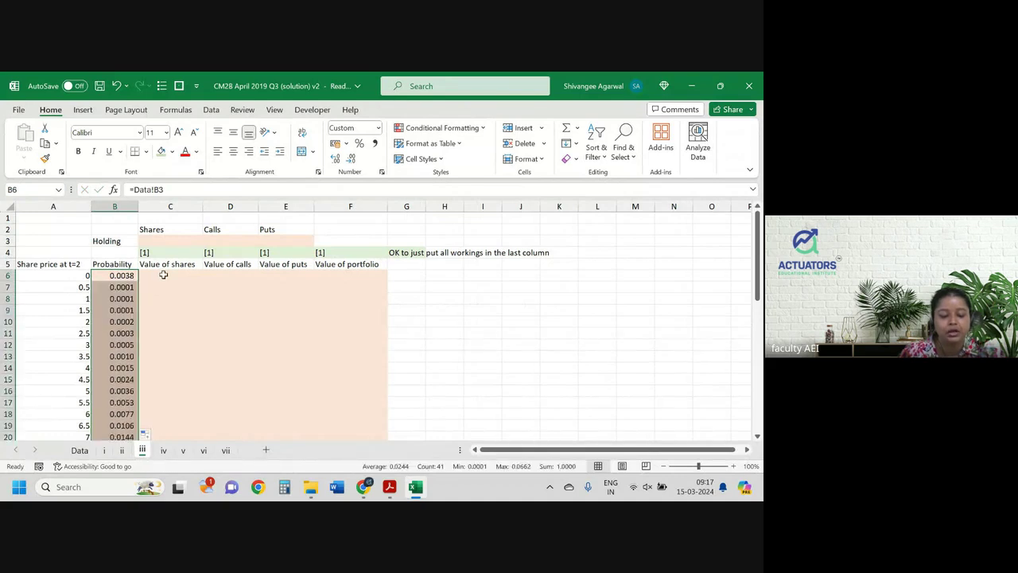
- Enter the named value Shares as the value of shares in C6
left_click(163, 275)
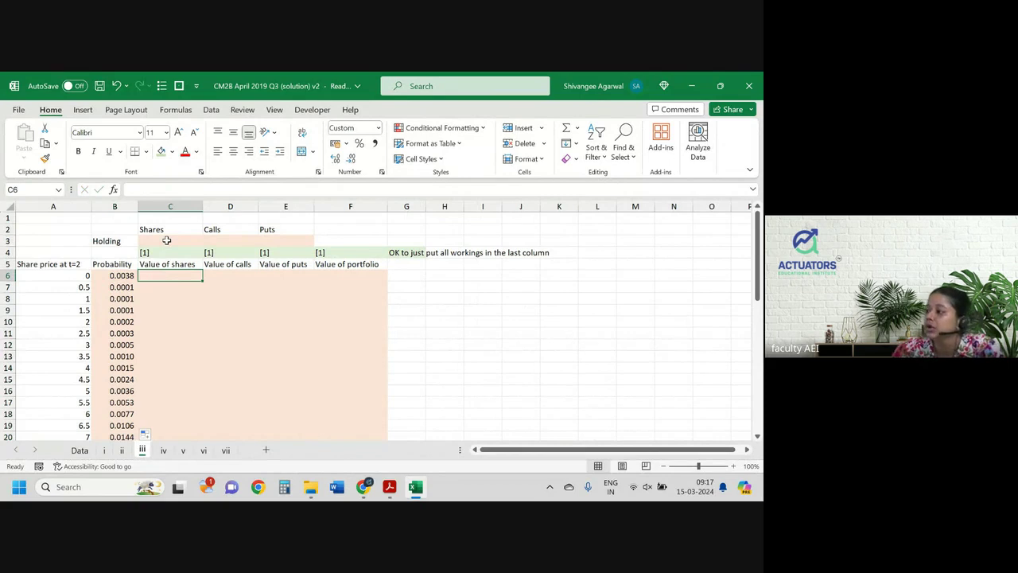
type("=sha")
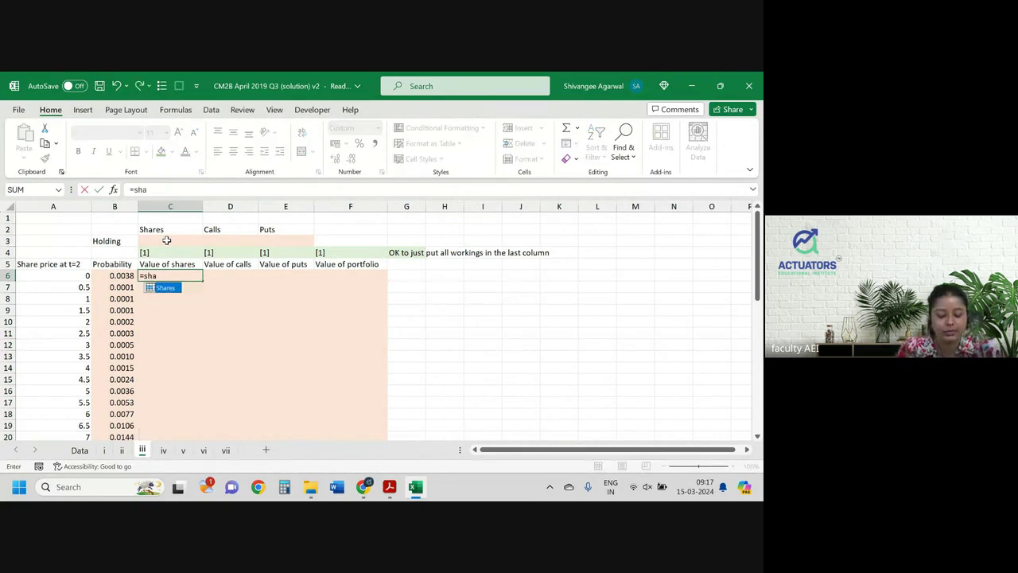
key("Tab")
key("Return")
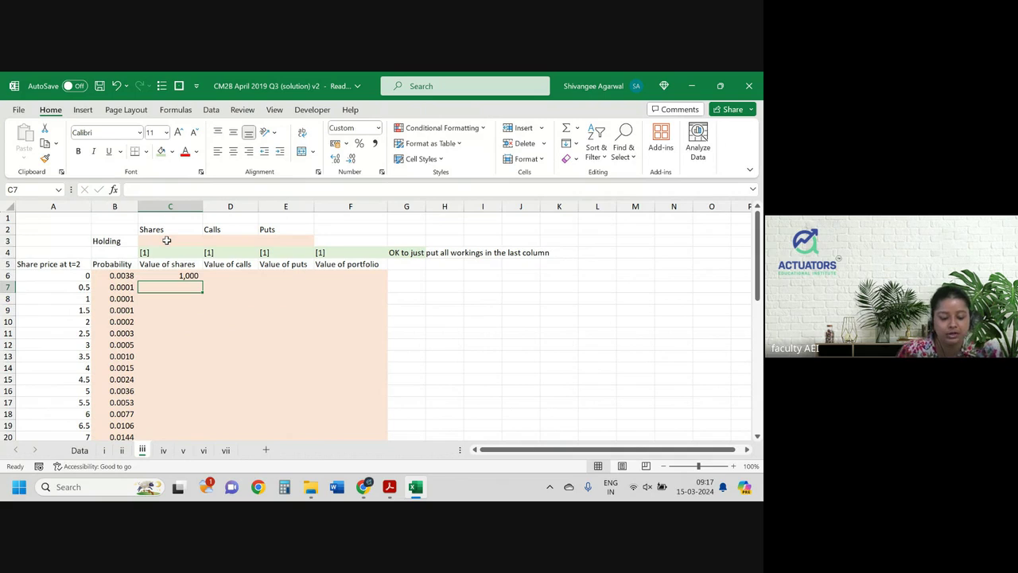
- Fill the holdings row with =Shares in C3, 200 calls in D3, and a reference to the named puts holding in E3
left_click(166, 240)
type("=sh")
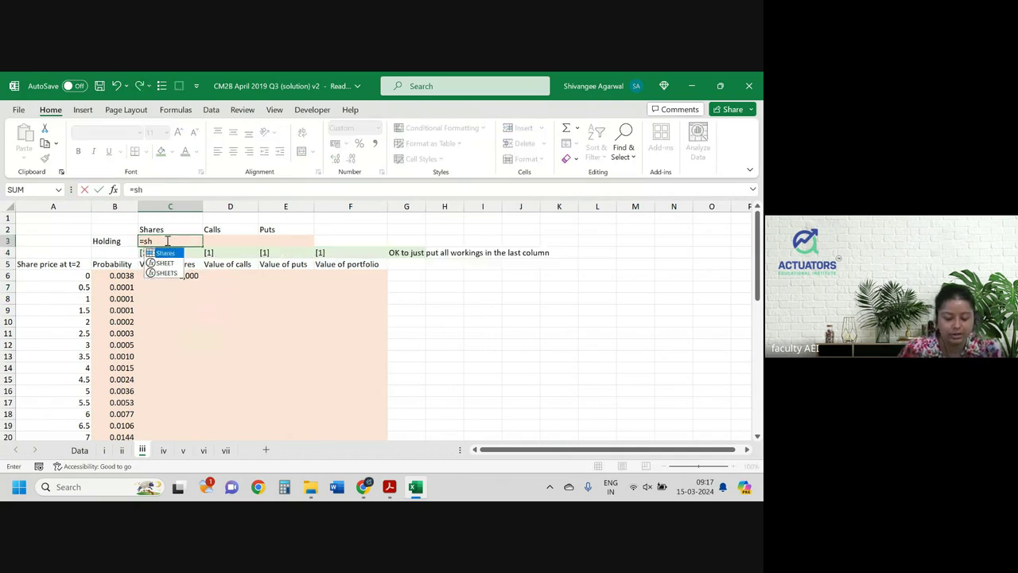
key("Tab")
key("Tab")
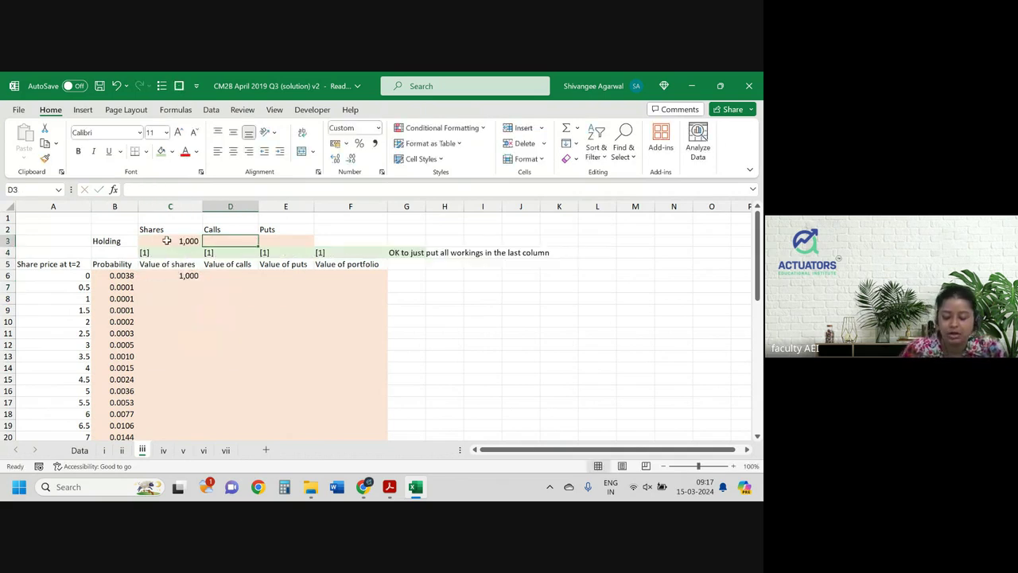
type("200")
key("Tab")
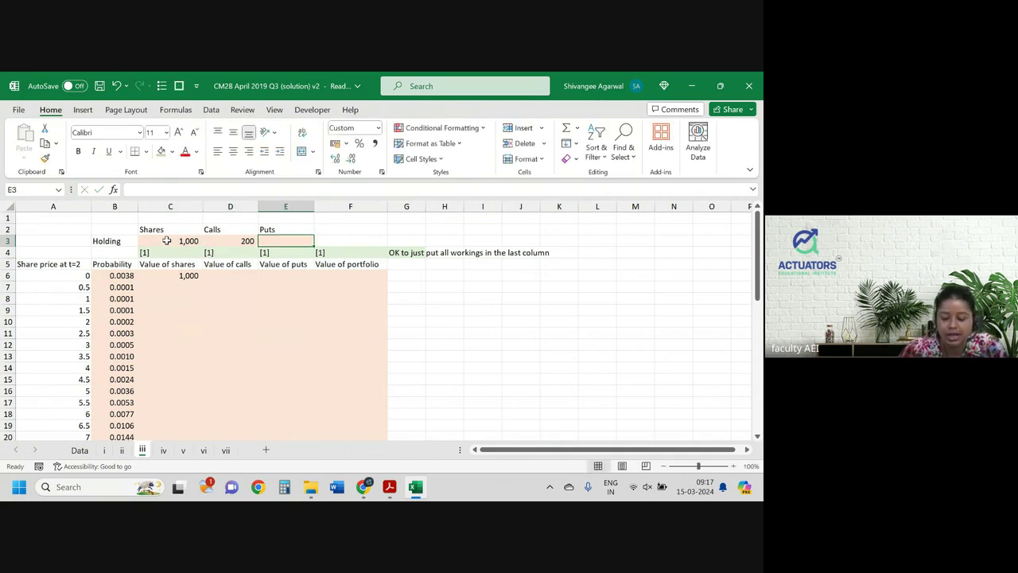
type("=pu")
key("Tab")
key("Return")
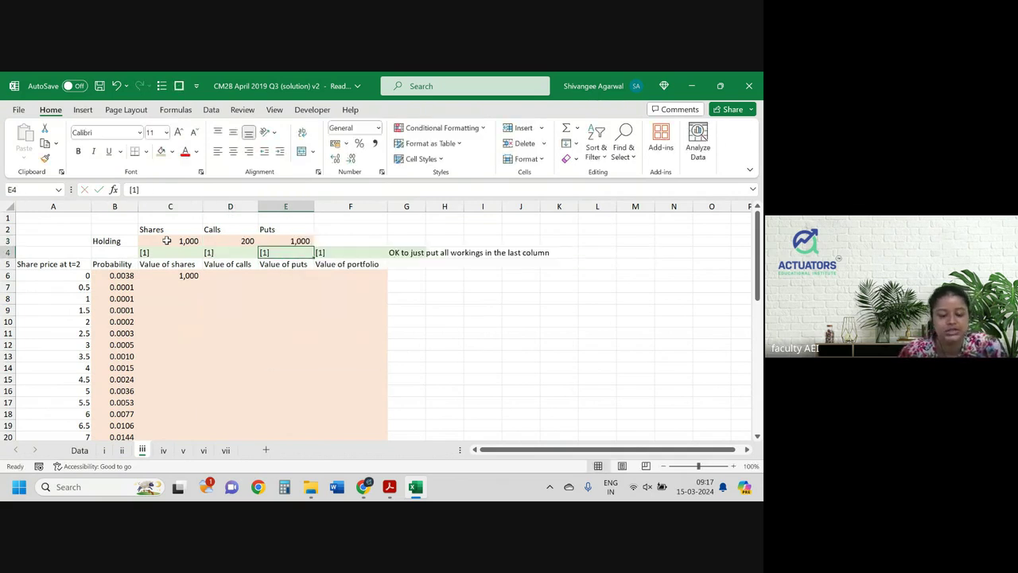
- Clear the value of shares in C6 on sheet iii
key("Down")
key("Down")
key("Left")
key("Left")
key("Delete")
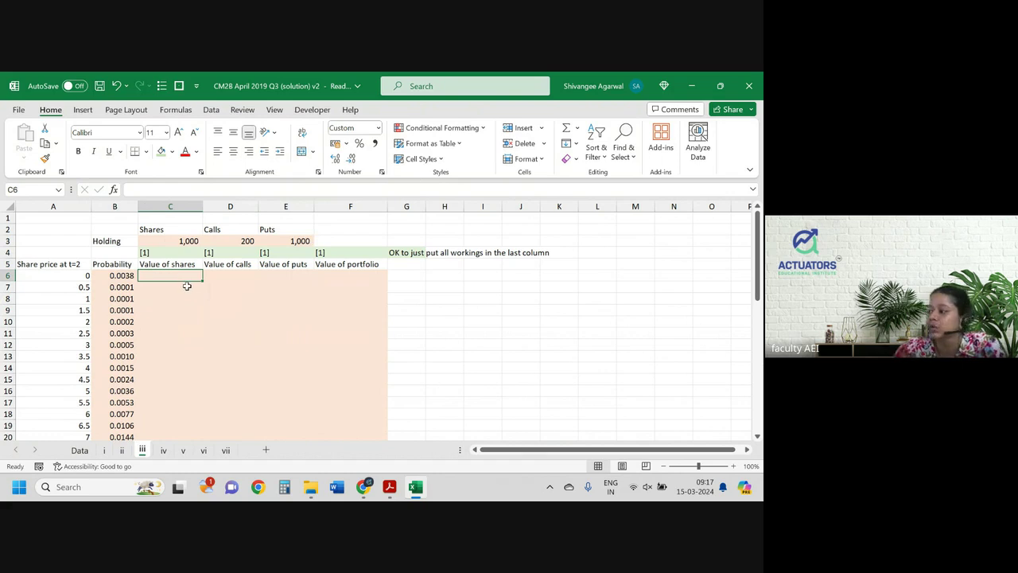
- Enter =$C$3*A6 as the value of shares in C6 and fill it down beside all the share prices
type("=")
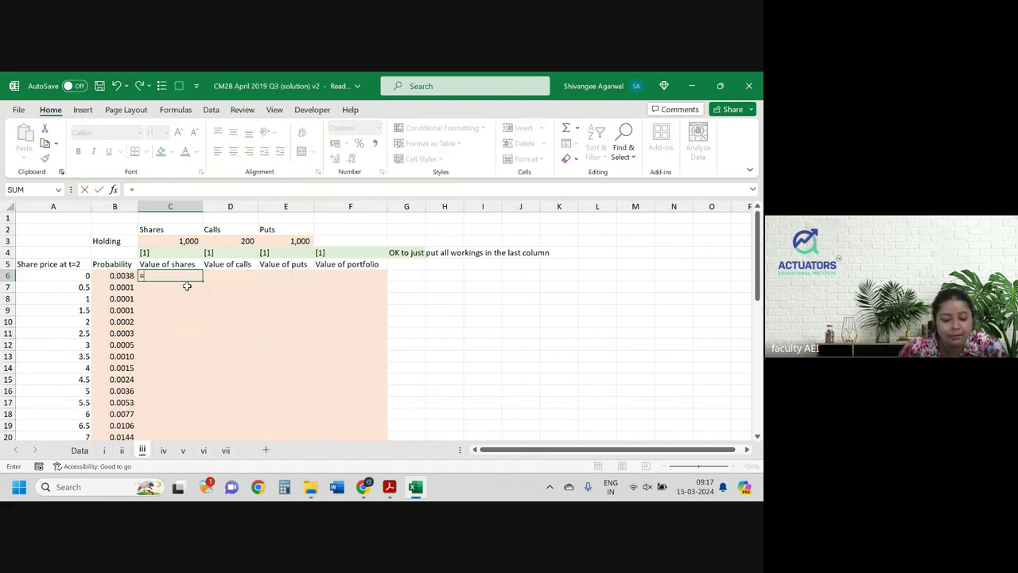
key("Up")
key("Up")
key("Up")
key("F4")
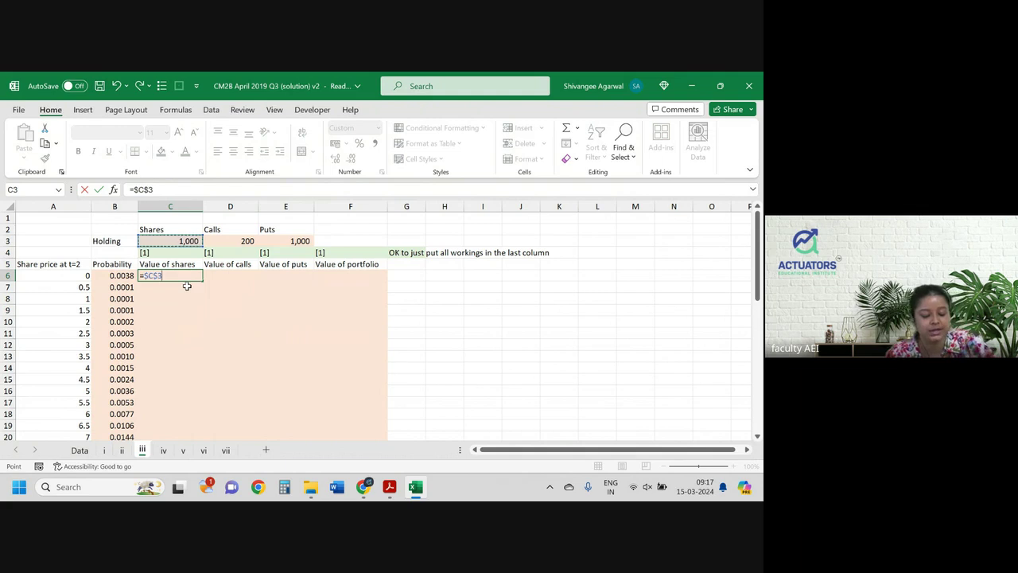
type("*")
key("Left")
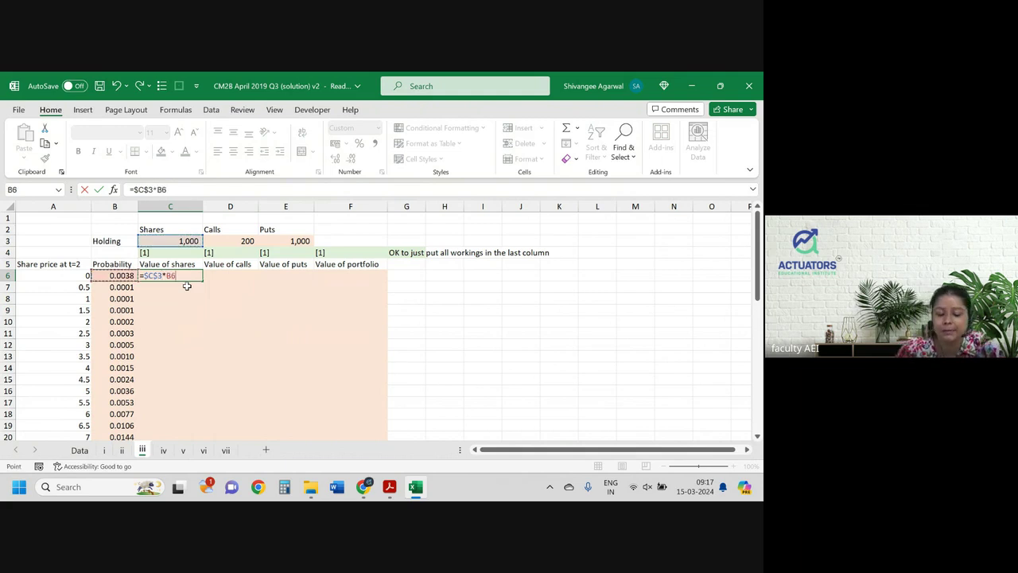
key("Left")
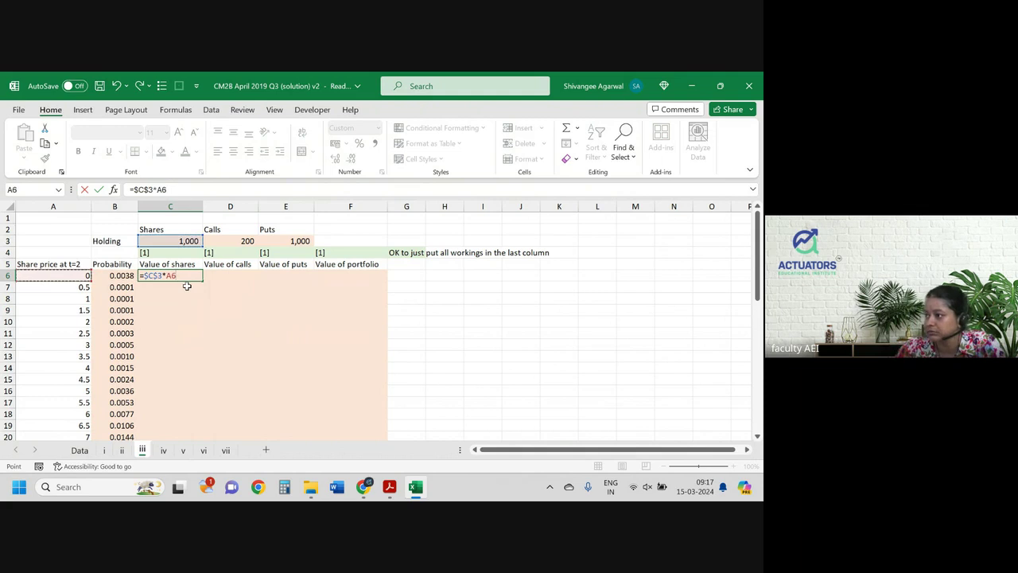
key("Return")
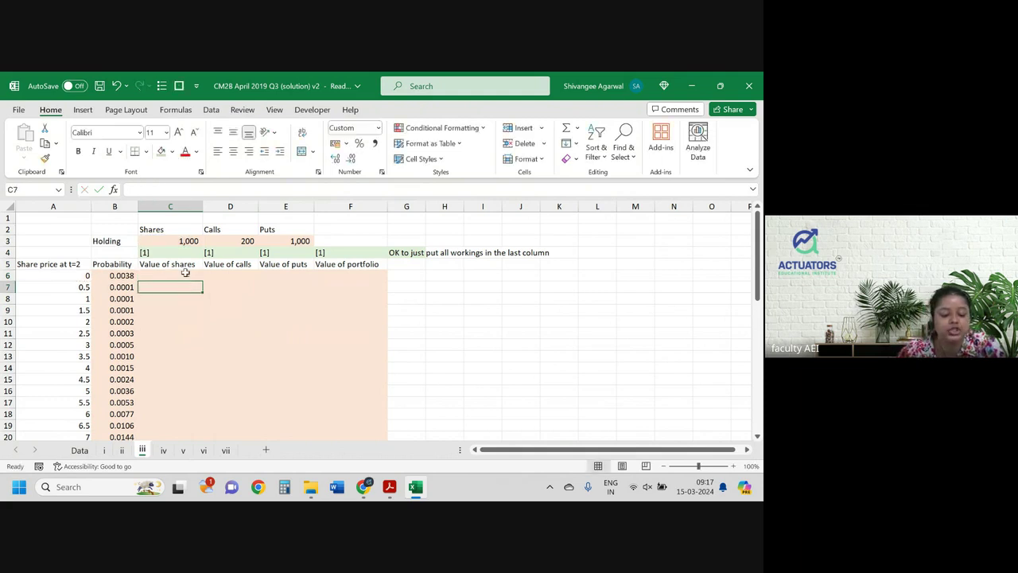
left_click(186, 274)
double_click(202, 281)
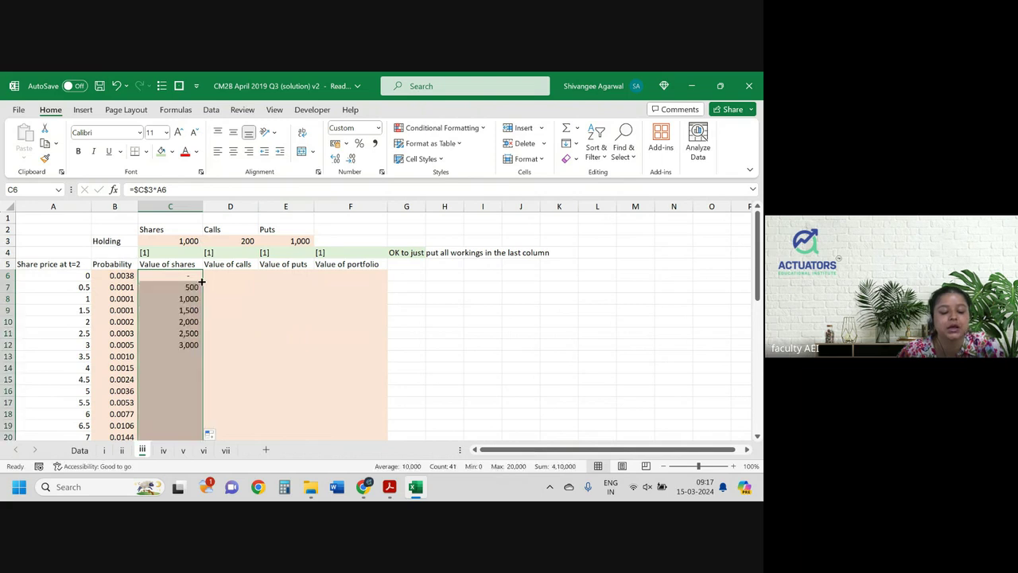
- Start the value of calls in D6 with the payoff =MAX(A6-Strike_call,0), referencing the call strike price on the Data sheet
left_click(236, 277)
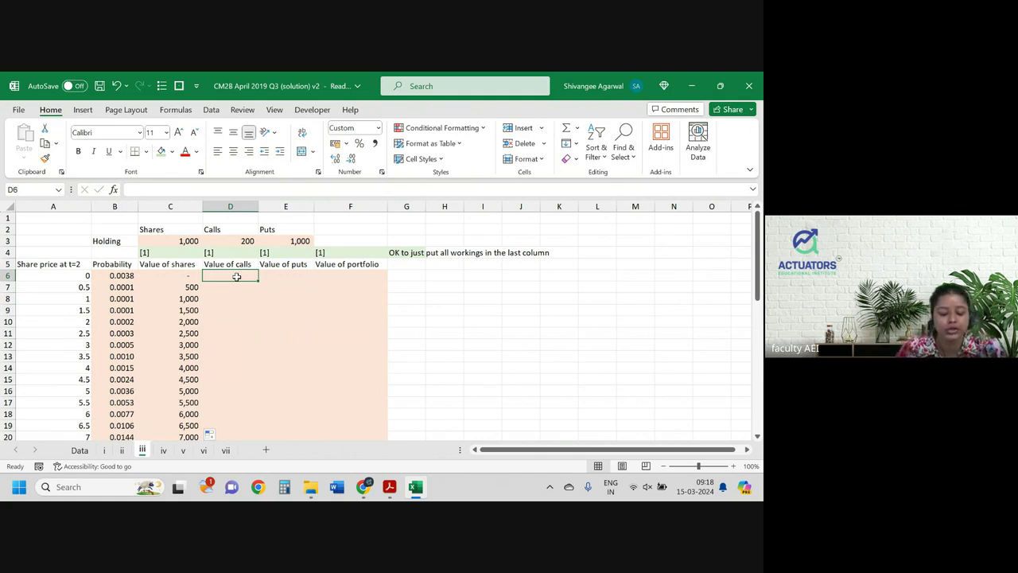
type("=max")
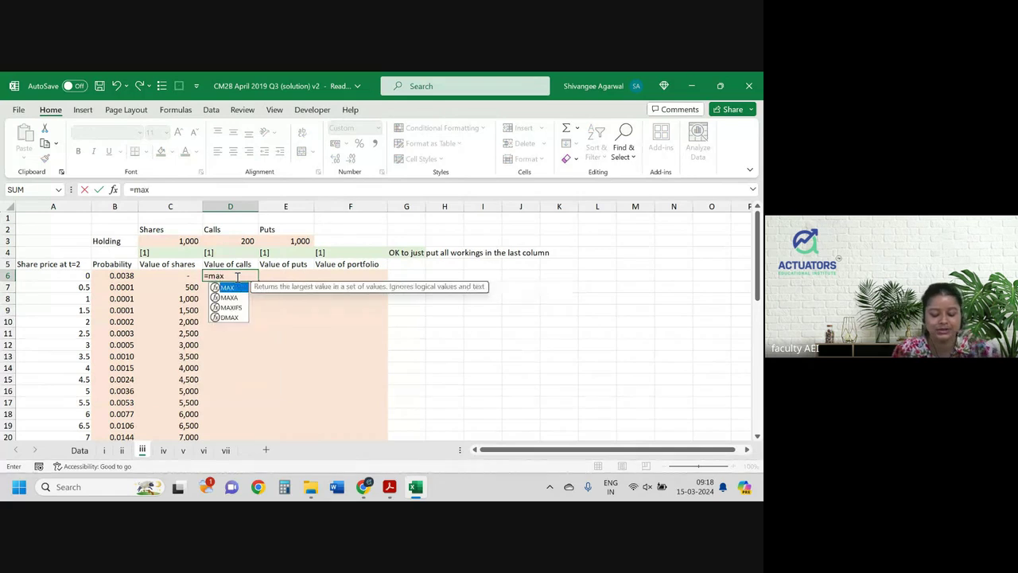
type("(")
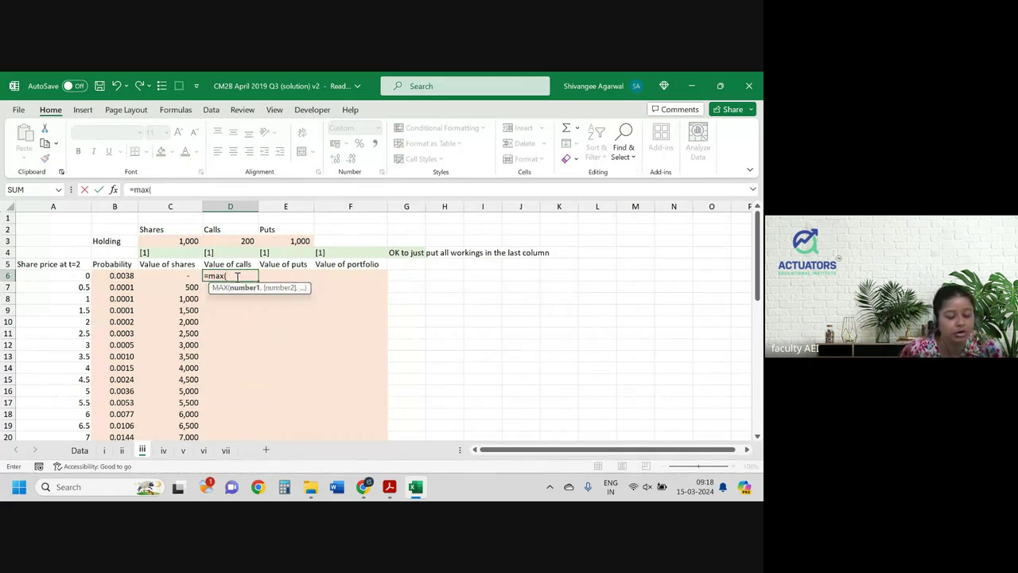
key("Left")
key("Left")
key("Left")
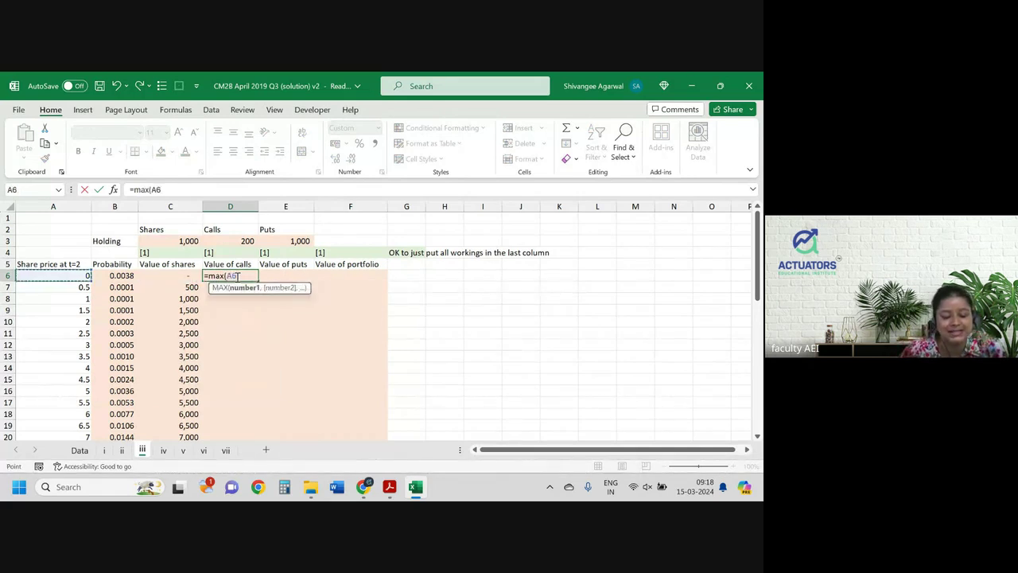
type("-")
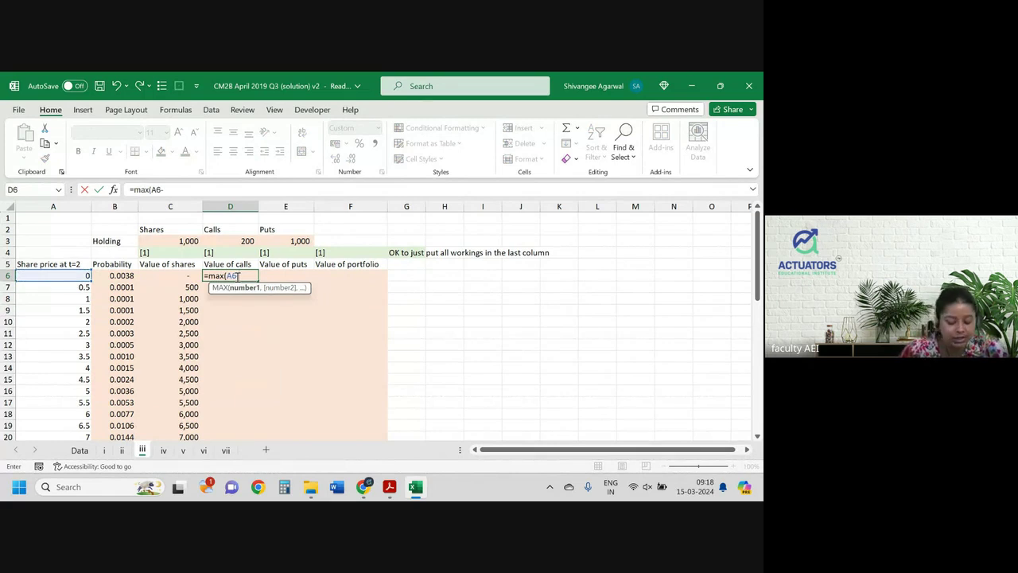
key("ctrl+Page_Up")
key("ctrl+Page_Up")
key("ctrl+Page_Up")
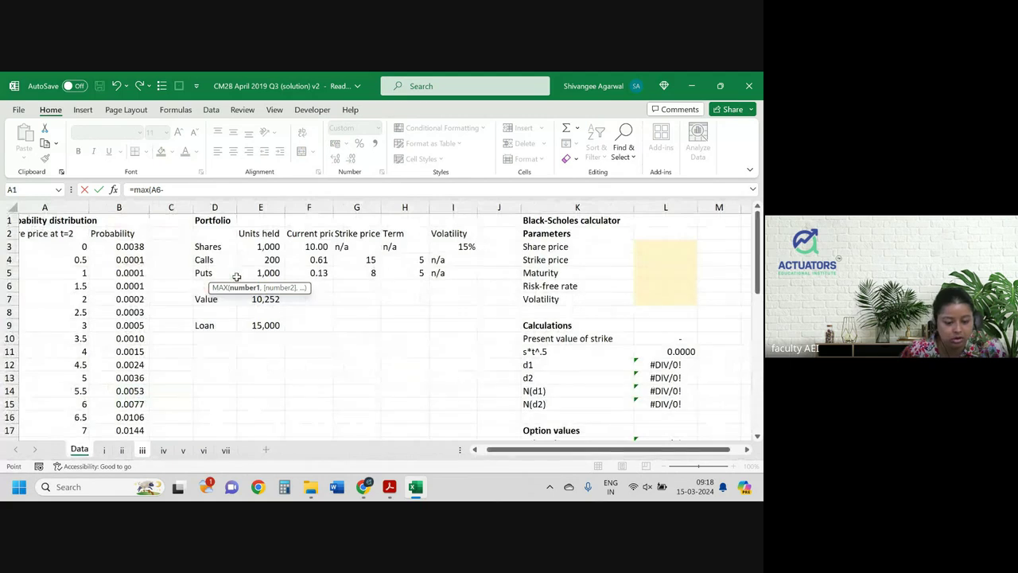
left_click(370, 259)
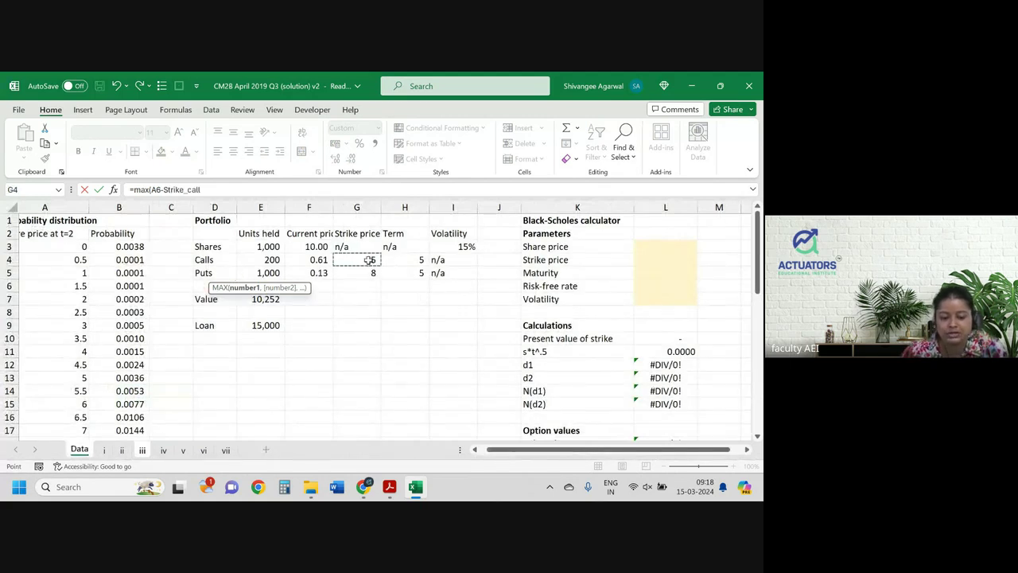
type(",")
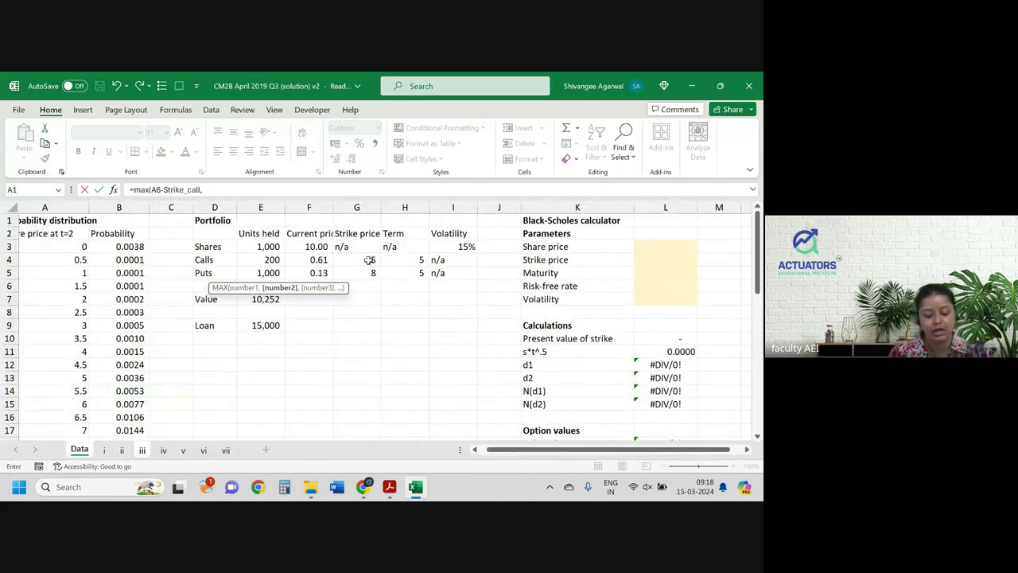
type("0")
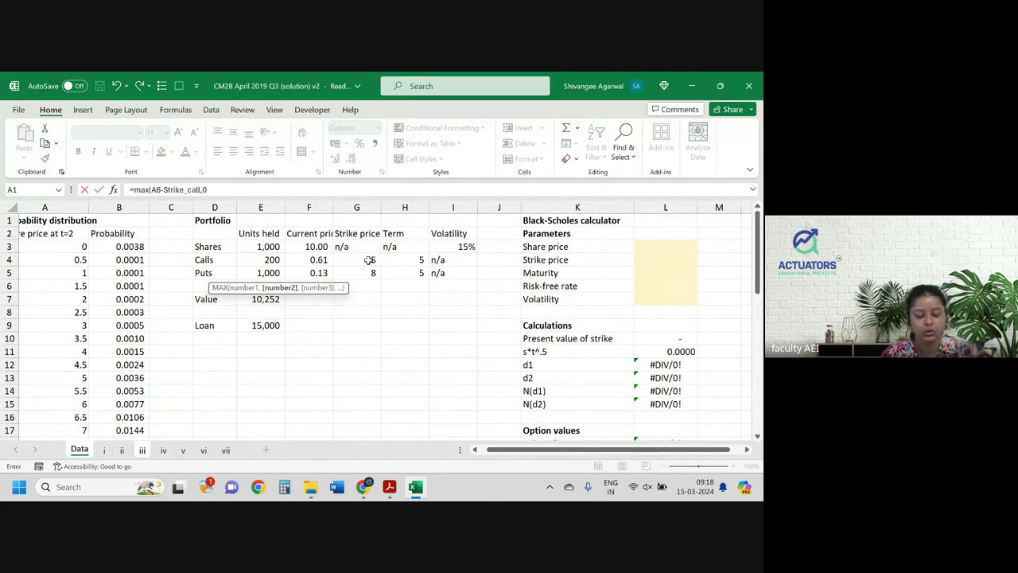
type(")*")
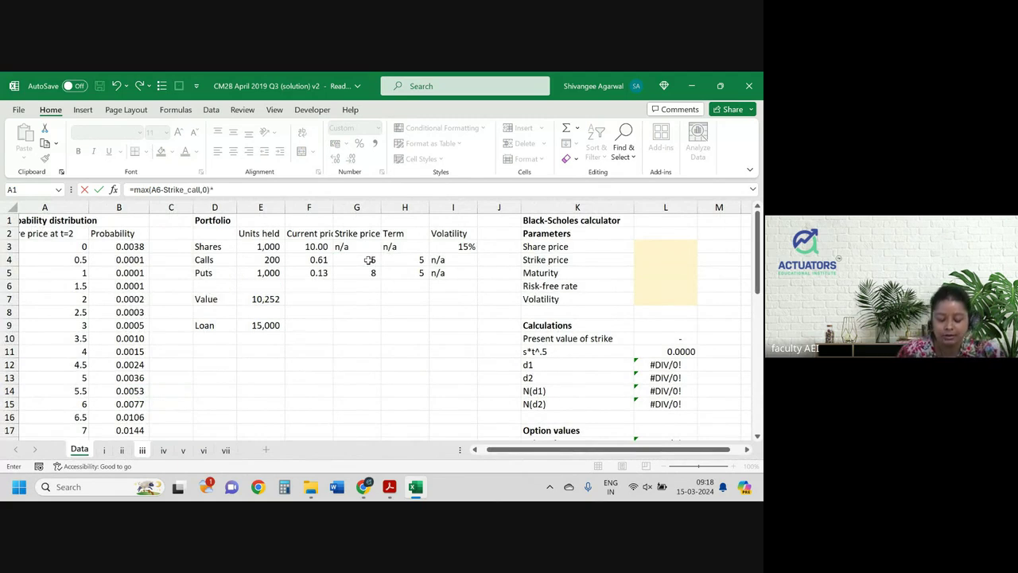
- Multiply the call payoff in D6 by the absolute calls holding iii!$D$3 and fill the formula down the column
key("ctrl+Page_Down")
key("ctrl+Page_Down")
key("ctrl+Page_Down")
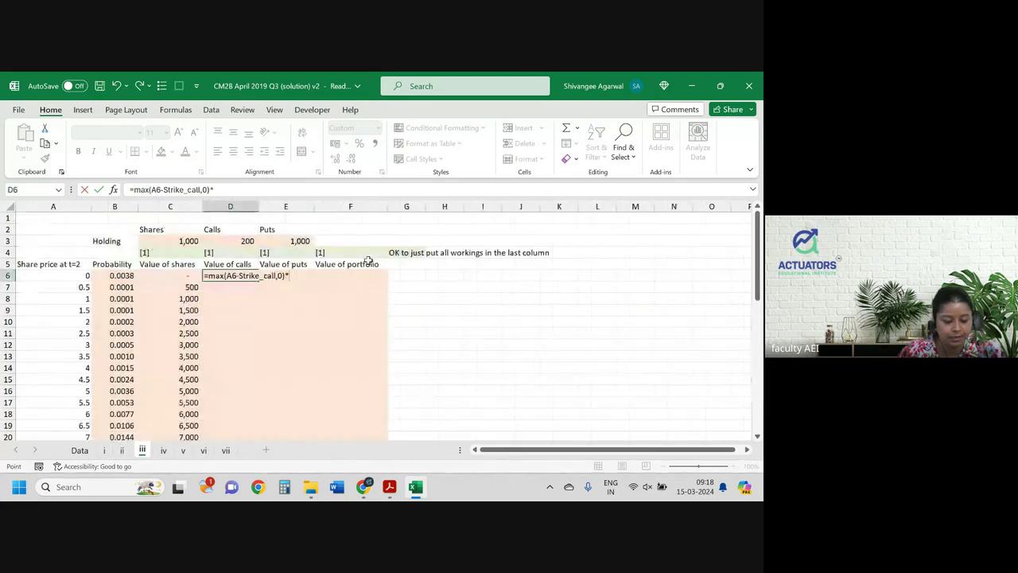
left_click(236, 239)
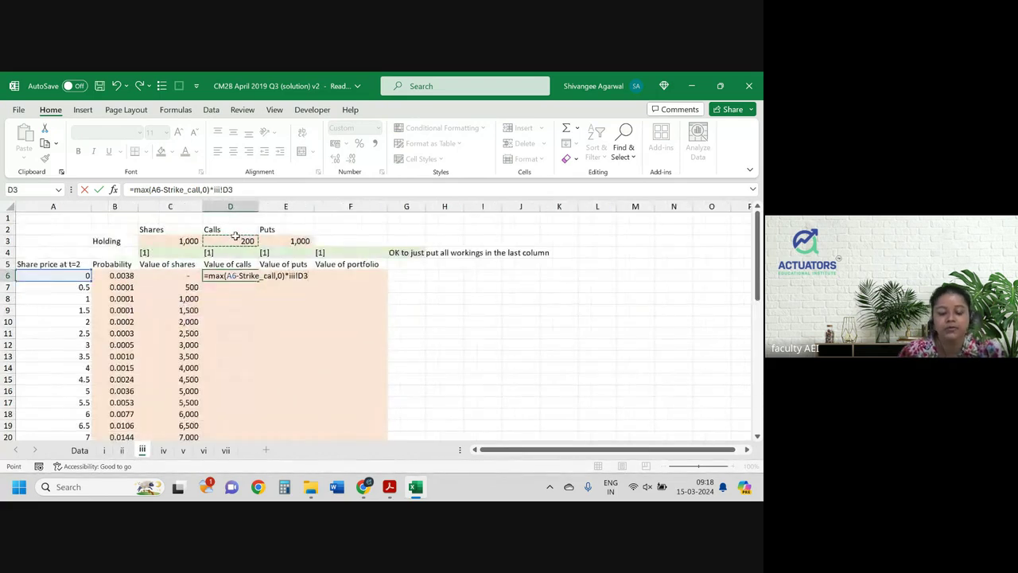
key("F4")
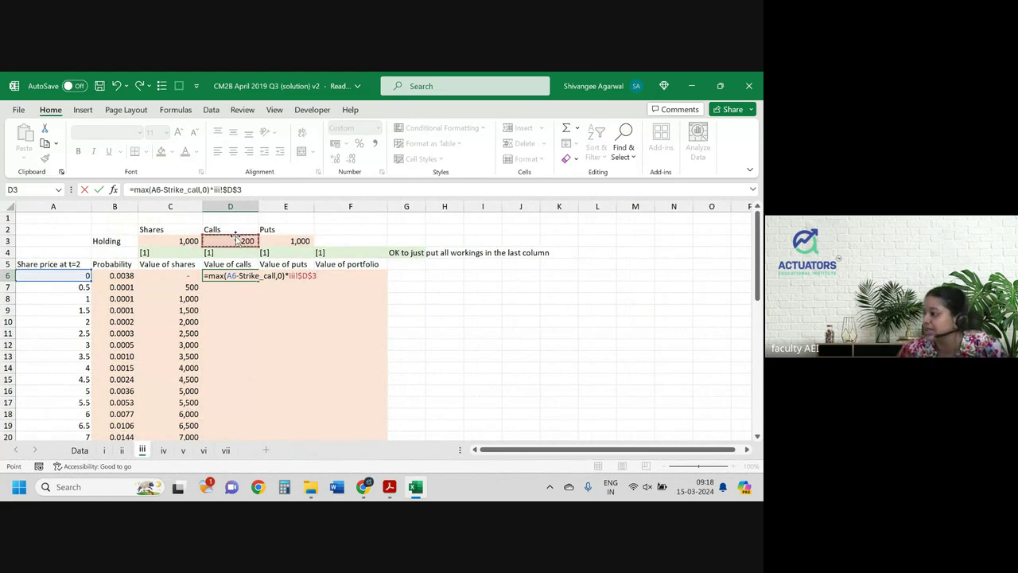
key("Return")
left_click(243, 275)
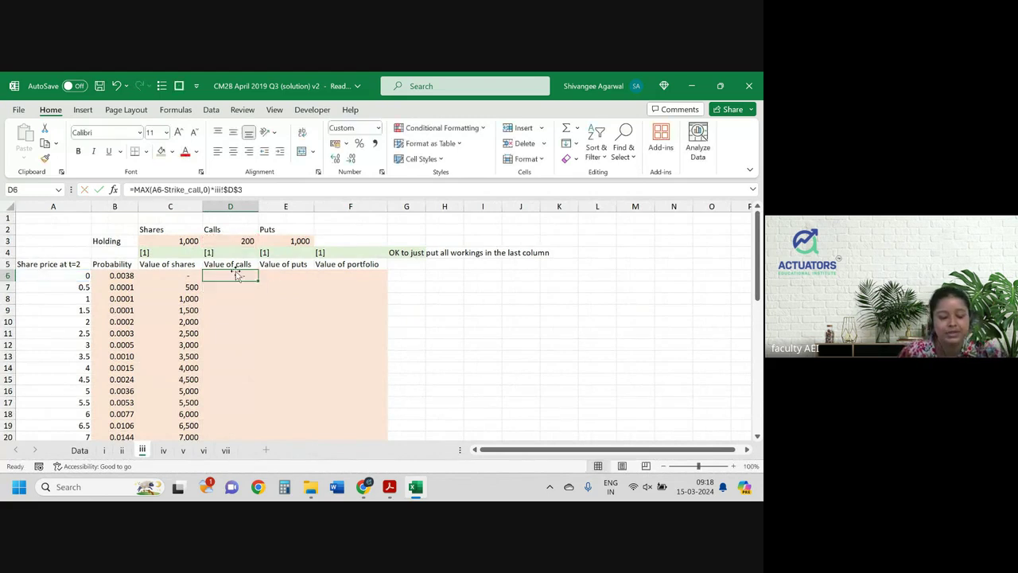
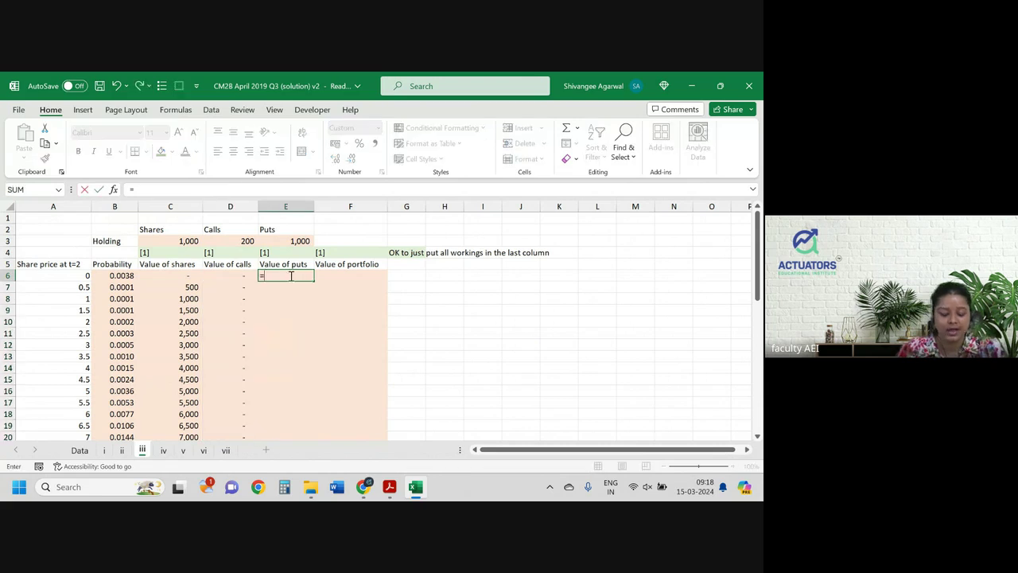
- Start the value of puts in E6 with the payoff =MAX(Strike_put-A6,0), using the named put strike
type("x(")
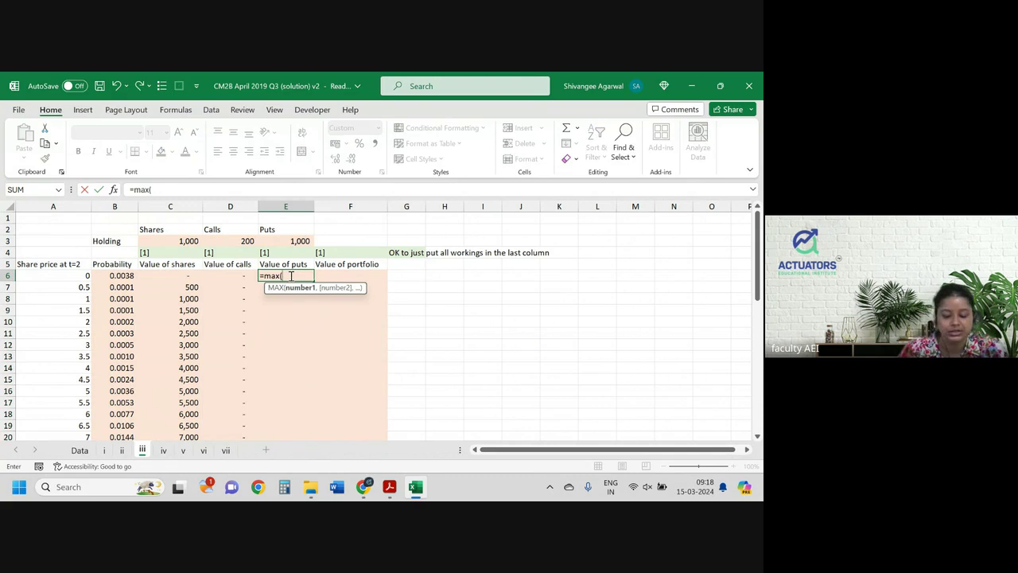
type("str")
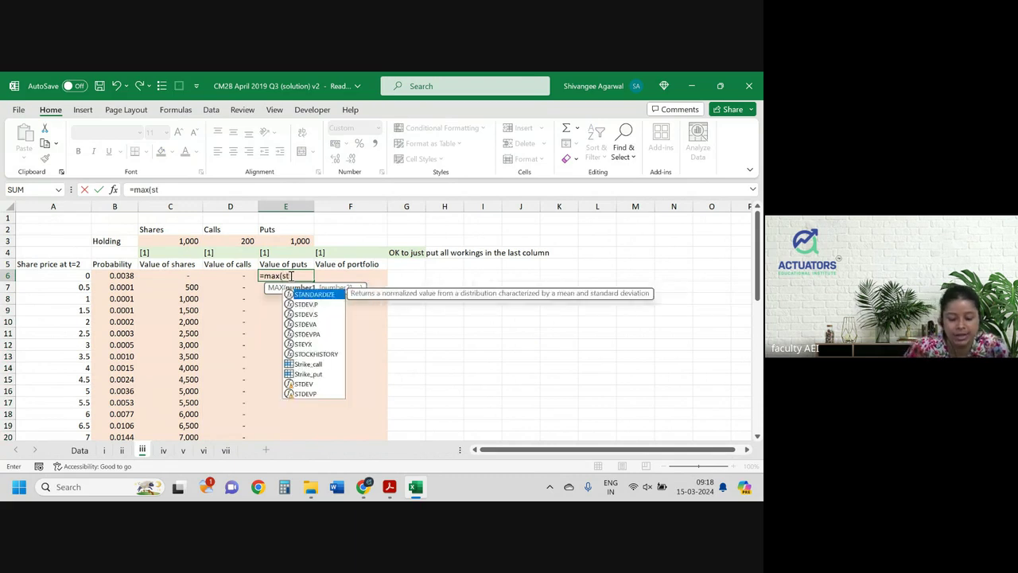
key("Down")
key("Tab")
type("-")
key("Left")
key("Left")
key("Left")
key("Left")
type(",0)*")
- Multiply the put payoff in E6 by the absolute puts holding $E$3 and enter the formula
key("Up")
key("Up")
key("Up")
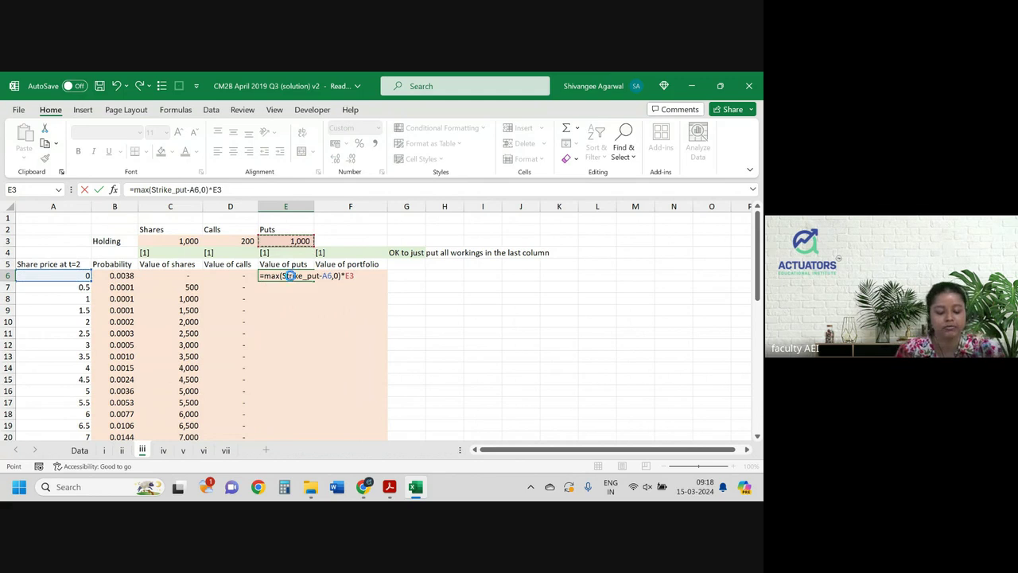
key("F3")
left_click(661, 268)
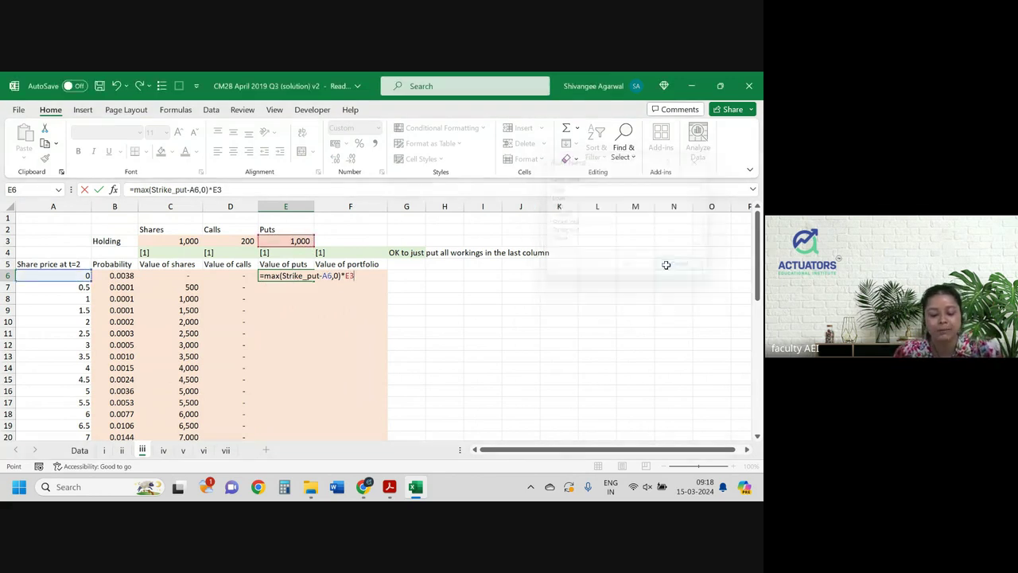
key("F4")
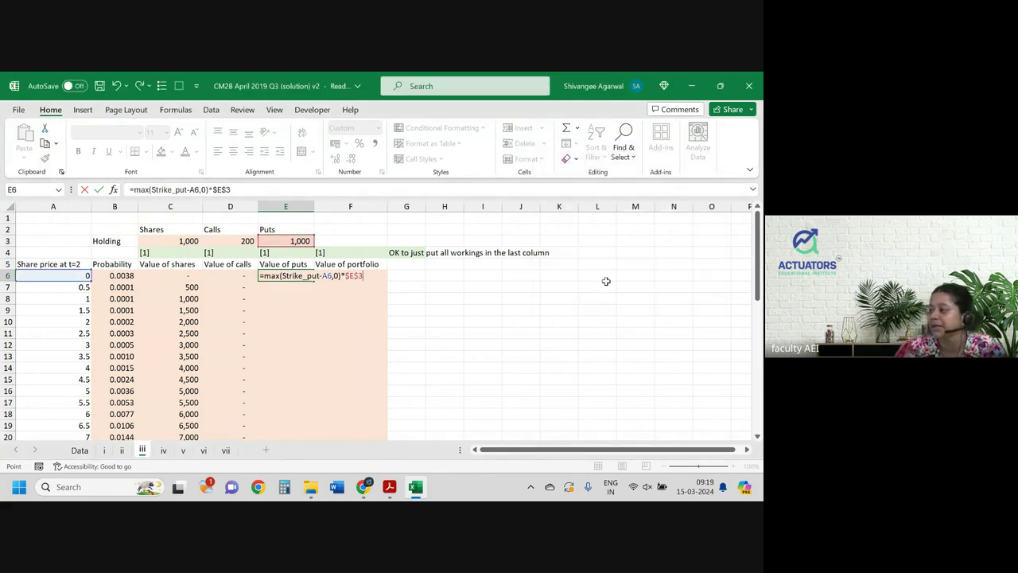
key("Return")
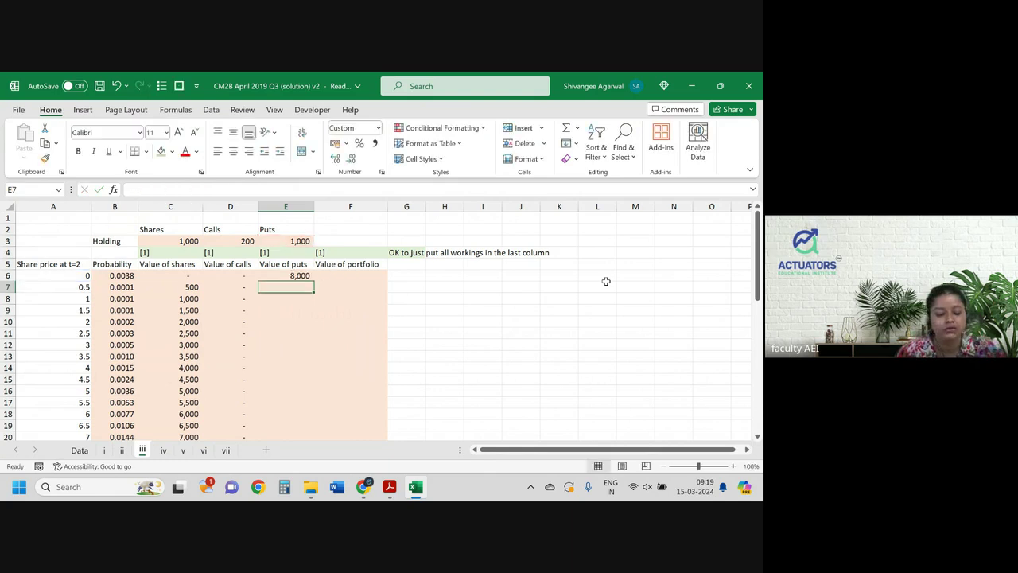
- Check the option strike prices on the Data sheet against the call values in D37:D46 of sheet iii
key("ctrl+Page_Up")
key("ctrl+Page_Up")
key("ctrl+Page_Up")
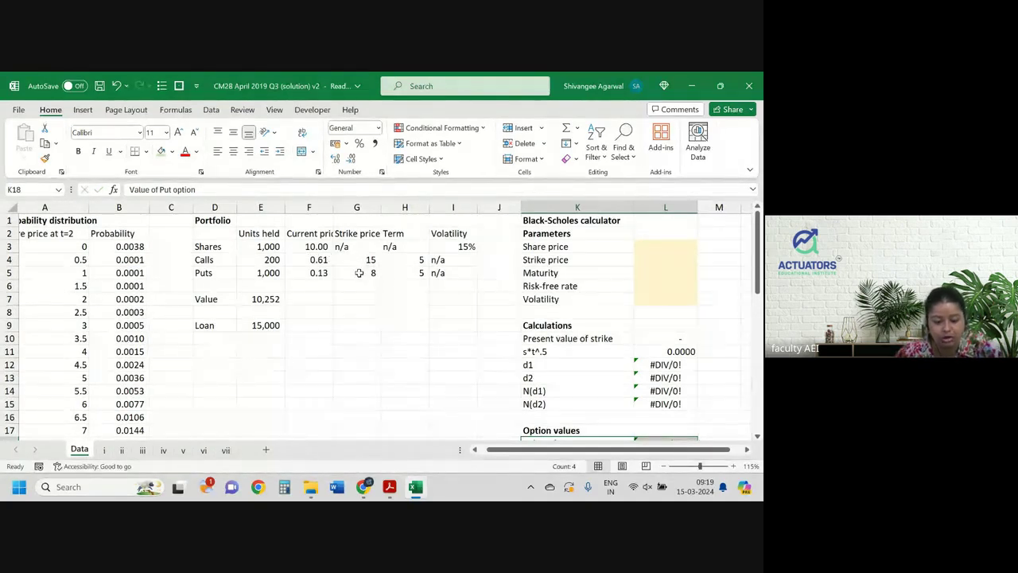
key("ctrl+Page_Down")
key("ctrl+Page_Down")
key("ctrl+Page_Down")
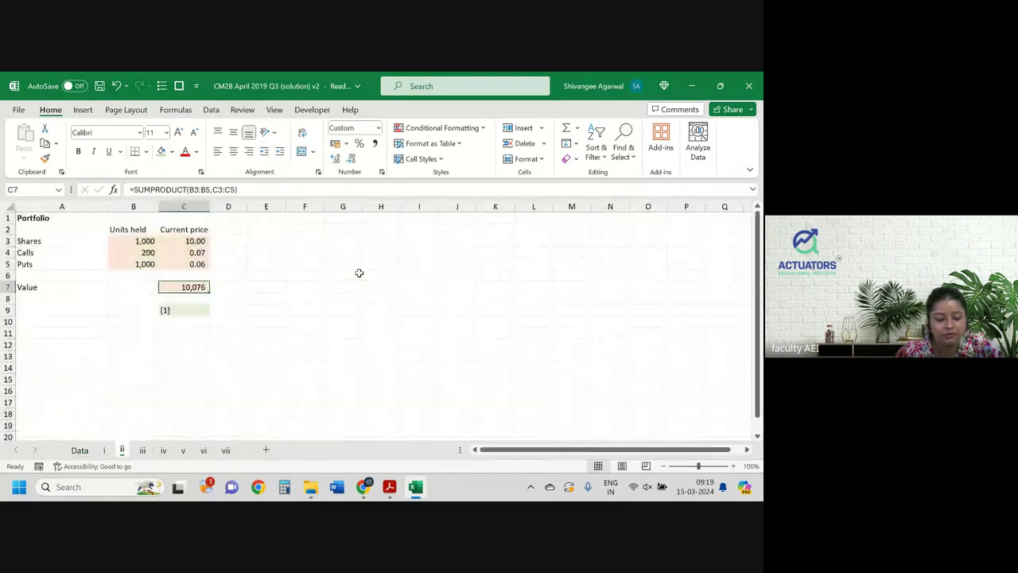
scroll(359, 273, "down", 3)
scroll(359, 272, "down", 6)
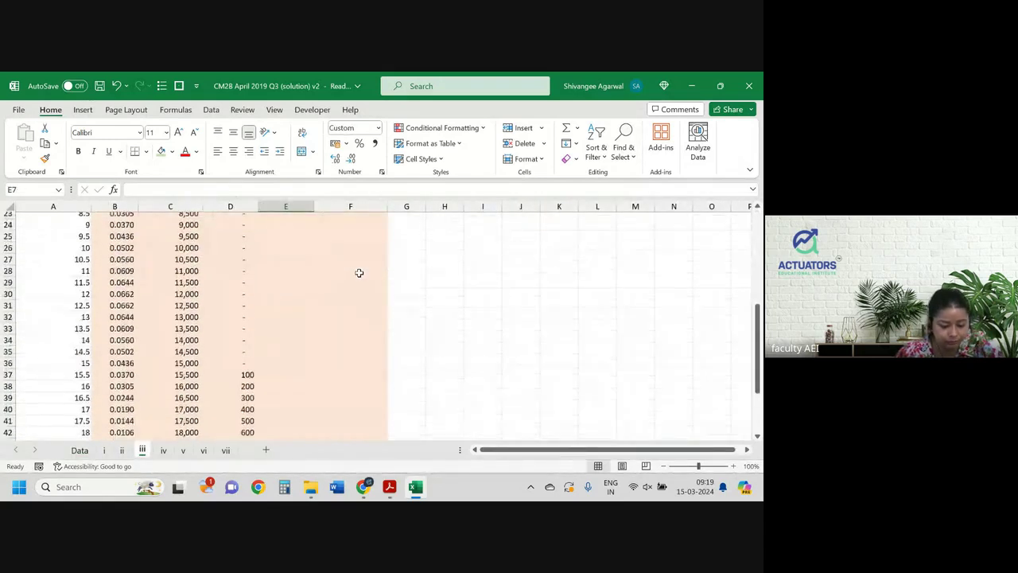
left_click(244, 296)
left_click_drag(243, 305, 243, 400)
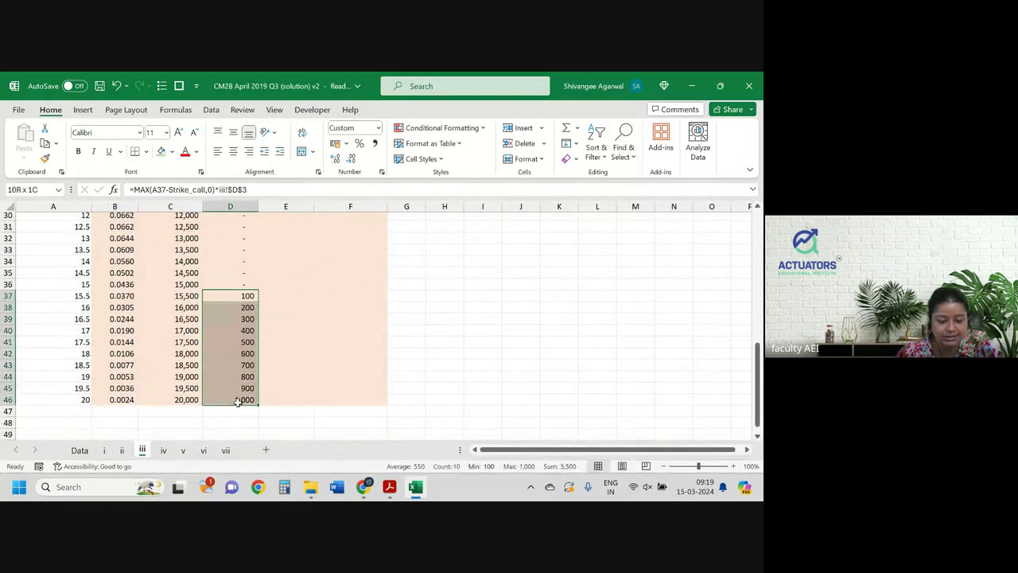
scroll(326, 325, "up", 3)
scroll(325, 326, "up", 7)
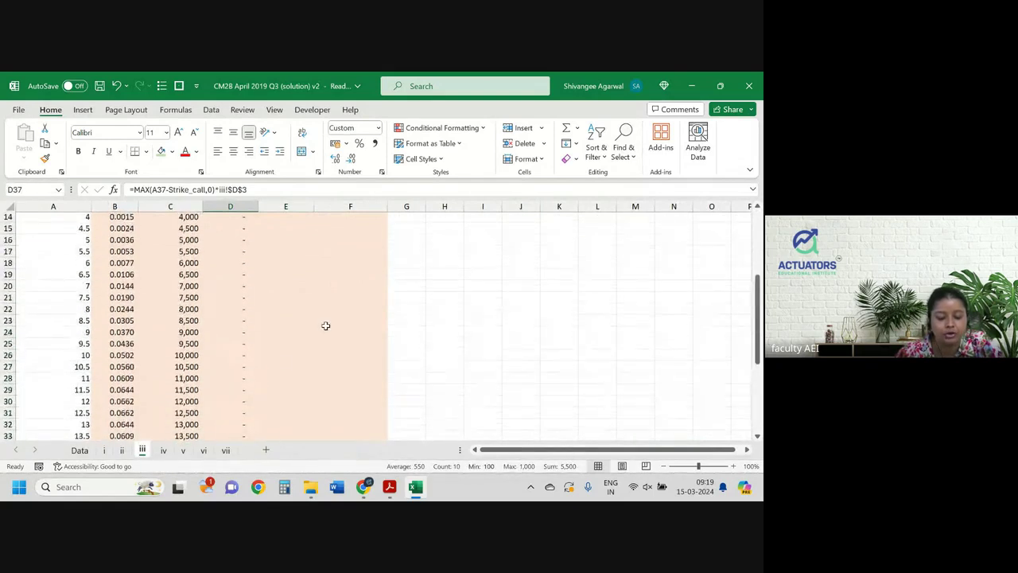
- Fill the value of puts formula in E6 down beside all the share prices and review the column
left_click(293, 270)
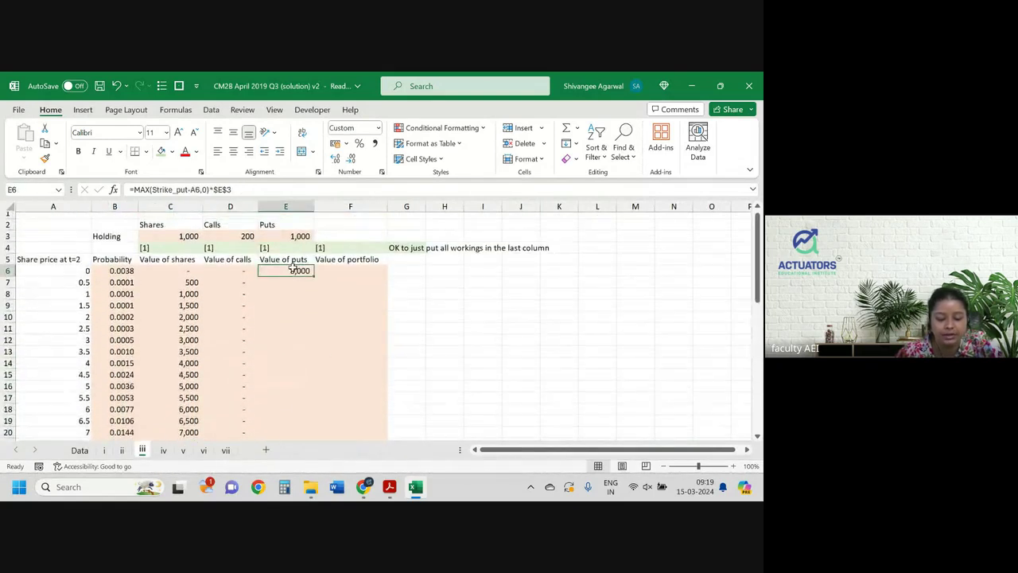
double_click(313, 276)
scroll(301, 355, "down", 3)
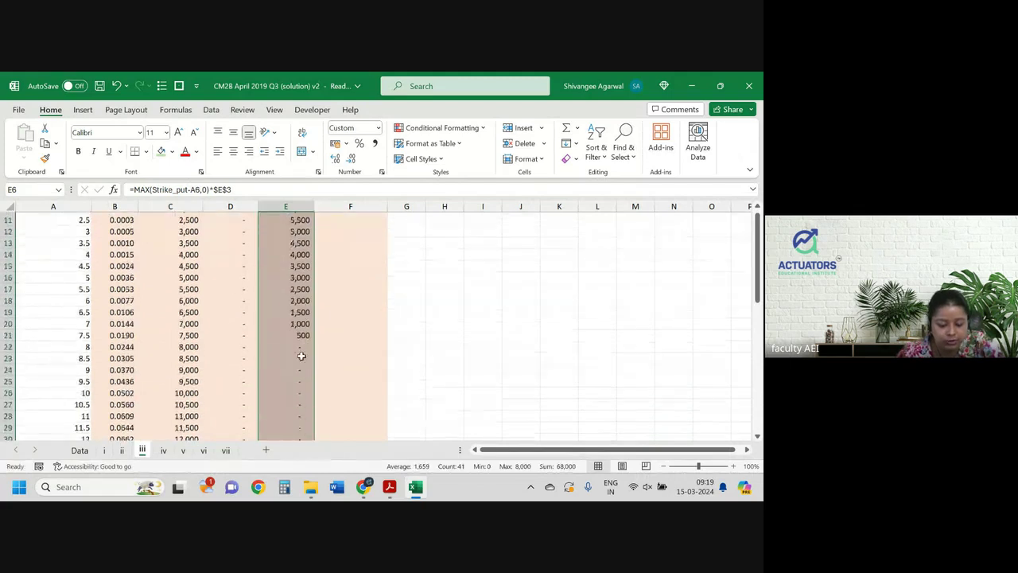
- Enter =SUM(C6:E6) in F6 to total the share, call and put values as the value of portfolio
left_click_drag(57, 328, 301, 333)
scroll(321, 339, "up", 4)
left_click_drag(350, 390, 359, 272)
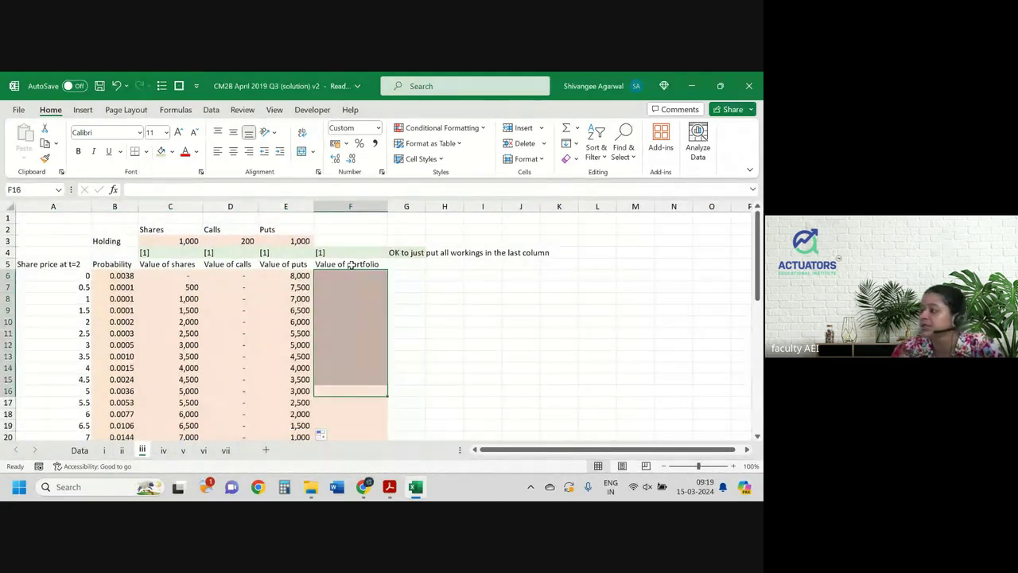
key("Up")
key("Up")
left_click(351, 266)
key("Down")
type("=s")
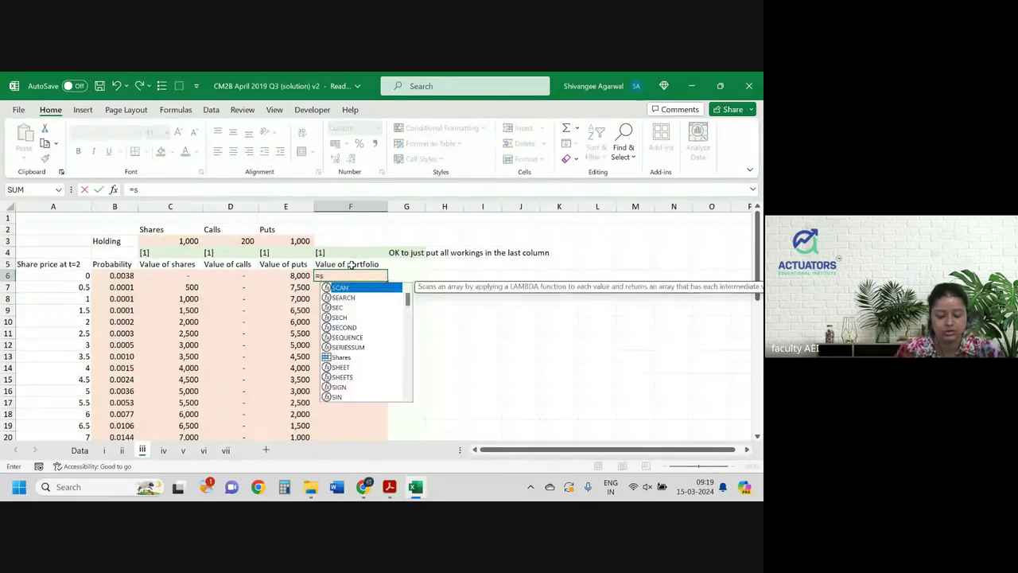
type("um(")
key("Left")
key("Left")
key("Left")
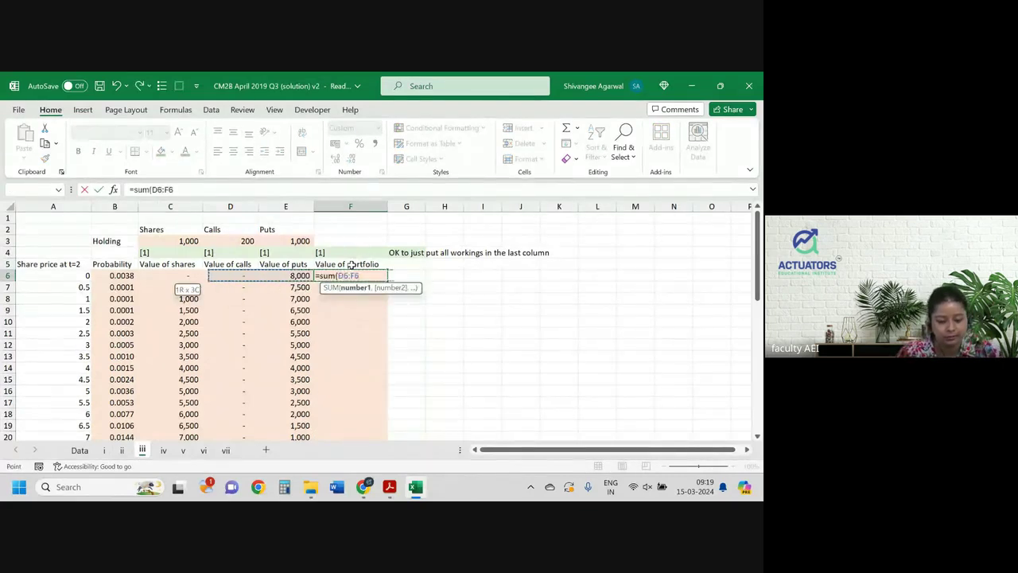
key("shift+Right")
key("shift+Right")
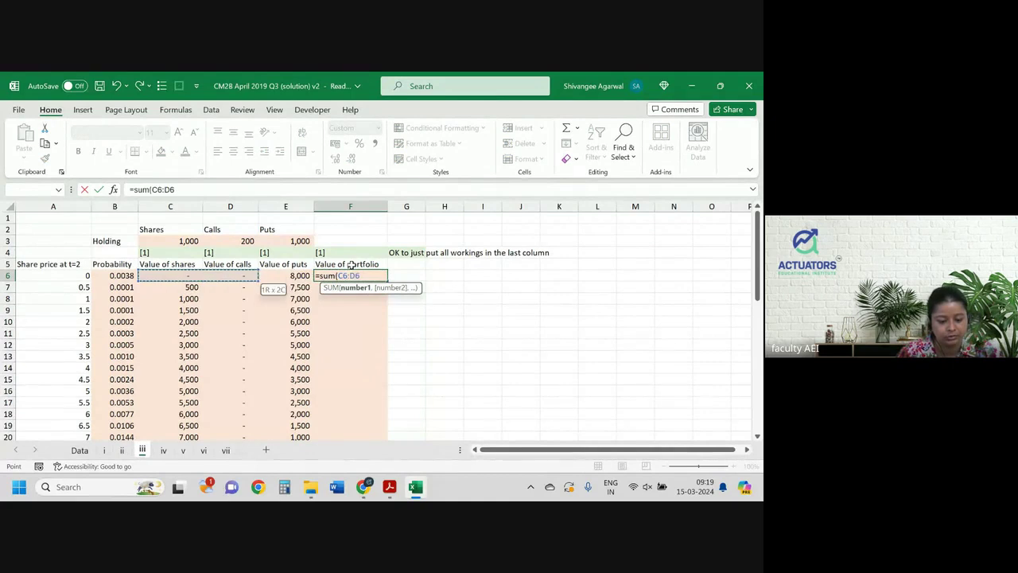
key("Return")
- Fill the value of portfolio formula in F6 down beside all the share prices and review the column
left_click(354, 275)
double_click(389, 281)
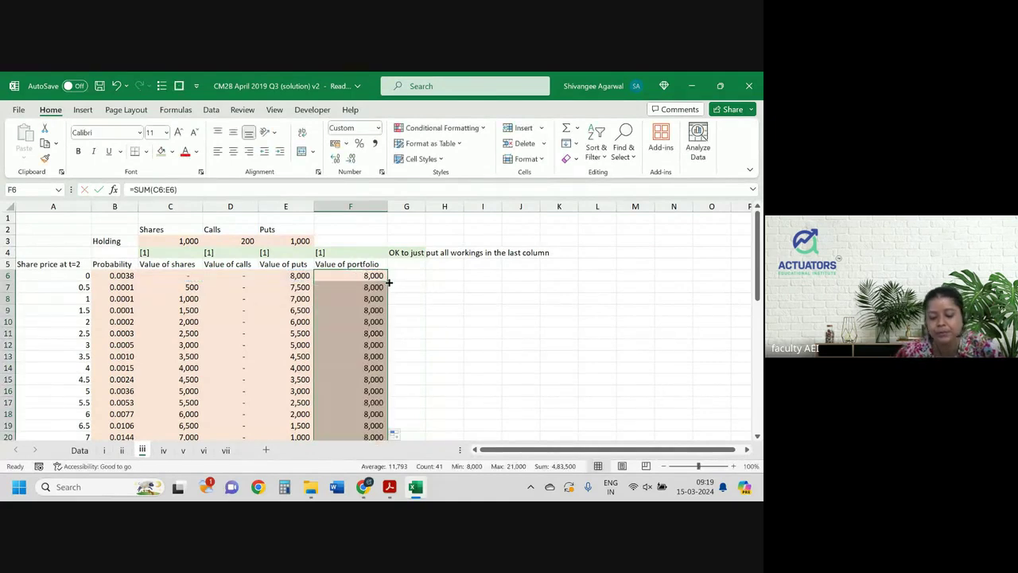
scroll(389, 285, "down", 3)
scroll(389, 285, "down", 8)
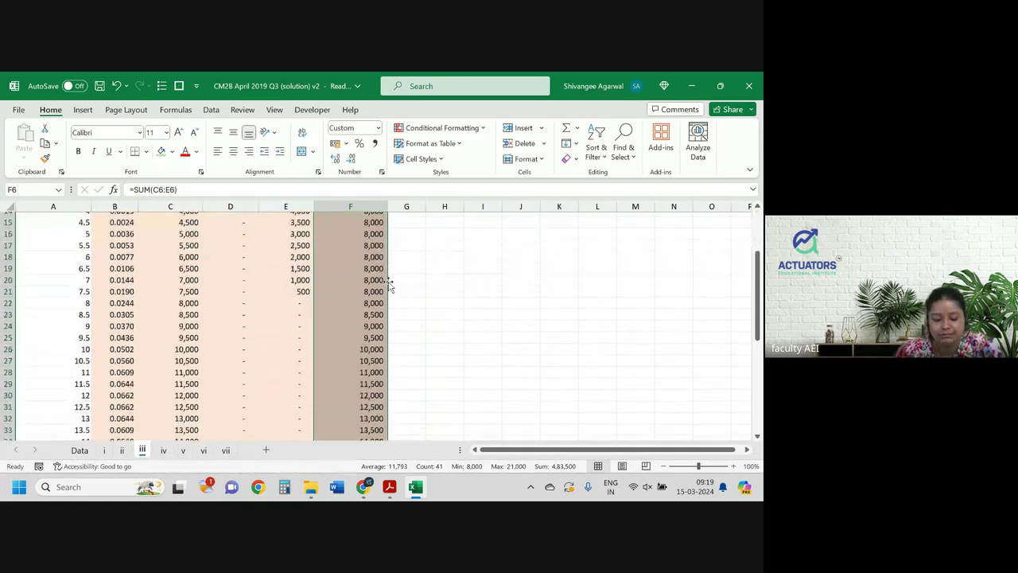
scroll(389, 285, "up", 11)
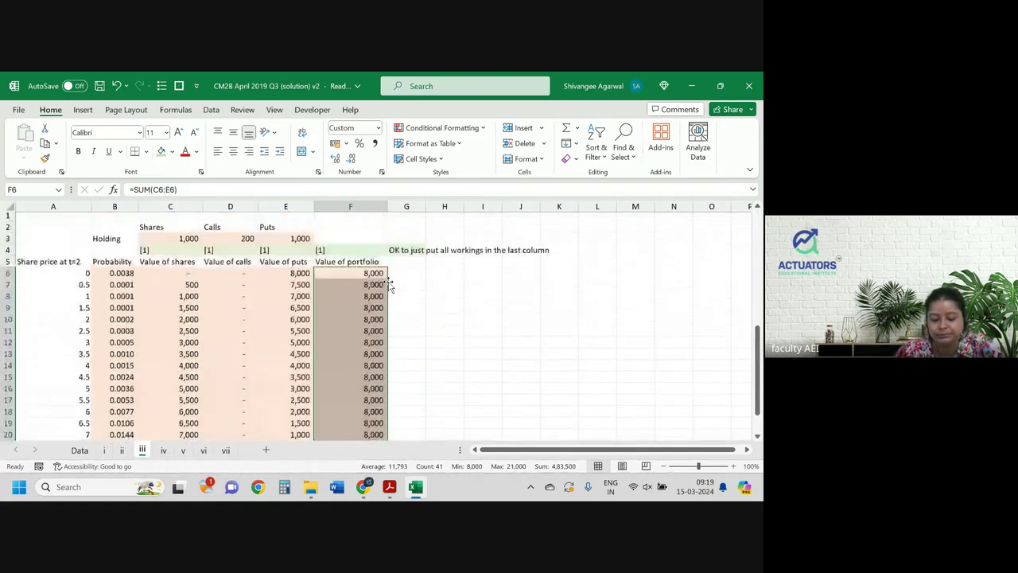
left_click(393, 285)
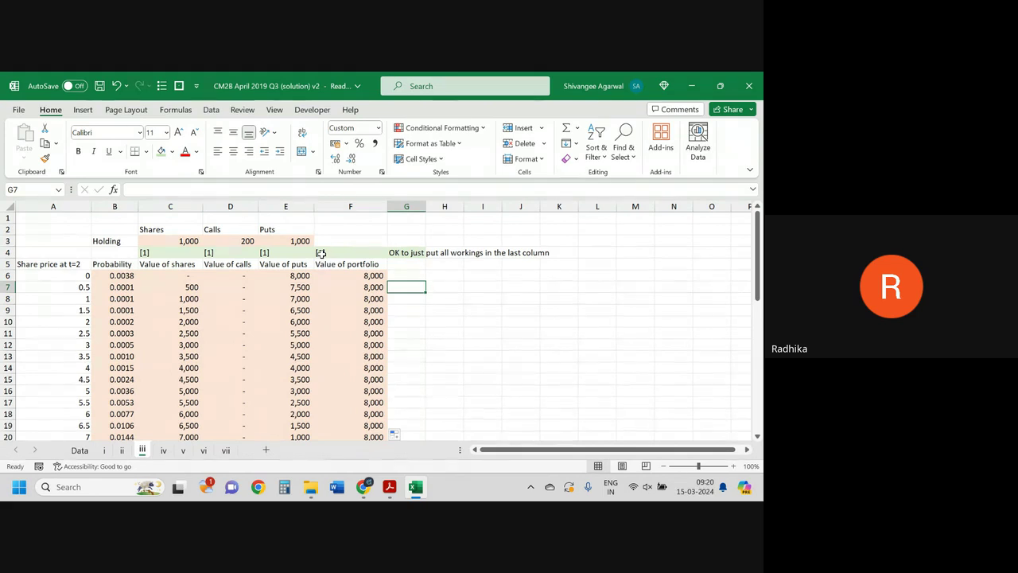
- Inspect the value of shares formula in C7 together with the share price in A7 that it references
left_click(52, 286)
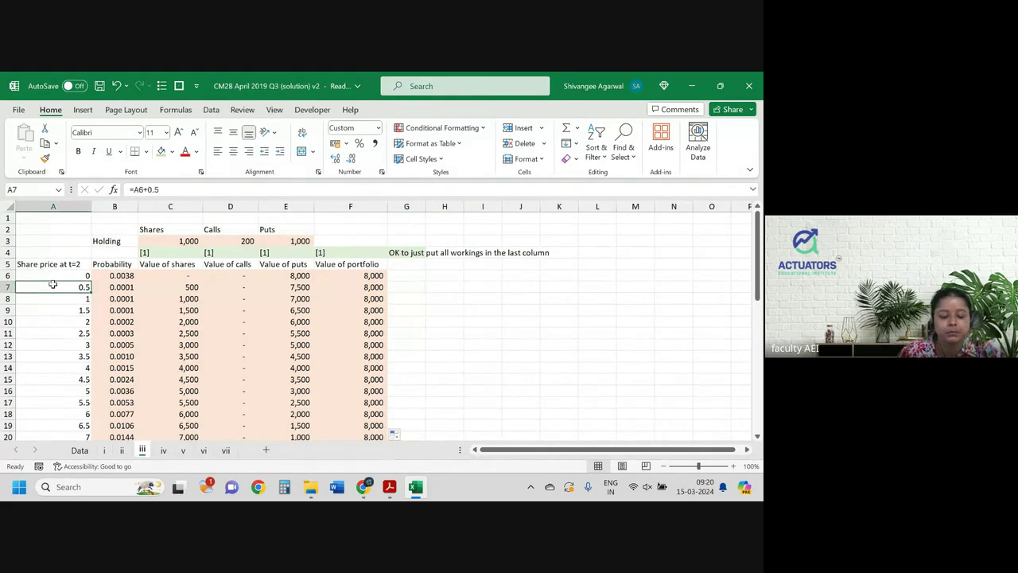
double_click(195, 287)
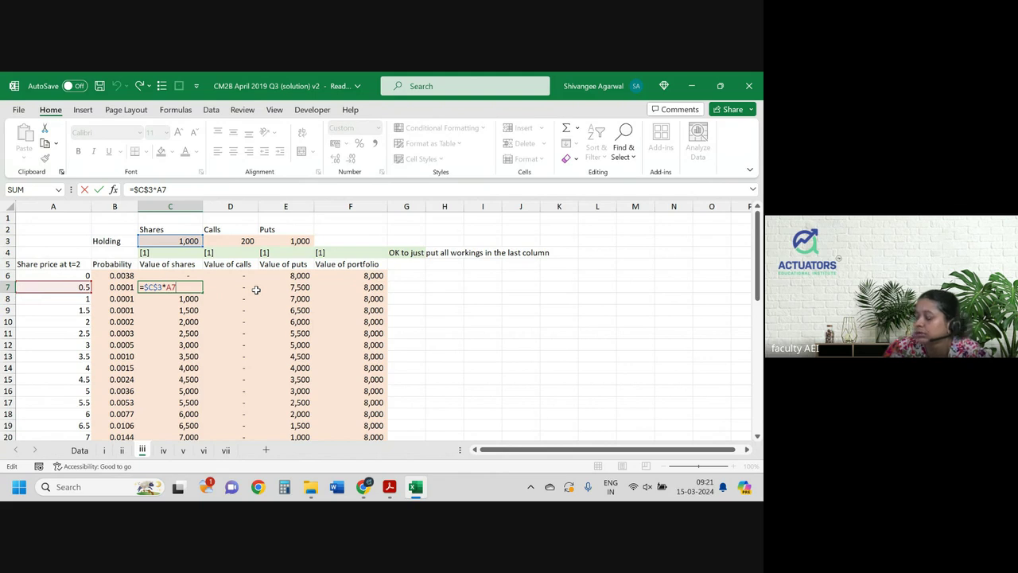
key("Return")
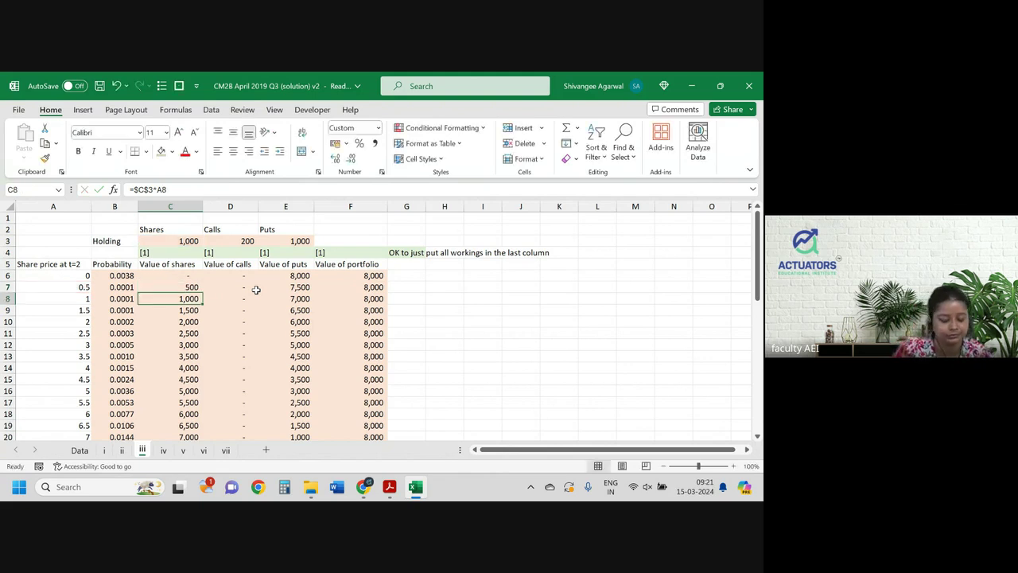
- Switch to the exam paper in Acrobat and read the $15,000 loan requirement and part (iv) on the probability of repaying it
key("alt+Tab")
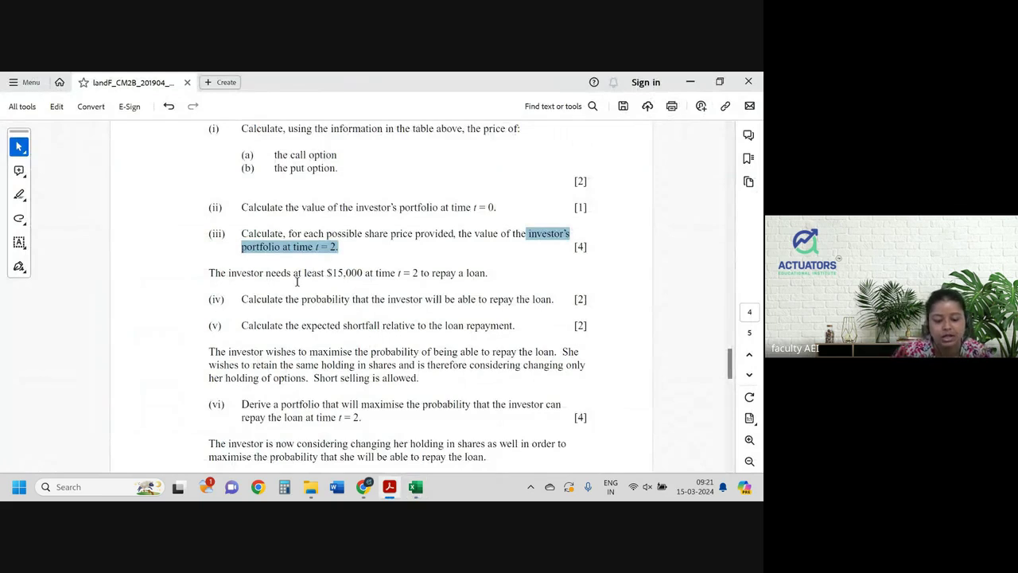
scroll(296, 282, "down", 1)
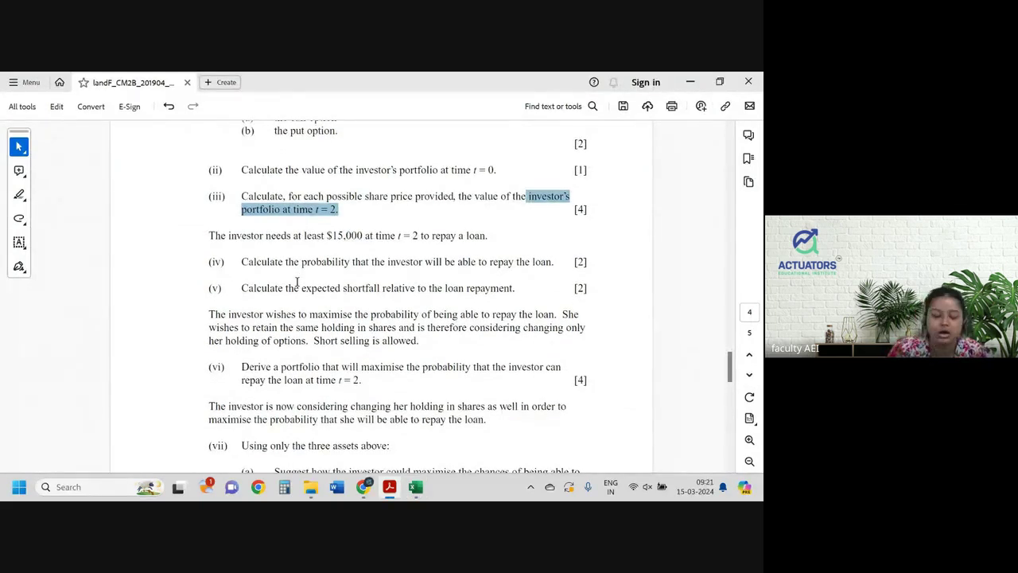
left_click_drag(229, 237, 474, 241)
left_click_drag(242, 264, 537, 264)
- Return to the workbook, look at sheet iv beside sheet iii, and reread part (iv) in the exam paper
key("alt+Tab")
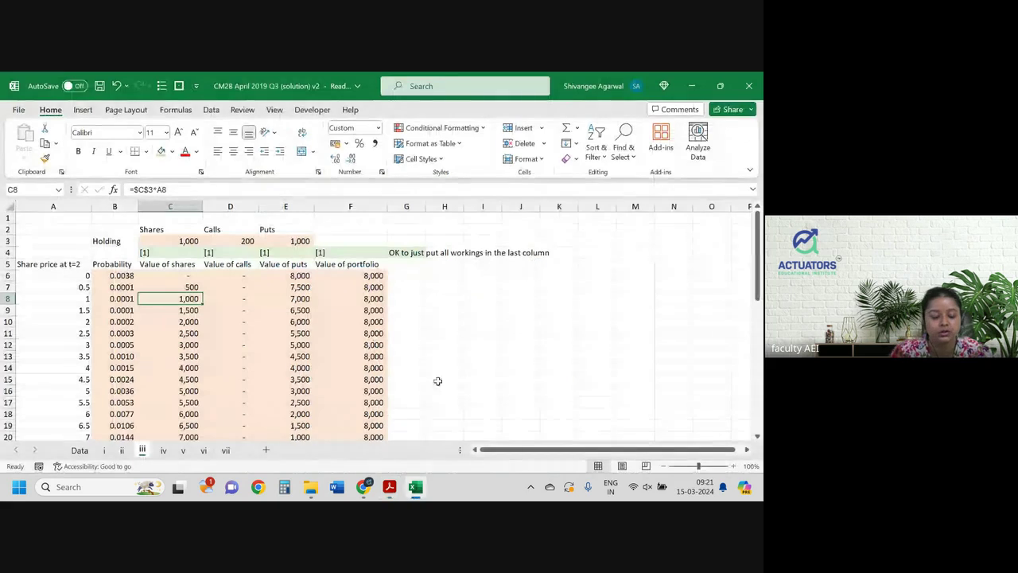
left_click(163, 453)
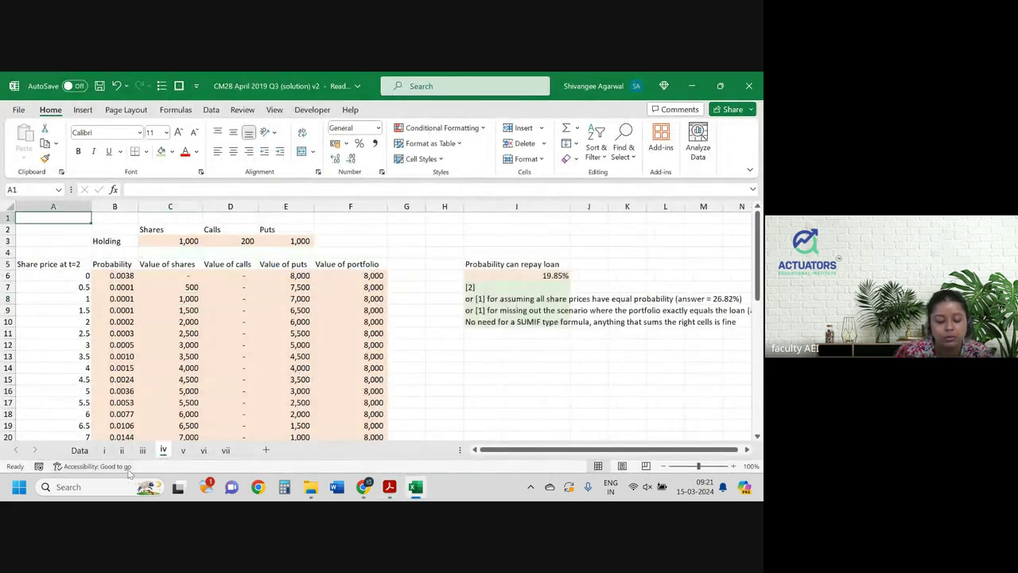
left_click(142, 450)
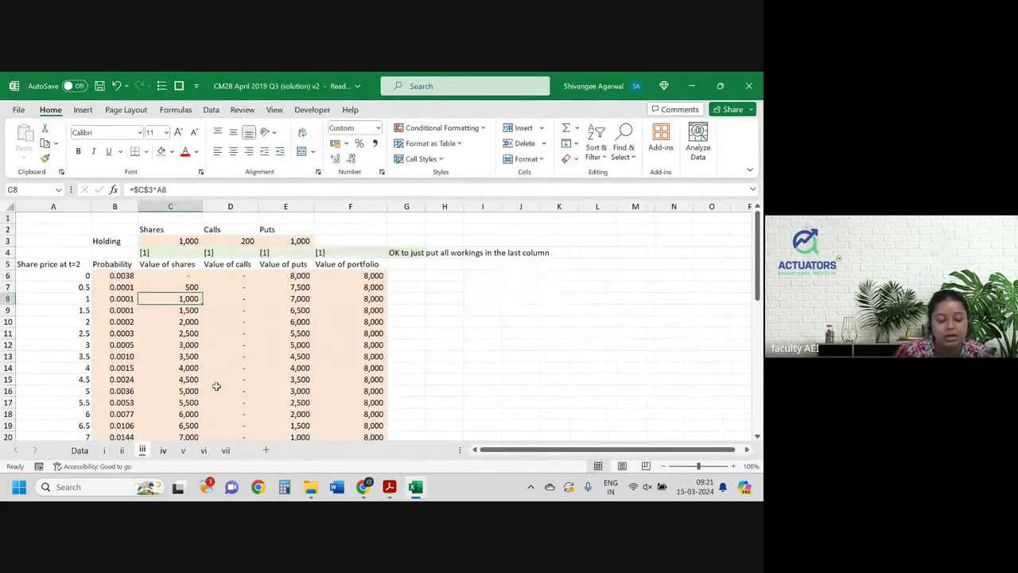
left_click(470, 277)
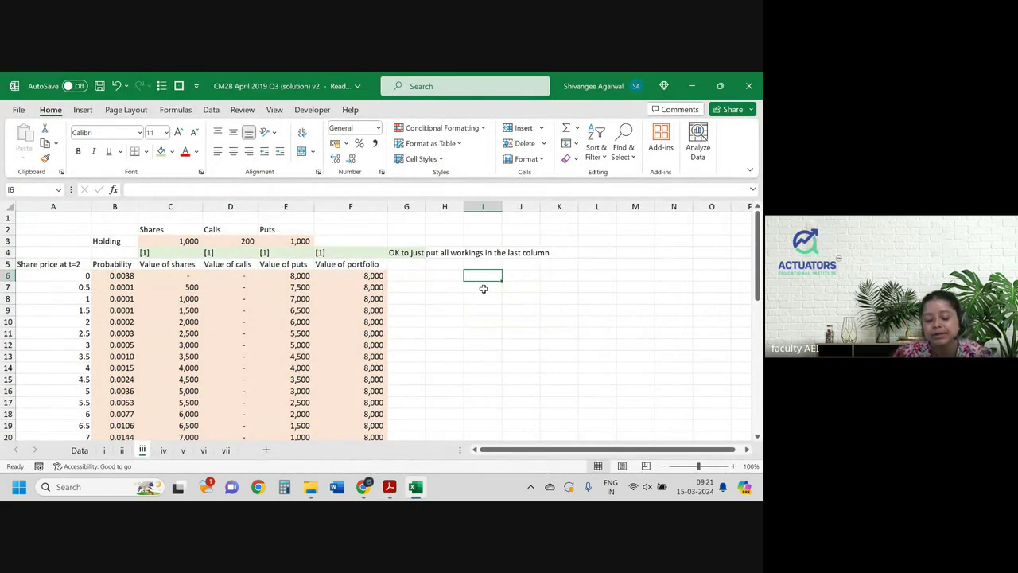
key("alt+Tab")
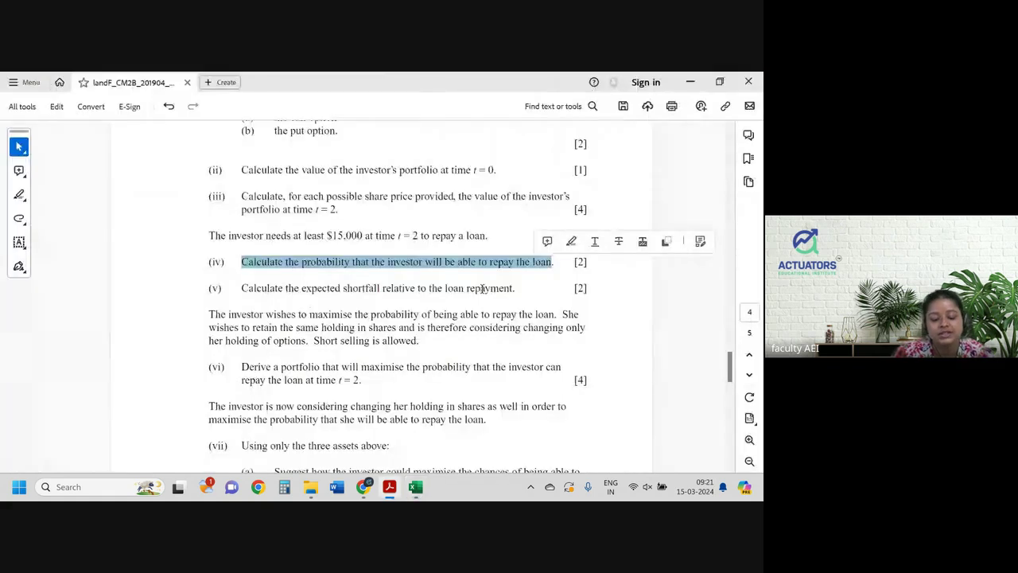
key("alt+Tab")
- Examine the value of portfolio column on sheet iii and mark the values of at least 15,000 in F36:F46
left_click(482, 288)
scroll(348, 345, "down", 7)
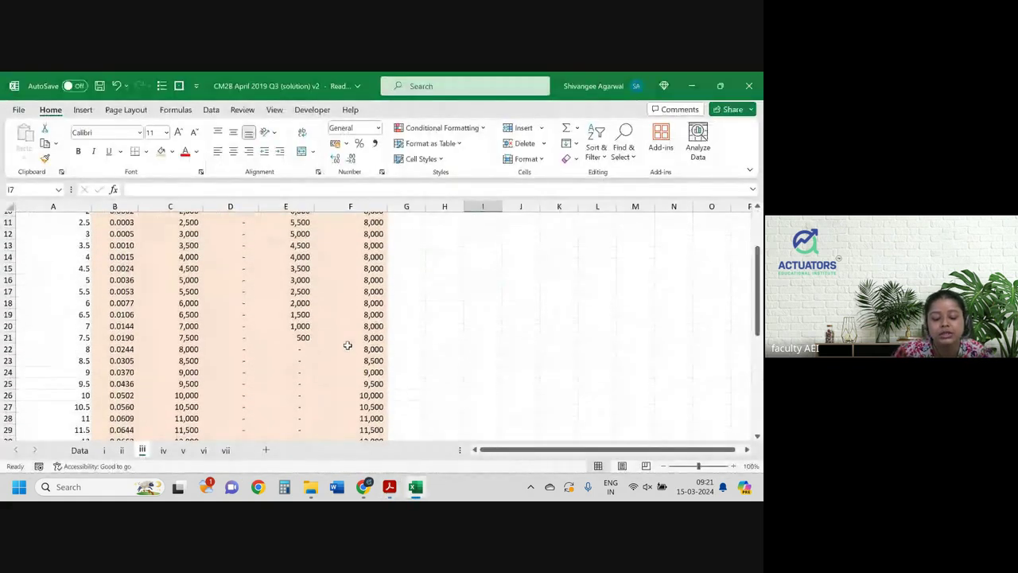
scroll(348, 345, "down", 5)
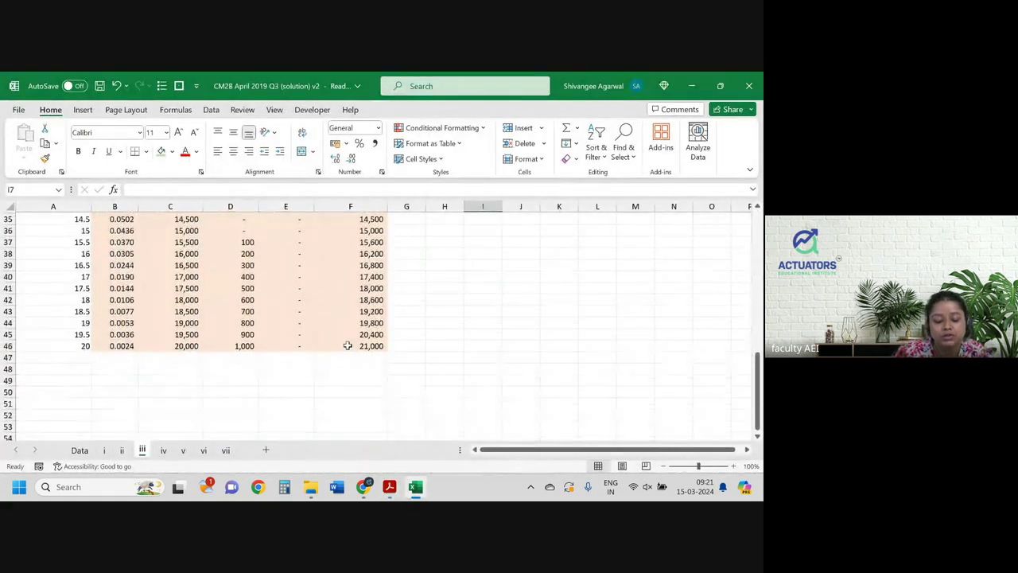
scroll(348, 345, "up", 1)
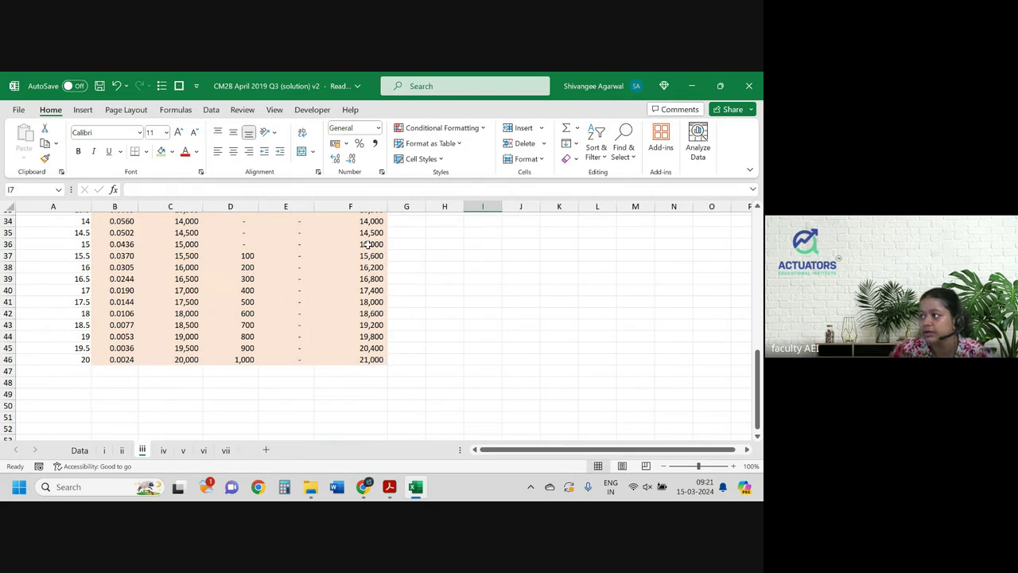
left_click_drag(369, 244, 363, 359)
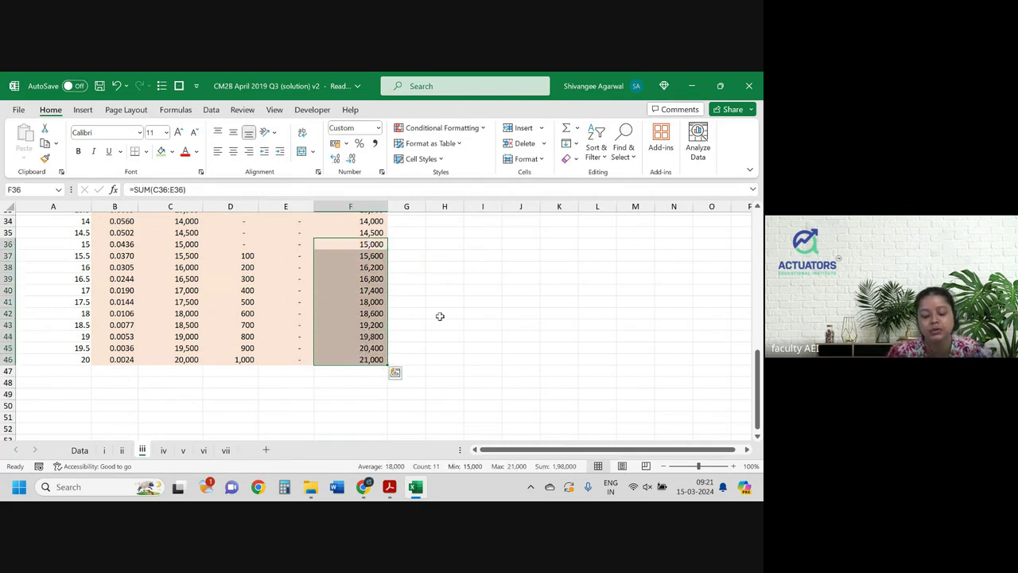
scroll(440, 316, "up", 4)
scroll(440, 316, "up", 5)
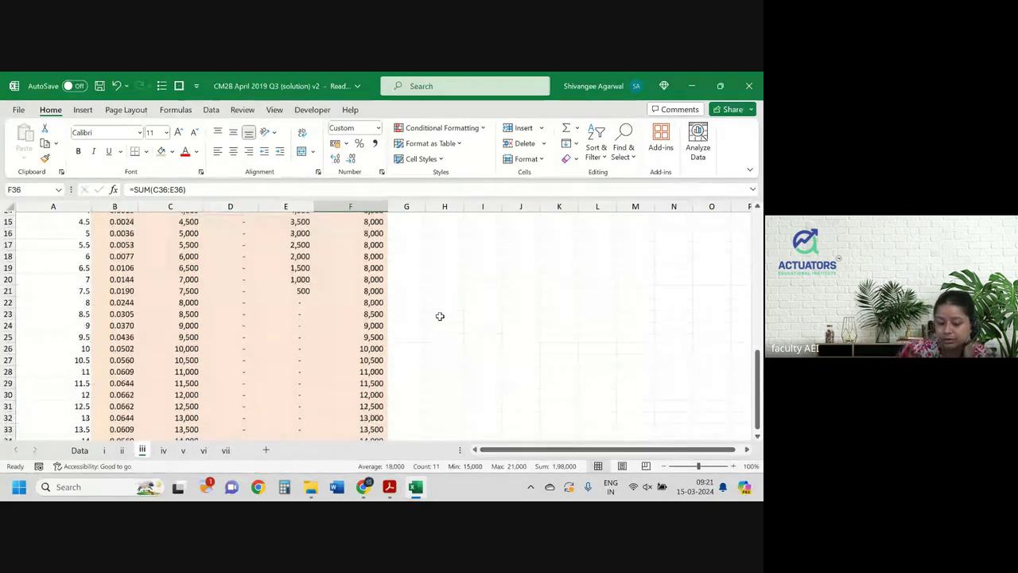
scroll(440, 316, "up", 2)
scroll(439, 316, "down", 7)
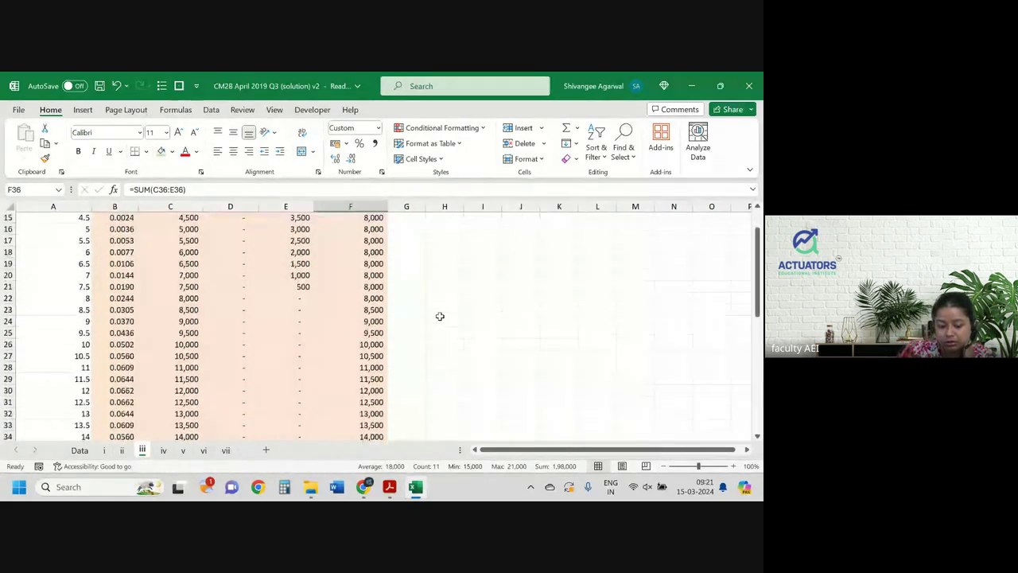
scroll(440, 316, "down", 2)
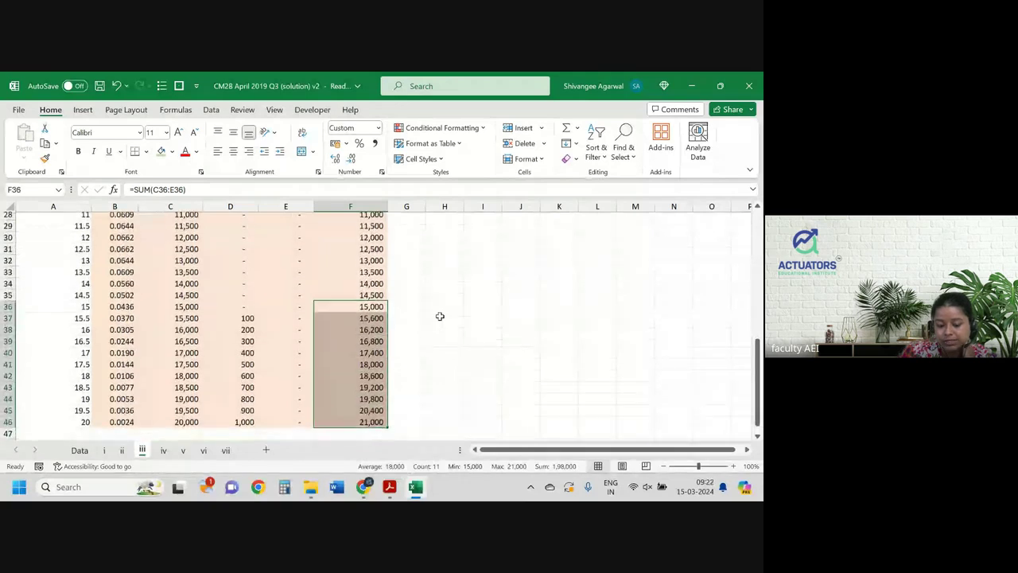
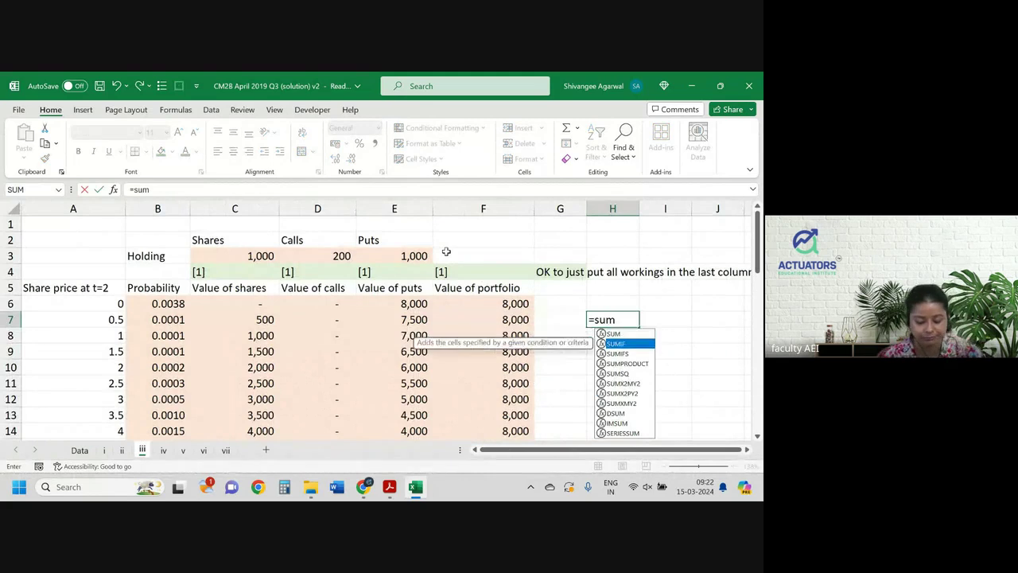
- Start a SUMIF in H7 with the portfolio values F6:F46 as the range and ">="& as the beginning of the criterion
key("Tab")
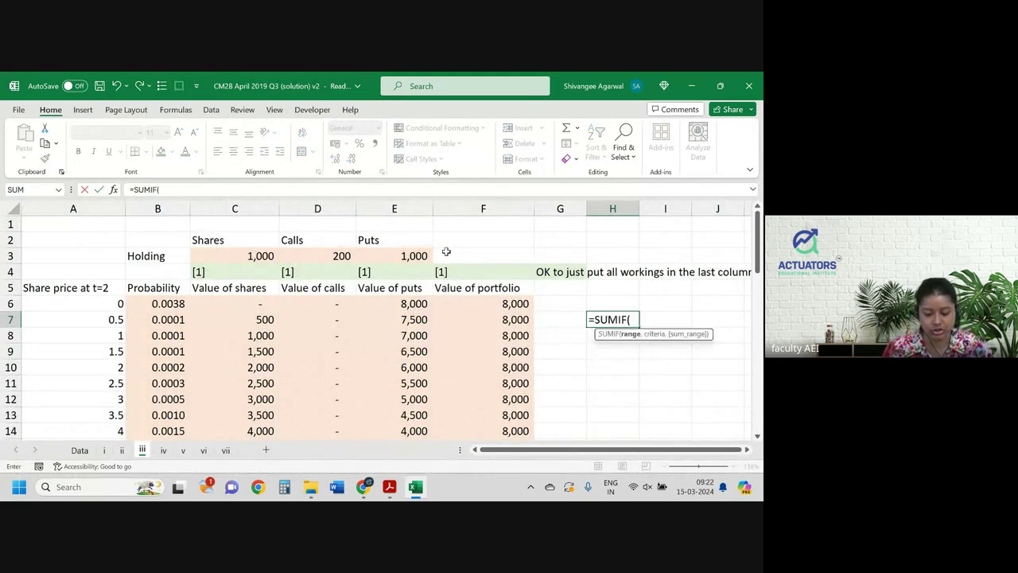
key("Left")
key("Left")
key("Up")
key("ctrl+shift+Down")
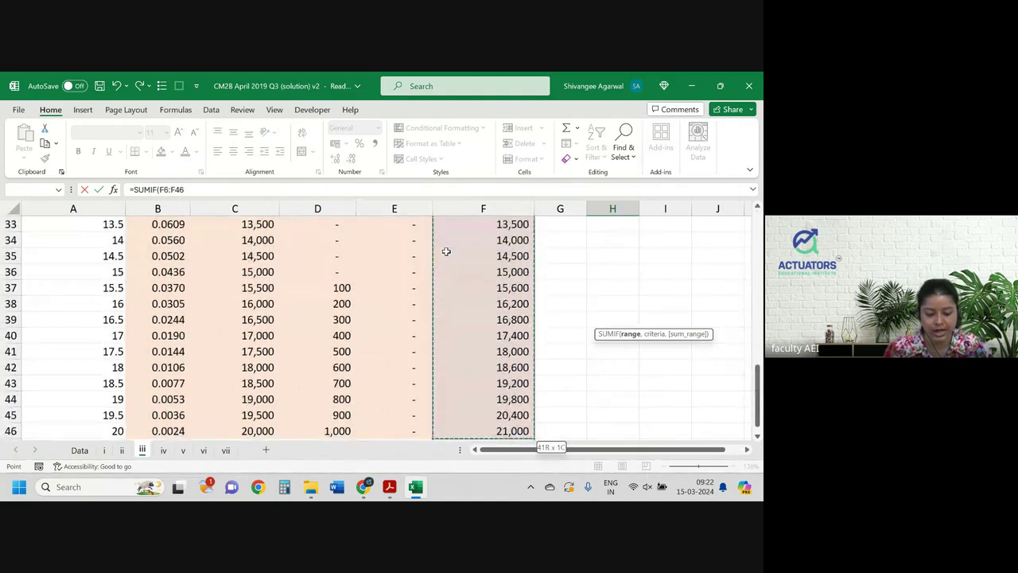
type(",\">=\"&")
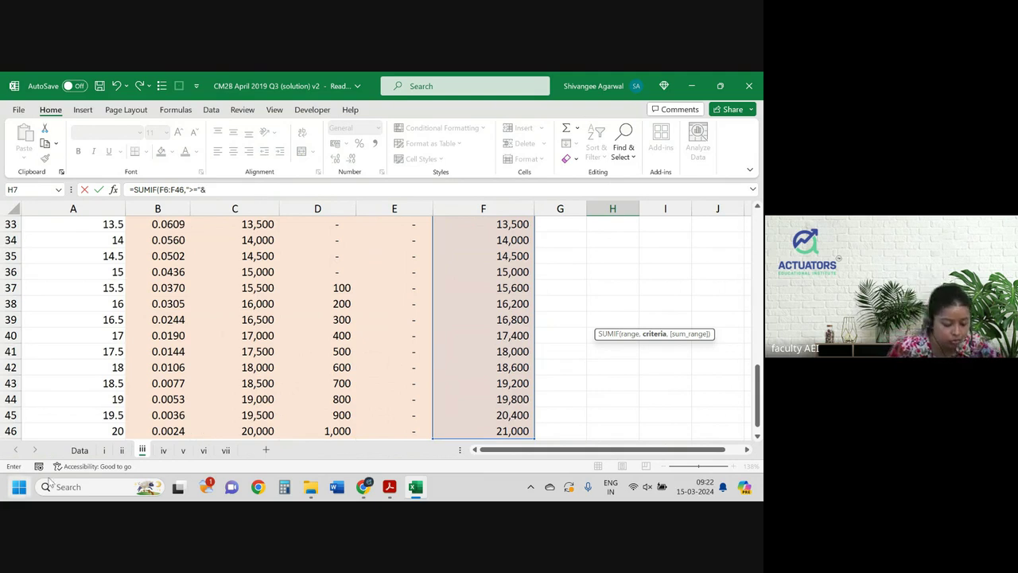
- Complete the SUMIF criterion with the named Loan amount in E9 of the Data sheet
left_click(80, 450)
left_click(283, 327)
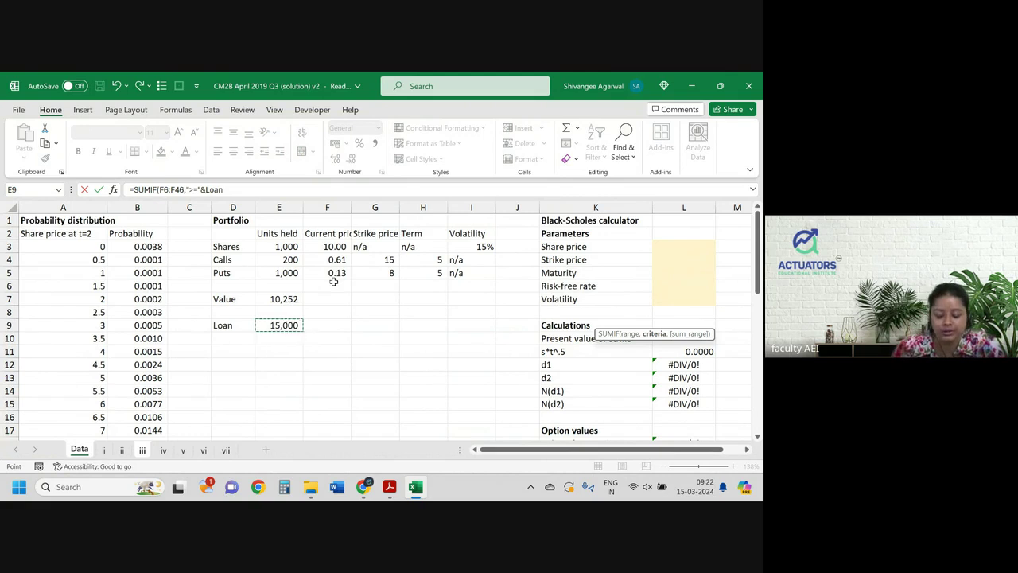
type(",")
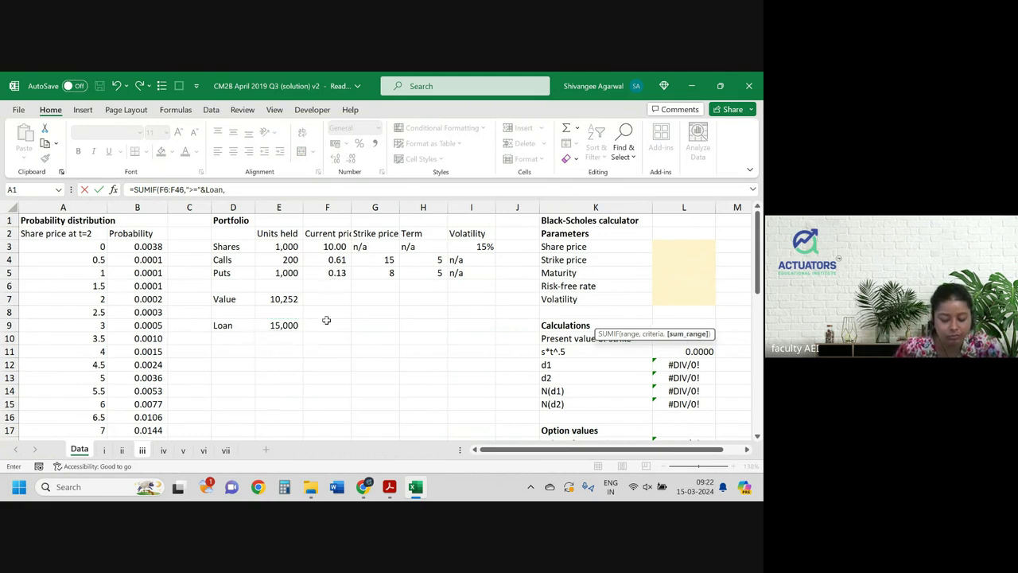
- Finish the SUMIF in H7 with the probabilities B6:B46 on sheet iii as the sum range
left_click(142, 450)
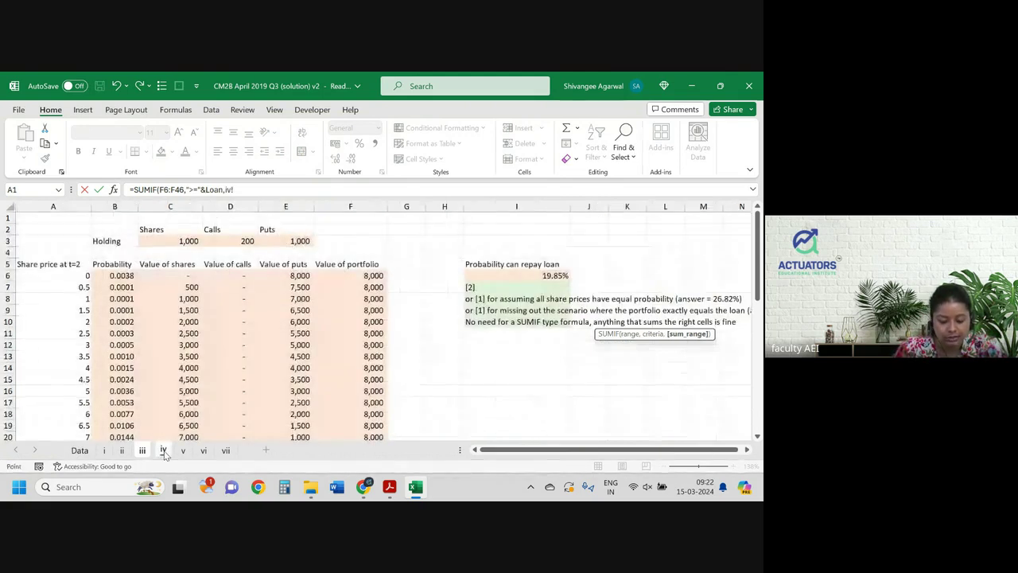
scroll(155, 304, "down", 11)
scroll(176, 302, "up", 1)
scroll(178, 302, "up", 7)
scroll(177, 301, "up", 2)
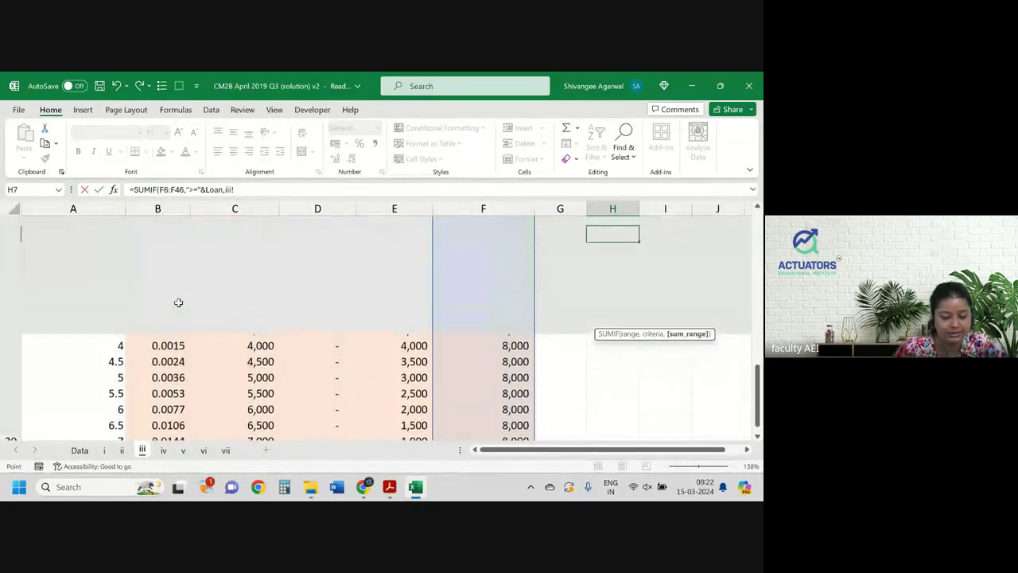
left_click(164, 239)
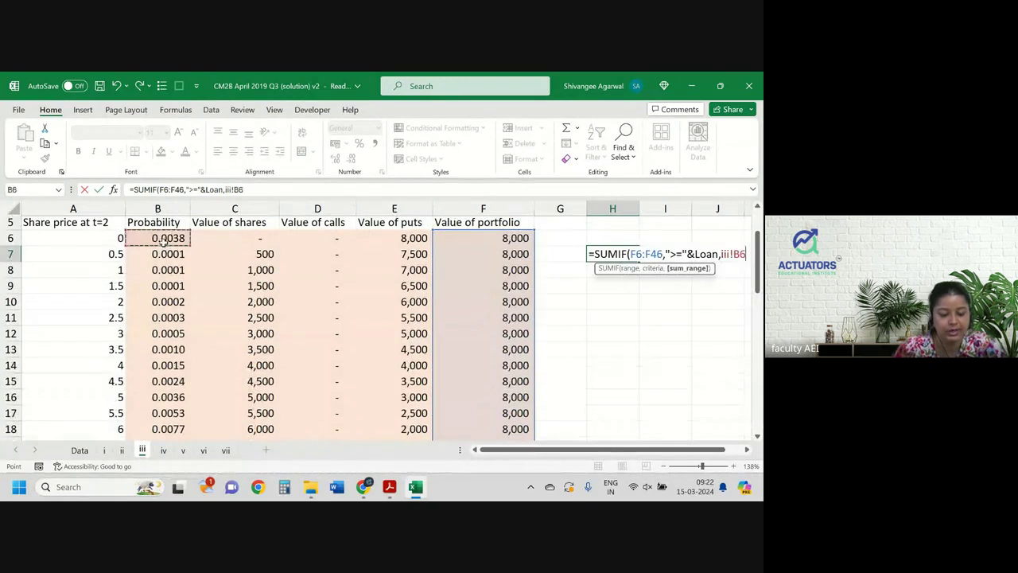
key("ctrl+shift+Down")
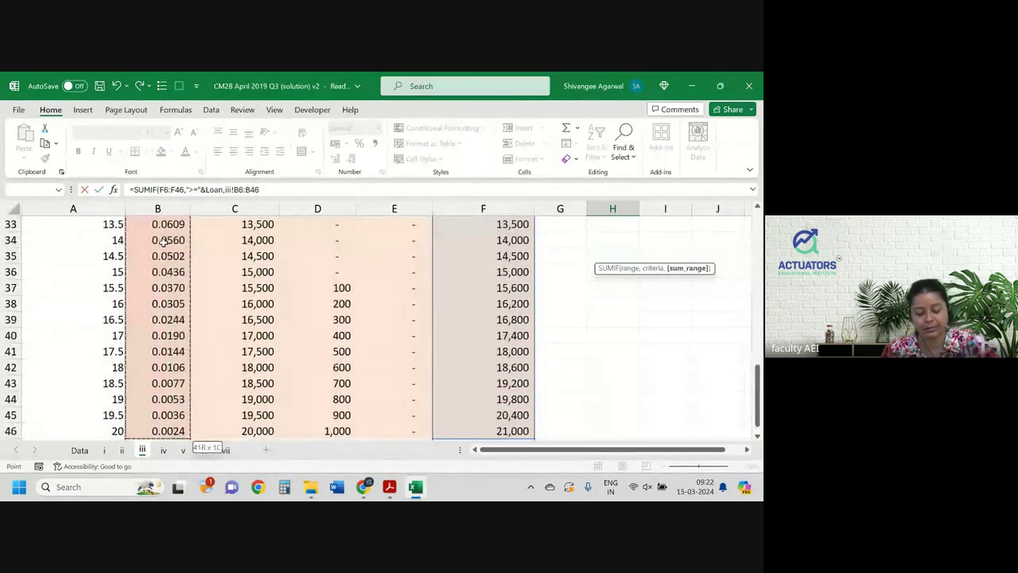
key("ctrl+Return")
scroll(163, 242, "up", 2)
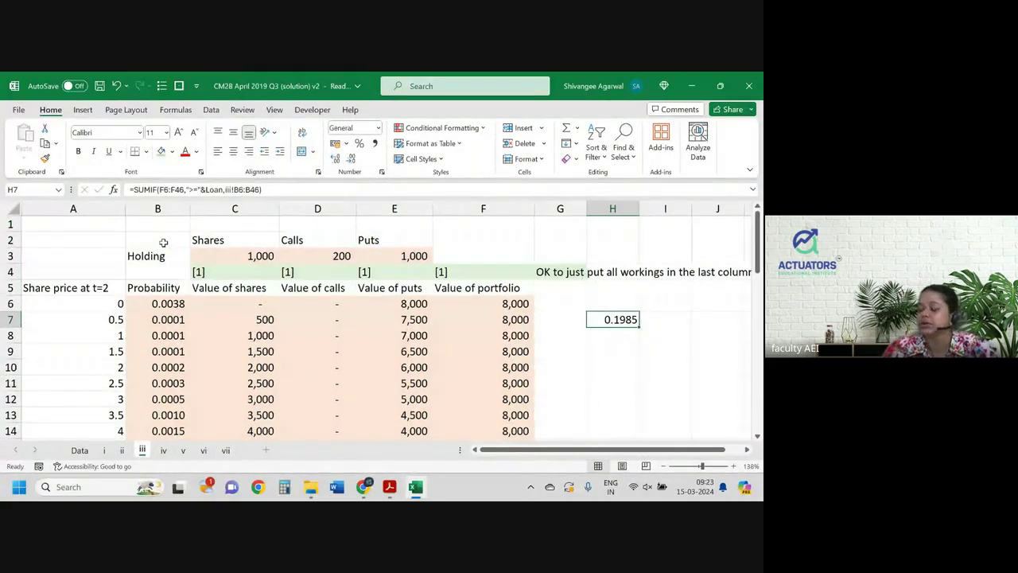
- Format the SUMIF result in H7 as a percentage with two decimal places and review its formula
left_click(359, 143)
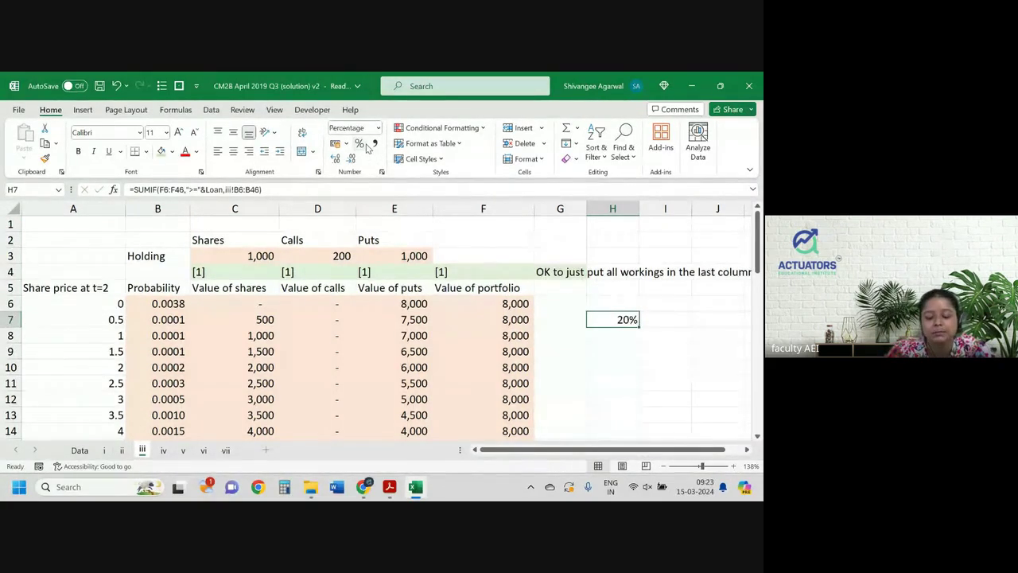
left_click(335, 158)
left_click(335, 158)
key("Up")
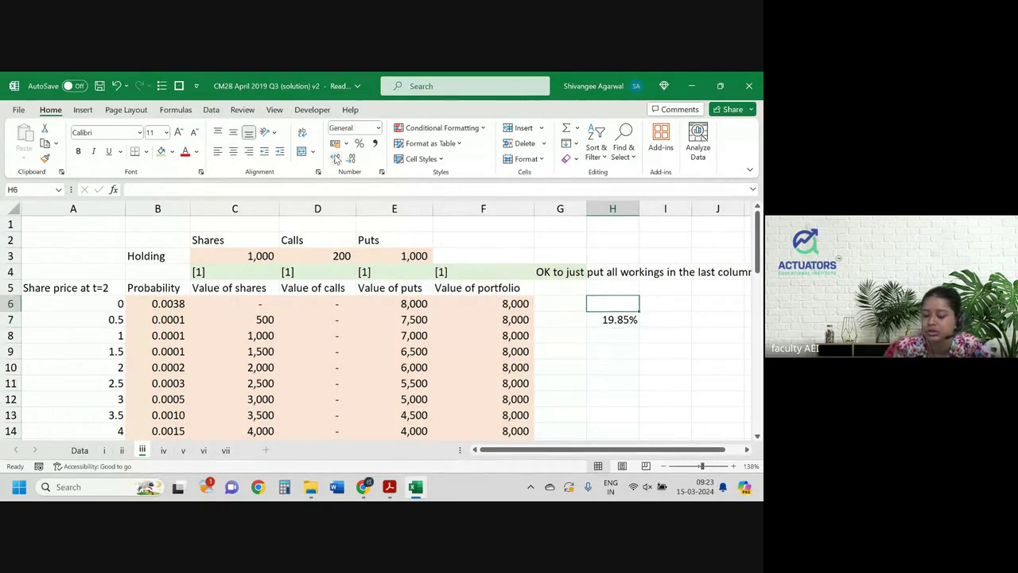
key("Down")
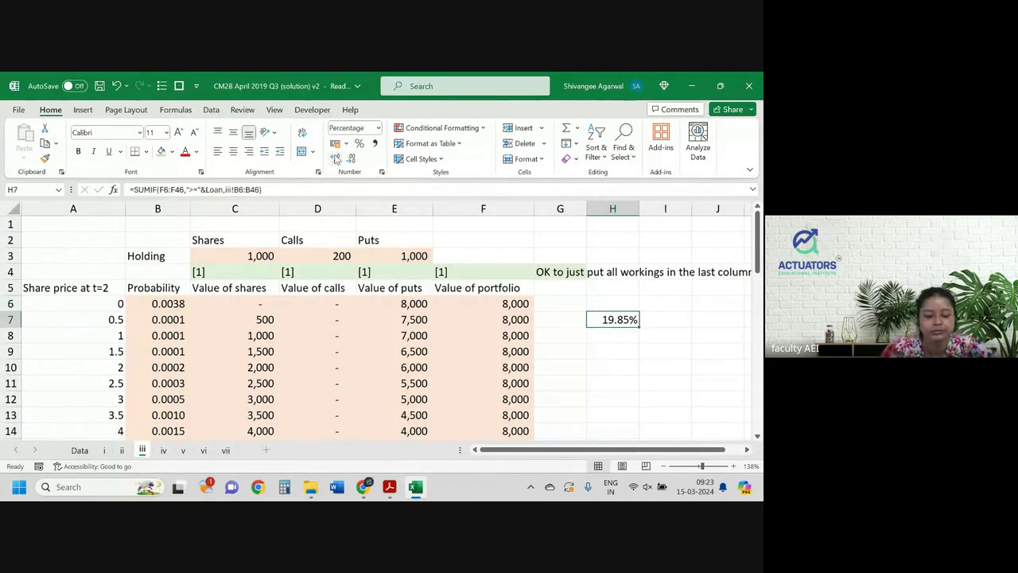
double_click(637, 318)
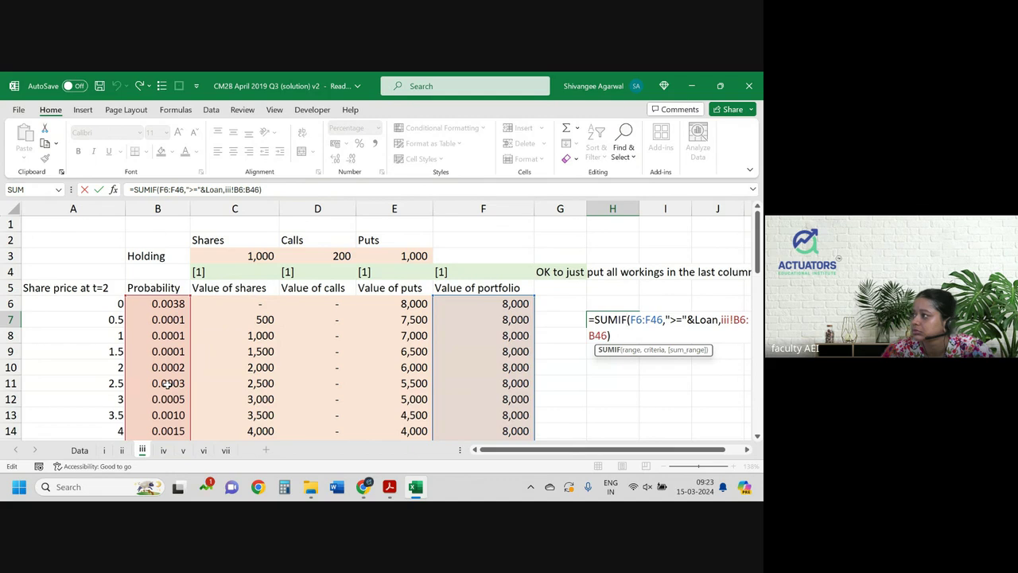
key("Return")
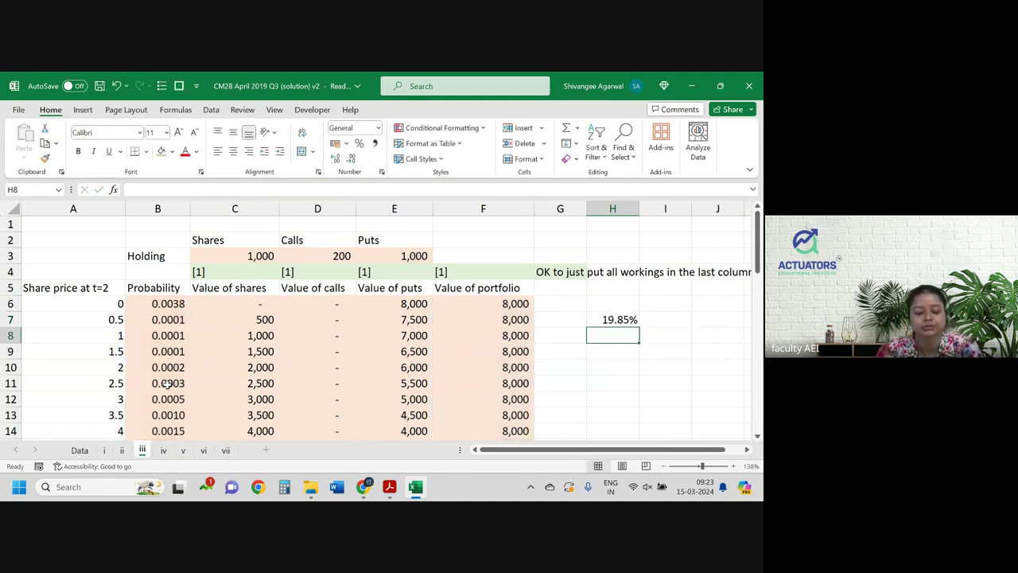
- Switch to the exam paper and read part (v), marking the words "expected shortfall relative to the loan repayment"
key("alt+Tab")
scroll(310, 295, "down", 2)
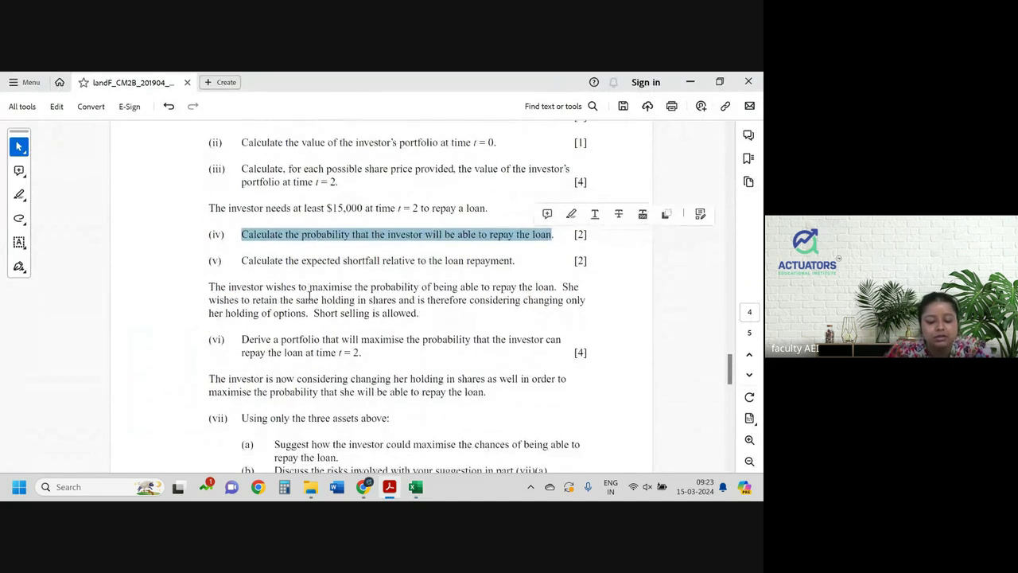
left_click_drag(301, 240, 511, 241)
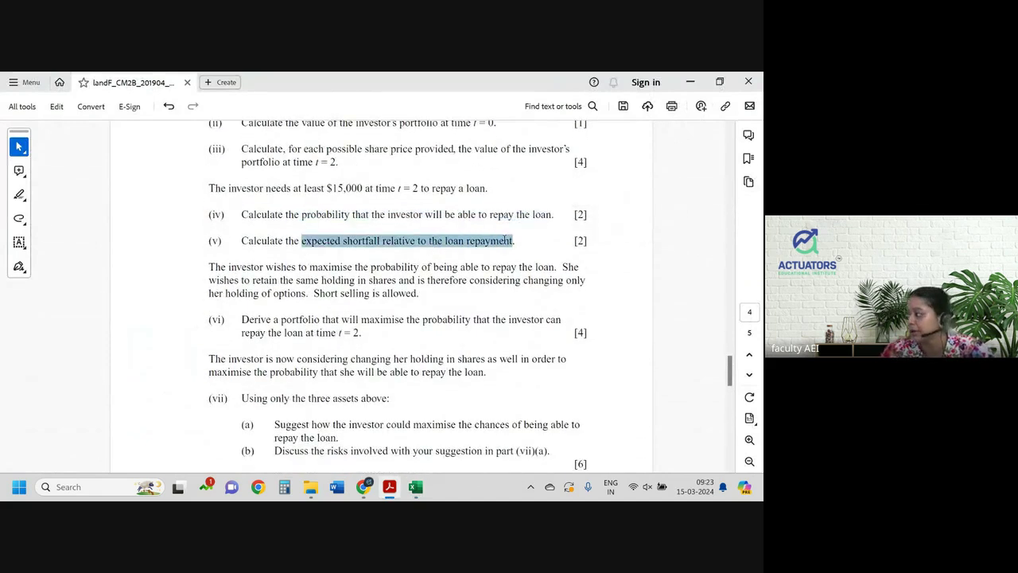
- Return to the workbook and enter the label "Probability" in I7 of sheet iii
key("alt+Tab")
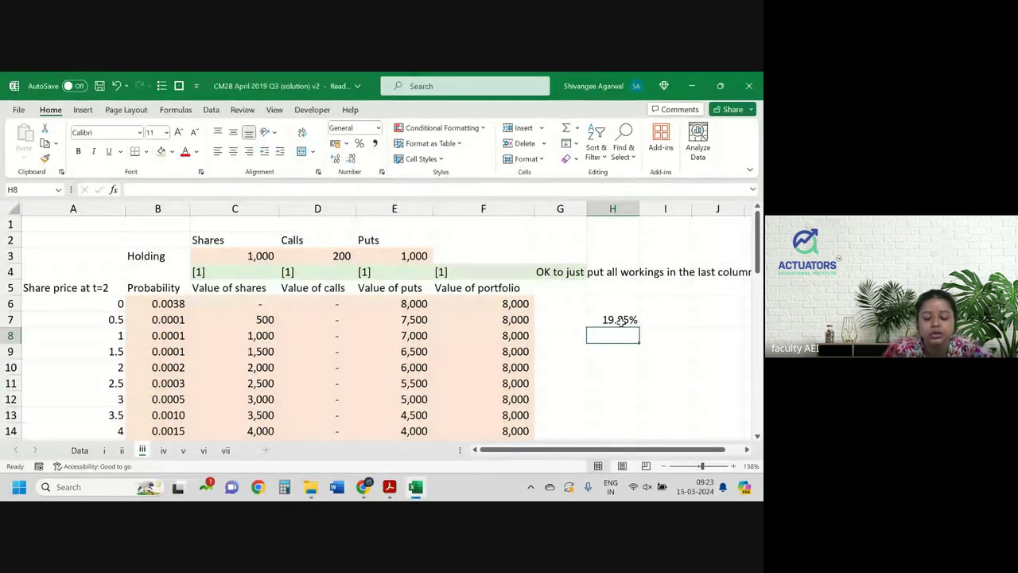
left_click(652, 321)
type("Proba")
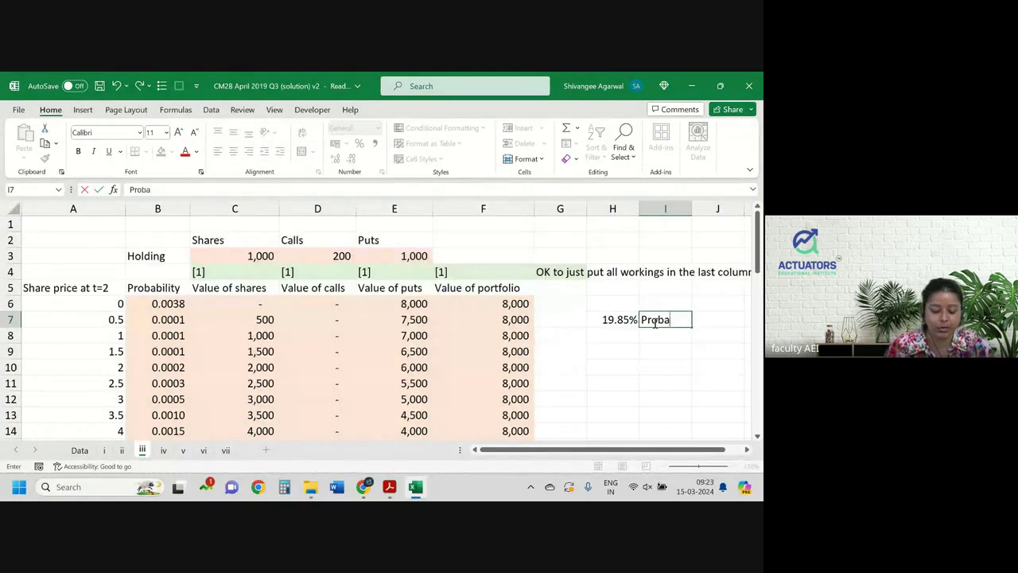
type("bility")
key("Return")
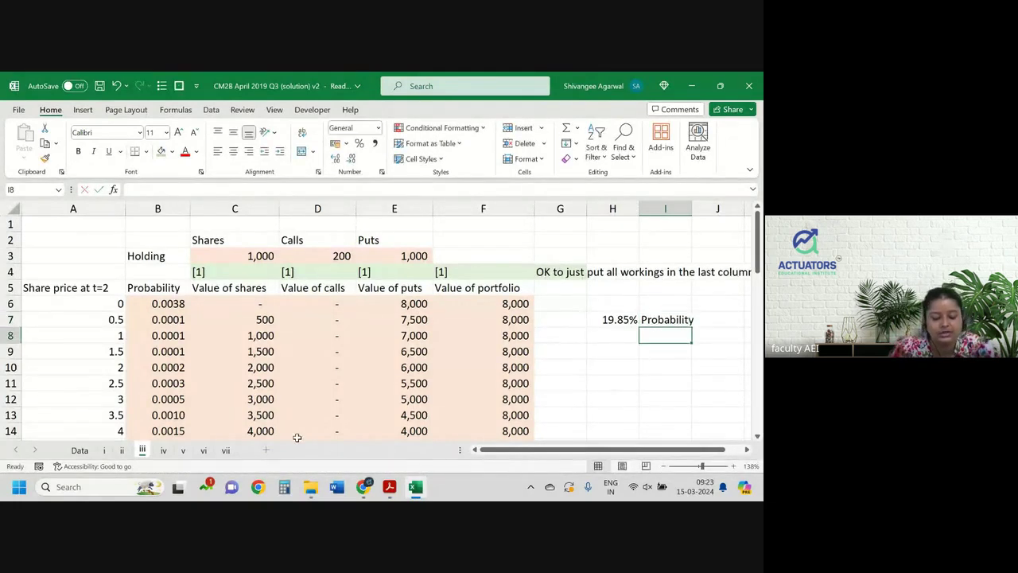
- Look at the solution on sheet iv, then highlight H7 on sheet iii with the light green fill
left_click(163, 451)
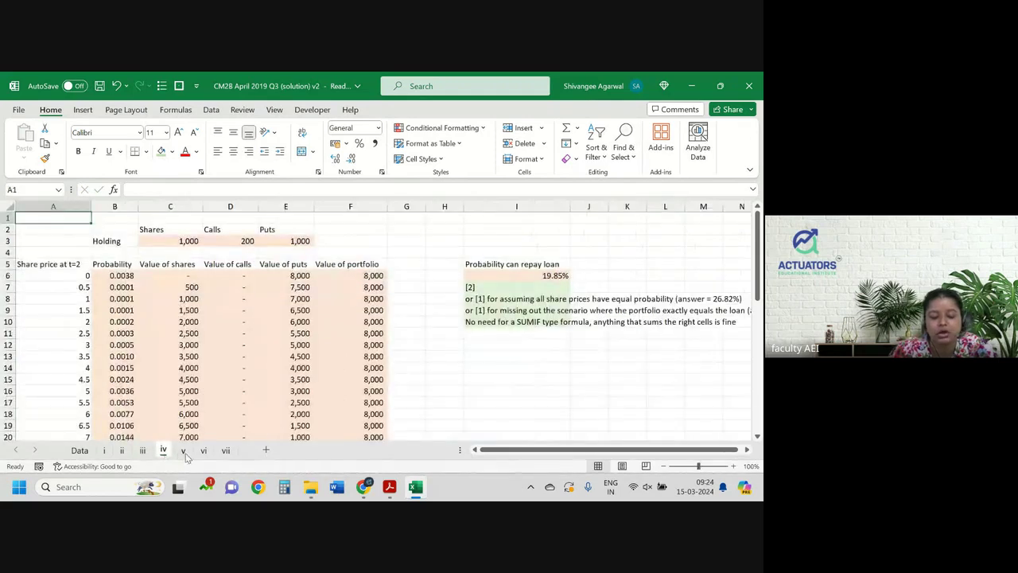
left_click(143, 450)
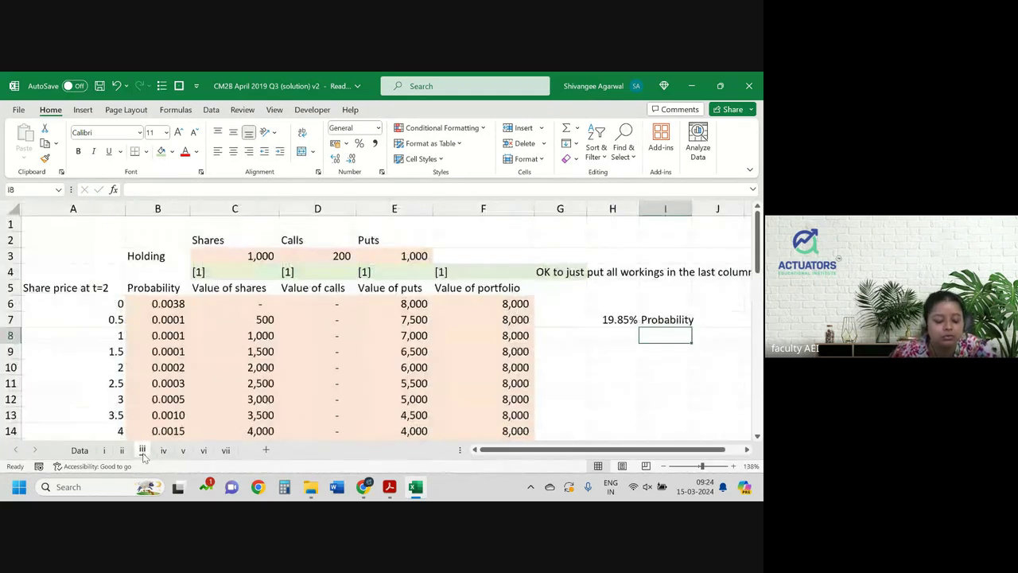
left_click(614, 324)
left_click(161, 151)
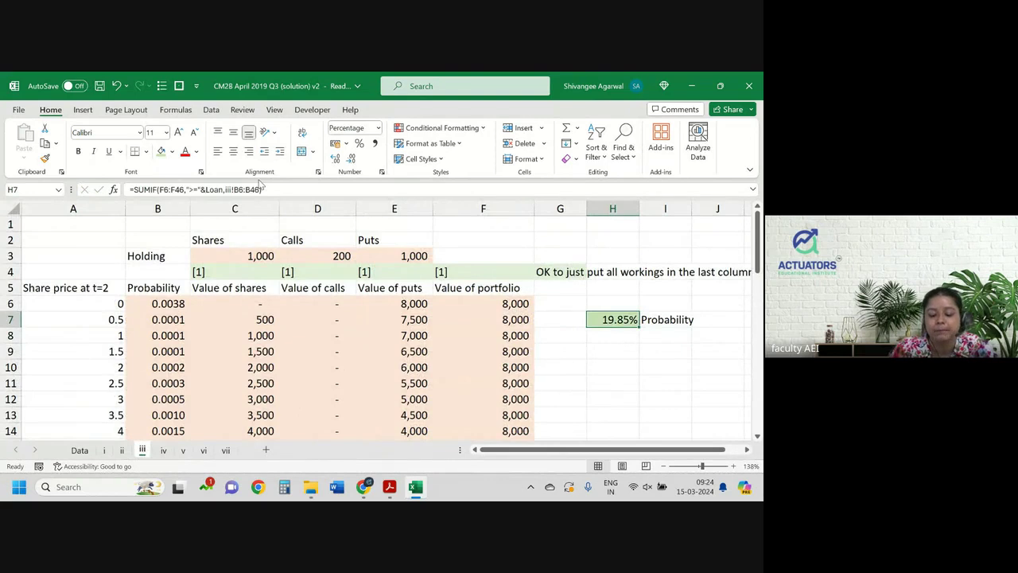
key("Down")
key("Down")
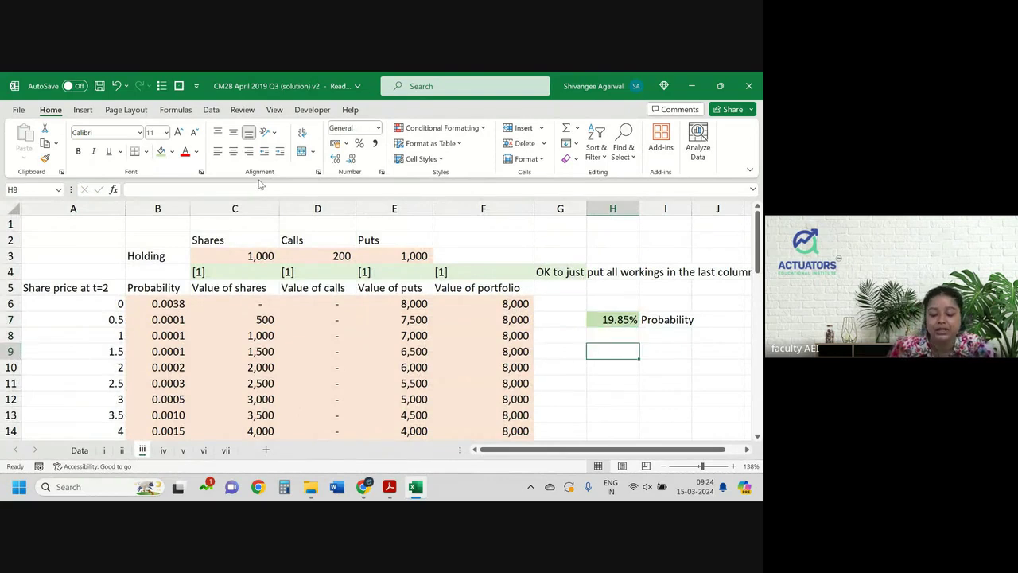
- Insert a blank column before column H on sheet iii
scroll(534, 223, "down", 2, "ctrl")
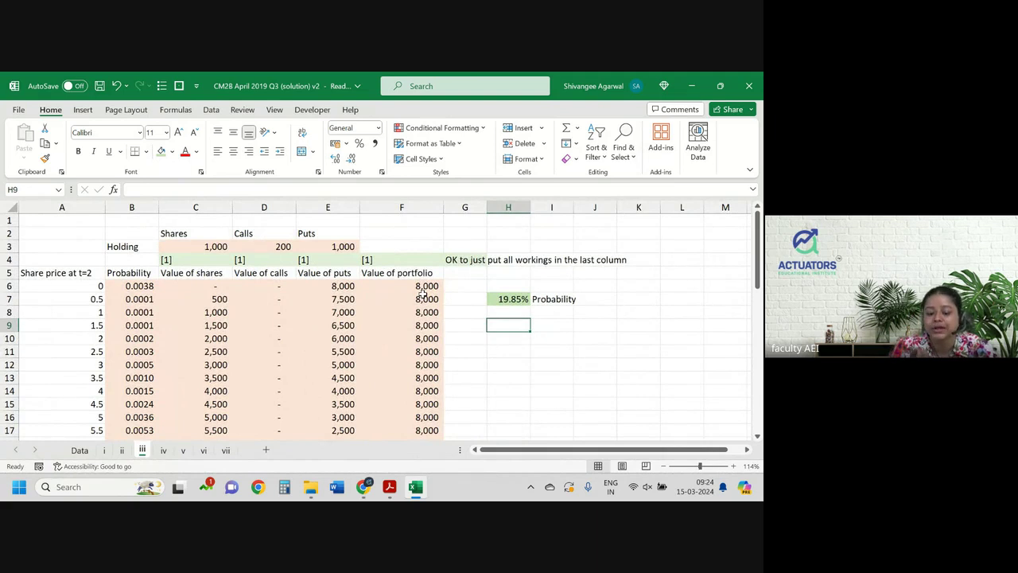
left_click(509, 207)
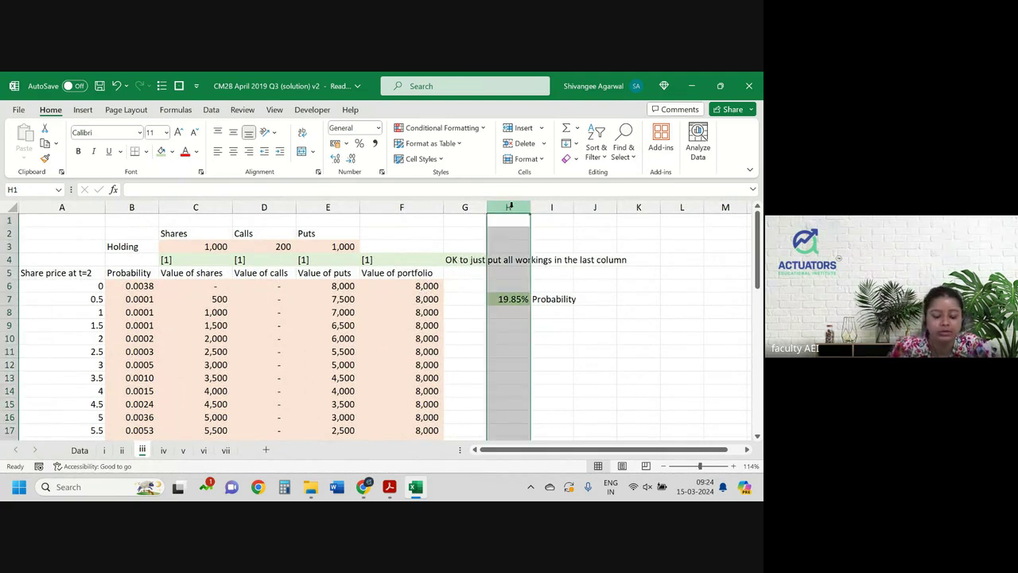
key("ctrl+shift+plus")
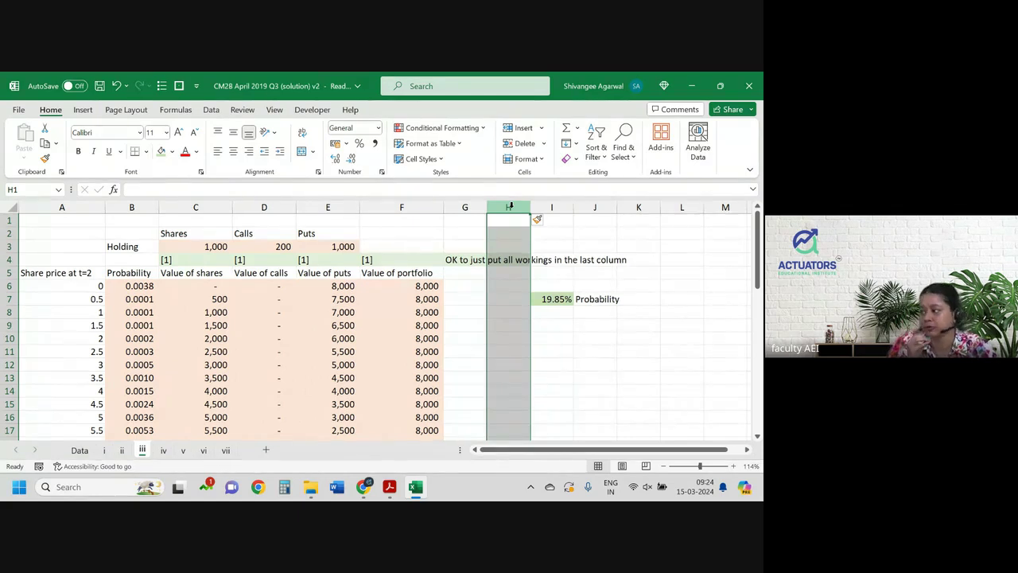
- Review the portfolio values in column F and add the heading "Shortfall" in G5
left_click(482, 288)
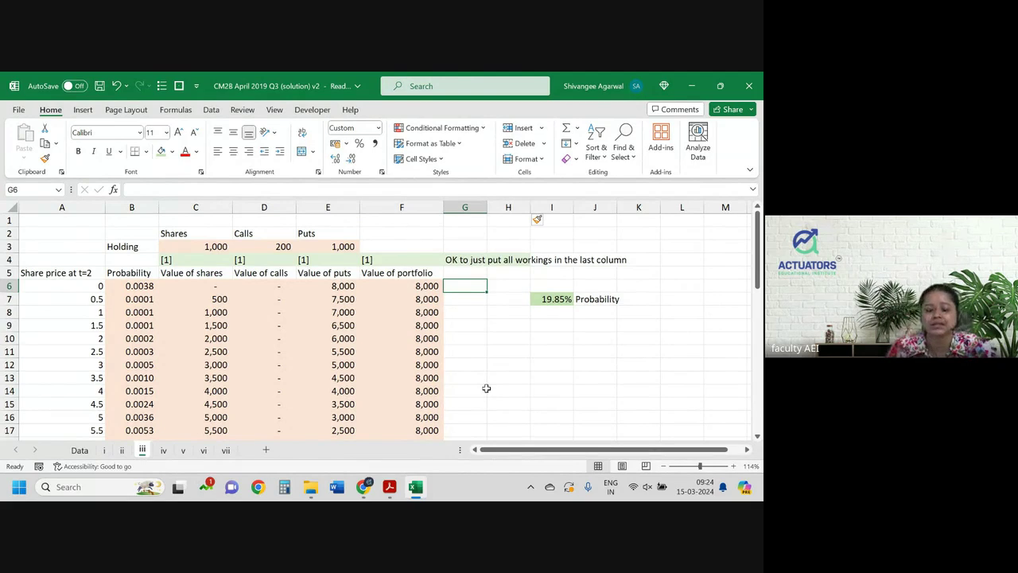
left_click_drag(421, 312, 422, 377)
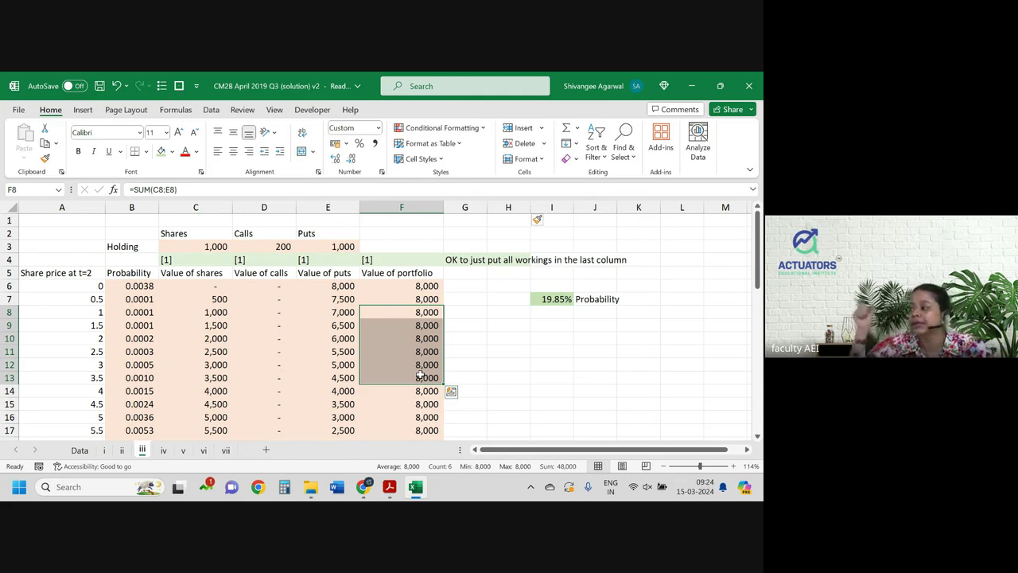
left_click(470, 273)
type("Shi")
type("ortfall")
key("Return")
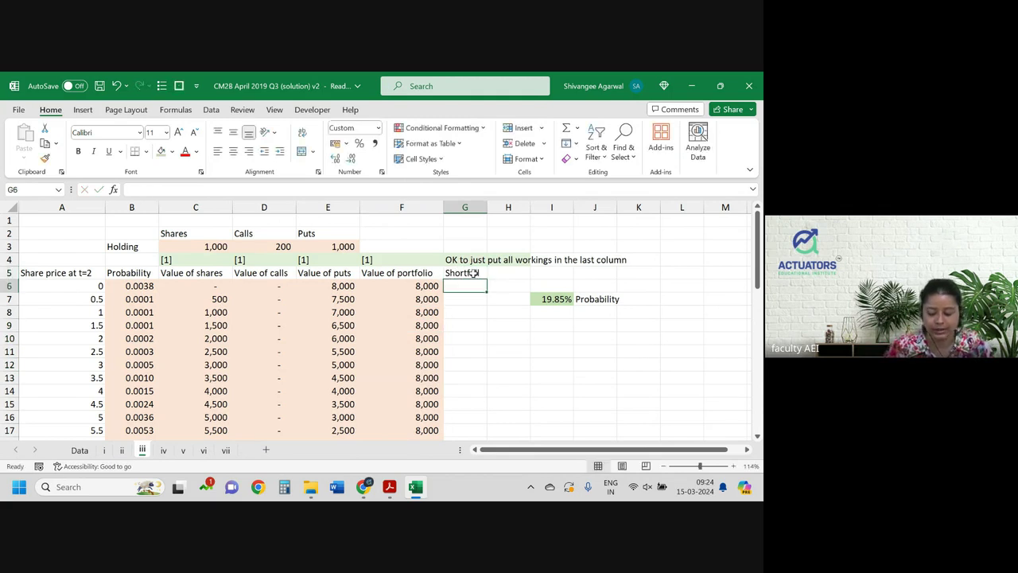
- Enter =Loan-F6 in G6 as the shortfall for the first share price
type("=loa")
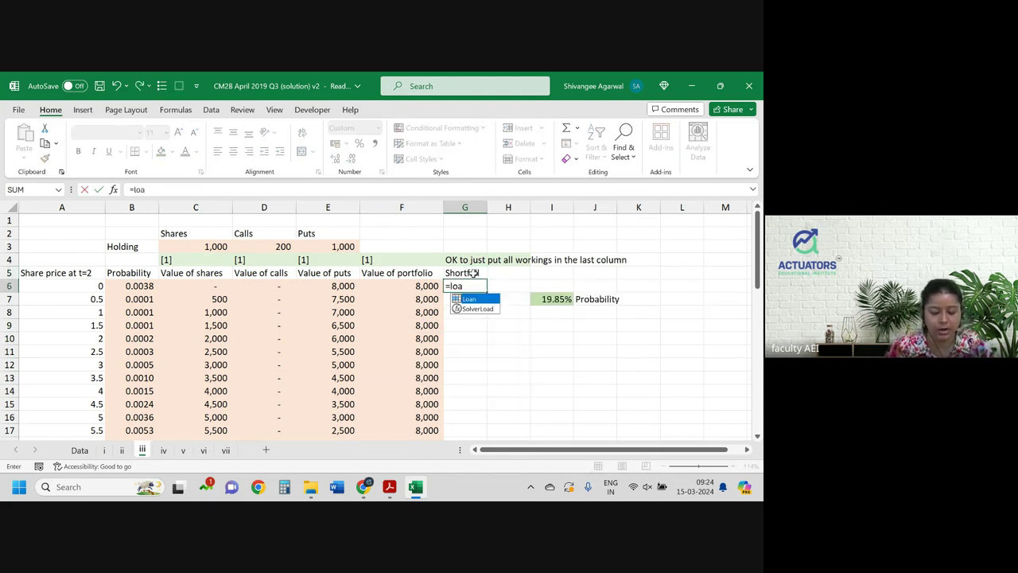
key("Escape")
type("=ll")
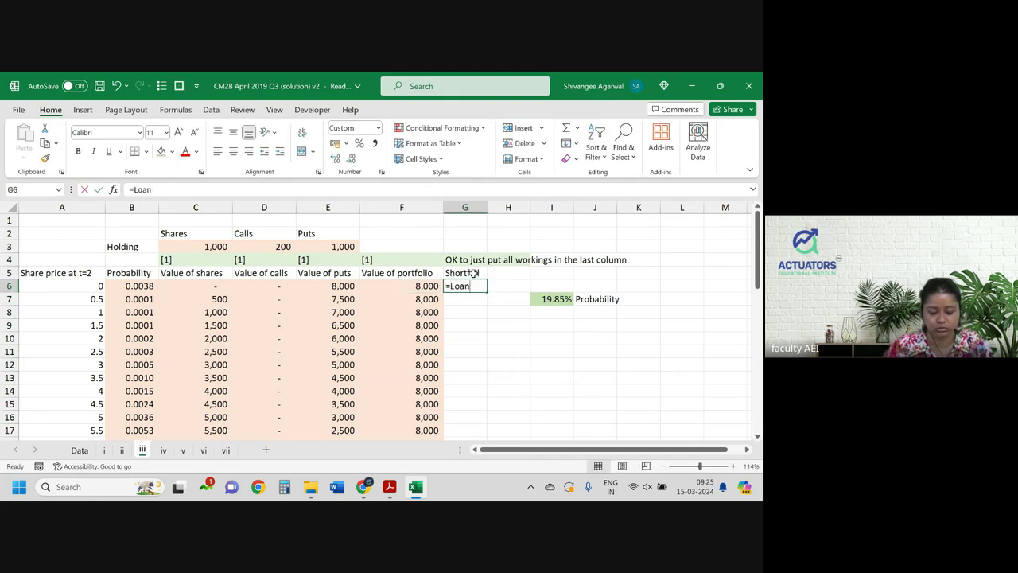
type("oa")
key("BackSpace")
key("BackSpace")
key("BackSpace")
type("oa")
key("Tab")
type("-F6")
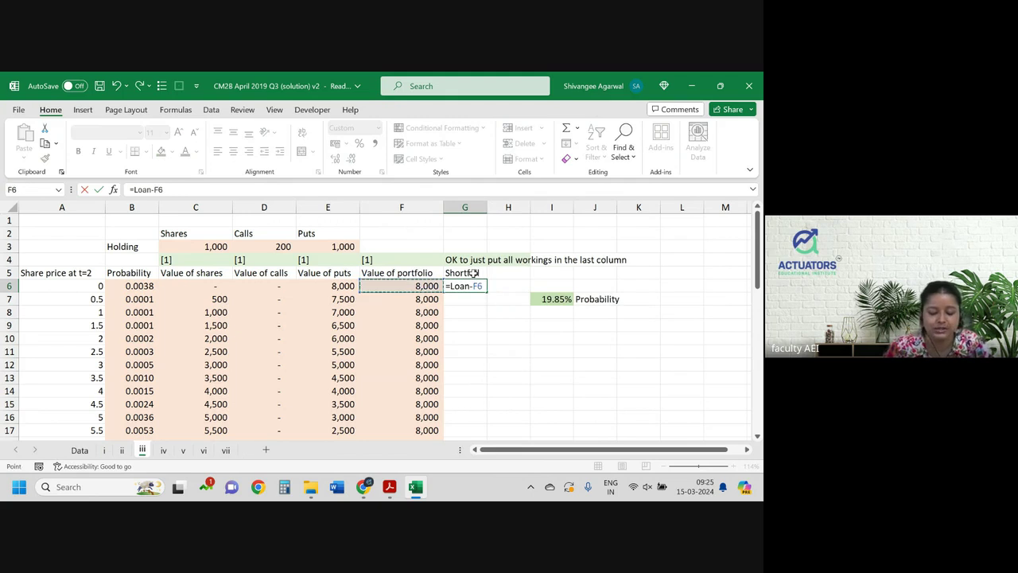
key("Return")
- Check the higher portfolio values and change the shortfall formula in G6 to =MAX(Loan-F6,0)
left_click(478, 284)
scroll(477, 285, "down", 8)
scroll(478, 284, "up", 3)
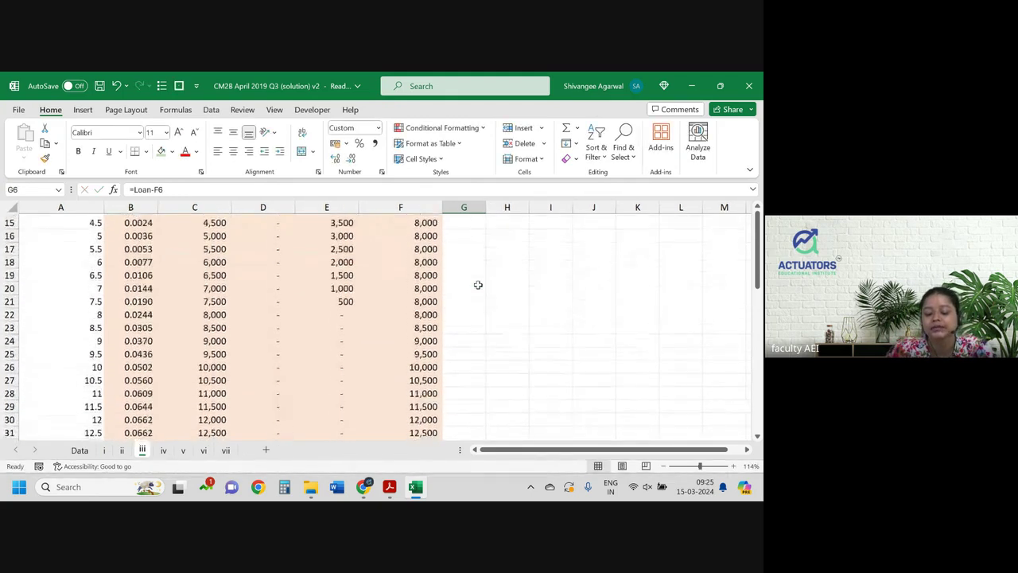
scroll(478, 284, "up", 5)
key("F2")
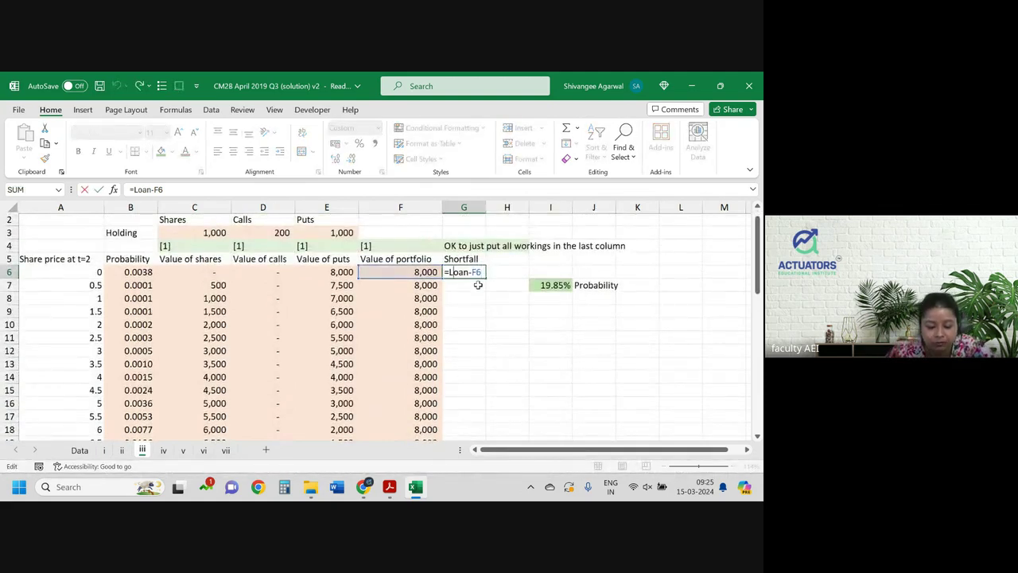
key("Home")
key("Right")
type("max(")
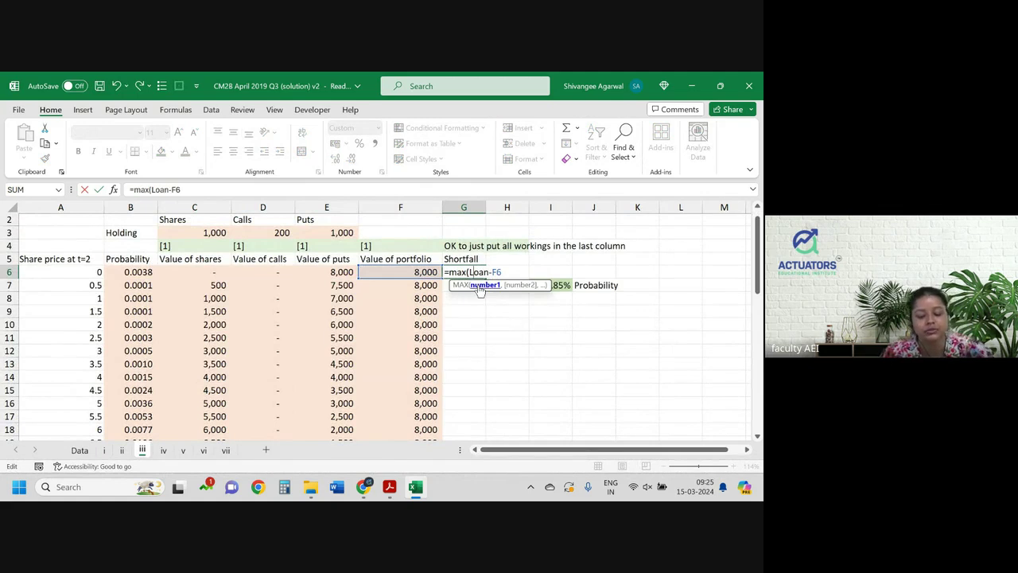
key("End")
type(",0")
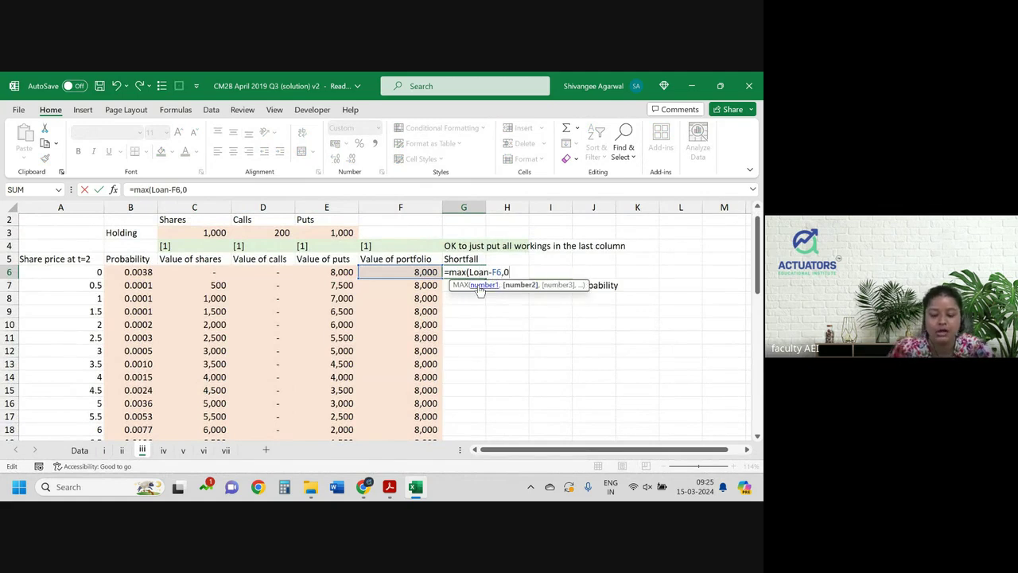
key("Return")
- Fill the shortfall formula from G6 down to G46 and check the column
left_click(475, 274)
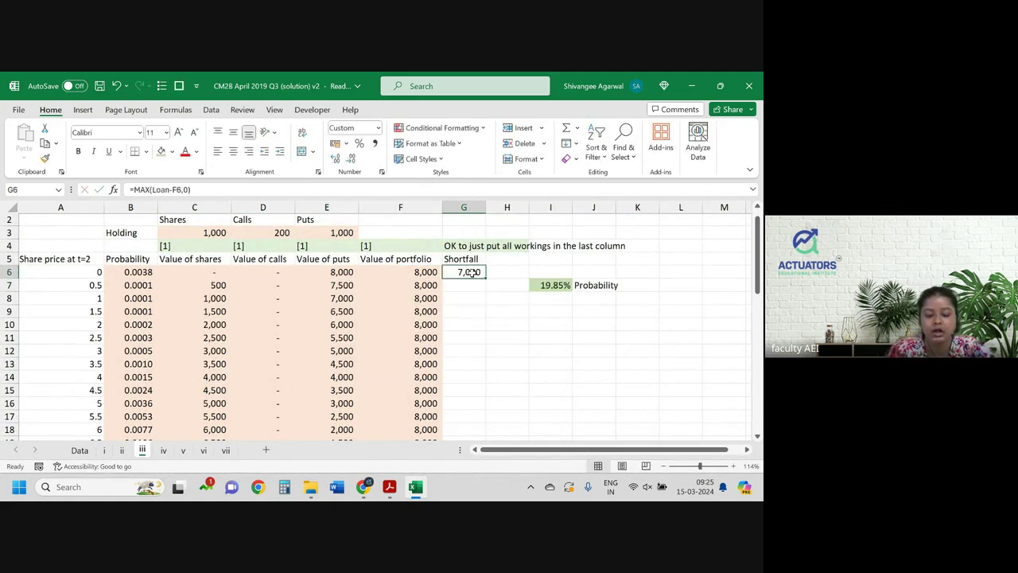
double_click(485, 279)
scroll(485, 279, "down", 10)
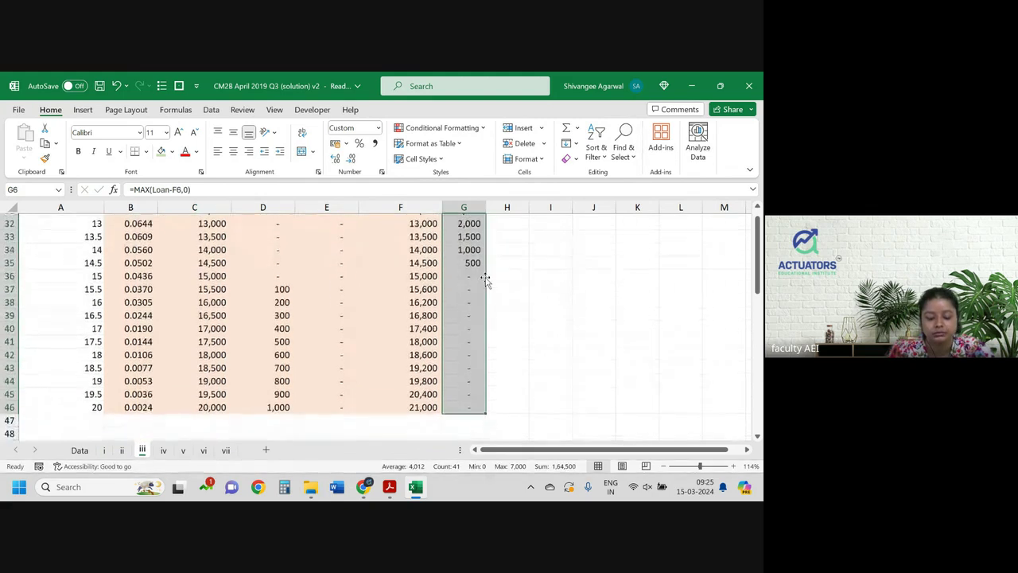
scroll(471, 380, "up", 8)
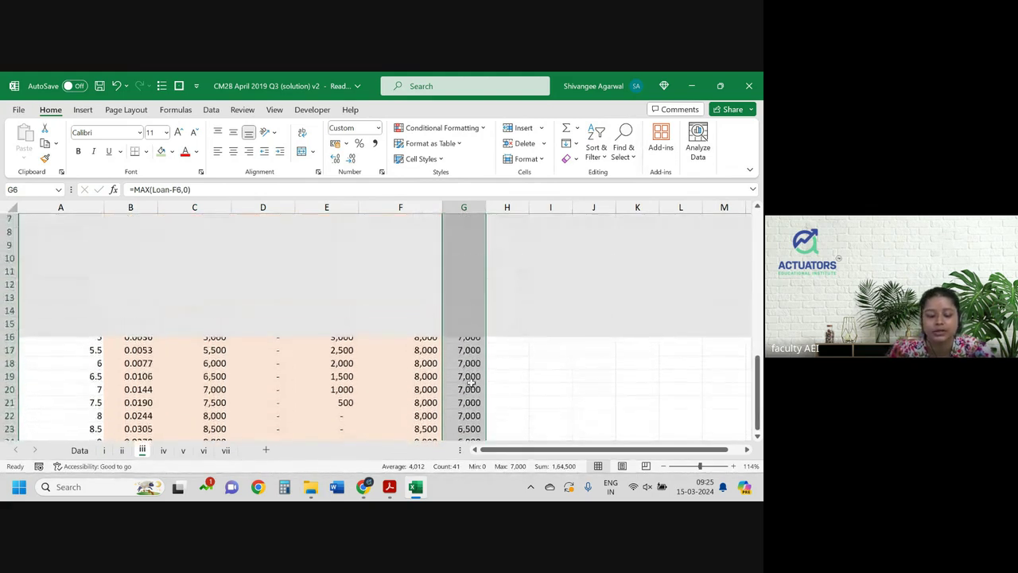
- Shade the shortfall values in G6:G46 with the light orange fill used for the other calculation columns
scroll(471, 385, "up", 2)
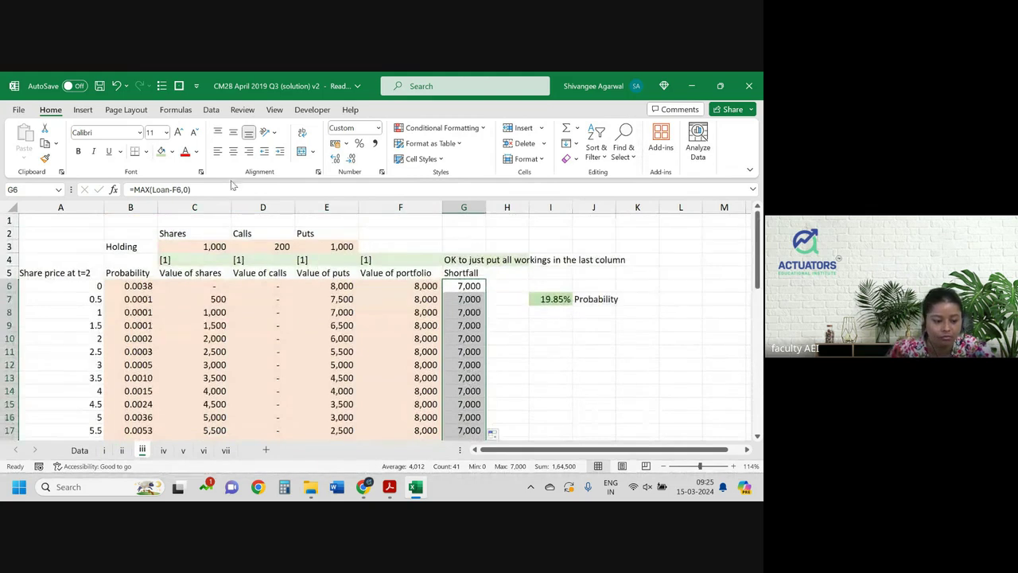
left_click(171, 151)
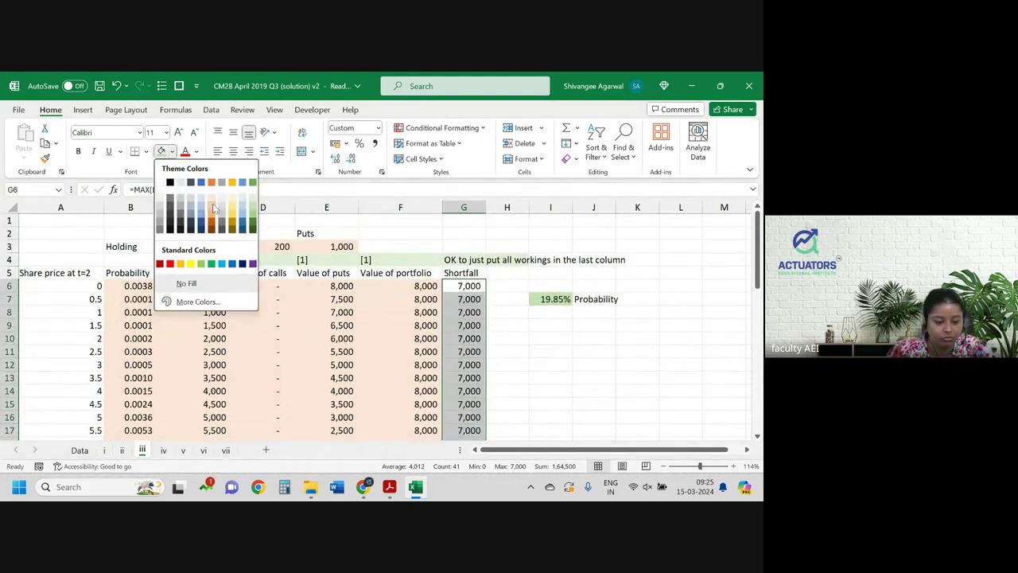
left_click(208, 212)
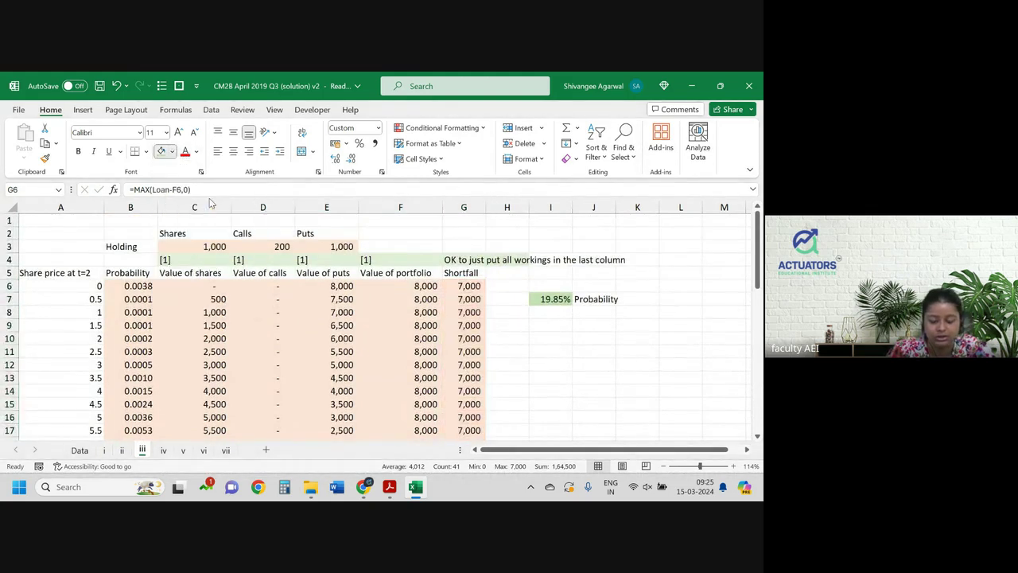
- Enter =SUMPRODUCT(G6:G46,B6:B46) in I9 to calculate the expected shortfall from the shortfalls and probabilities
left_click(556, 323)
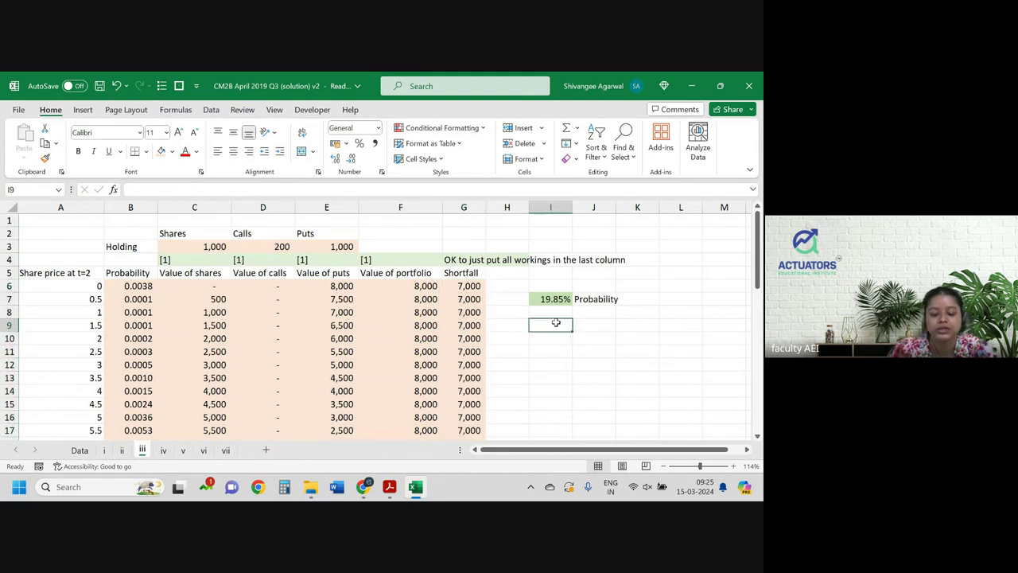
type("=")
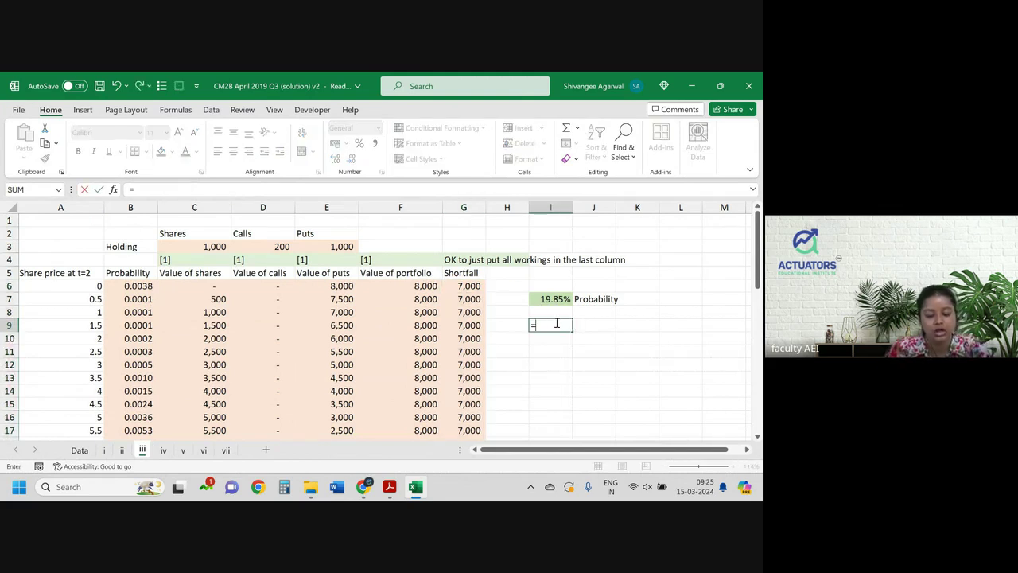
type("su")
key("Down")
key("Down")
key("Down")
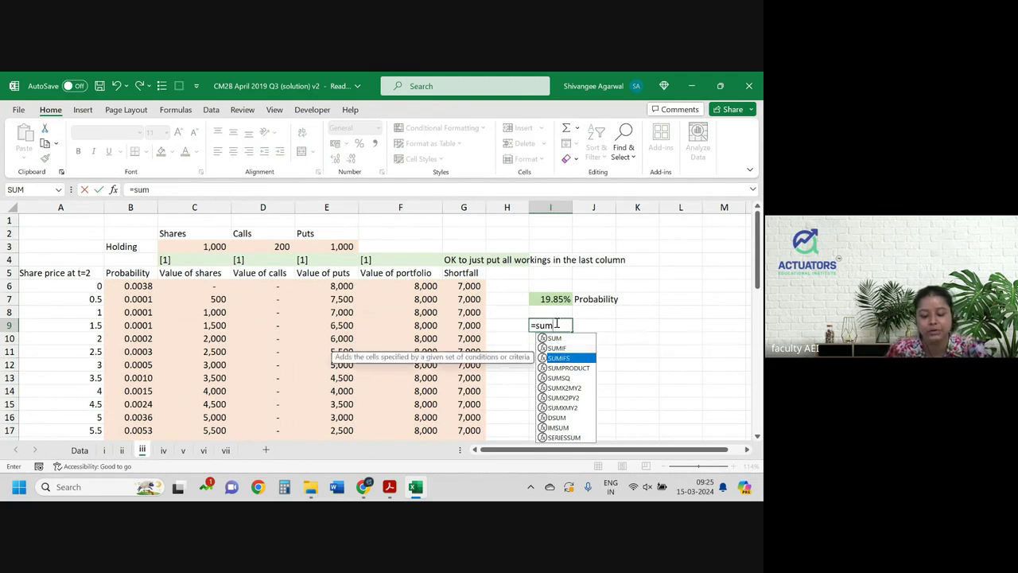
key("Tab")
key("Left")
key("Left")
key("Up")
key("Up")
key("Up")
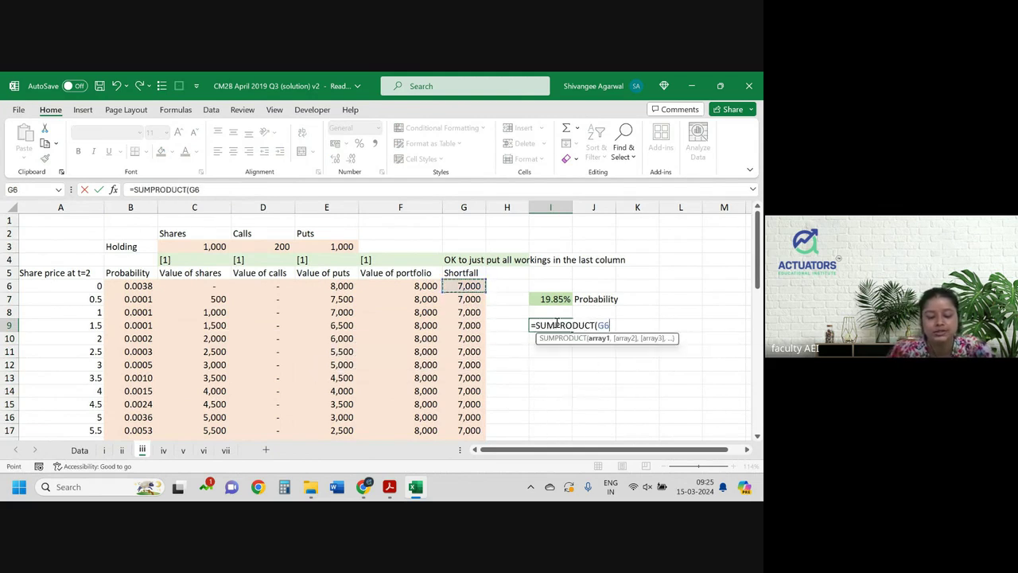
key("ctrl+shift+Down")
type(",")
key("Up")
key("Up")
key("Up")
key("Up")
key("Up")
key("Up")
key("Up")
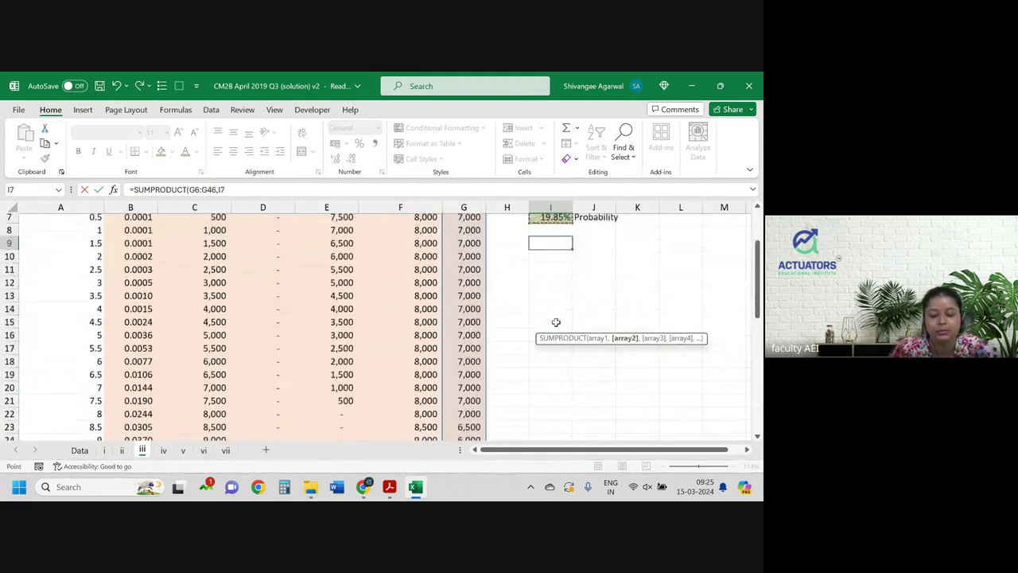
key("Down")
key("Down")
key("Down")
key("Down")
key("Down")
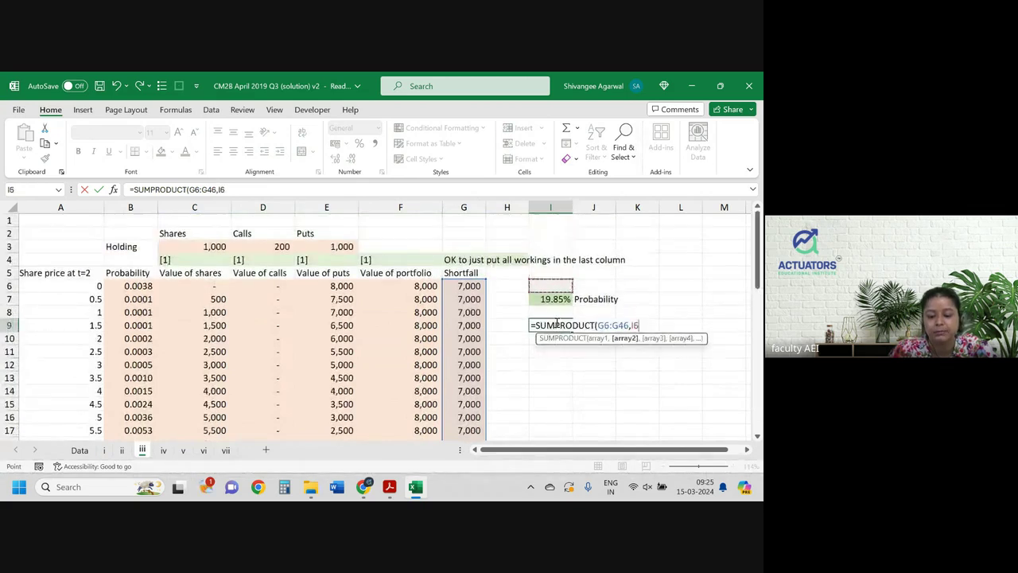
key("Left")
key("Left")
key("Left")
key("Left")
key("Left")
key("Left")
key("Left")
key("Up")
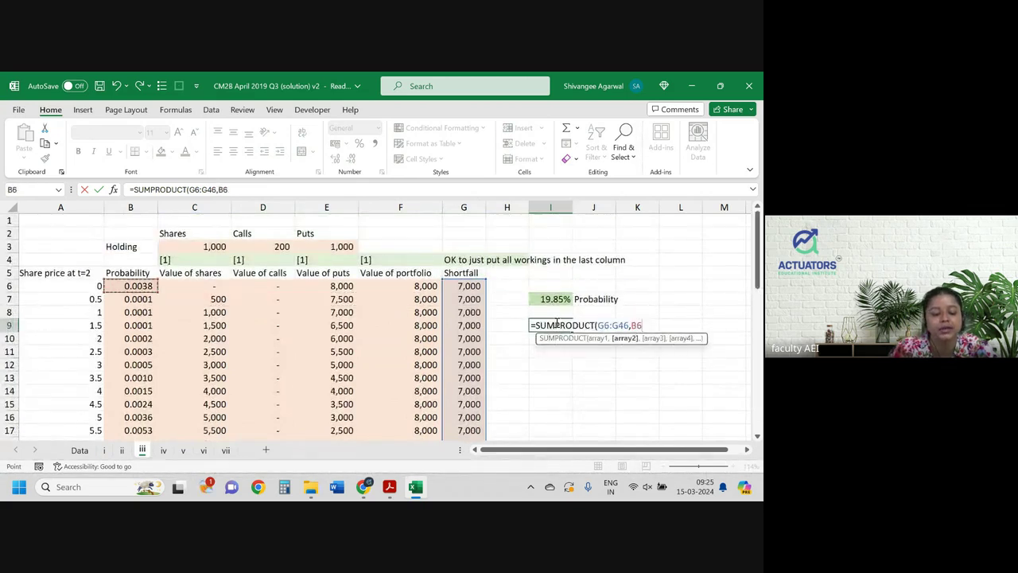
key("ctrl+shift+Down")
key("Return")
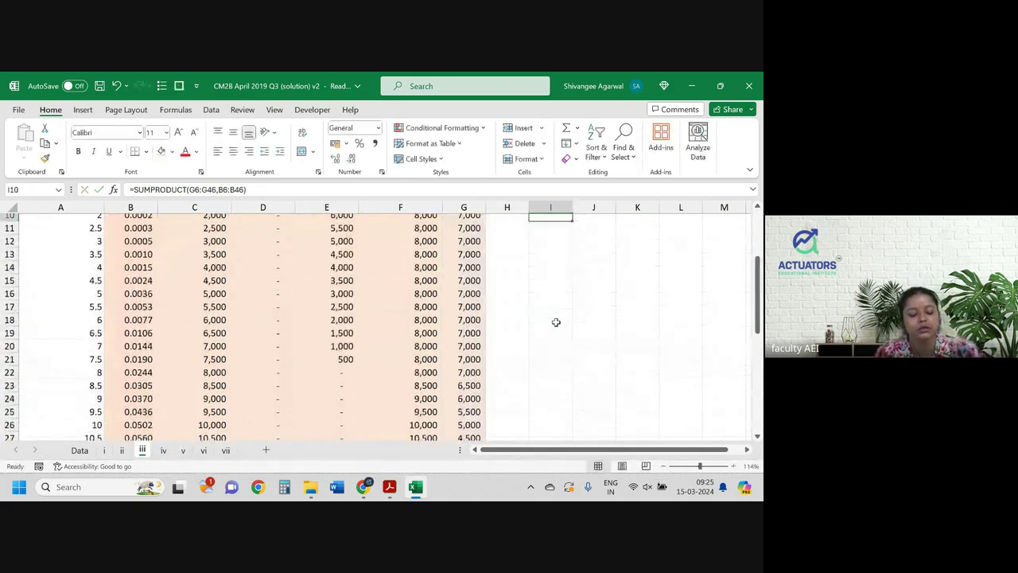
- Format the expected shortfall result in I9 to two decimal places
key("Up")
key("Page_Up")
key("Down")
key("Down")
key("Down")
key("Down")
key("Down")
key("Down")
key("Down")
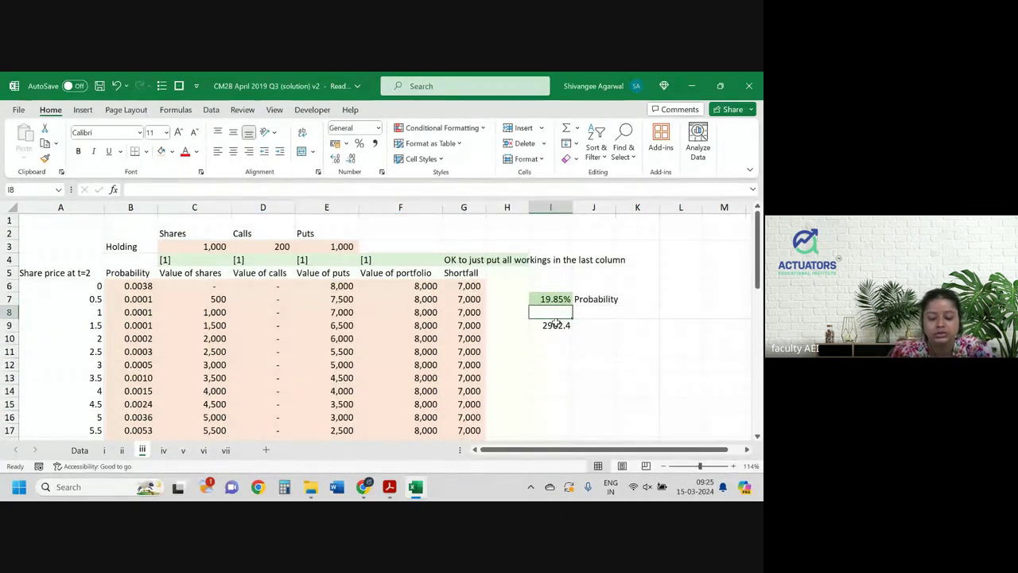
key("Down")
left_click(336, 159)
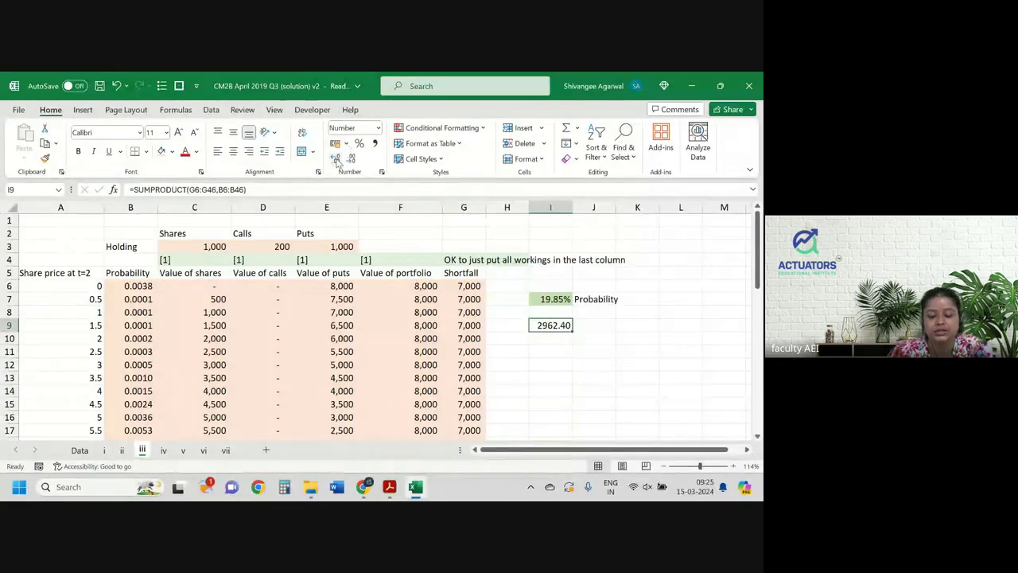
- Label the result by entering "Expected Shortfall" in J9
key("Right")
type("Expecte")
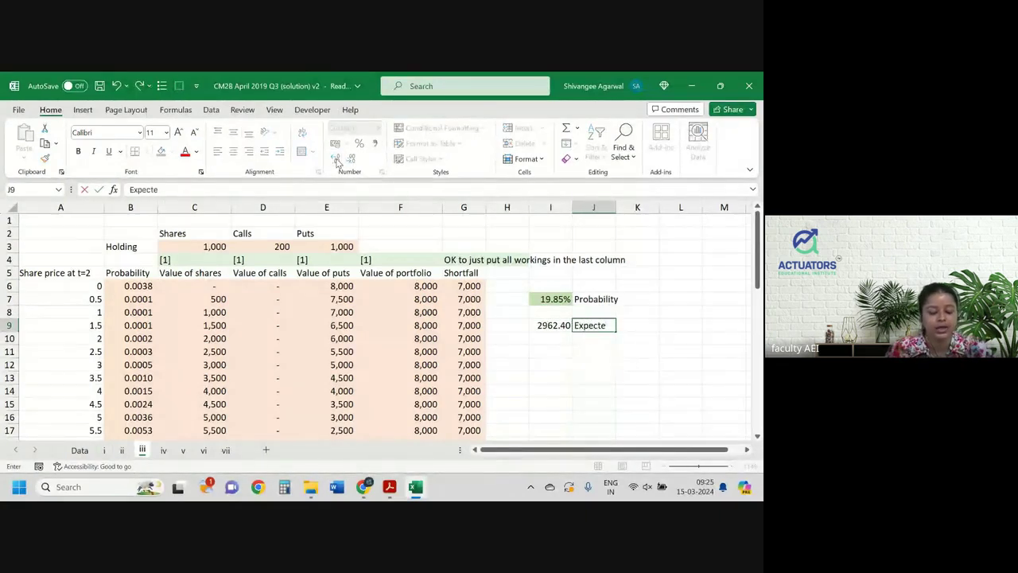
type("d Shortfall")
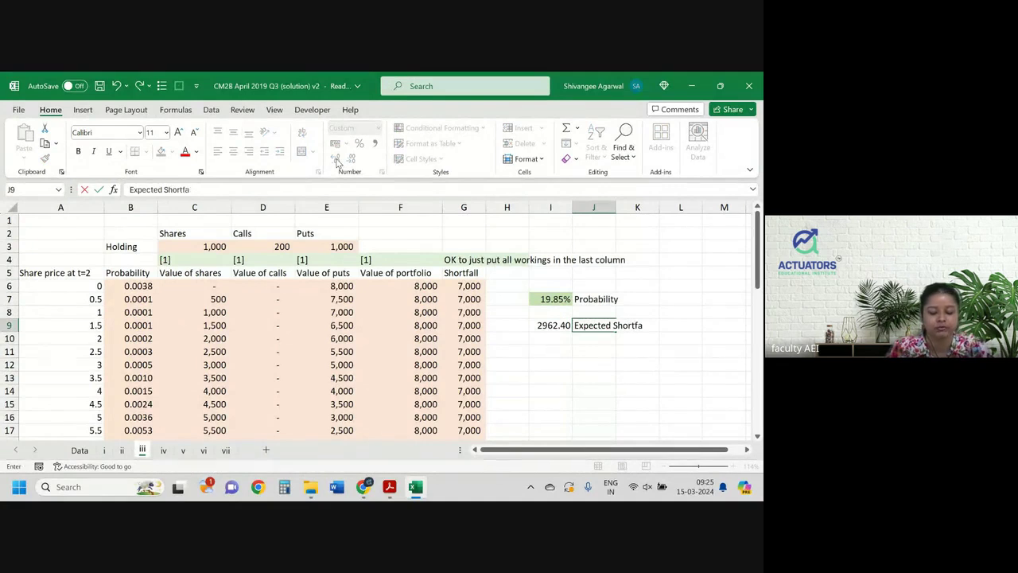
key("Return")
- Shade the expected shortfall result in I9 light green, matching the probability result in I7
key("Up")
key("Left")
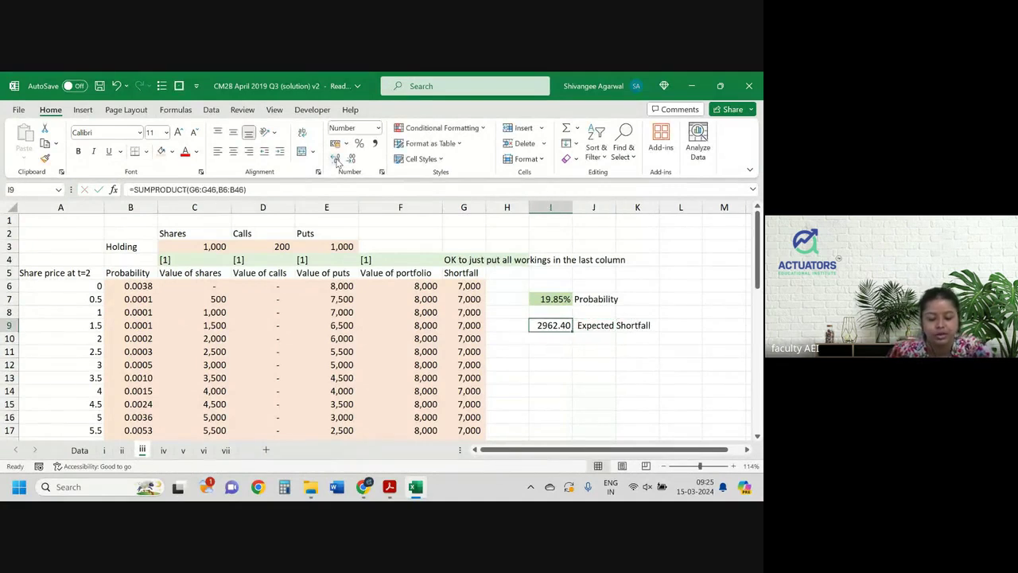
left_click(171, 151)
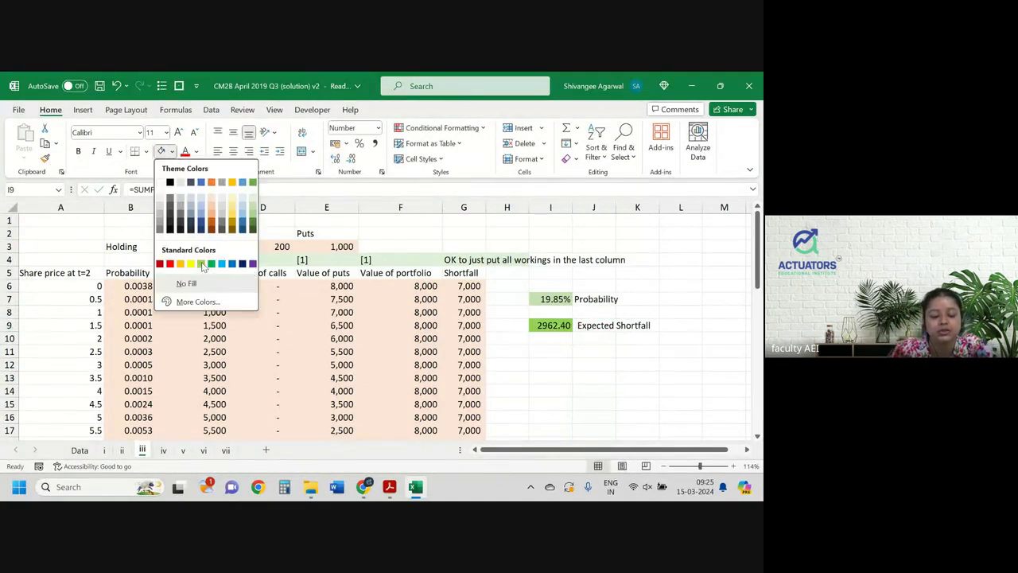
left_click(253, 213)
left_click(585, 274)
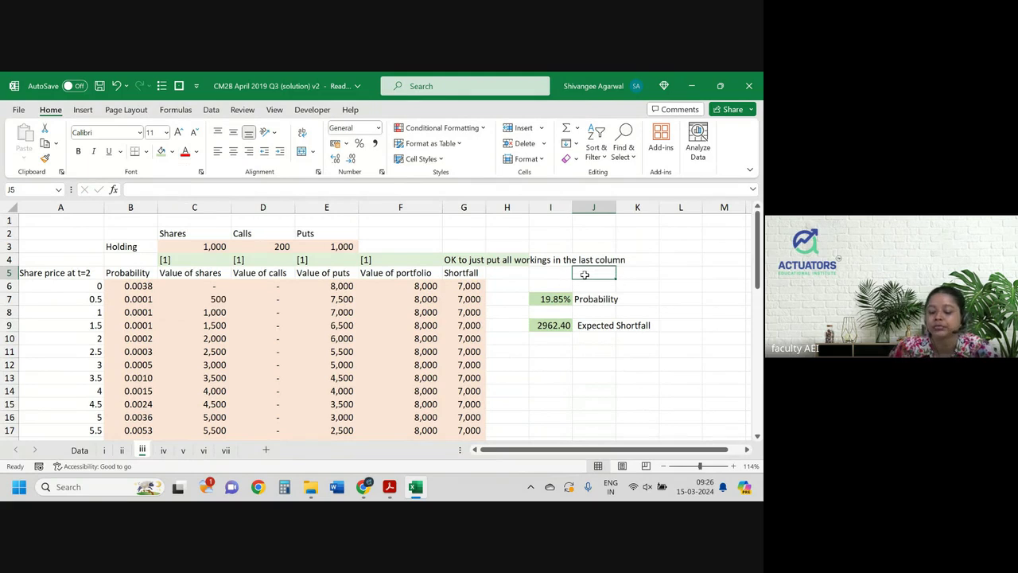
left_click(554, 324)
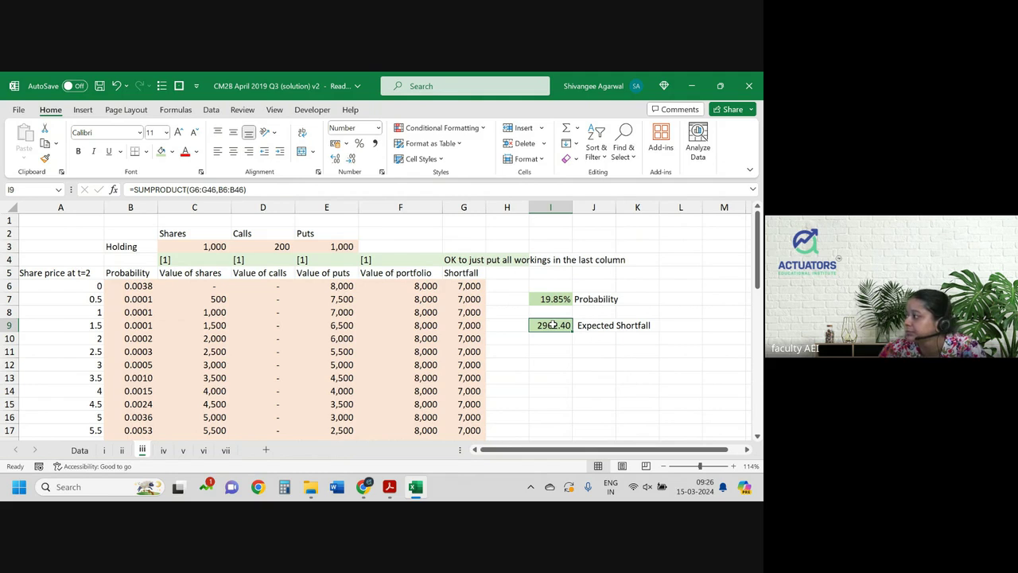
- Switch to the exam paper in Adobe Acrobat and read the paragraph introducing part (vi) about maximising the loan repayment probability
left_click(389, 487)
scroll(340, 358, "down", 1)
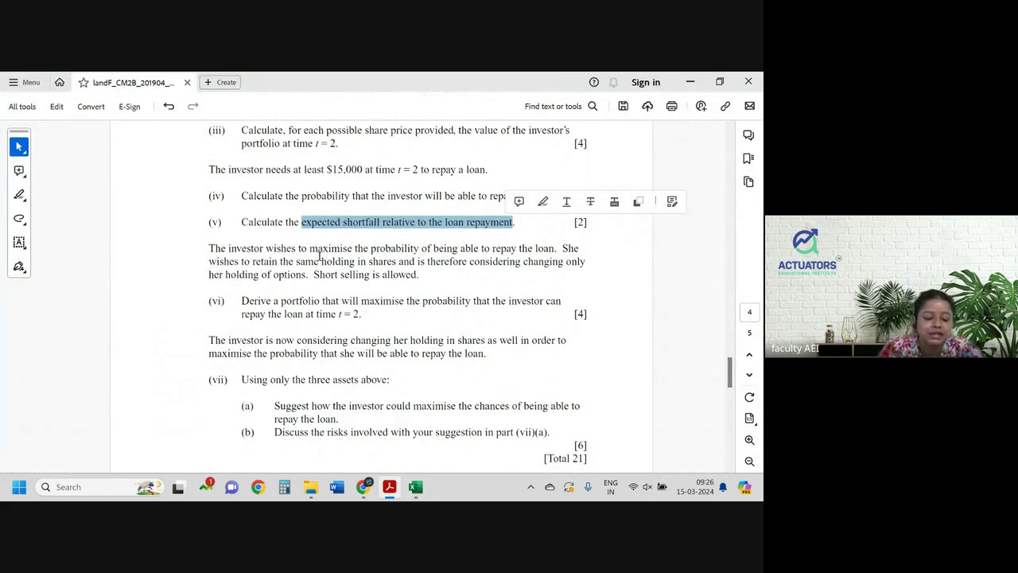
mouse_move(355, 248)
left_mouse_down()
mouse_move(579, 249)
mouse_move(562, 255)
left_mouse_up()
left_click(515, 248)
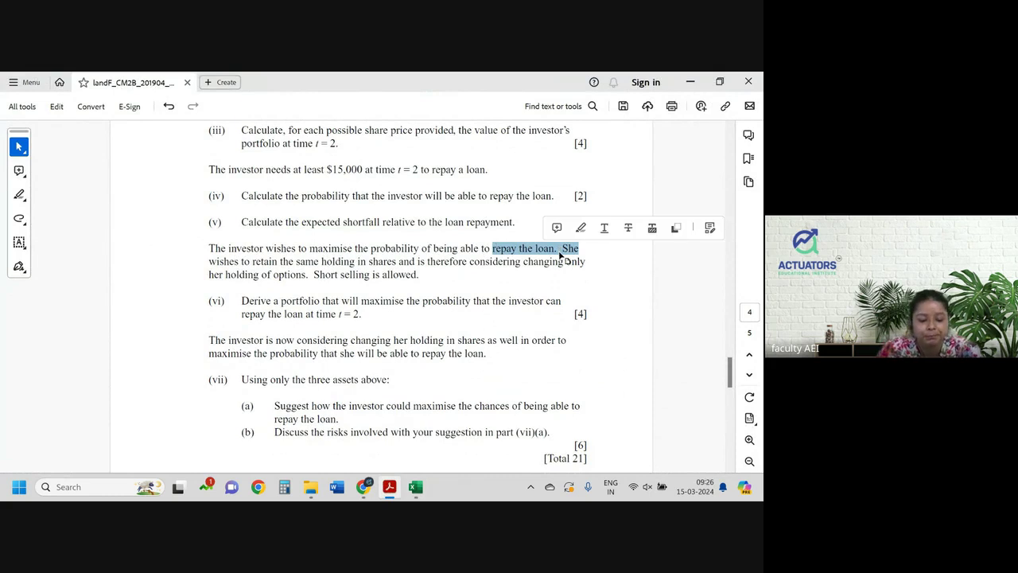
right_click(225, 262)
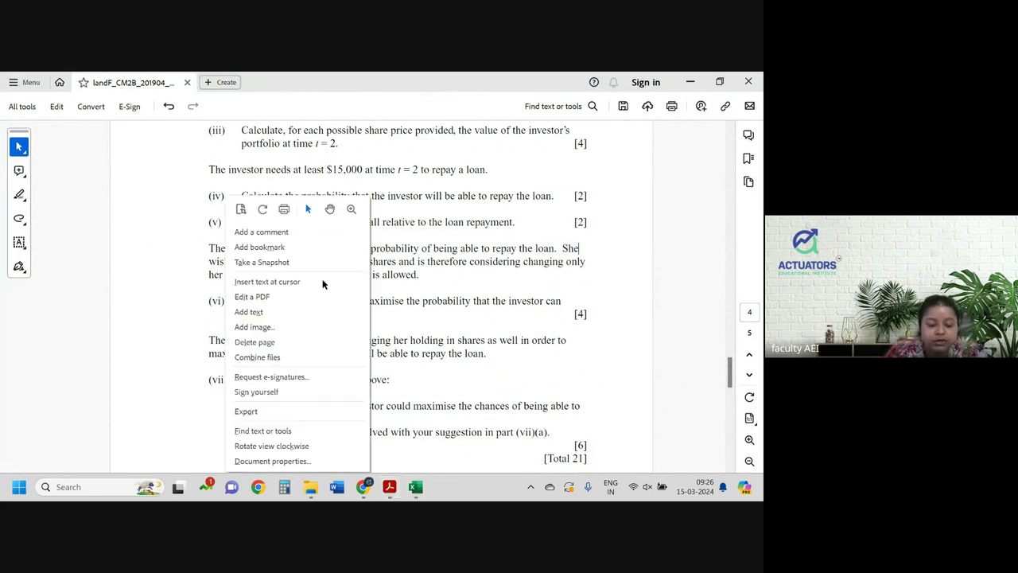
right_click(498, 301)
key("Escape")
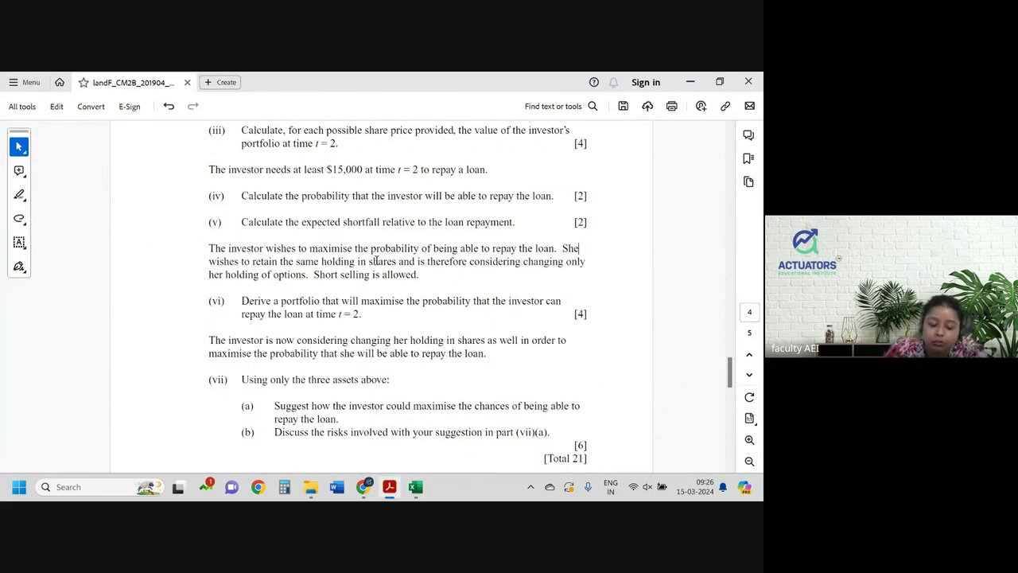
- Highlight "same holding in shares" in the paragraph before part (vi) and check the short selling condition
left_click_drag(297, 261, 395, 261)
left_click(430, 241)
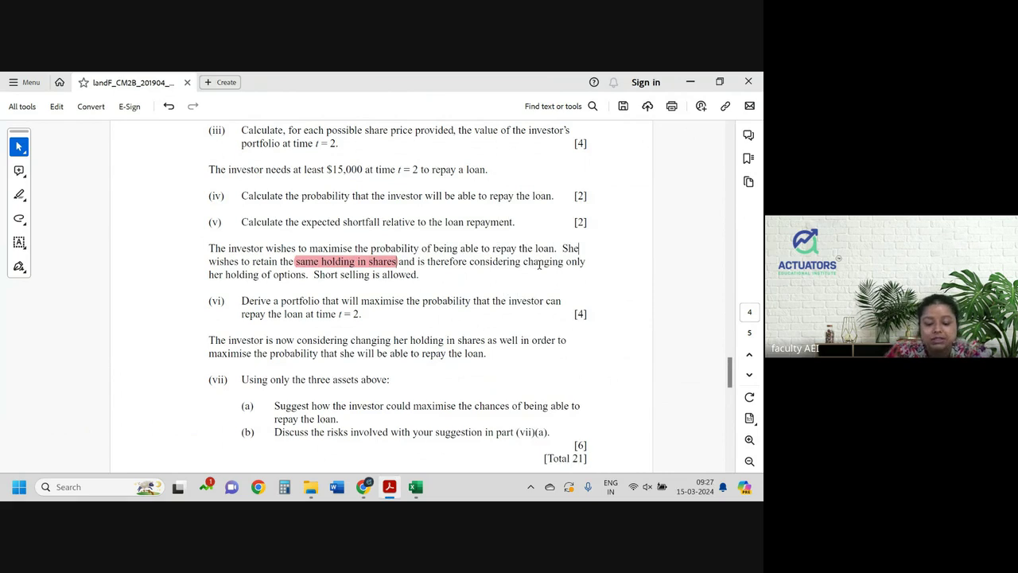
left_click_drag(209, 274, 410, 274)
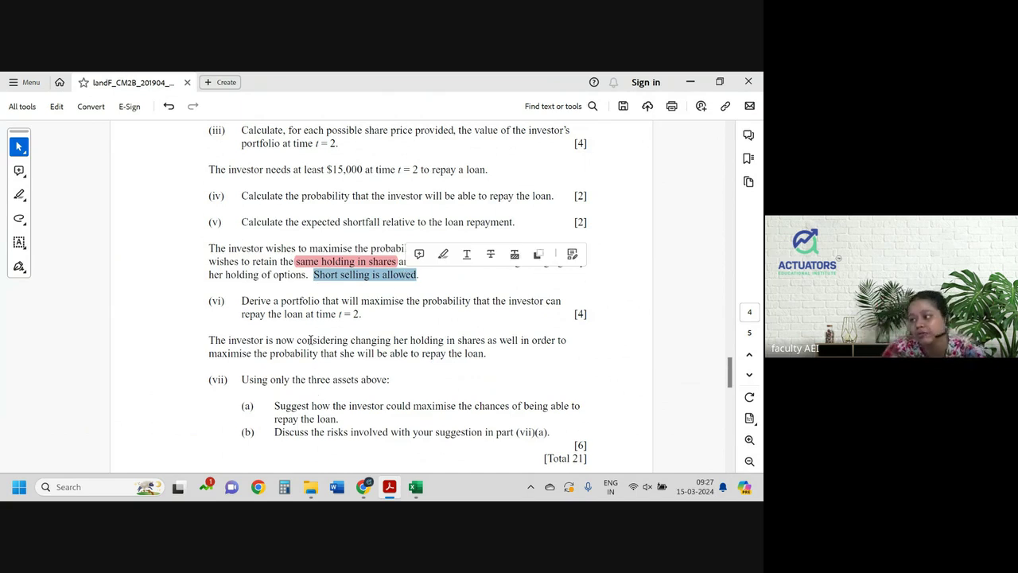
left_click(344, 289)
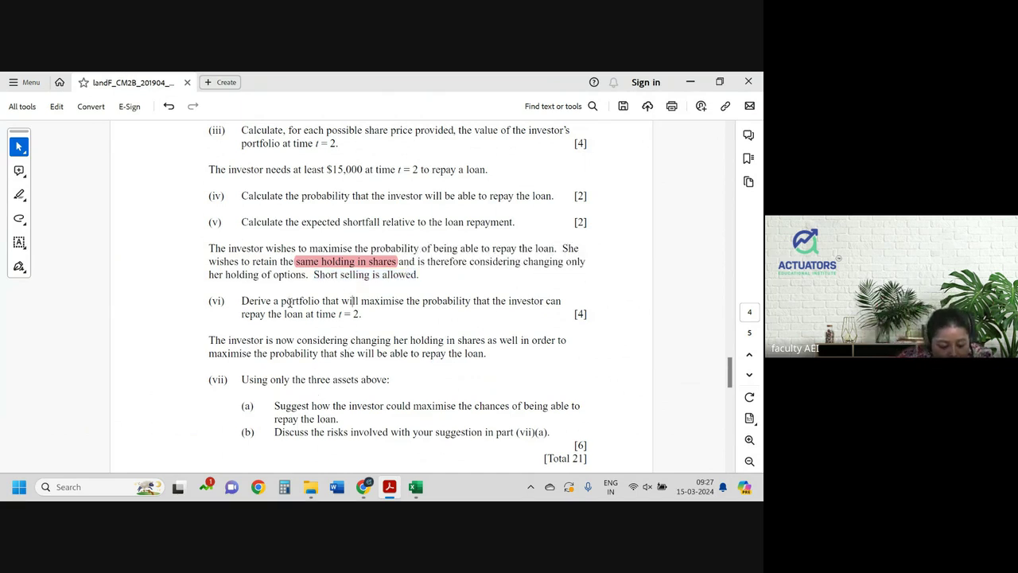
- Highlight the phrase "maximise the probability that" in question part (vi)
left_click_drag(242, 301, 550, 301)
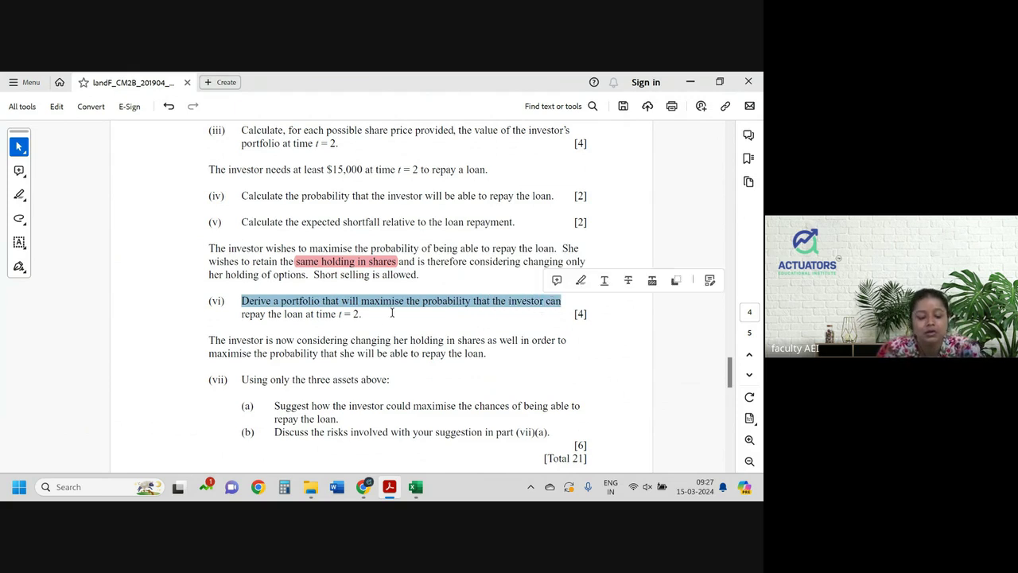
left_click_drag(242, 313, 364, 313)
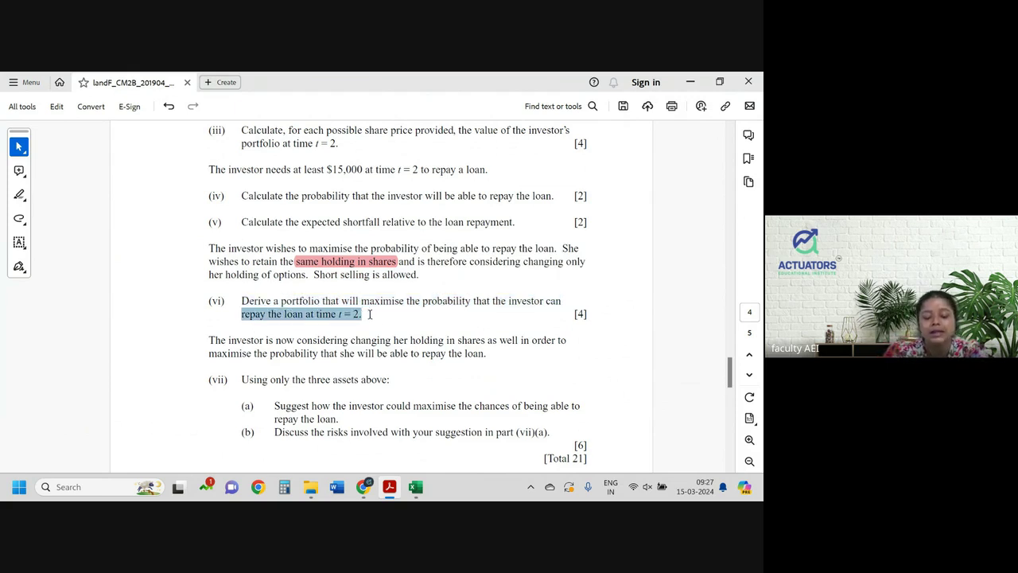
left_click(370, 313)
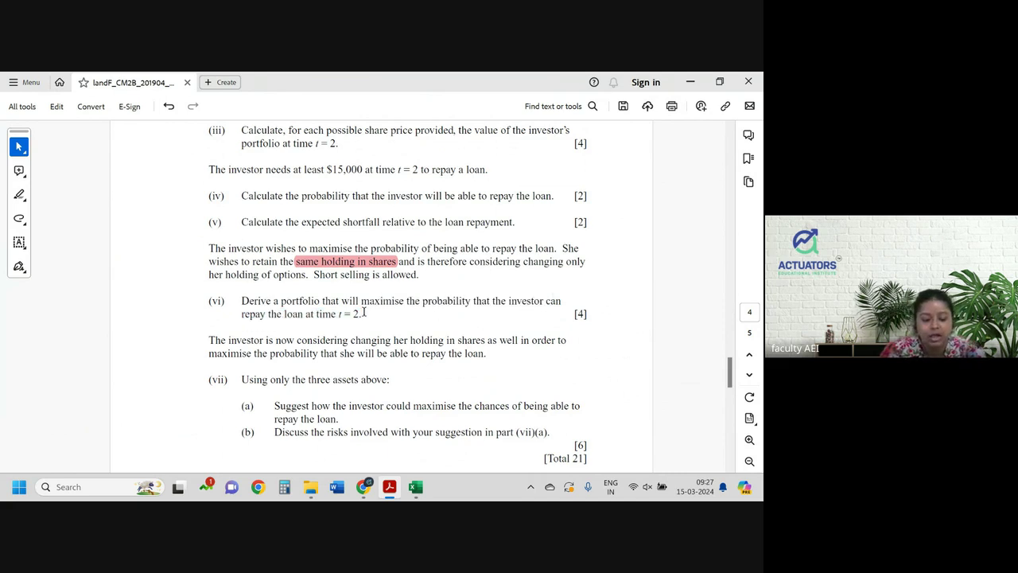
left_click_drag(362, 300, 490, 300)
left_click(515, 280)
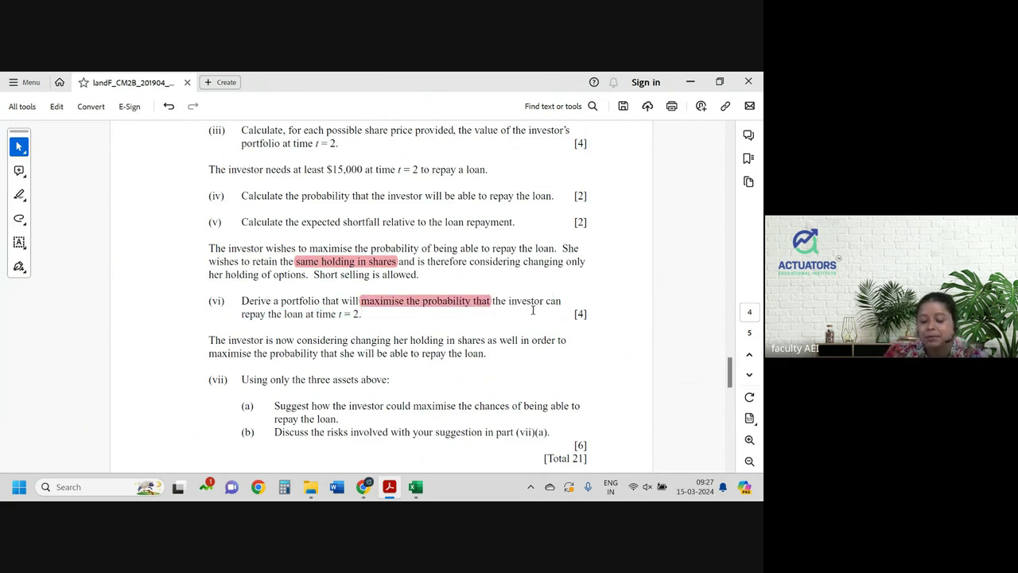
- Switch to the Excel workbook and review the repayment probability in I7 and the call and put holdings on sheet iii
key("alt+Tab")
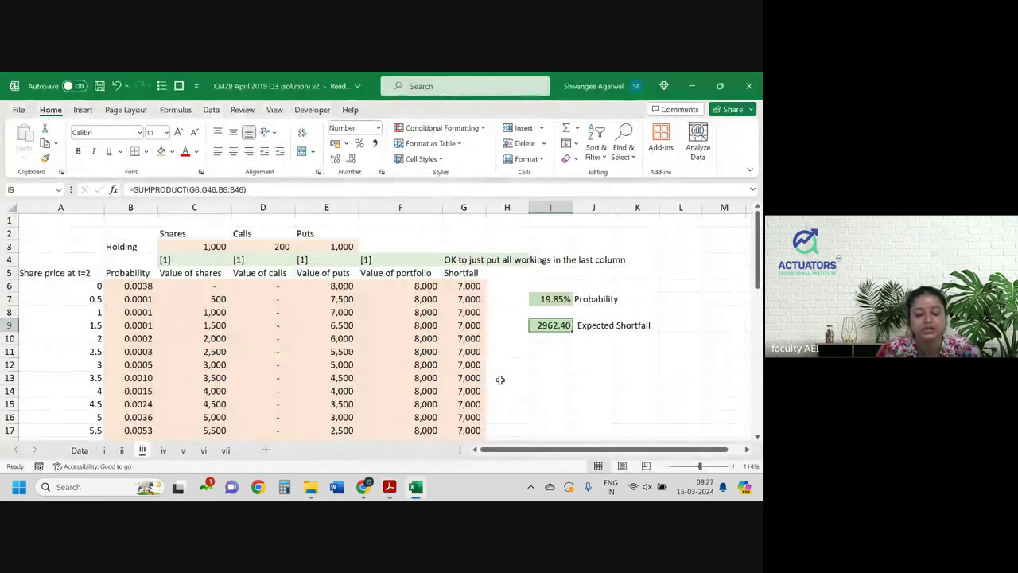
left_click(557, 298)
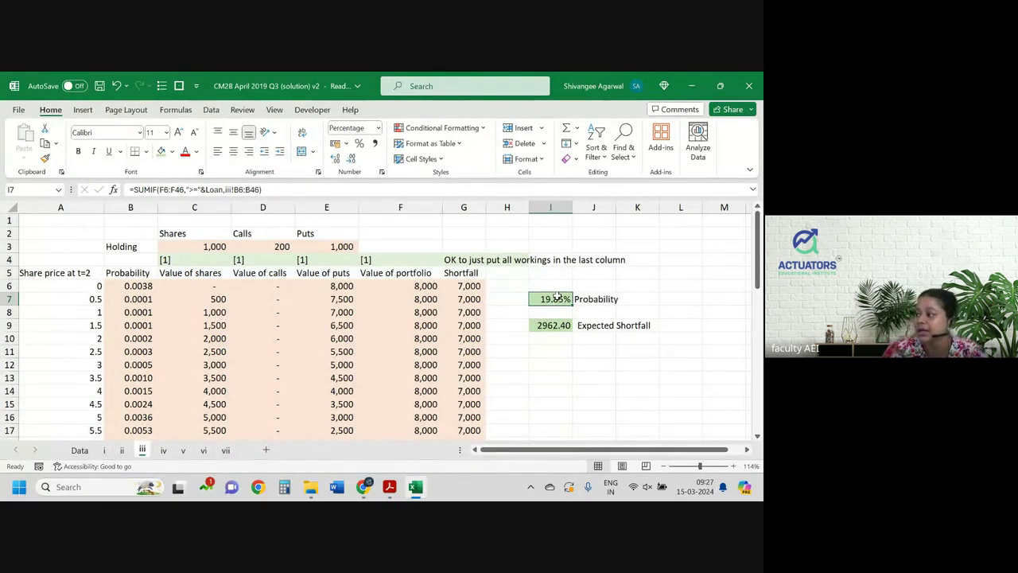
key("alt+Tab")
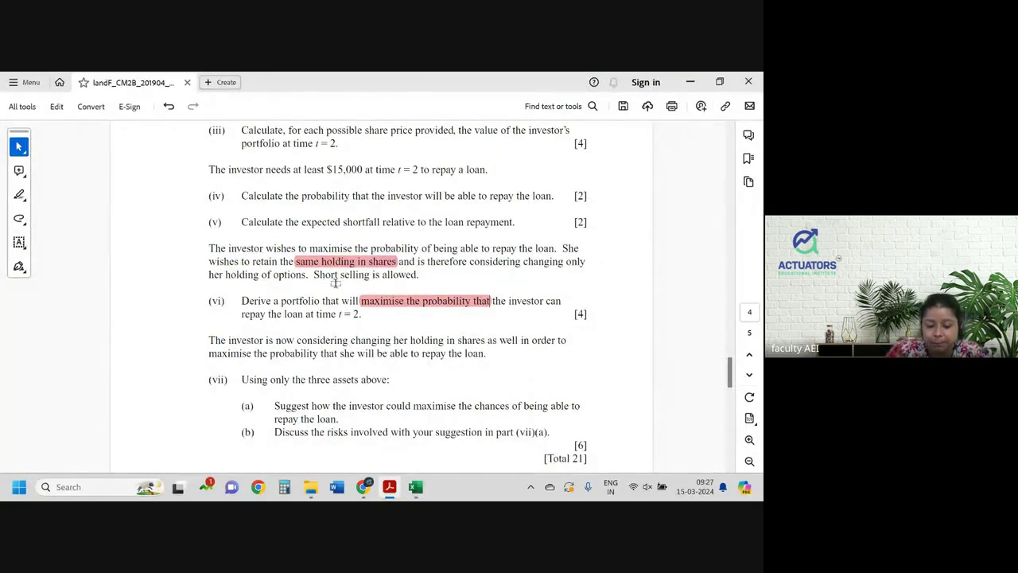
key("alt+Tab")
left_click_drag(264, 247, 335, 257)
- Switch back to the PDF and review question 3's portfolio table and the question parts below it
key("alt+Tab")
scroll(420, 299, "up", 3)
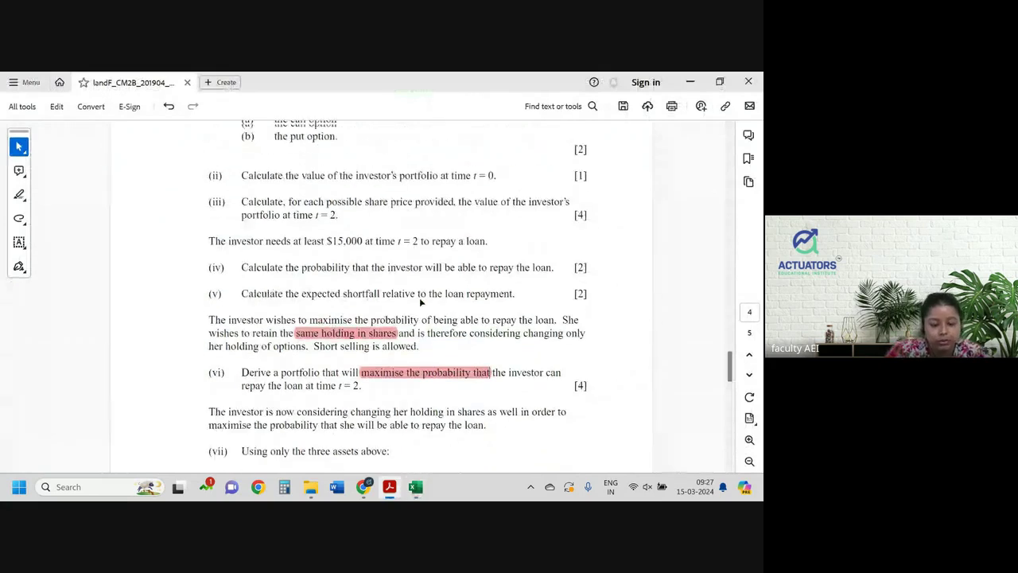
scroll(421, 302, "up", 2)
scroll(420, 299, "up", 4)
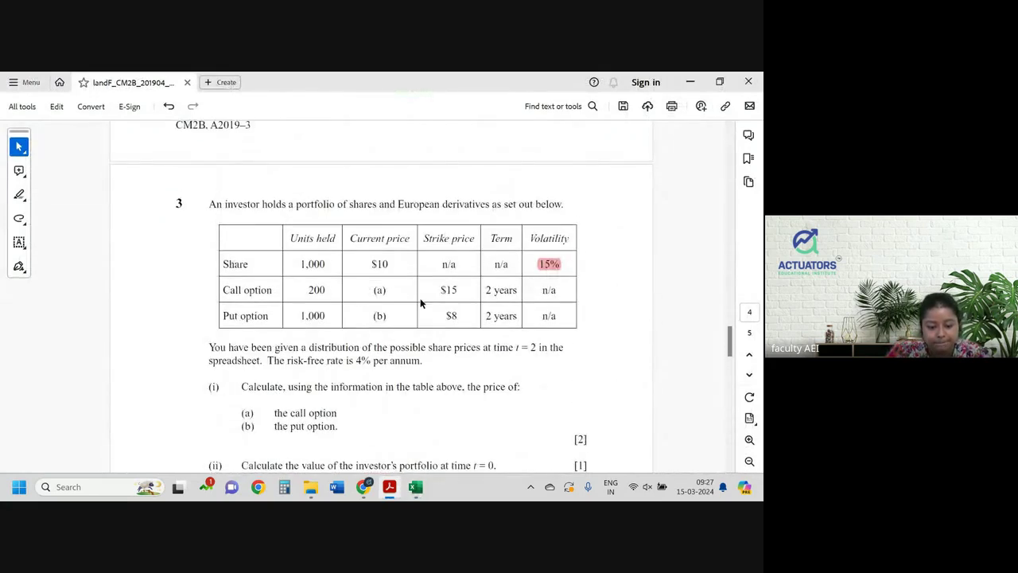
scroll(421, 303, "down", 7)
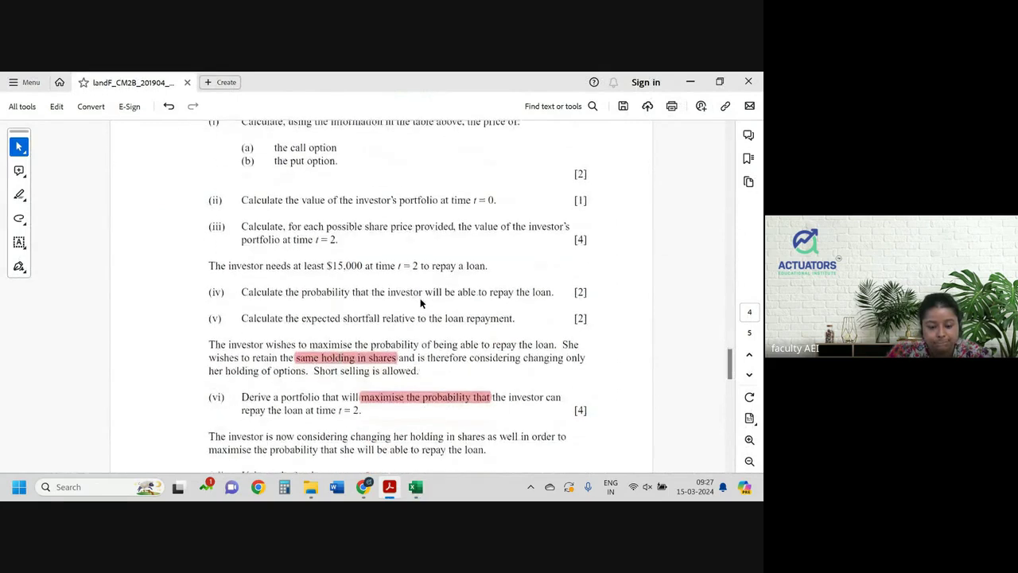
- In the Excel workbook, check the portfolio value formula in E7 of the Data sheet and fit column F's width to its contents
key("alt+Tab")
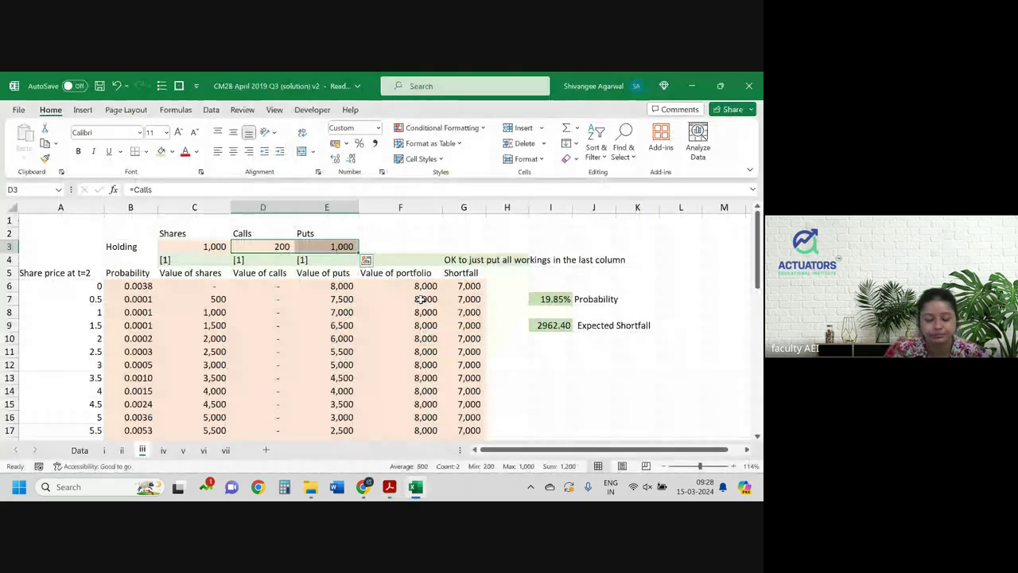
left_click(370, 377)
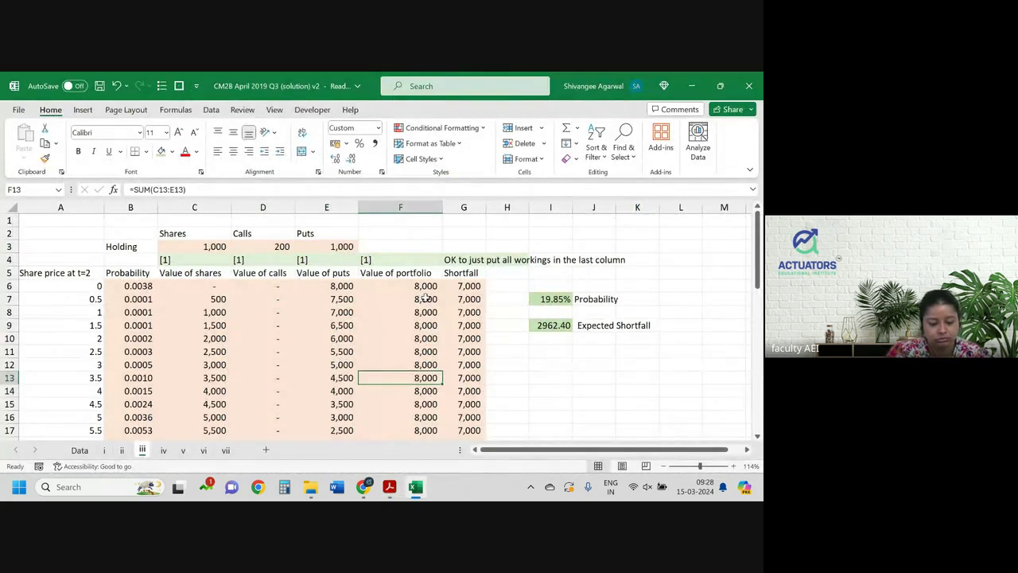
left_click(79, 450)
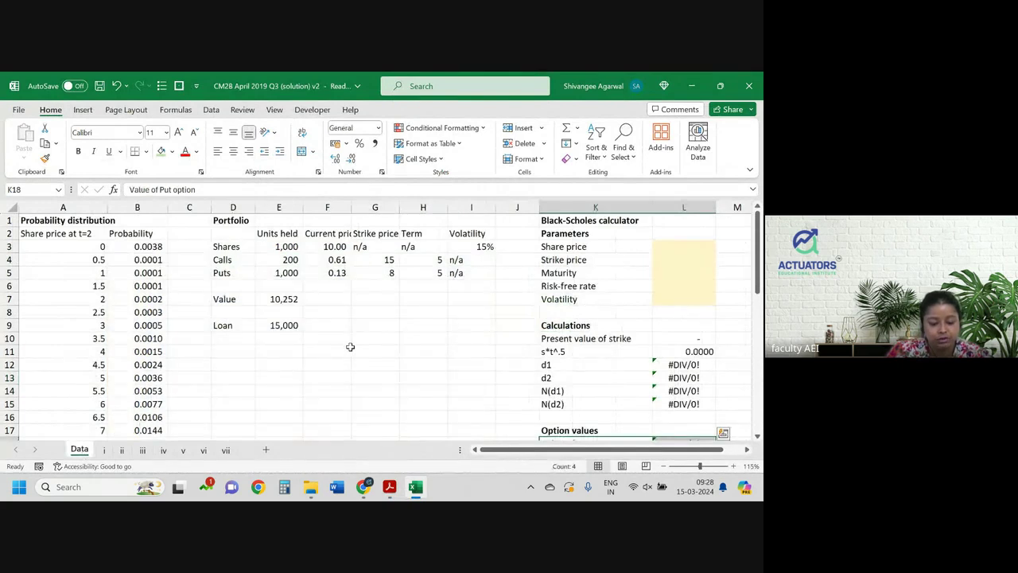
left_click(289, 301)
double_click(290, 300)
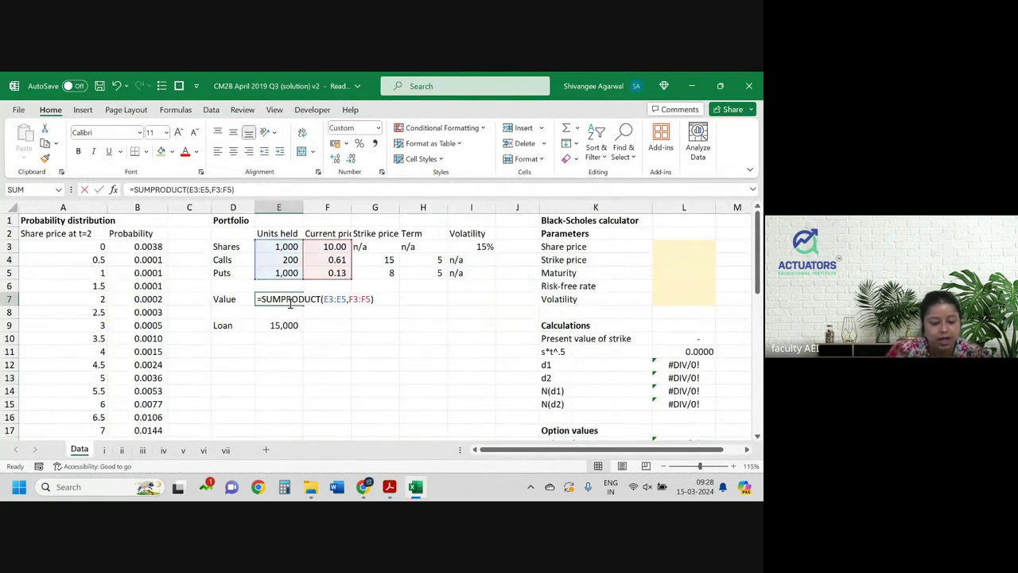
key("Return")
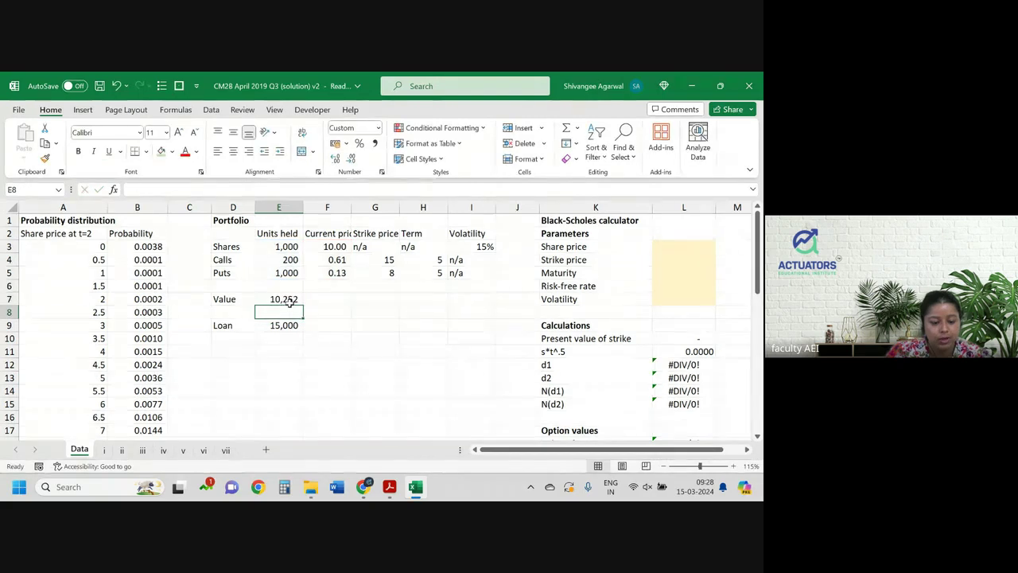
double_click(351, 205)
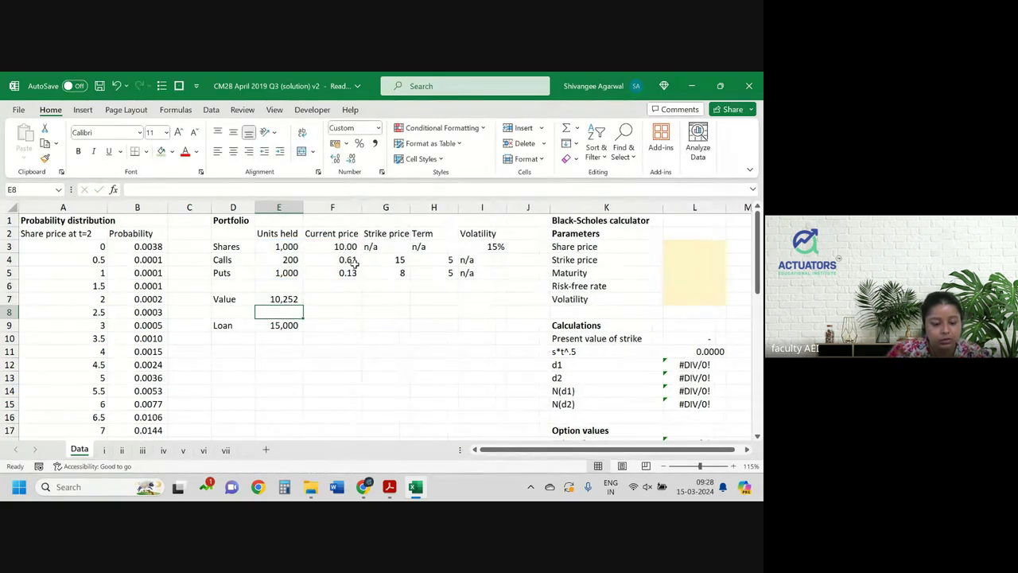
left_click(269, 301)
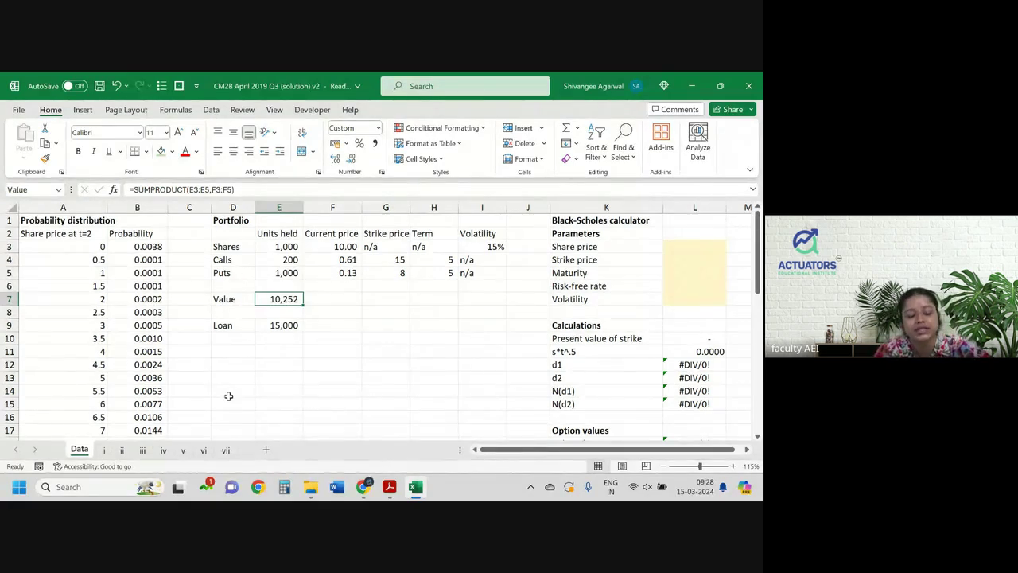
- Review the portfolio value on sheet ii, the repayment probability on sheets iv and iii, and the option values on sheet i
left_click(120, 450)
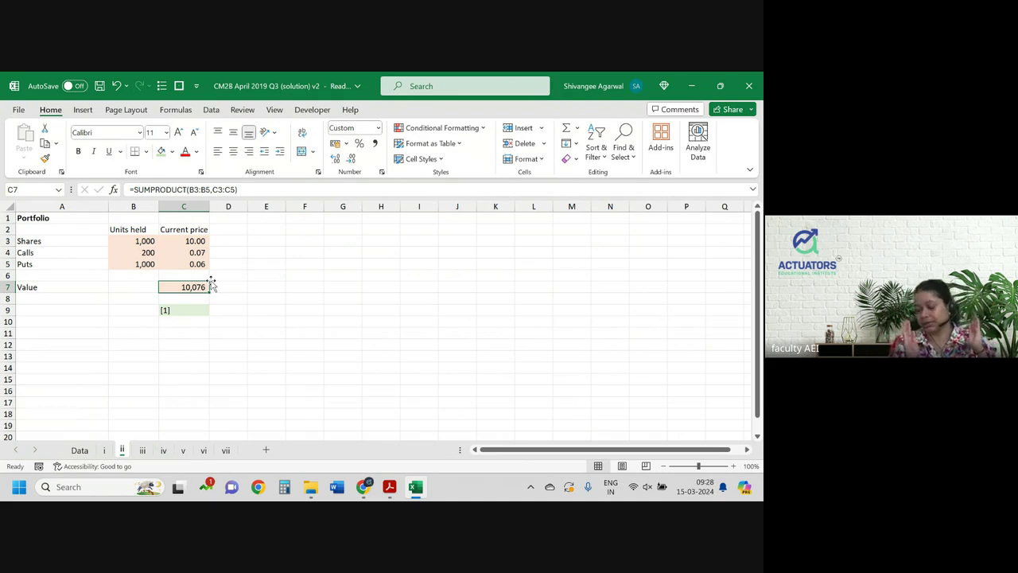
left_click(163, 450)
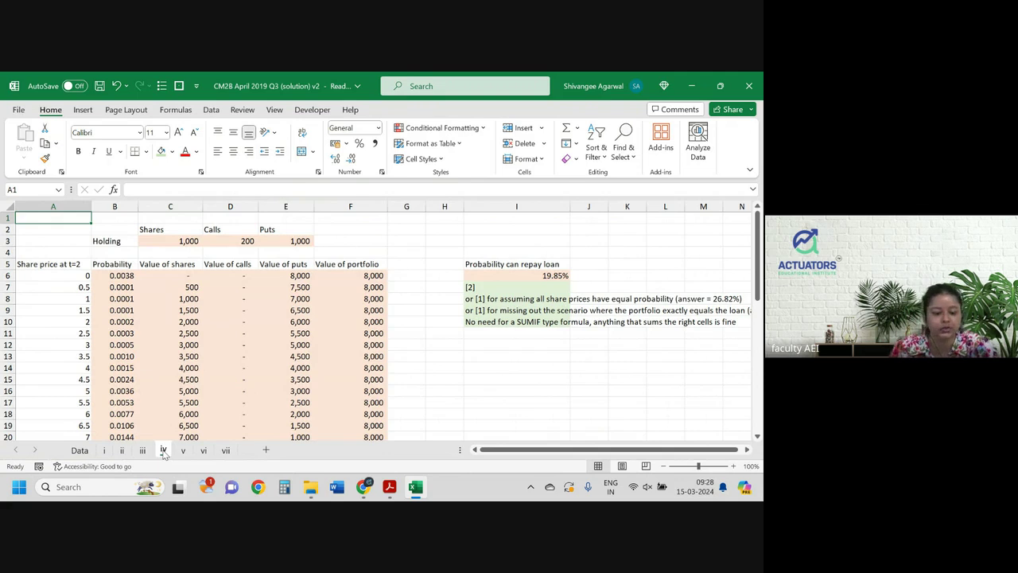
left_click(142, 451)
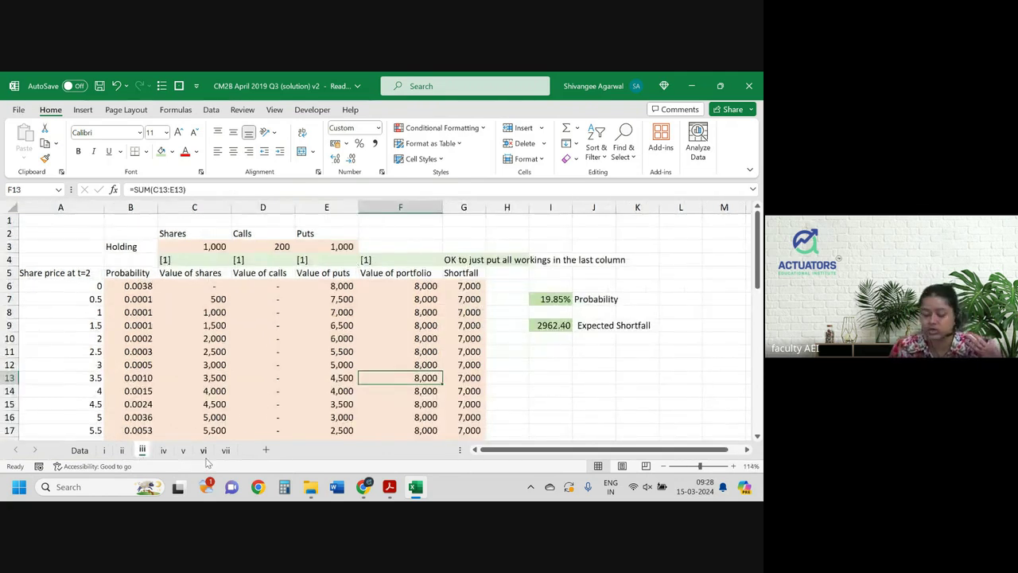
left_click(206, 247)
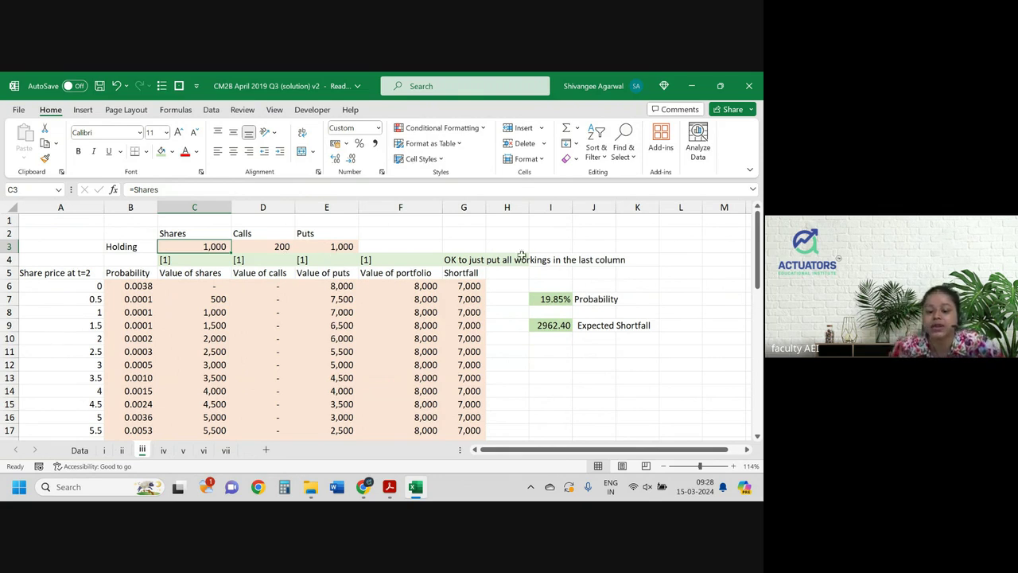
left_click(556, 298)
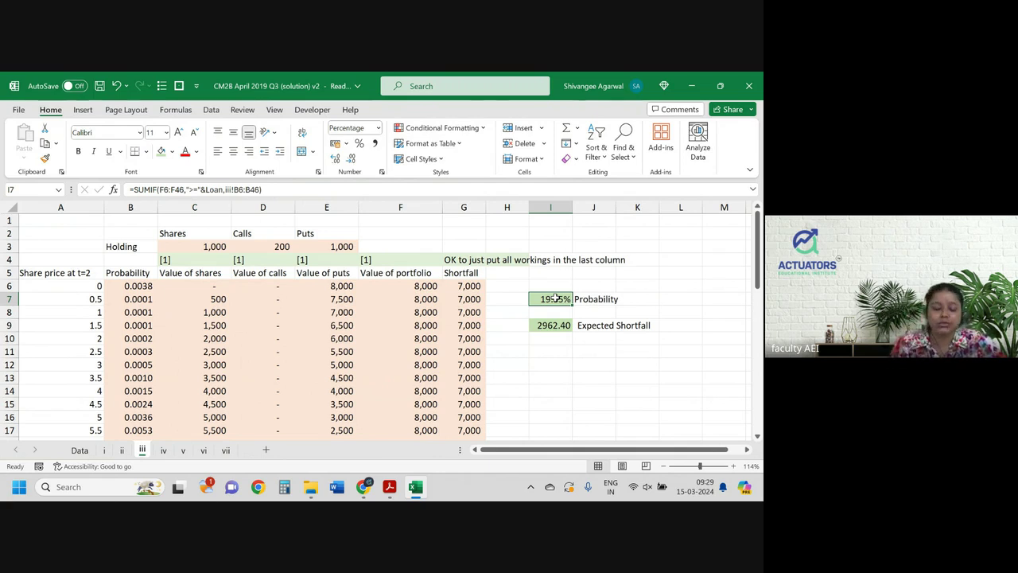
left_click(105, 450)
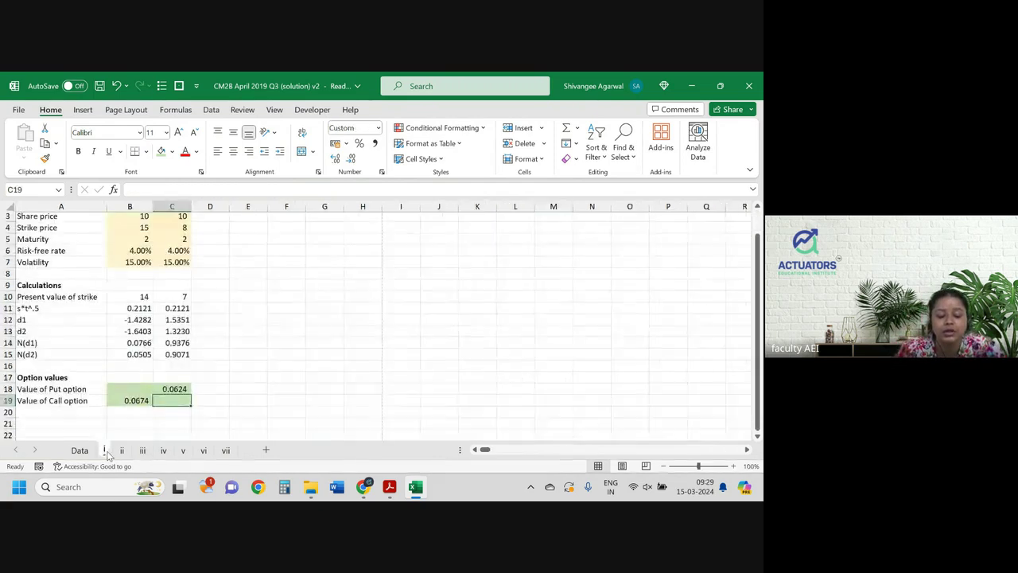
left_click(122, 451)
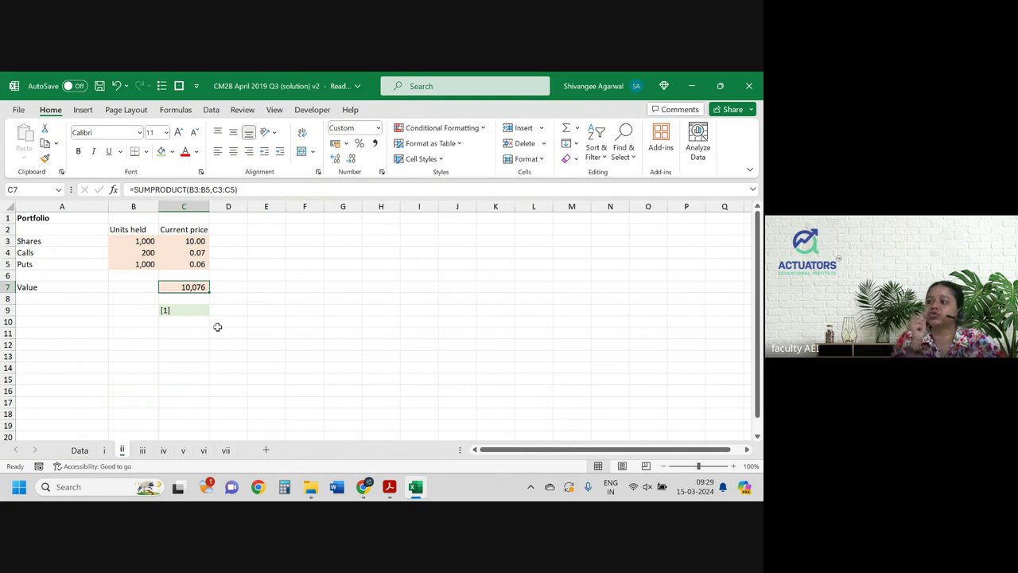
- In F3 of sheet iii, start a portfolio value formula multiplying the shares holding C3 by the current share price Data!F3
left_click(143, 450)
left_click(397, 243)
type("=")
key("Left")
key("Left")
key("Left")
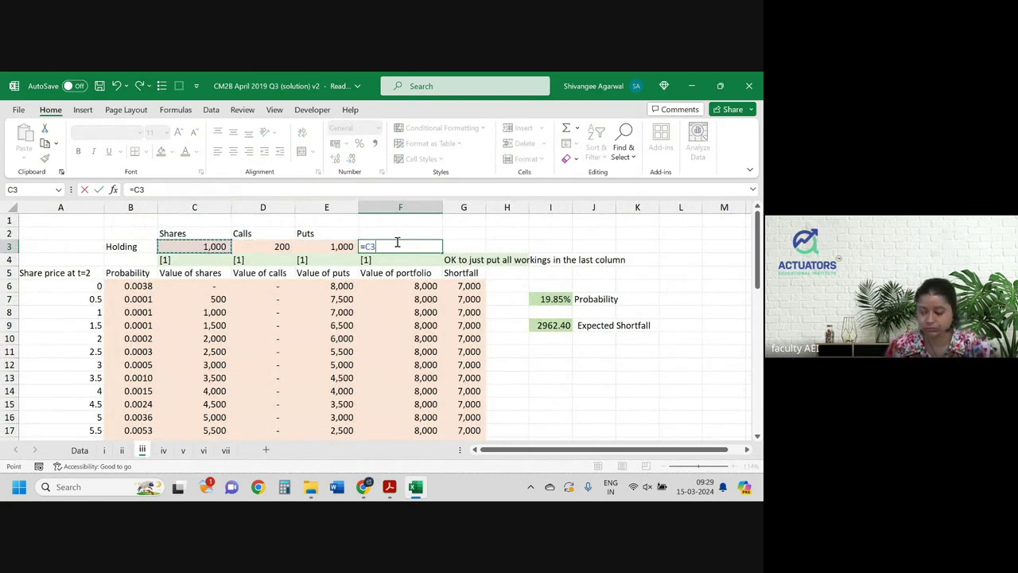
type("*")
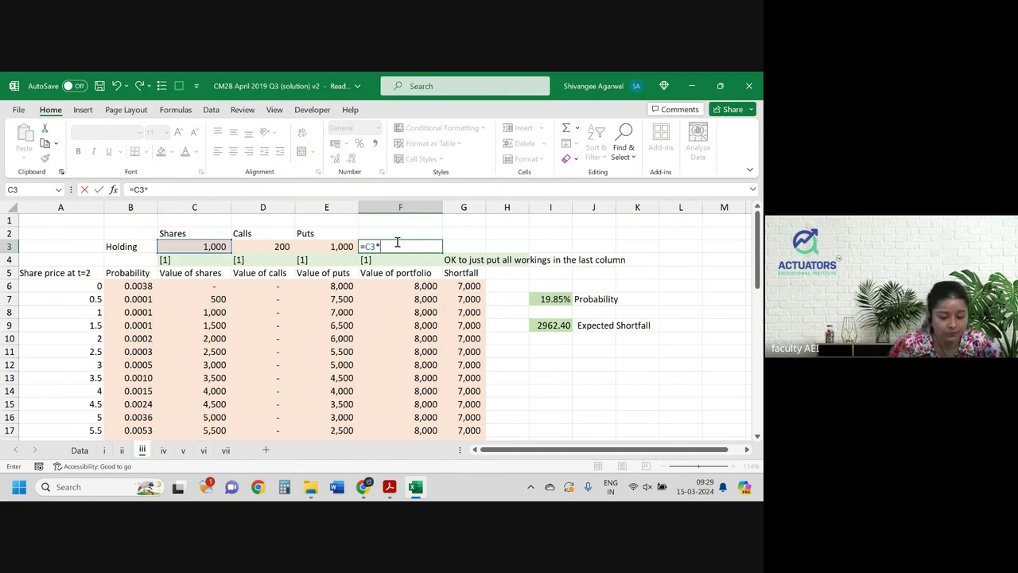
left_click(80, 450)
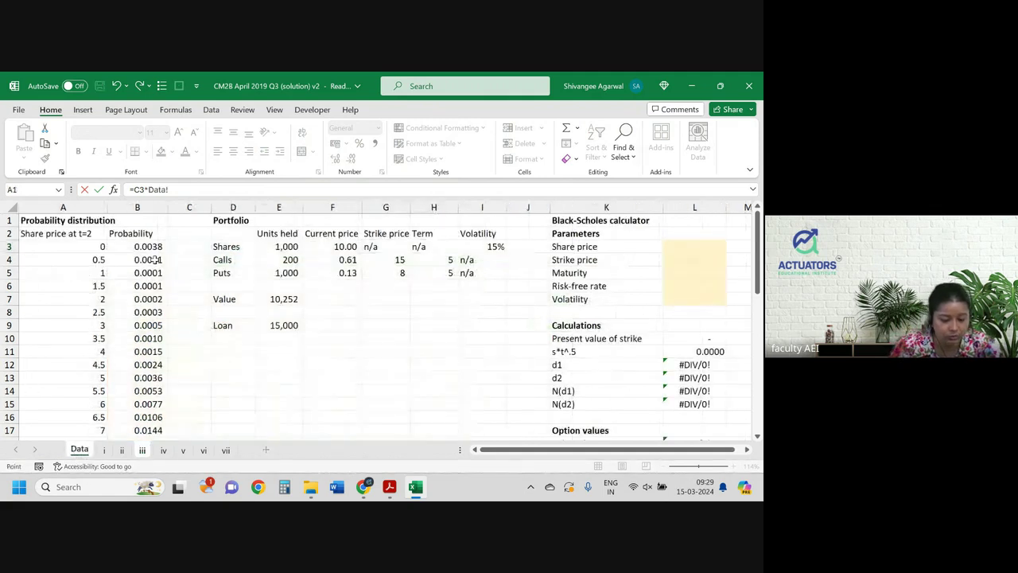
left_click(350, 249)
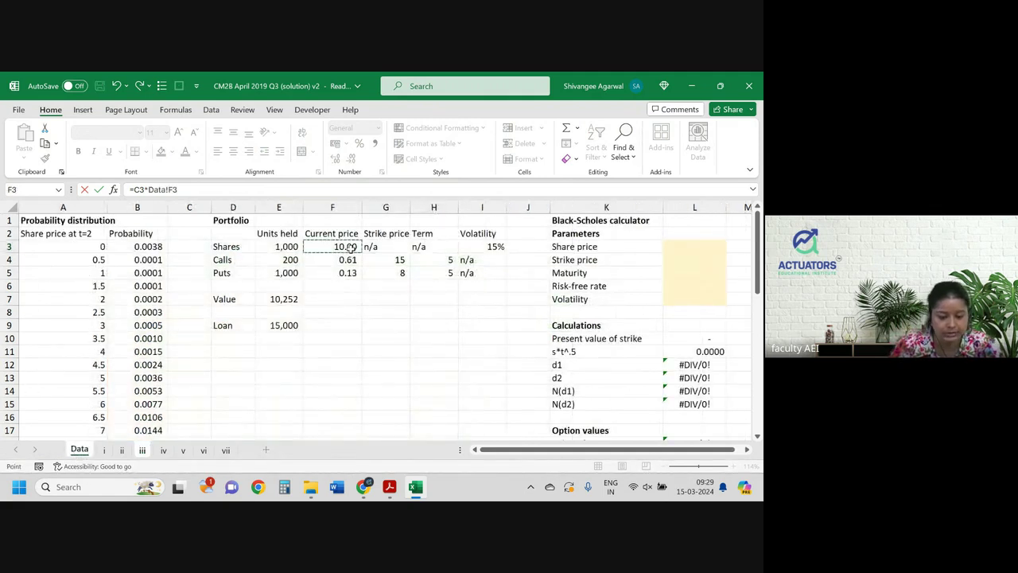
- Add the calls term to the F3 formula, multiplying the calls holding D3 by the call option value i!B19
type("*")
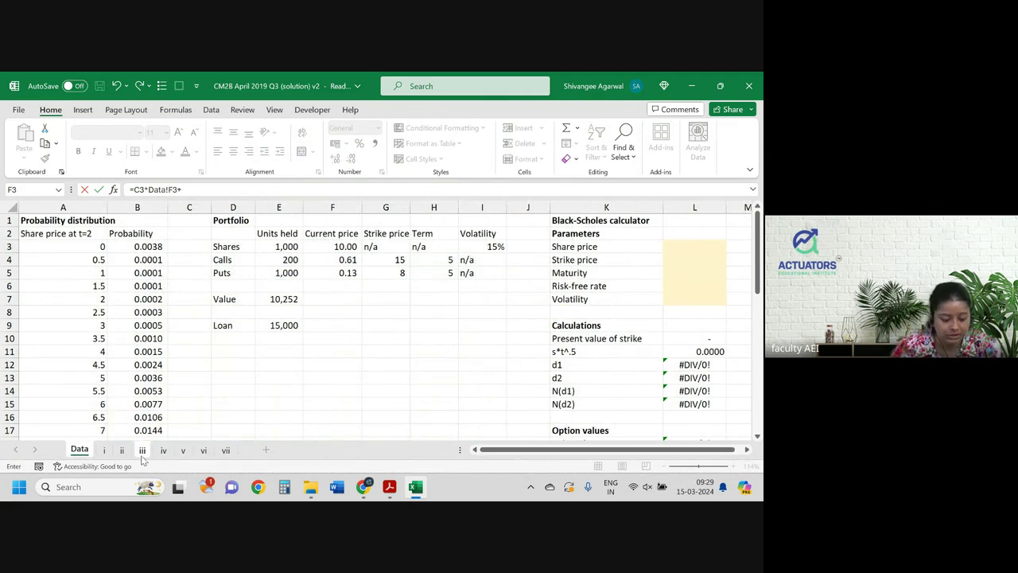
left_click(142, 450)
left_click(280, 247)
type("*")
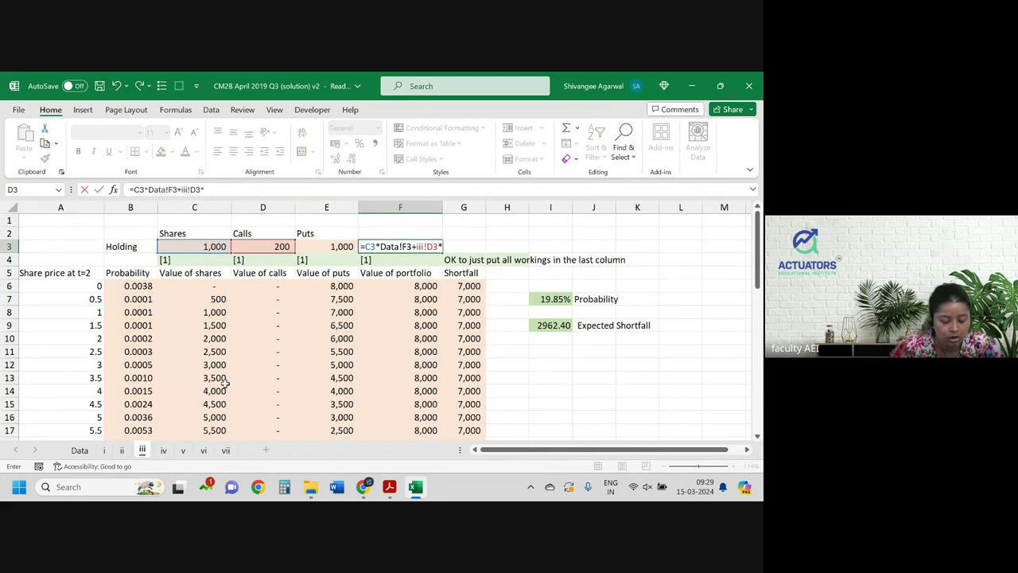
left_click(104, 450)
left_click(123, 303)
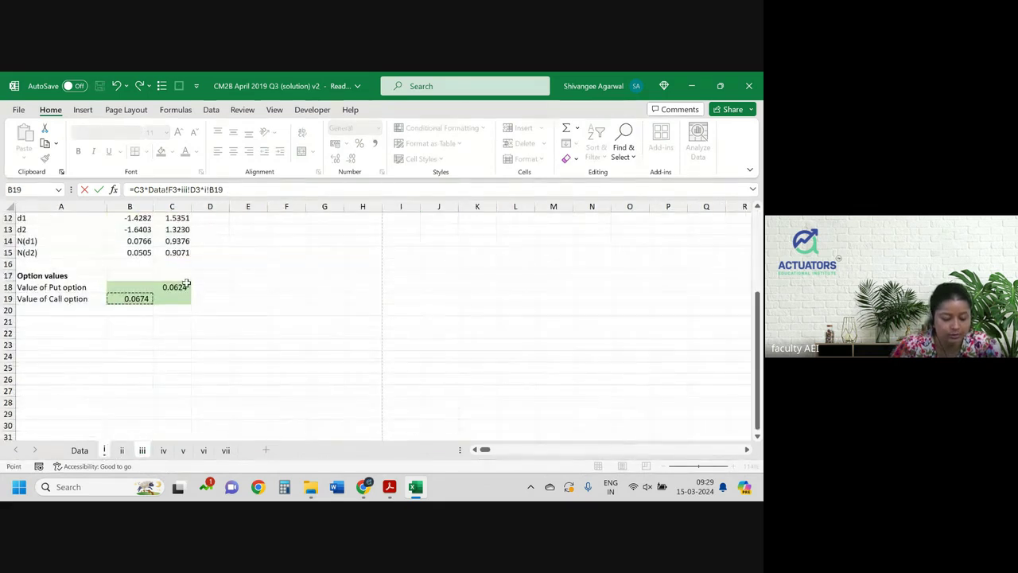
- Complete the F3 formula by adding the puts holding E3 multiplied by the put option value i!C18
type("+")
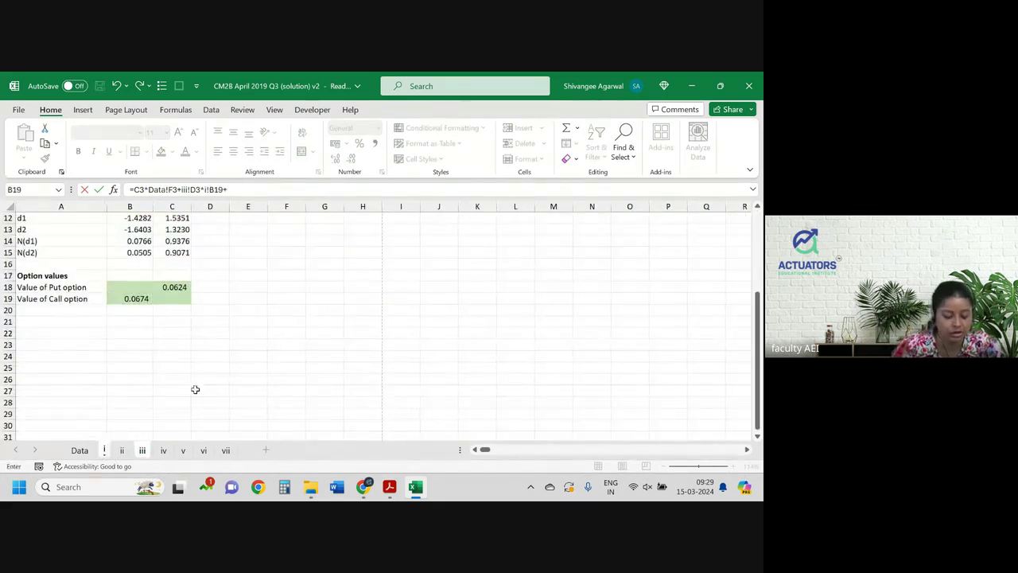
left_click(143, 450)
left_click(326, 247)
type("*")
key("ctrl+Page_Up")
key("ctrl+Page_Up")
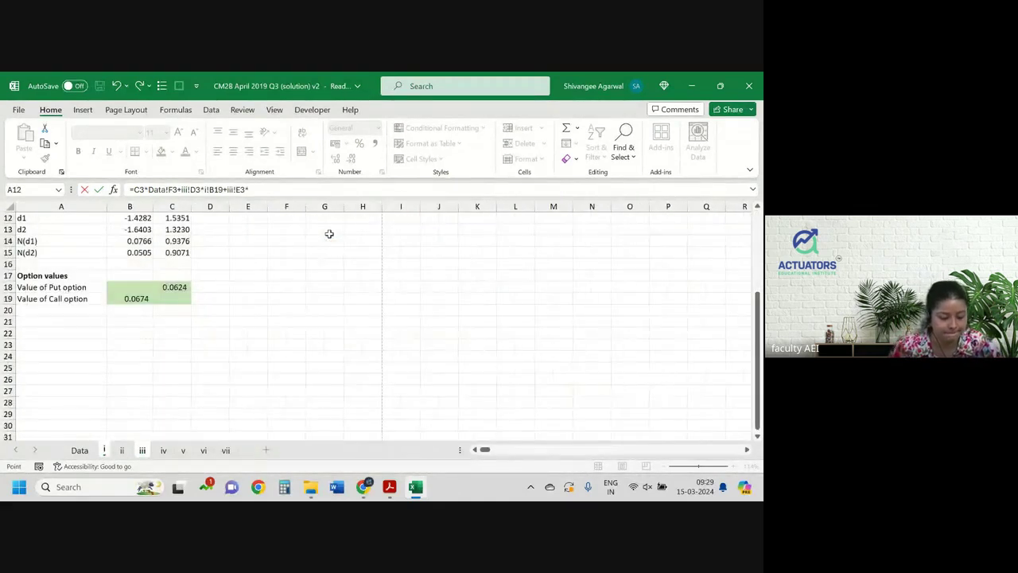
left_click(163, 288)
key("Return")
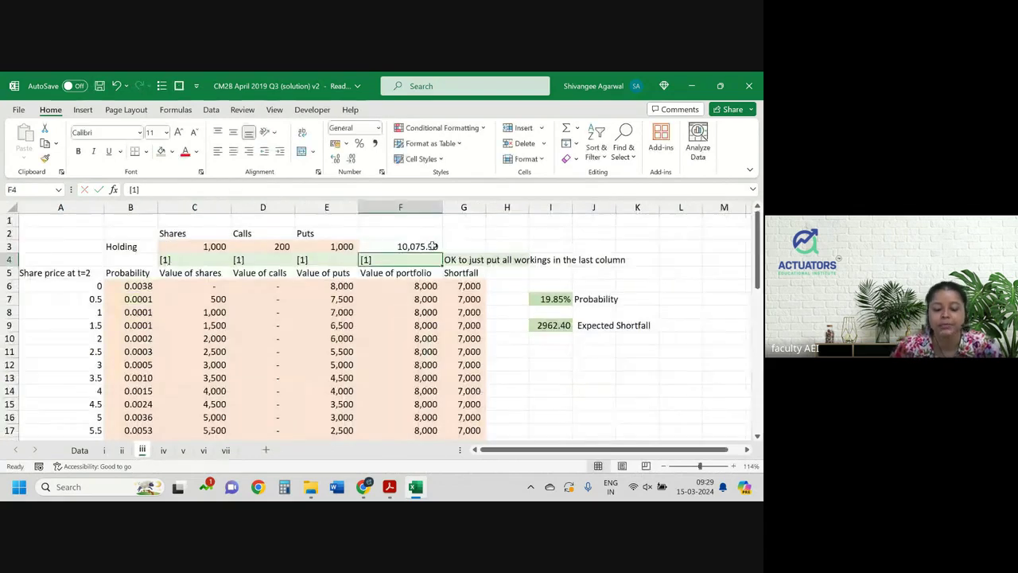
key("Up")
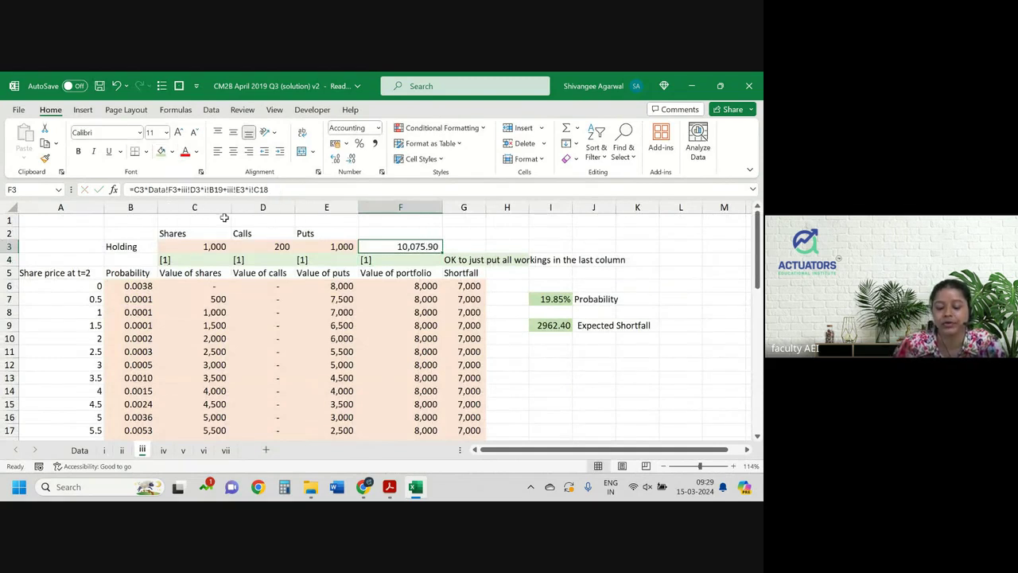
- Label F2 of sheet iii "value of portfolio" and format the value in F3 to show no decimals
key("Up")
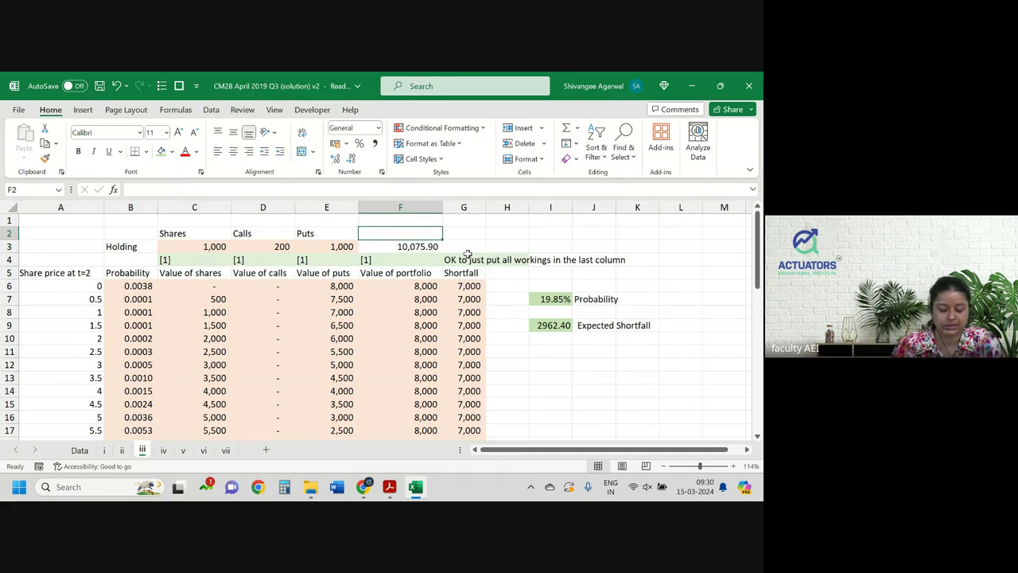
type("value of portfoli")
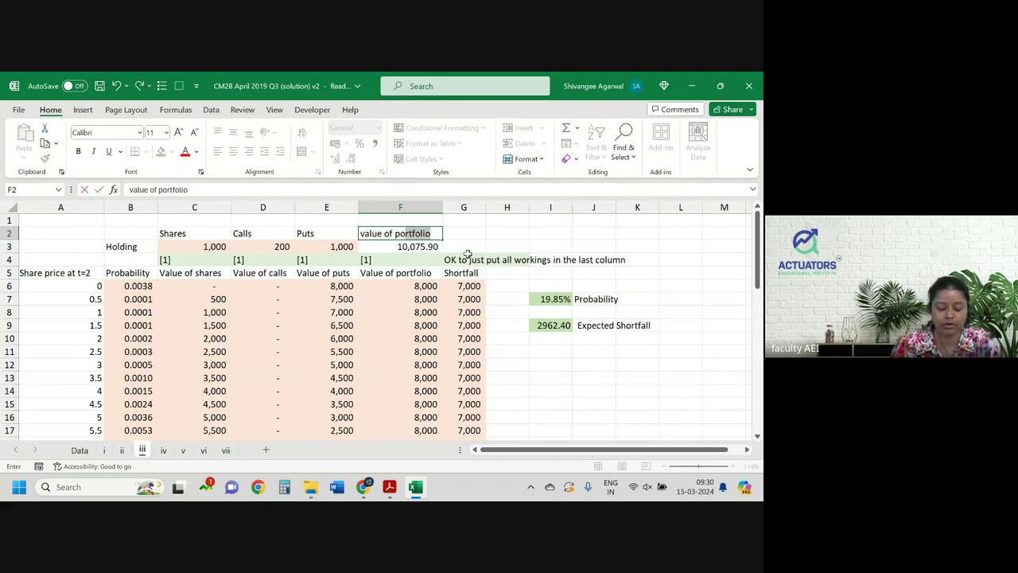
type("o")
key("Return")
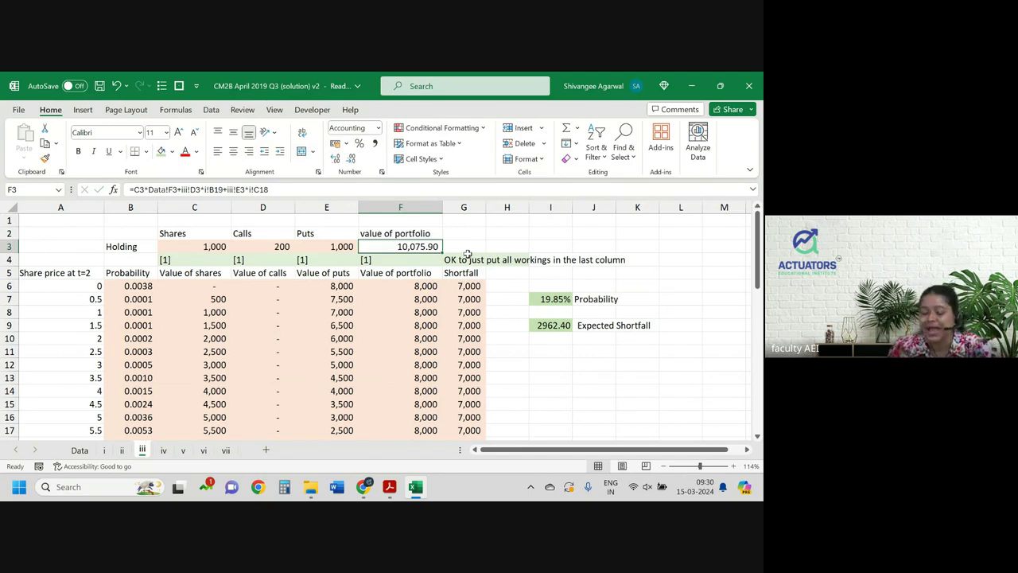
left_click(351, 159)
left_click(351, 159)
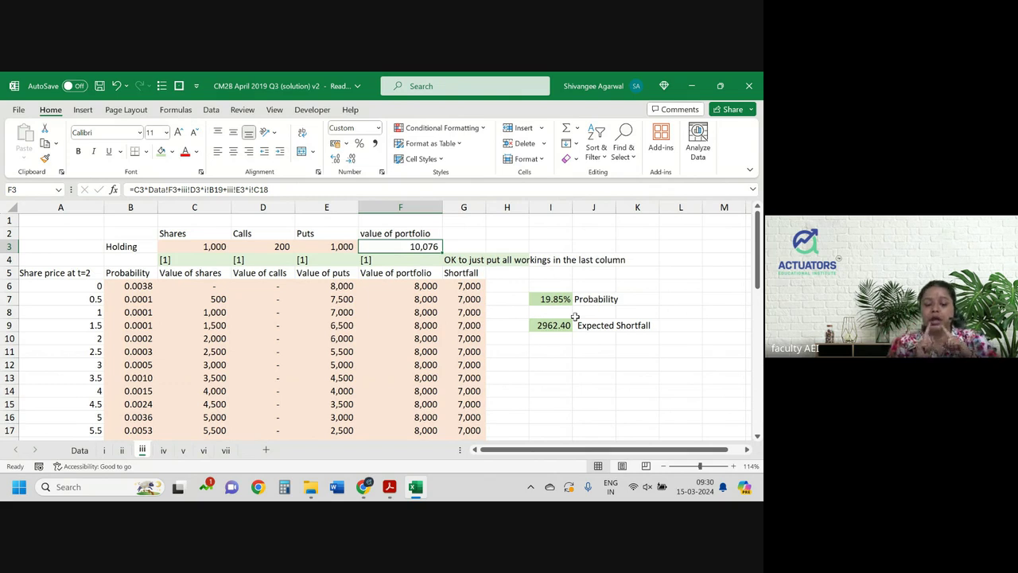
- Review the option holdings and the probability formula in I7, and try a calls holding of 500 in D3
left_click_drag(274, 244, 344, 246)
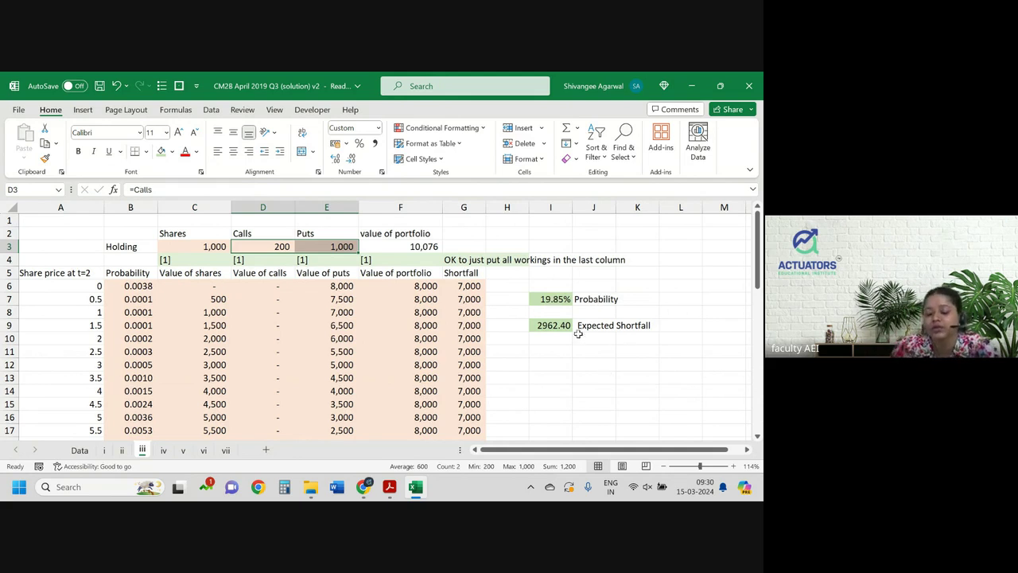
left_click(558, 289)
left_click(547, 300)
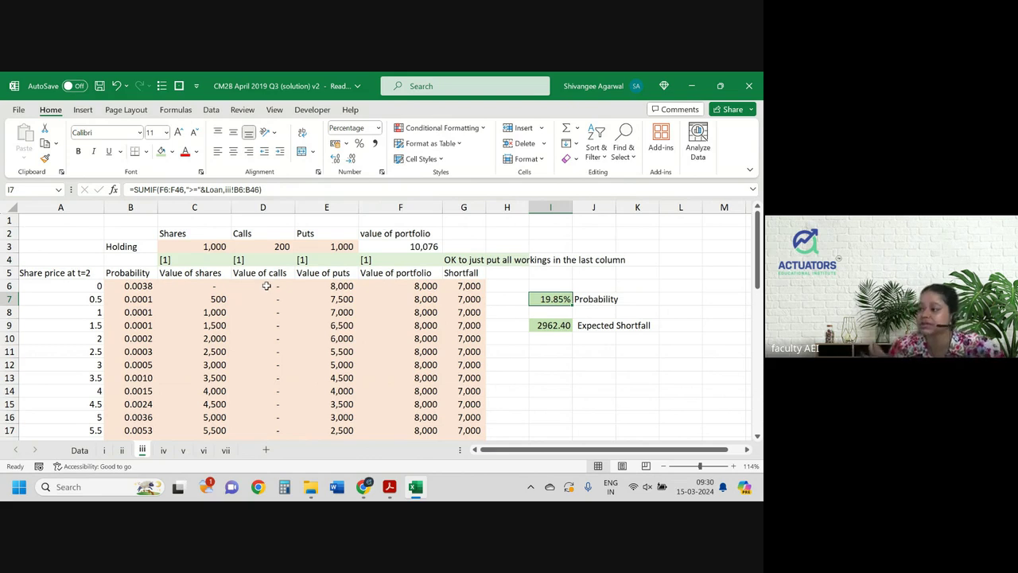
left_click_drag(280, 248, 341, 253)
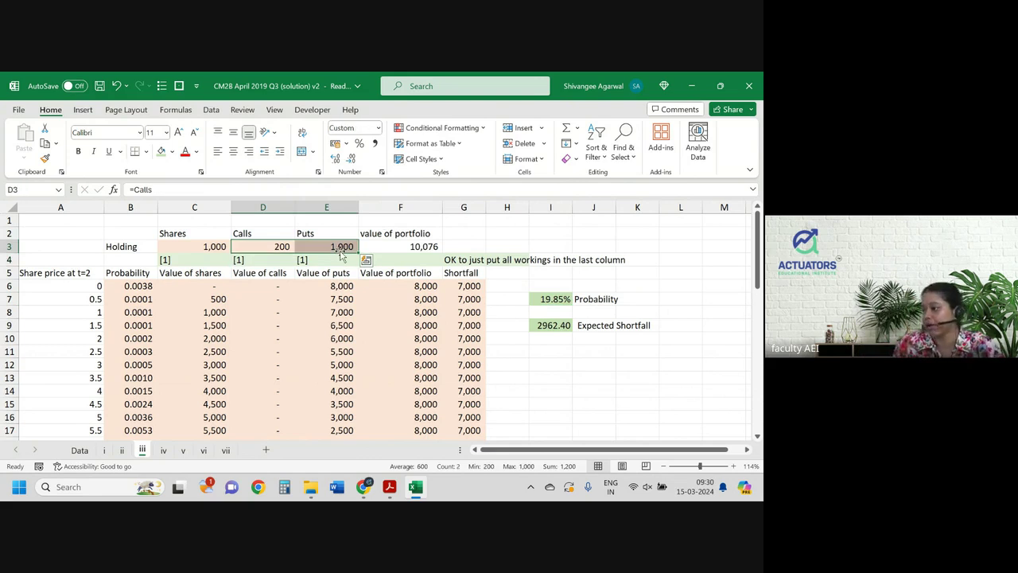
left_click(263, 244)
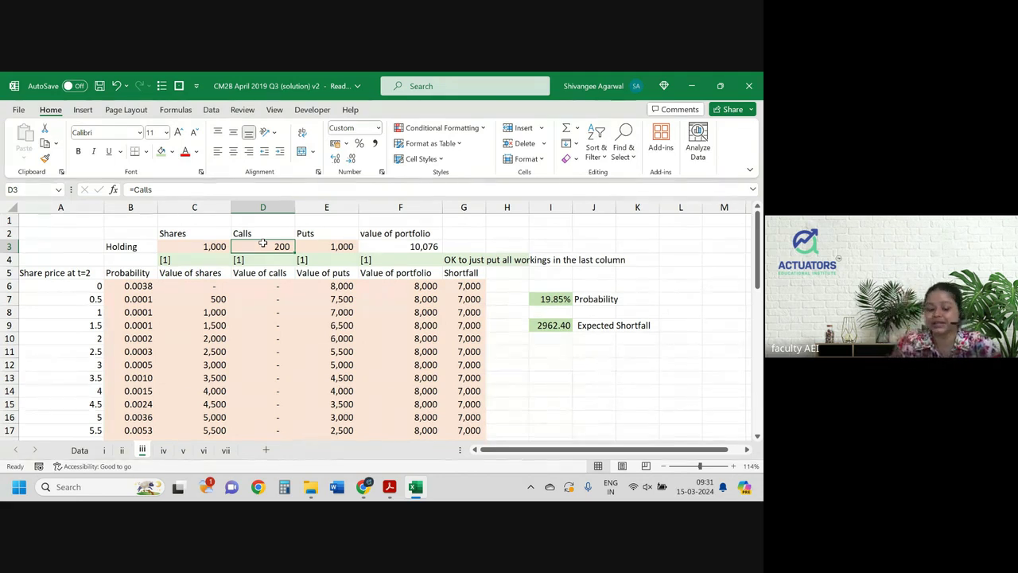
type("500")
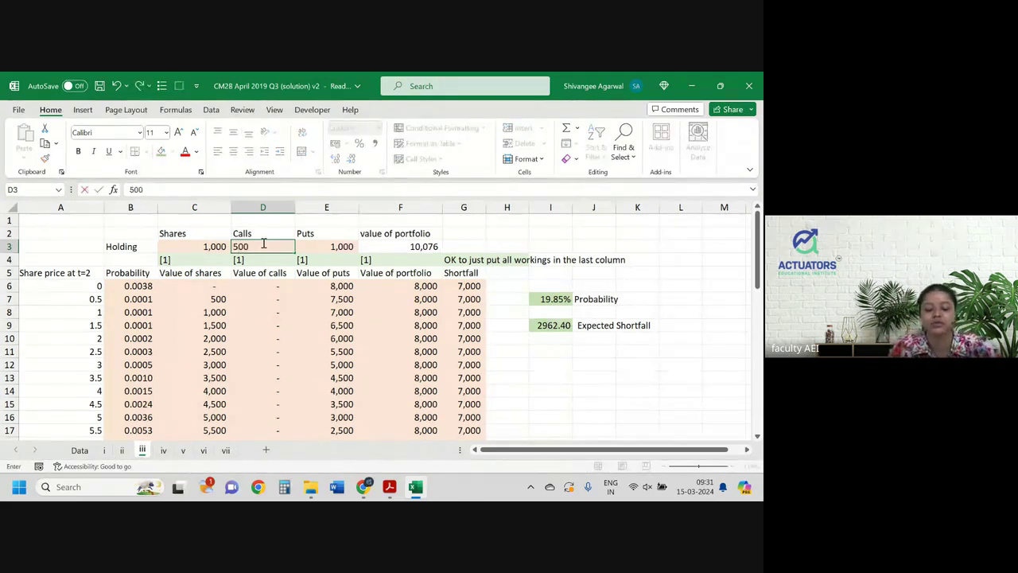
key("Return")
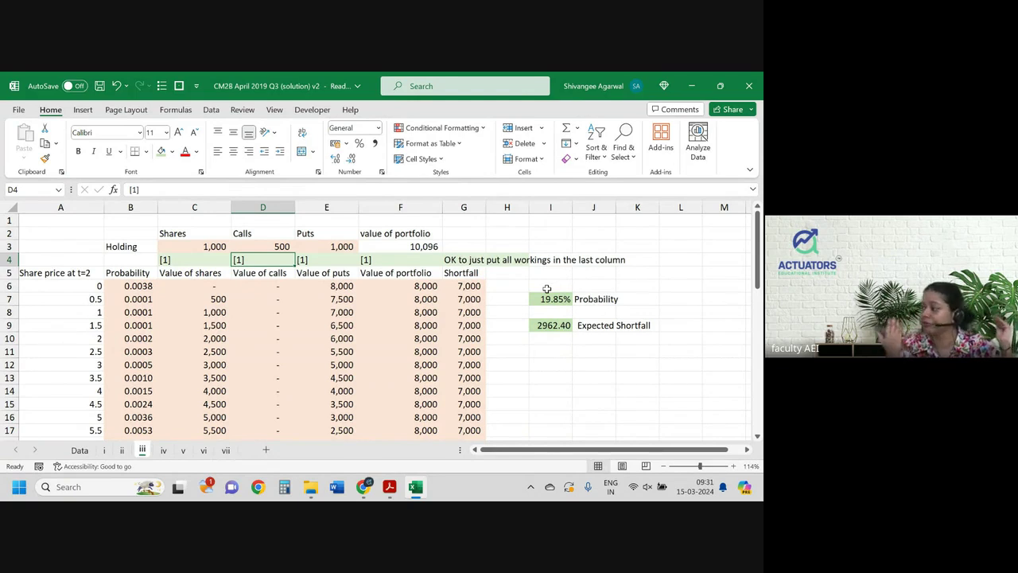
- Set the calls holding in D3 to 700
left_click(257, 246)
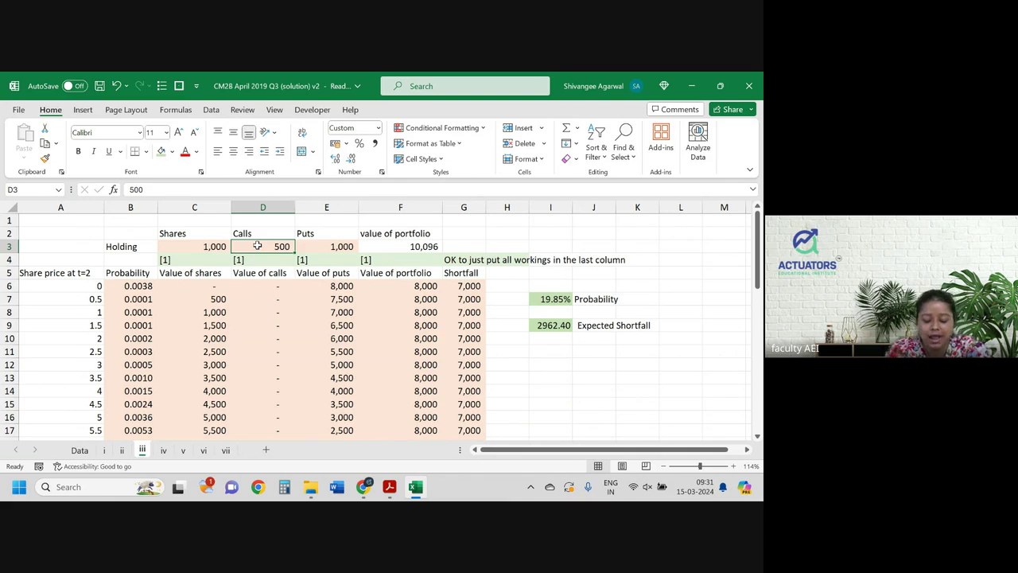
type("700")
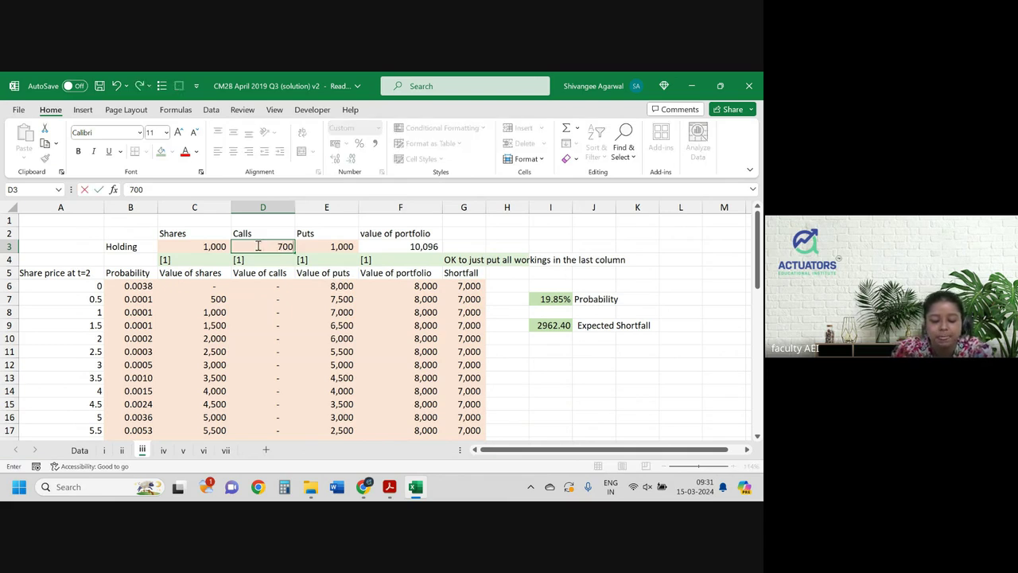
key("Return")
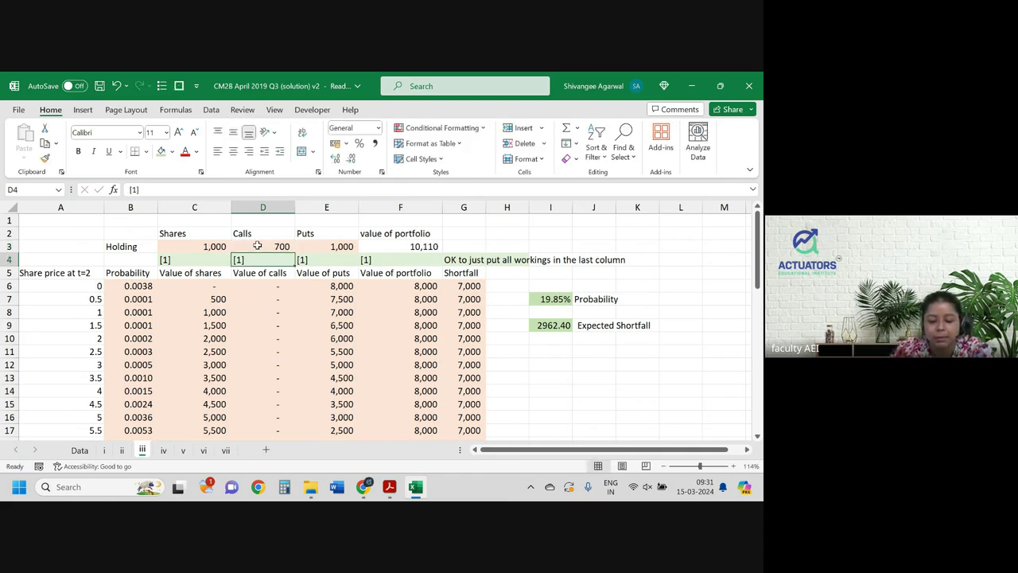
- Check which ranges the SUMIF probability formula in I7 uses and look through the portfolio value and shortfall columns
double_click(539, 302)
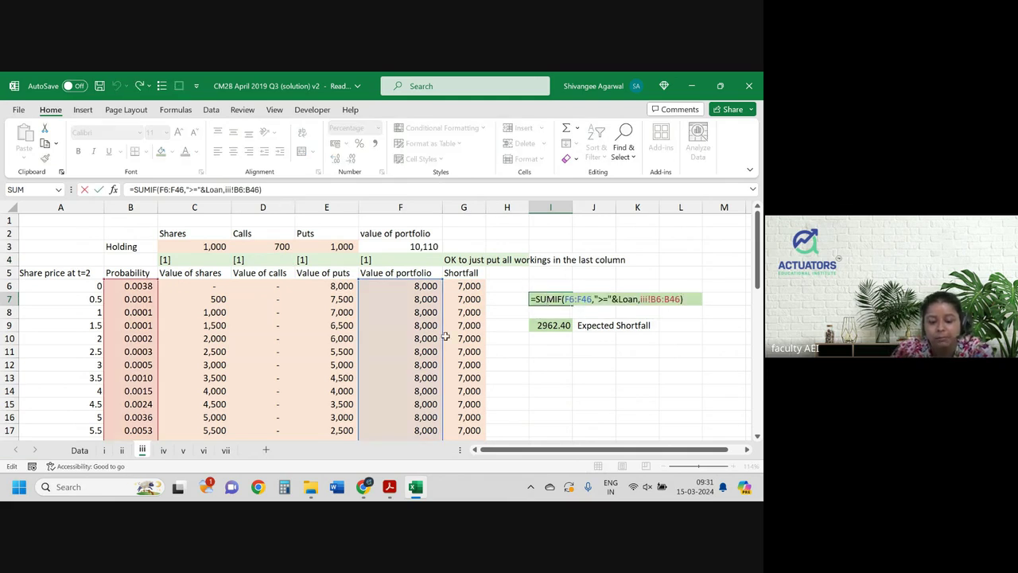
key("Return")
scroll(448, 337, "down", 5)
scroll(446, 337, "down", 3)
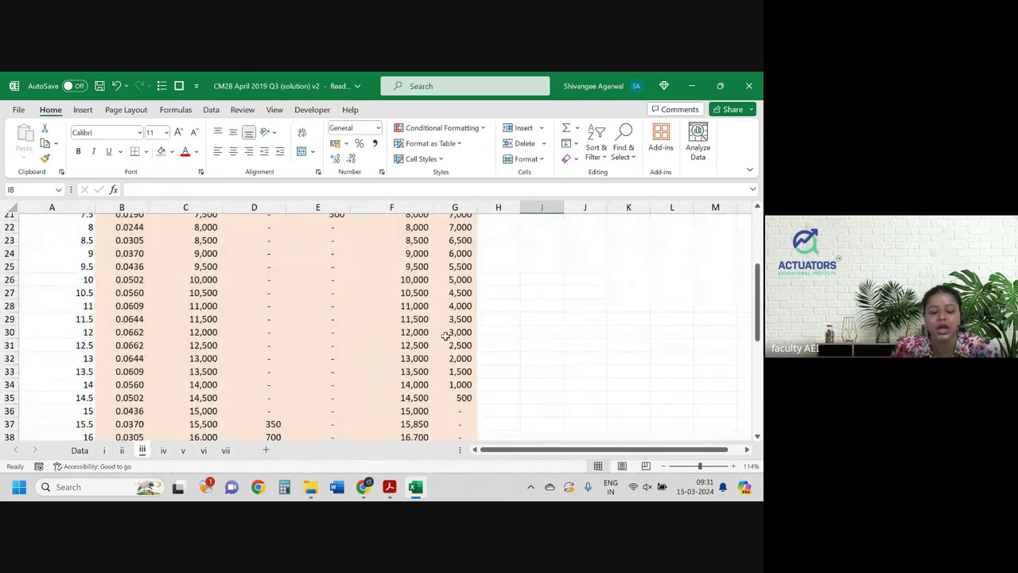
scroll(445, 336, "up", 5)
scroll(446, 336, "up", 1)
scroll(446, 336, "down", 8)
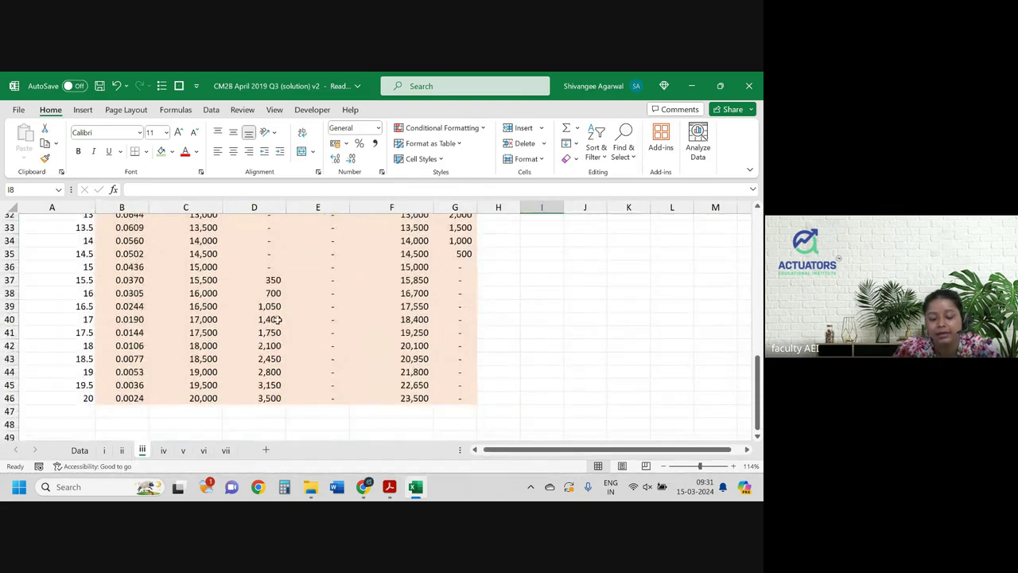
- Examine the calls payoffs in column D for share prices of 15.5 and above, alongside the puts payoffs at lower prices
left_click_drag(271, 280, 252, 408)
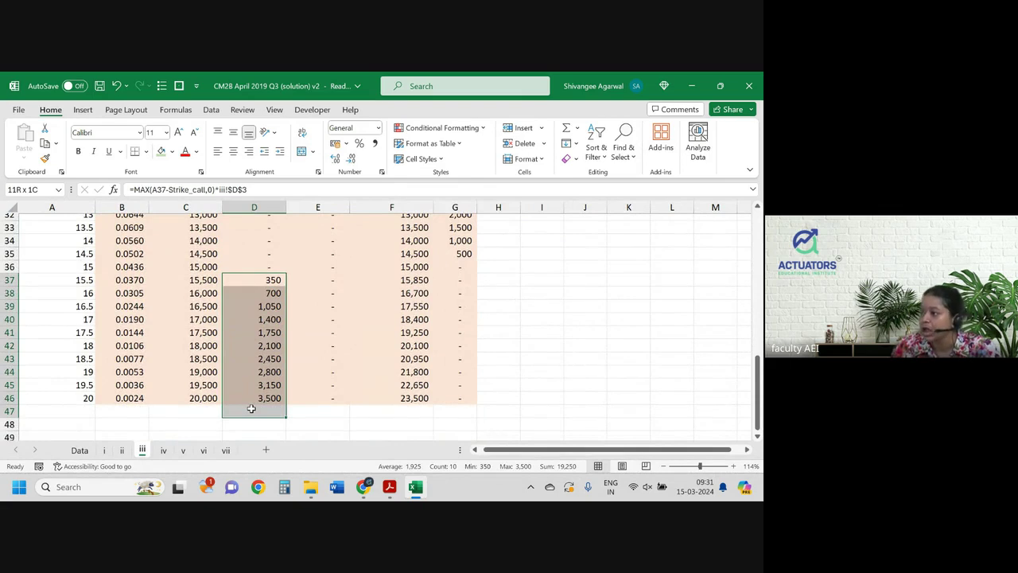
left_click_drag(252, 409, 251, 409)
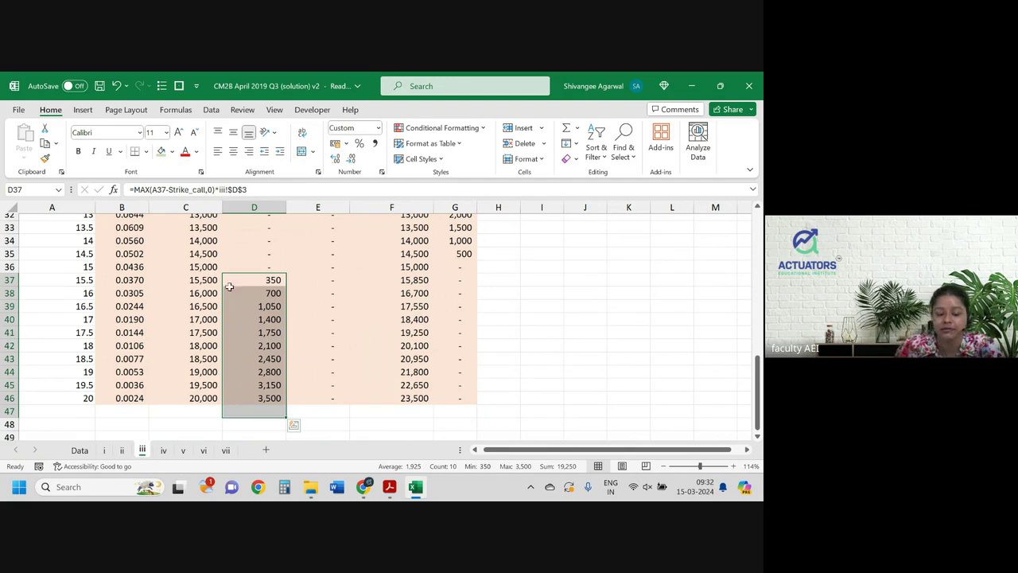
mouse_move(355, 494)
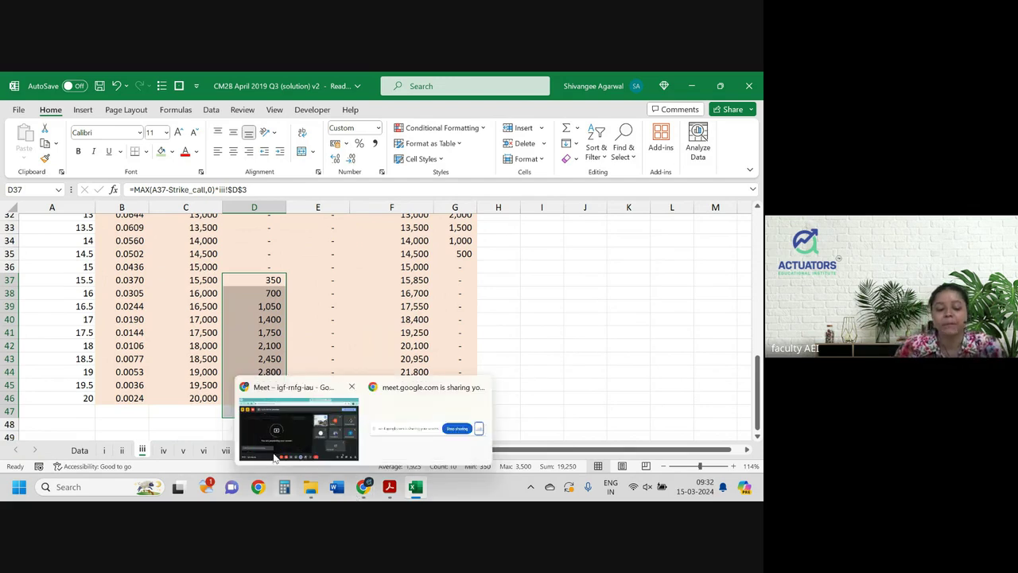
left_click(269, 306)
left_click_drag(203, 280, 422, 398)
left_click_drag(91, 279, 230, 423)
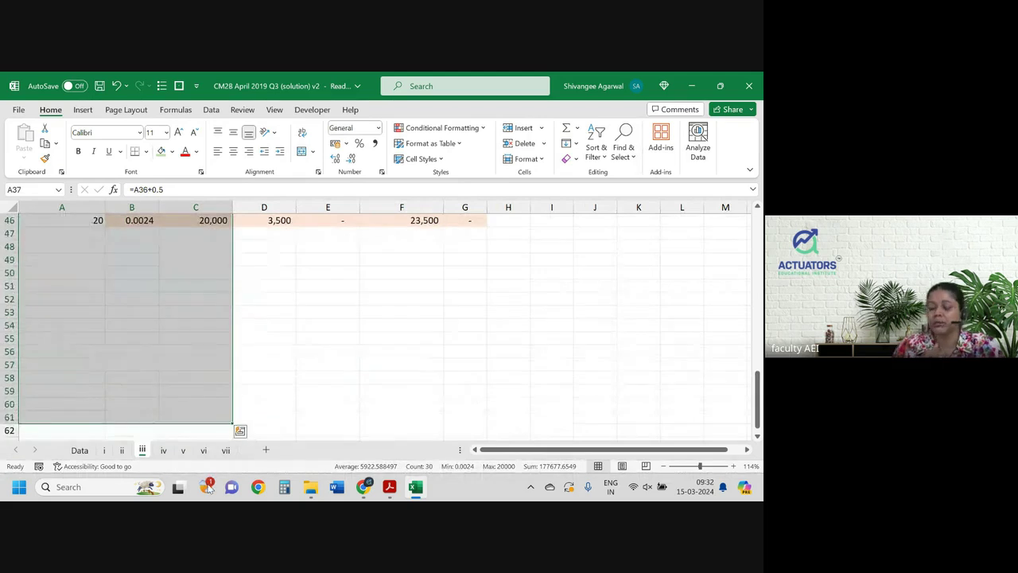
scroll(244, 326, "up", 6)
scroll(243, 326, "down", 2)
left_click(317, 278)
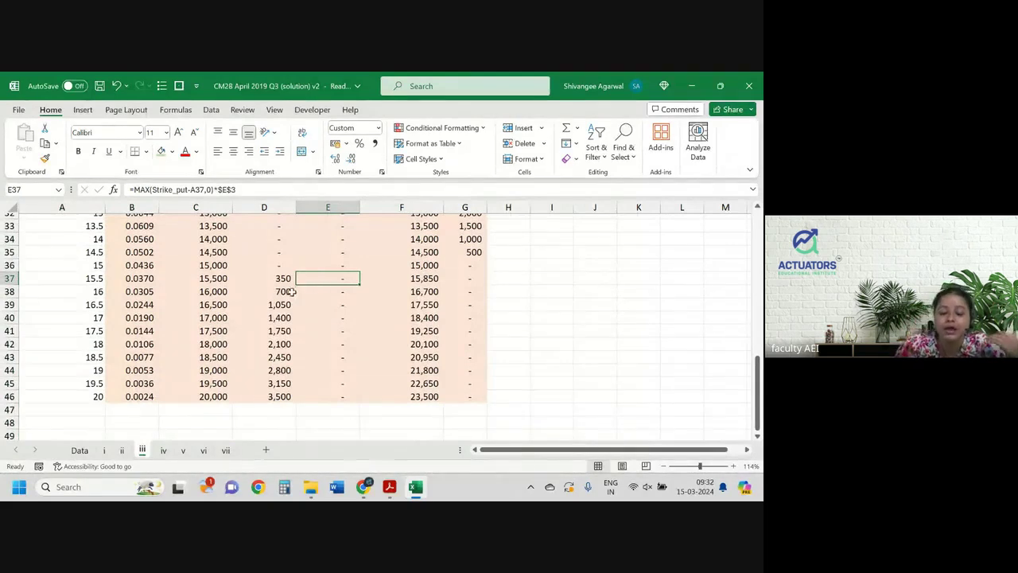
left_click_drag(270, 282, 262, 385)
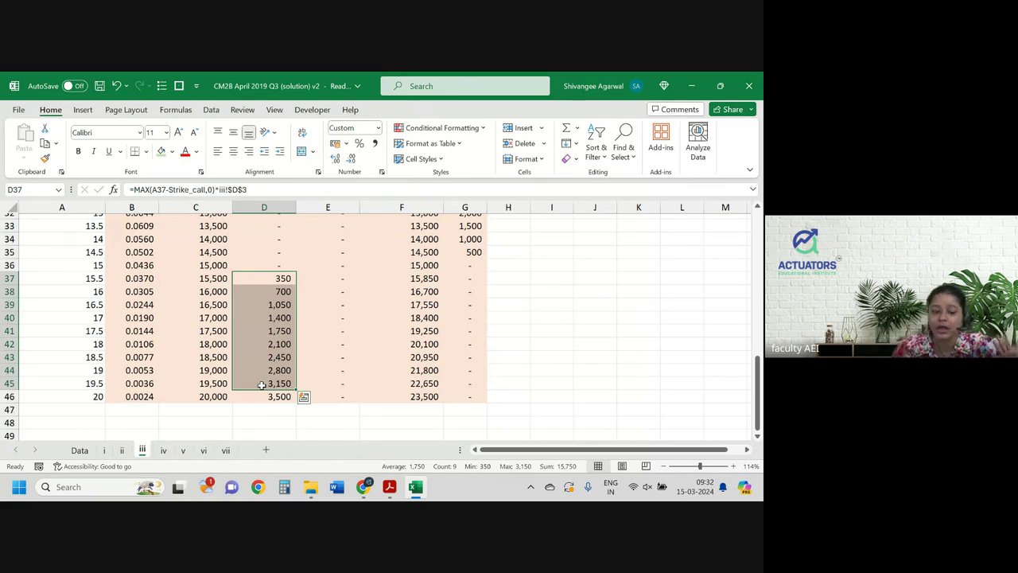
scroll(262, 384, "up", 5)
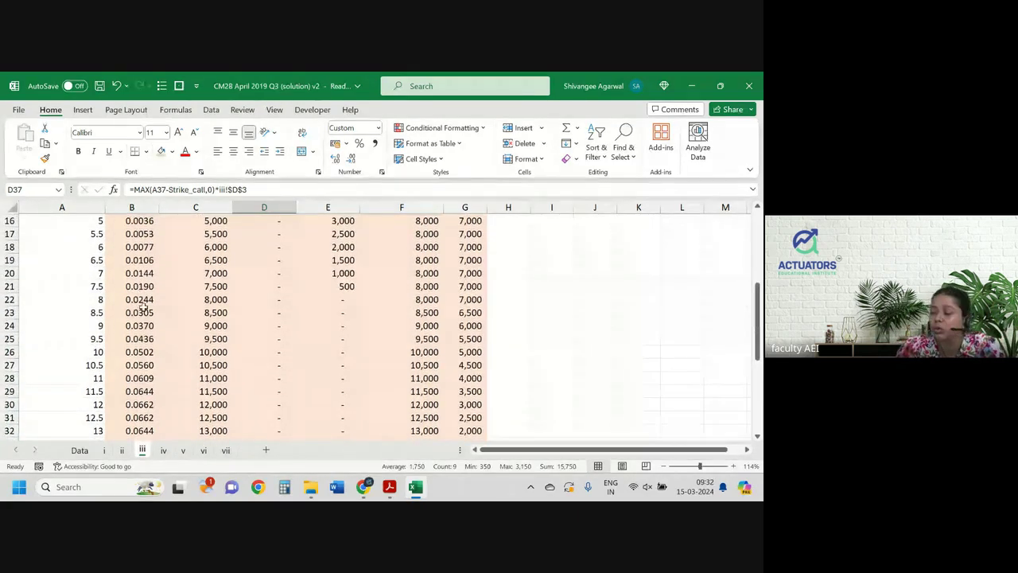
scroll(283, 368, "up", 2)
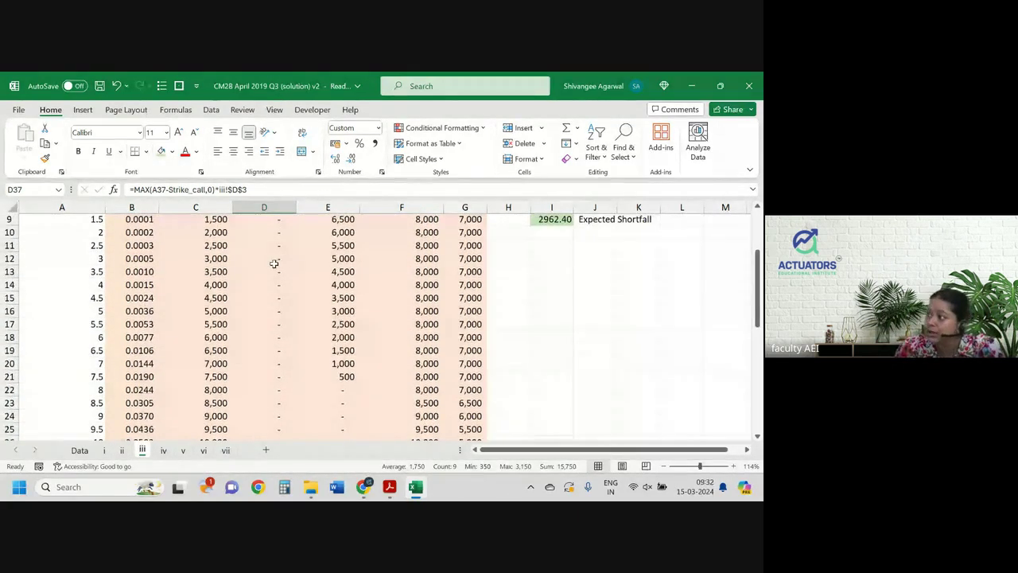
scroll(273, 263, "up", 2)
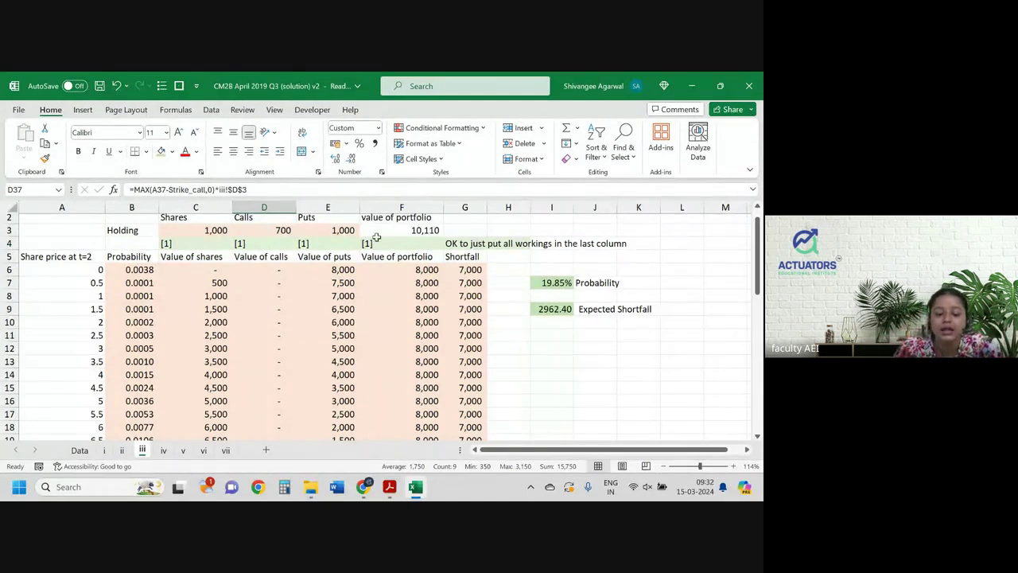
- Try puts holdings of 600 and 400 in E3
left_click(284, 230)
left_click(344, 230)
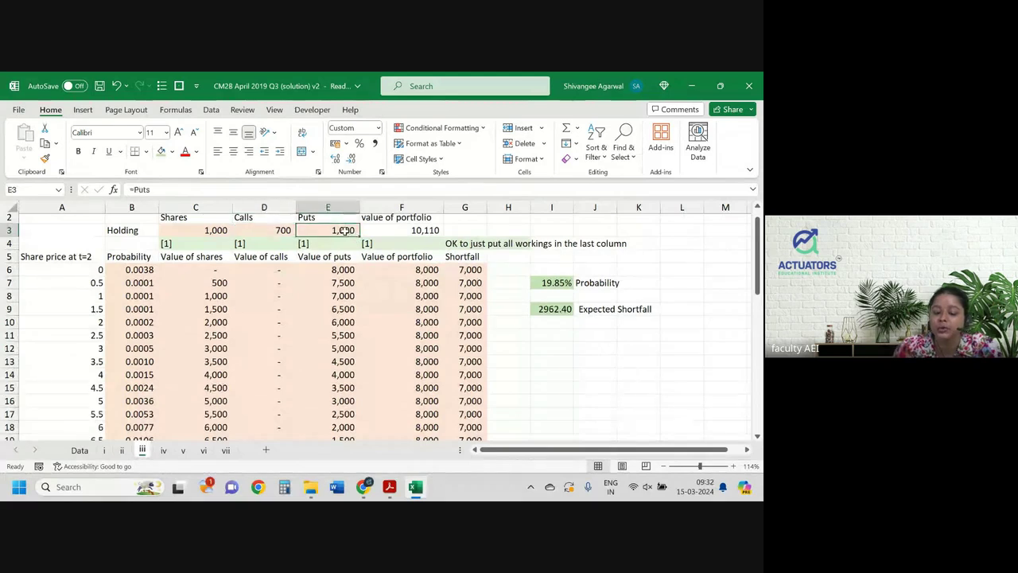
type("600")
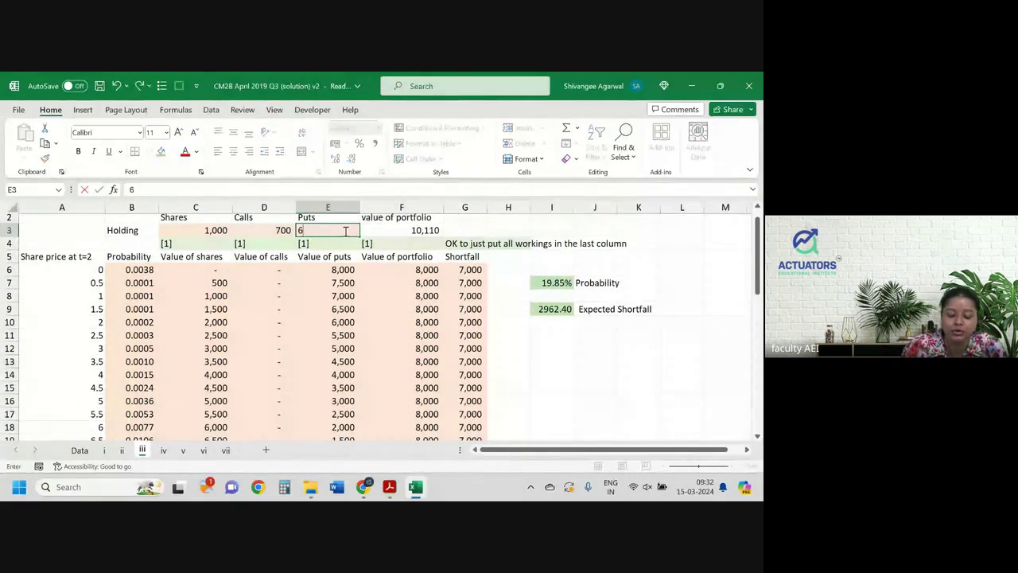
key("Return")
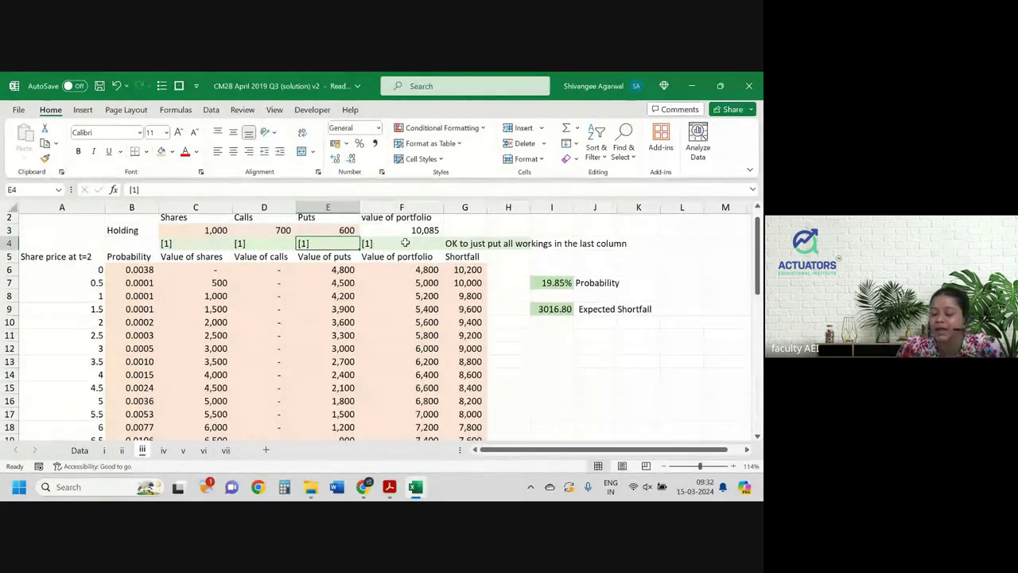
left_click(331, 228)
type("400")
key("Return")
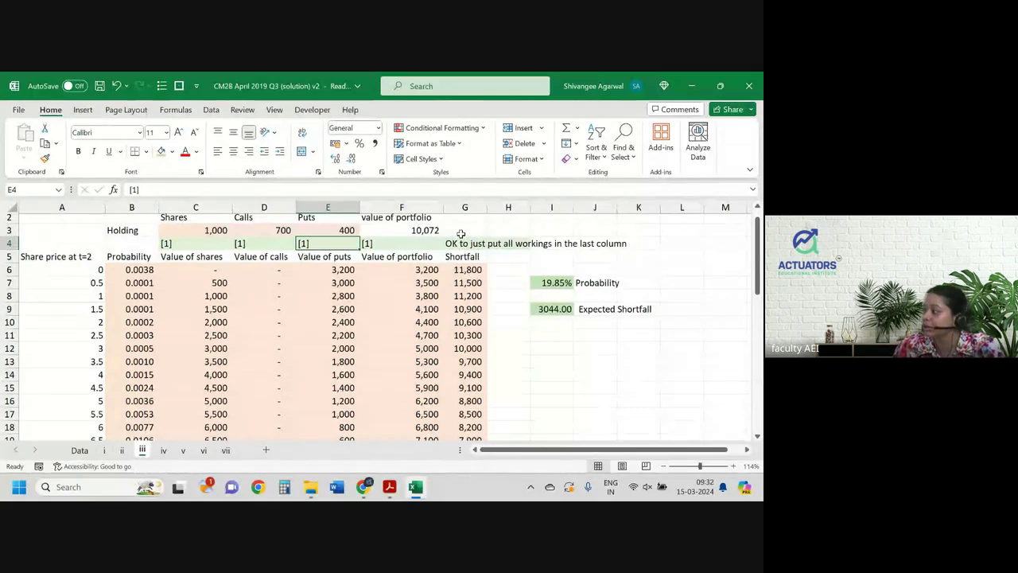
- Enter 10076 in G3 beside the portfolio value as a reference figure
left_click(470, 228)
type("10076")
key("Return")
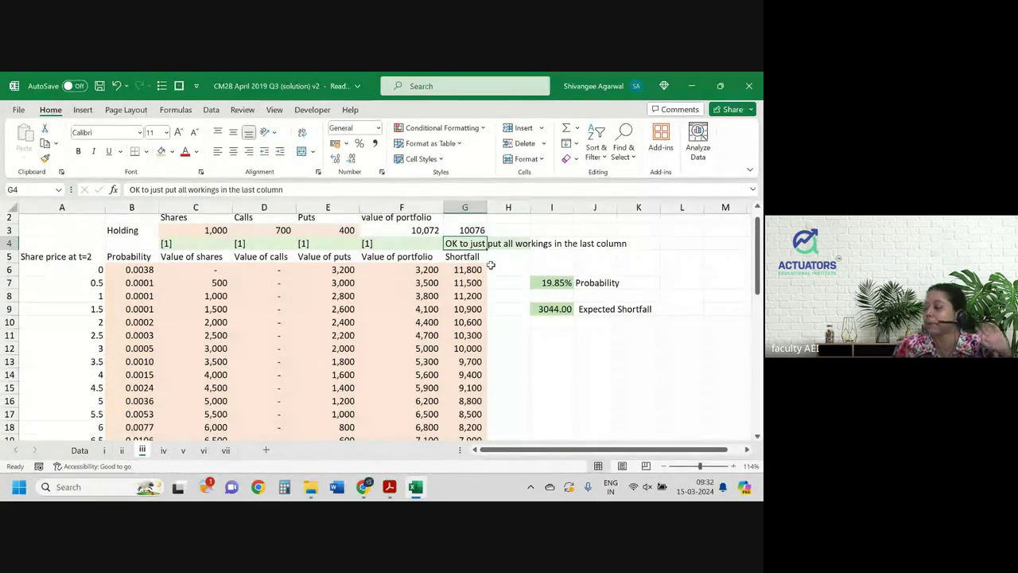
- Review the payoffs across all share prices and set the puts holding in E3 to 1000
scroll(317, 314, "down", 9)
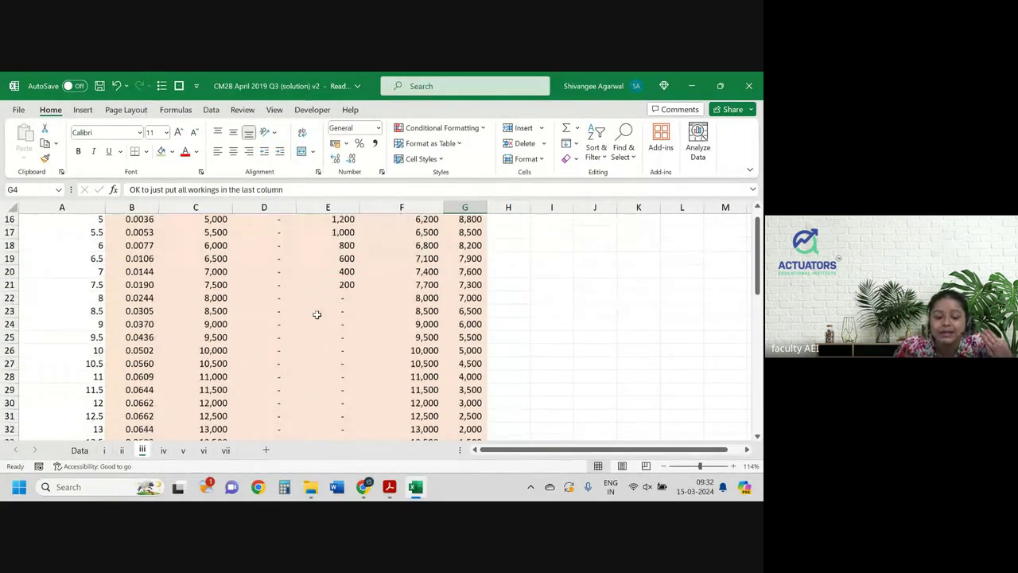
scroll(317, 315, "down", 3)
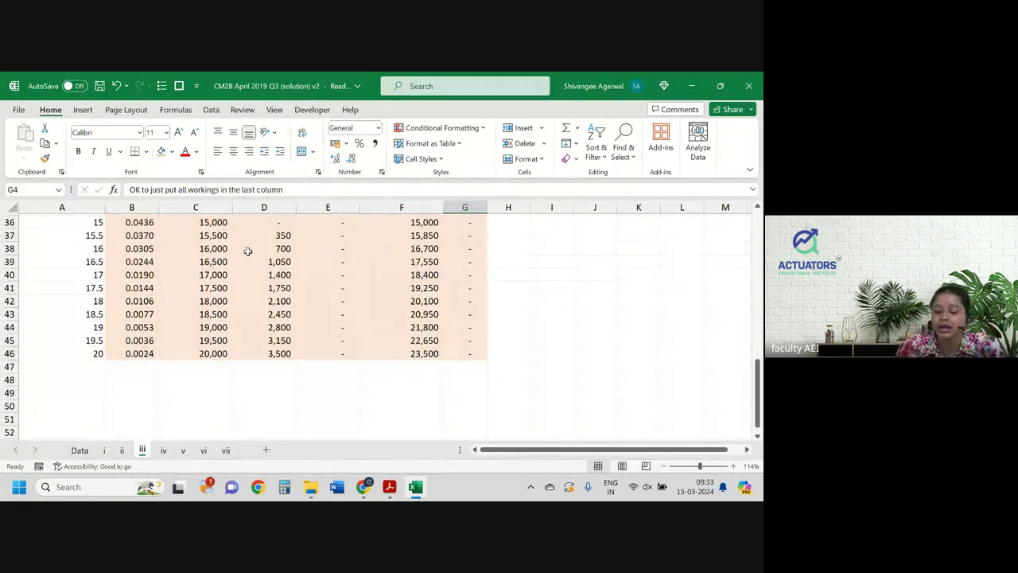
scroll(247, 251, "up", 2)
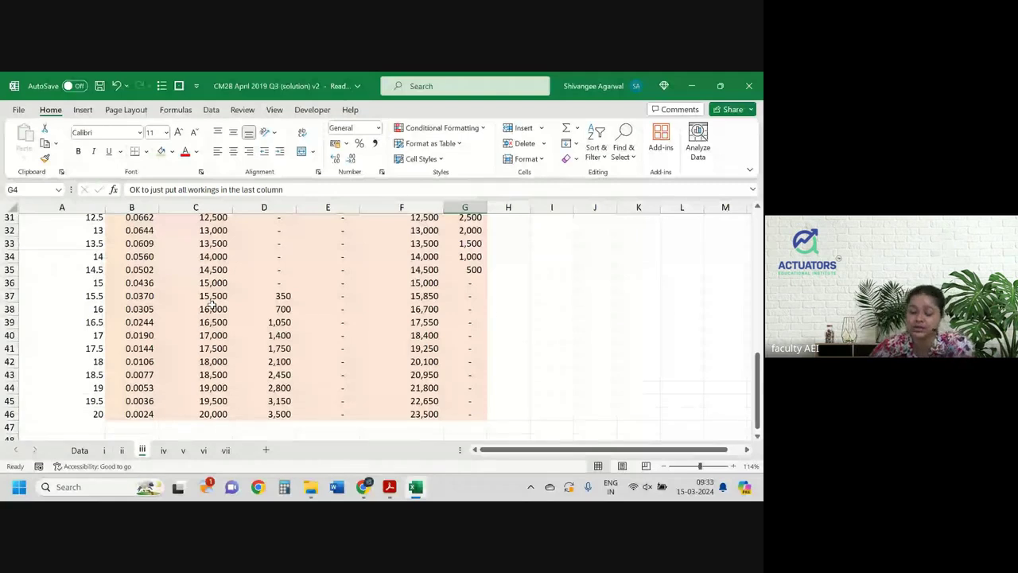
scroll(211, 301, "up", 10)
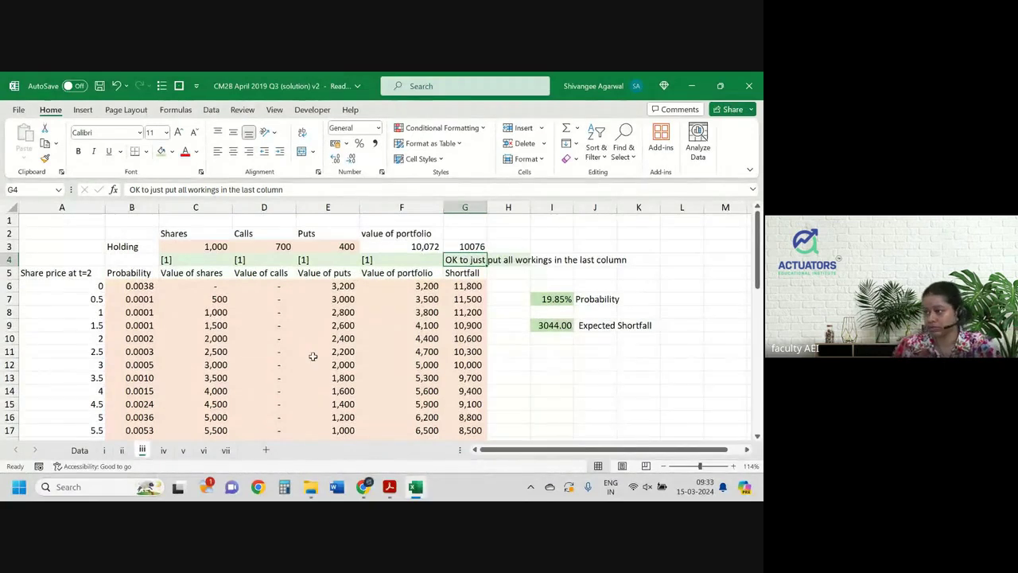
left_click(334, 245)
type("100")
key("Left")
key("Right")
type("1000")
key("Return")
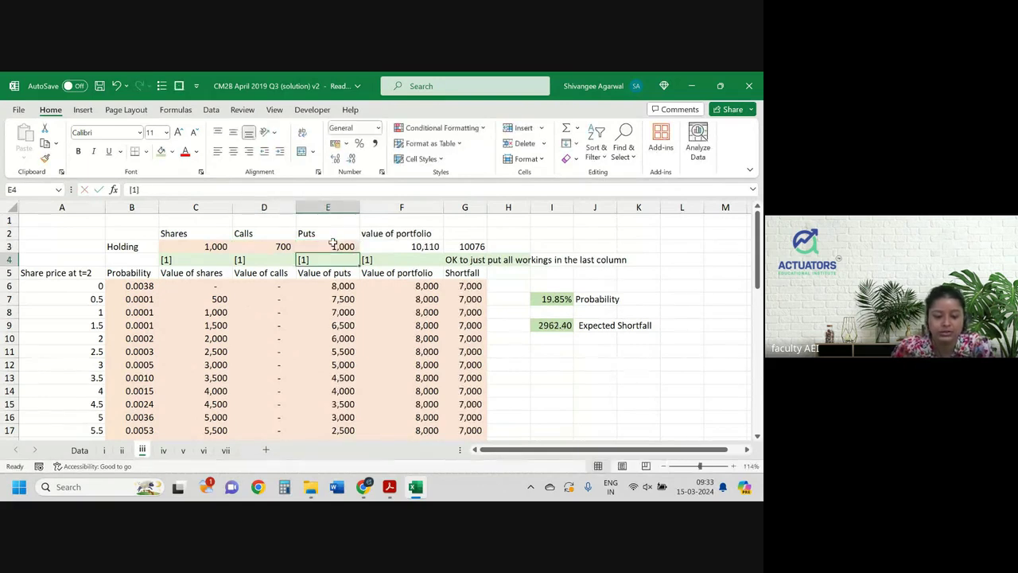
- Try a calls holding of 200 in D3
key("Up")
key("Left")
type("200")
key("Return")
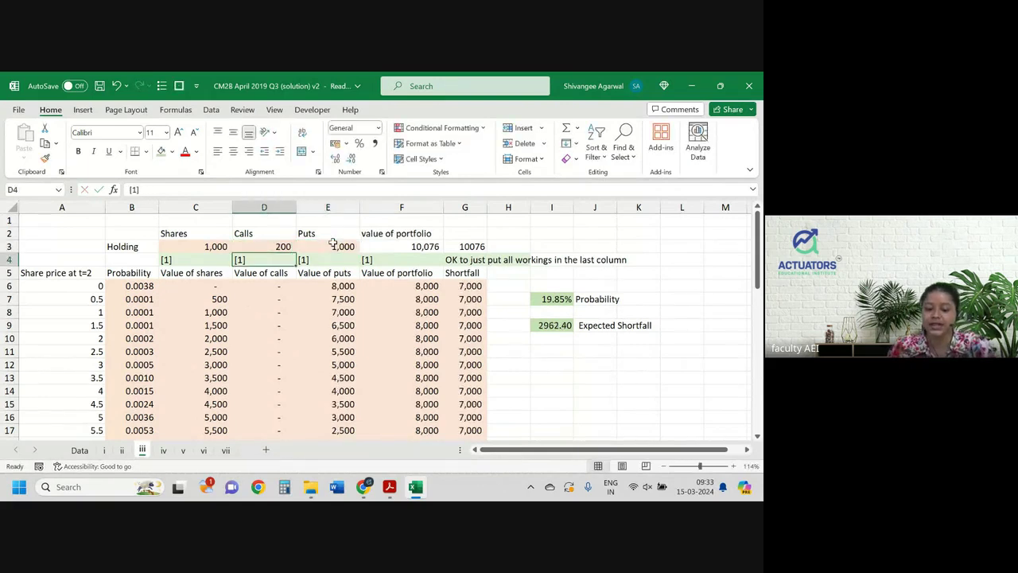
- Try holdings of -500 calls in D3 and 1500 puts in E3, and check the probability formula in I7
left_click(265, 245)
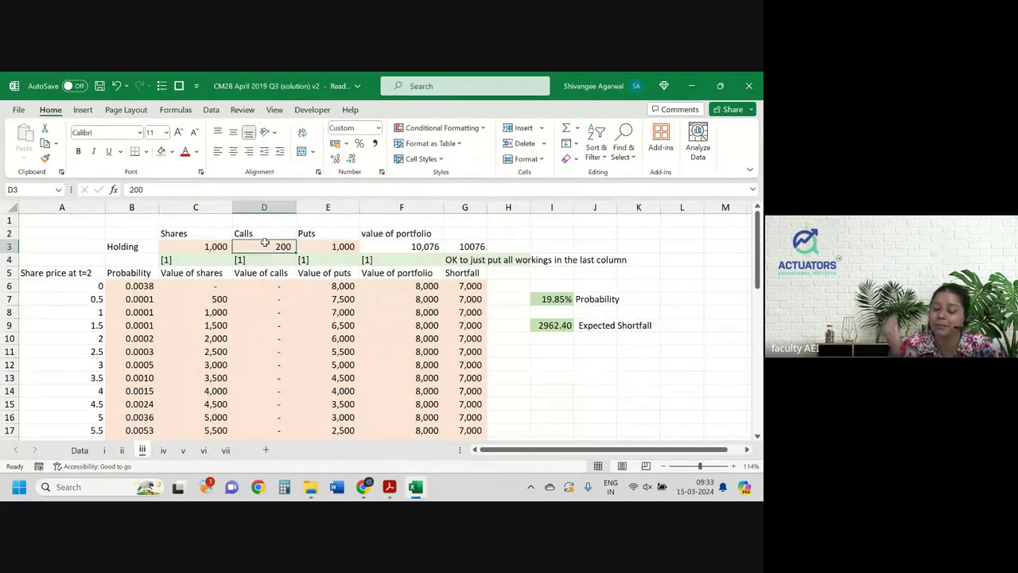
type("500")
key("Return")
left_click(347, 245)
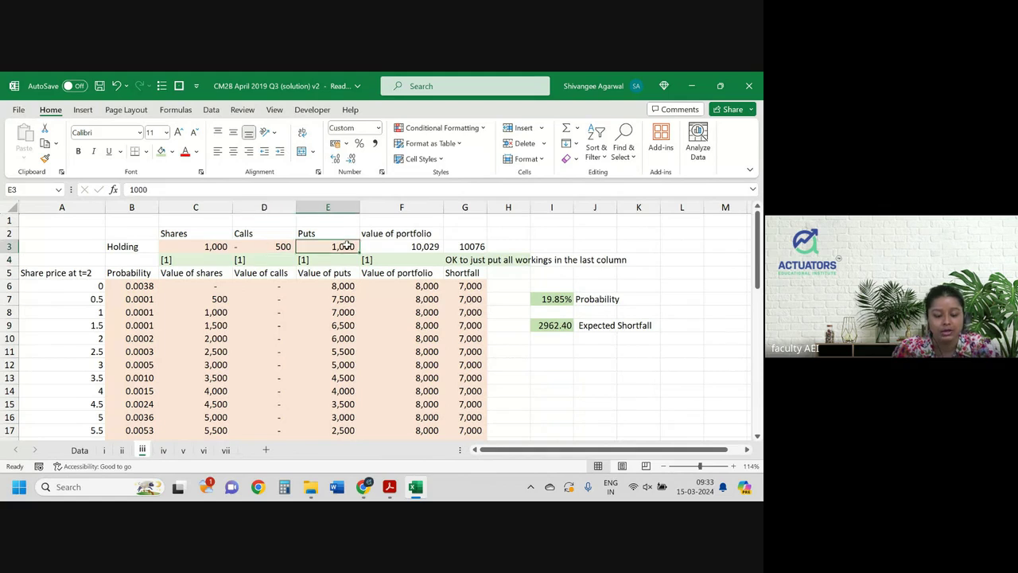
type("1500")
key("Return")
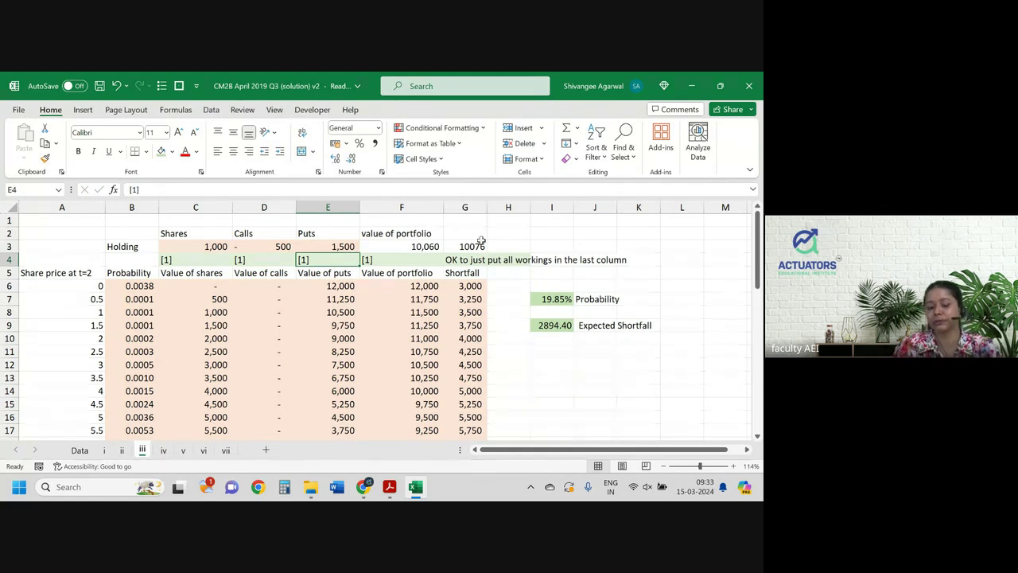
double_click(555, 300)
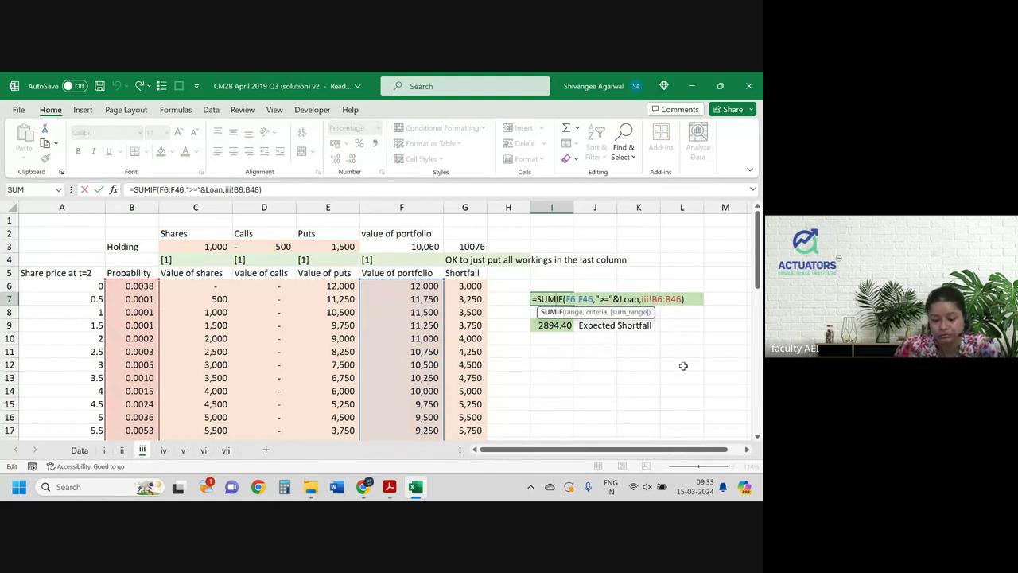
key("Return")
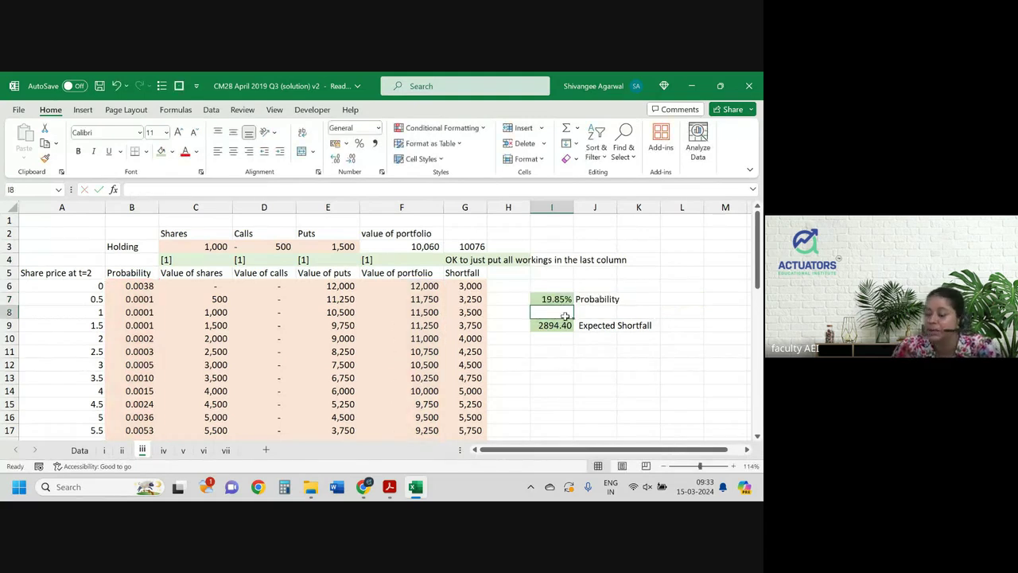
scroll(565, 314, "down", 3)
scroll(566, 310, "up", 3)
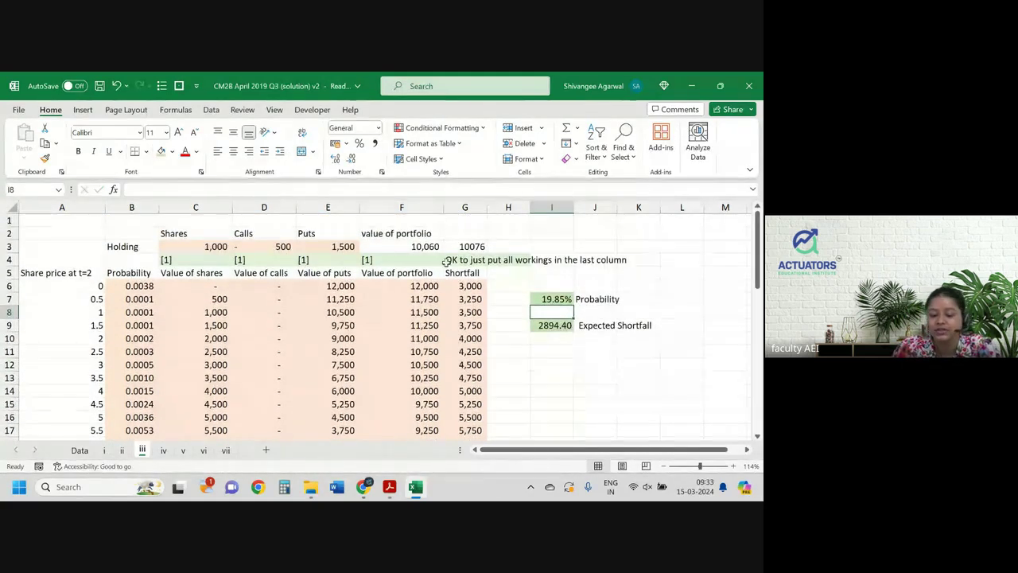
- Try holdings of -700 calls in D3 and 1800 puts in E3
left_click(273, 246)
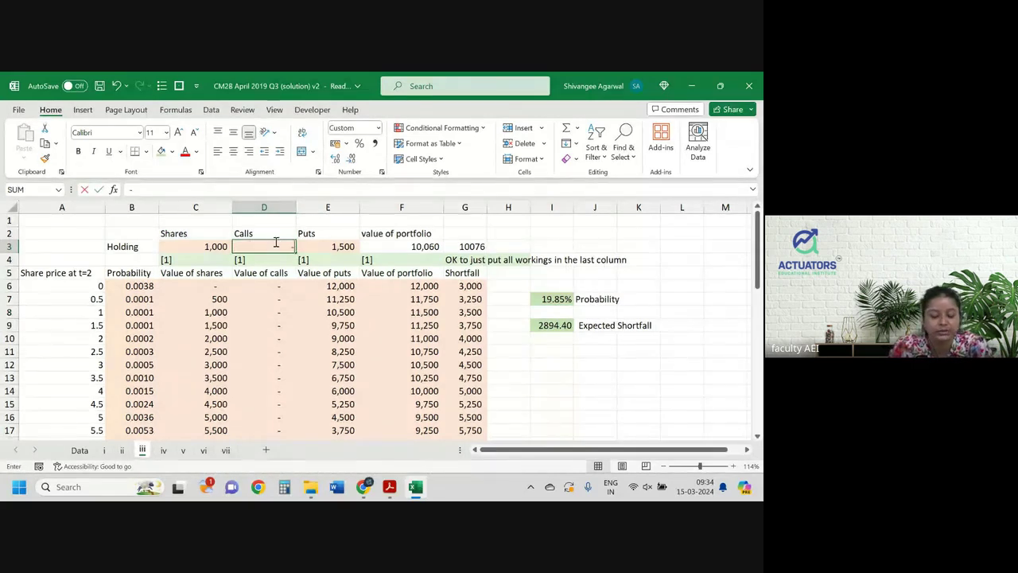
type("-700")
key("Tab")
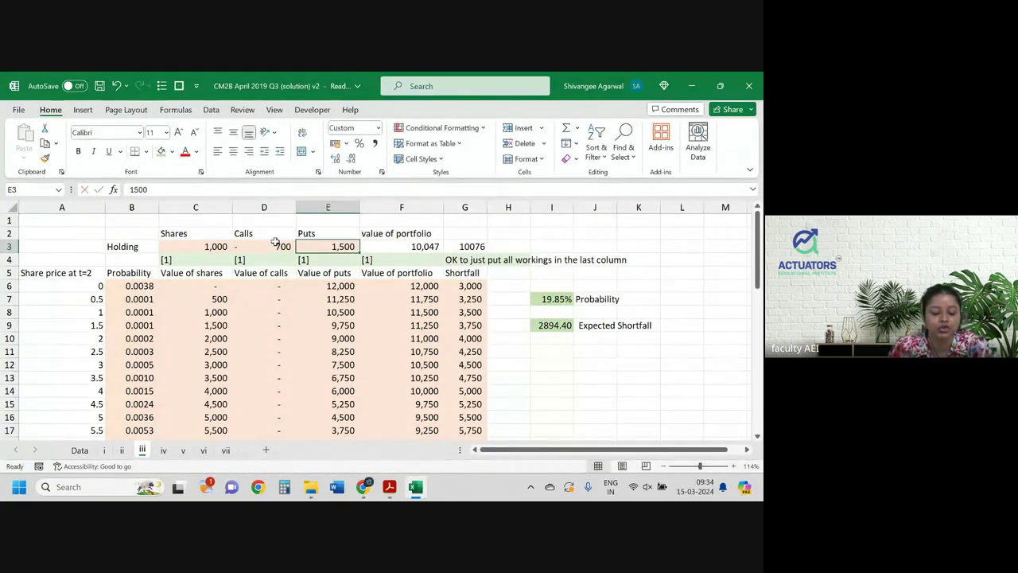
type("1800")
key("Return")
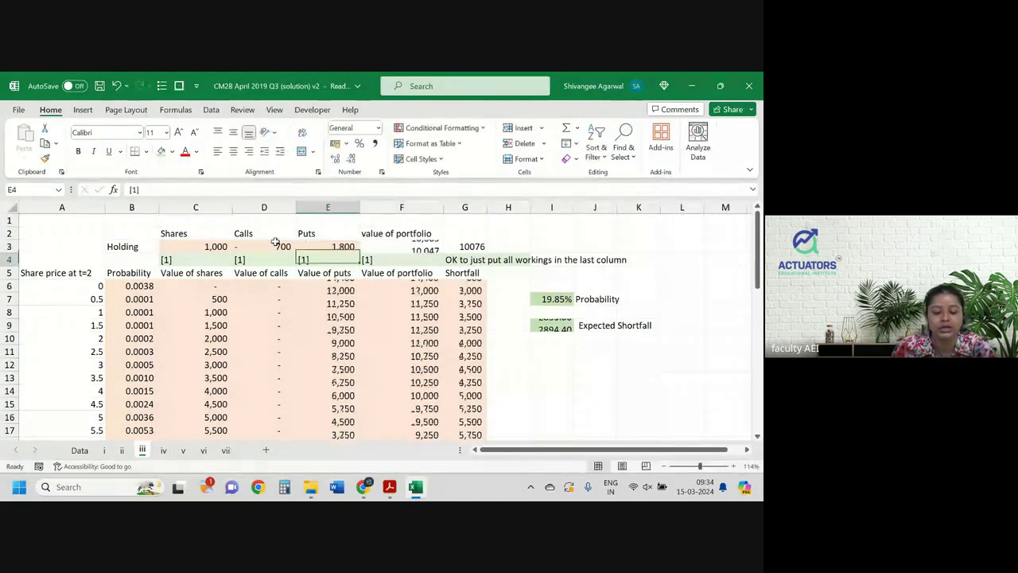
- Examine the portfolio value and probability formulas, the calls payoffs and portfolio values at high share prices, and the shortfalls at low share prices
left_click(418, 242)
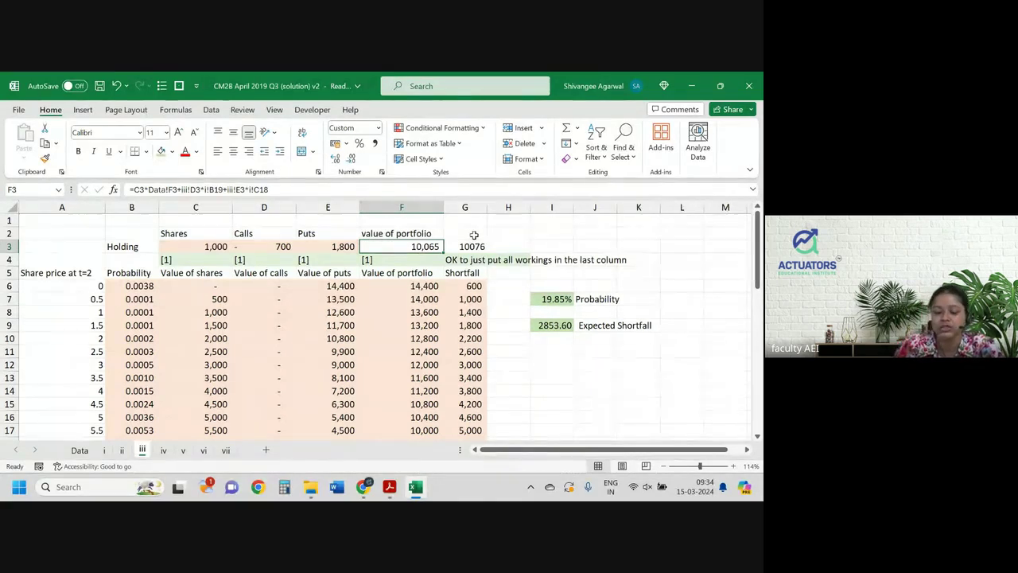
left_click(555, 298)
scroll(552, 295, "down", 2)
scroll(552, 295, "up", 2)
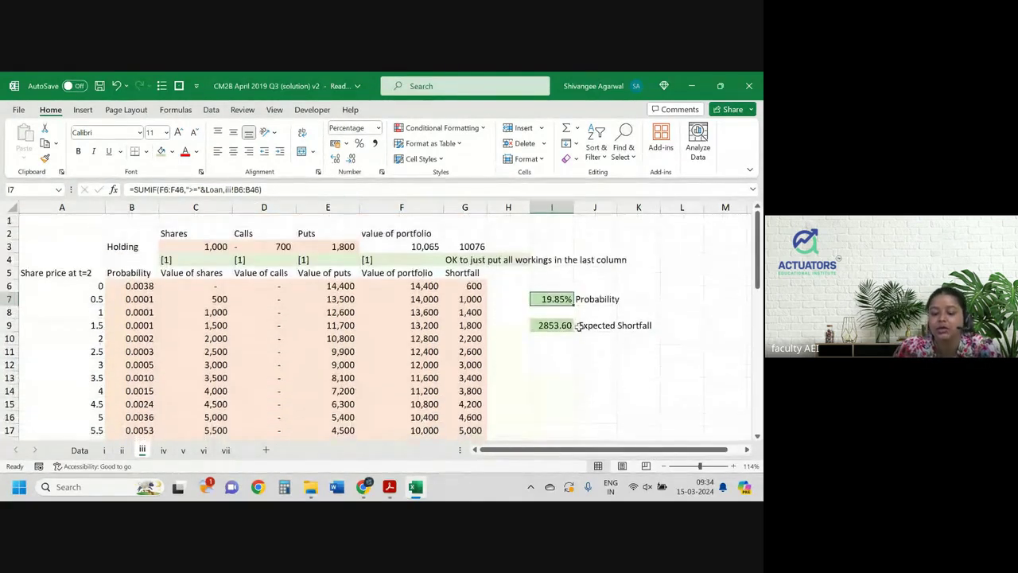
scroll(578, 324, "down", 6)
scroll(580, 327, "down", 3)
scroll(580, 327, "down", 2)
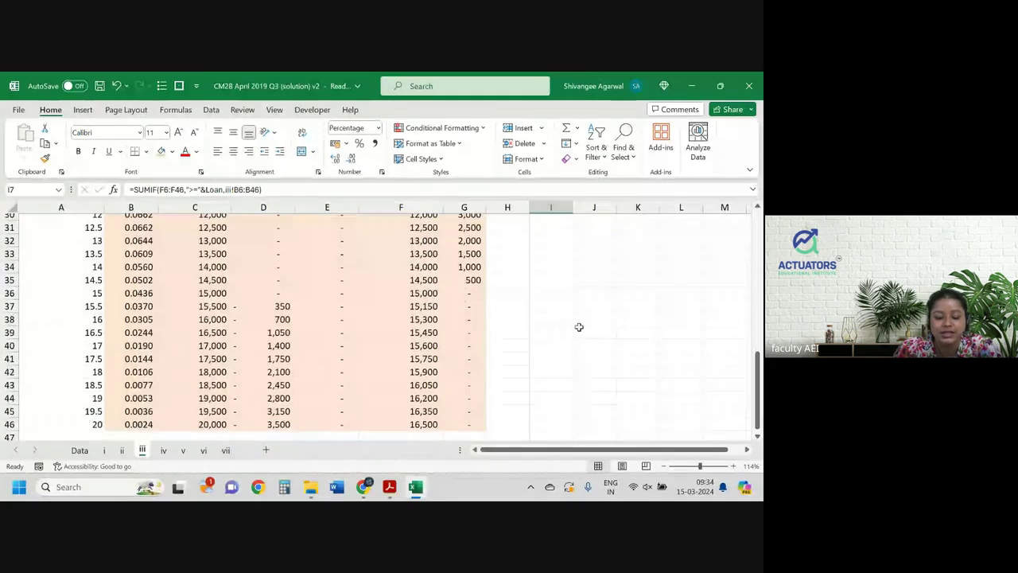
left_click_drag(278, 307, 280, 426)
left_click_drag(422, 294, 483, 423)
scroll(469, 327, "up", 10)
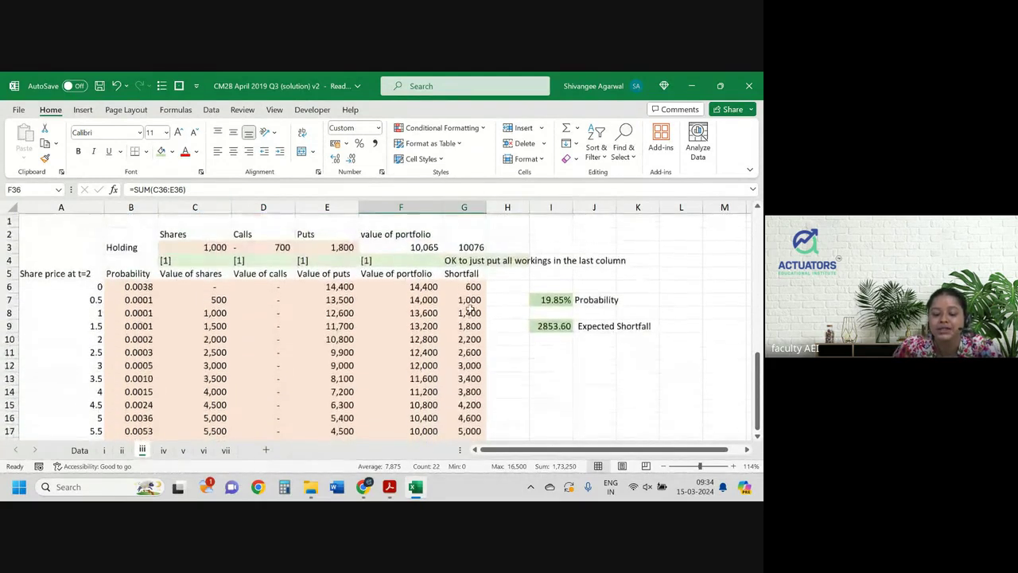
left_click_drag(471, 288, 470, 405)
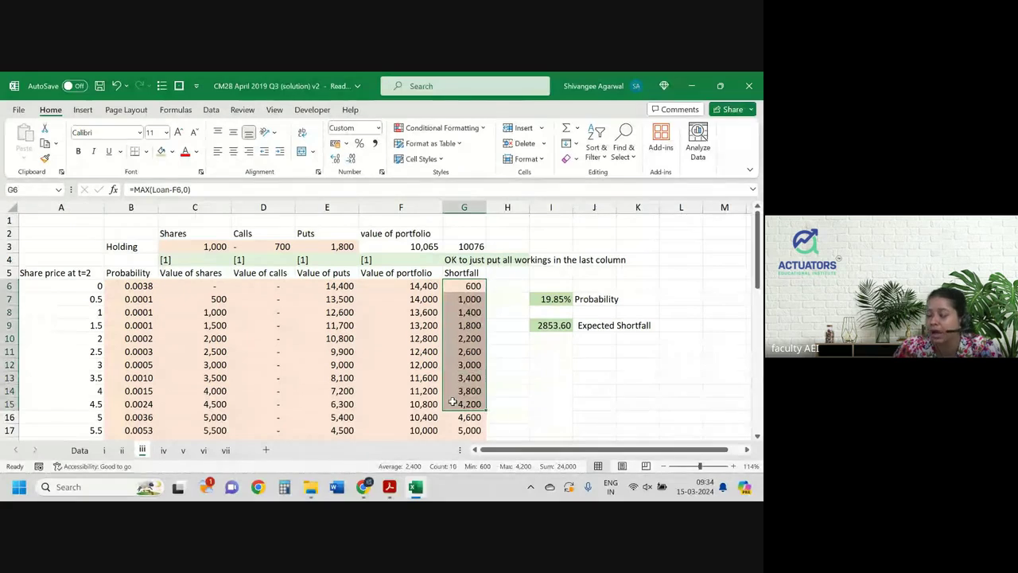
key("Down")
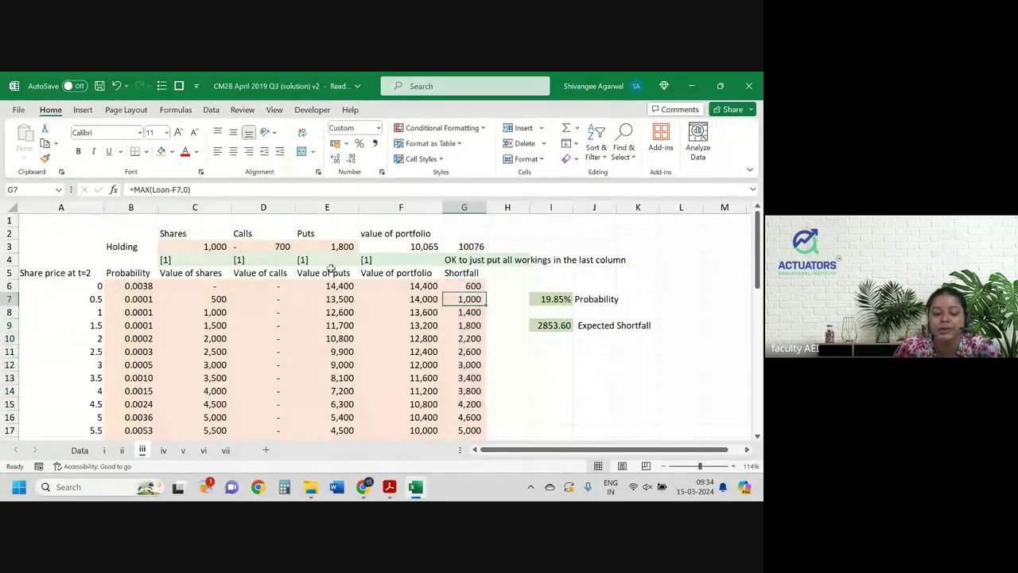
- Set the calls holding in D3 to -800 and the puts holding in E3 to 2000
left_click(273, 248)
type("-800")
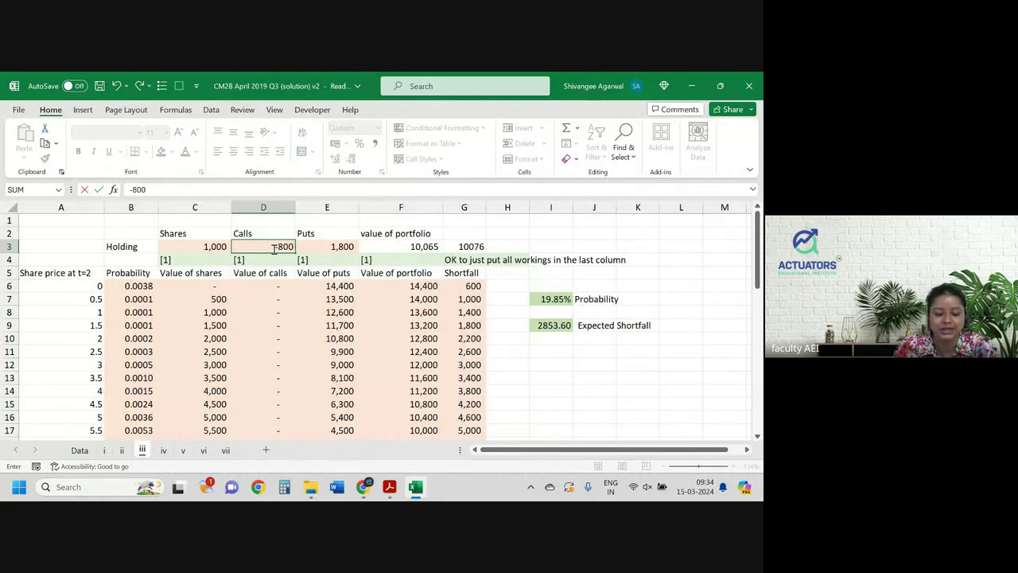
key("Tab")
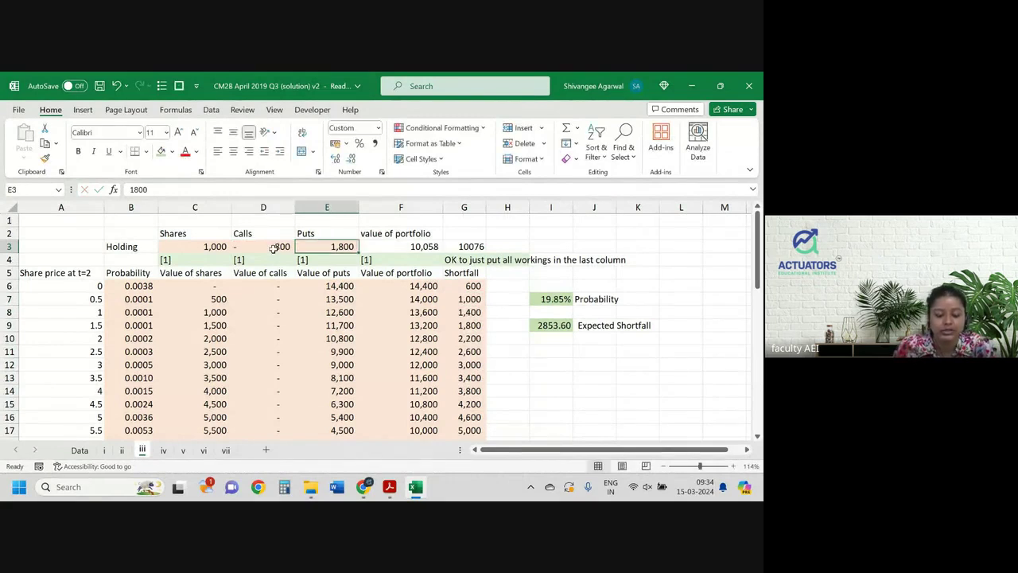
type("2000")
key("Return")
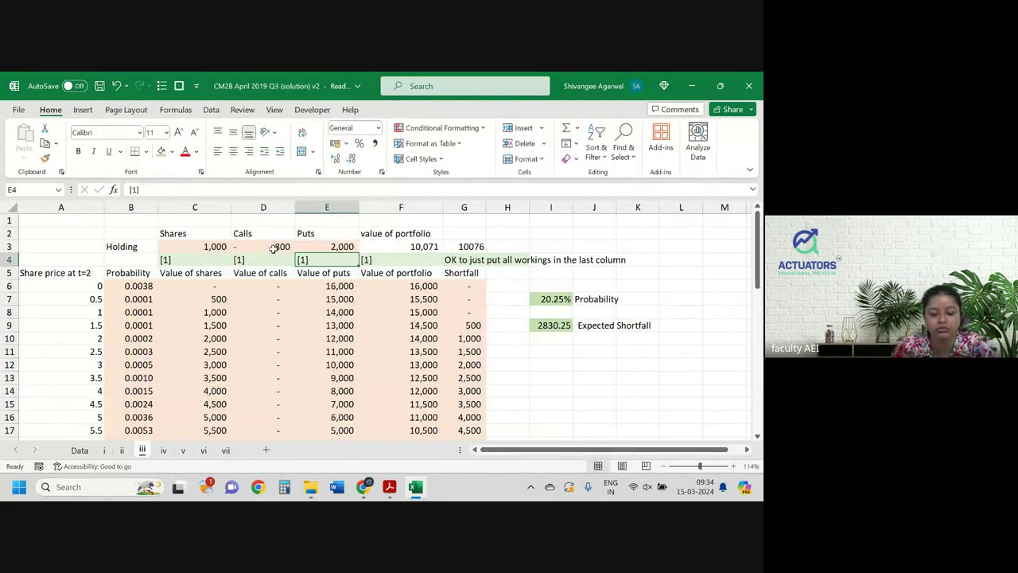
- Examine the probability, the share and calls payoffs with shortfalls at high share prices, and the puts payoffs with shortfalls at low share prices
left_click(557, 296)
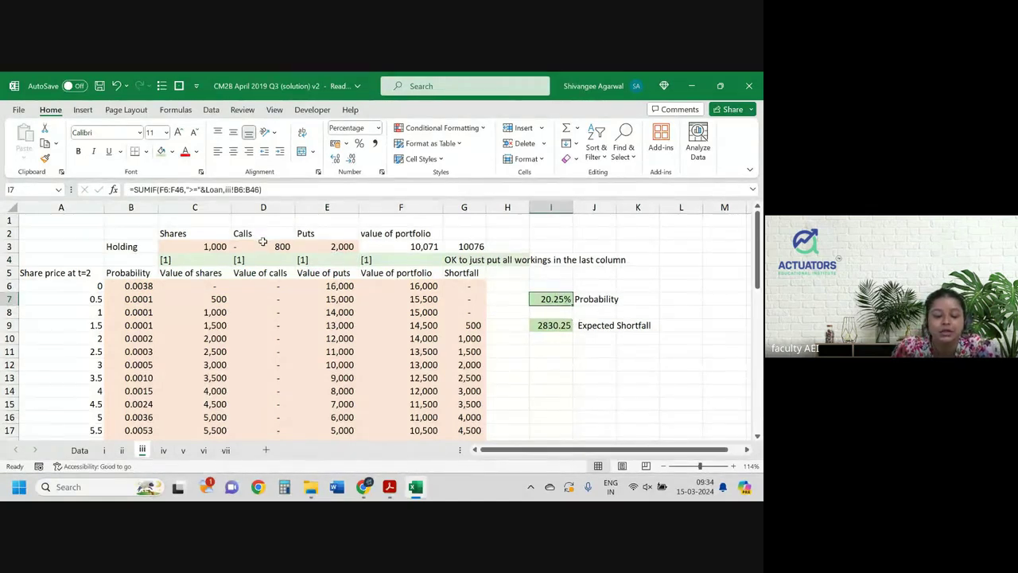
scroll(437, 361, "down", 10)
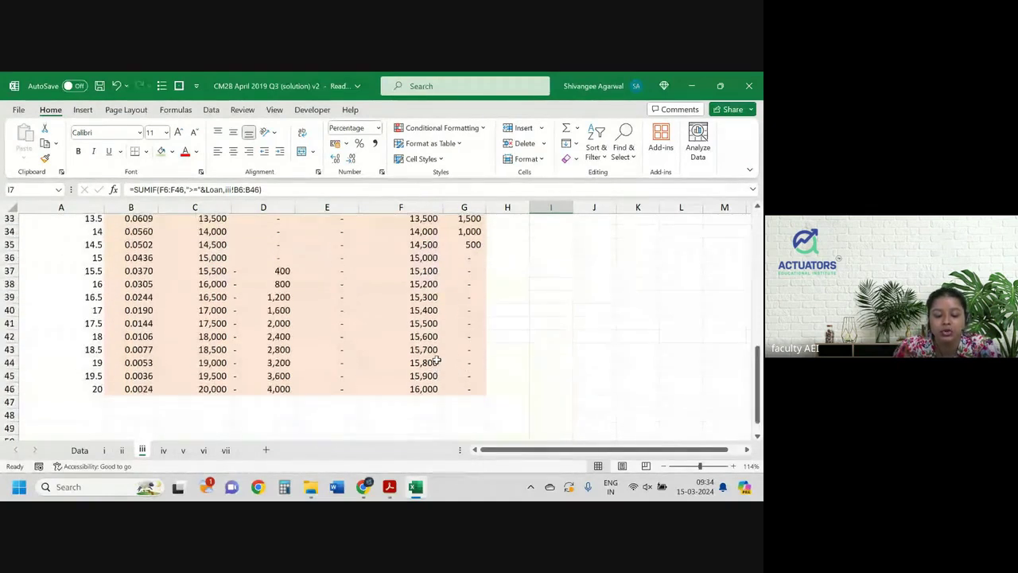
left_click_drag(261, 271, 271, 406)
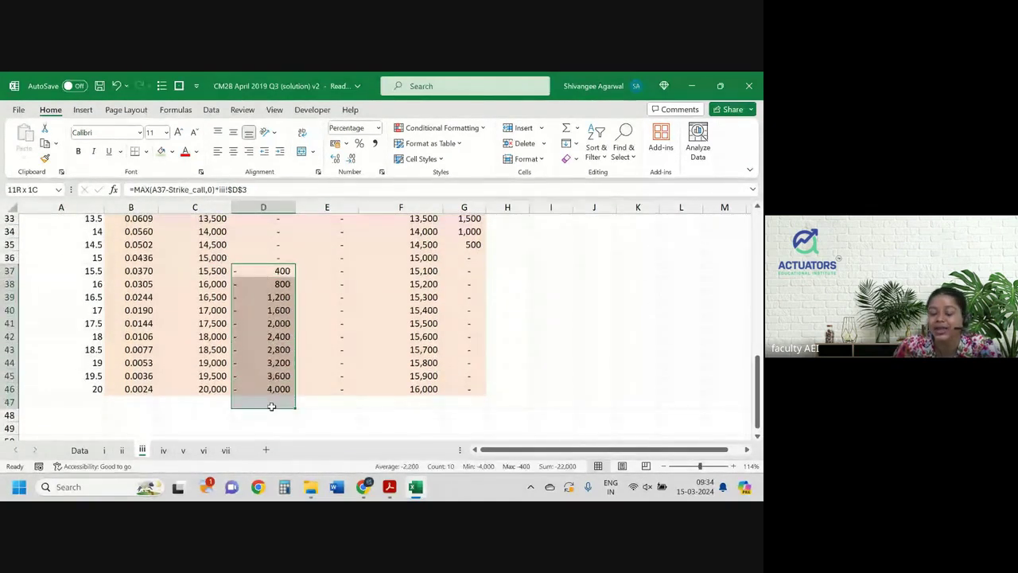
left_click_drag(467, 258, 470, 400)
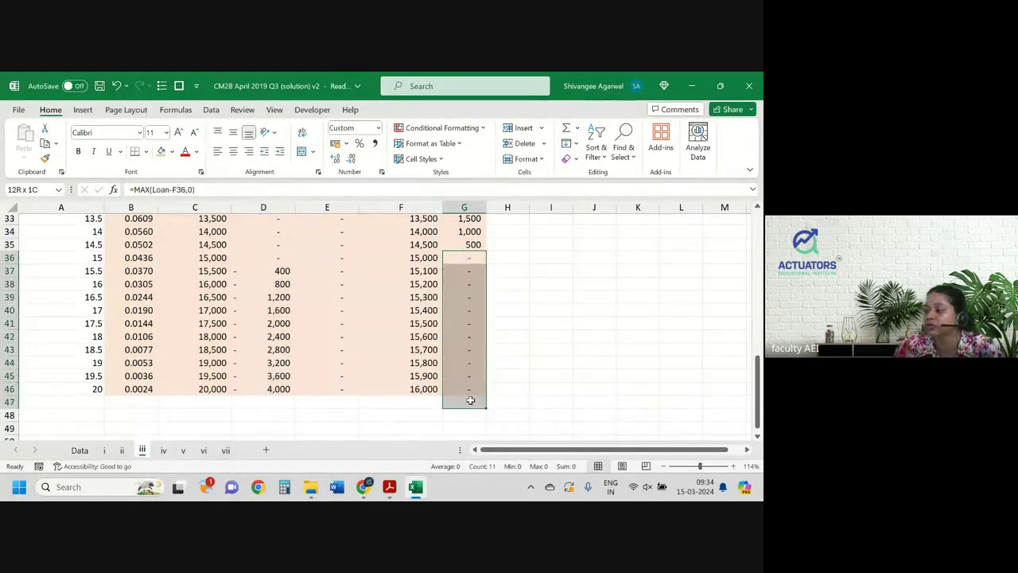
left_click_drag(162, 272, 271, 408)
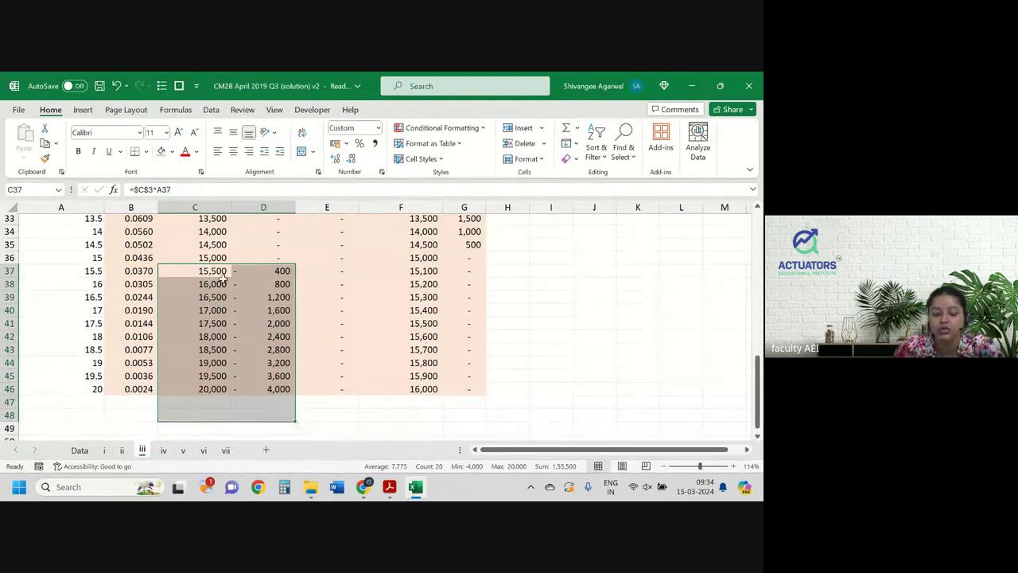
scroll(331, 284, "up", 11)
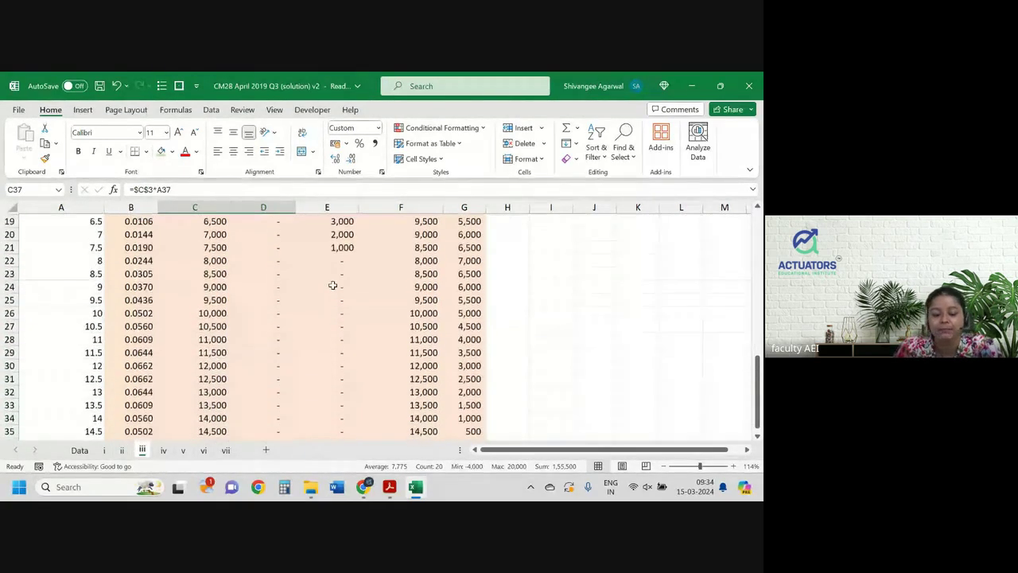
left_click_drag(466, 285, 466, 312)
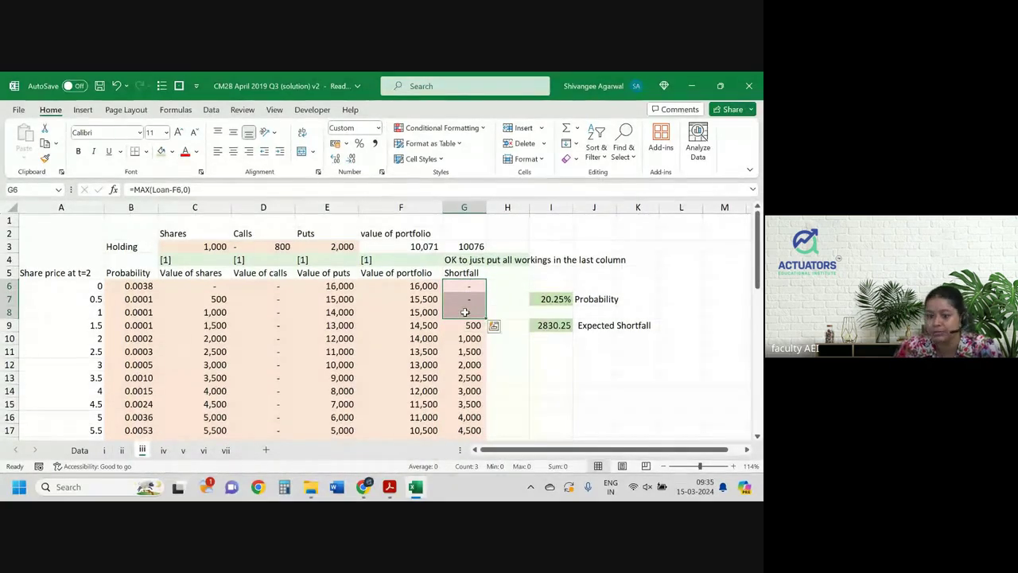
left_click_drag(338, 285, 344, 325)
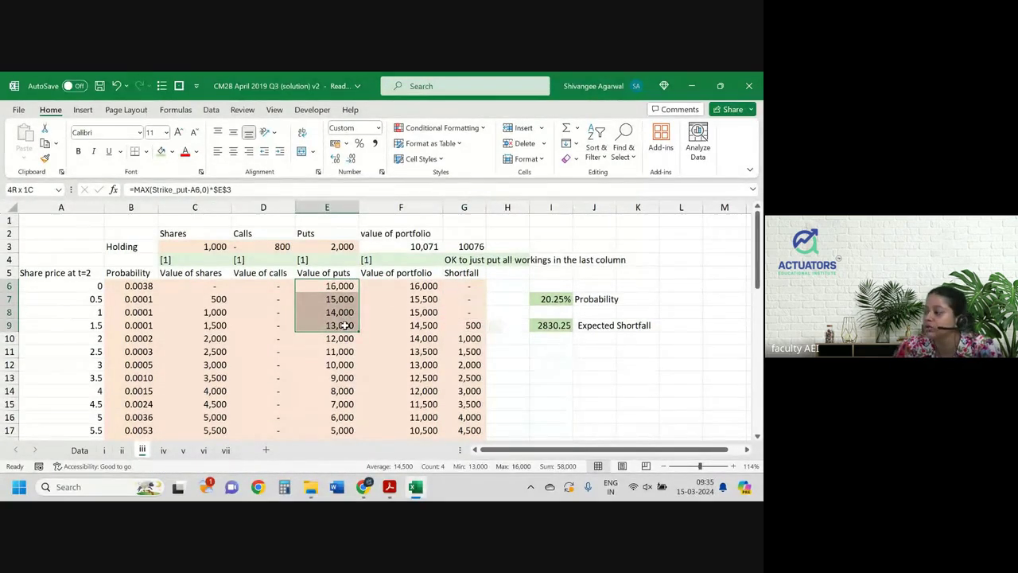
left_click_drag(214, 287, 225, 351)
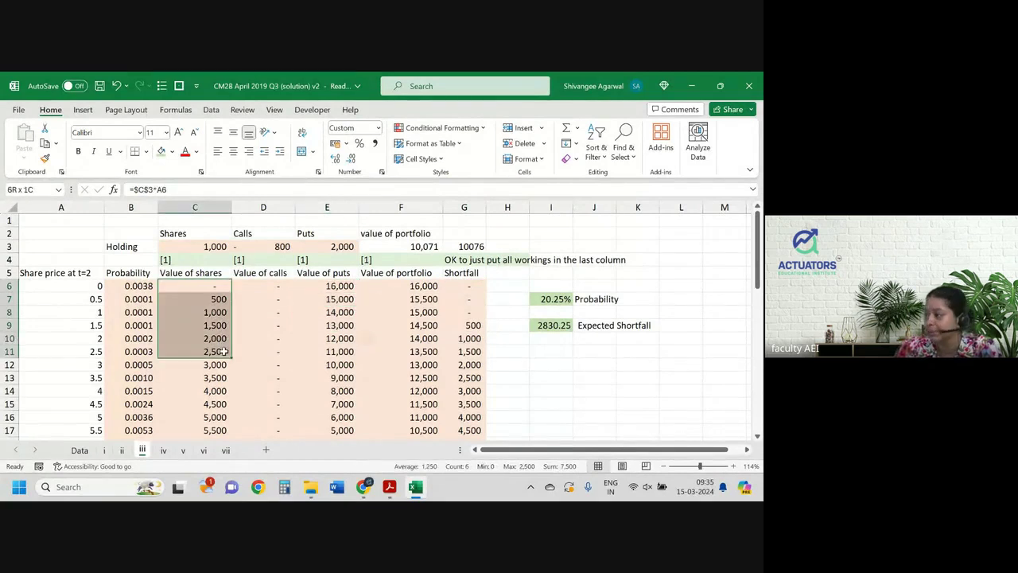
- Set the calls holding in D3 to -1000 and review the shortfalls, calls payoffs and portfolio values at low and high share prices
left_click(262, 247)
type("-1000")
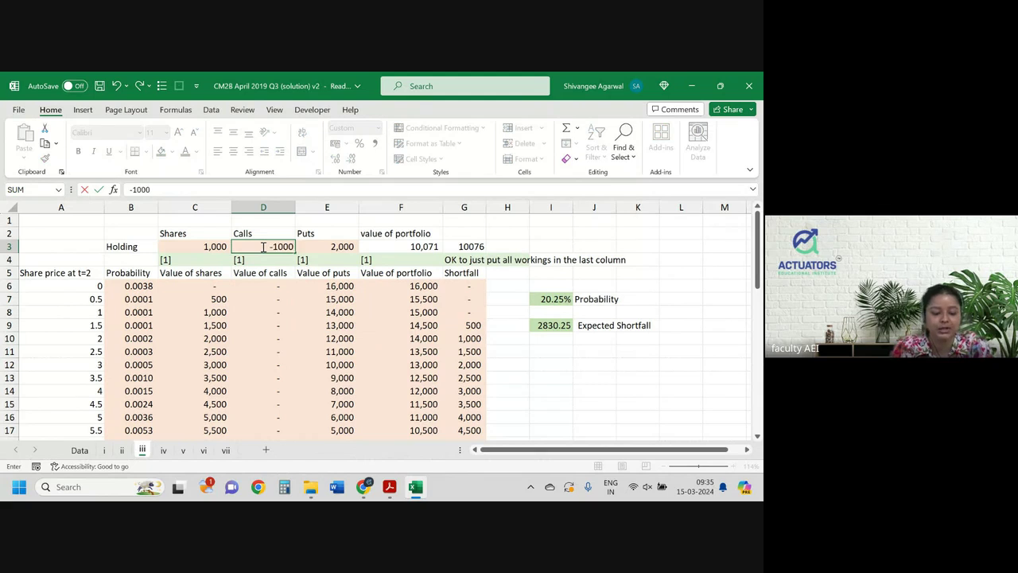
key("Return")
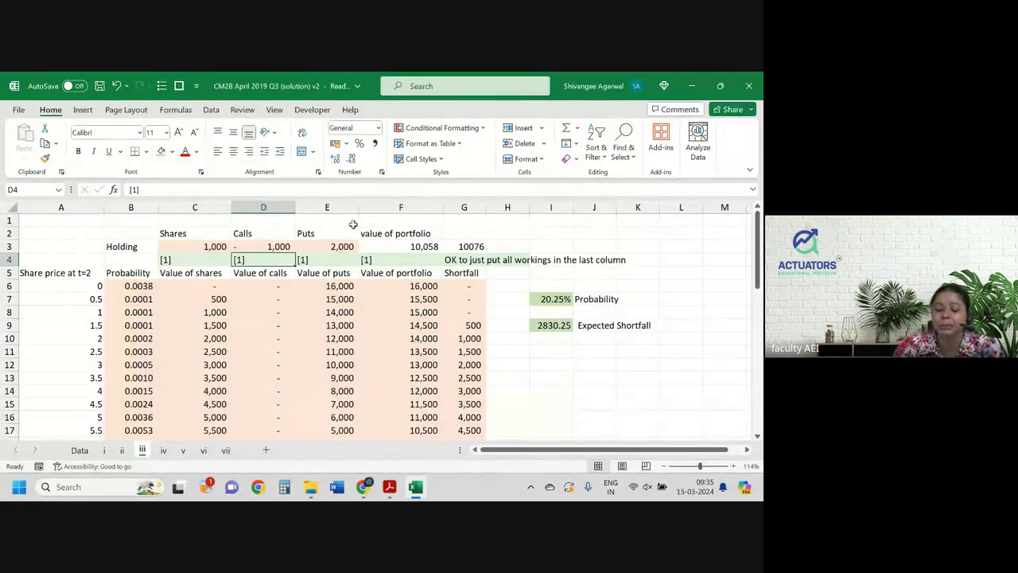
left_click_drag(470, 287, 475, 376)
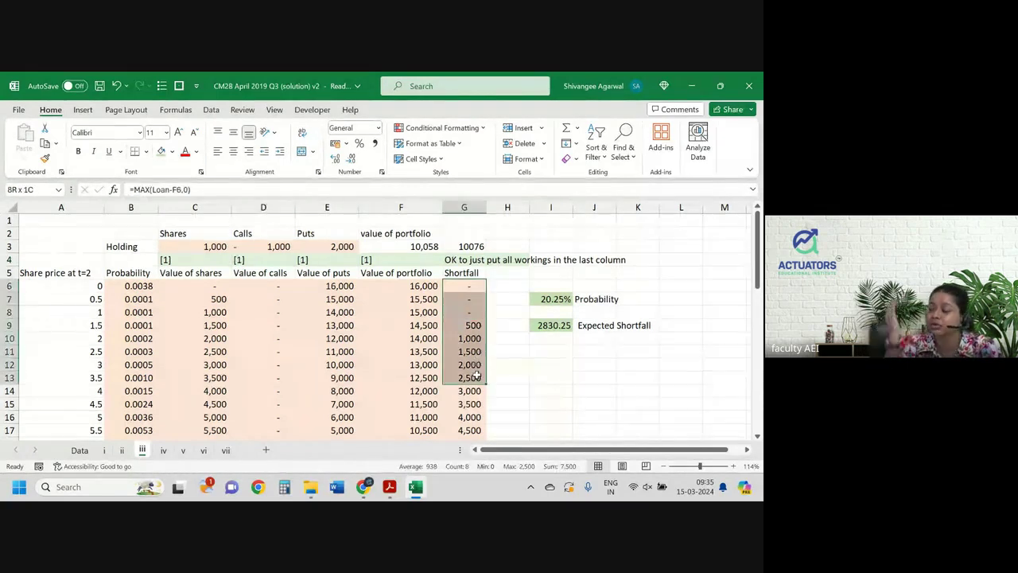
scroll(475, 375, "down", 11)
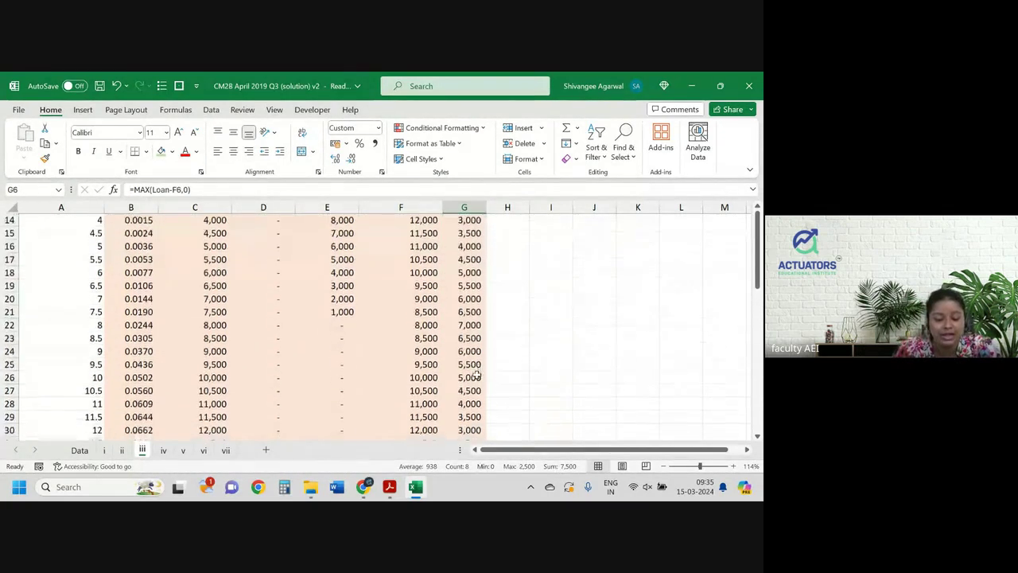
left_click_drag(279, 270, 268, 363)
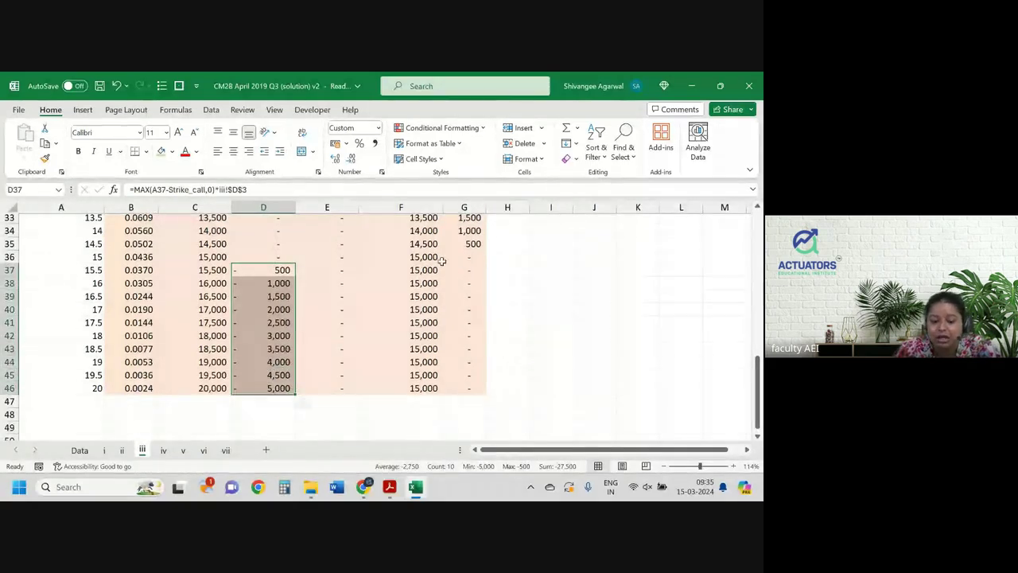
left_click_drag(425, 257, 419, 386)
left_click_drag(421, 387, 469, 385)
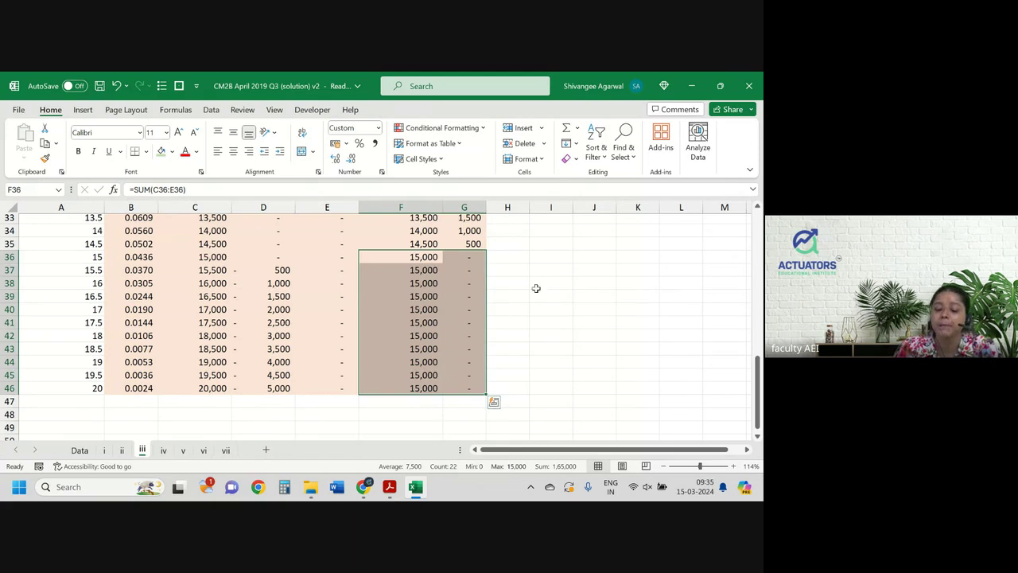
left_click(433, 374)
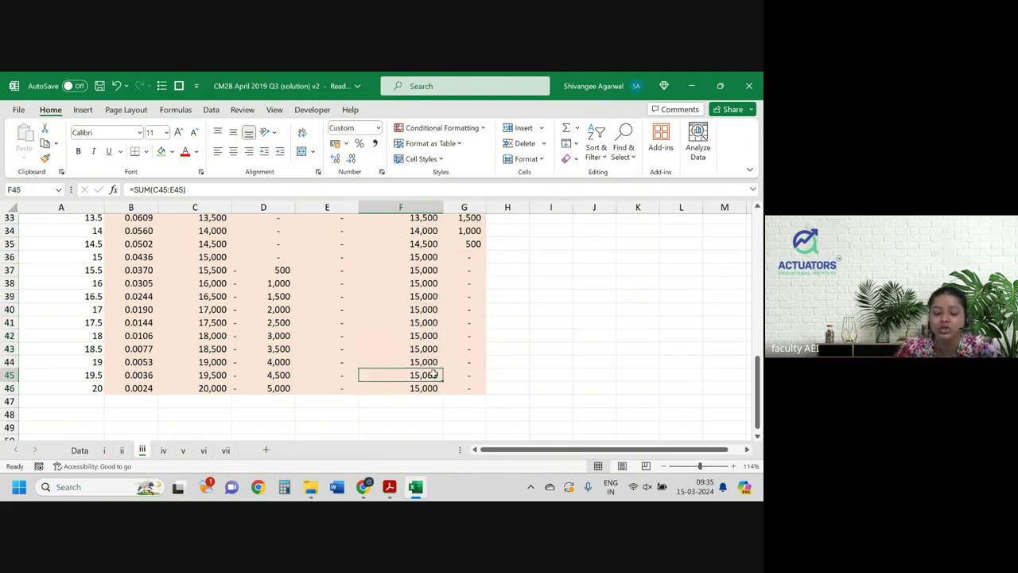
- Compare the portfolio value in F3 with the target beside it, trying puts holdings of 2100 and 2200 in E3
scroll(433, 374, "up", 10)
left_click_drag(422, 247, 515, 247)
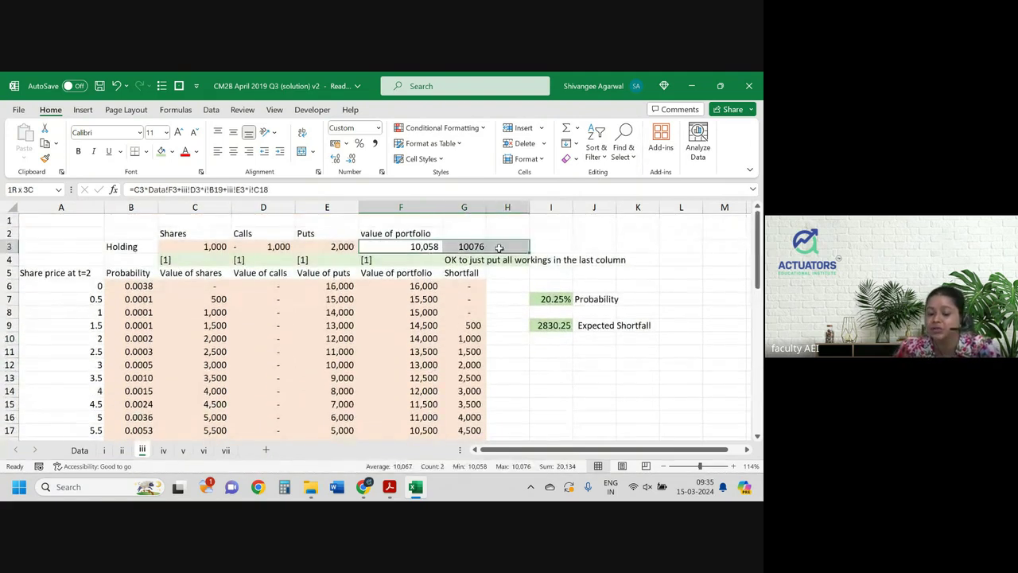
left_click(320, 246)
type("2")
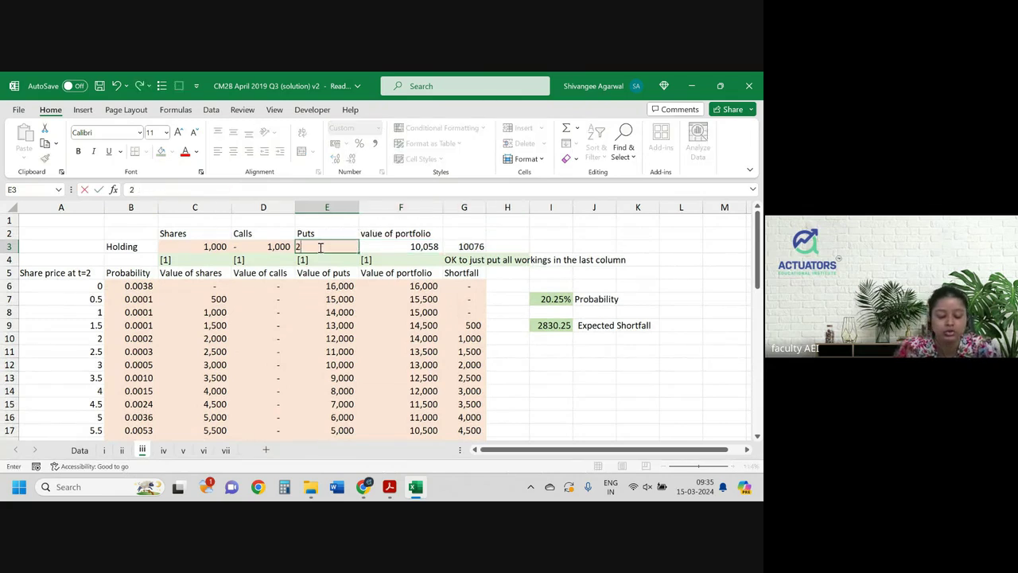
type(",100")
key("Return")
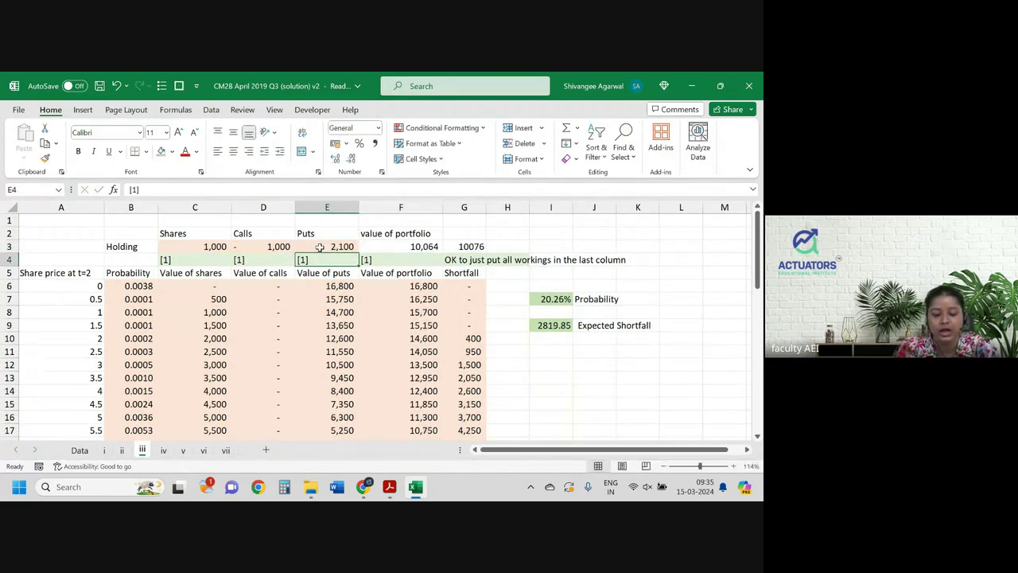
left_click(422, 247)
left_click(320, 247)
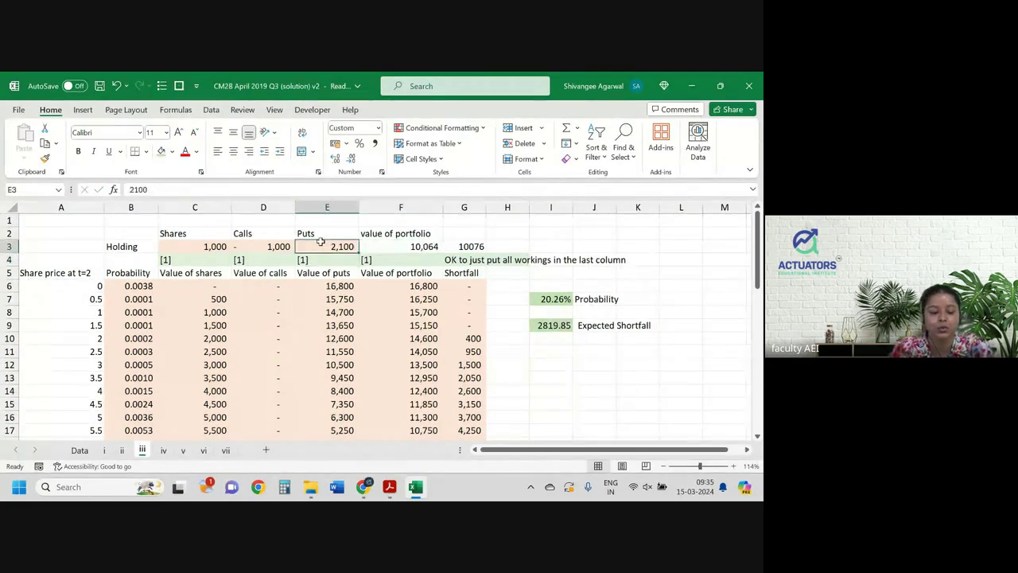
type("2200")
key("Return")
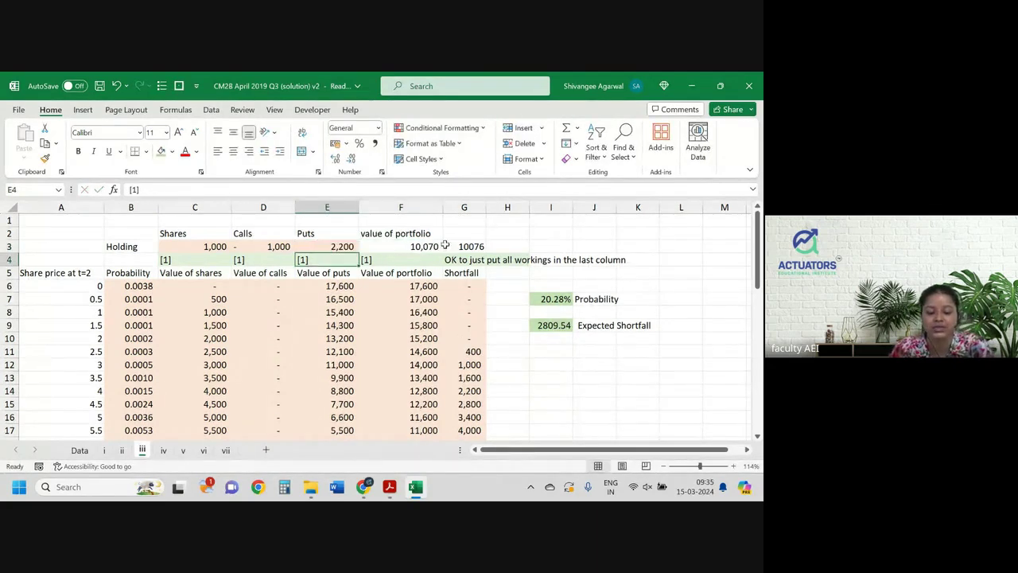
- Try puts holdings of 2250, 2260 and 2270 in E3 to bring the portfolio value closer to the target
left_click(351, 246)
type("22")
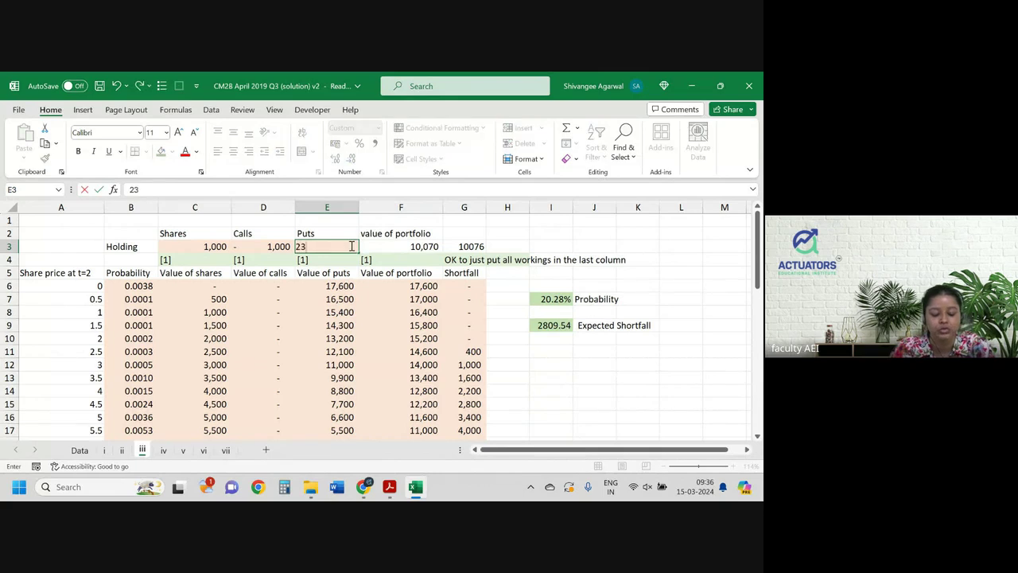
type("50")
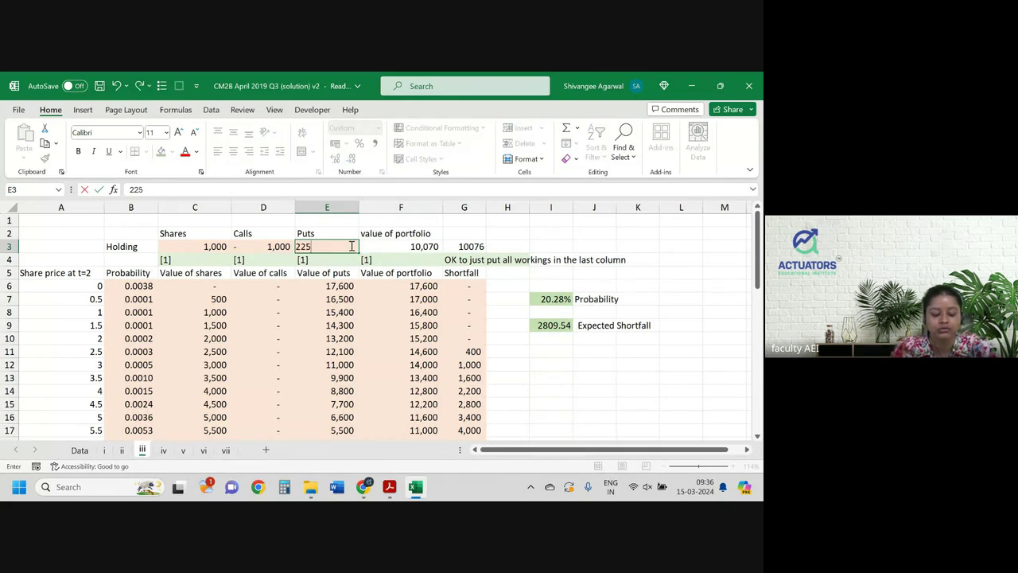
key("Return")
left_click(351, 246)
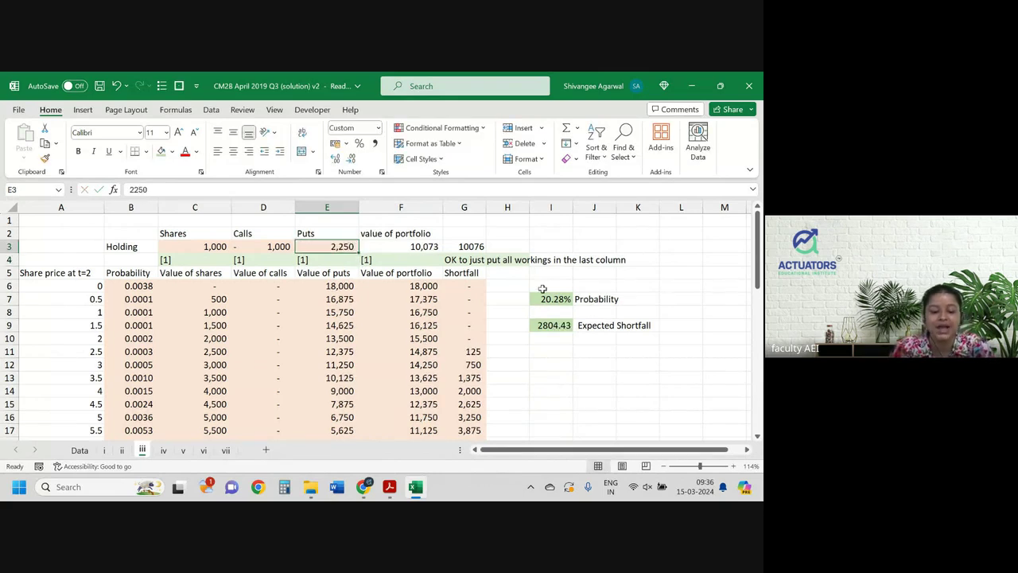
type("2260")
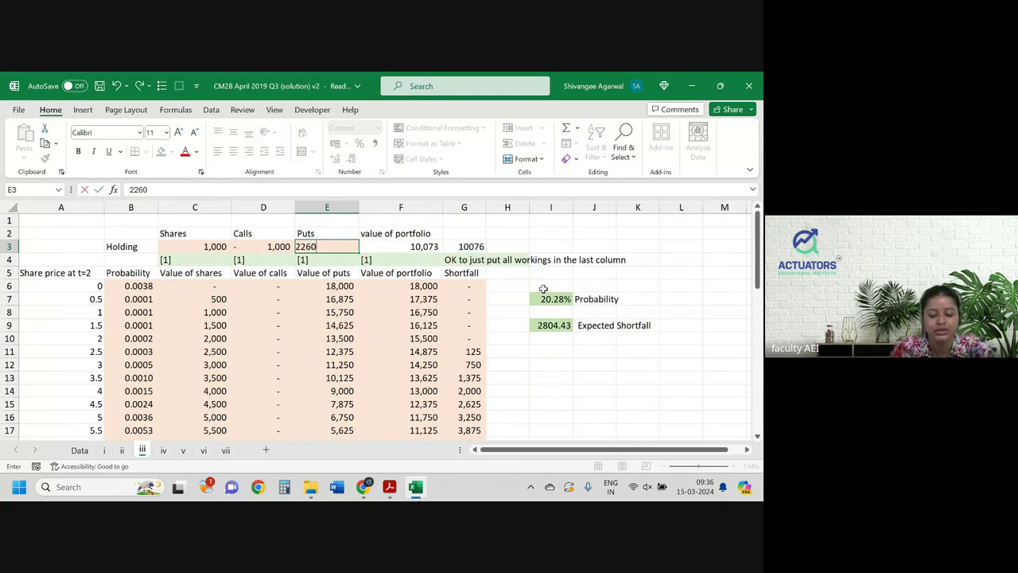
key("Return")
key("Up")
type("2270")
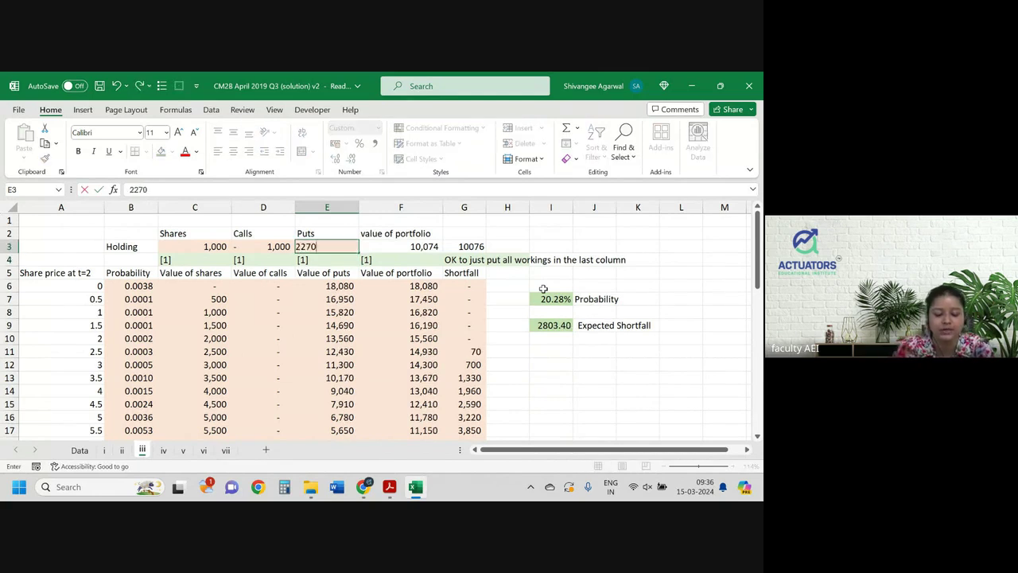
key("Return")
key("Up")
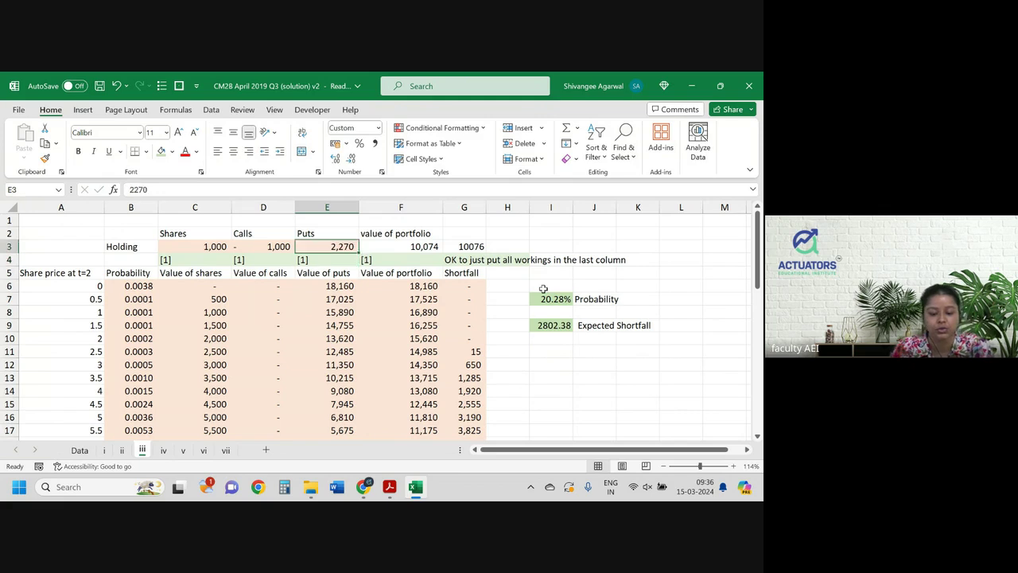
- Set the puts holding in E3 to 2290 and check the portfolio value in F3
type("2,2")
type("90")
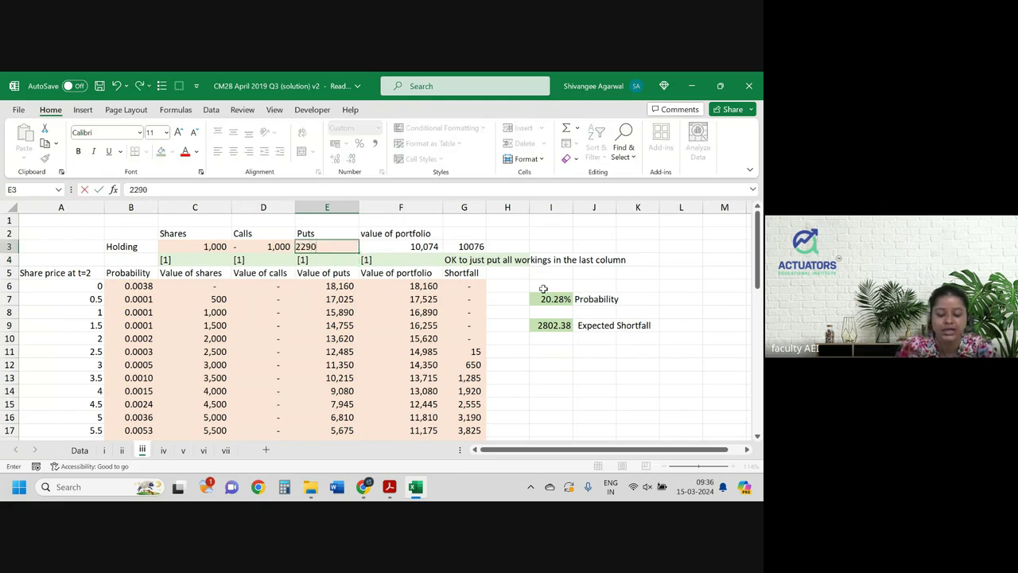
key("Return")
key("Up")
key("Right")
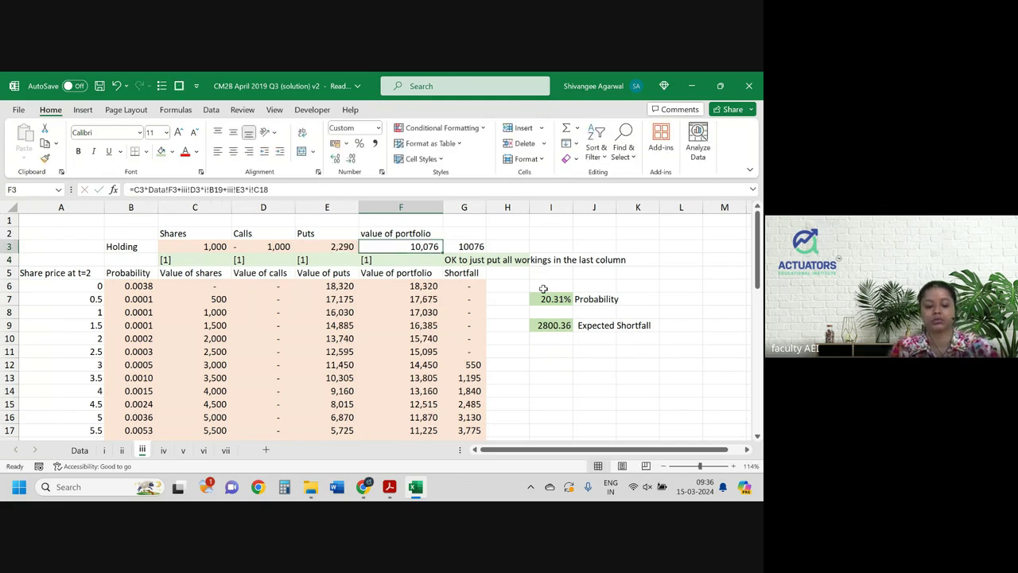
- Format the portfolio value in F3 to show one decimal place
left_click(336, 159)
left_click(336, 159)
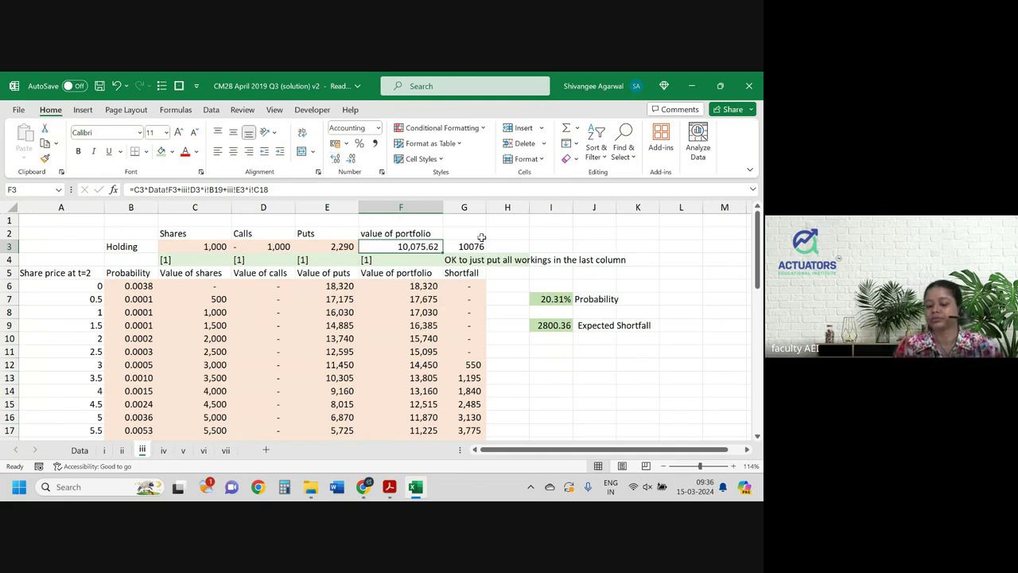
double_click(352, 159)
left_click(336, 160)
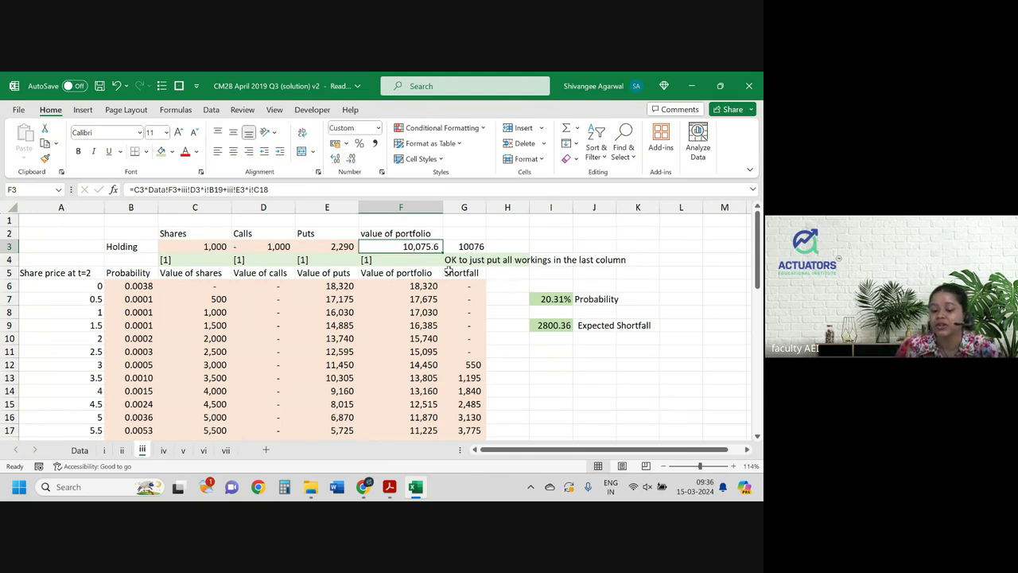
- Examine the calls holding, the shortfalls and portfolio values at high share prices, the shortfalls at low share prices, and the probability formula
left_click(264, 248)
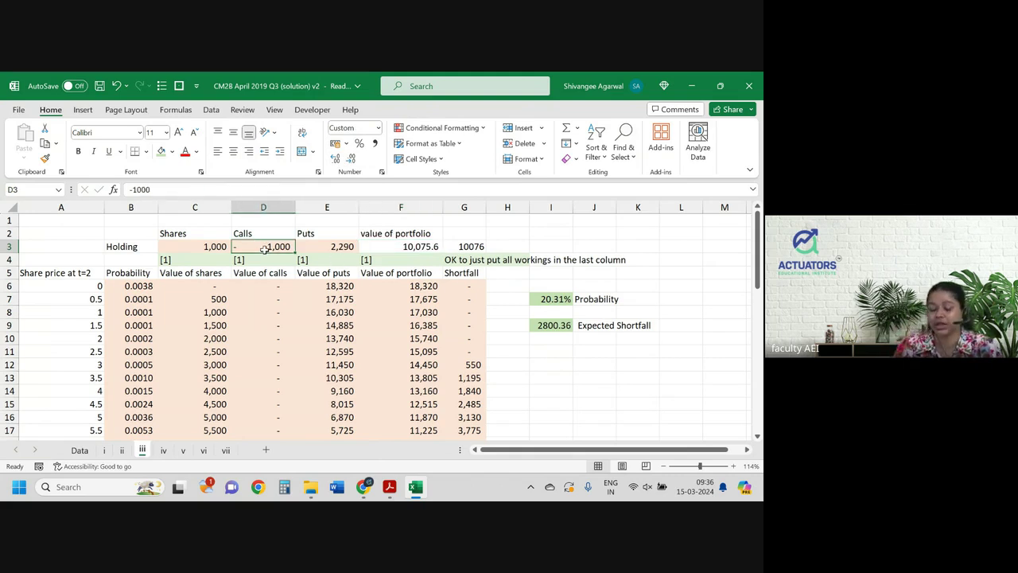
scroll(264, 251, "down", 10)
left_click_drag(450, 300, 466, 429)
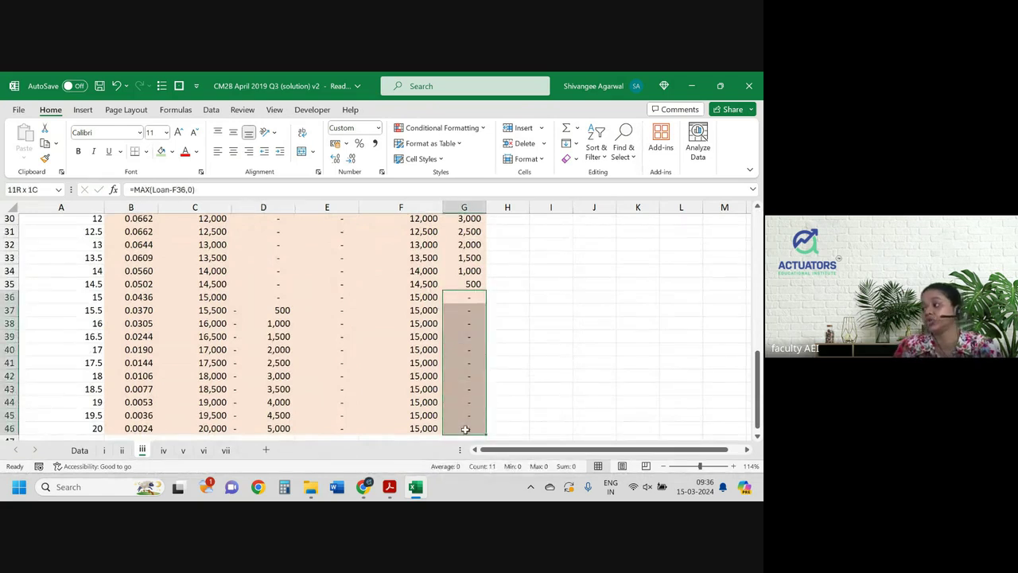
left_click_drag(428, 309, 430, 460)
scroll(491, 318, "up", 7)
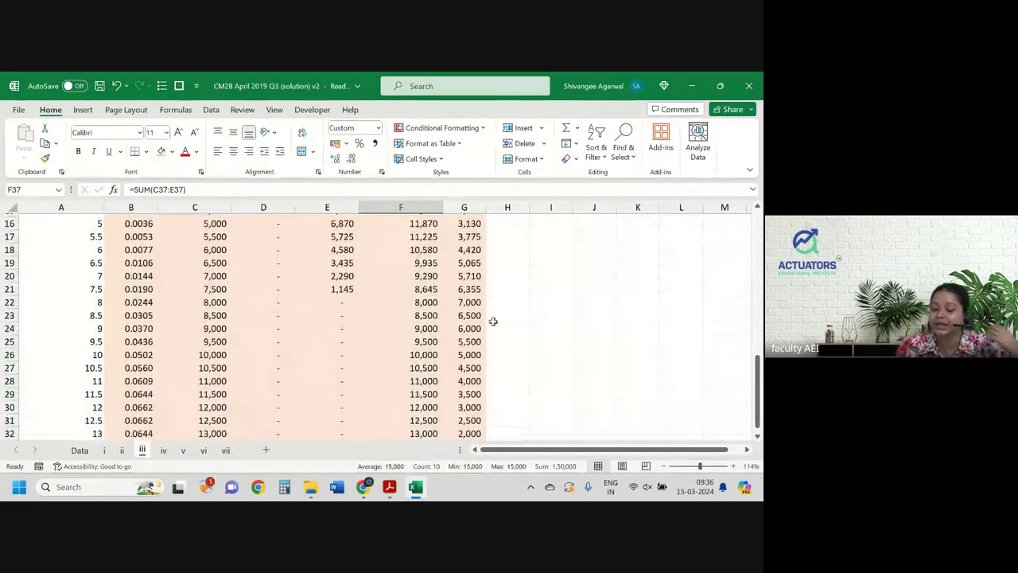
scroll(493, 320, "up", 3)
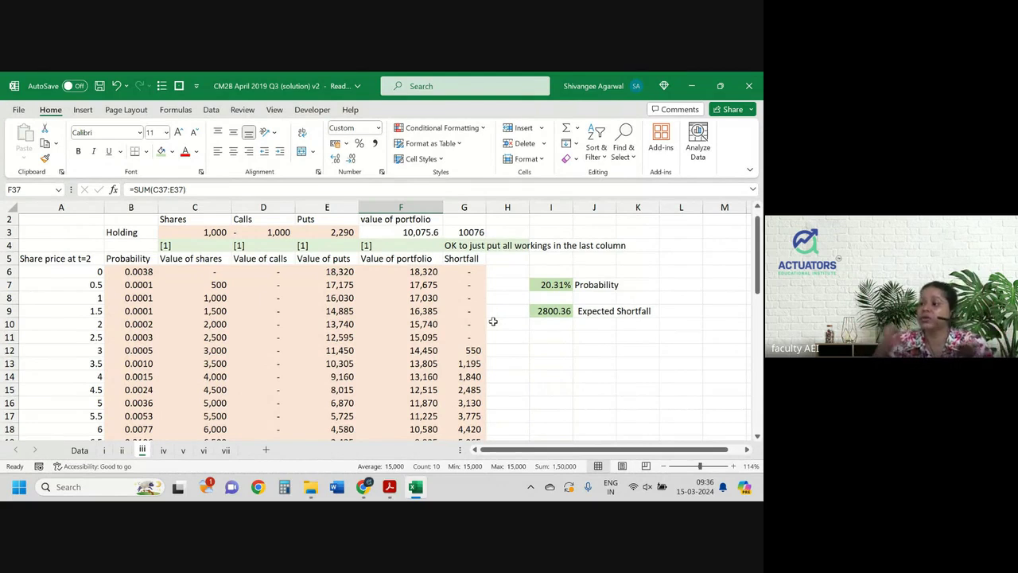
left_click_drag(457, 273, 458, 337)
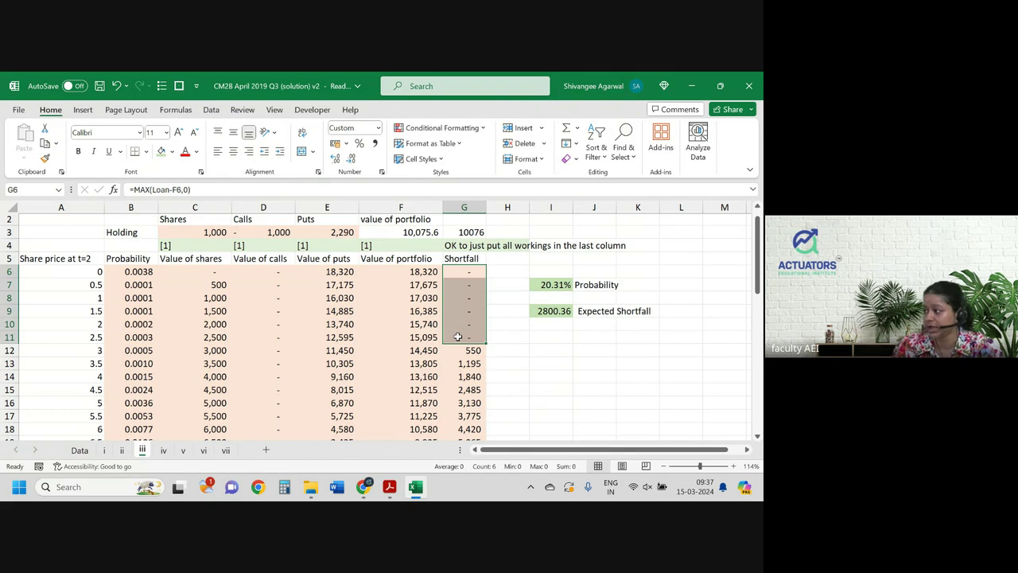
left_click(548, 284)
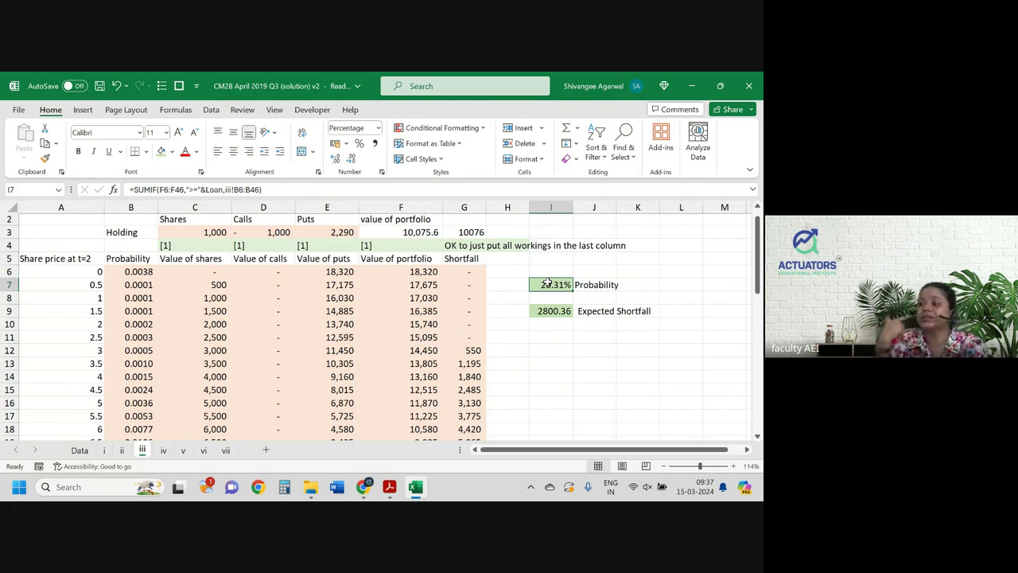
- Switch to the exam paper in Acrobat and highlight "Short selling is allowed." above question (vi)
key("alt+Tab")
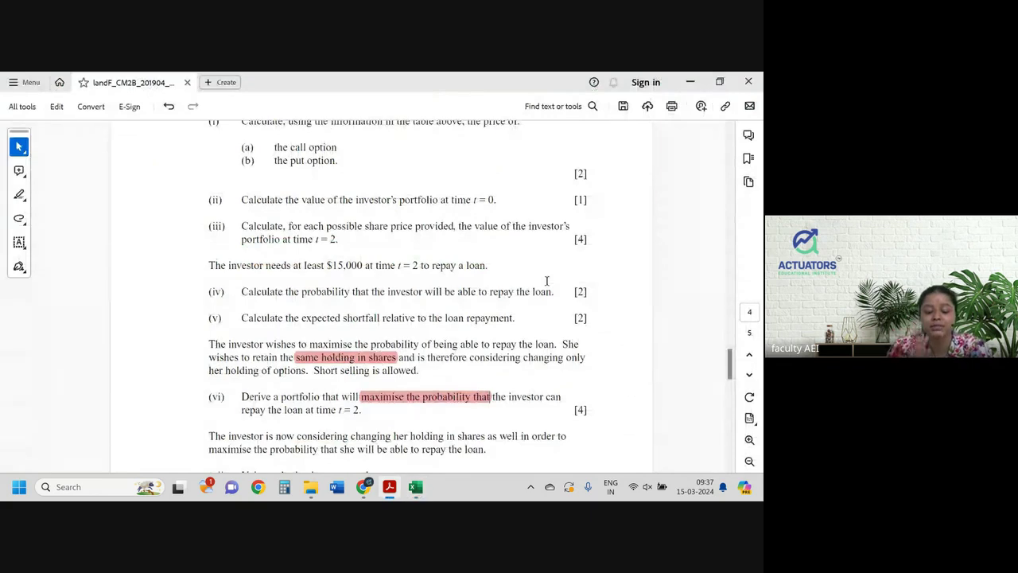
scroll(369, 358, "down", 3)
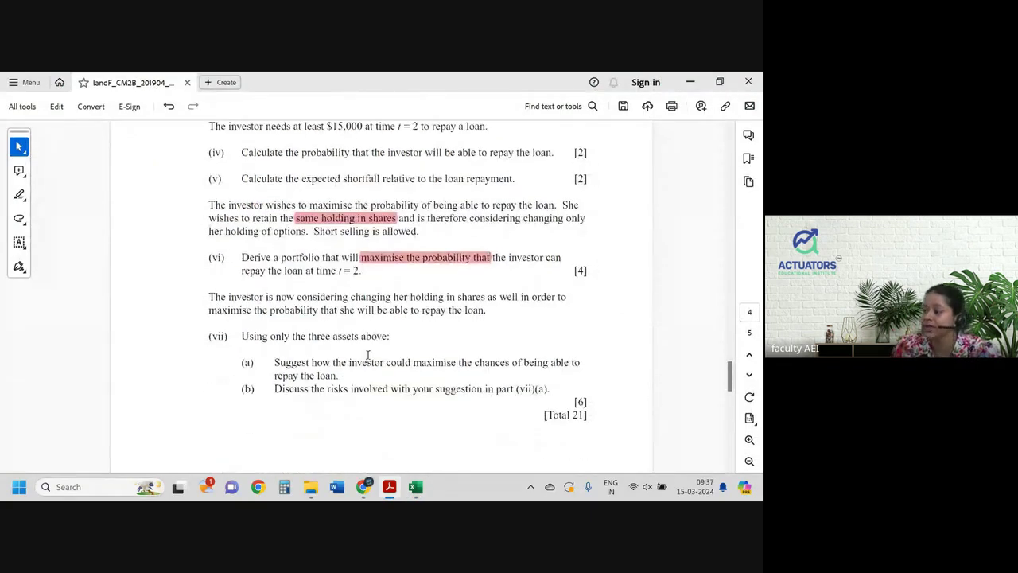
left_click_drag(313, 231, 427, 231)
left_click(463, 209)
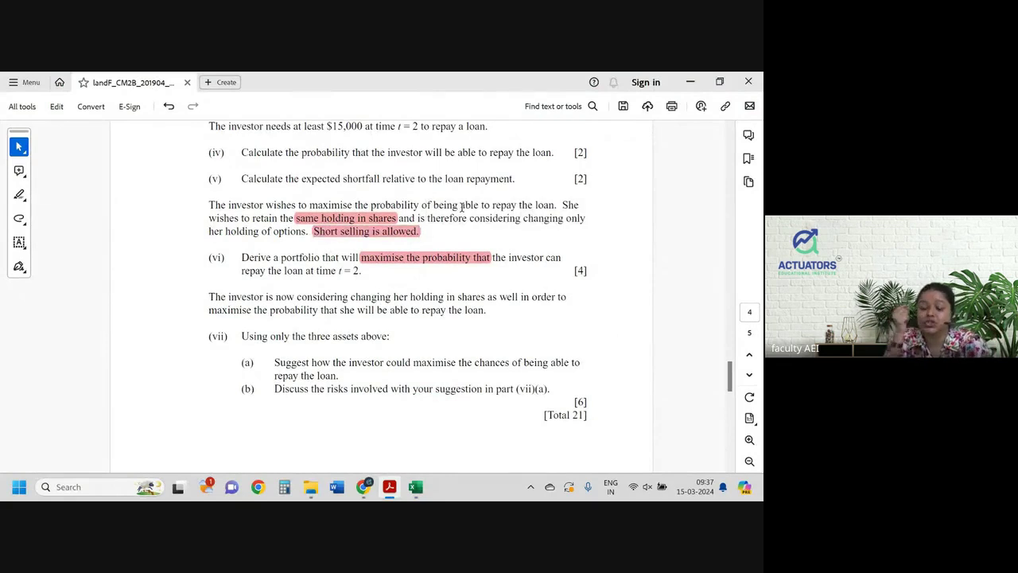
- Return to the Excel workbook and review the portfolio value in F3 and the calls and puts holdings
left_click(415, 487)
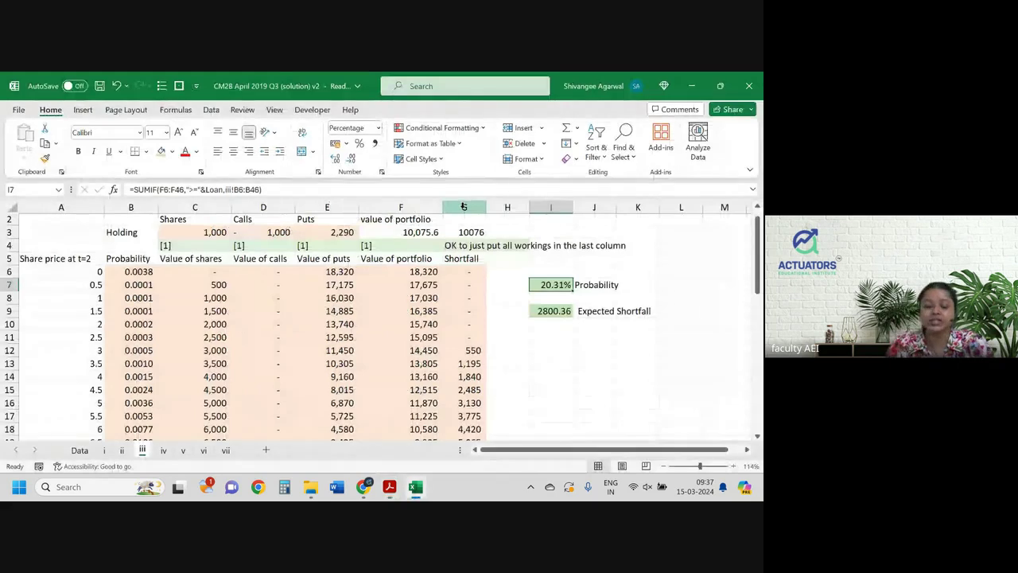
left_click(413, 247)
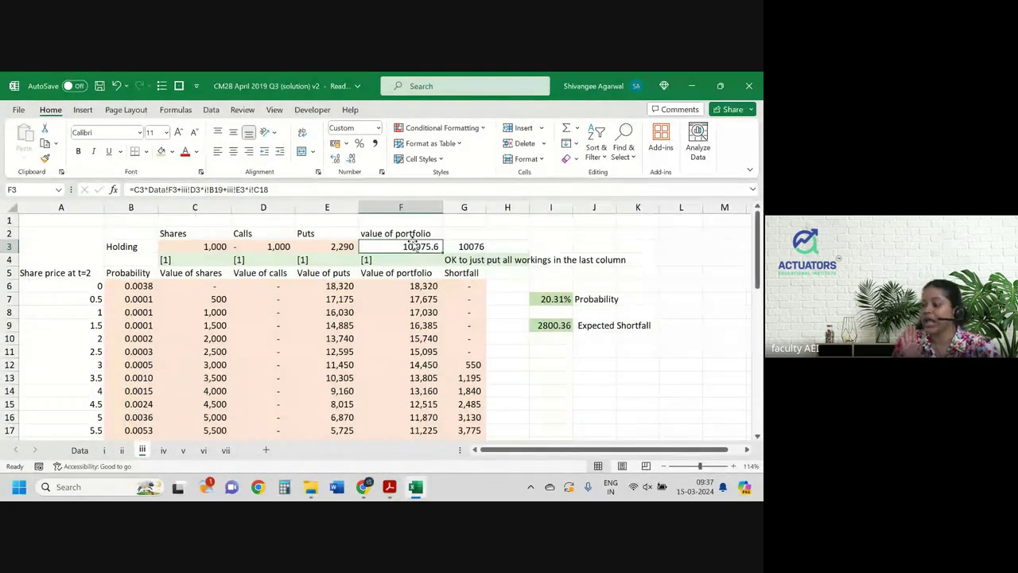
left_click_drag(268, 246, 350, 247)
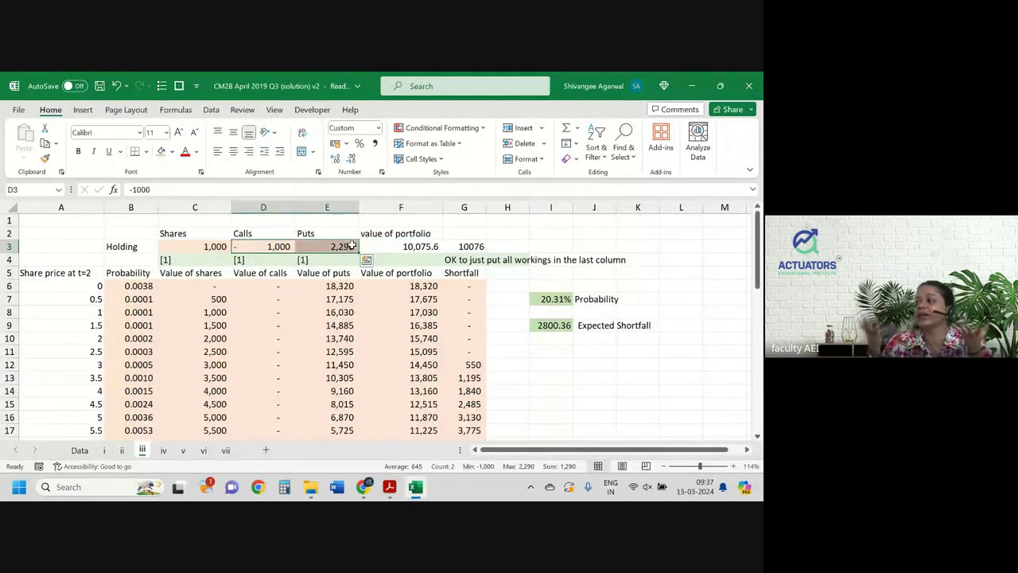
left_click(406, 247)
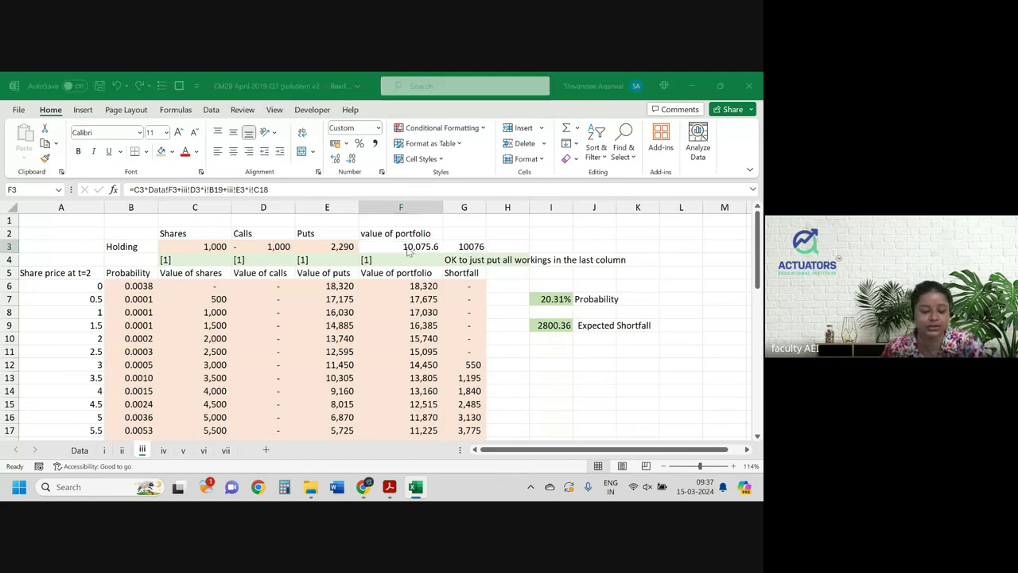
- Switch to the exam paper in Acrobat and highlight "now considering changing her holding in shares as well" above question (vii)
key("alt+Tab")
scroll(234, 262, "down", 1)
left_click_drag(229, 257, 534, 266)
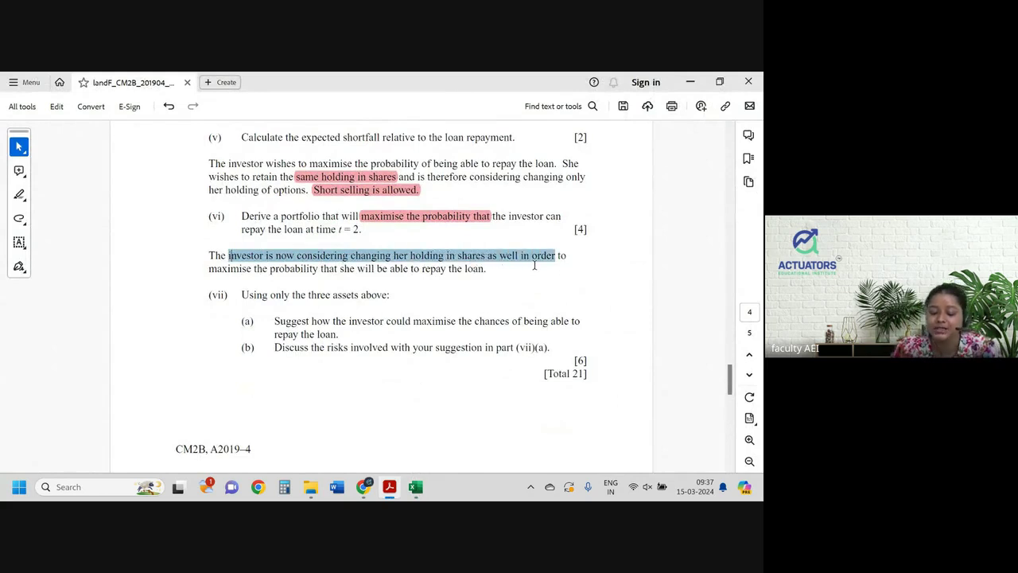
left_click_drag(210, 269, 468, 269)
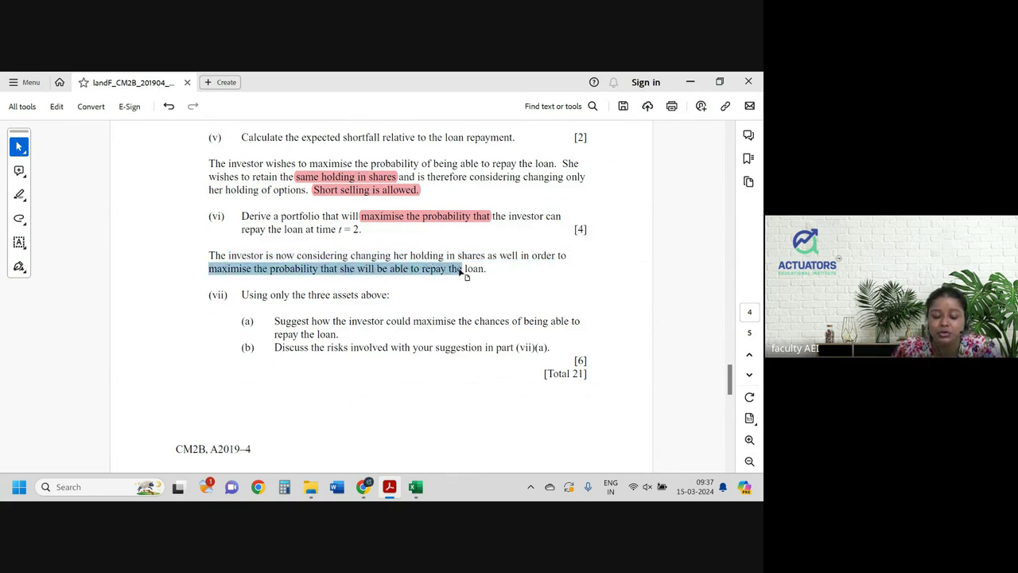
left_click(288, 255)
left_click_drag(276, 256, 518, 256)
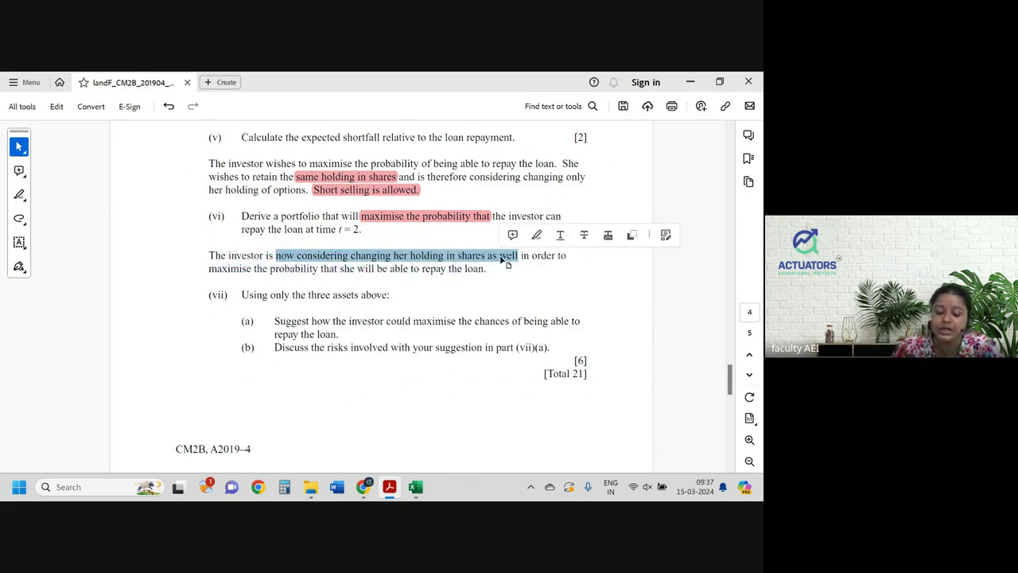
left_click(537, 238)
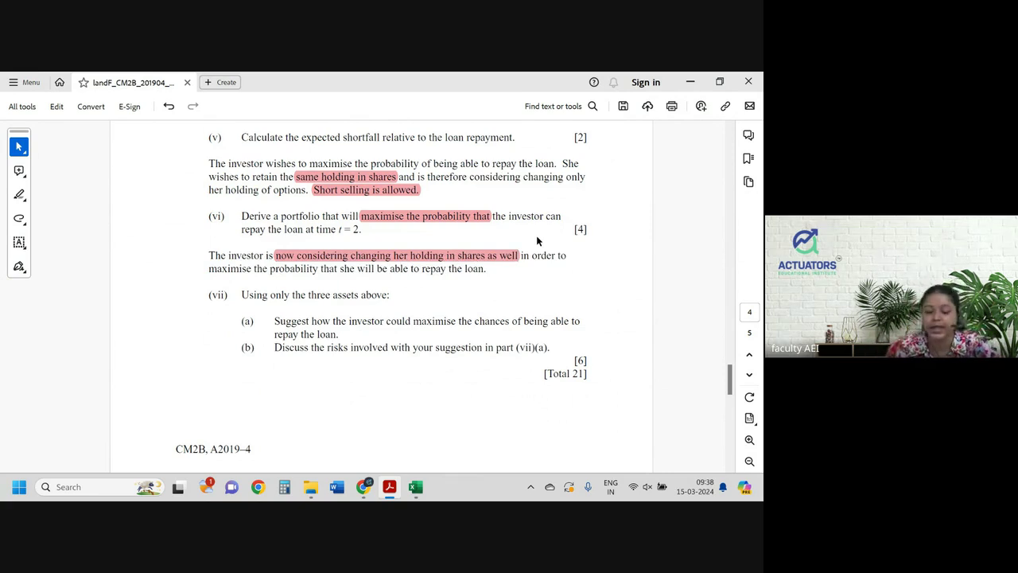
- Read the loan probability aim, the three-asset condition of question (vii), and the request in part (a)
left_click_drag(254, 269, 354, 271)
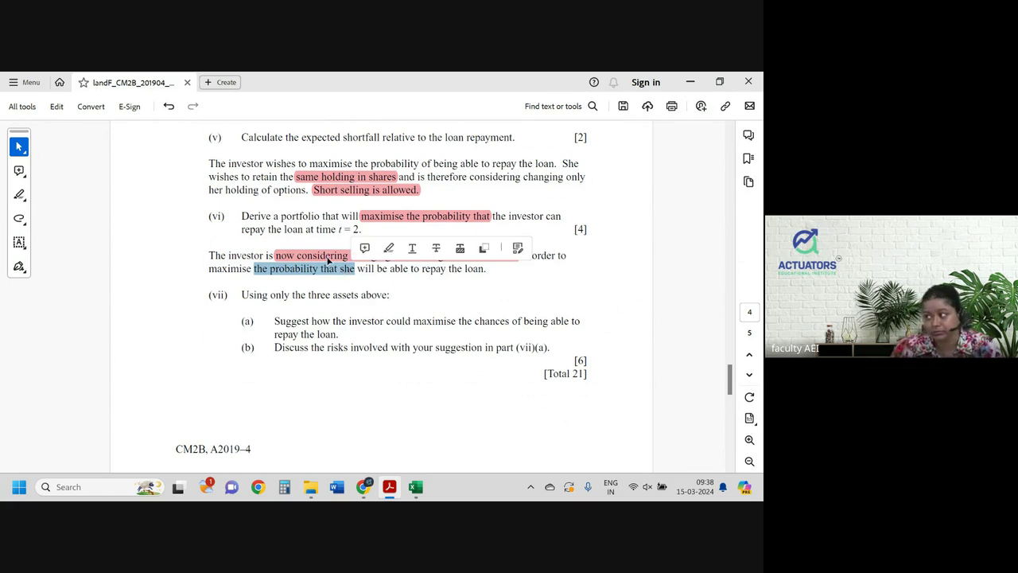
left_click_drag(241, 294, 393, 293)
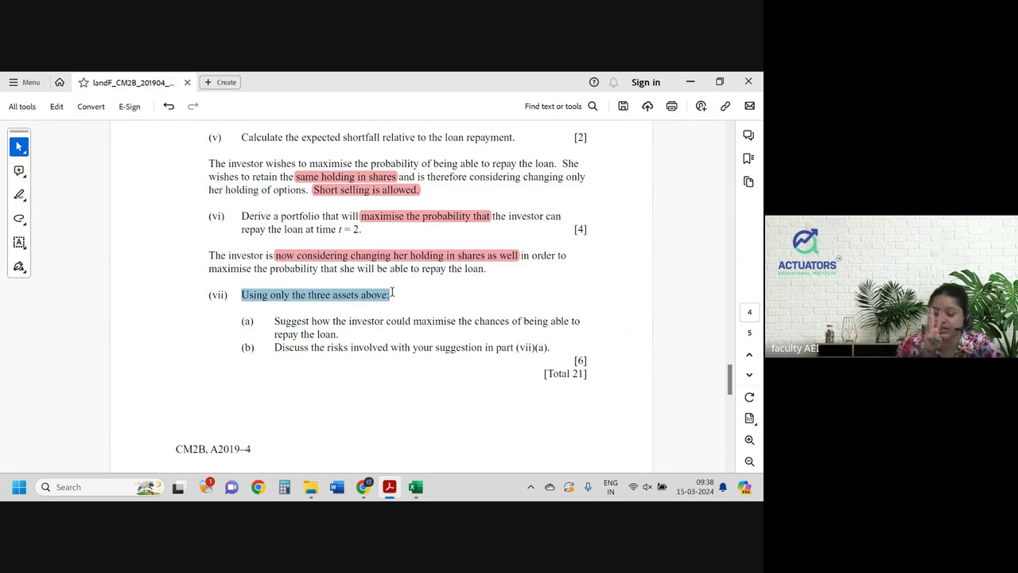
mouse_move(332, 321)
left_mouse_down()
mouse_move(549, 323)
mouse_move(328, 335)
mouse_move(341, 335)
left_mouse_up()
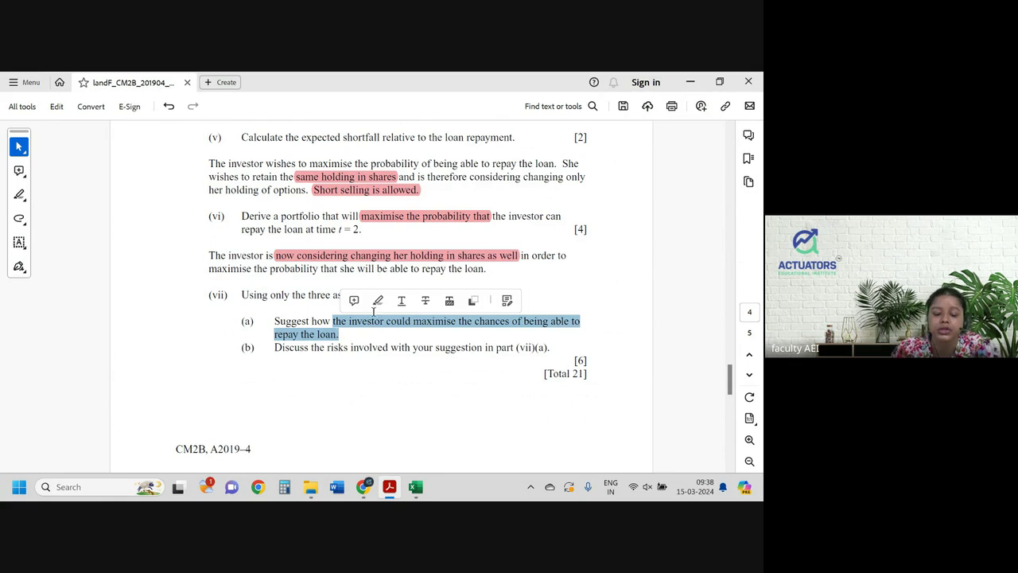
- Highlight "the investor could maximise the chances of being able to repay the loan" in part (a), and check the portfolio value in F3 in Excel
left_click(377, 300)
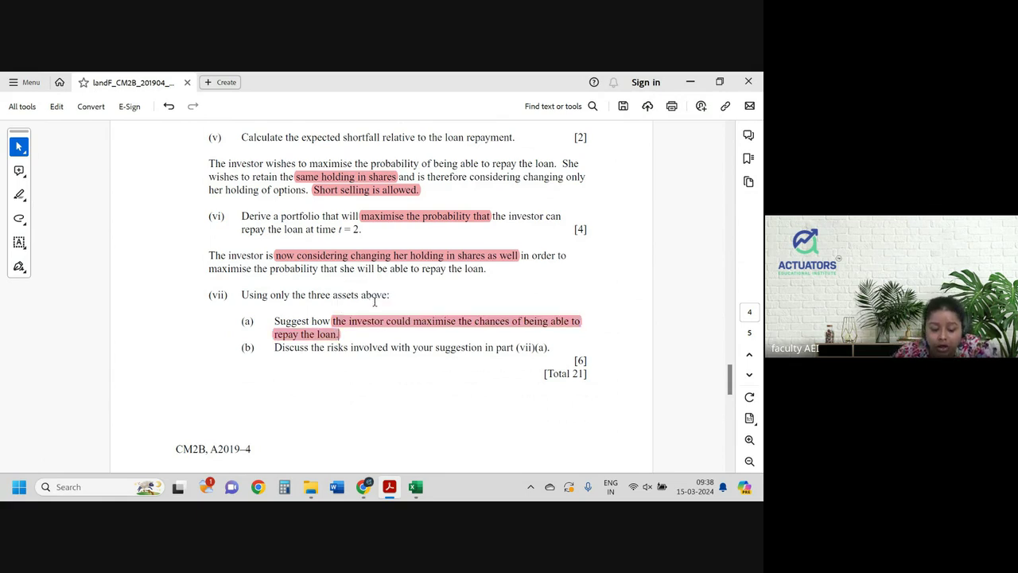
key("alt+Tab")
left_click(464, 351)
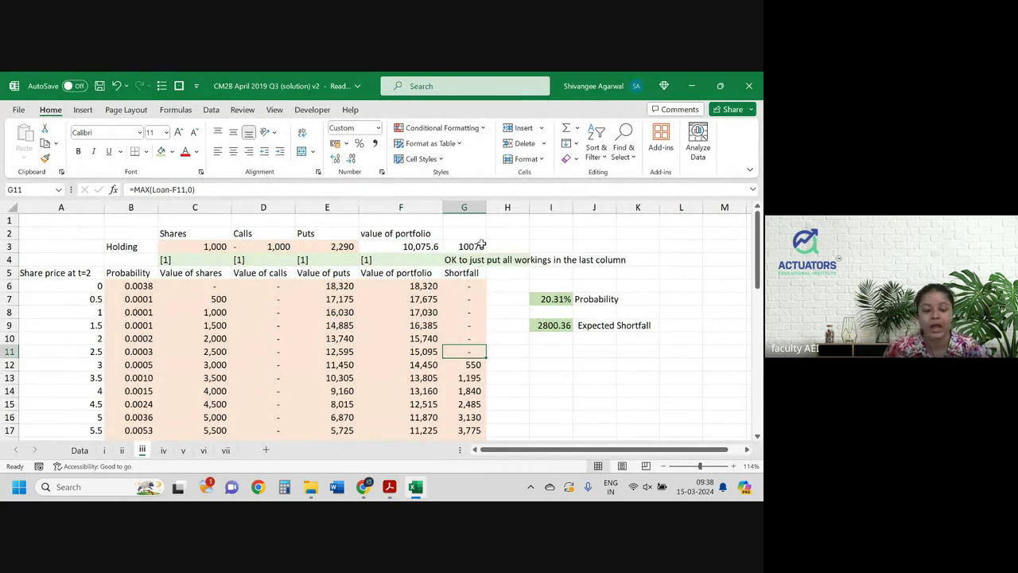
left_click(420, 247)
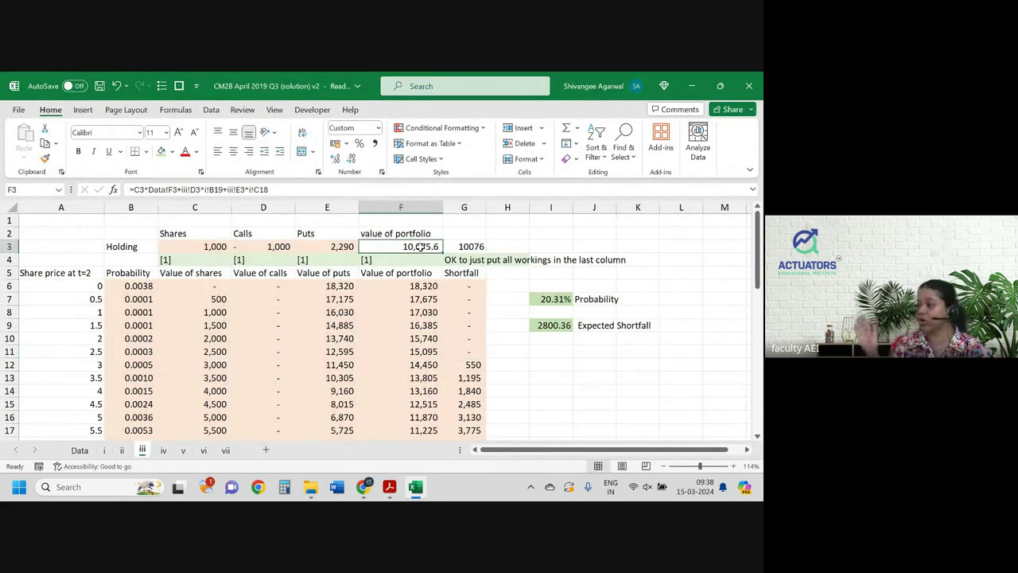
- Create a copy of sheet iii and place it before sheet iv in the same workbook
left_click(342, 286)
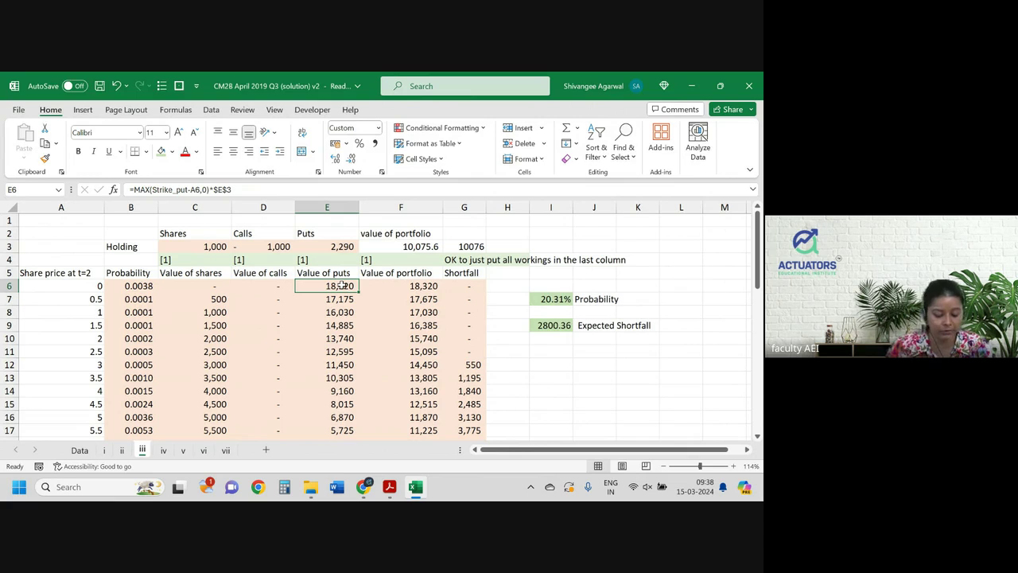
key("alt+e")
key("m")
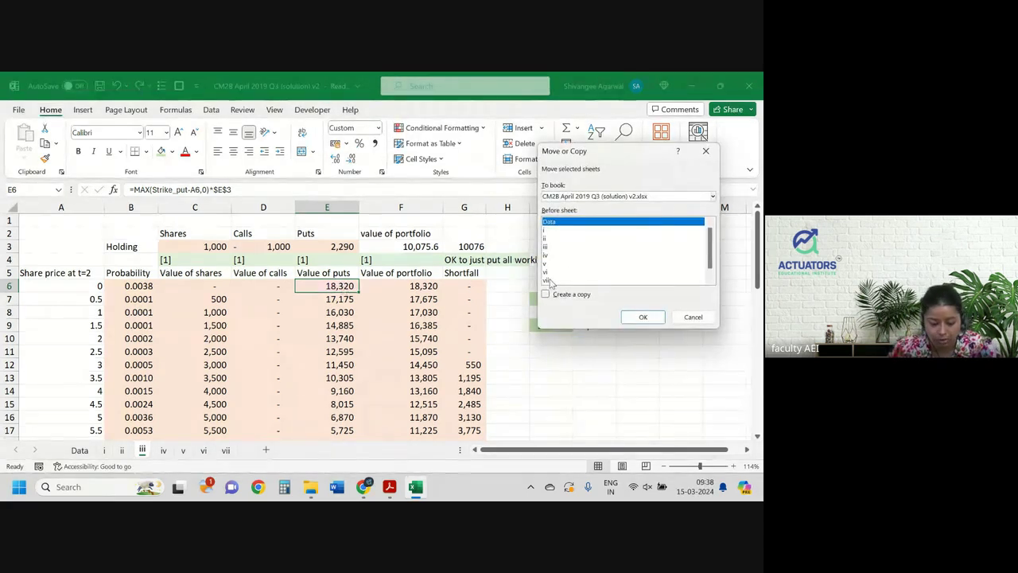
left_click(547, 256)
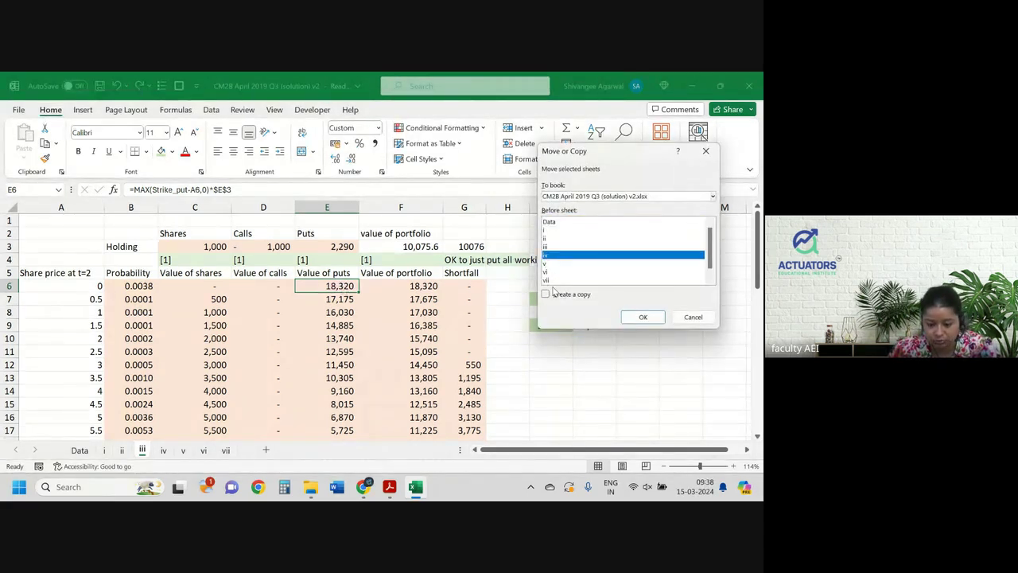
left_click(554, 293)
left_click(637, 318)
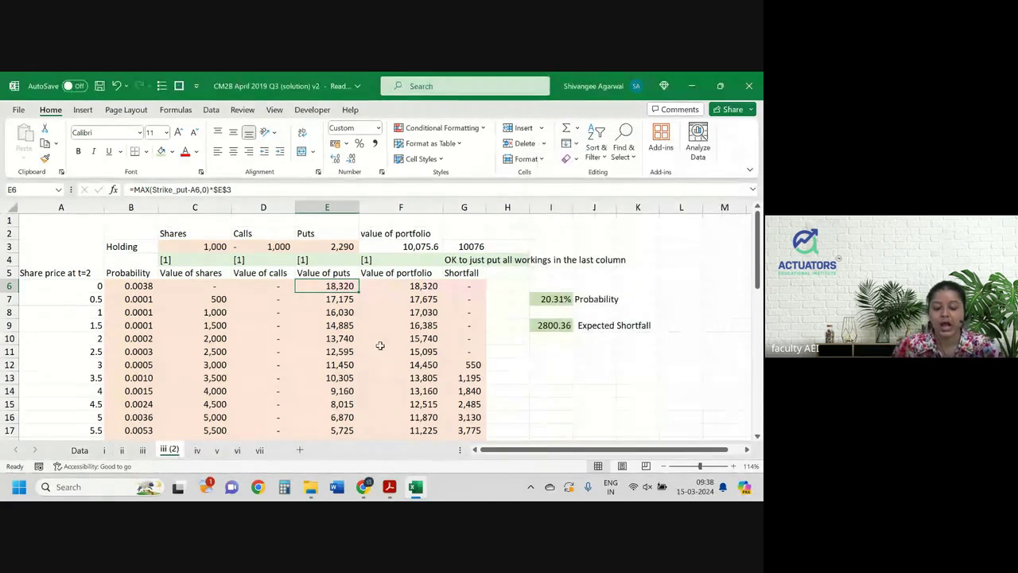
- Examine the holdings in row 3 of the copied sheet and the probabilities, call values and portfolio values at the higher share prices
left_click(409, 247)
left_click(508, 244)
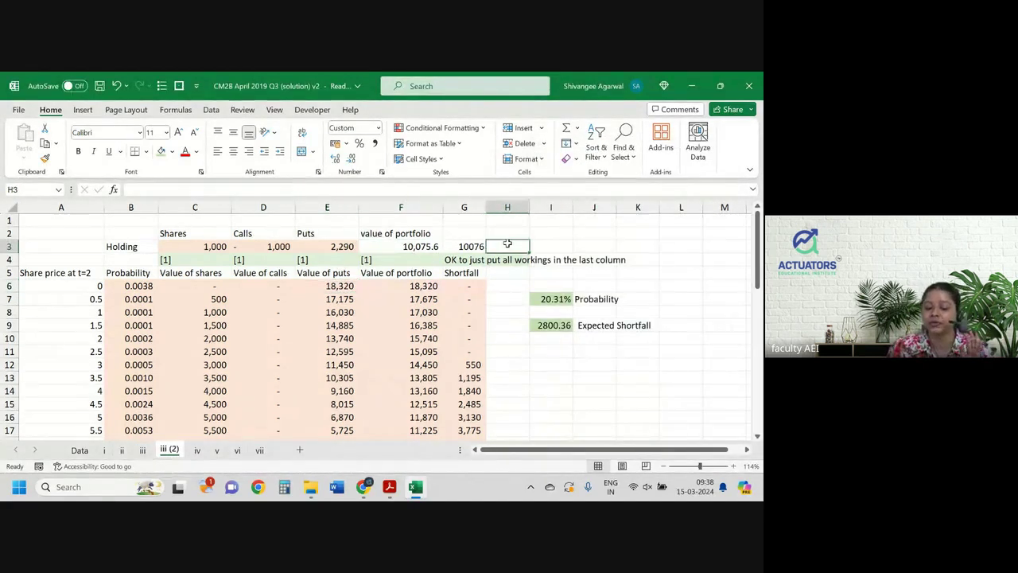
left_click_drag(199, 244, 321, 245)
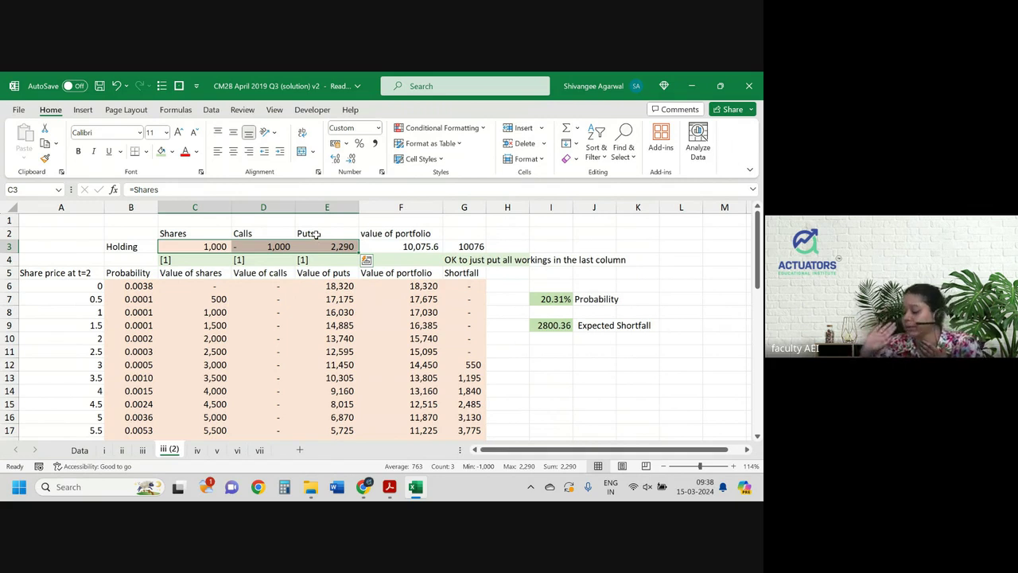
scroll(316, 235, "down", 3)
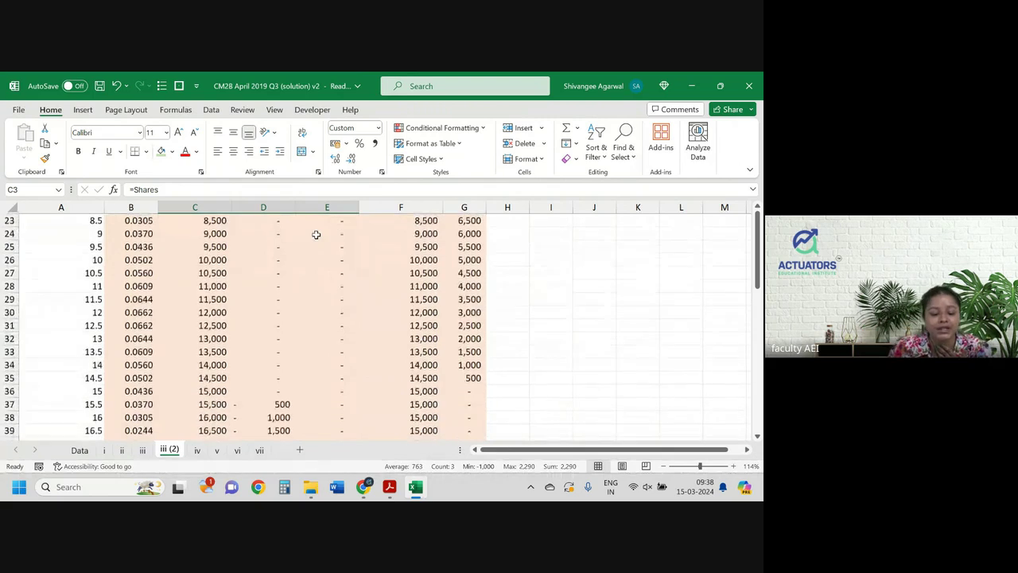
left_click_drag(149, 287, 138, 416)
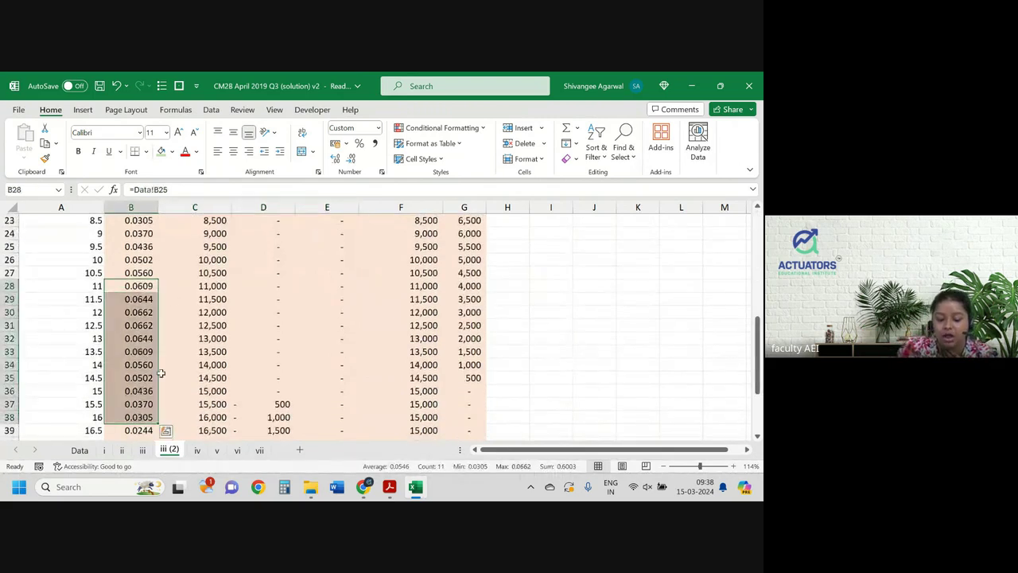
scroll(159, 370, "down", 3)
left_click_drag(279, 268, 503, 420)
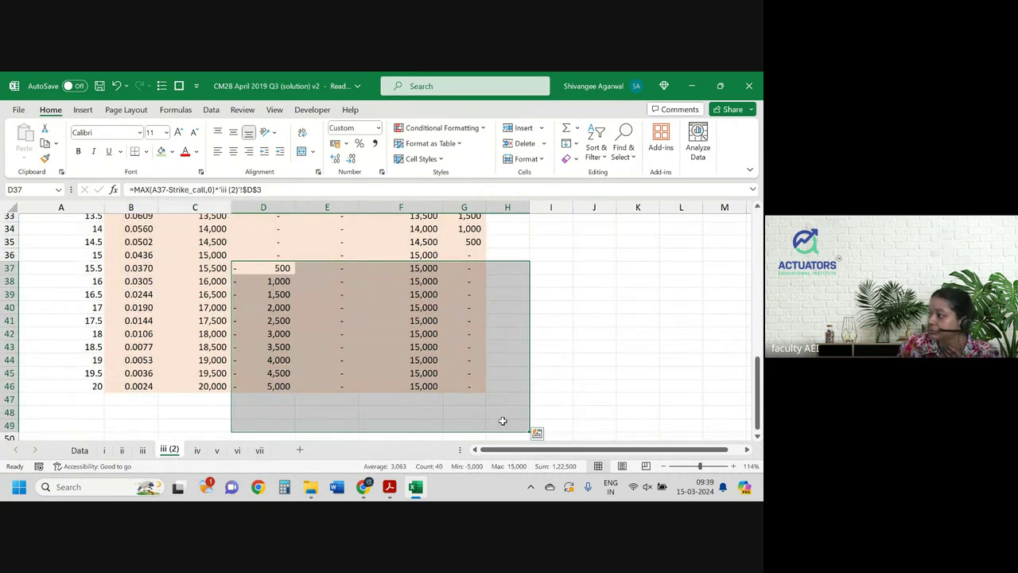
left_click_drag(193, 257, 232, 440)
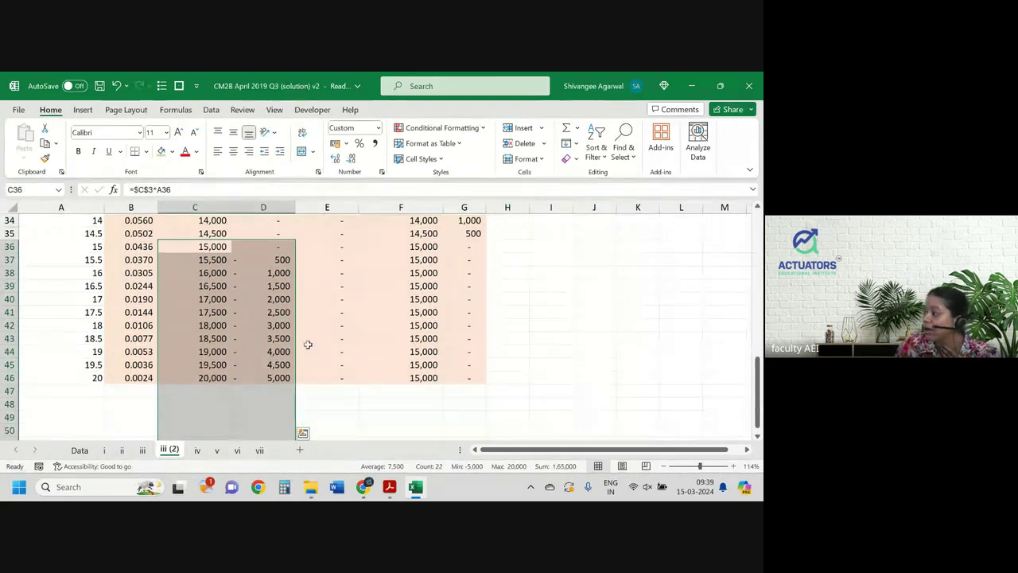
left_click(318, 260)
left_click_drag(278, 259, 260, 381)
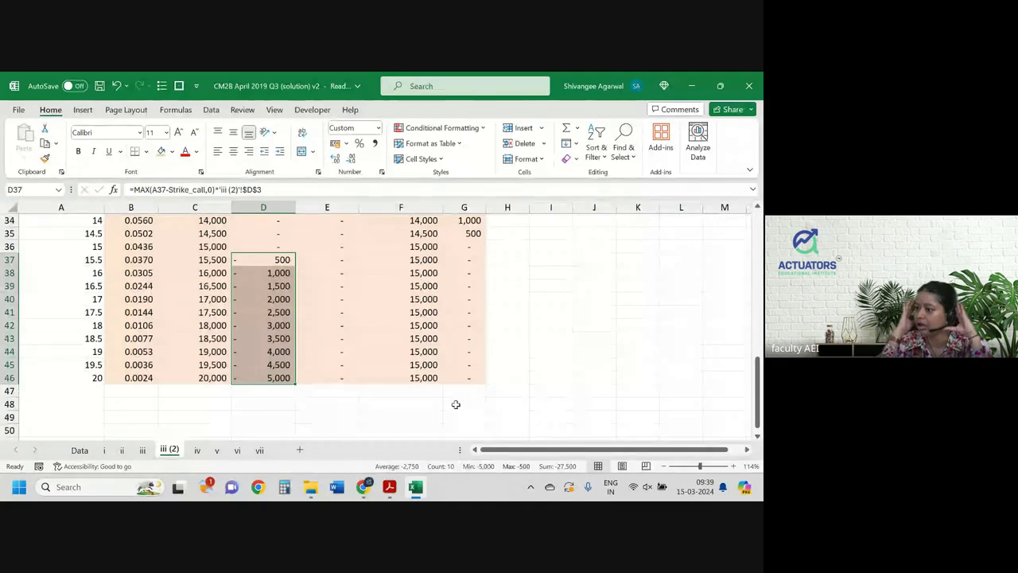
scroll(456, 404, "up", 10)
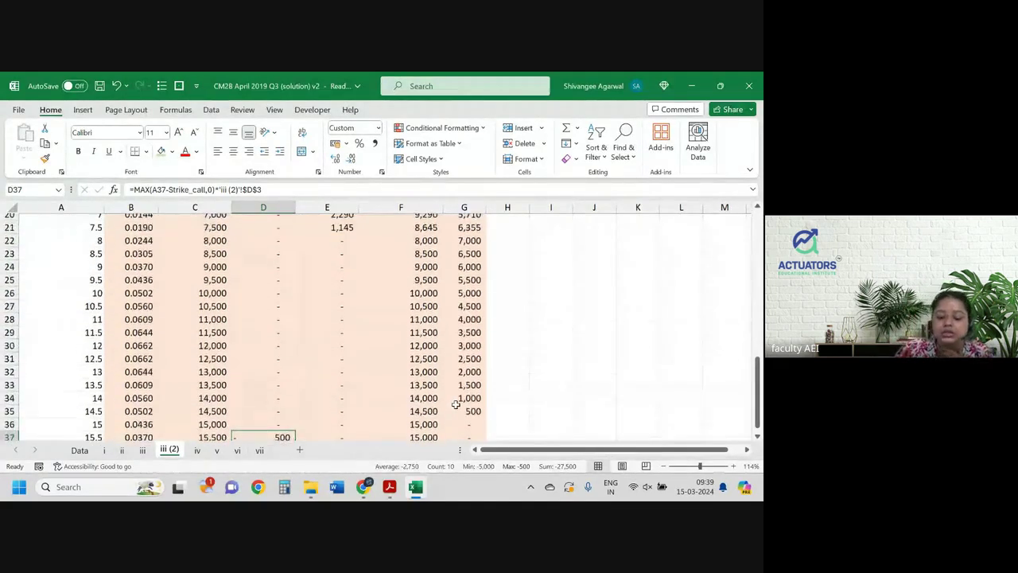
scroll(456, 404, "up", 2)
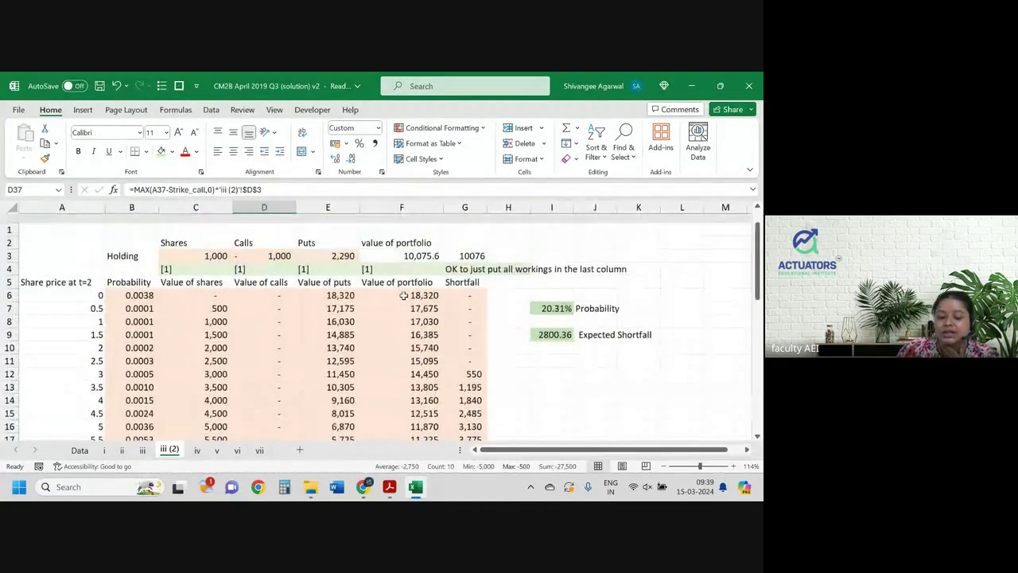
- Review the puts holding and the put values at low share prices, and set the shares holding in C3 to 2000
left_click(333, 249)
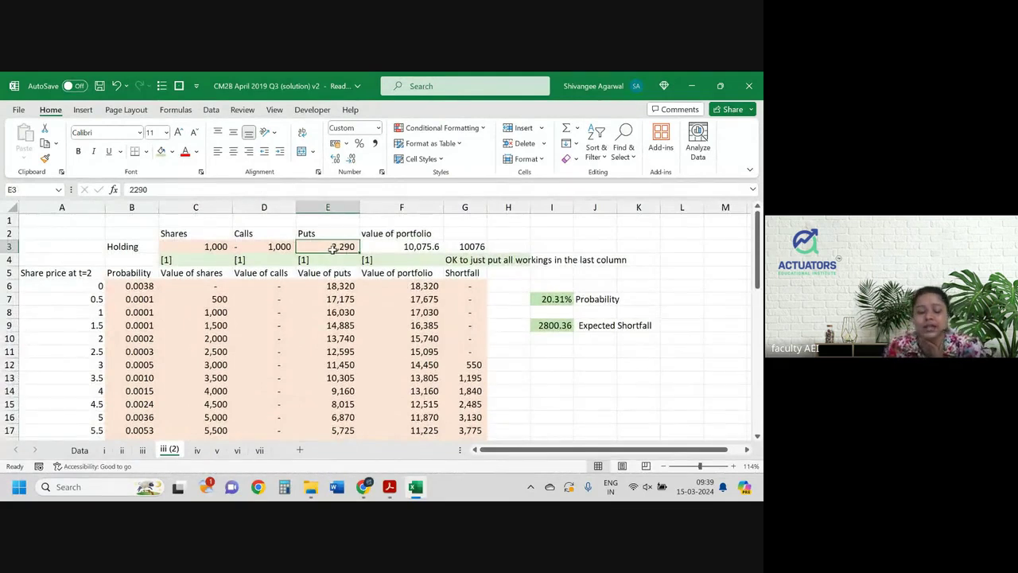
left_click_drag(339, 288, 333, 399)
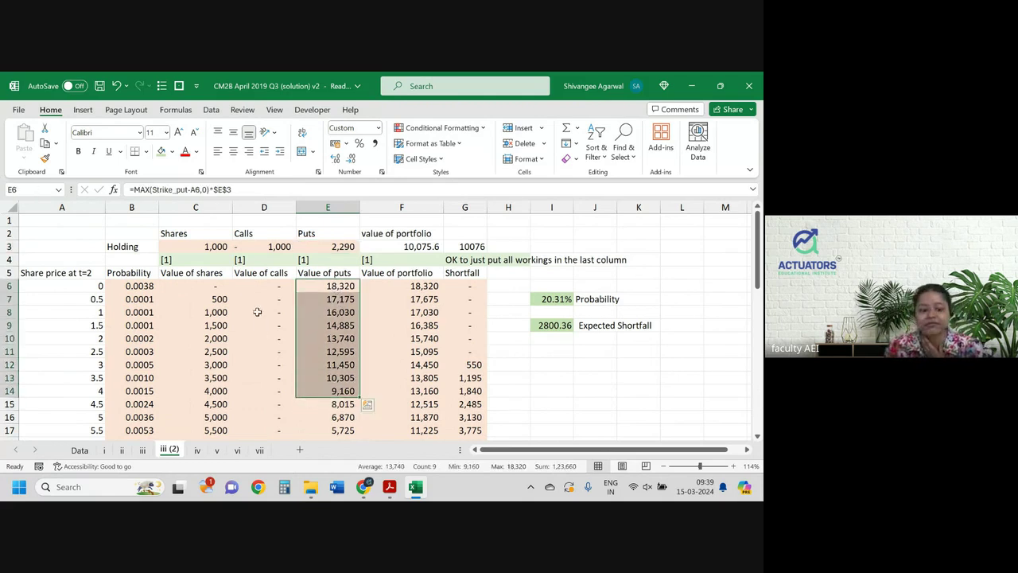
left_click(207, 250)
left_click(324, 246)
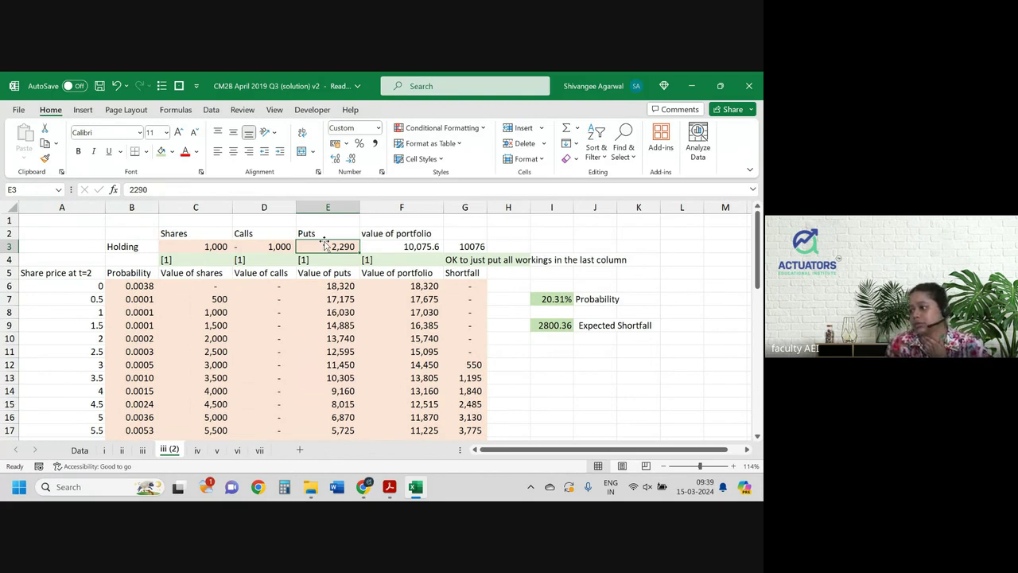
left_click(210, 243)
type("2000")
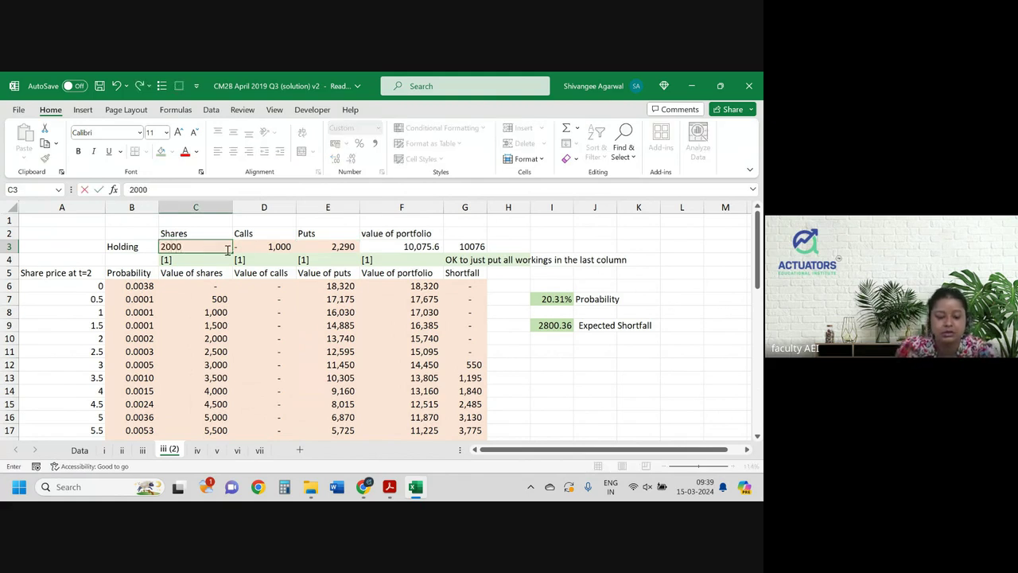
key("Return")
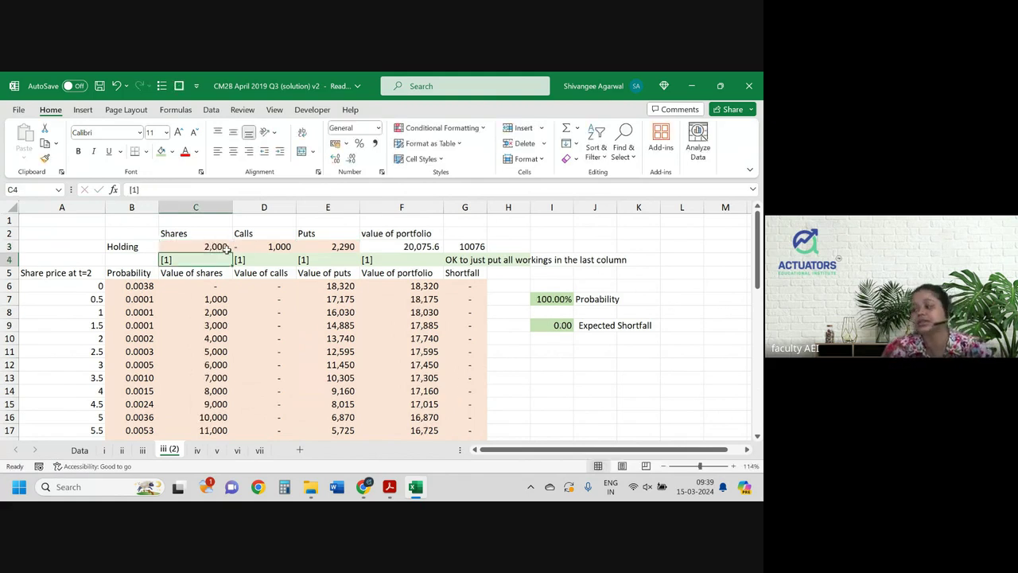
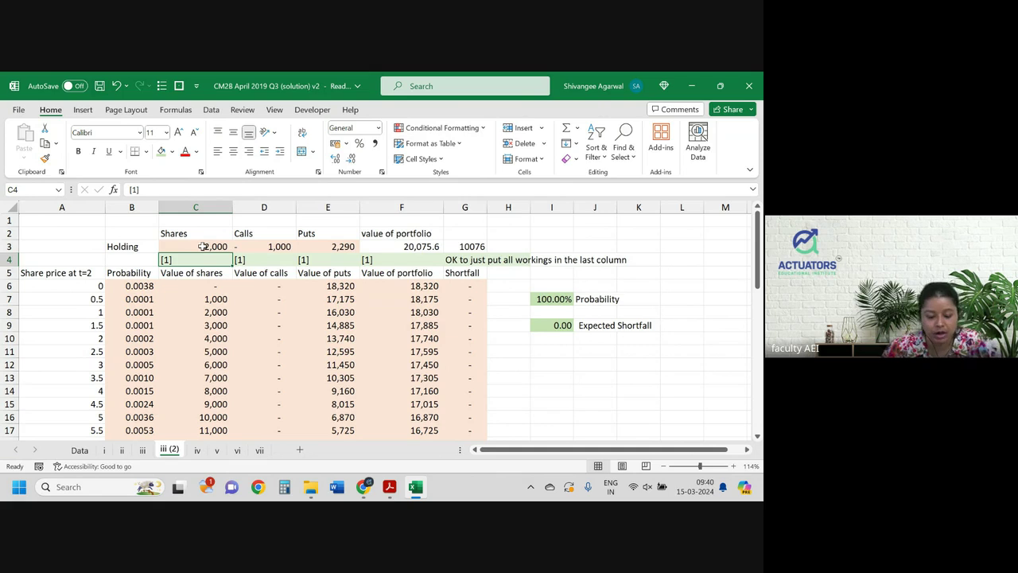
- Check the portfolio value formula in F3 and try puts holdings of 1000 and 500 in E3
left_click(408, 246)
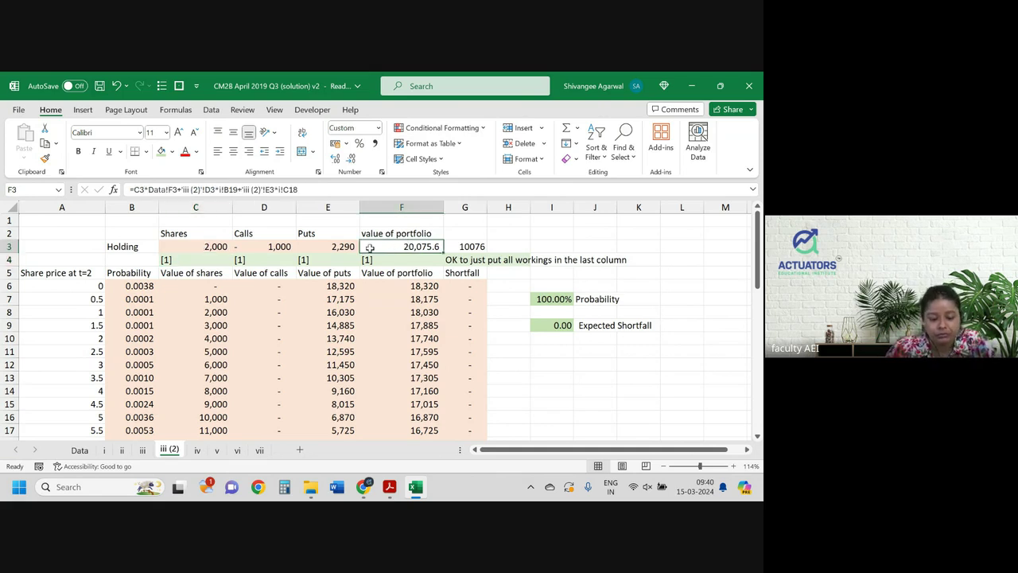
left_click(331, 247)
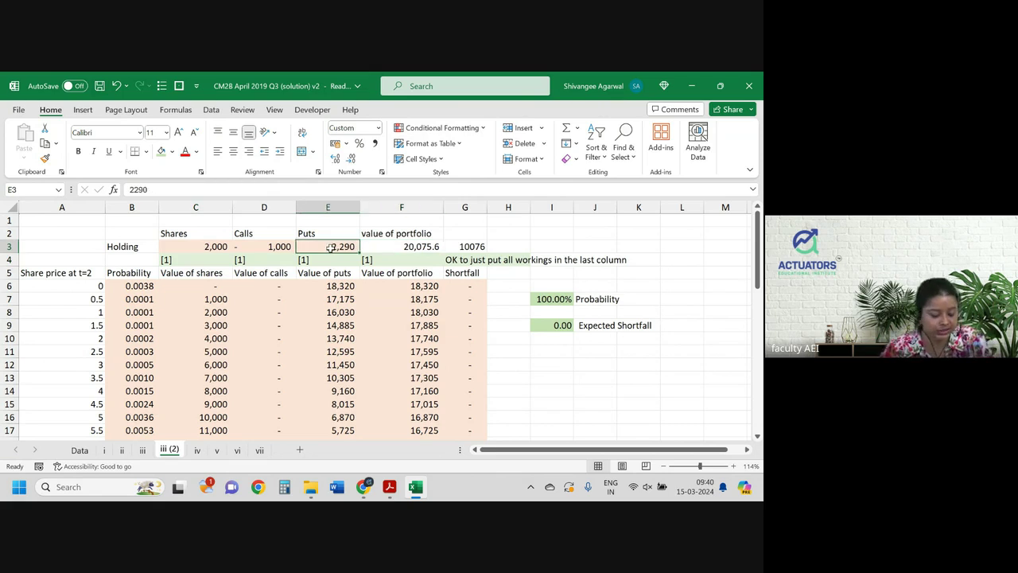
key("BackSpace")
type("1,000")
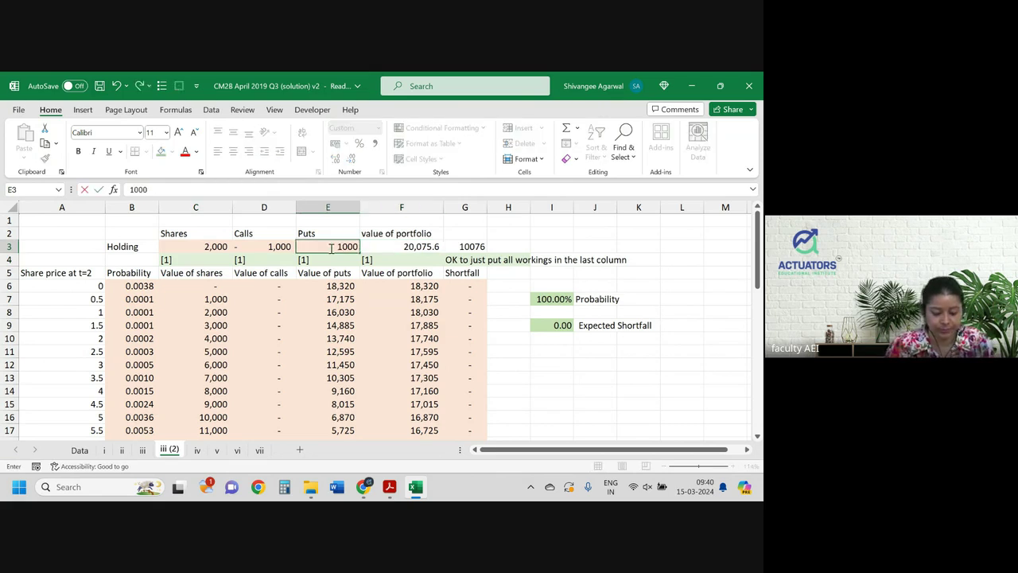
key("Return")
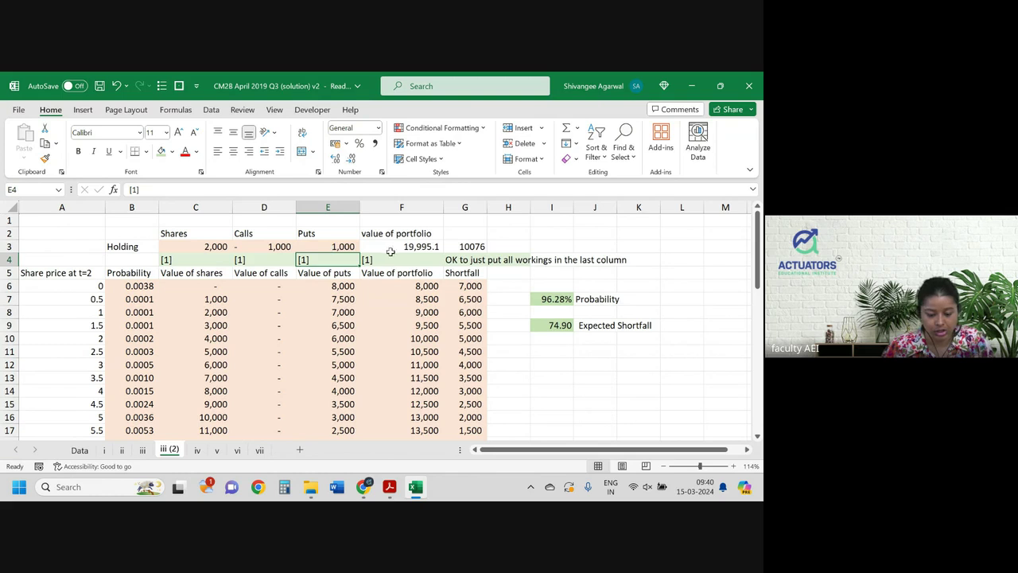
key("Up")
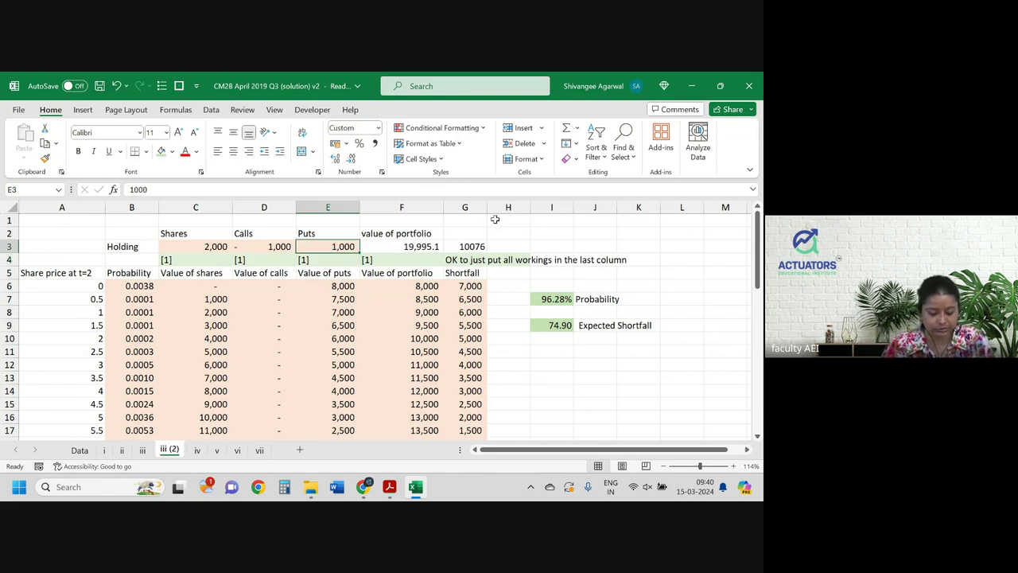
type("500")
key("Return")
- Set the puts holding in E3 to 0 and the calls holding in D3 to -5000
key("Up")
type("0")
key("Return")
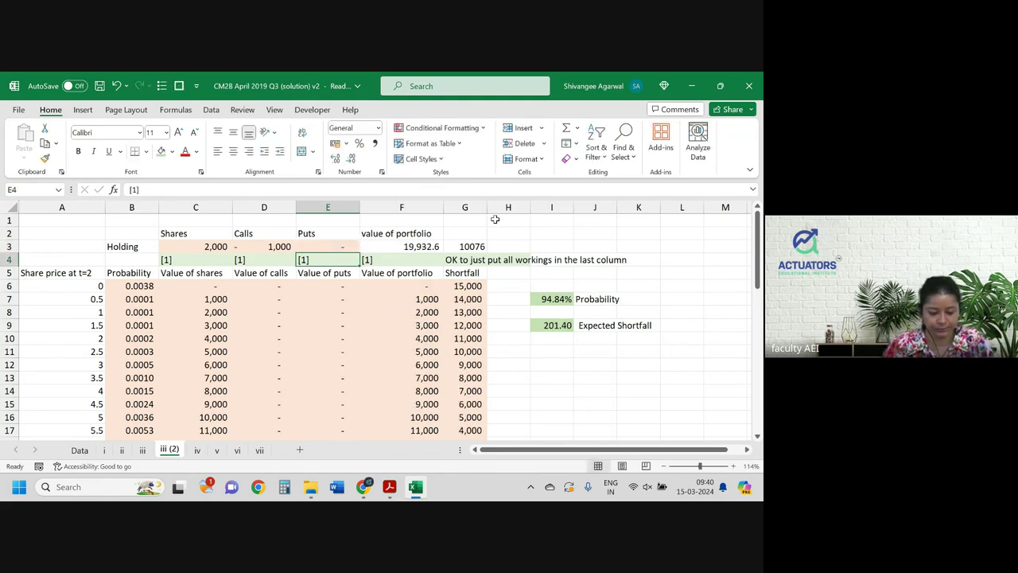
key("Up")
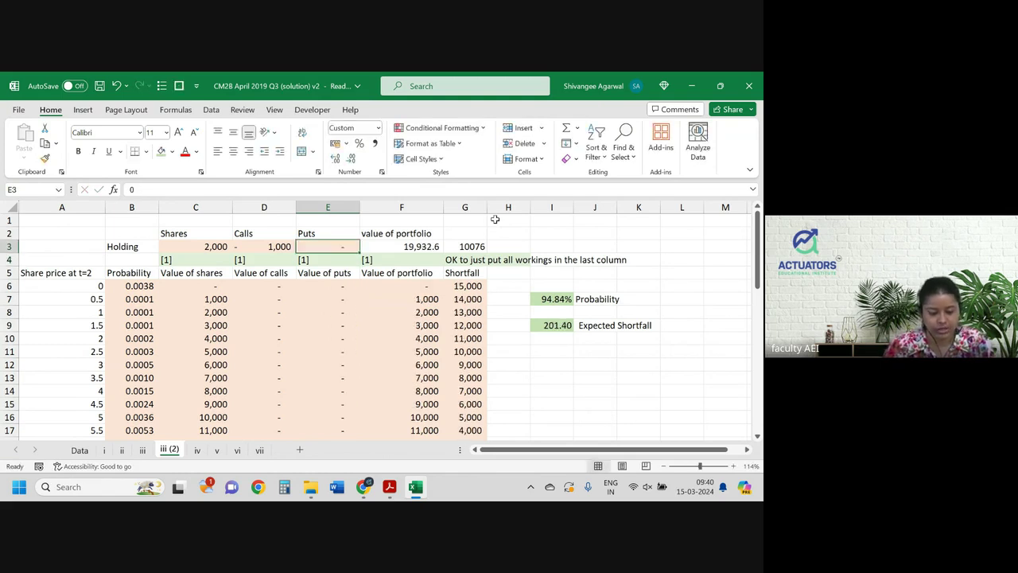
key("Left")
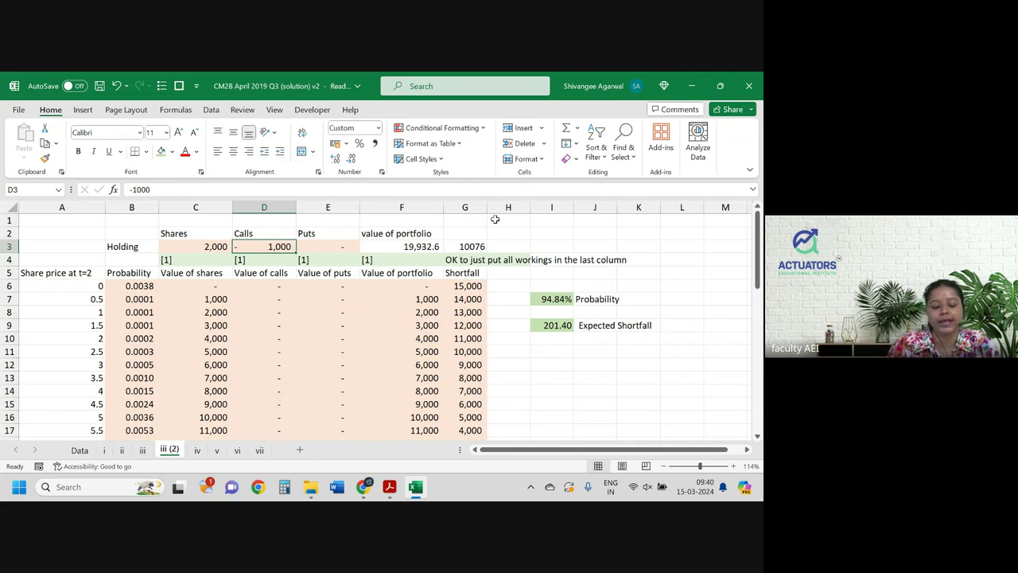
type("-")
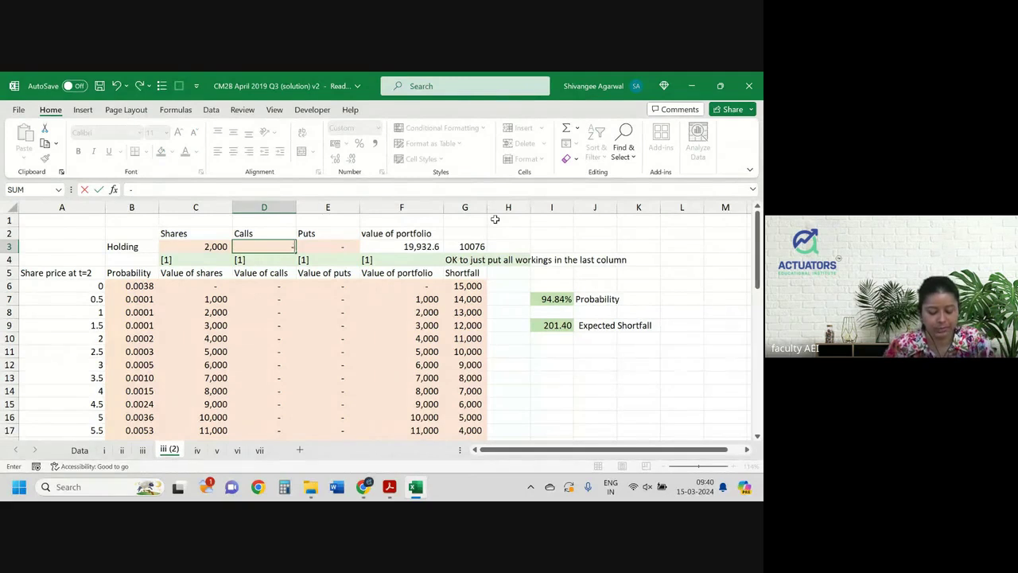
type("5000")
key("Return")
key("Up")
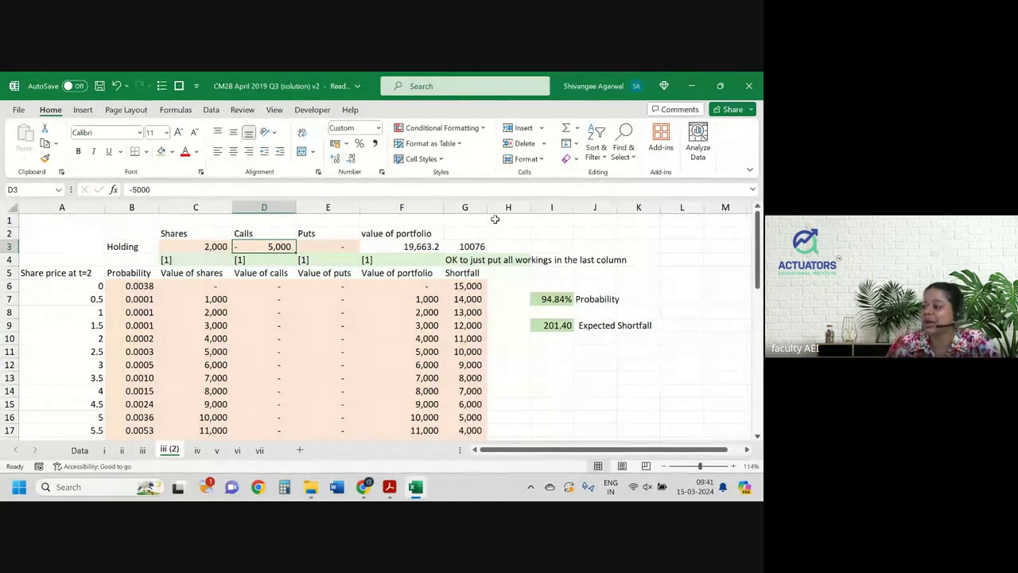
- Review the repayment probability, the shares holding in C3, and the portfolio values and shortfalls across the share prices
left_click(562, 311)
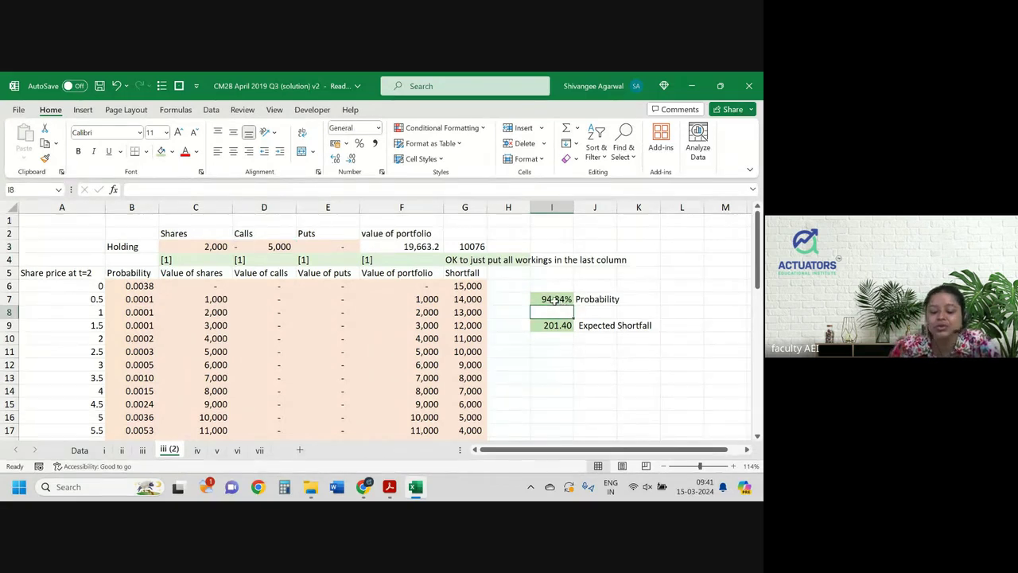
scroll(555, 299, "down", 11)
scroll(554, 301, "up", 5)
scroll(555, 300, "up", 5)
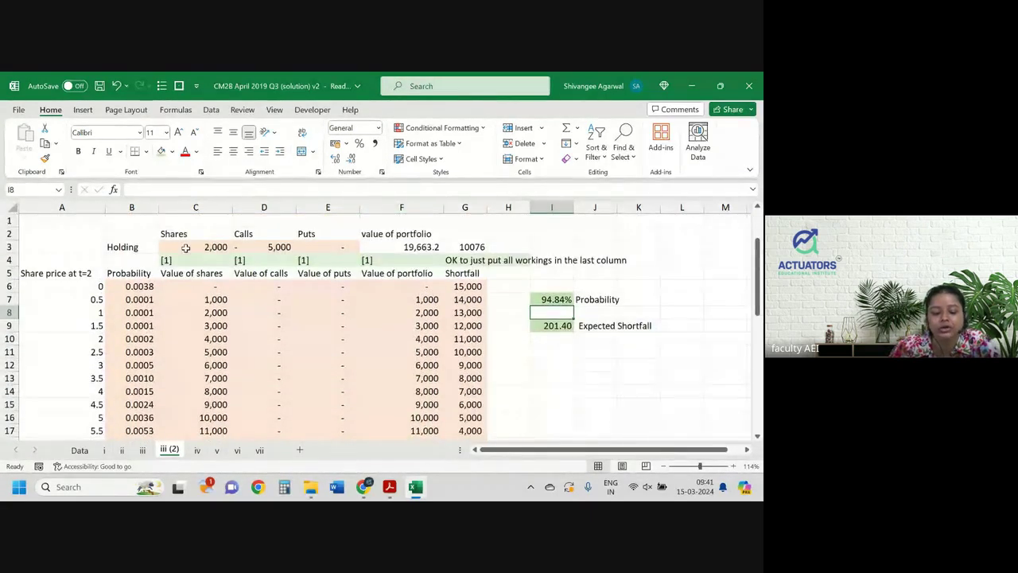
left_click(185, 247)
scroll(320, 323, "down", 6)
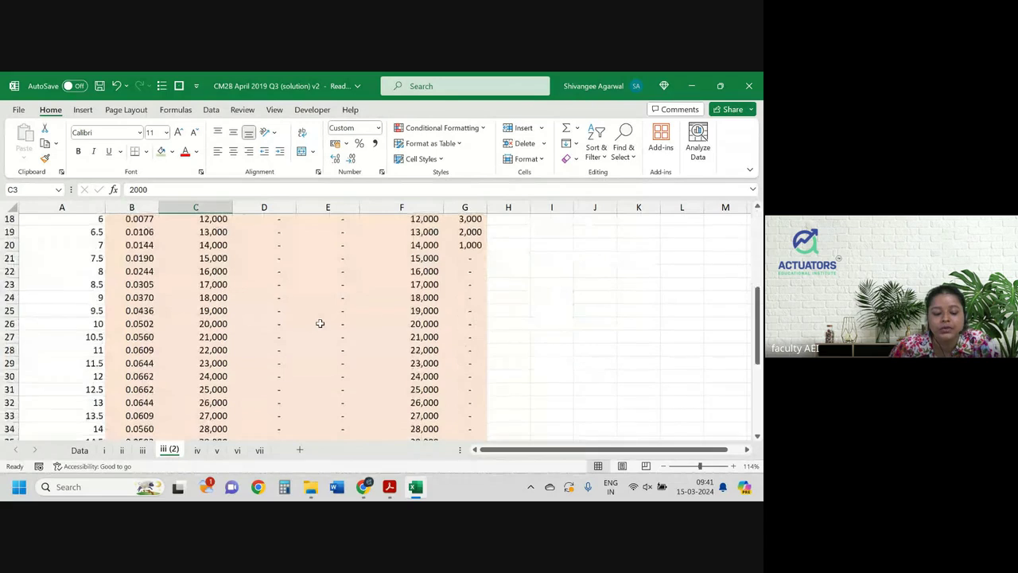
- Examine the portfolio values and shortfalls for share prices from about 7 to 17
scroll(320, 323, "down", 2)
left_click_drag(427, 248, 428, 428)
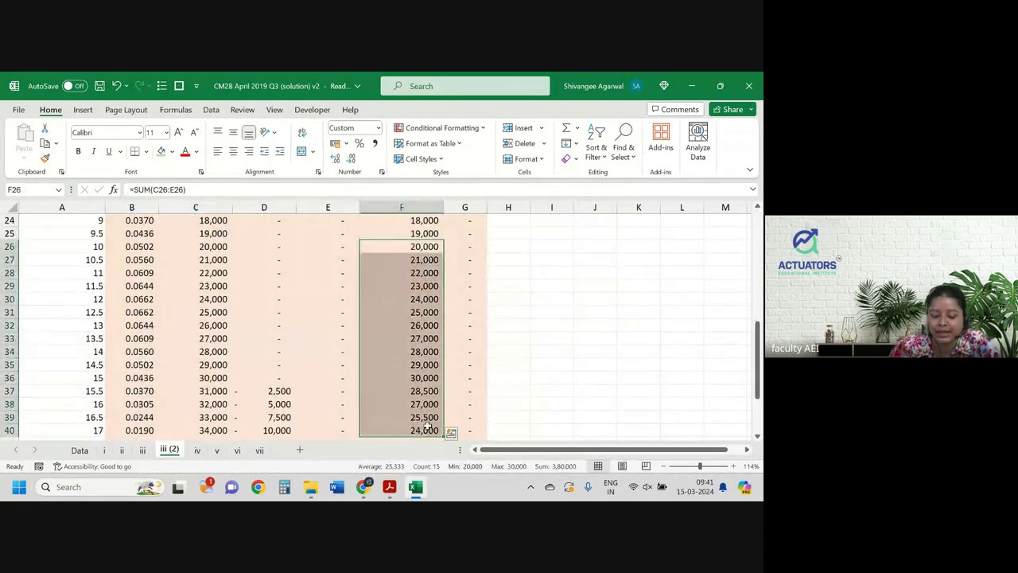
scroll(427, 427, "up", 3)
left_click_drag(468, 300, 466, 370)
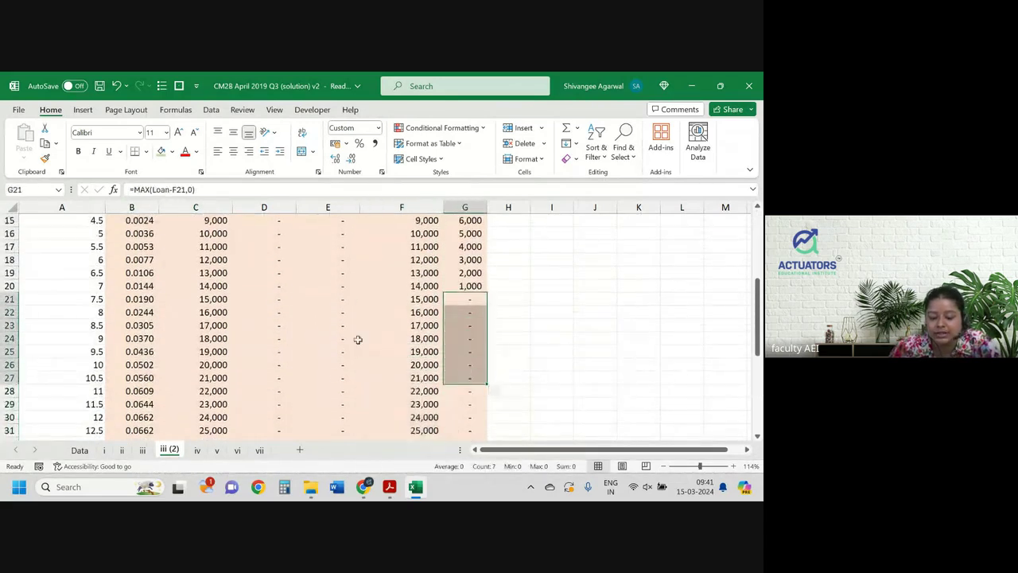
left_click_drag(96, 299, 500, 374)
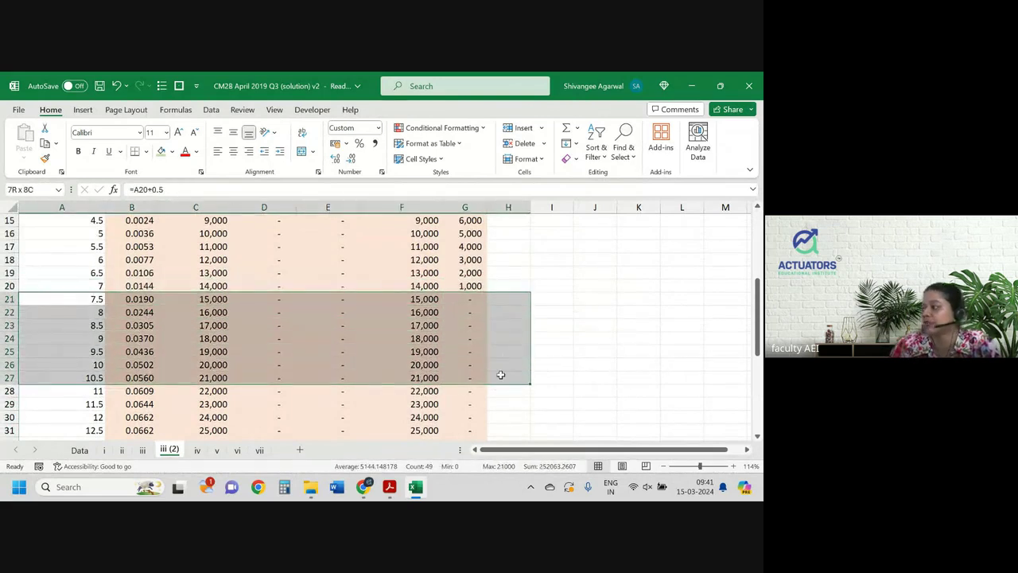
left_click_drag(500, 375, 500, 374)
scroll(448, 336, "down", 3)
left_click(452, 319)
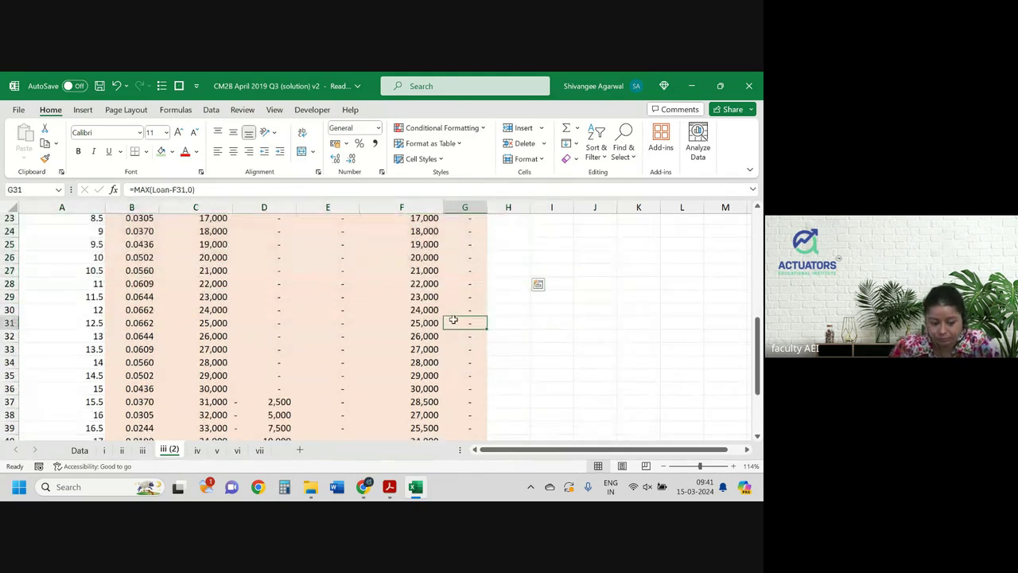
left_click_drag(453, 319, 469, 430)
scroll(468, 342, "up", 3)
scroll(468, 338, "down", 1)
left_click_drag(51, 269, 514, 341)
- Try a calls holding of -10000 in D3
scroll(514, 340, "up", 5)
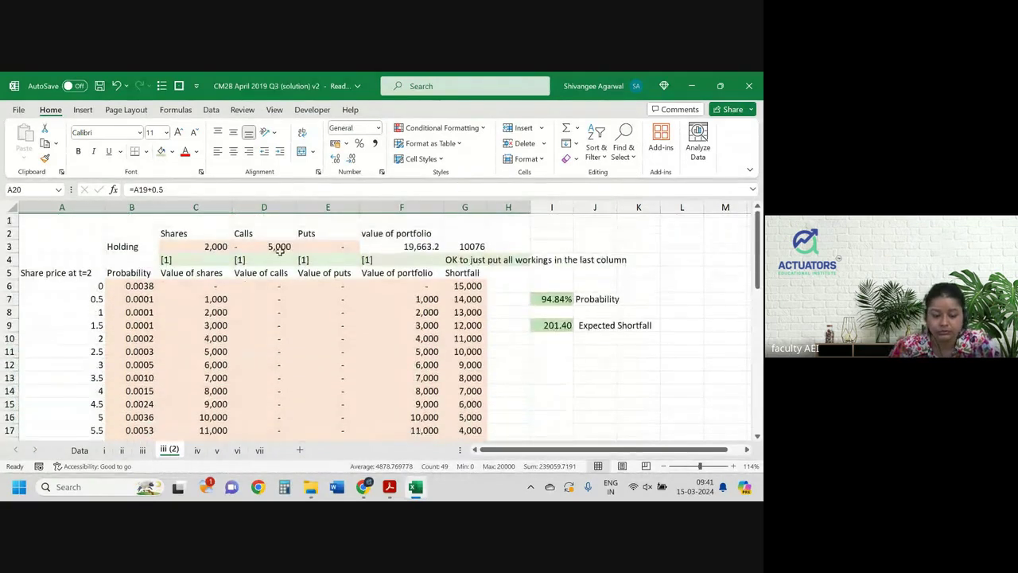
left_click(274, 248)
type("-")
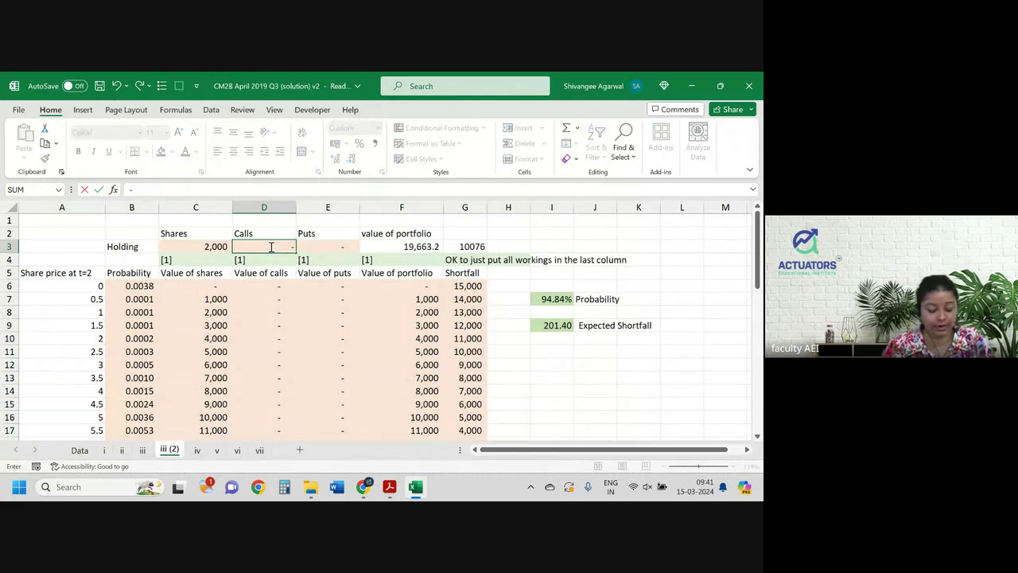
type("10000")
key("Return")
- Try a calls holding of -2000 in D3
left_click(270, 246)
type("-")
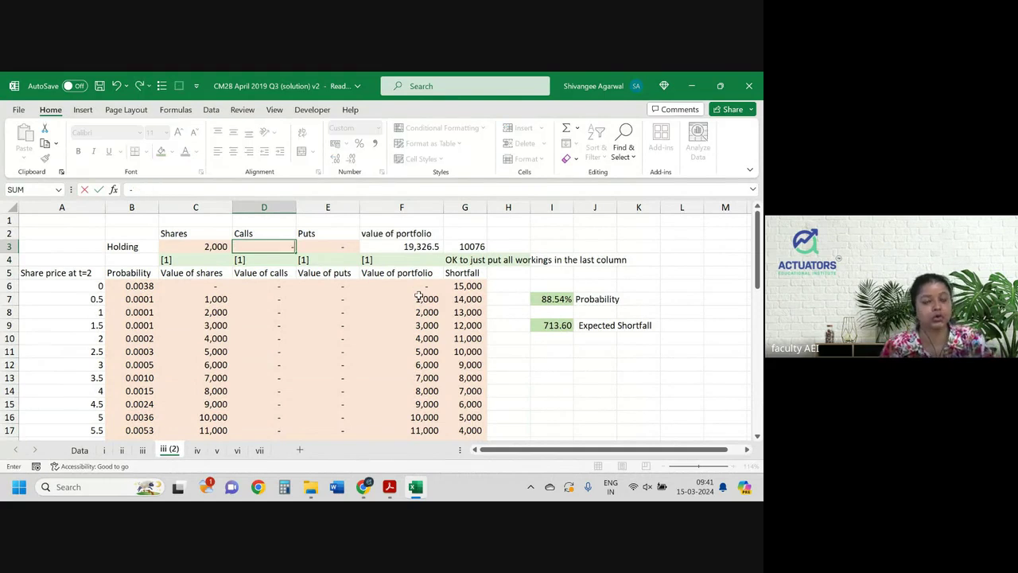
key("ctrl+Return")
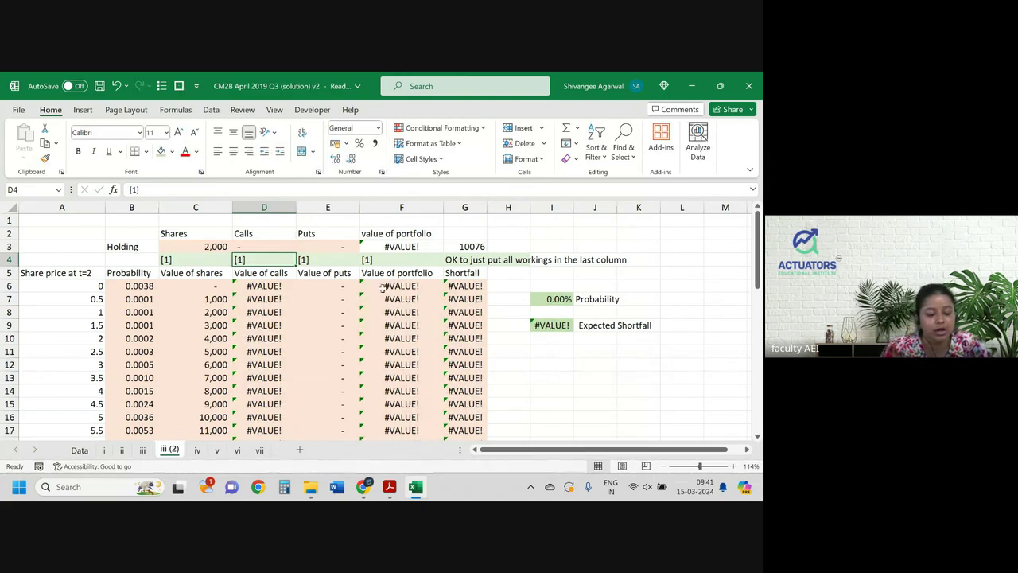
type("-")
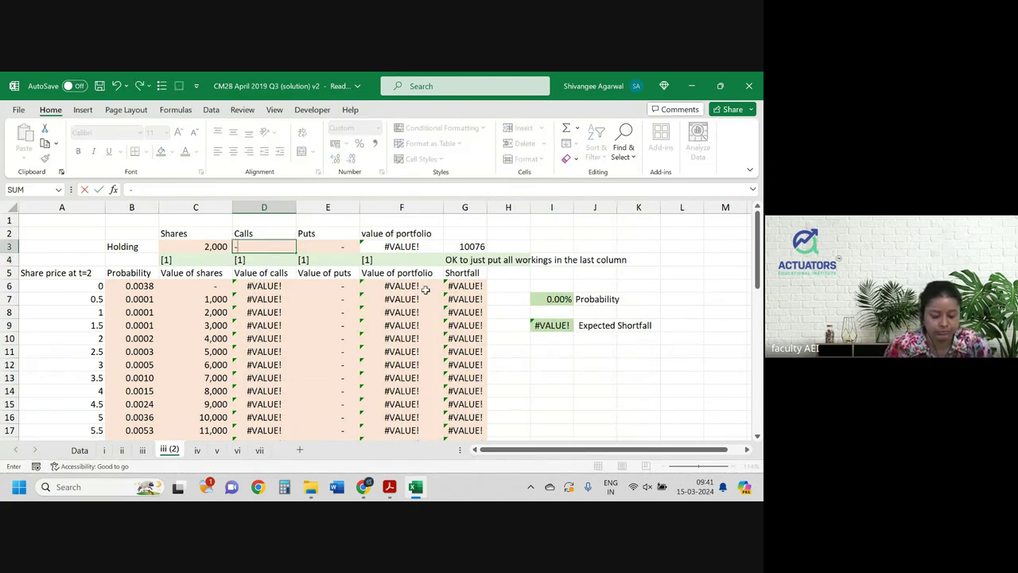
type("2000")
key("Return")
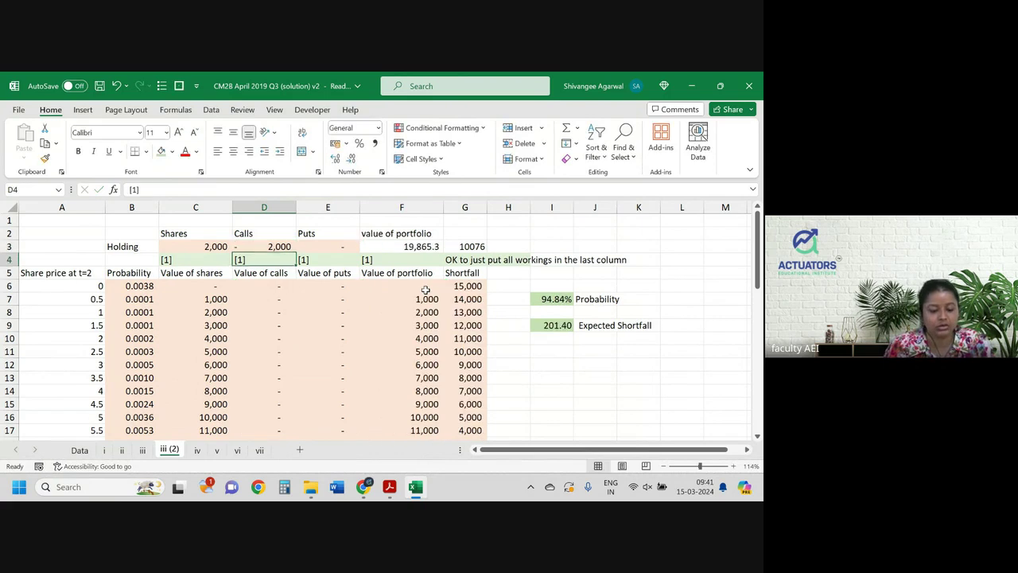
left_click(221, 247)
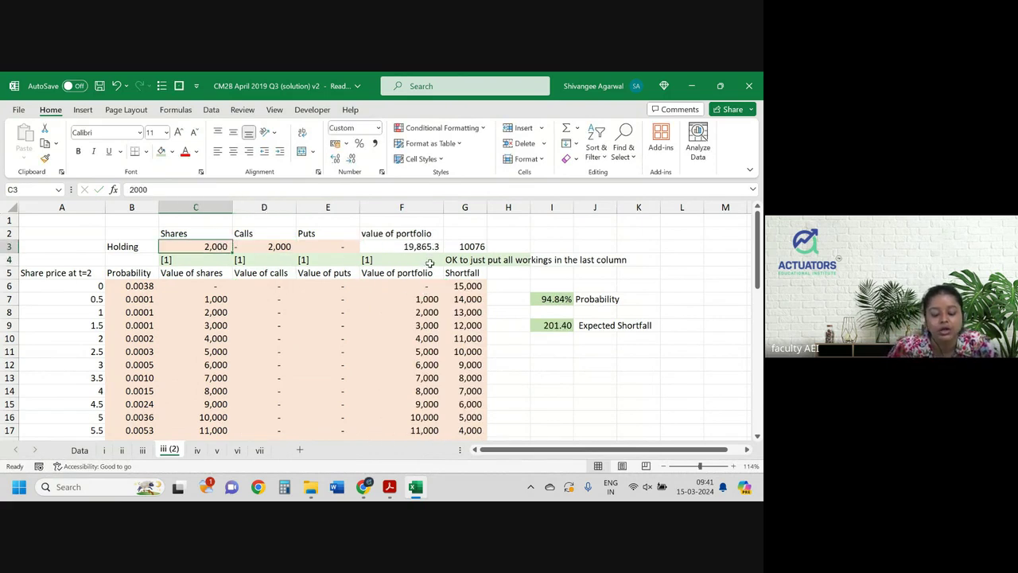
left_click(103, 450)
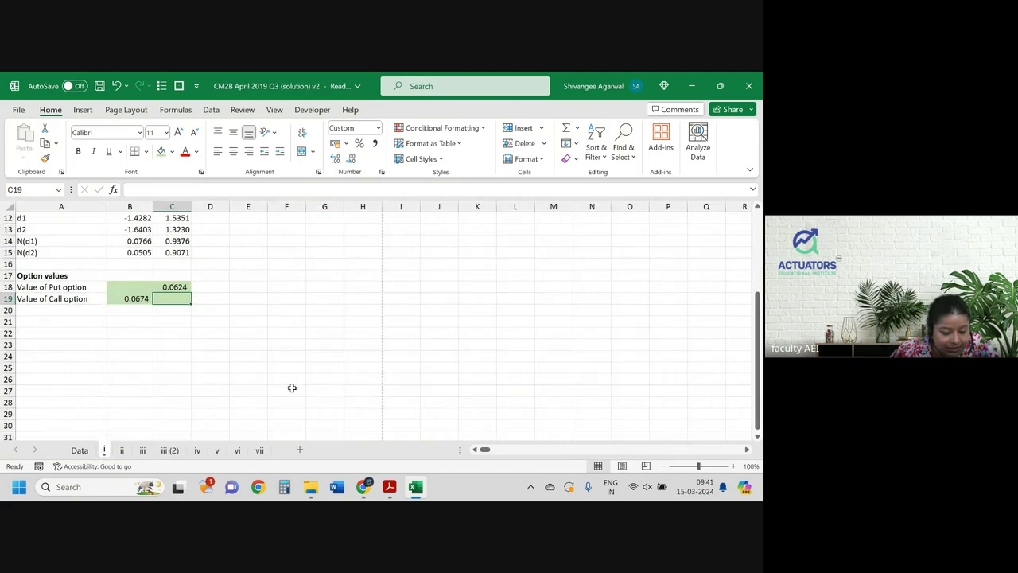
left_click(140, 299)
left_click(179, 324)
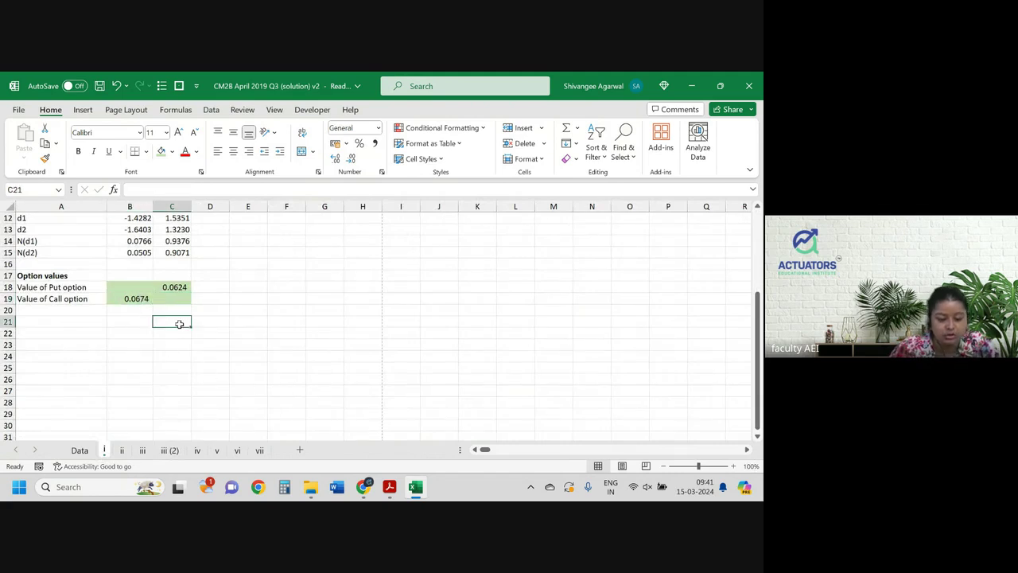
type("=")
key("Up")
key("Up")
key("Left")
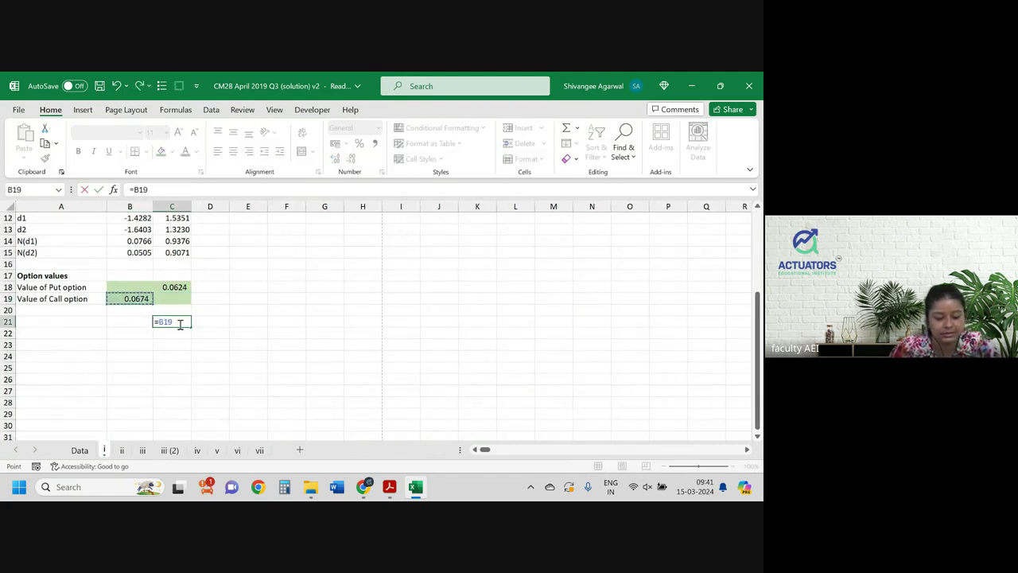
key("BackSpace")
key("BackSpace")
key("BackSpace")
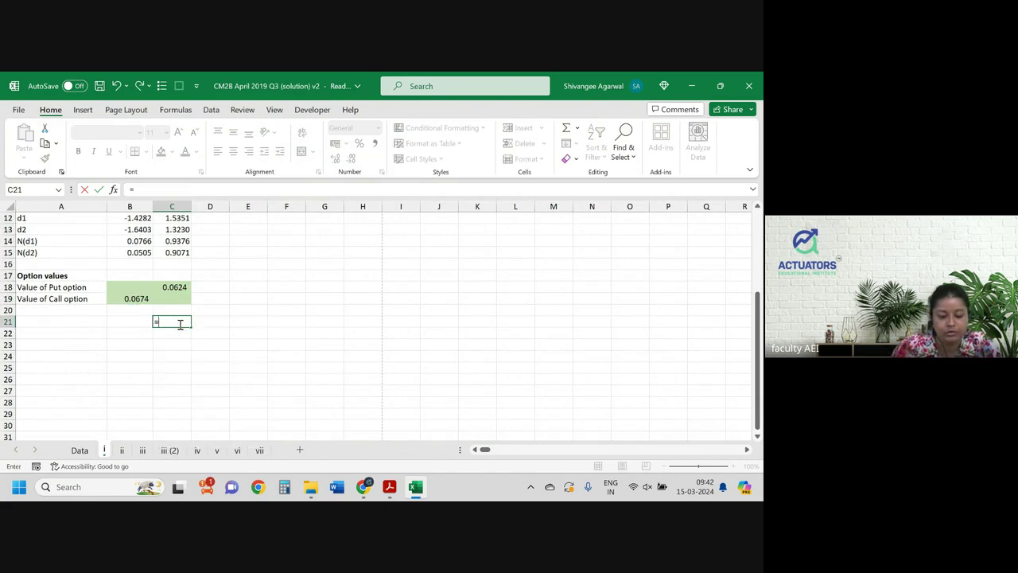
type("=")
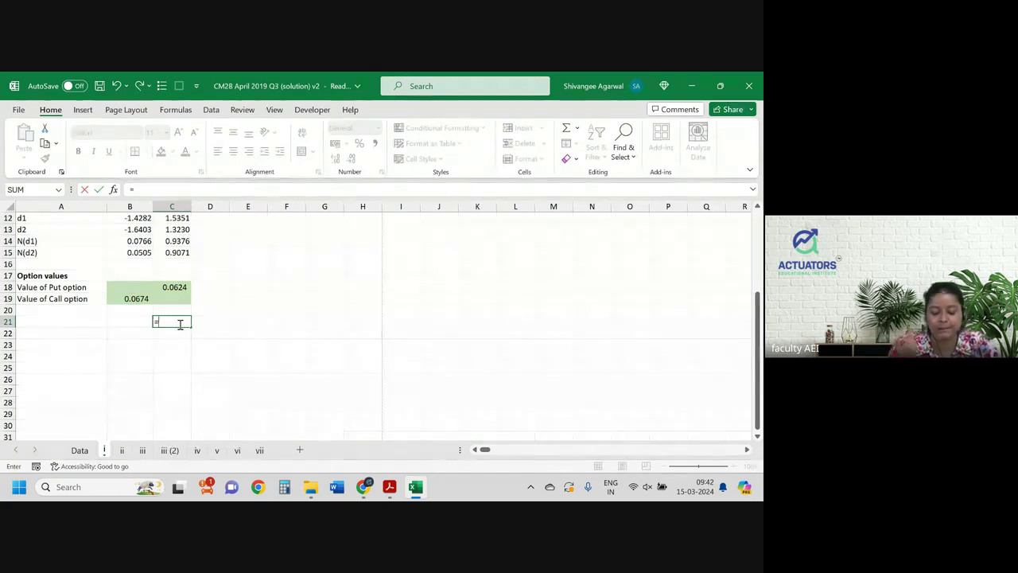
type("200")
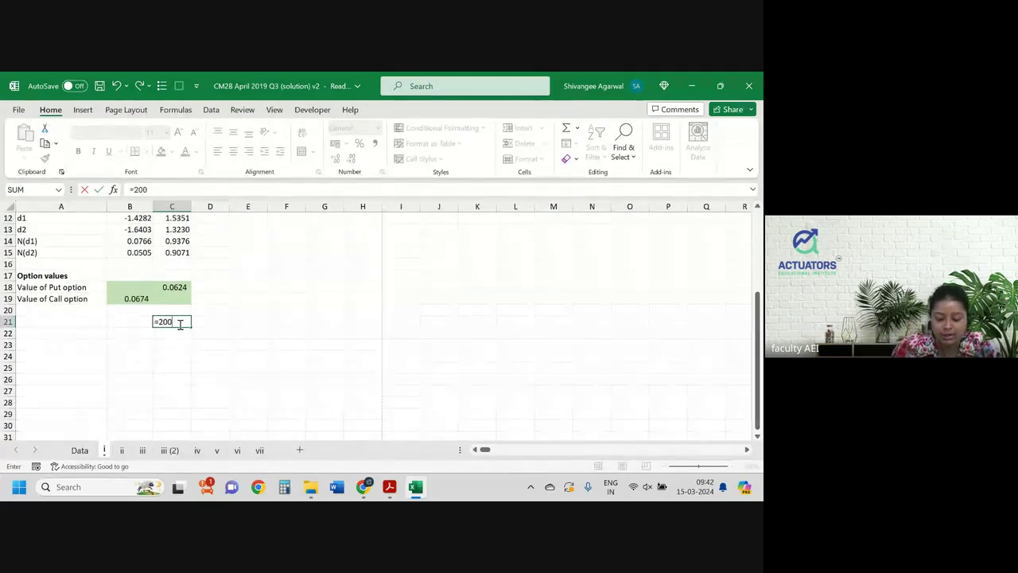
key("BackSpace")
key("BackSpace")
key("BackSpace")
key("BackSpace")
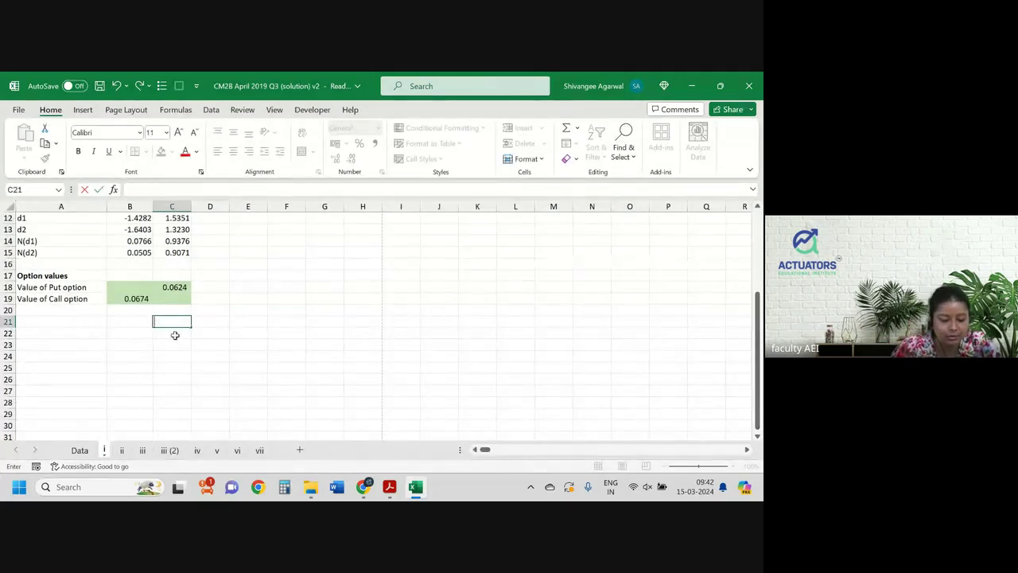
left_click(130, 300)
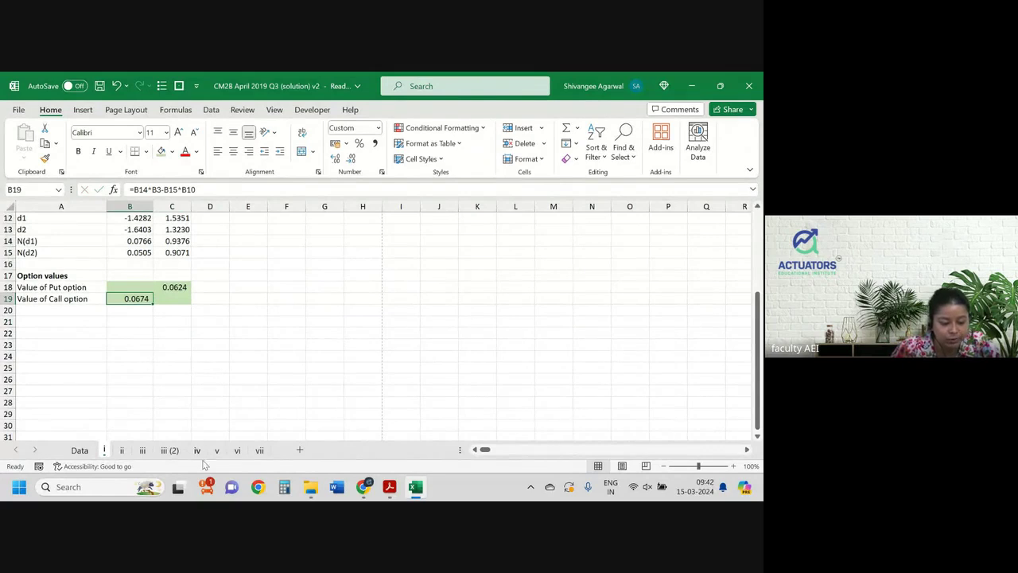
- On sheet iii (2), link cell I1 to the call option value in B19 of sheet i
left_click(169, 450)
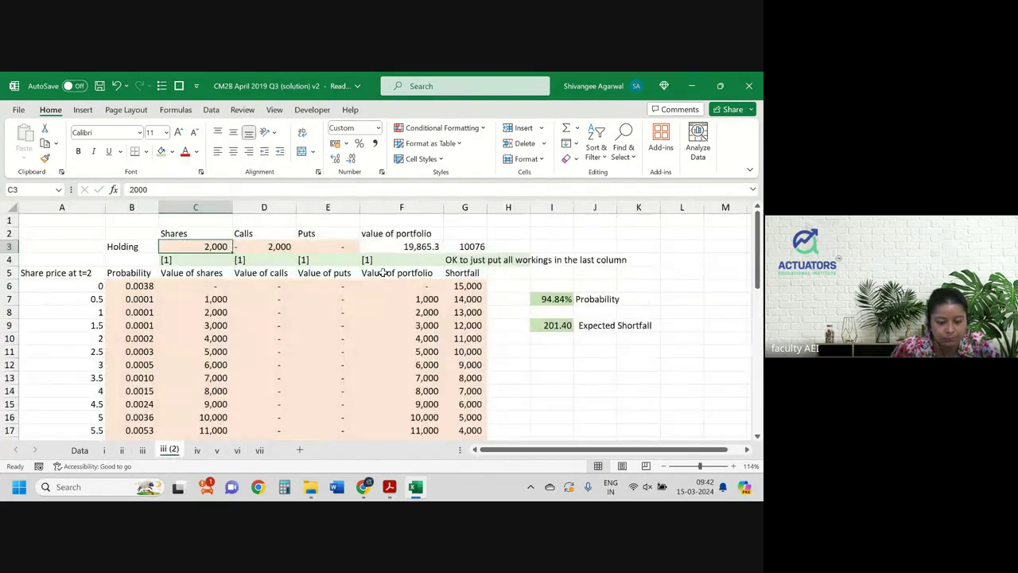
type("=")
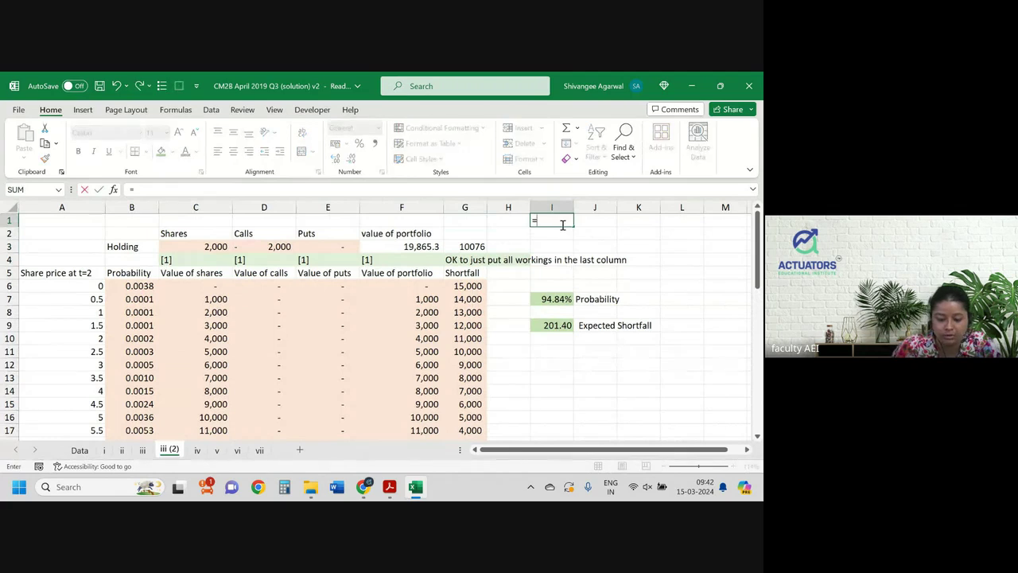
left_click(104, 451)
left_click(121, 298)
key("Return")
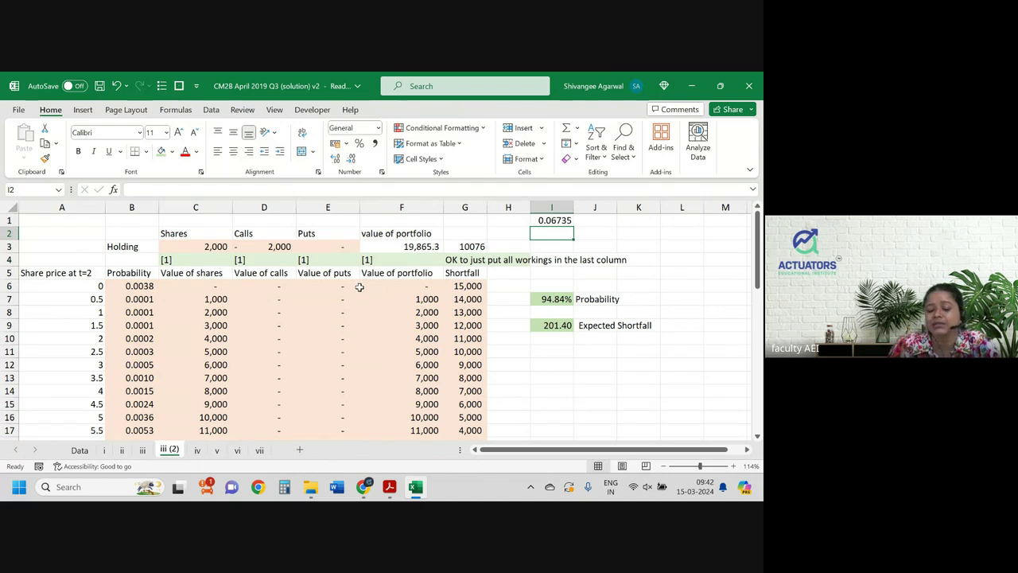
- Calculate the number of calls in I2 by dividing 20000 by the call value in I1
type("=")
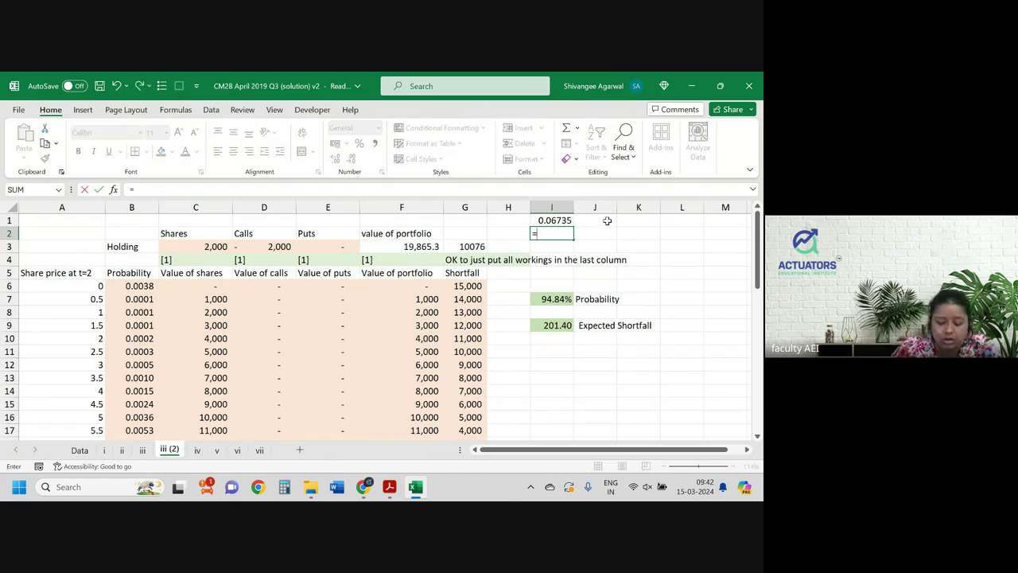
type("2000")
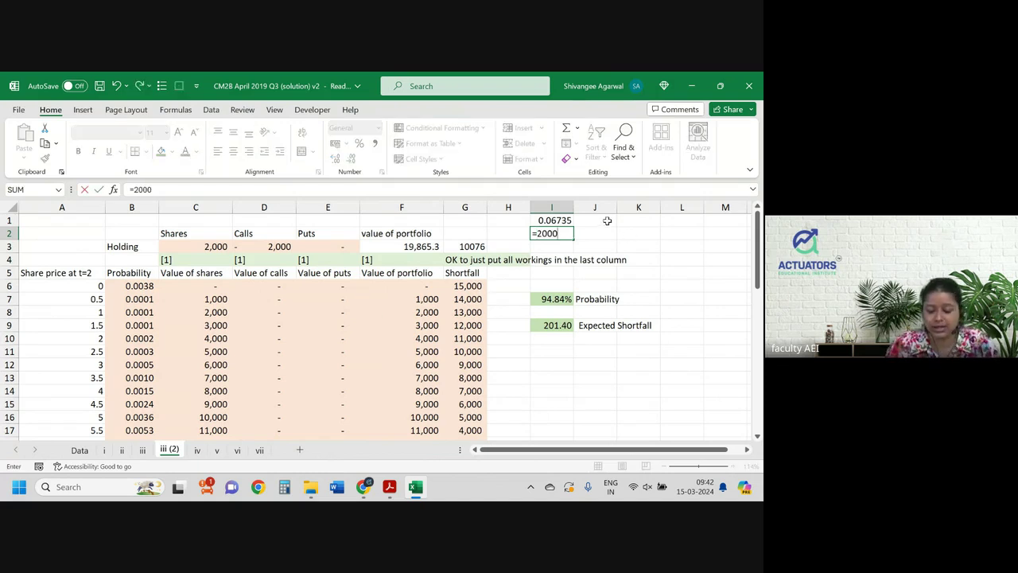
type("0/")
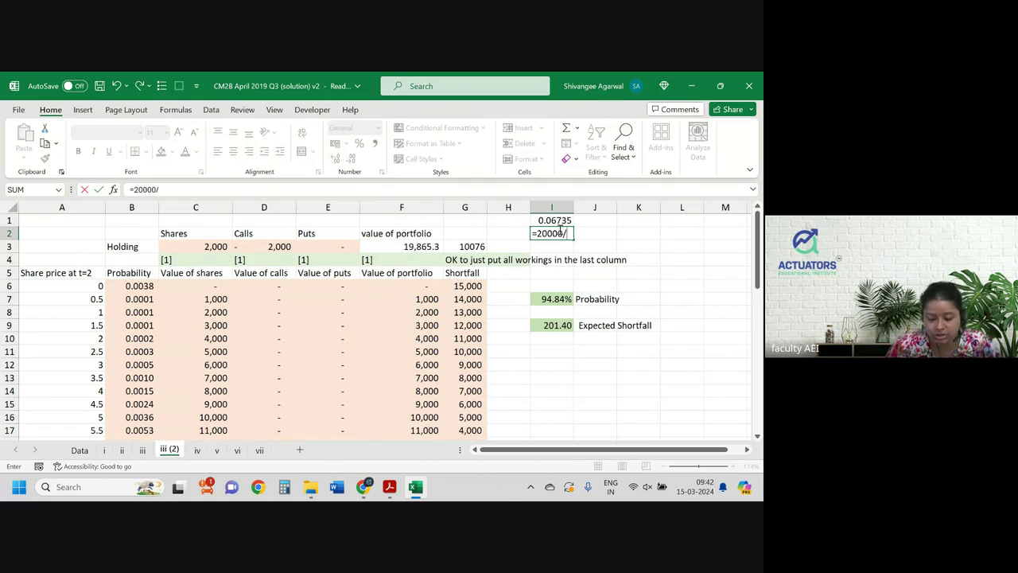
left_click(542, 220)
key("Return")
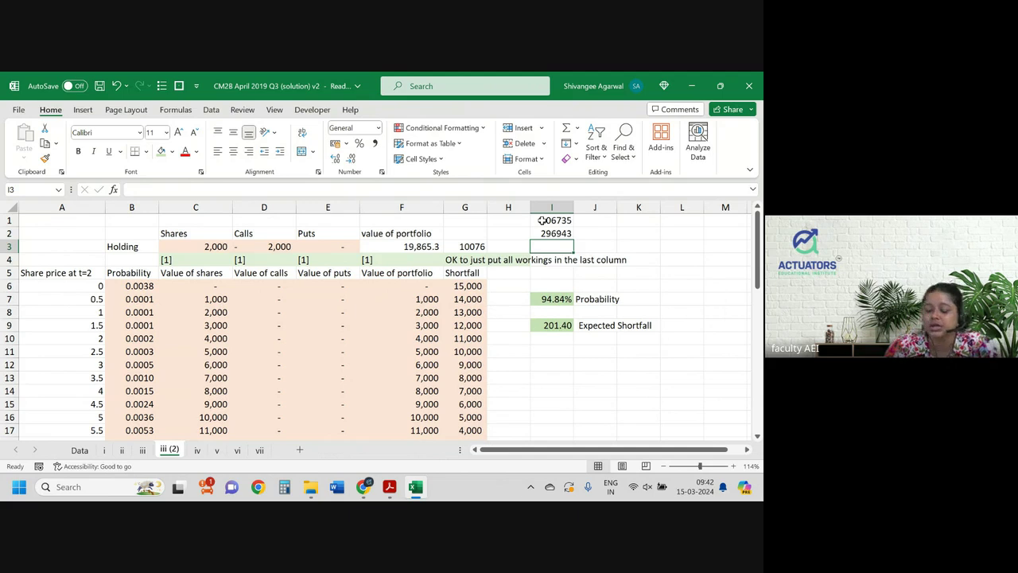
- Set the calls holding in D3 to -296943 and check the portfolio value formula in F3
left_click(556, 233)
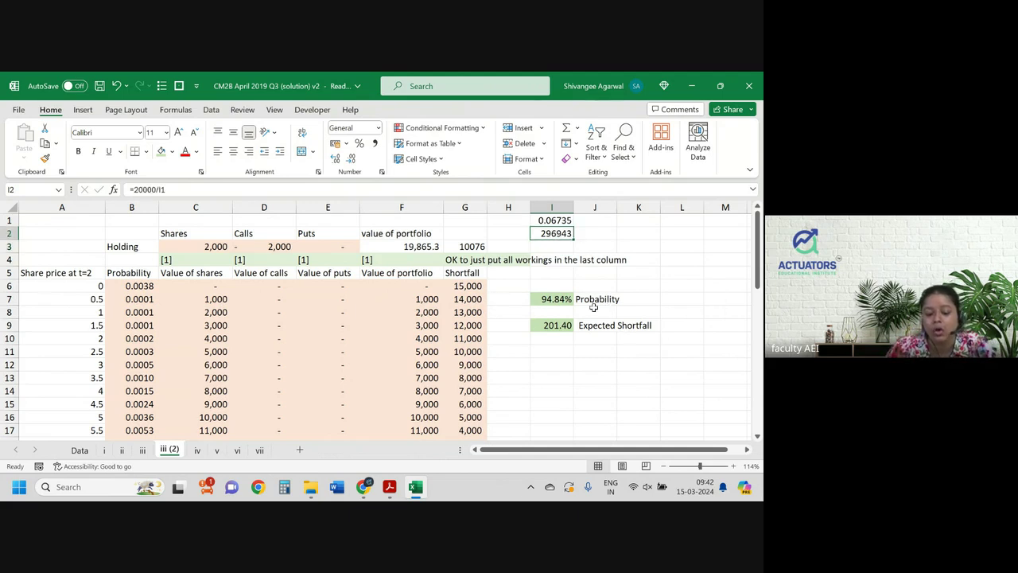
left_click(284, 249)
type("- ")
type("2,96,")
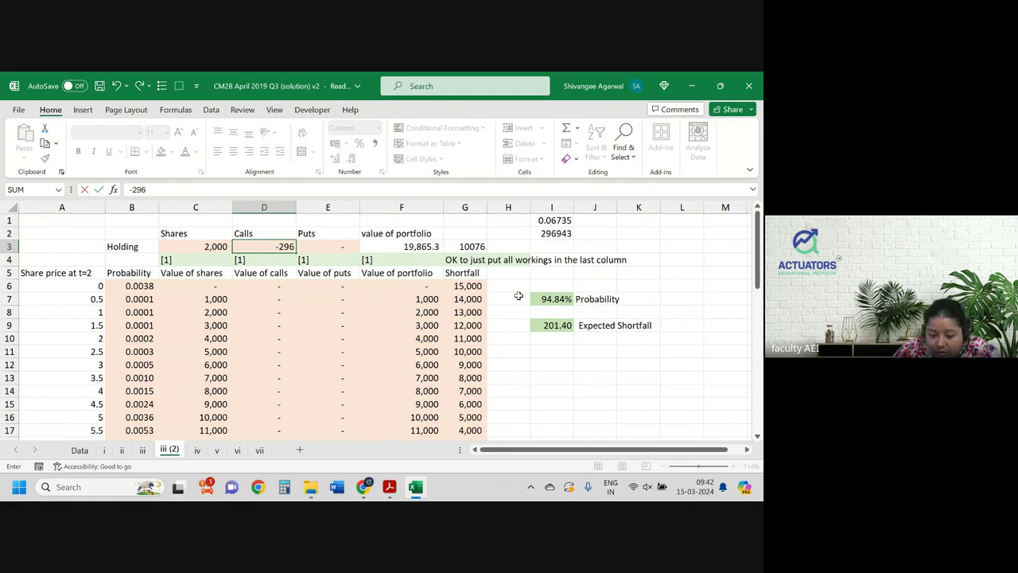
type("943")
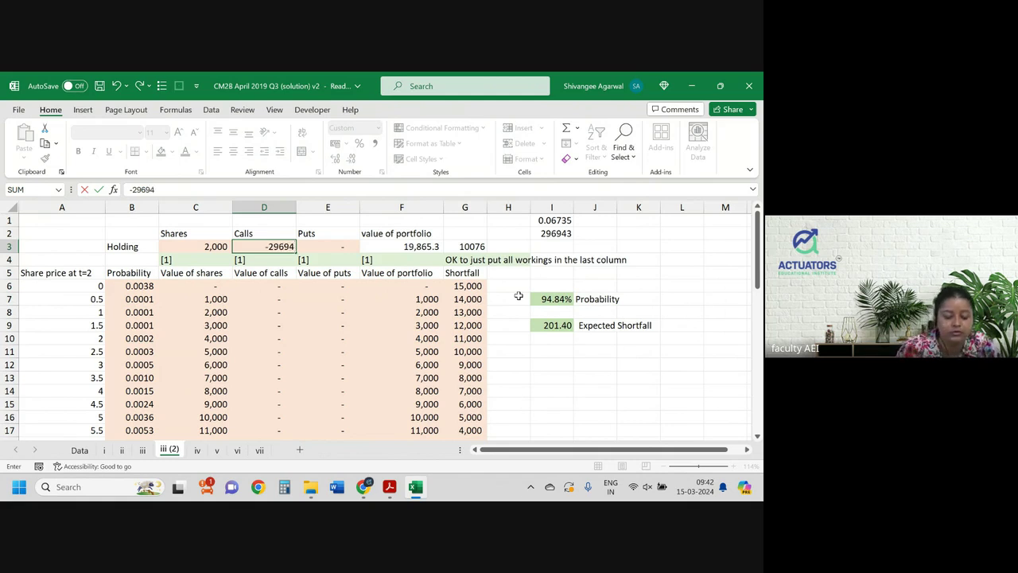
key("Return")
left_click(409, 247)
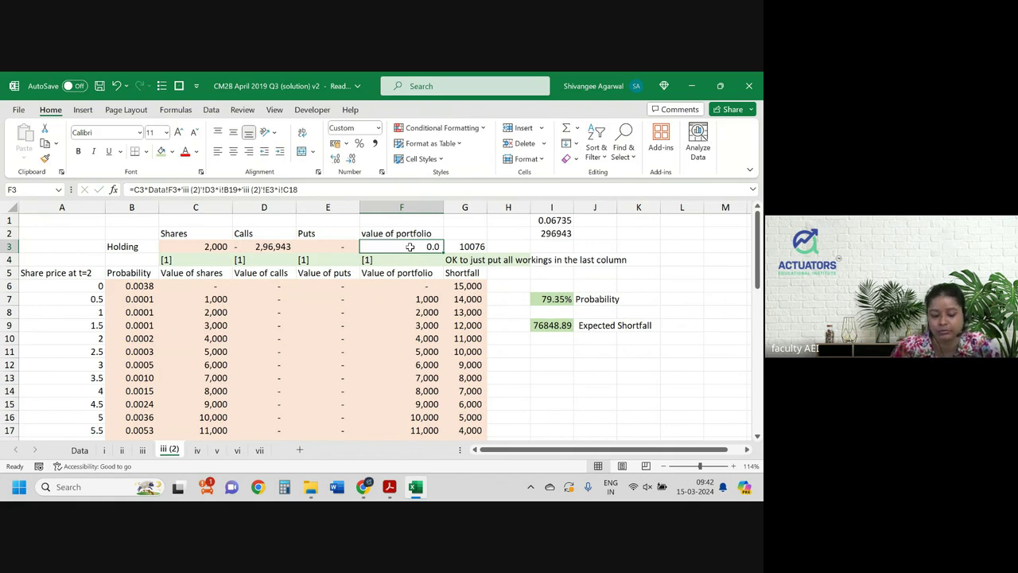
- Review the call value link in I1 and set the shares holding in C3 to 4000
left_click(216, 247)
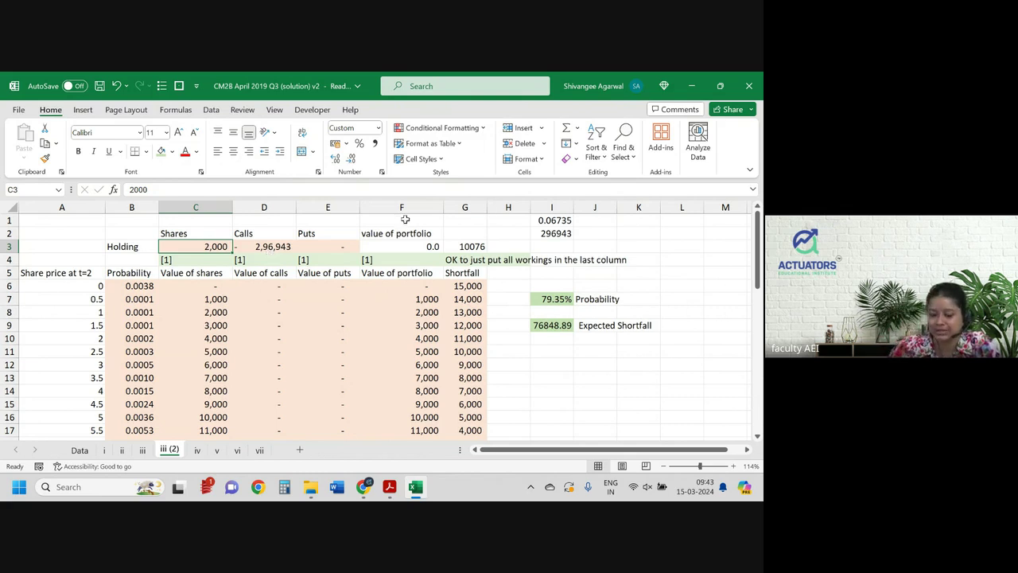
left_click(541, 221)
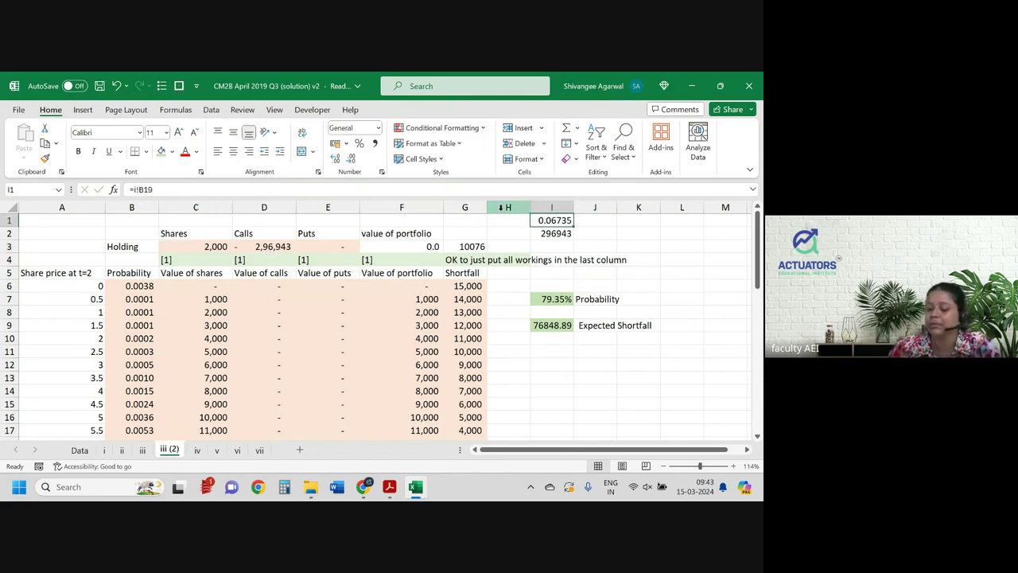
left_click(190, 244)
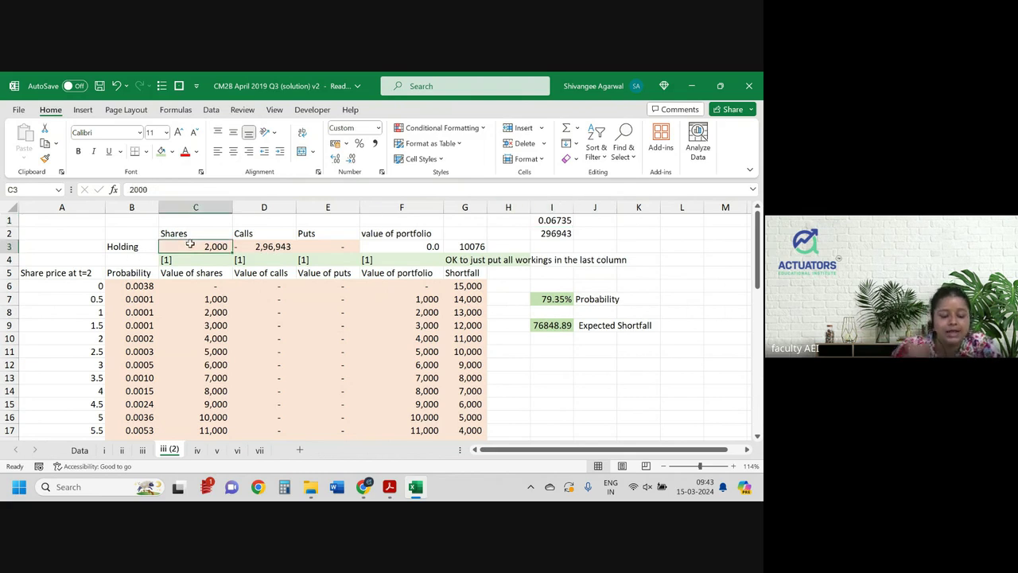
type("4")
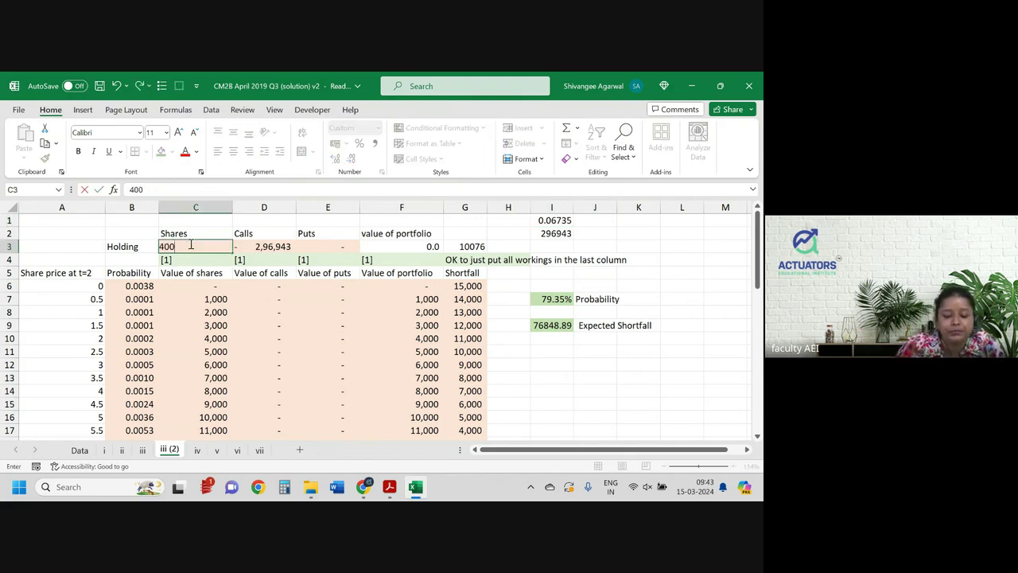
key("Return")
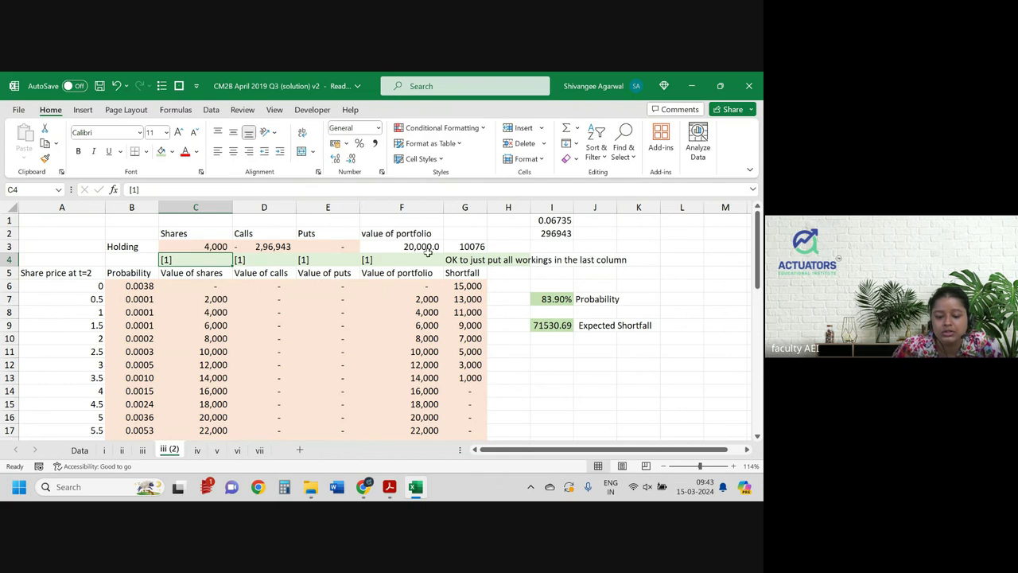
- Review the shares and calls holdings in C3 and D3 and the repayment probability formula in I7
left_click(203, 247)
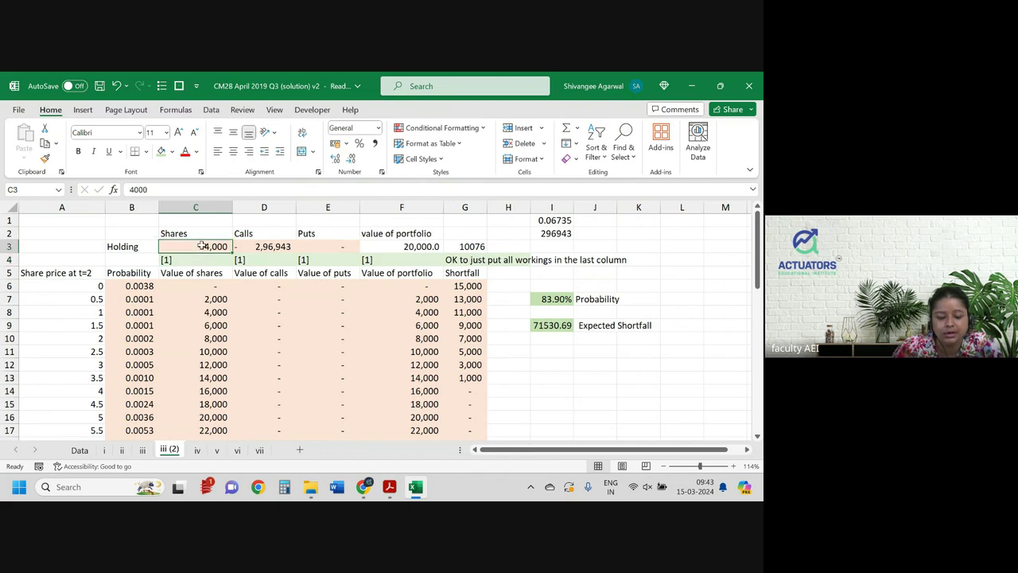
left_click(271, 251)
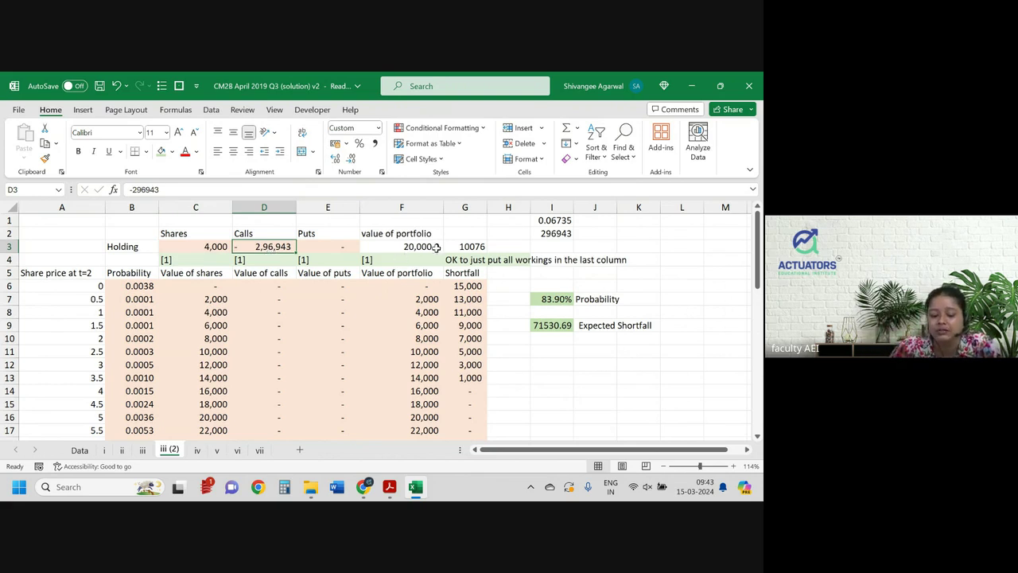
left_click(557, 299)
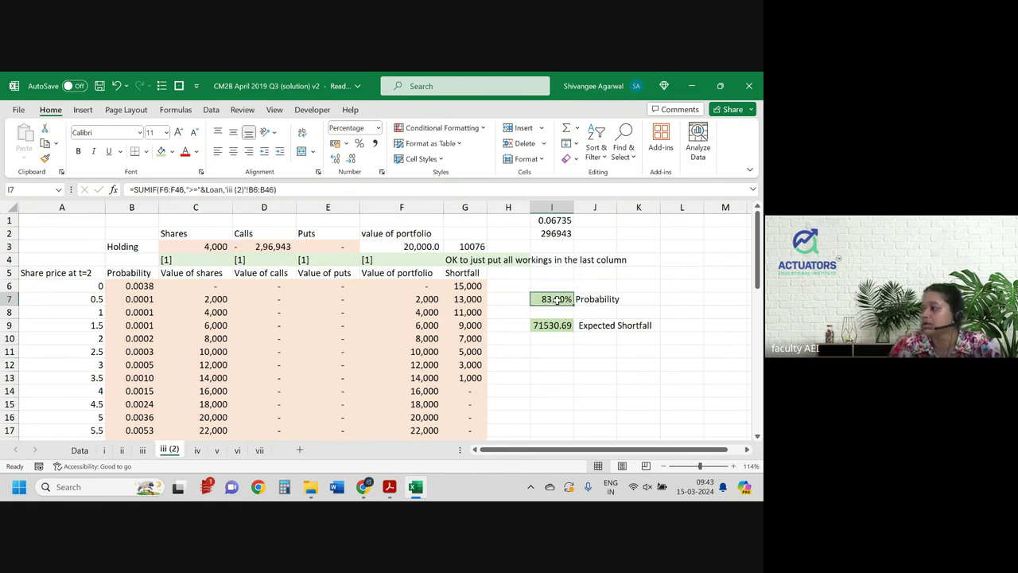
- Widen column G to fit its large shortfall values
scroll(557, 299, "down", 11)
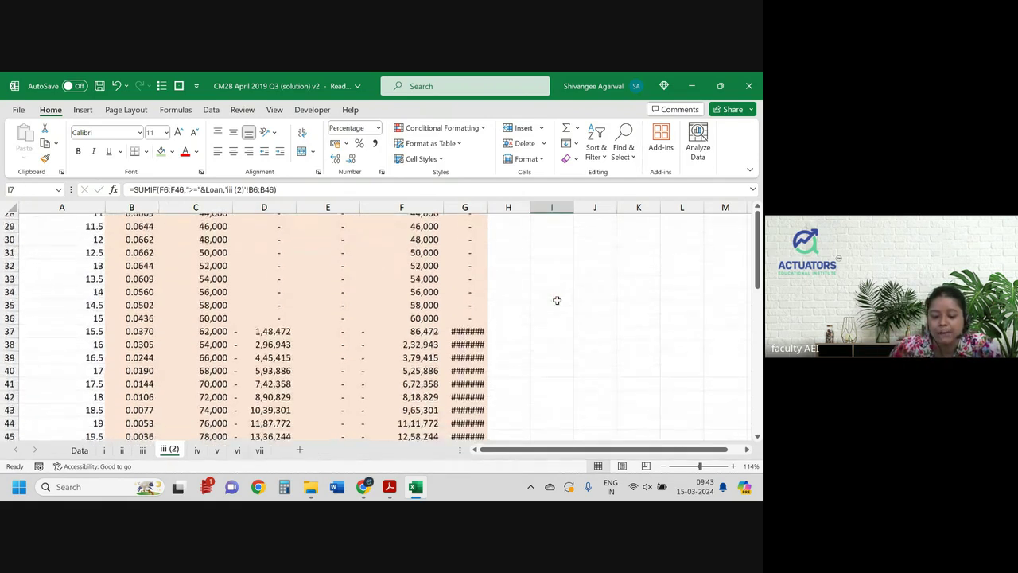
double_click(487, 206)
left_click_drag(633, 208, 541, 215)
scroll(523, 262, "up", 2)
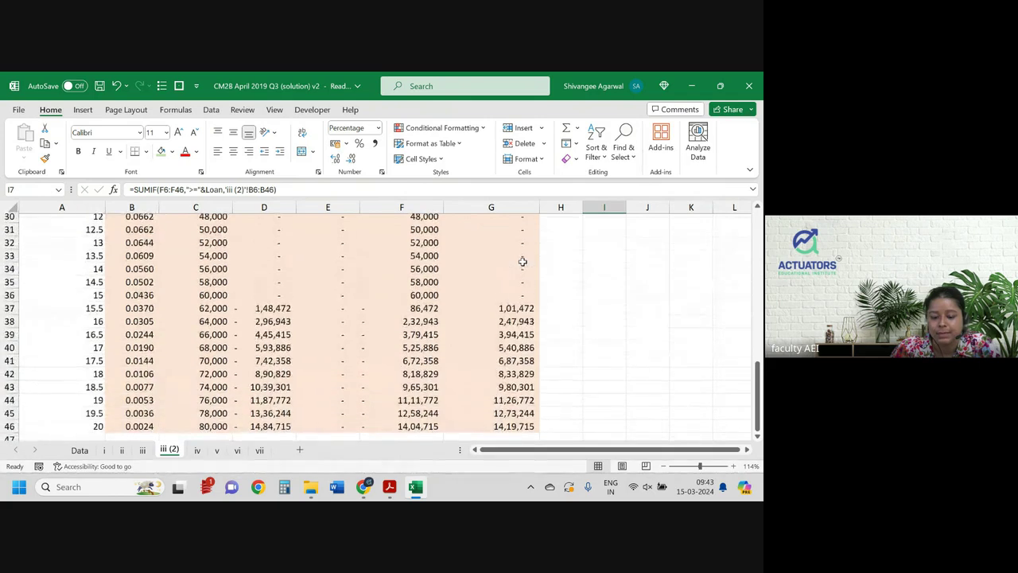
- Examine the shortfalls in G37:G46 for share prices above 15 and check the formula in G37
left_click_drag(500, 307, 497, 426)
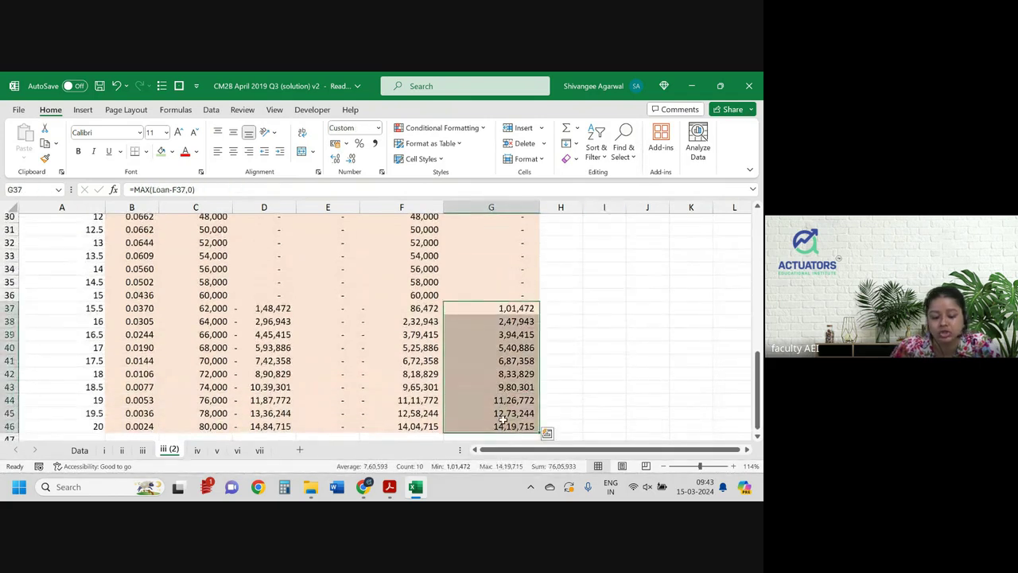
left_click(483, 370)
scroll(483, 369, "up", 10)
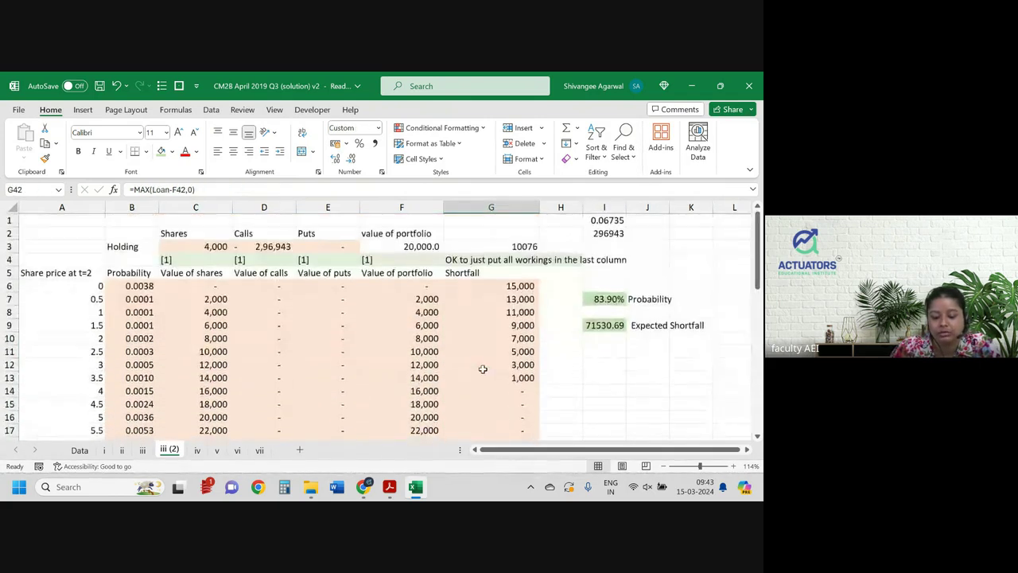
scroll(483, 370, "down", 7)
scroll(483, 369, "down", 4)
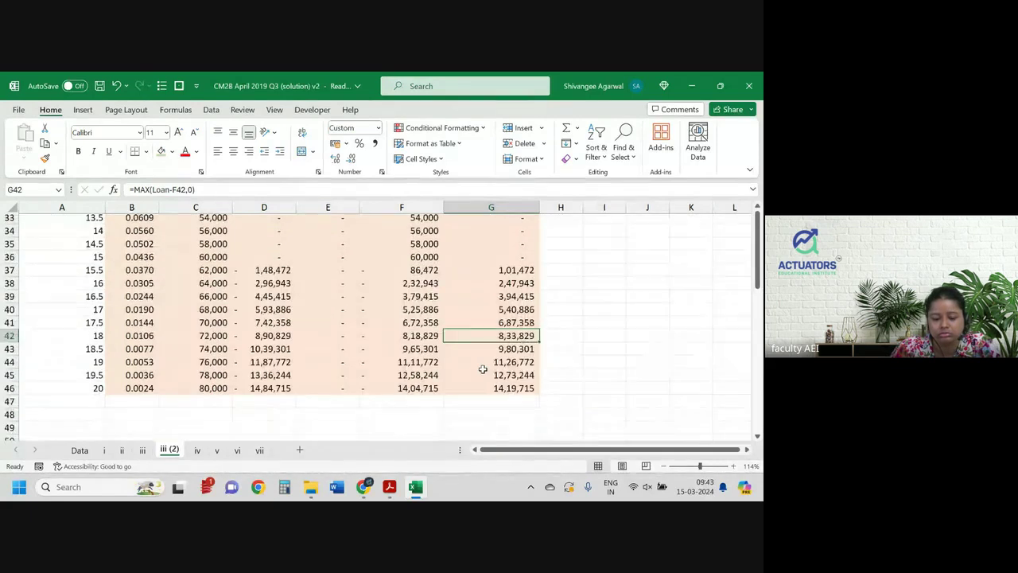
double_click(517, 269)
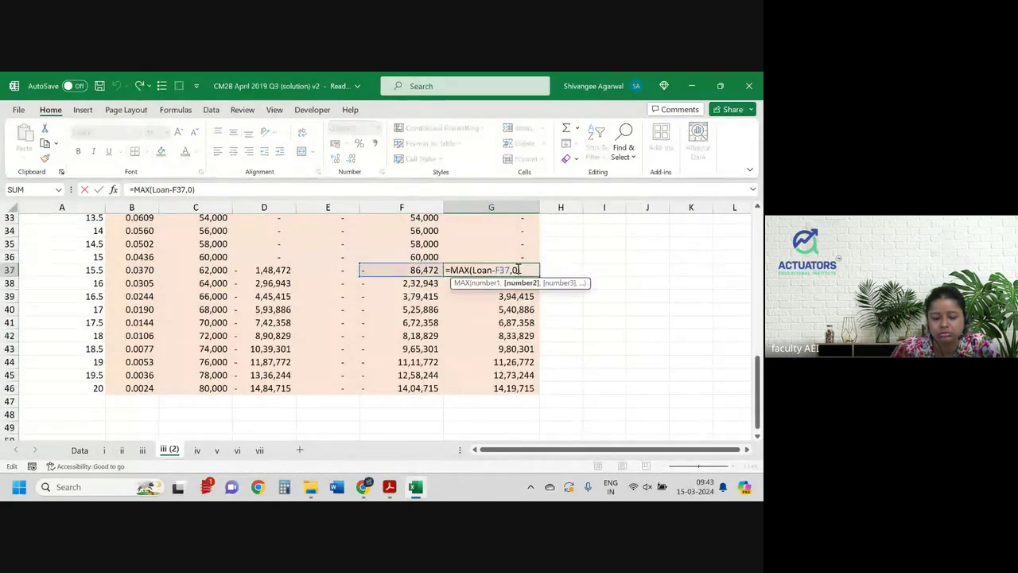
key("Return")
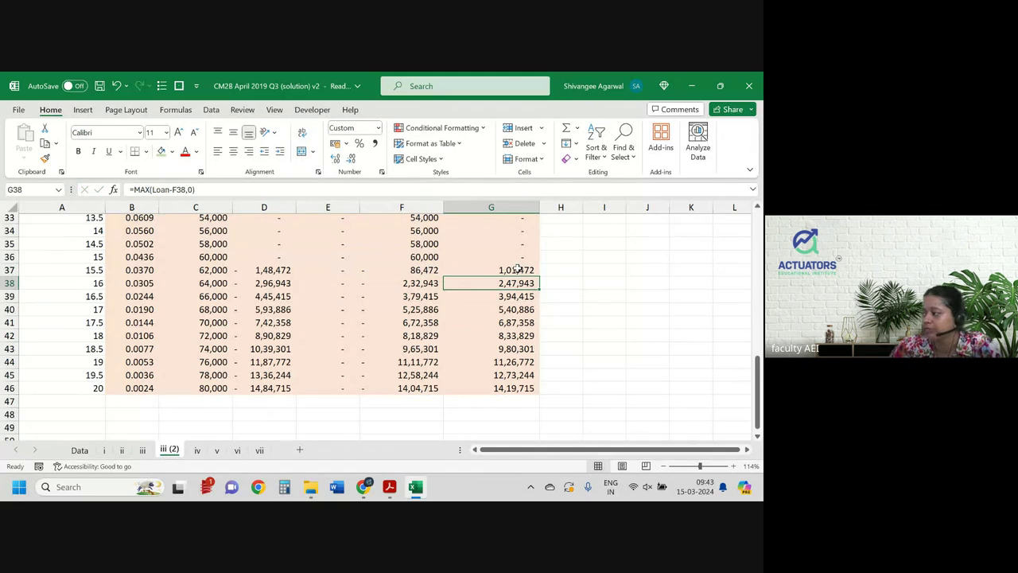
scroll(517, 270, "up", 8)
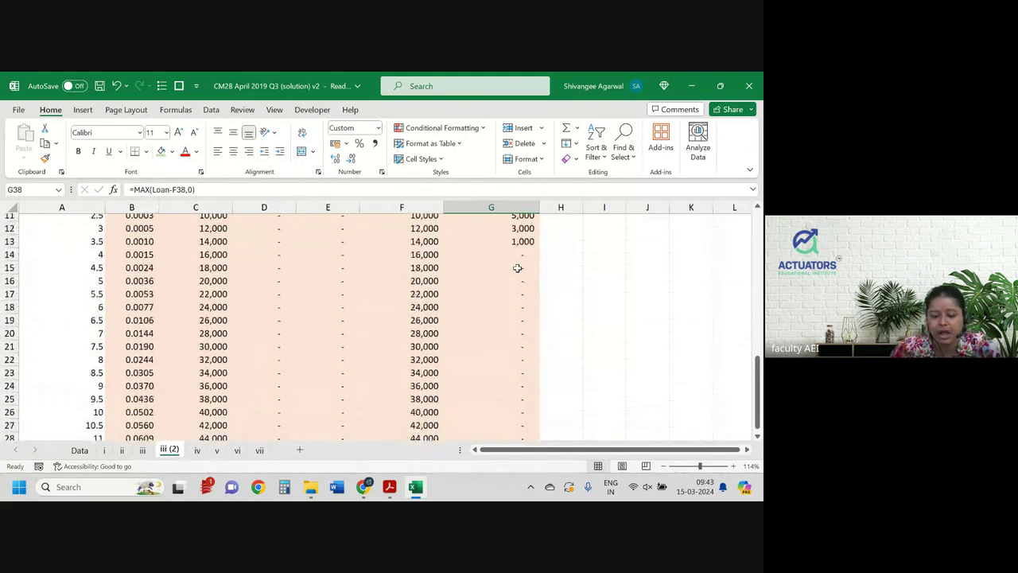
- Examine the column B probabilities from row 14 to row 36, where the portfolio covers the loan
scroll(517, 283, "down", 2)
scroll(516, 287, "up", 1)
scroll(516, 287, "down", 1)
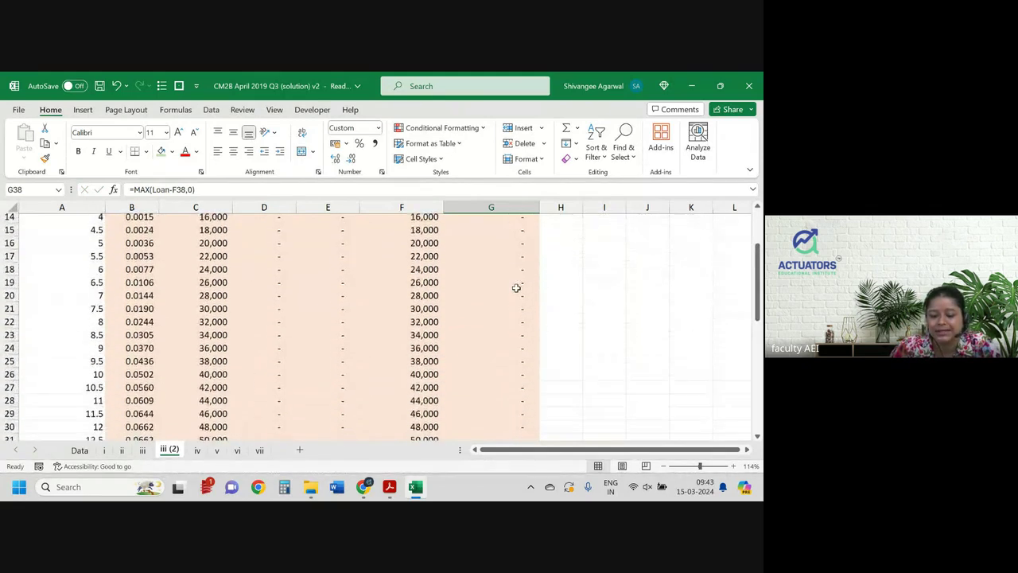
left_click_drag(137, 221, 127, 436)
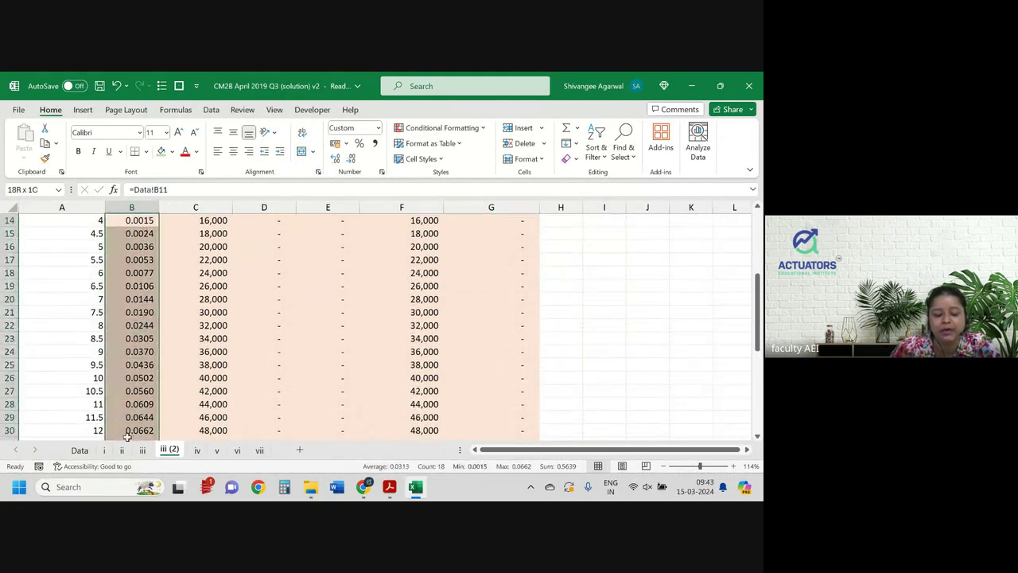
scroll(127, 398, "down", 2)
left_click(131, 308)
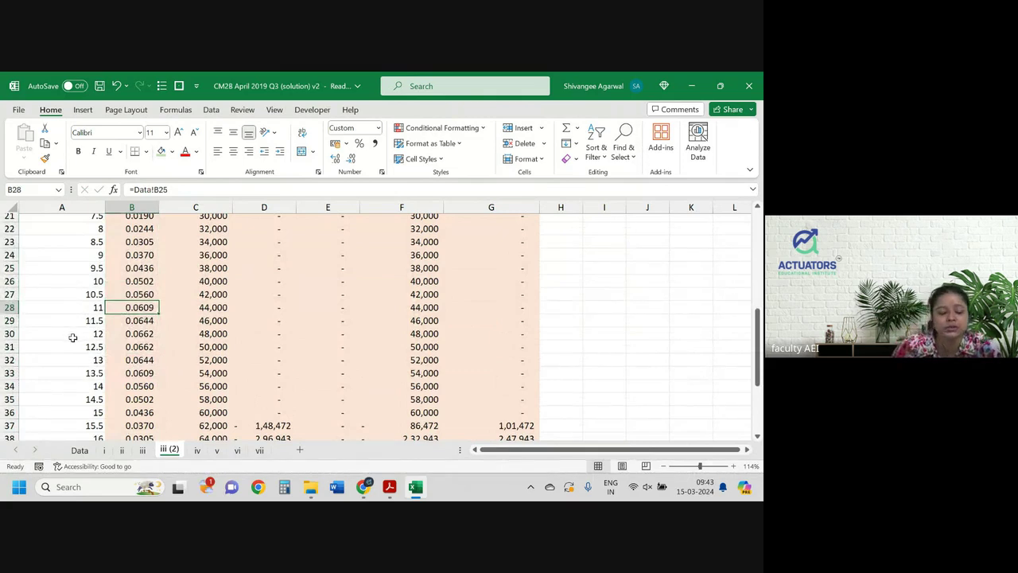
left_click_drag(134, 412, 130, 217)
scroll(282, 282, "up", 2)
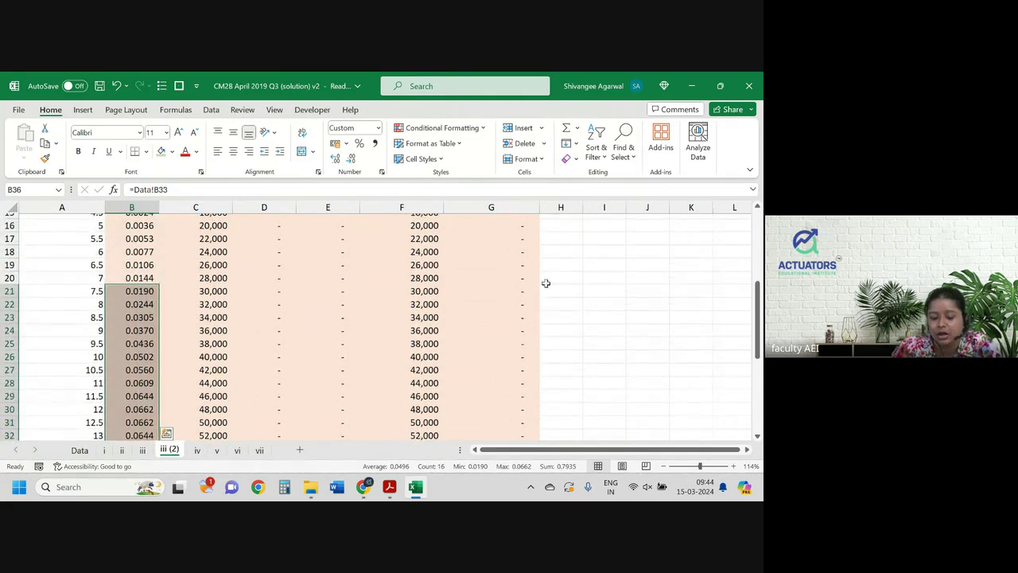
scroll(485, 291, "down", 2)
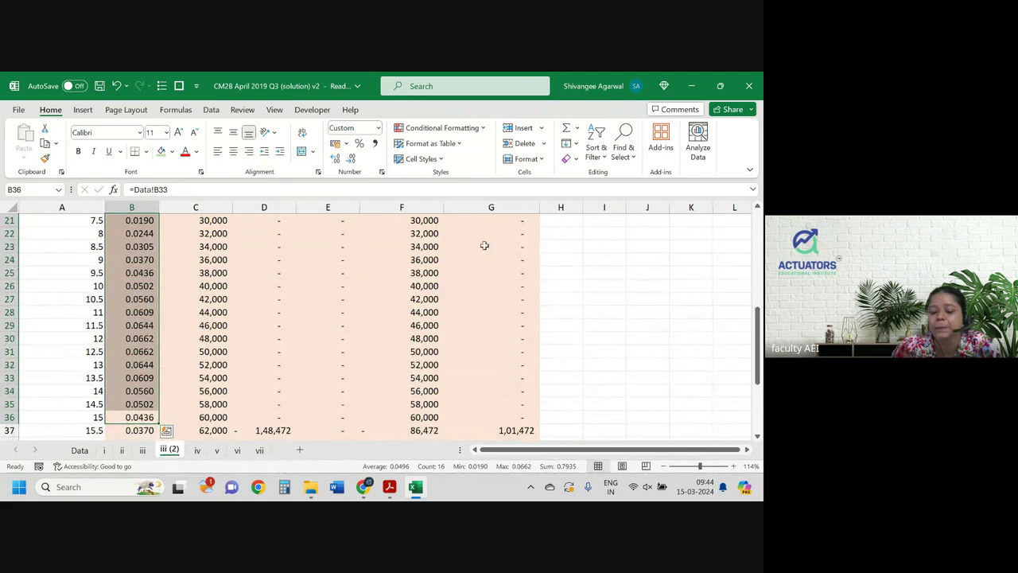
scroll(532, 286, "up", 7)
- Try a calls holding of -400000 in D3 with the 4000 shares
left_click(194, 247)
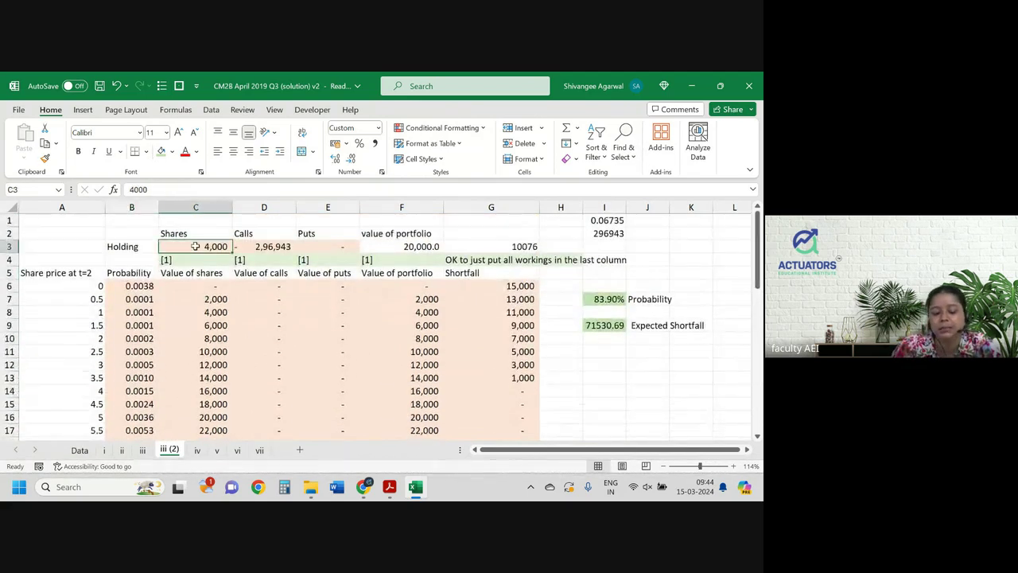
scroll(195, 246, "down", 1)
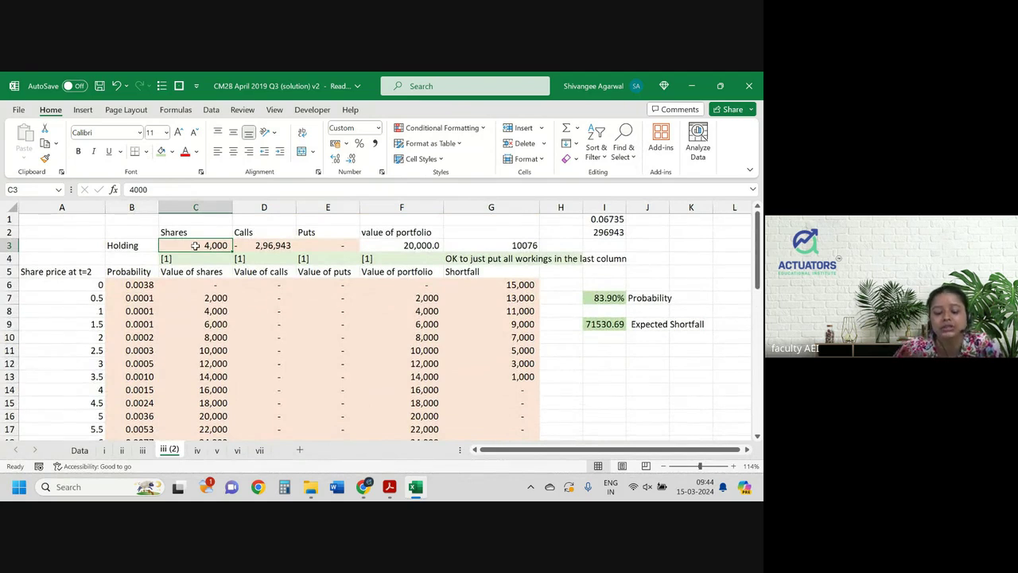
left_click(271, 245)
type("- ")
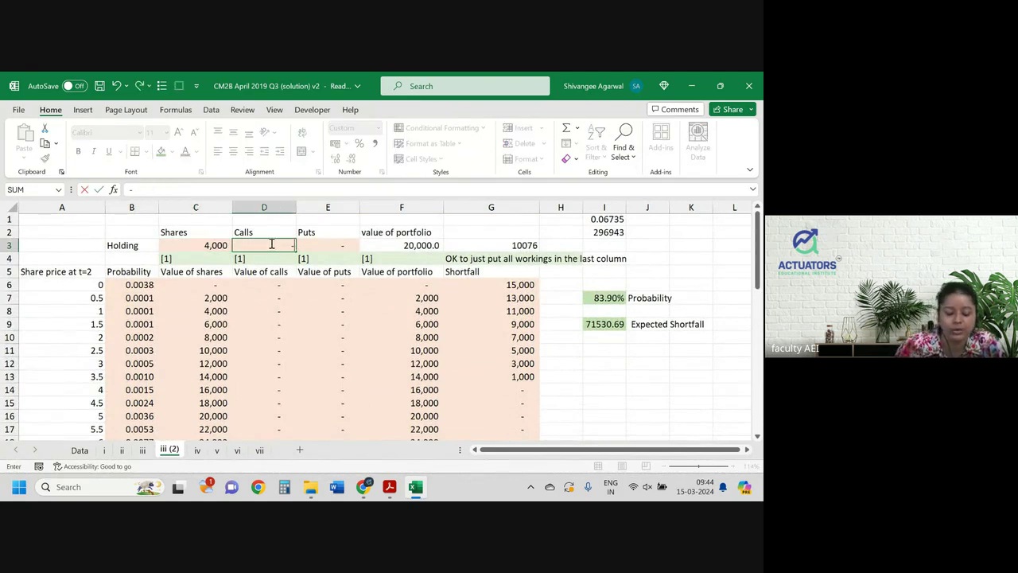
type("4,00,0")
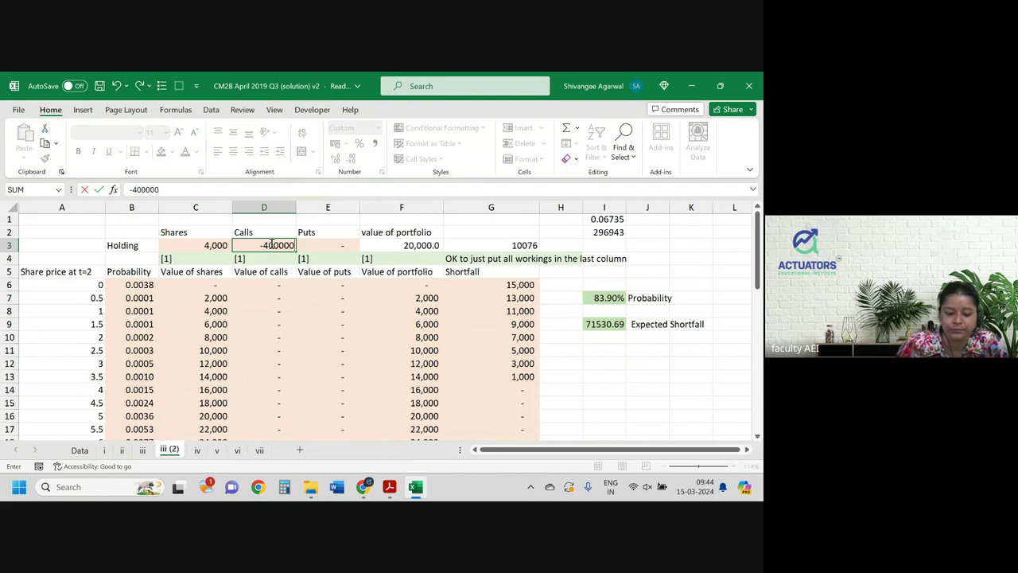
type("00")
key("Return")
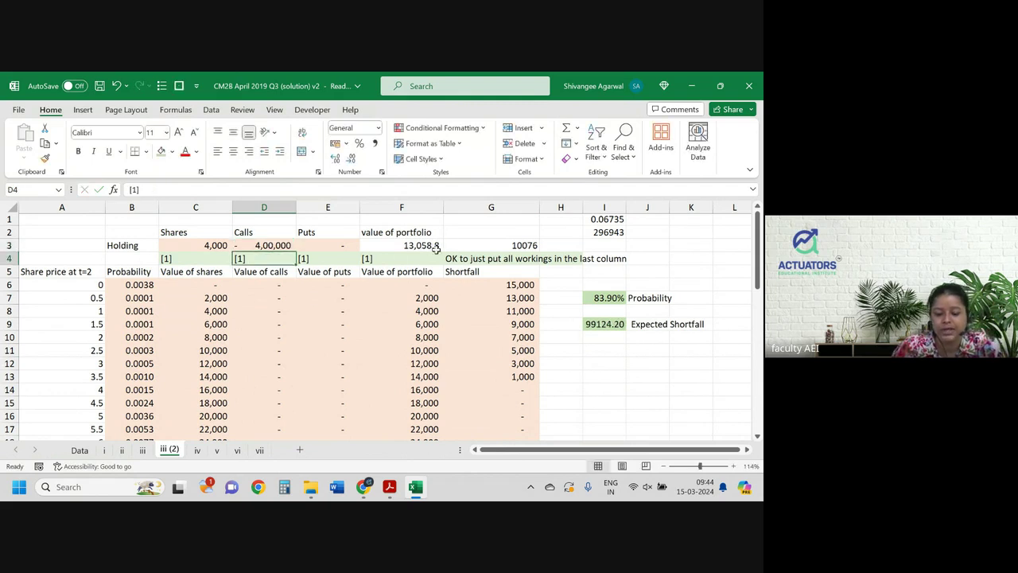
- Set the calls holding in D3 to -500000 and the shares holding in C3 to 5000
left_click(204, 236)
left_click(273, 247)
type("-500000")
key("Return")
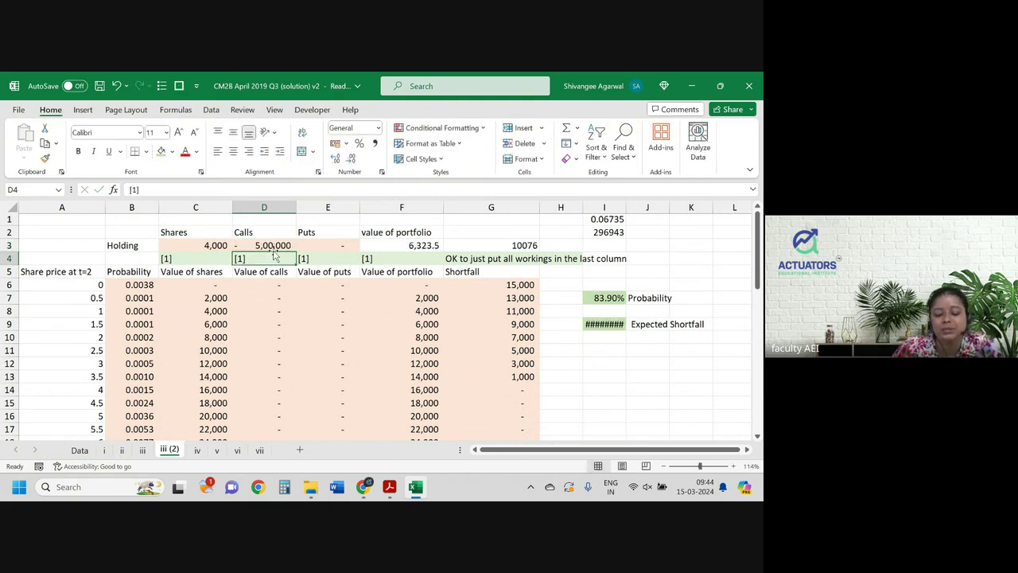
left_click(195, 243)
type("5000")
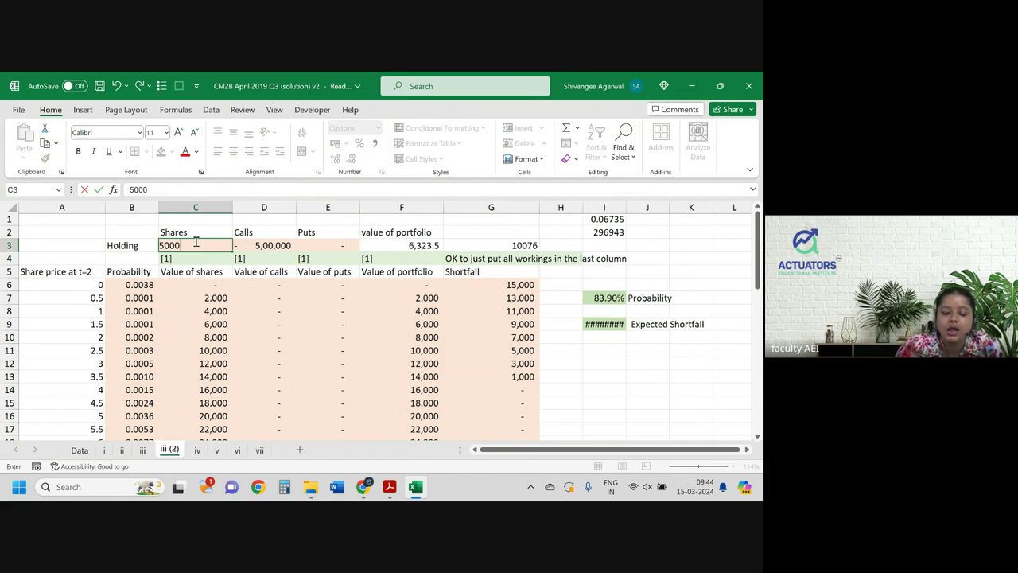
key("Return")
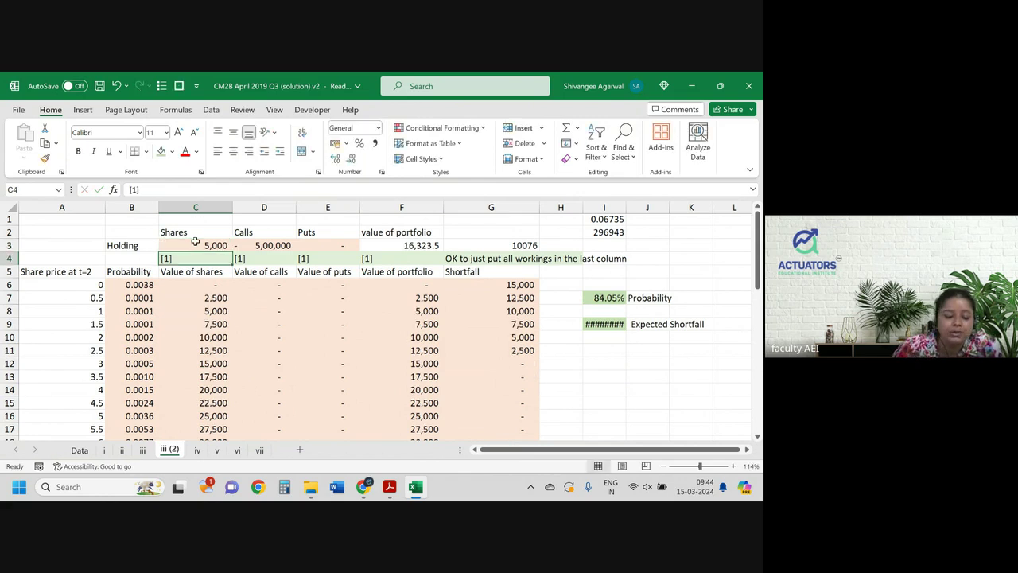
- Try calls holdings of -550000 and -570000 in D3
left_click(276, 245)
type("-5500")
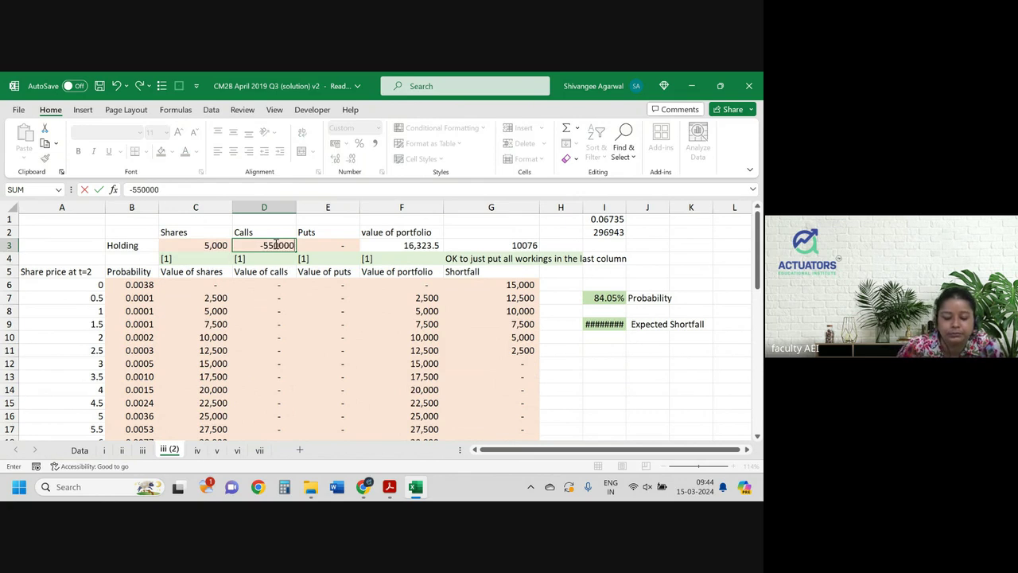
key("Return")
left_click(280, 244)
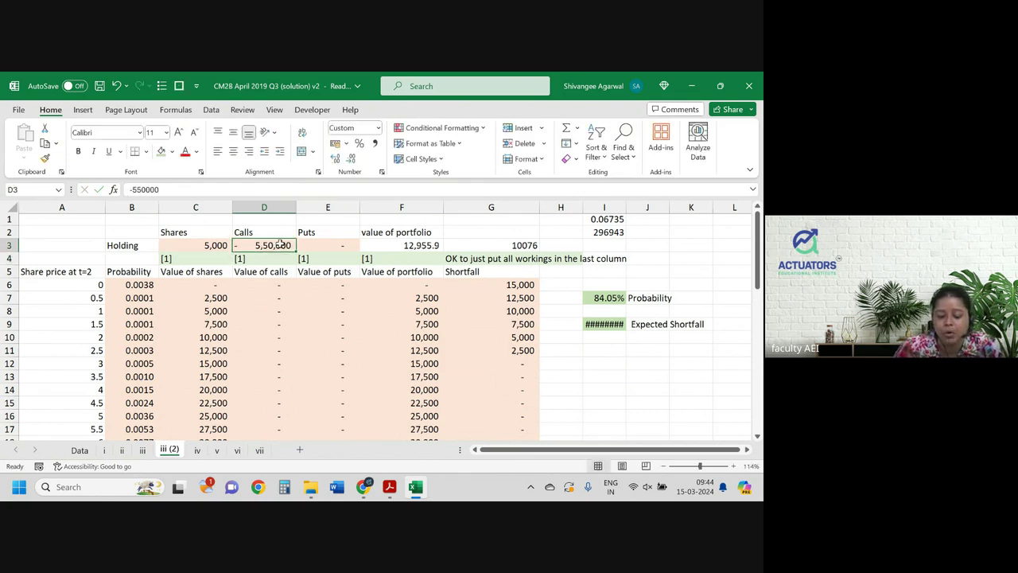
type("-57000")
key("Return")
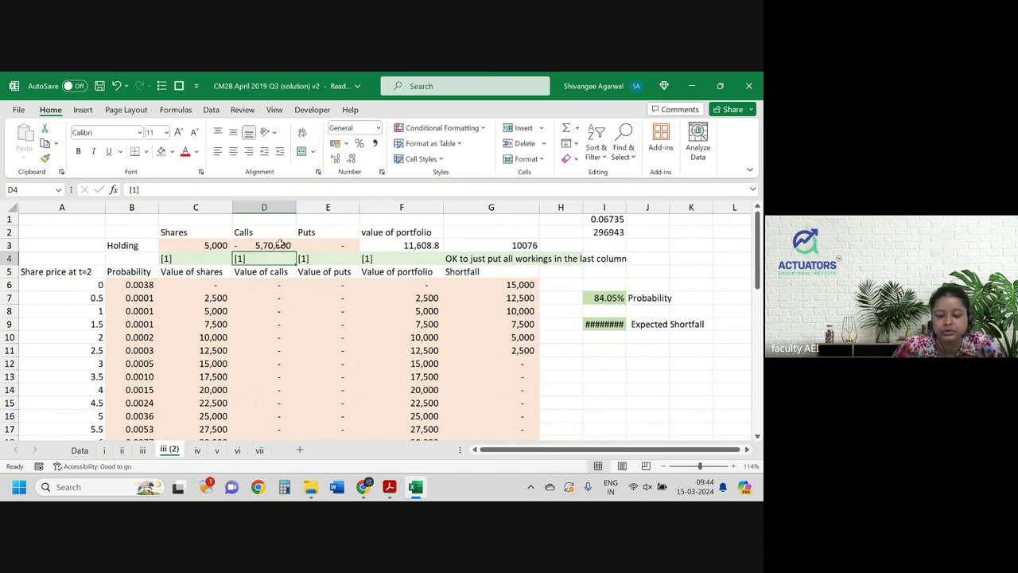
- Try calls holdings of -580000 and -590000 in D3 to lower the portfolio value towards 10076
left_click(277, 241)
type("-")
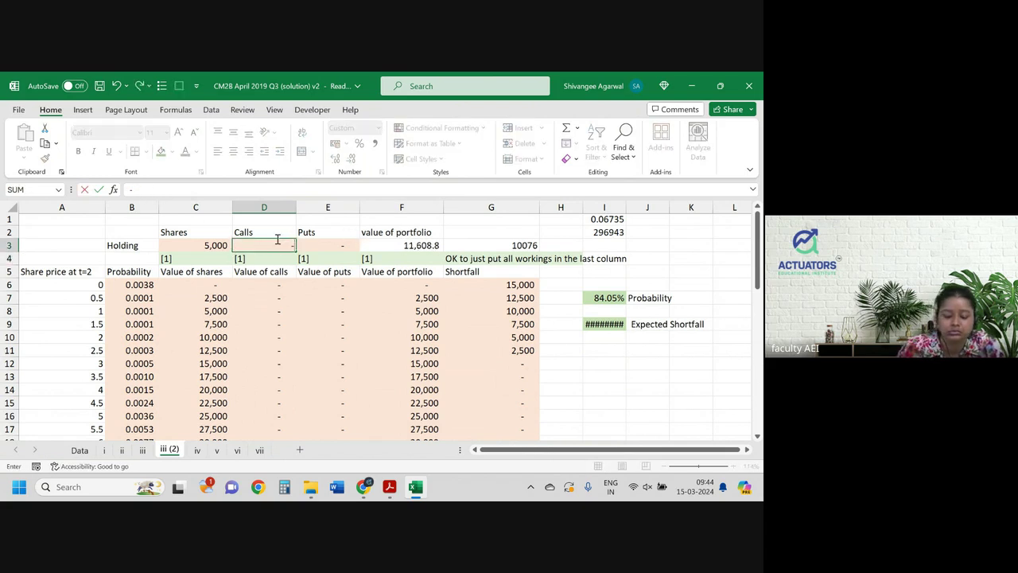
type(" 5,80,000")
key("Return")
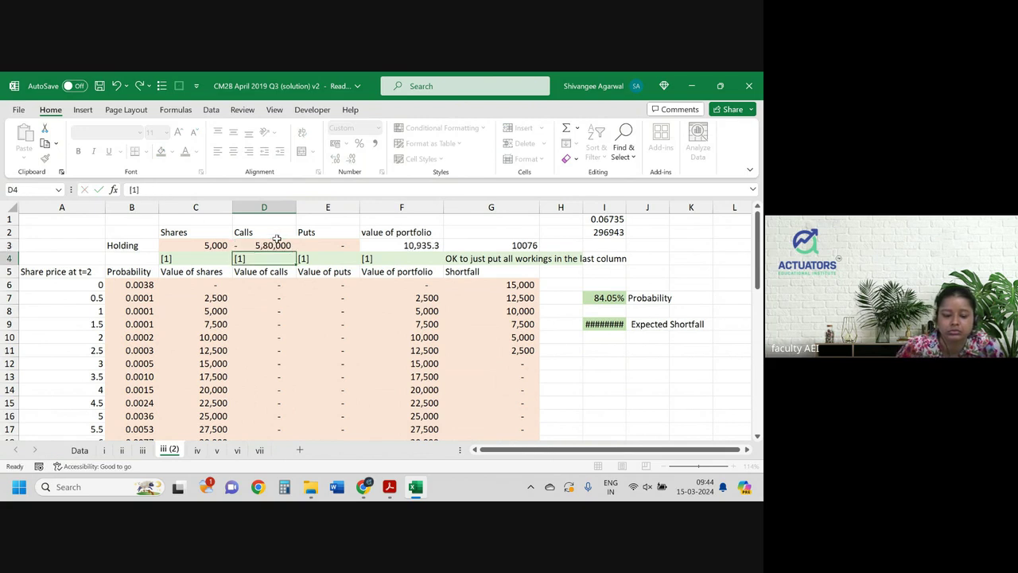
left_click(259, 248)
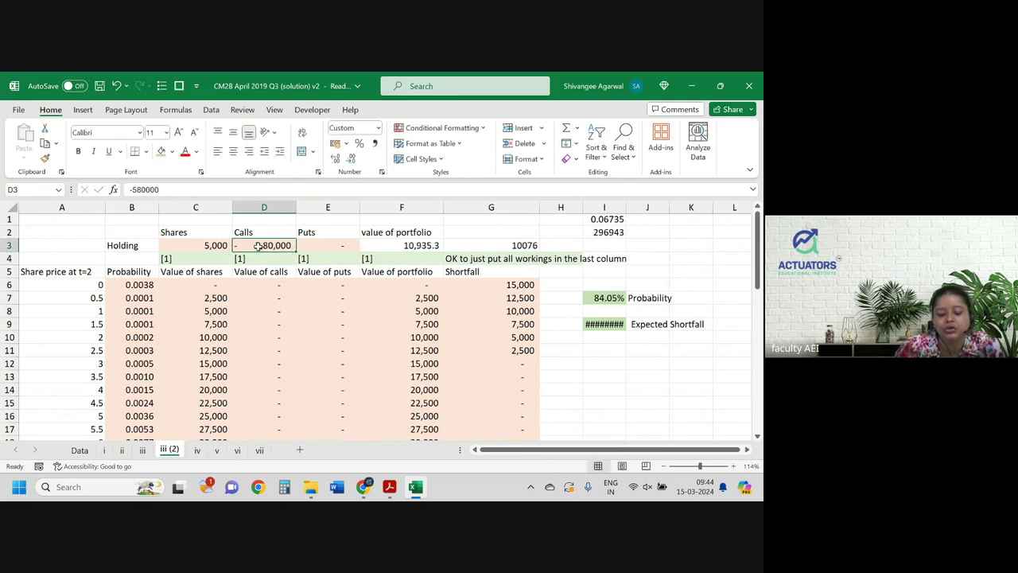
type("- 590,000")
key("Return")
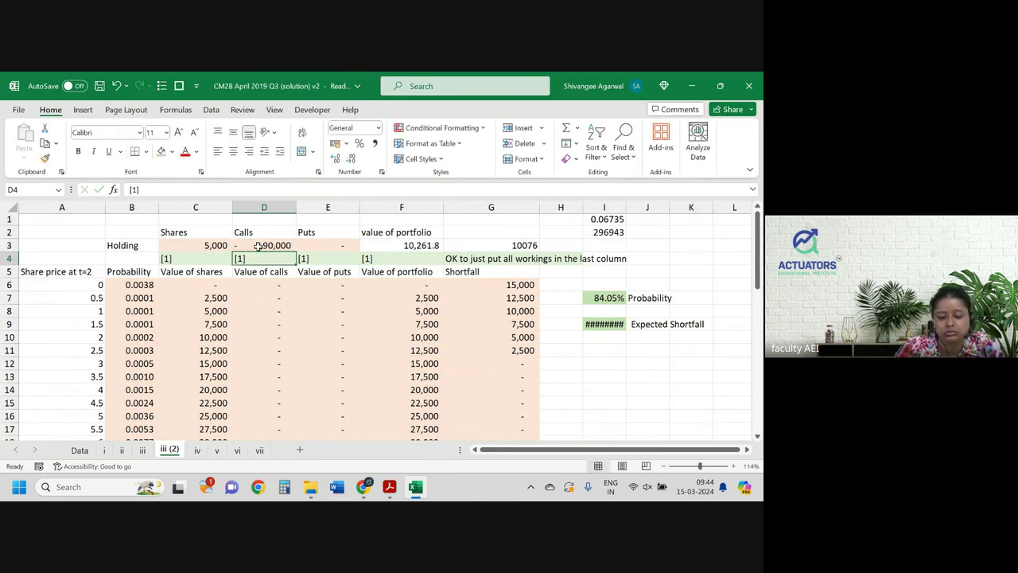
- Set the calls holding in D3 to -595000
left_click(265, 245)
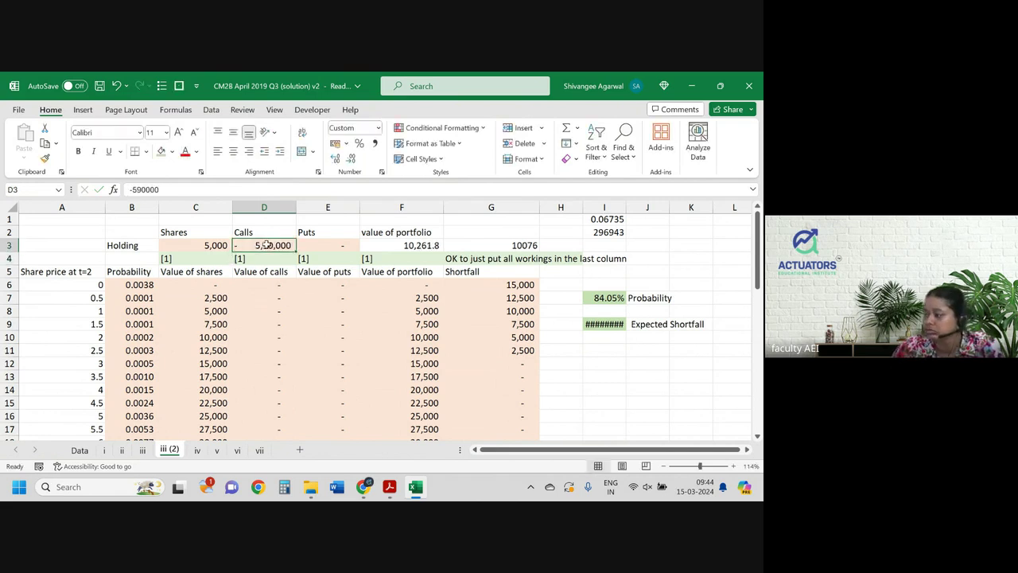
type("- 5,")
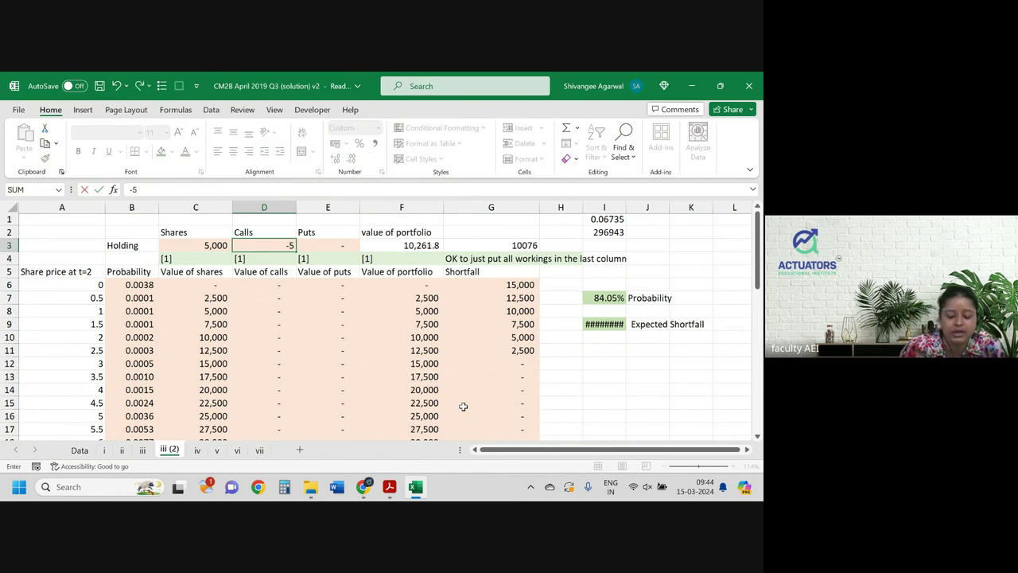
type("9")
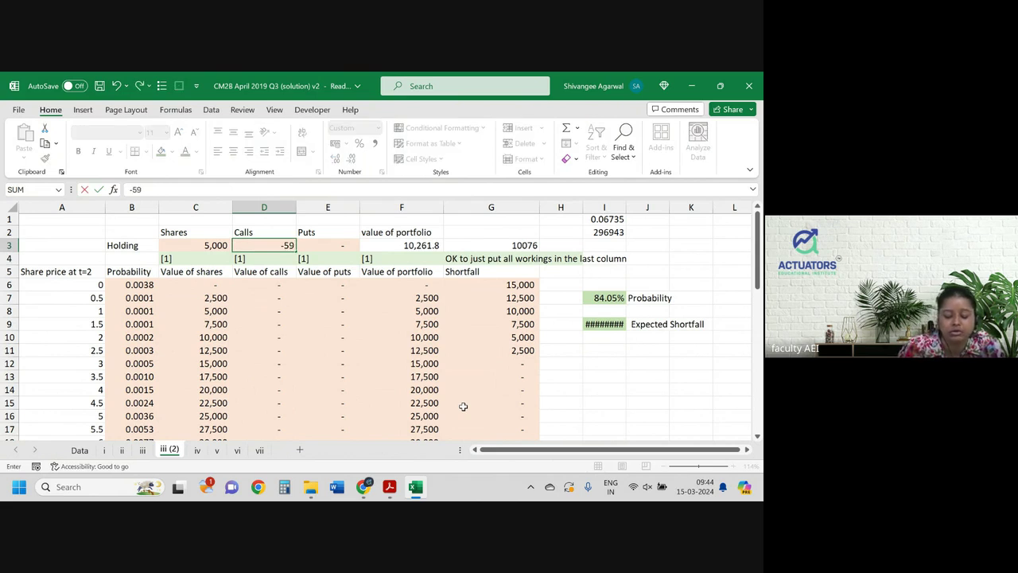
type("5,000")
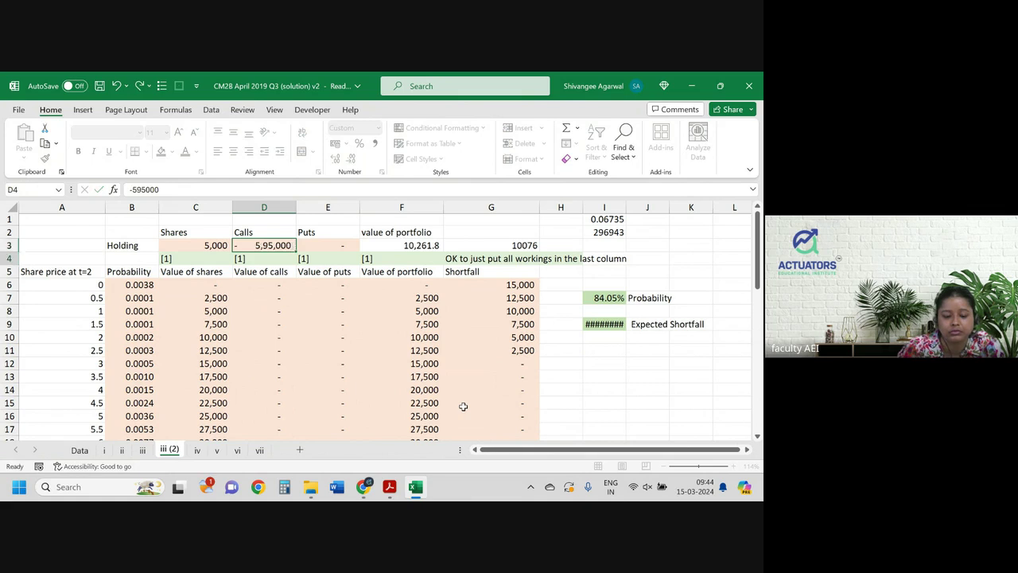
- Try a calls holding of -594000 in D3
key("Return")
left_click(280, 247)
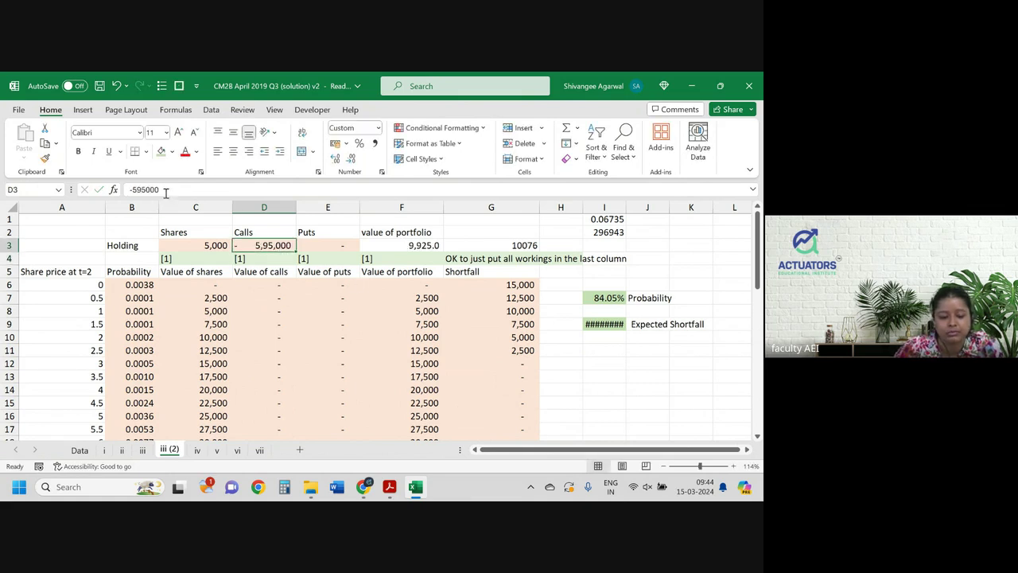
left_click(144, 189)
key("BackSpace")
type("4")
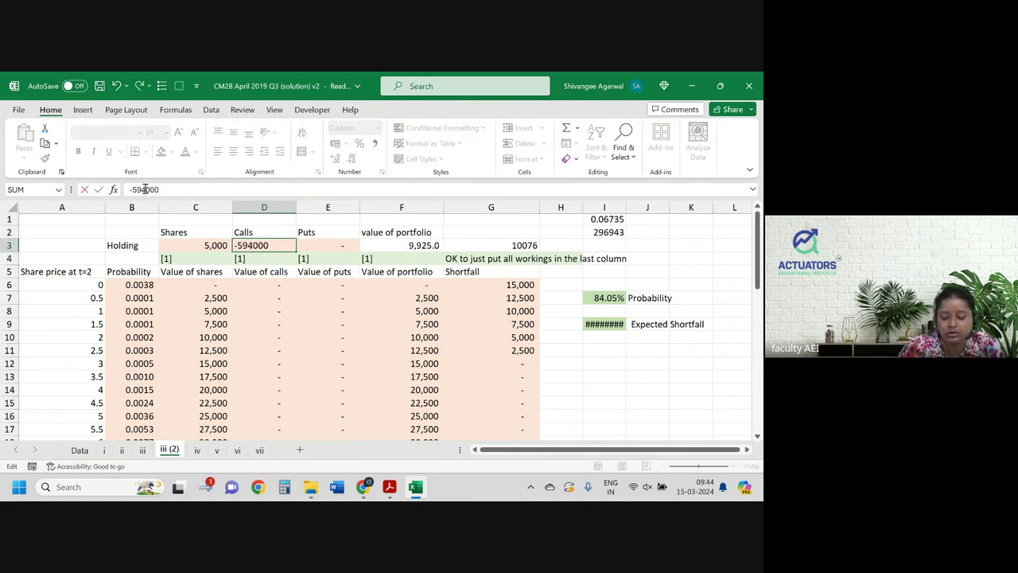
key("Return")
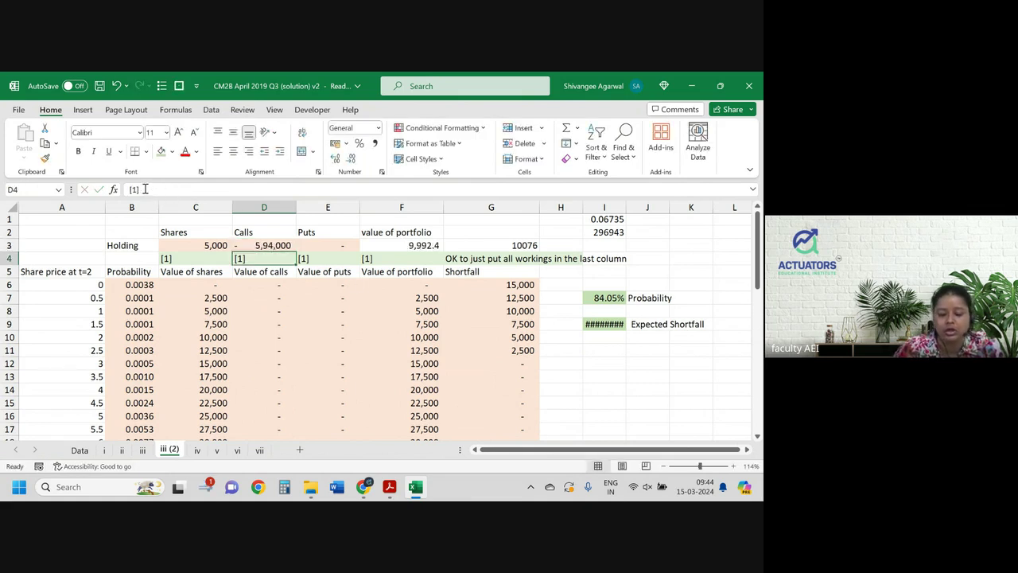
- Set the calls holding in D3 to -593000 to bring the portfolio value closer to 10076
left_click(276, 247)
left_click(146, 190)
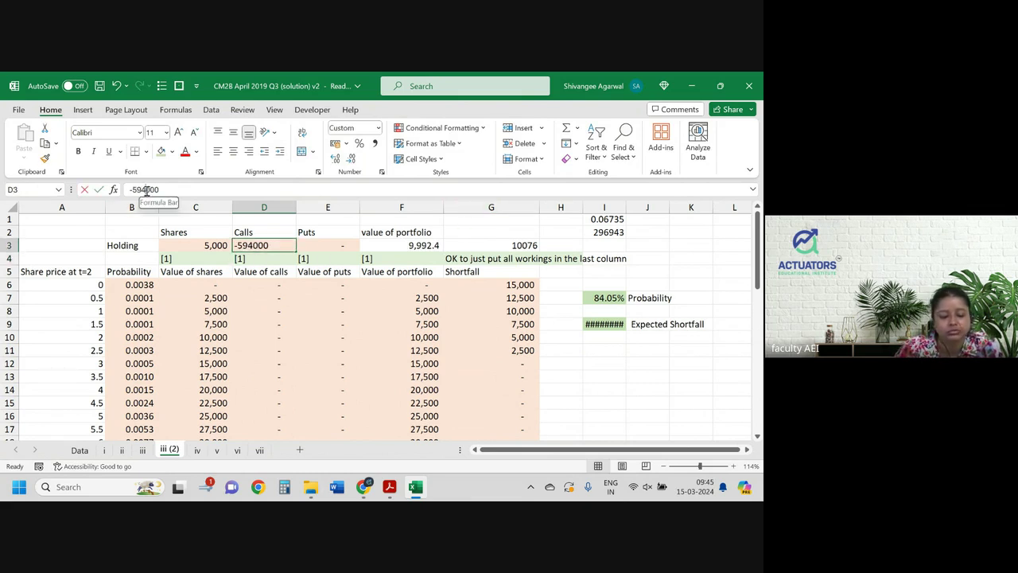
key("BackSpace")
type("3")
key("Return")
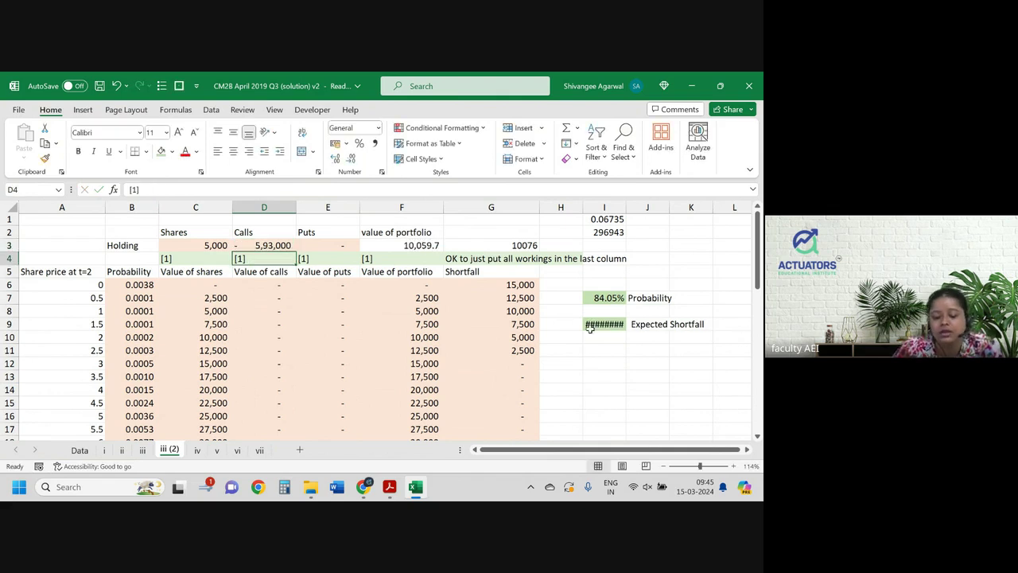
- Widen column I so the expected shortfall shows in full, and select the probability in I7
left_click(626, 211)
left_click_drag(627, 212, 647, 212)
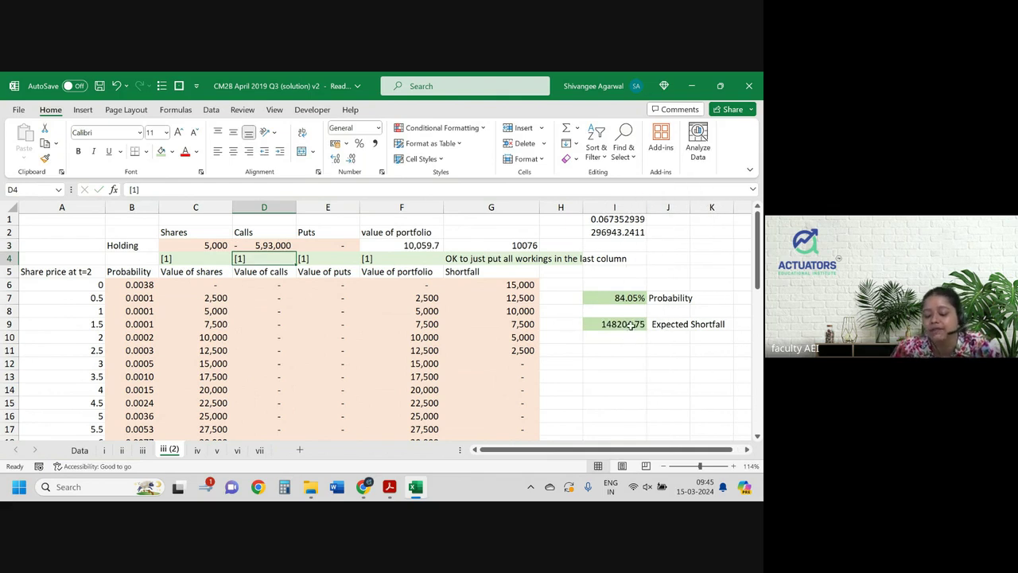
left_click(636, 294)
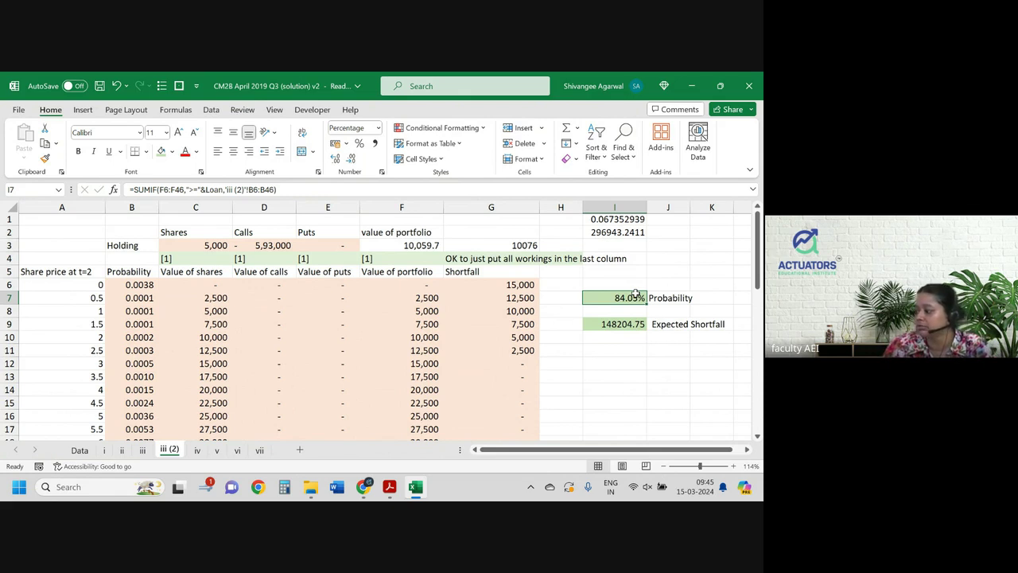
- Switch to the exam paper in Acrobat and highlight all of parts (vii)(a) and (b) plus "Derive a portfolio" in part (vi)
key("alt+Tab")
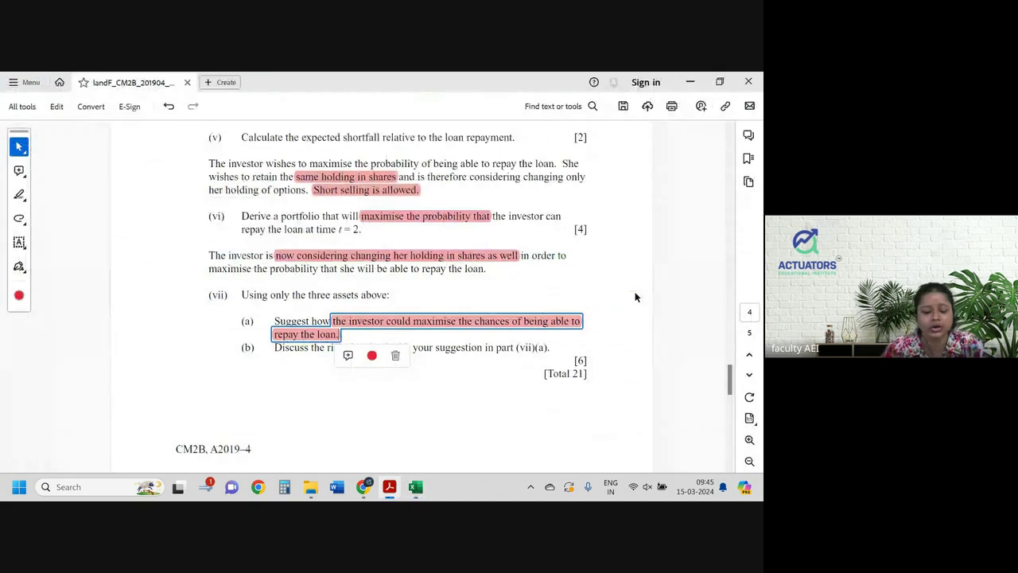
left_click(547, 366)
left_click_drag(296, 350, 562, 362)
left_click_drag(275, 322, 556, 350)
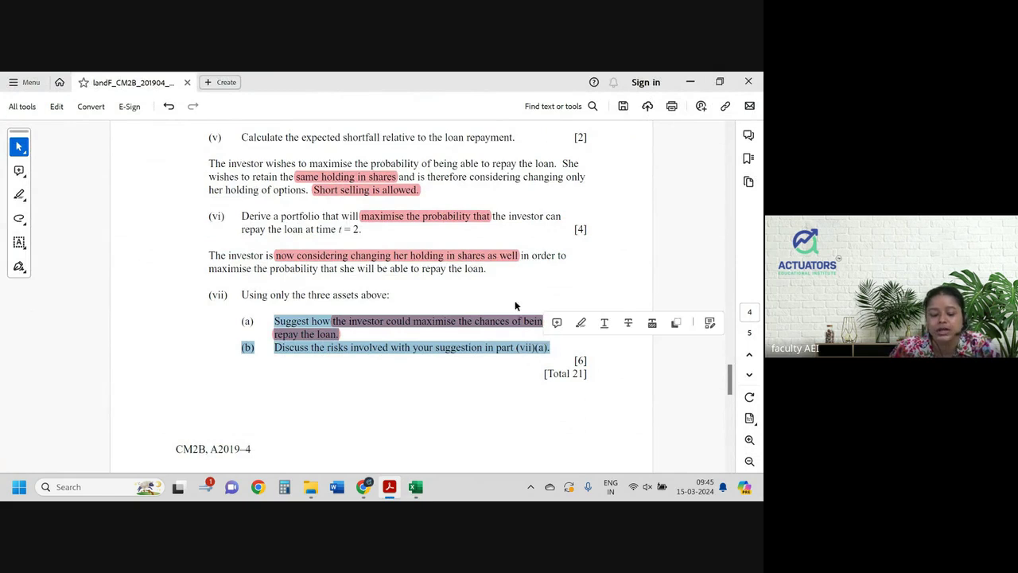
left_click(581, 322)
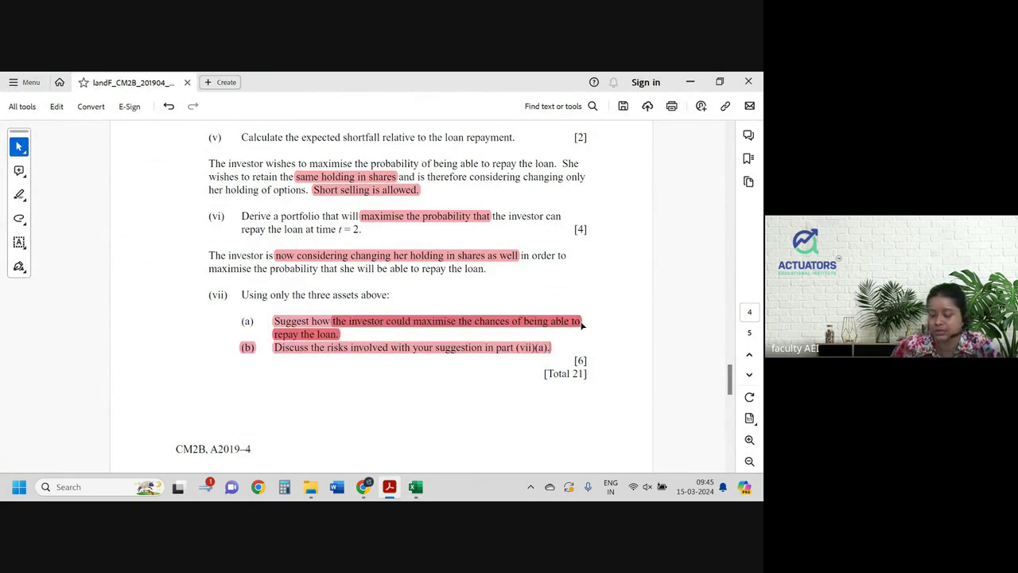
left_click_drag(241, 221, 320, 219)
left_click(350, 197)
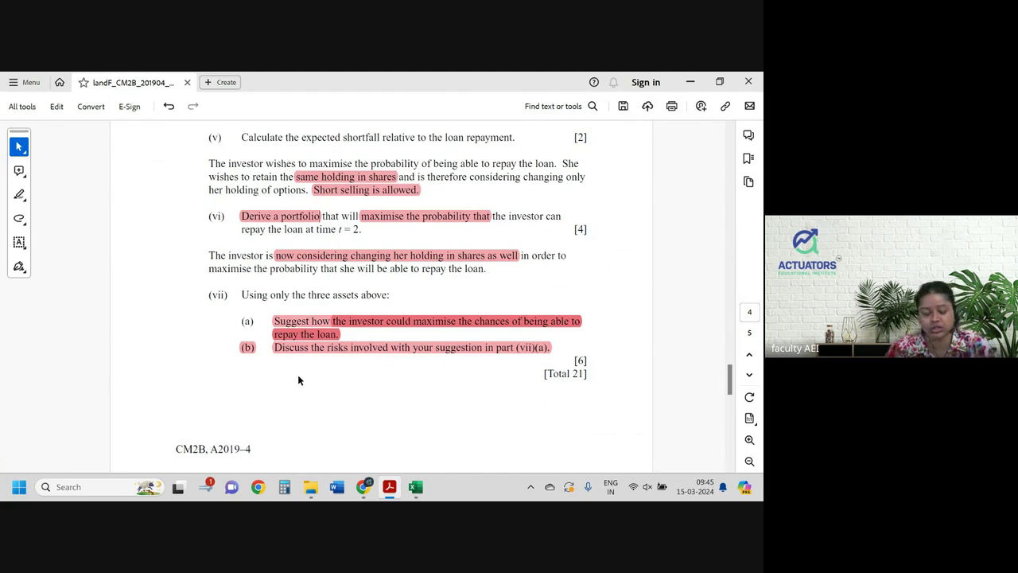
- Switch back to Excel and review columns A to I of sheet iii (2) against the wording of question part (vii)
key("alt+Tab")
left_click(600, 208)
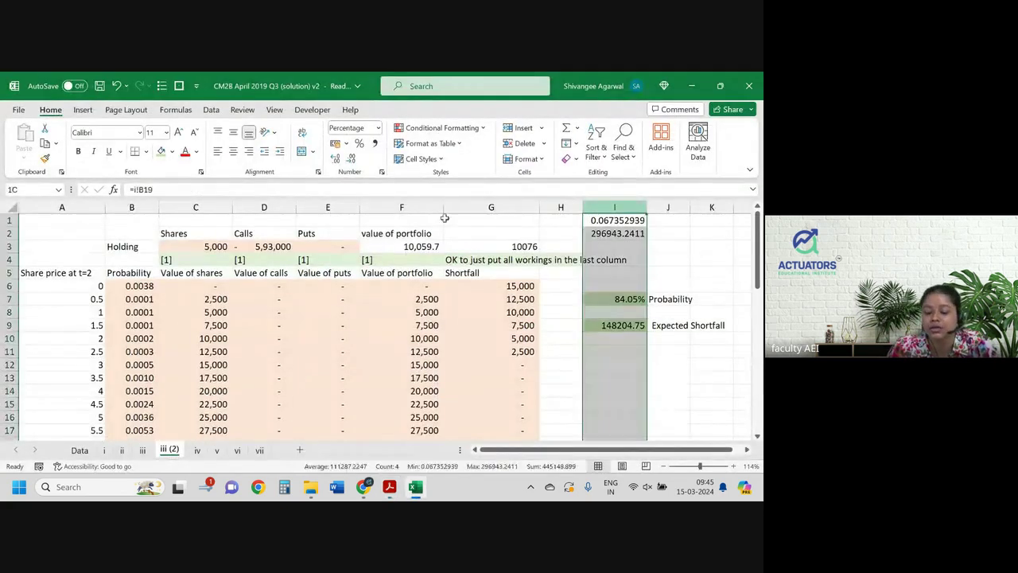
left_click_drag(601, 208, 22, 231)
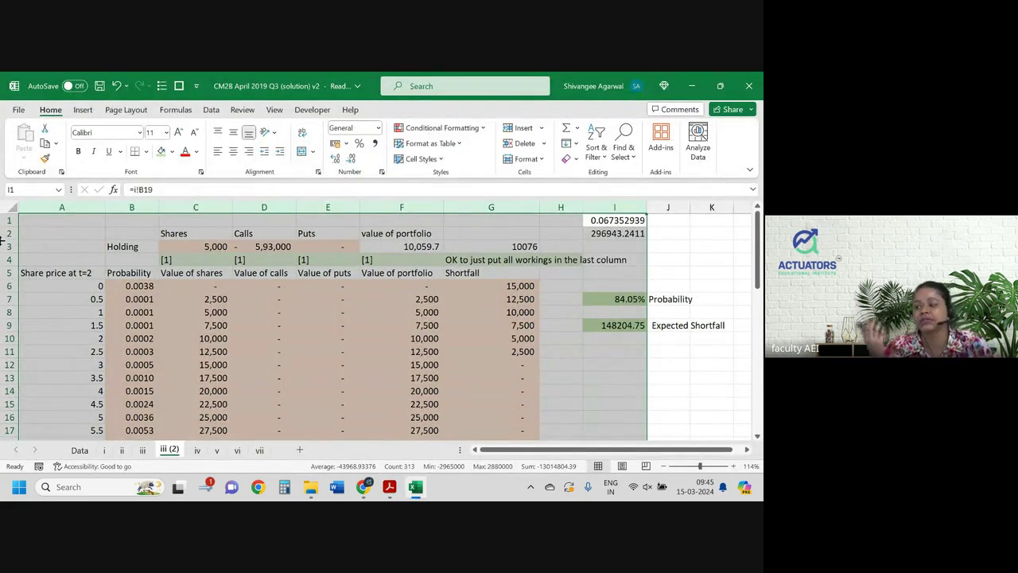
key("alt+Tab")
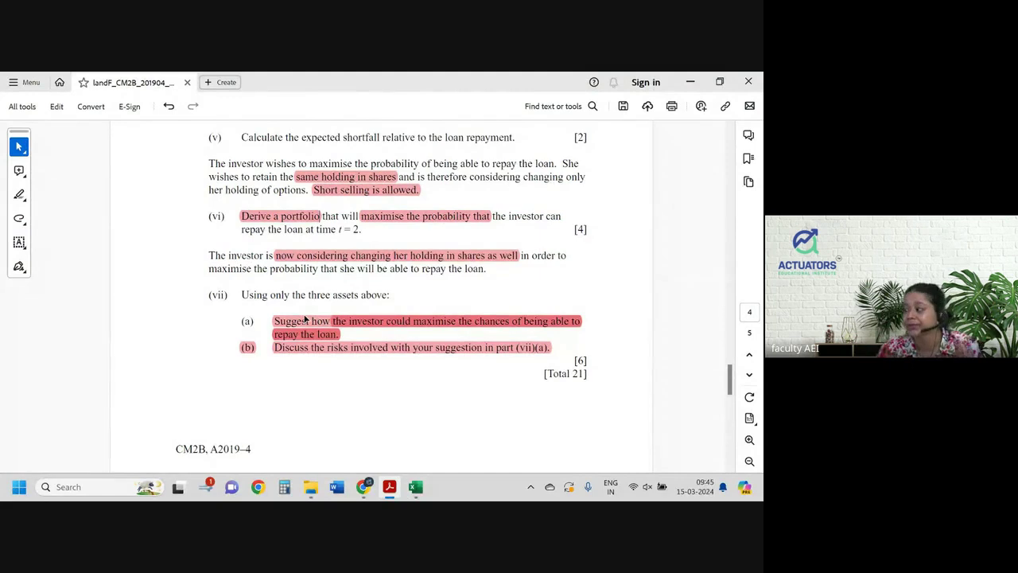
key("alt+Tab")
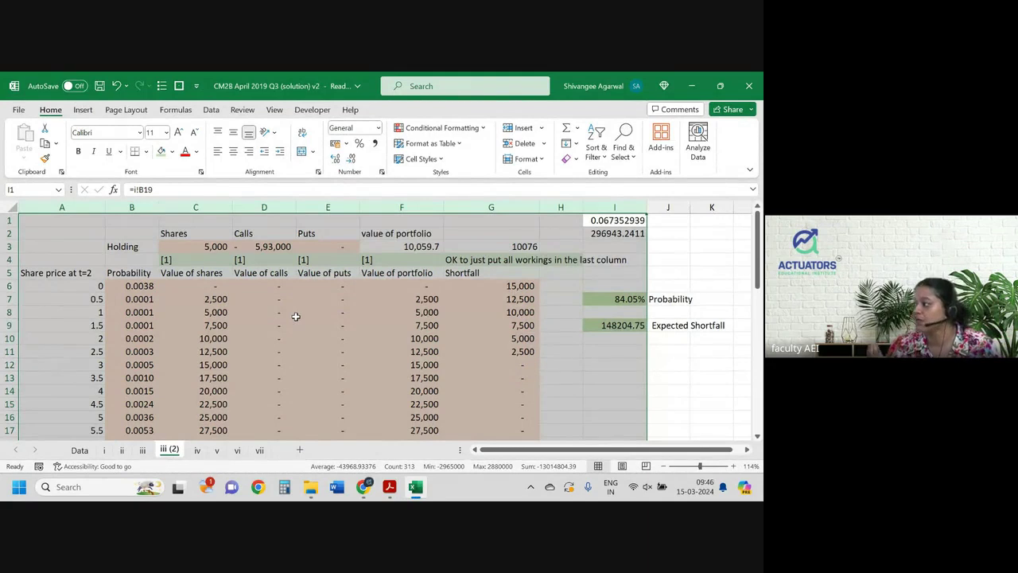
left_click(384, 366)
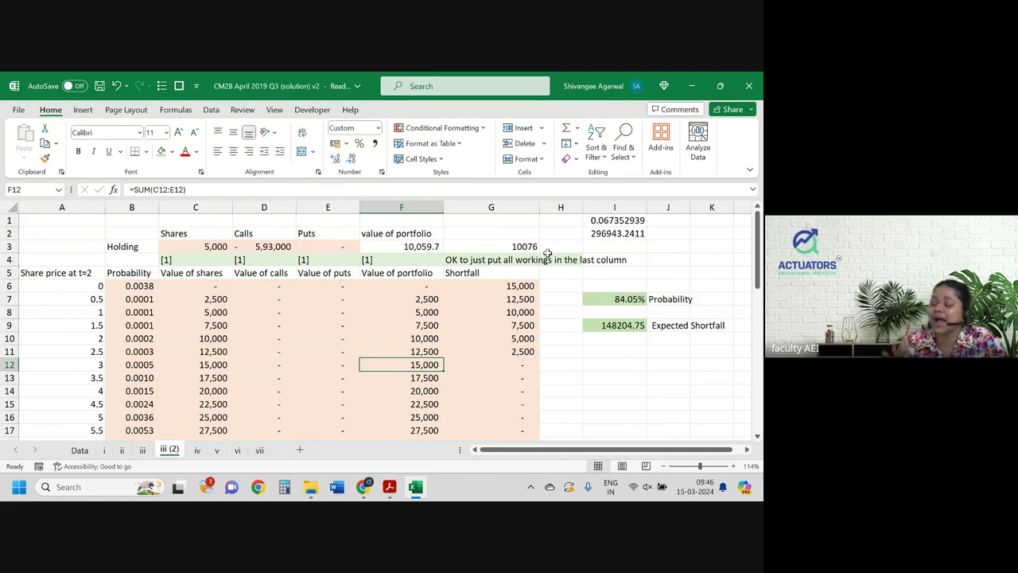
- Examine the probabilities in B15:B36 for share prices 4.5 to 15 alongside the portfolio value and shortfall columns
scroll(548, 253, "down", 3)
scroll(547, 253, "down", 4, "ctrl")
scroll(547, 253, "up", 3, "ctrl")
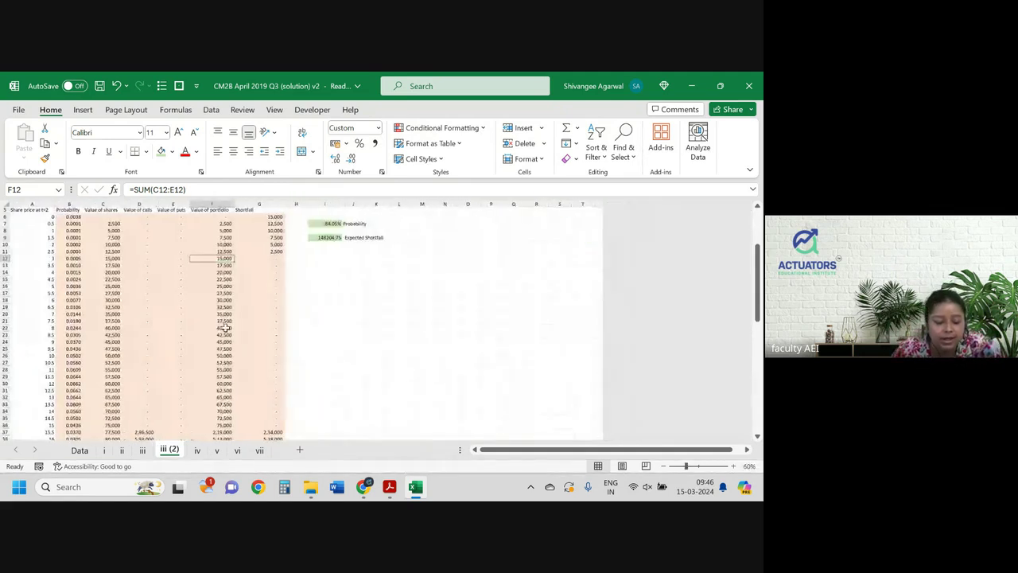
scroll(226, 328, "left", 2)
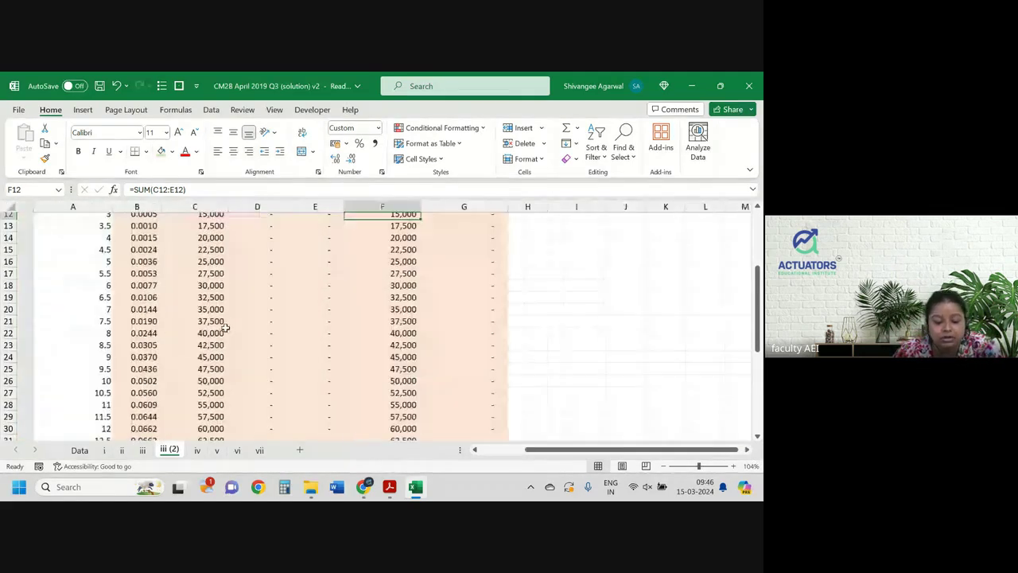
left_click(108, 381)
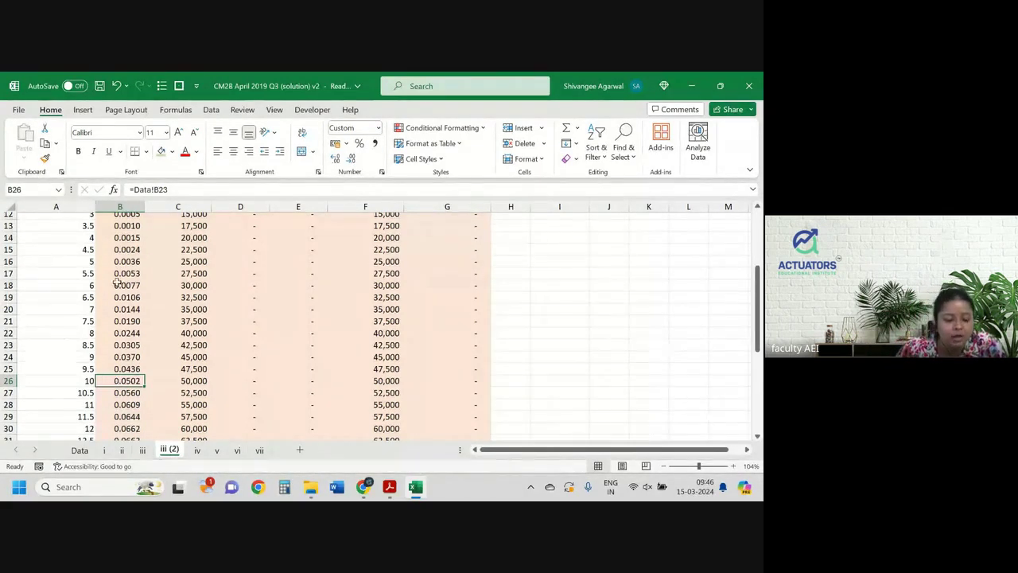
left_click_drag(119, 249, 119, 427)
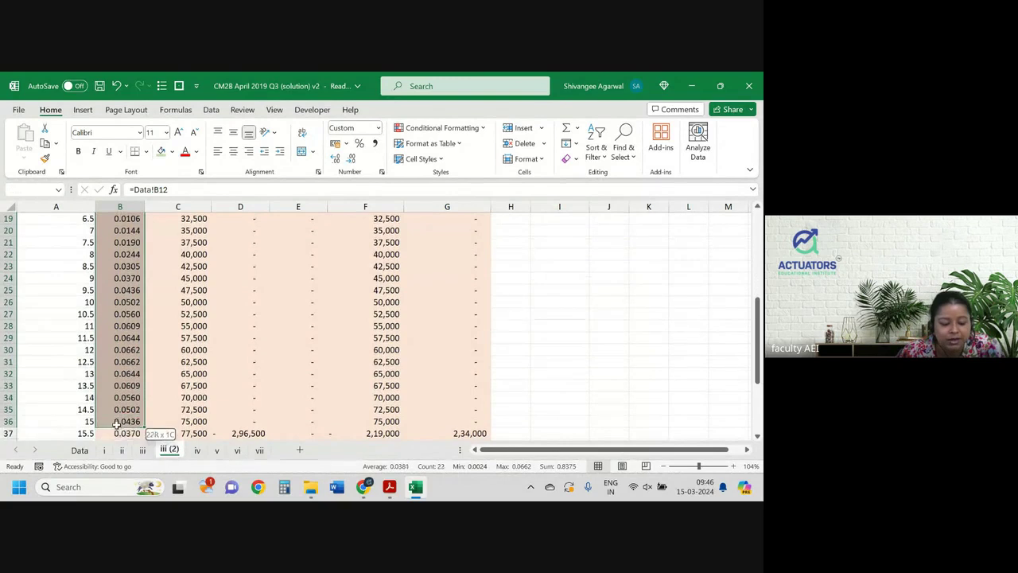
scroll(148, 275, "up", 3)
scroll(147, 275, "up", 1)
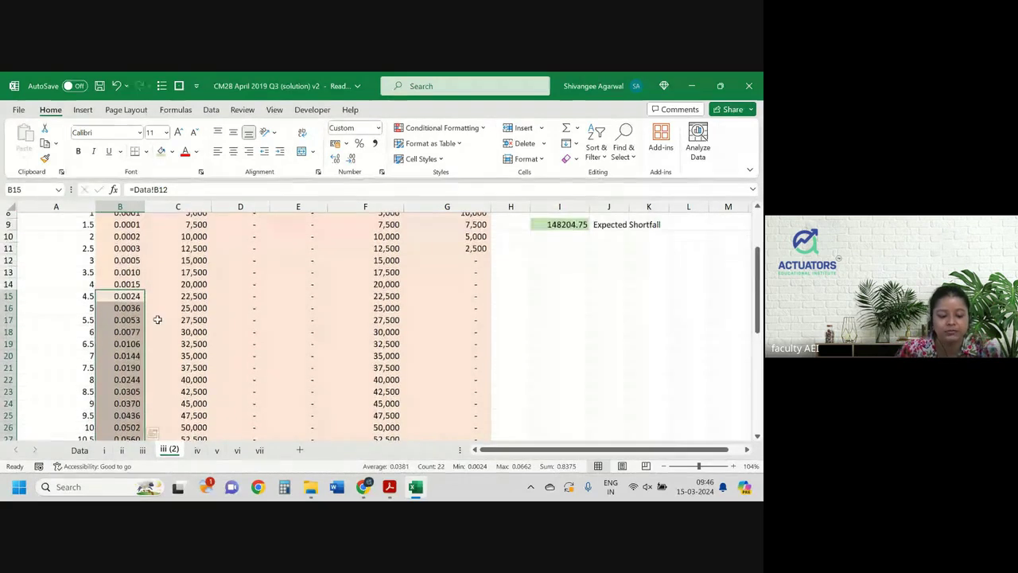
scroll(103, 379, "down", 5)
scroll(137, 329, "up", 5)
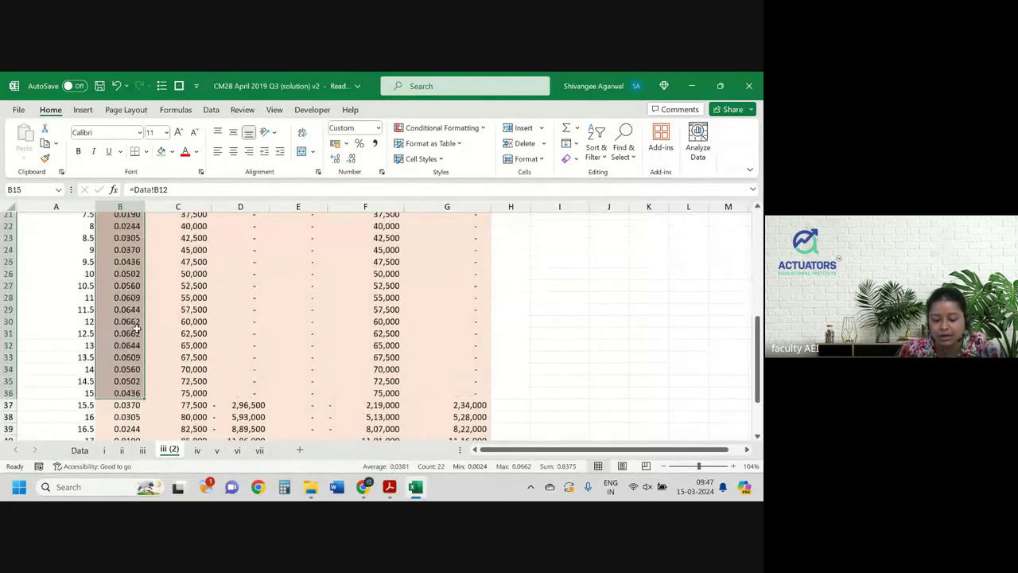
scroll(137, 330, "up", 1)
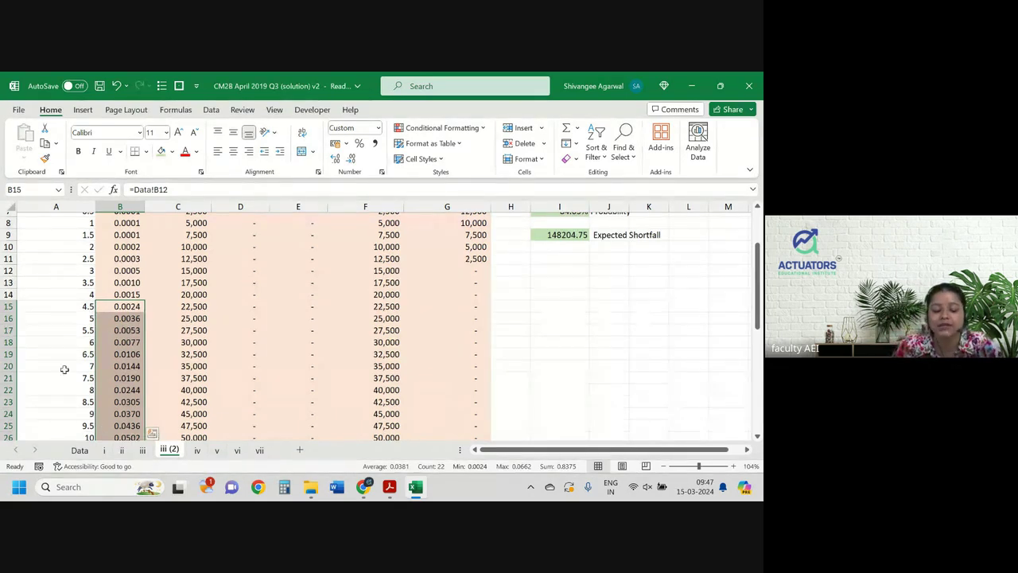
scroll(463, 348, "down", 4)
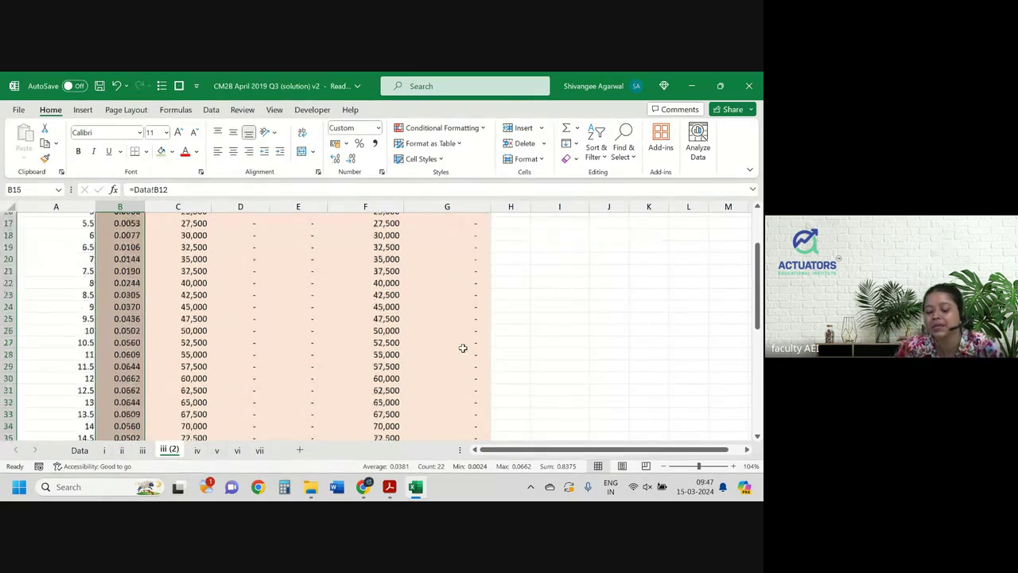
scroll(462, 348, "down", 3)
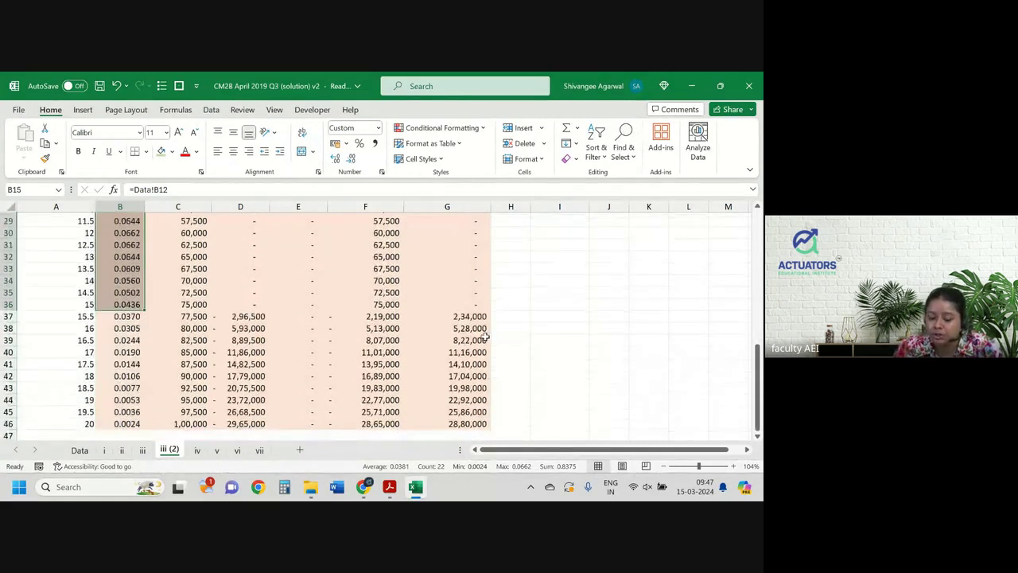
- Select the probabilities in B37:B46 and B6:B14 to check their sums for the high and low share prices
left_click_drag(128, 316, 127, 432)
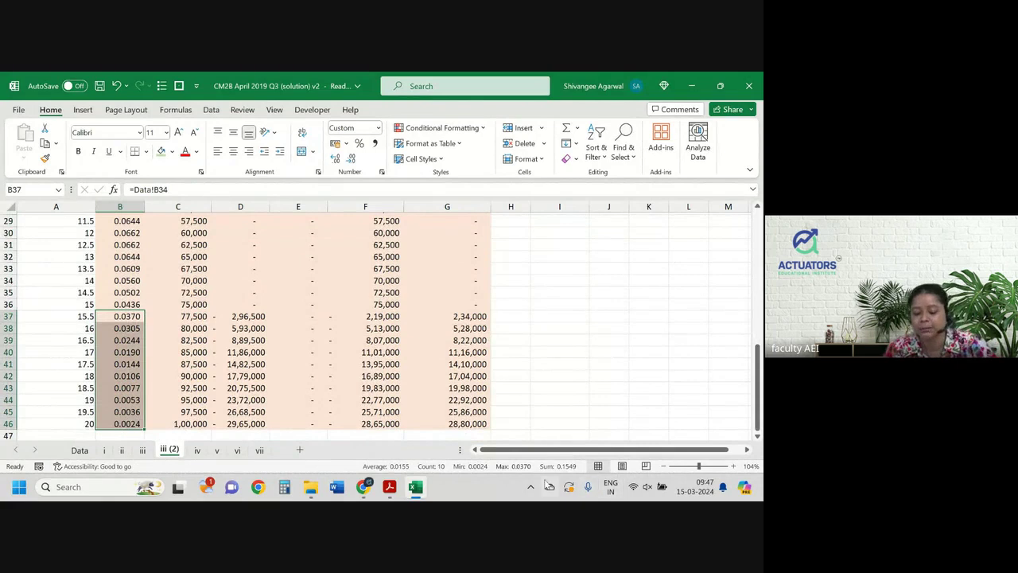
scroll(189, 323, "up", 9)
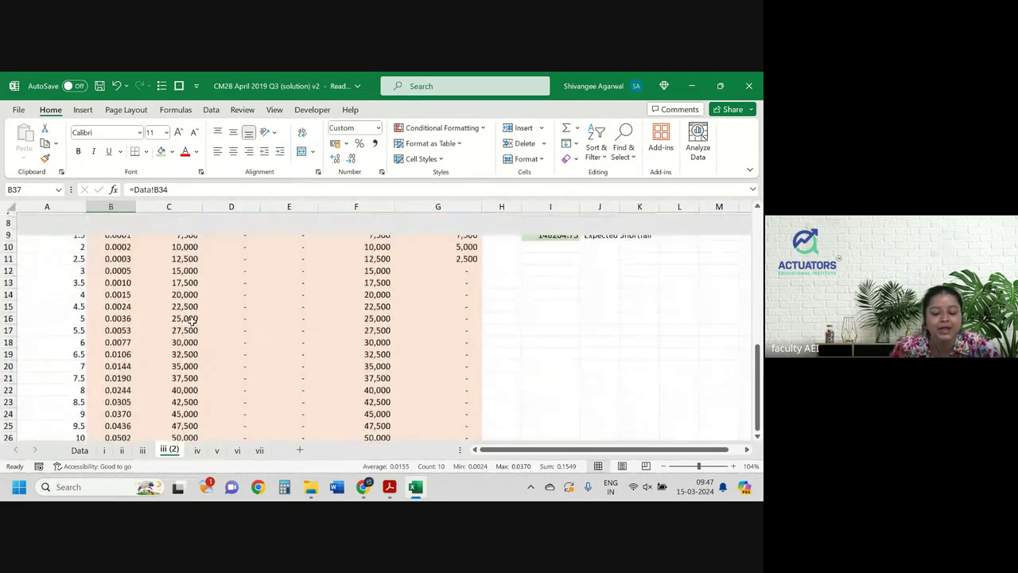
left_click_drag(120, 277, 120, 372)
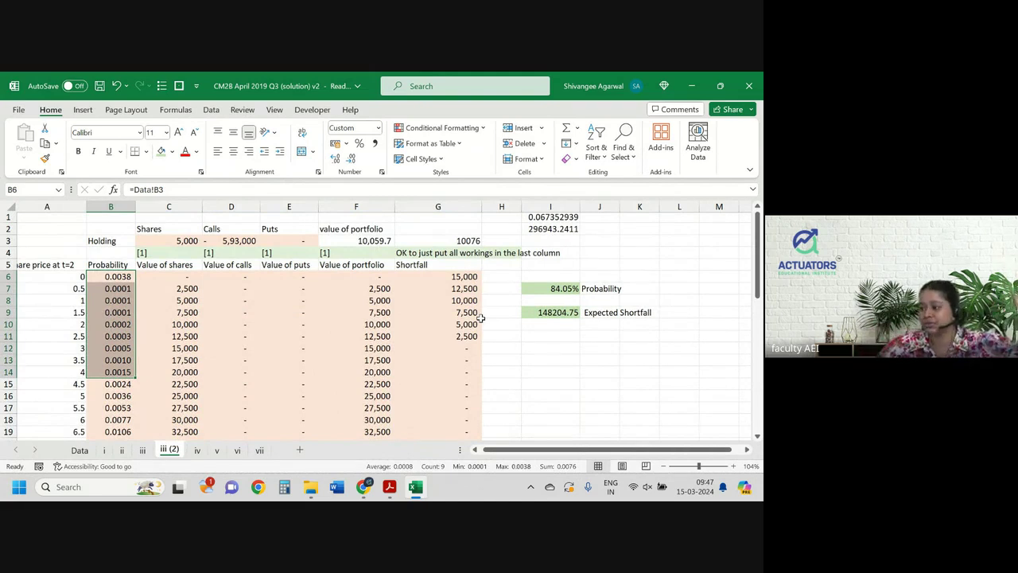
left_click(288, 300)
scroll(271, 298, "down", 4)
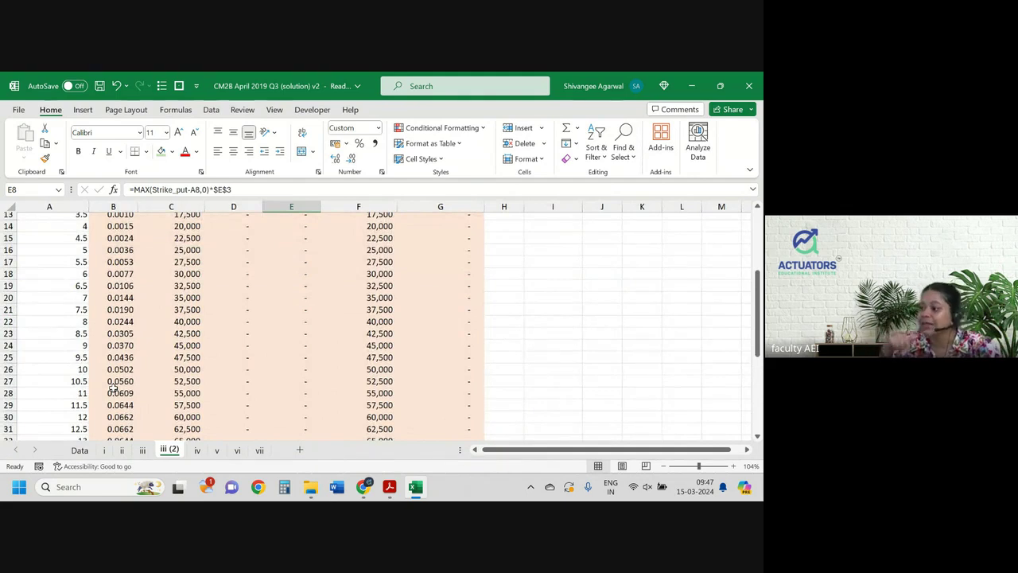
scroll(113, 388, "up", 4)
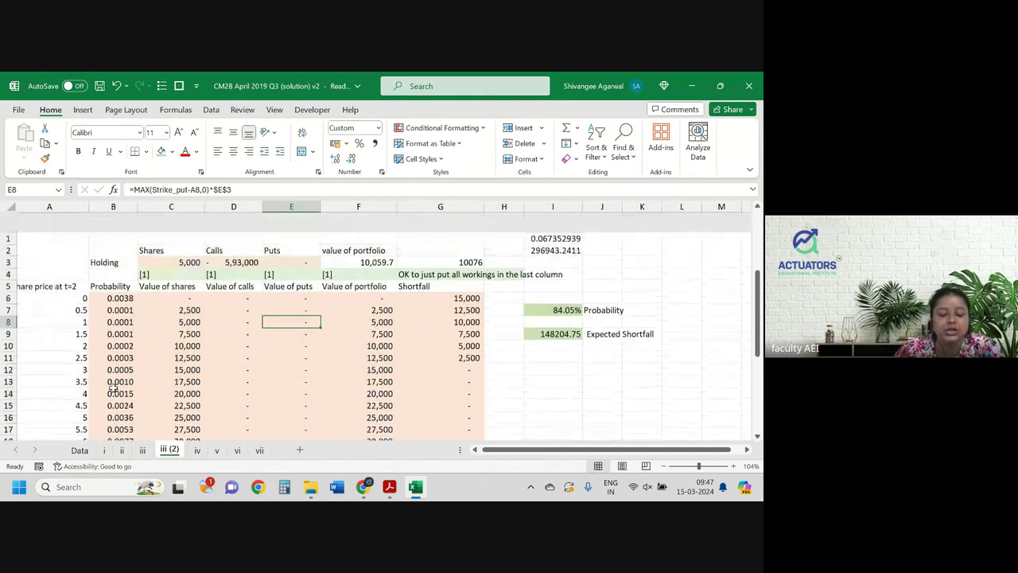
- Review the shares holding in C3 and compare the probabilities for the highest share prices with the one for price 0
left_click(164, 245)
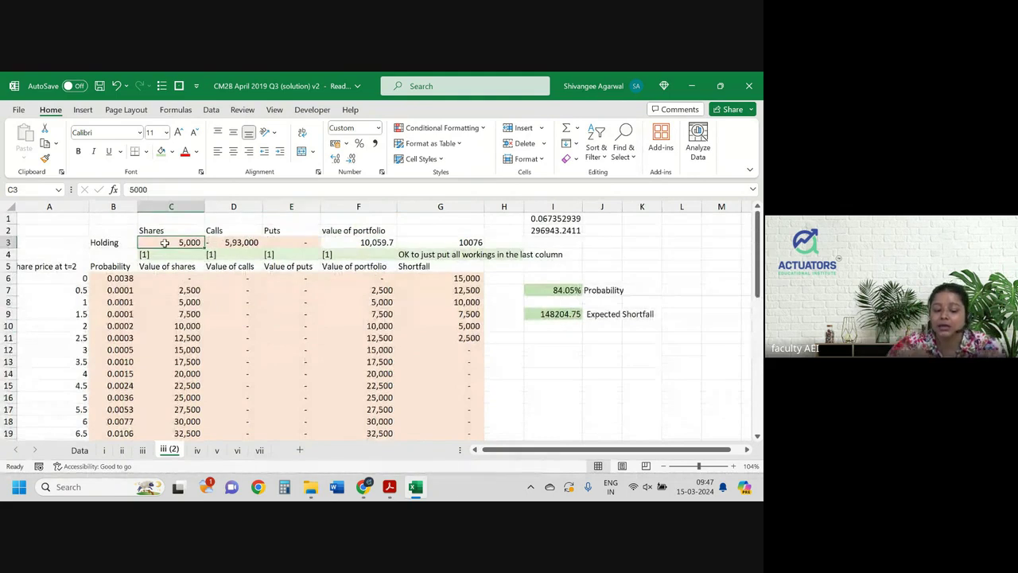
scroll(165, 244, "down", 4)
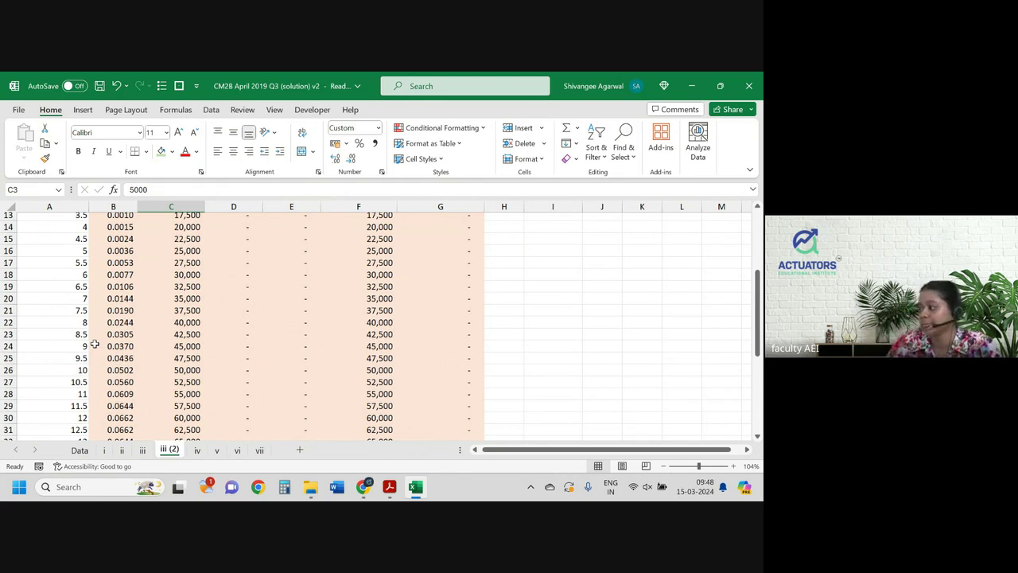
scroll(94, 344, "down", 7)
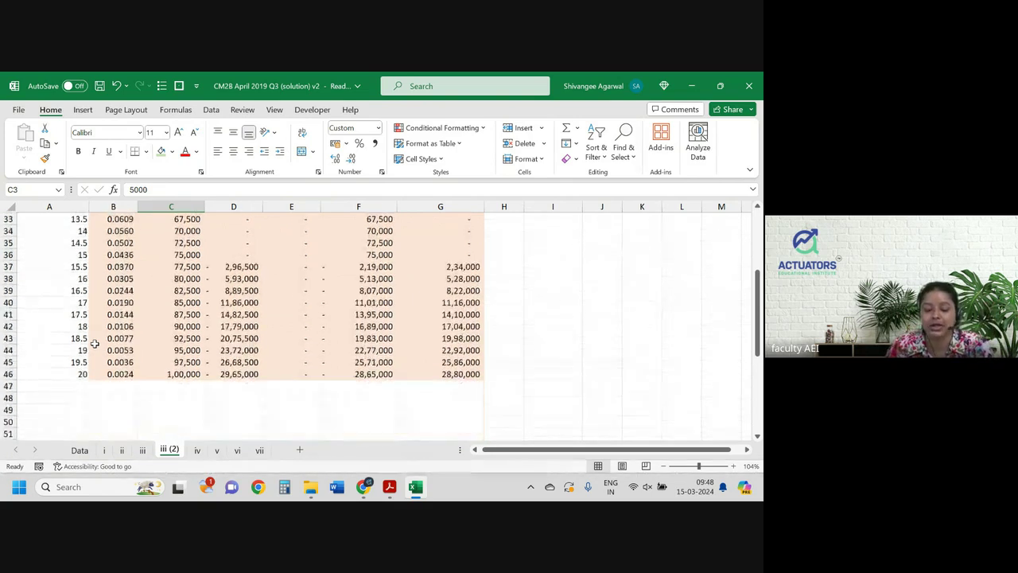
left_click(114, 346)
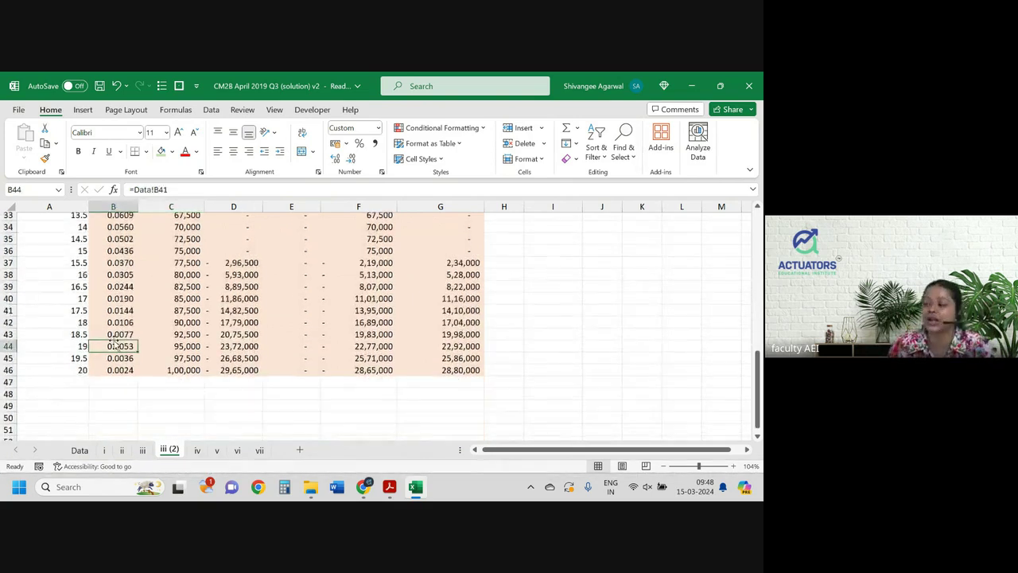
scroll(113, 346, "up", 11)
left_click(113, 279)
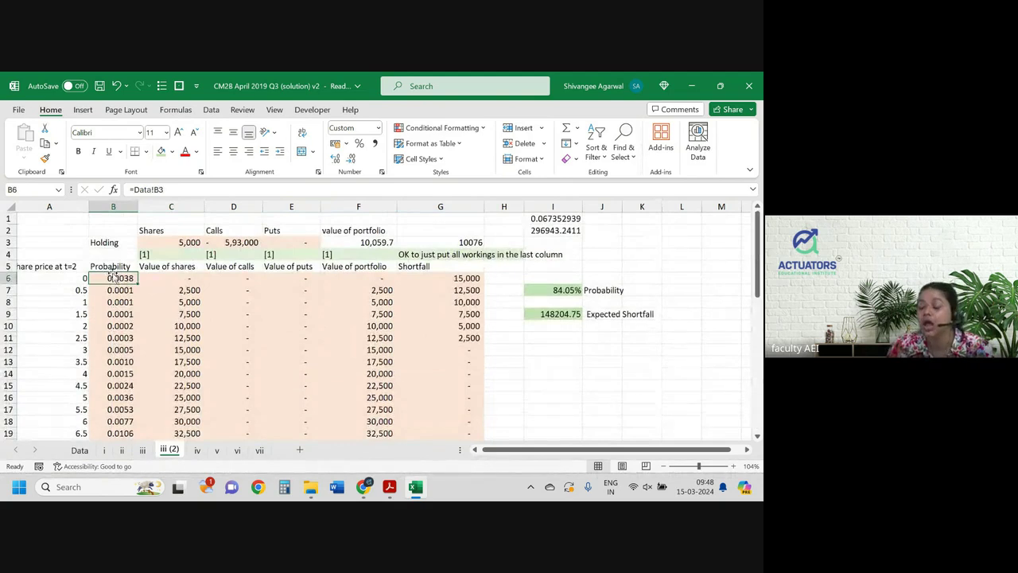
- Compare the portfolio values in column F for share prices 15.5 to 20 with those for the lowest share prices
scroll(113, 276, "down", 3)
scroll(114, 276, "down", 7)
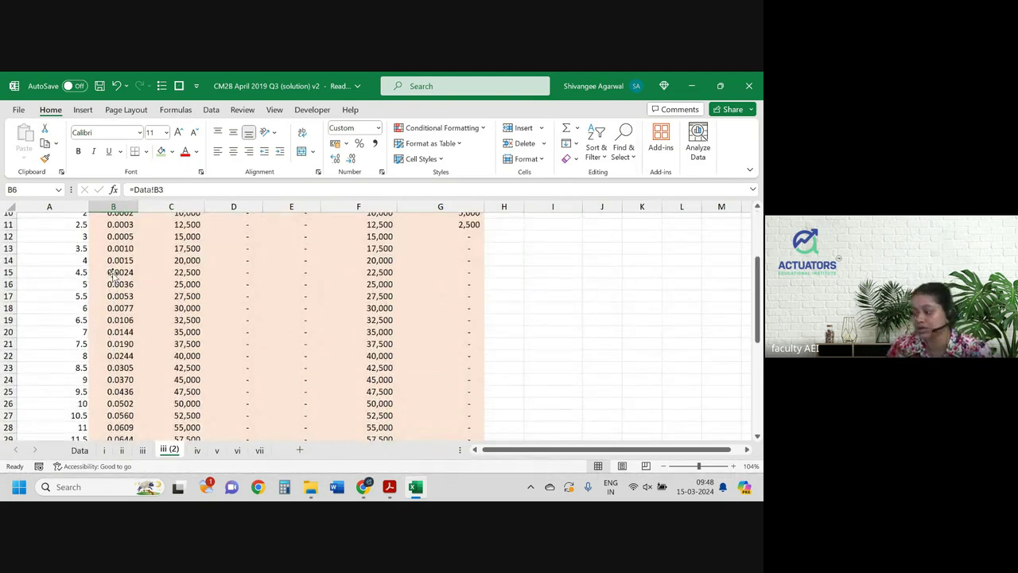
left_click_drag(345, 279, 350, 380)
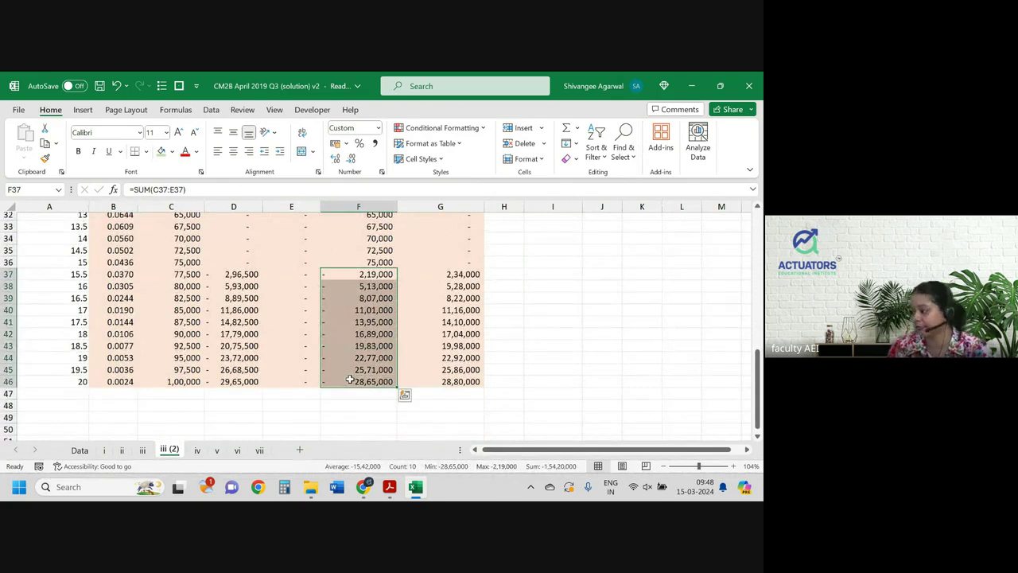
scroll(350, 381, "up", 10)
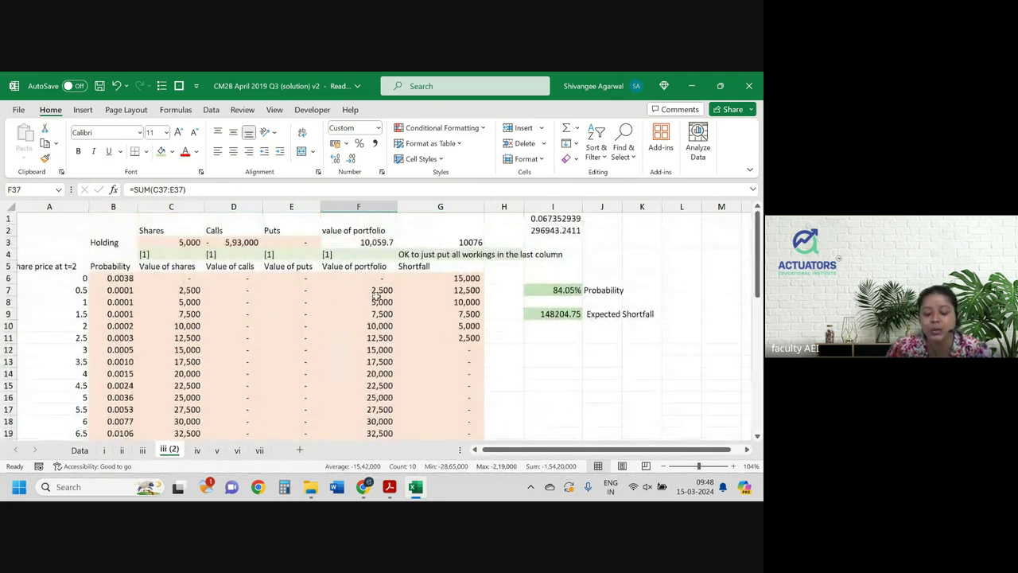
left_click_drag(367, 276, 362, 350)
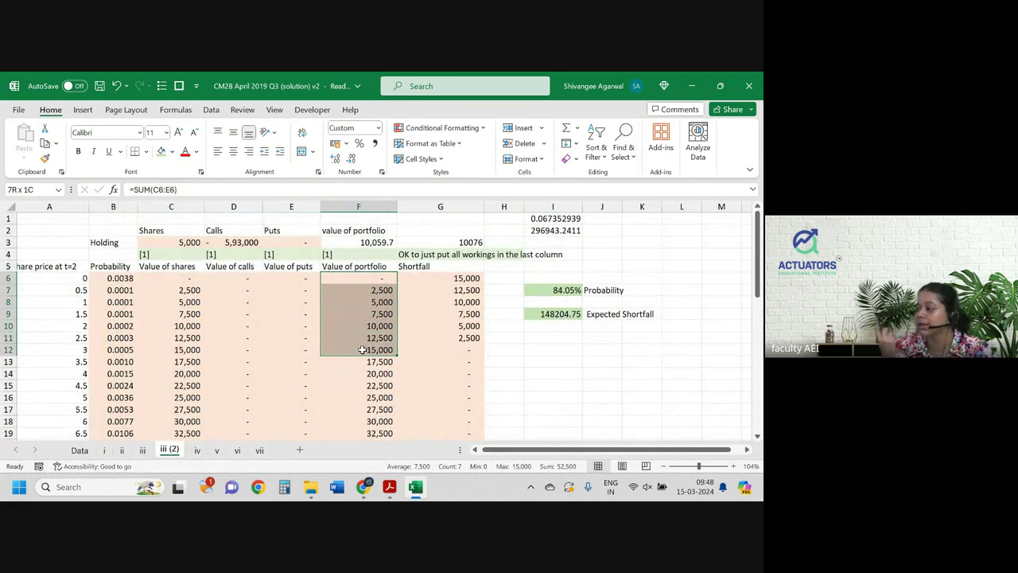
left_click(285, 231)
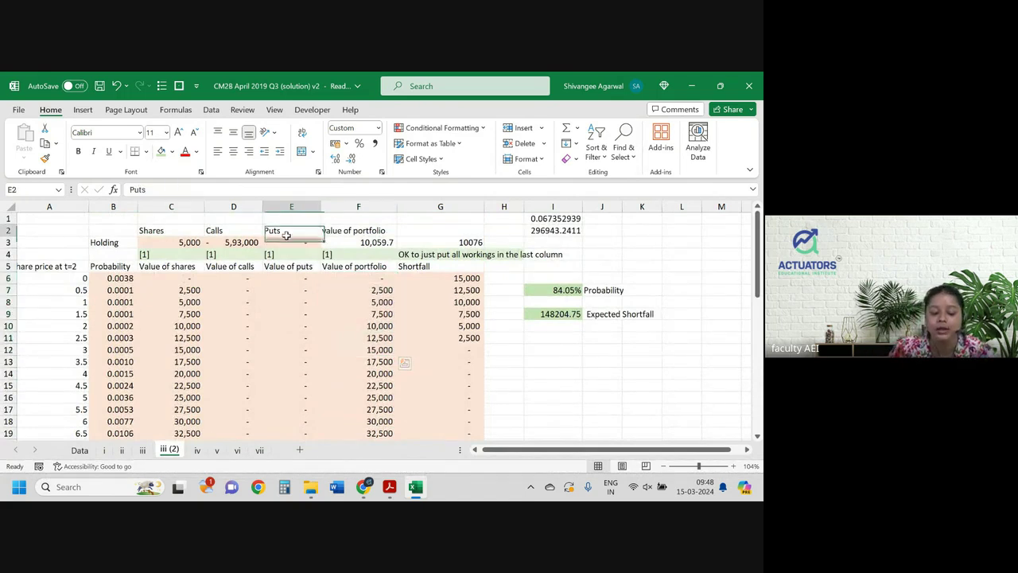
left_click_drag(344, 274, 341, 362)
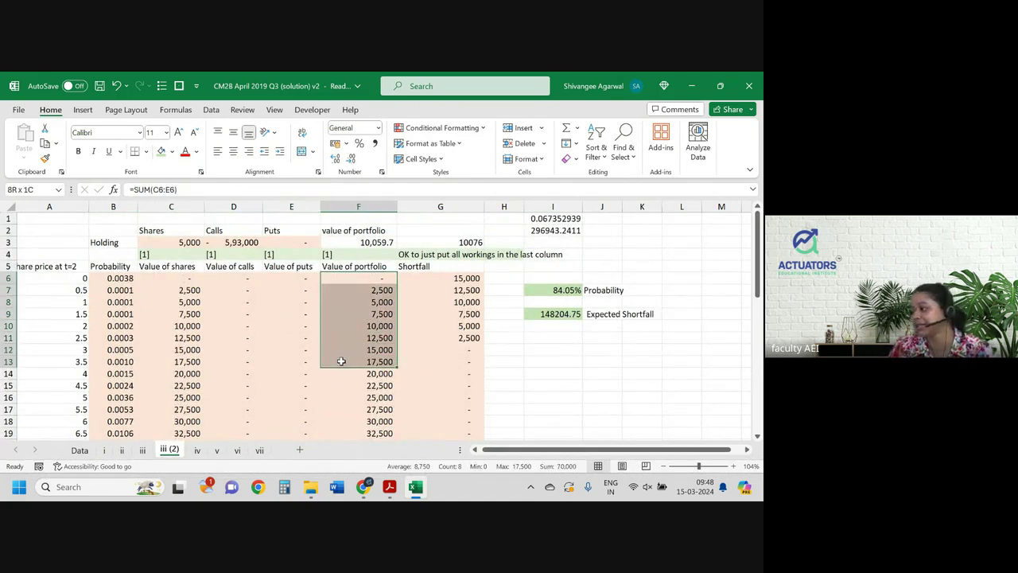
scroll(341, 362, "down", 10)
left_click_drag(350, 284, 355, 386)
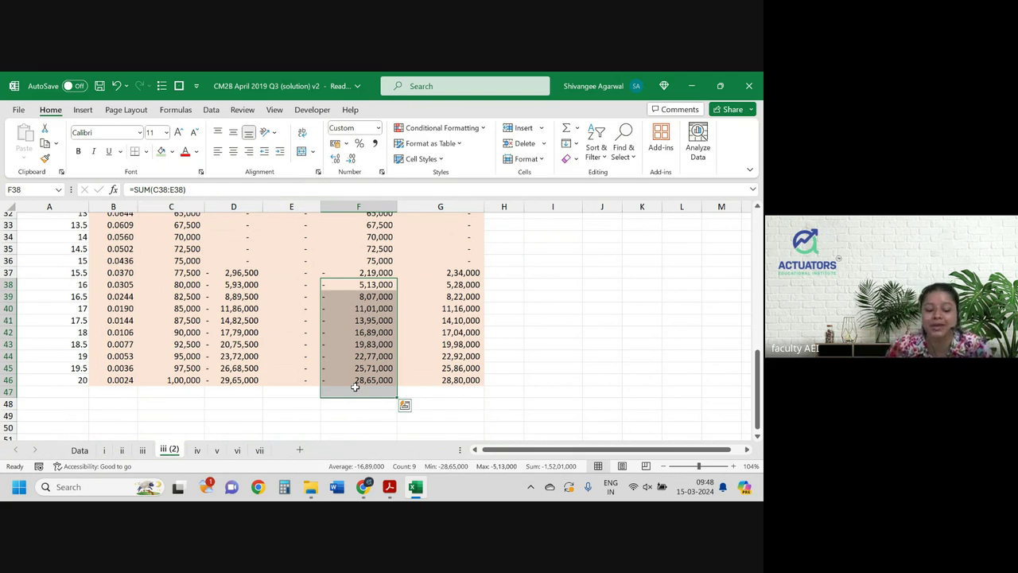
- Select the probabilities in B16:B36 for share prices 5 to 15 and review them against the portfolio value and shortfall columns
scroll(355, 387, "down", 3, "ctrl")
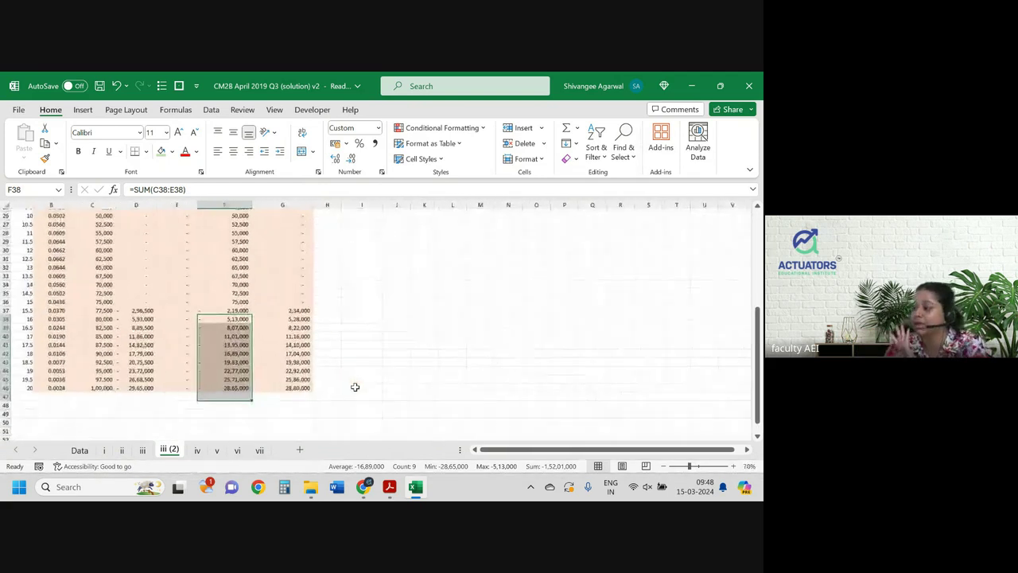
scroll(354, 386, "up", 1, "ctrl")
scroll(354, 387, "up", 5)
left_click_drag(94, 239, 93, 412)
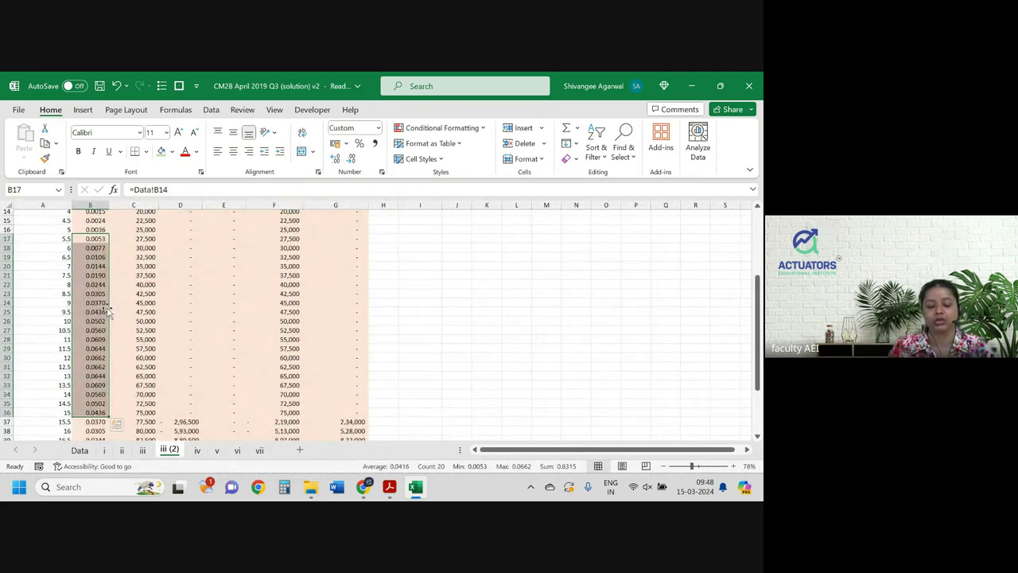
left_click_drag(92, 230, 93, 408)
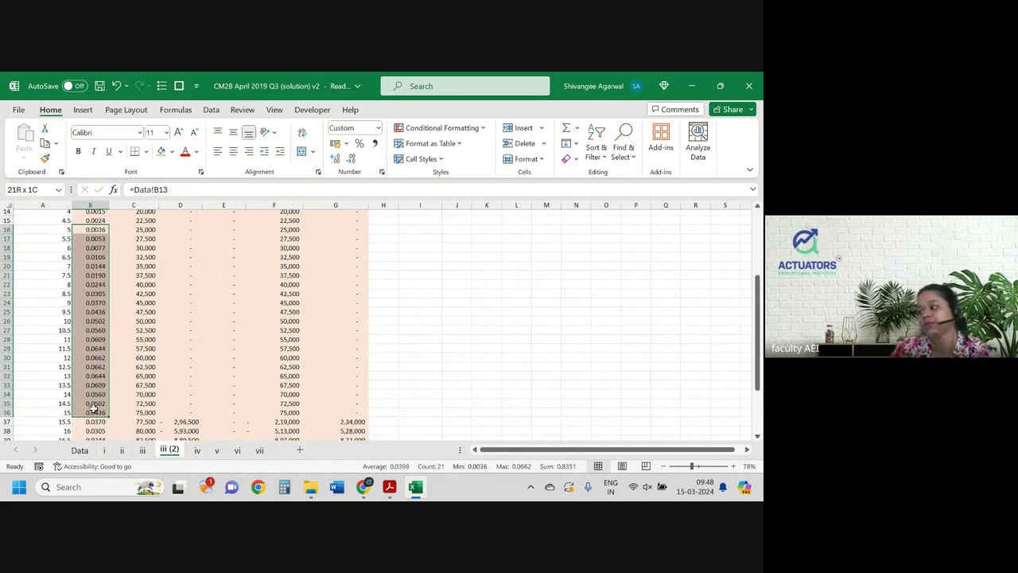
left_click_drag(93, 409, 93, 409)
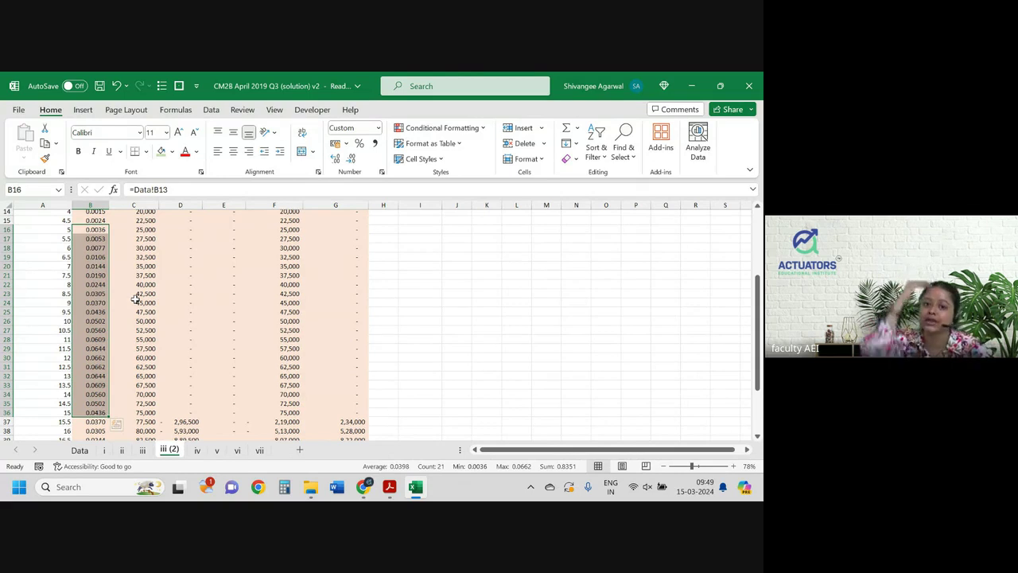
scroll(135, 300, "up", 5)
scroll(136, 299, "up", 3, "ctrl")
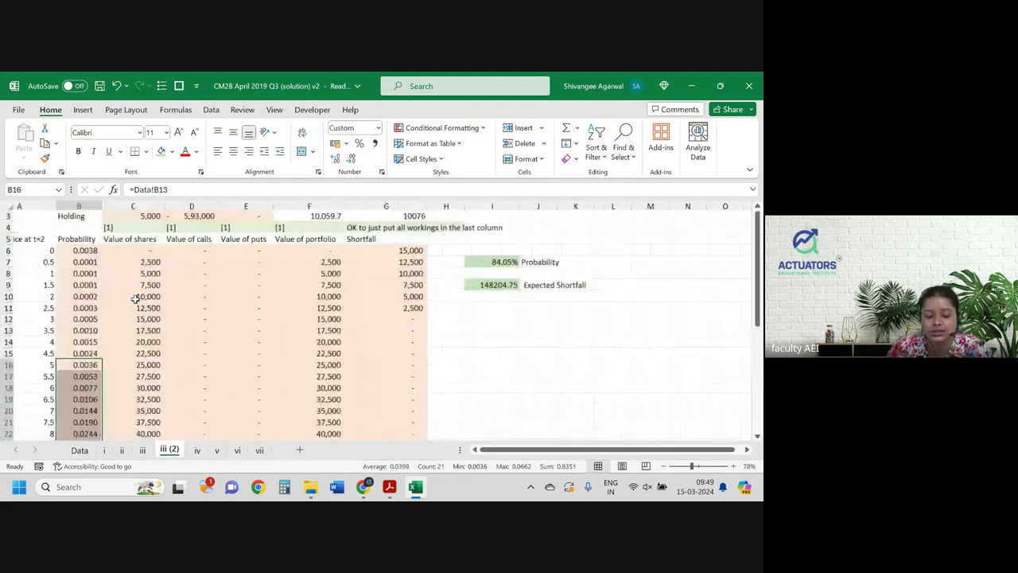
scroll(135, 299, "left", 1)
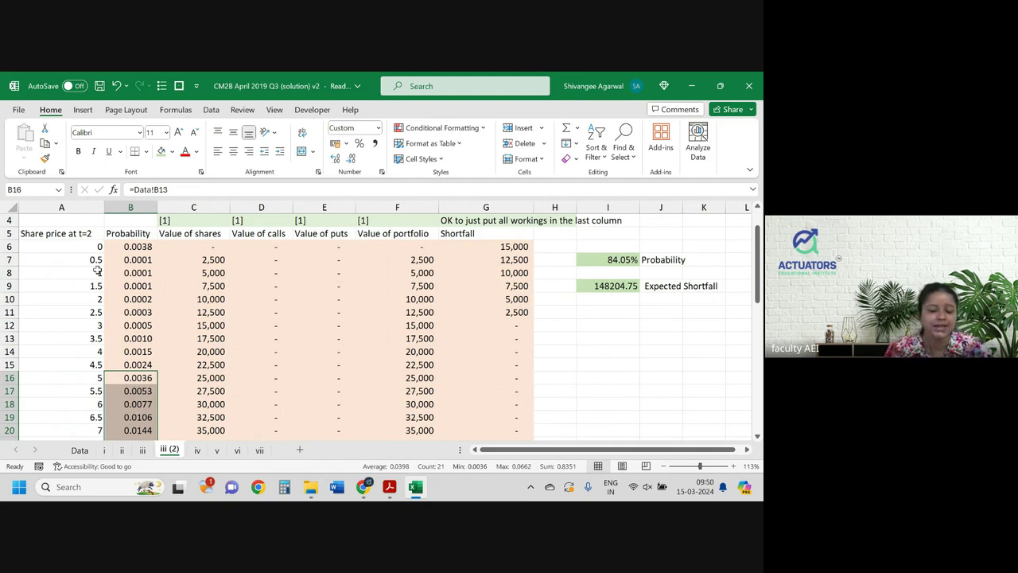
- Close the CM2B April 2019 Q3 (solution) v2 workbook without saving the changes
left_click(748, 85)
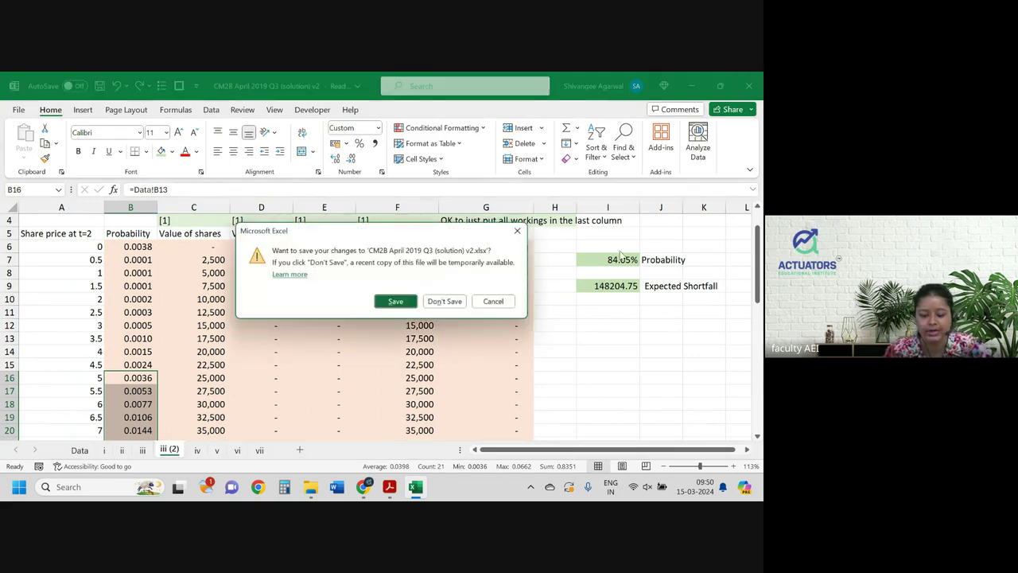
left_click(447, 302)
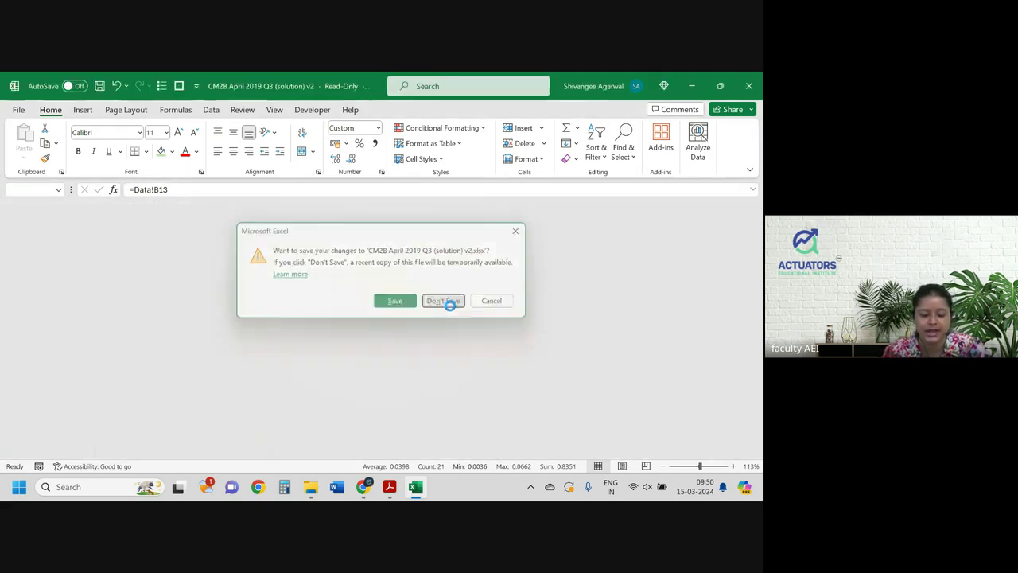
- Find question 4 in the exam paper PDF and read its opening text about the individual joining a pension scheme
scroll(402, 318, "down", 5)
scroll(402, 317, "down", 6)
scroll(403, 314, "up", 9)
scroll(403, 312, "down", 4)
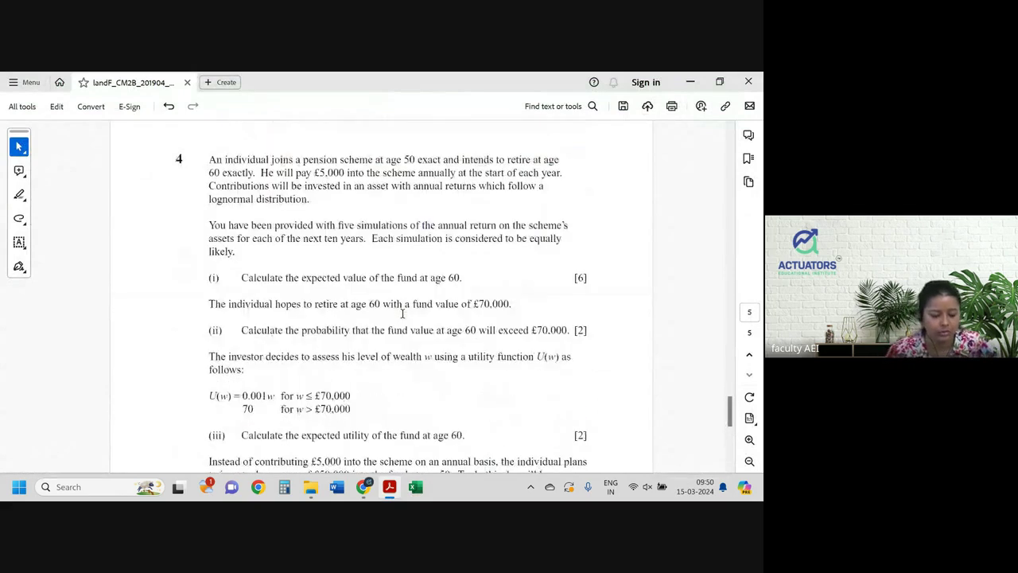
scroll(403, 313, "up", 2)
scroll(402, 312, "down", 1)
scroll(402, 312, "up", 4)
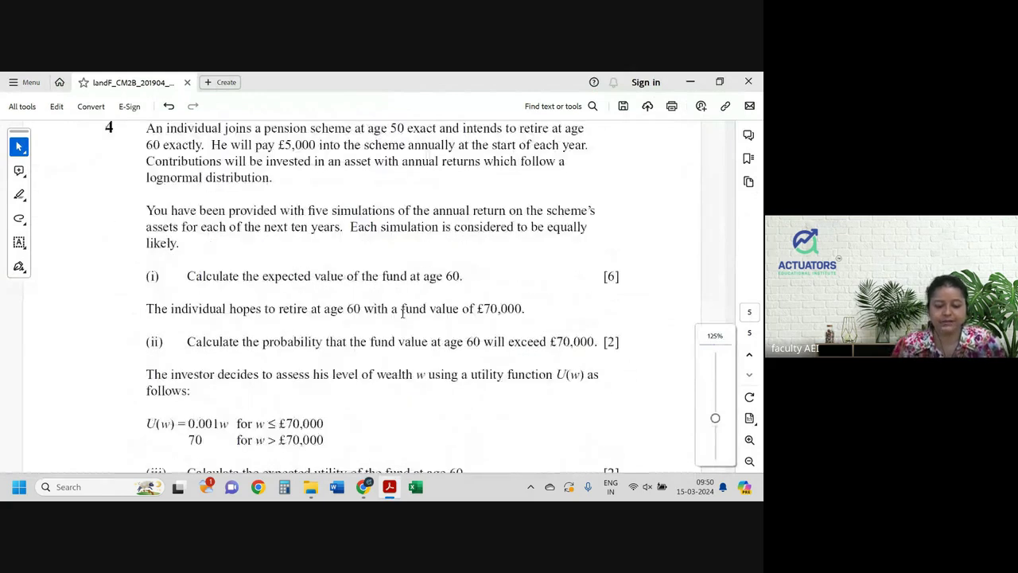
scroll(403, 313, "up", 1)
left_click_drag(247, 167, 498, 165)
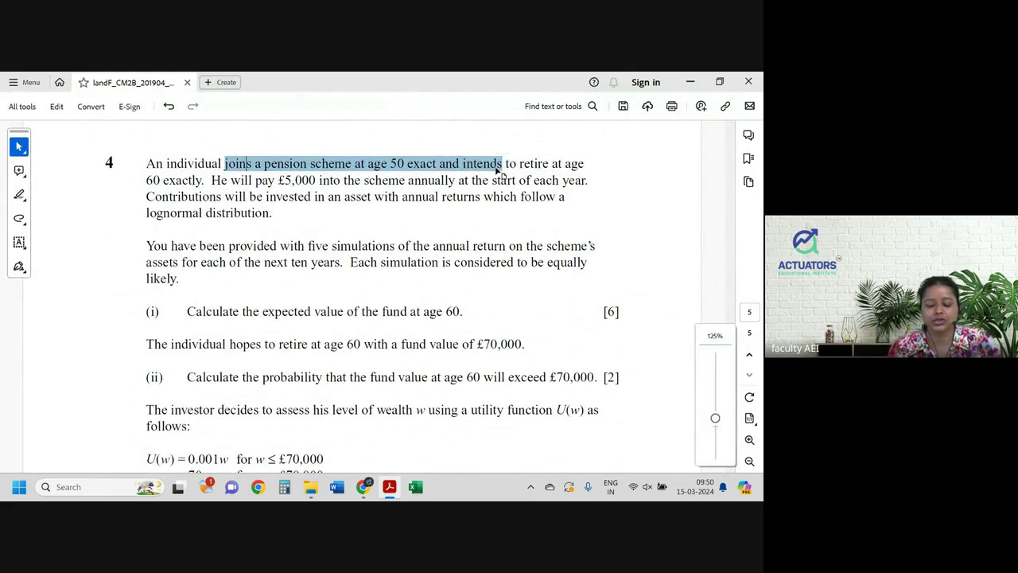
- Highlight "lognormal distribution" and "£5,000 into the scheme annually" in the opening paragraph of question 4
left_click_drag(146, 179, 204, 180)
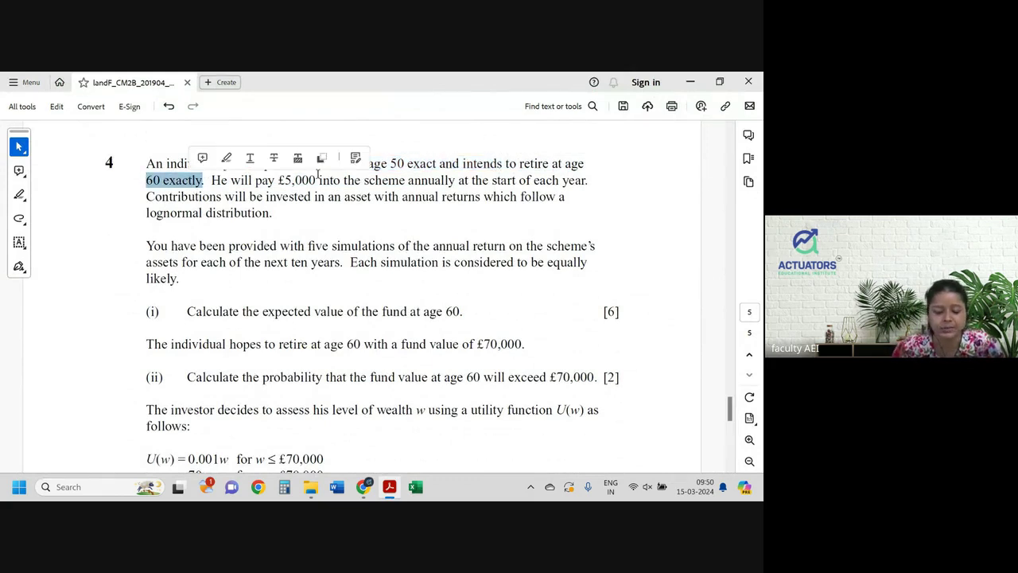
left_click(215, 181)
left_click_drag(212, 180, 555, 183)
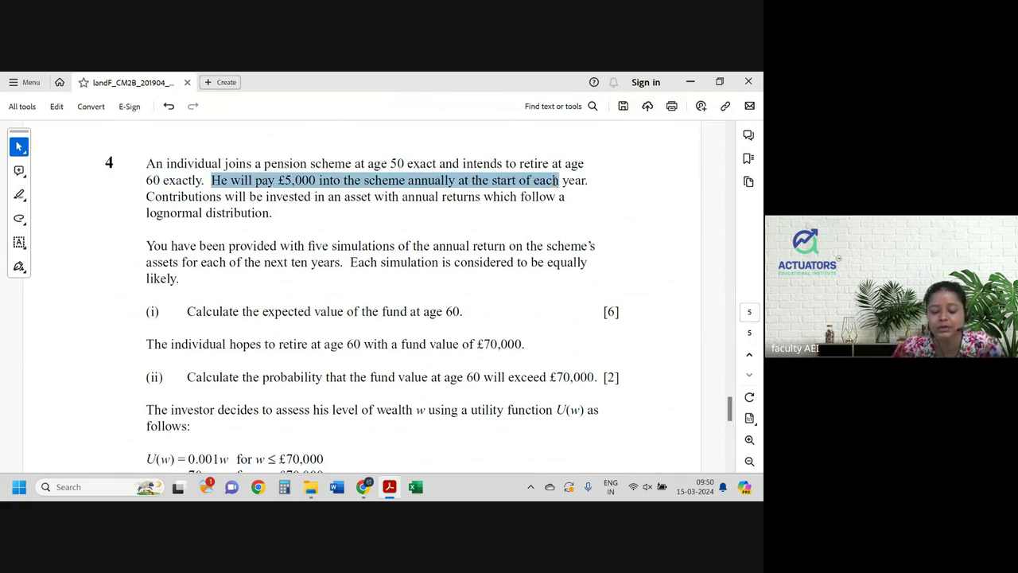
left_click_drag(146, 197, 505, 201)
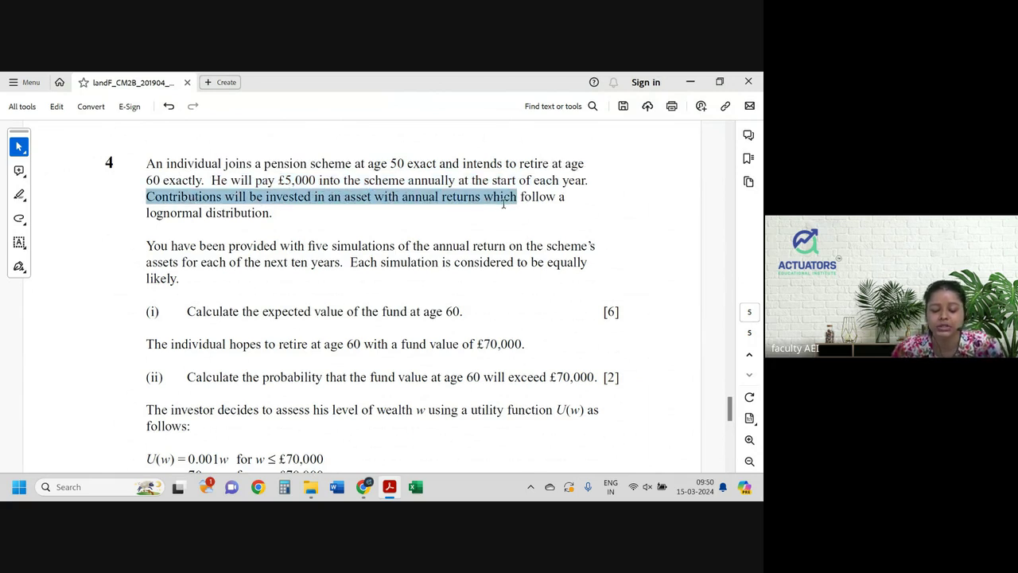
left_click_drag(142, 215, 268, 217)
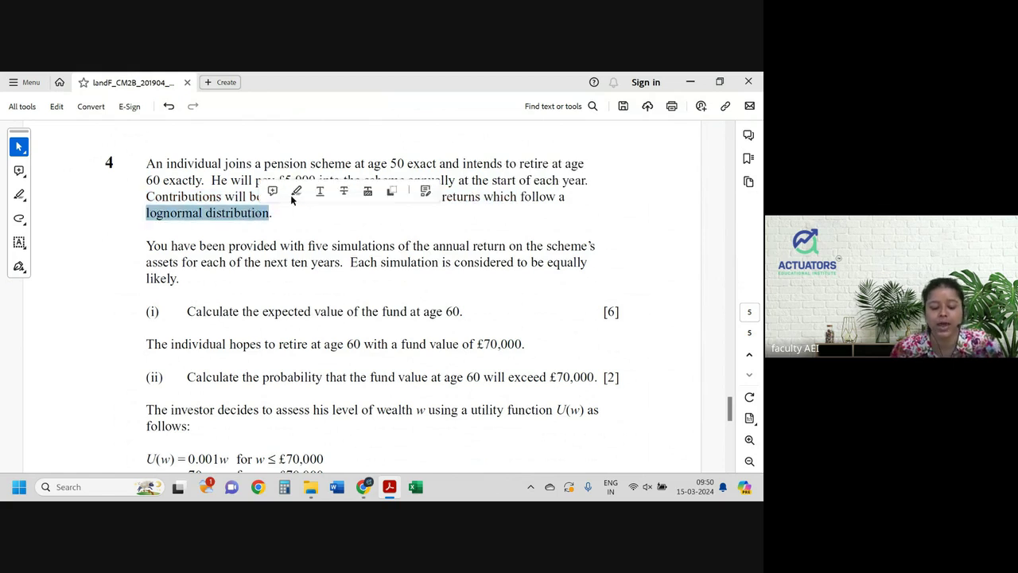
left_click(295, 192)
left_click_drag(278, 180, 450, 183)
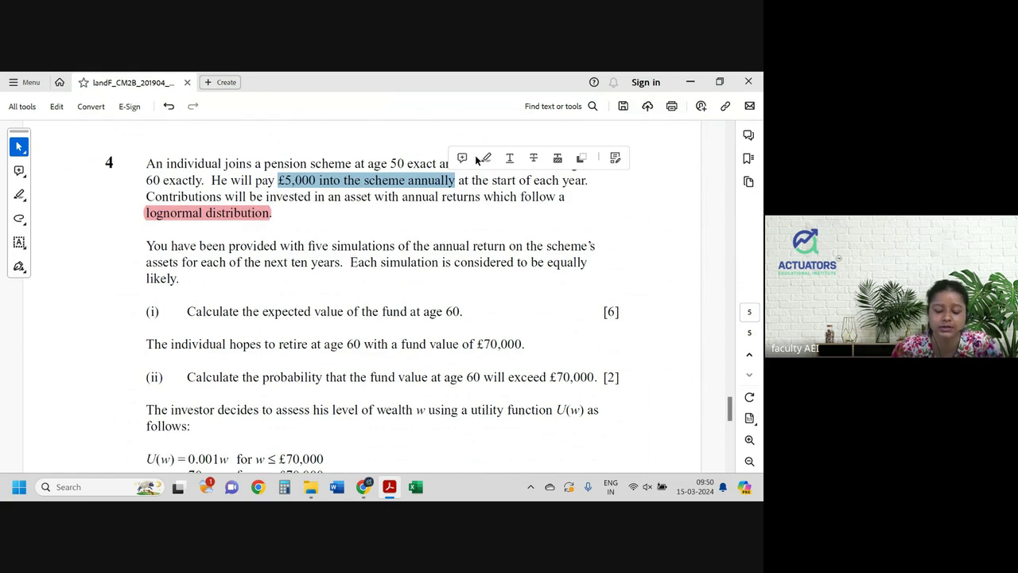
left_click(482, 161)
- Open the workbook CM2B April 2019 Q4 (solution) v2 in Excel and enable editing
scroll(334, 259, "down", 2)
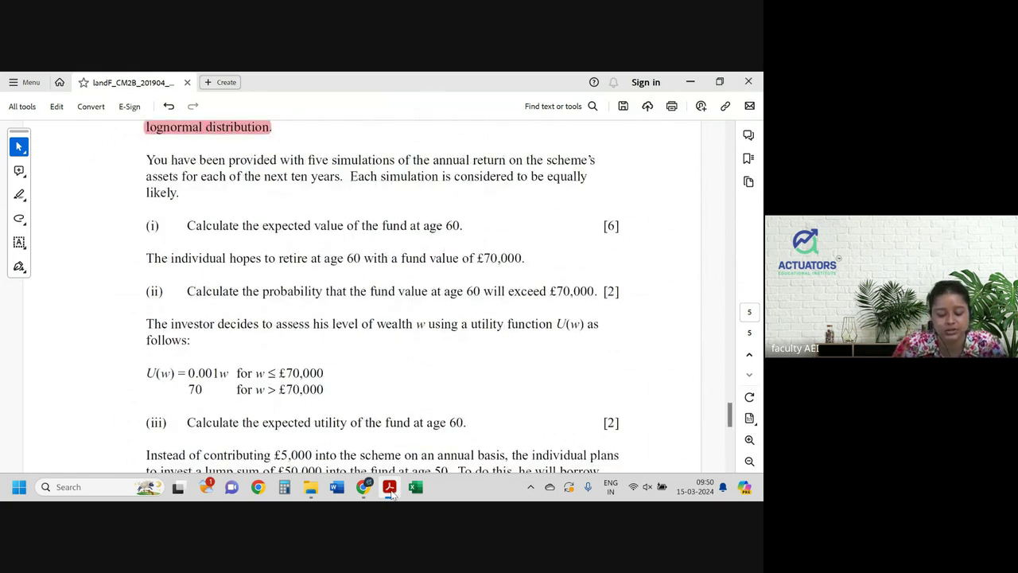
left_click(310, 487)
double_click(229, 242)
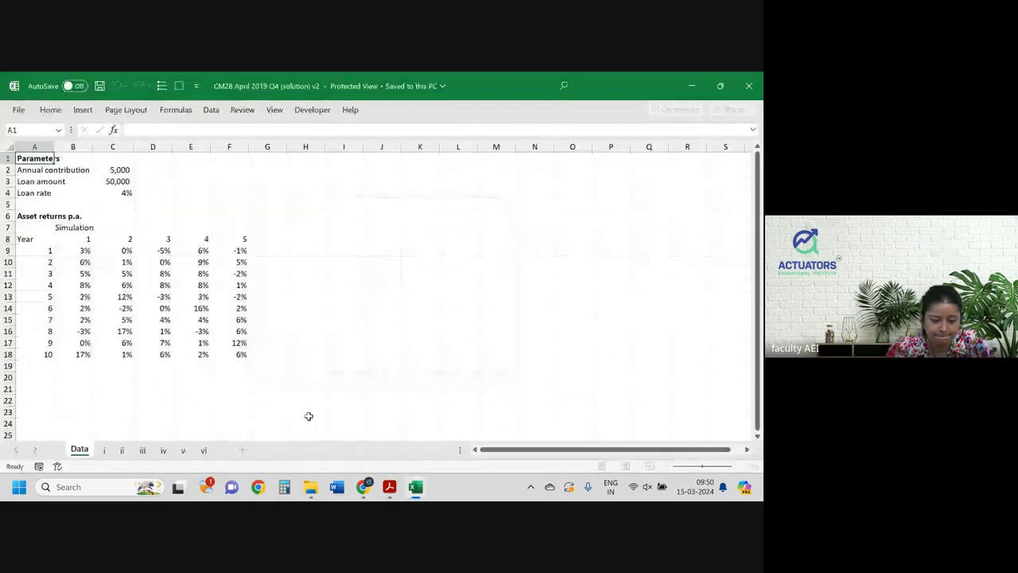
left_click(473, 129)
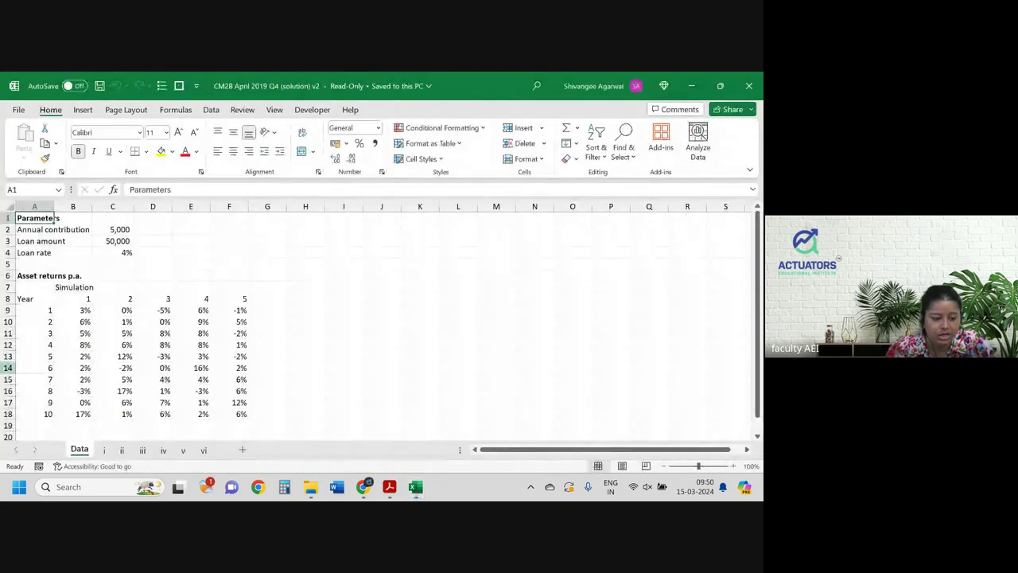
- Examine the asset returns by year and simulation on the Data sheet, and read part (i) of the question in the PDF
left_click_drag(63, 298, 283, 404)
left_click_drag(95, 298, 283, 302)
left_click_drag(42, 322, 42, 415)
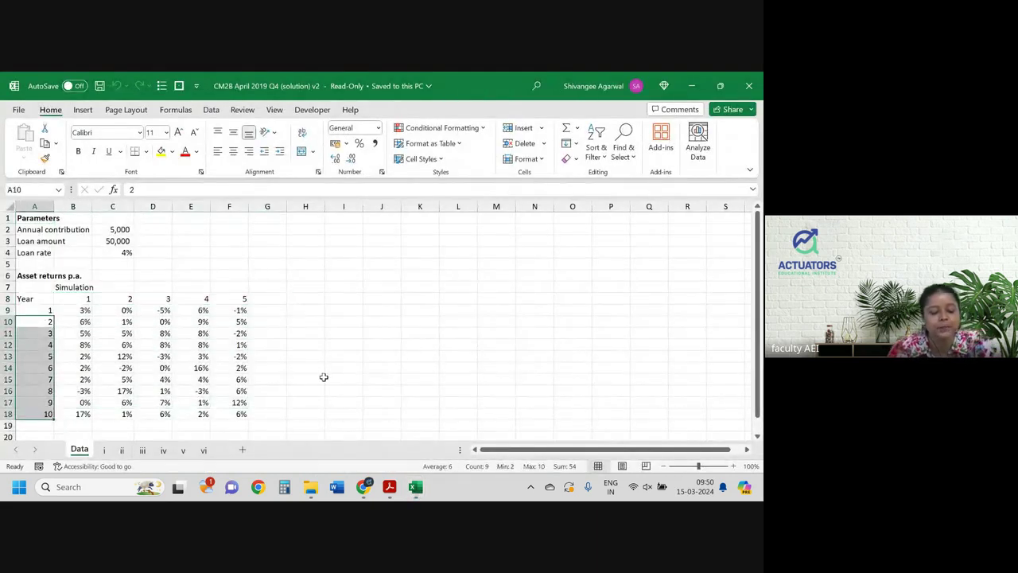
key("alt+Tab")
key("alt+Tab")
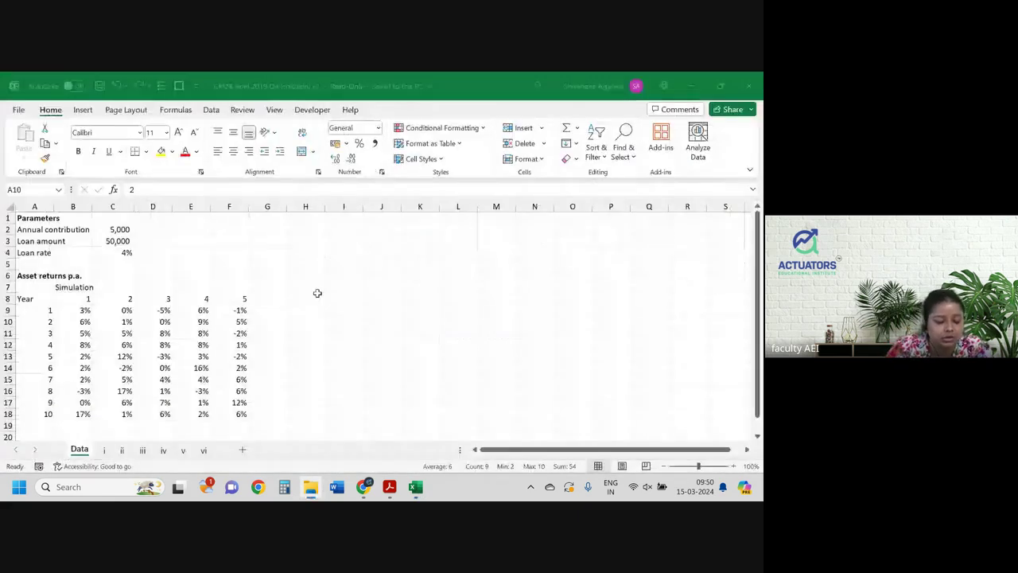
key("alt+Tab")
key("Tab")
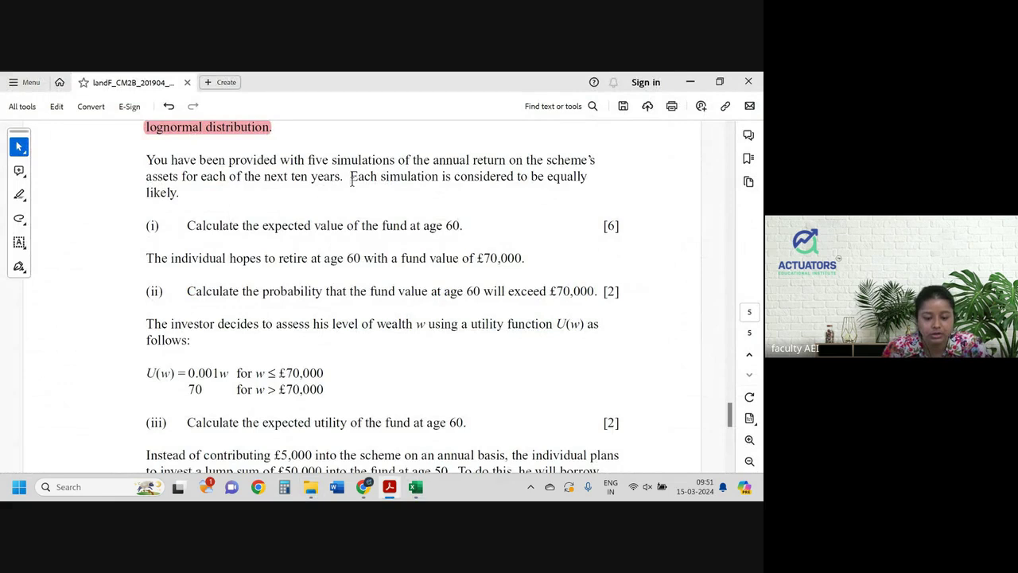
left_click_drag(381, 176, 582, 157)
left_click(216, 243)
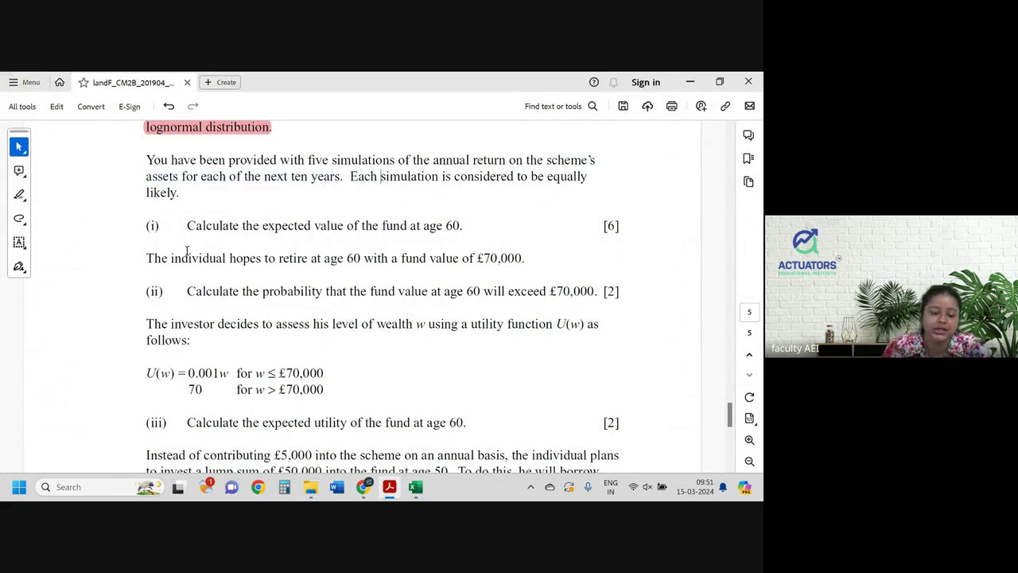
left_click_drag(188, 226, 462, 227)
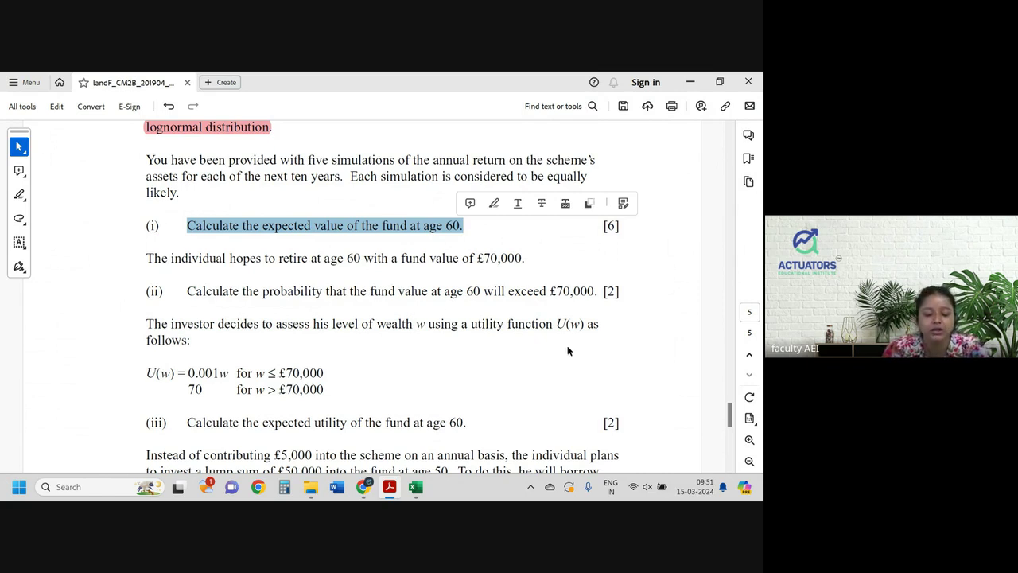
- Switch to the workbook and clear the simulated fund values and the expected fund value in C17 on sheet i
key("alt+Tab")
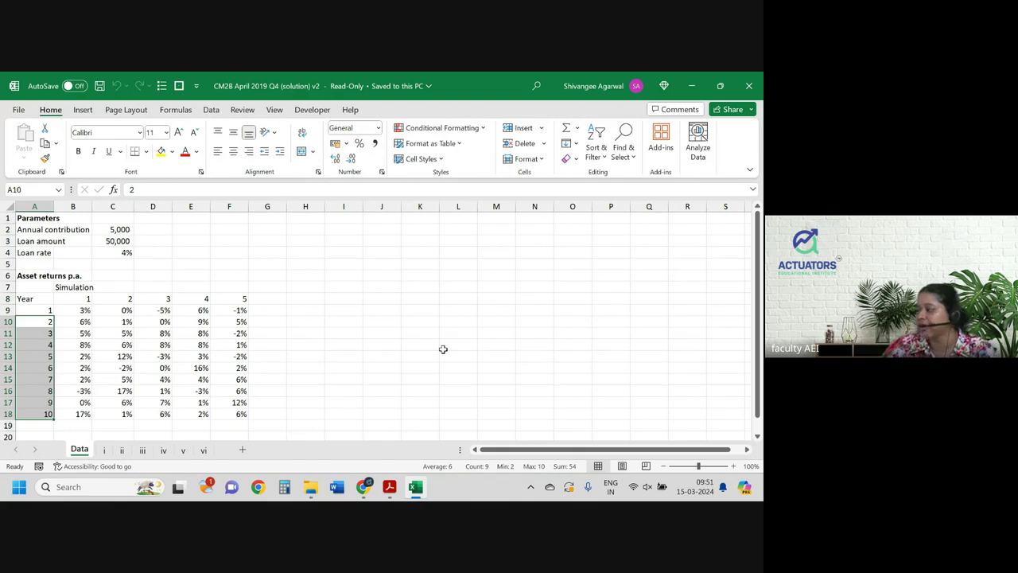
left_click(103, 451)
scroll(208, 367, "down", 7)
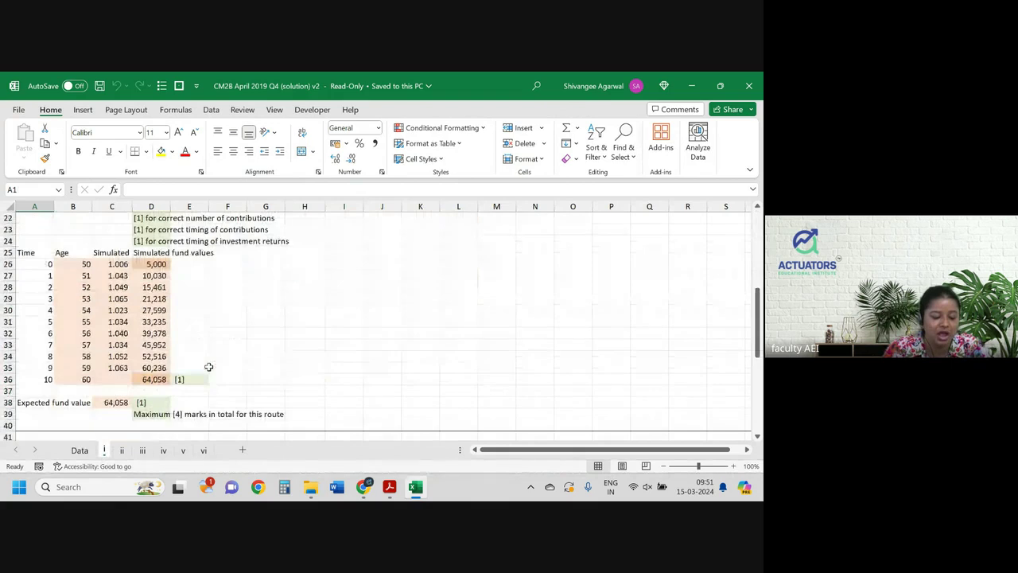
scroll(209, 366, "up", 7)
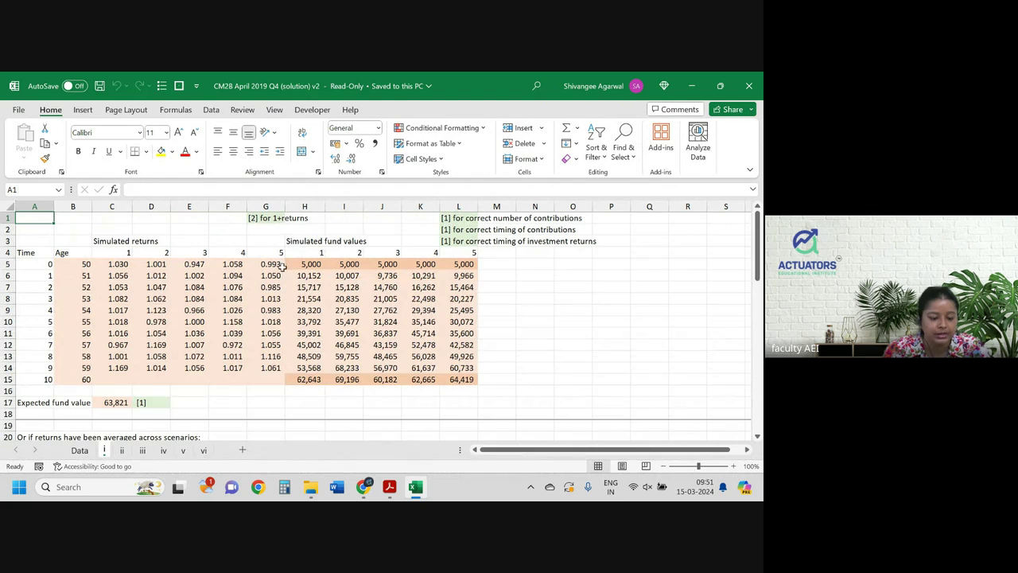
left_click_drag(308, 265, 513, 378)
key("Delete")
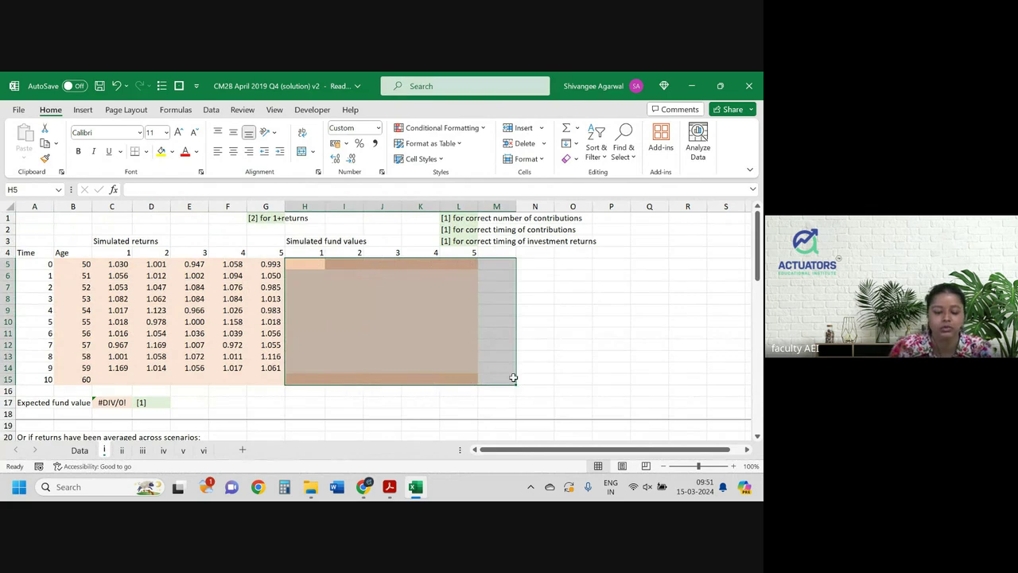
left_click(115, 400)
key("Delete")
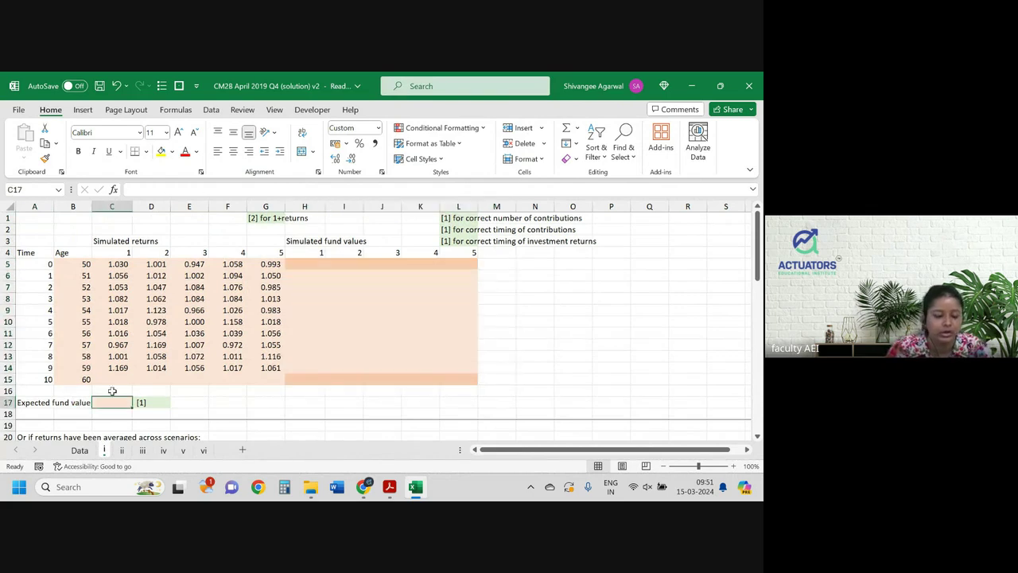
- Clear the simulated returns for all five simulations in C5:G14
left_click(120, 266)
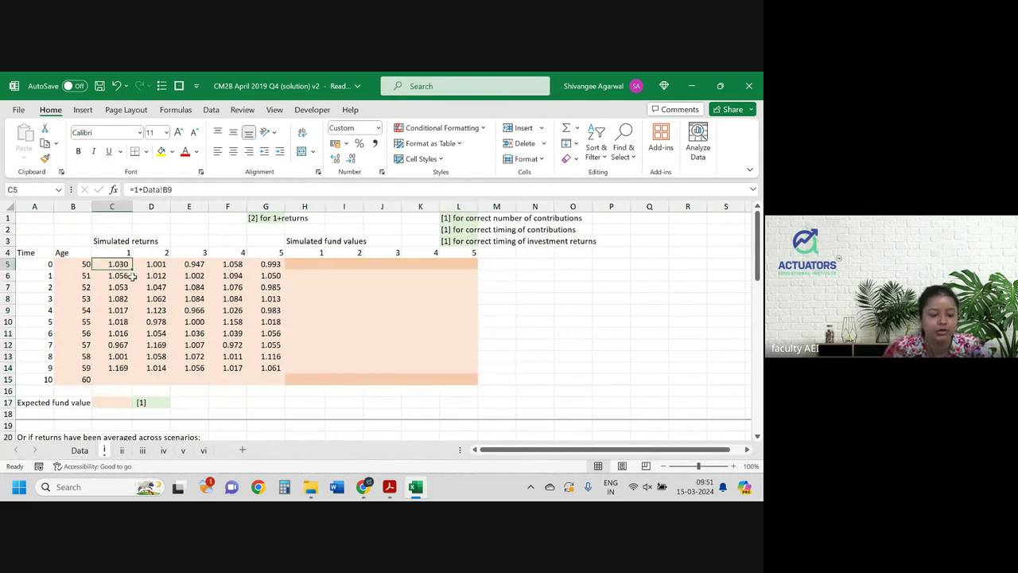
left_click_drag(119, 265, 280, 364)
key("Delete")
- Enter =1+Data!B9 in C5 as the first simulated return for simulation 1
scroll(310, 374, "up", 1, "ctrl")
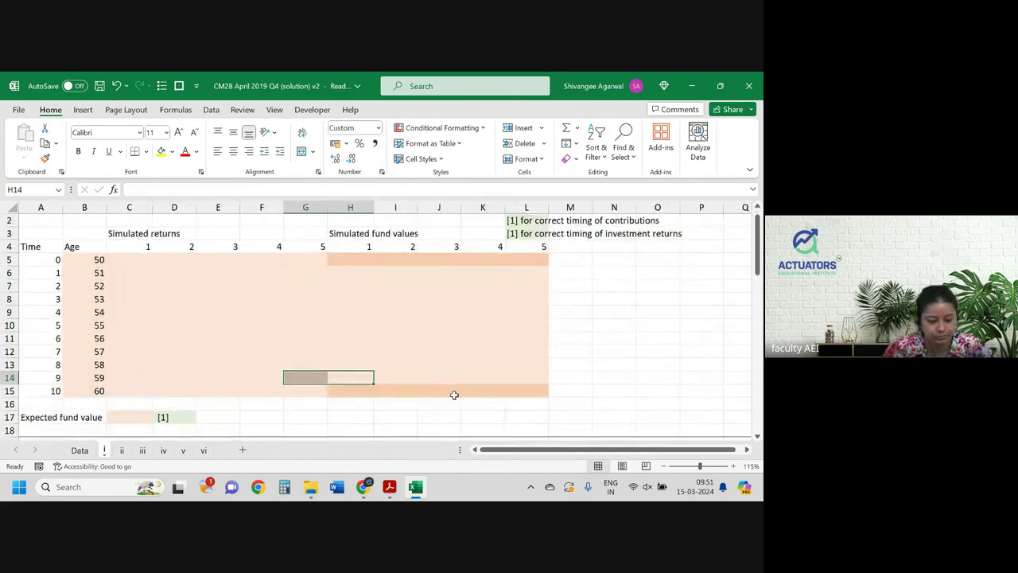
scroll(456, 398, "up", 1)
left_click_drag(95, 273, 97, 405)
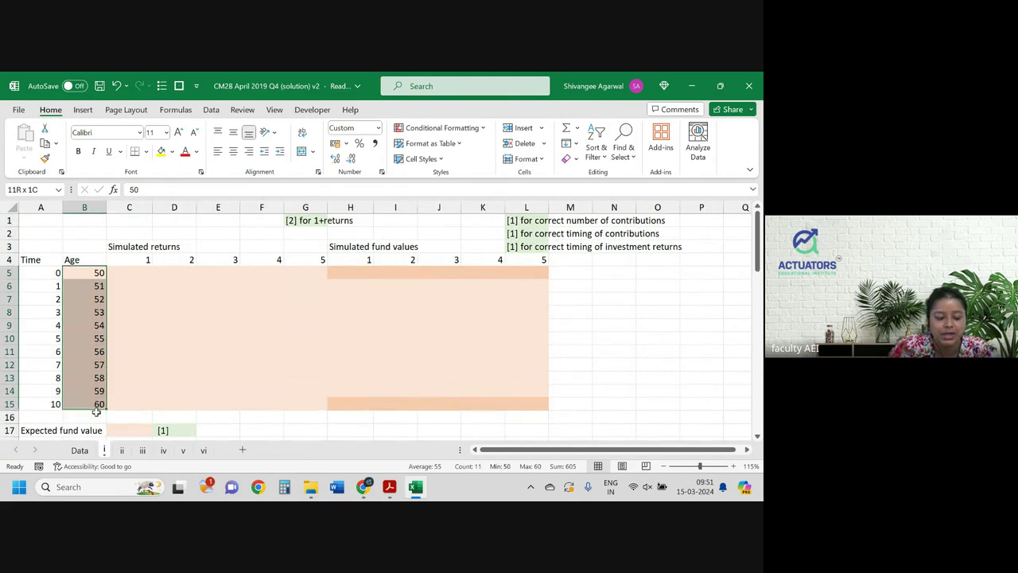
left_click_drag(27, 266, 35, 406)
left_click(135, 273)
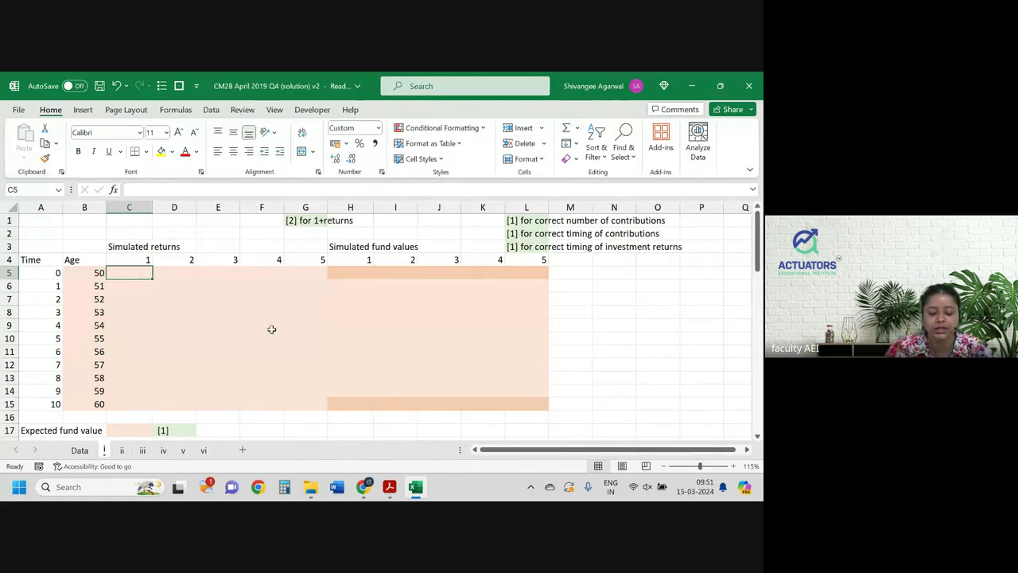
type("=1-")
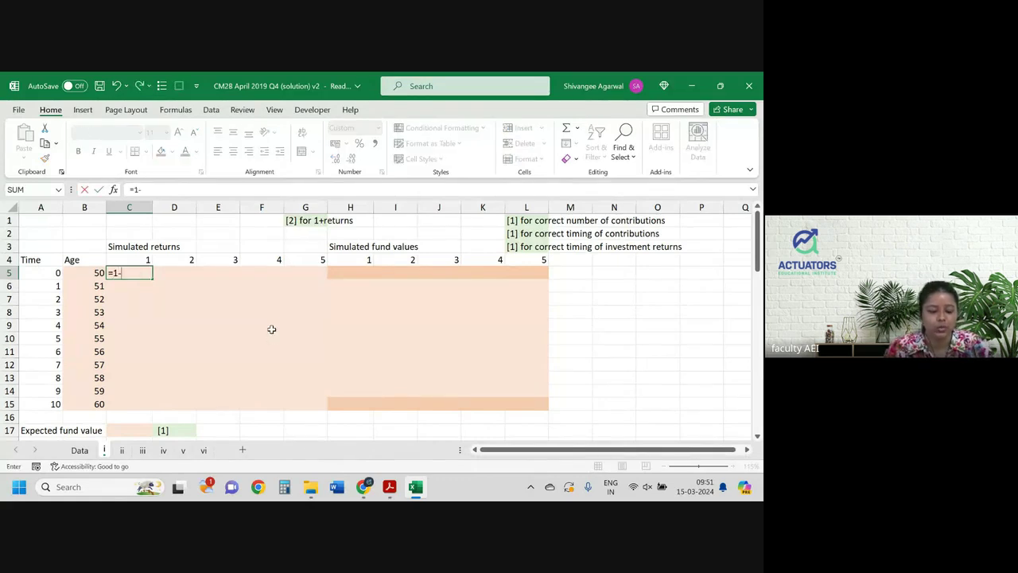
type("+")
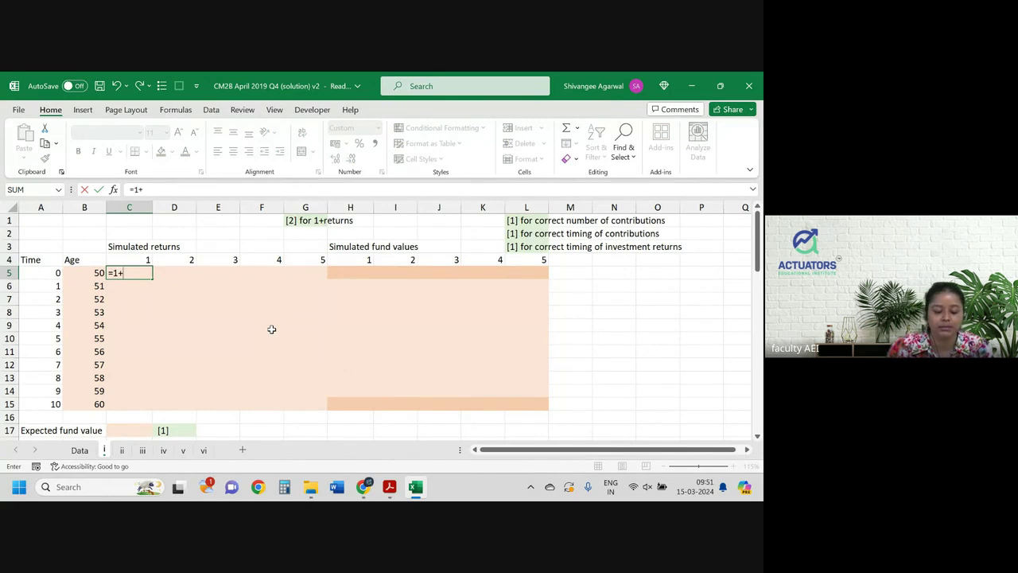
key("ctrl+Page_Up")
left_click(80, 310)
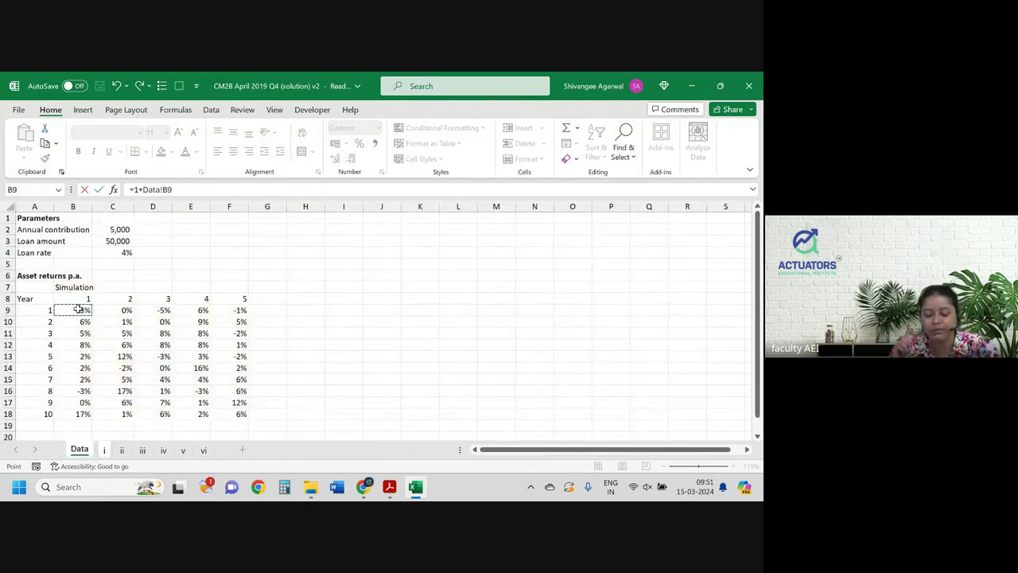
key("Return")
- Fill the simulated return formula from C5 across all five simulations and times 0 to 9, through G14
left_click(148, 277)
left_click_drag(154, 278, 333, 395)
left_click_drag(131, 275, 139, 391)
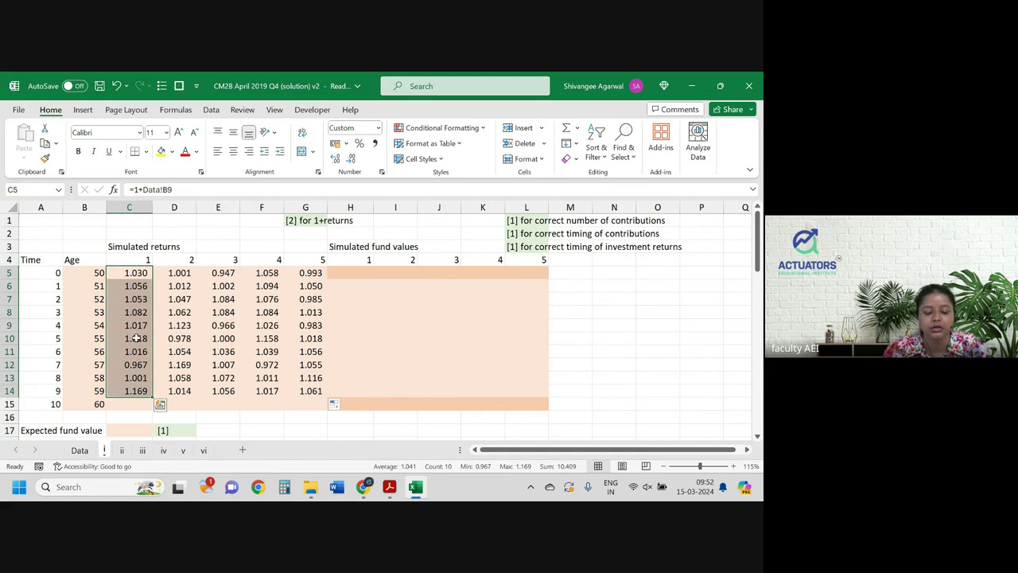
left_click(137, 272)
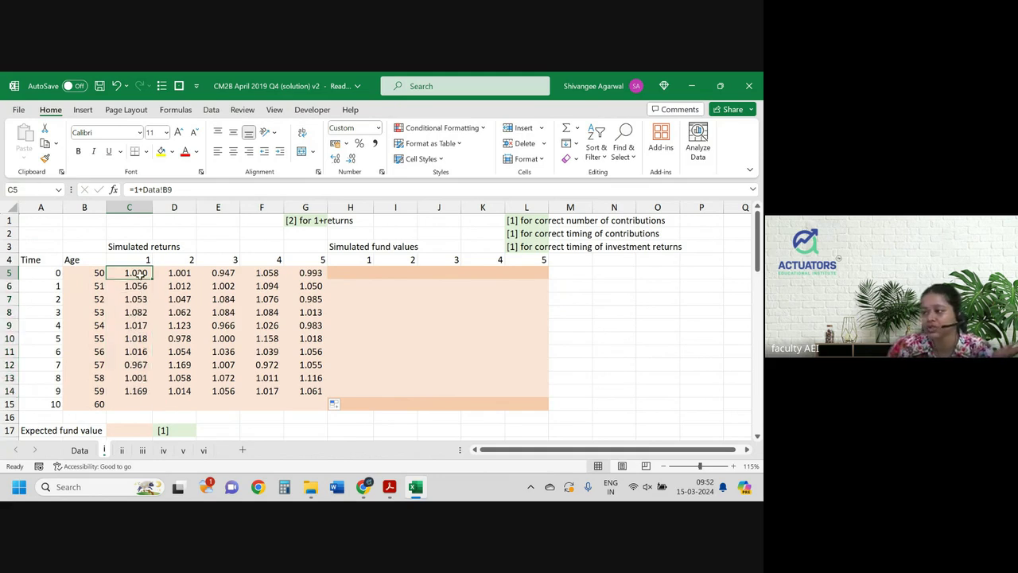
left_click(36, 264)
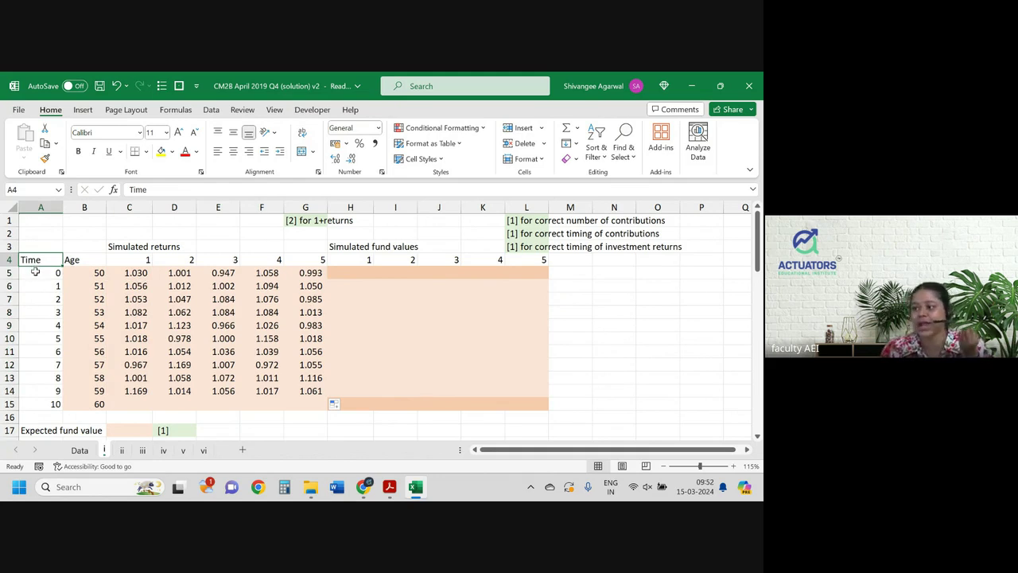
left_click(47, 275)
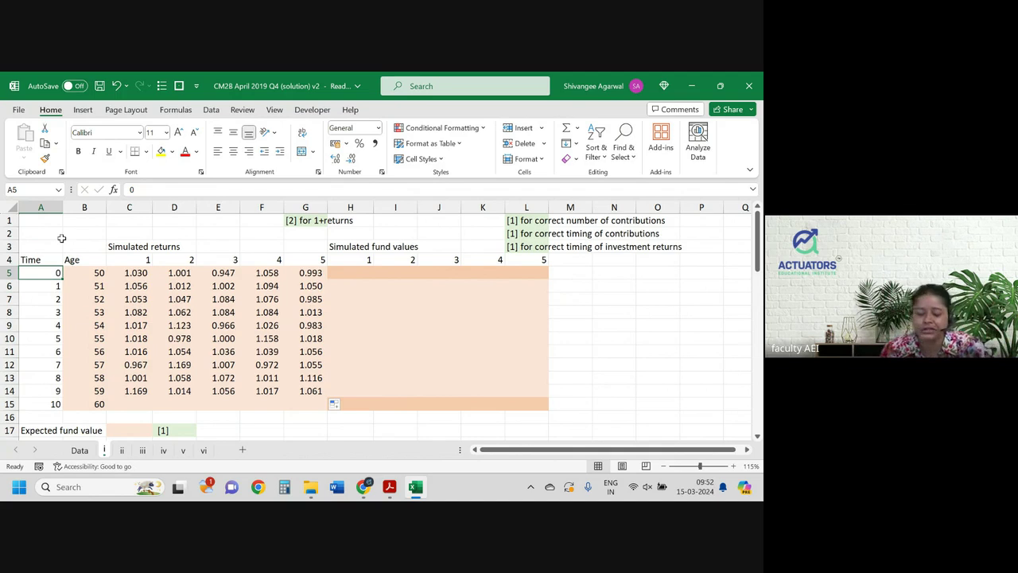
- Set the time 0 fund value in H5 to the annual contribution from the Data sheet and fill it across to L5
left_click(347, 277)
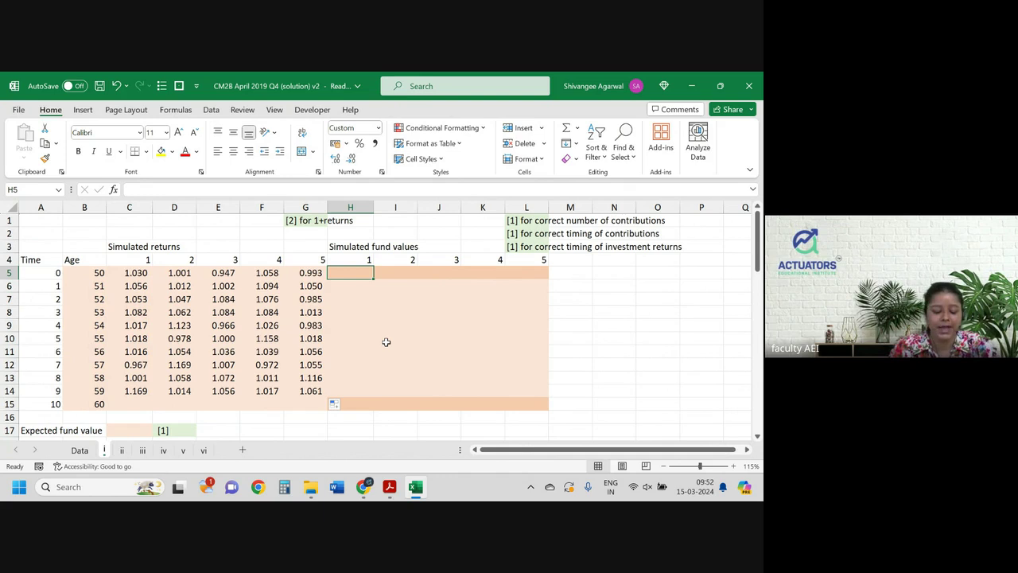
key("ctrl+Page_Up")
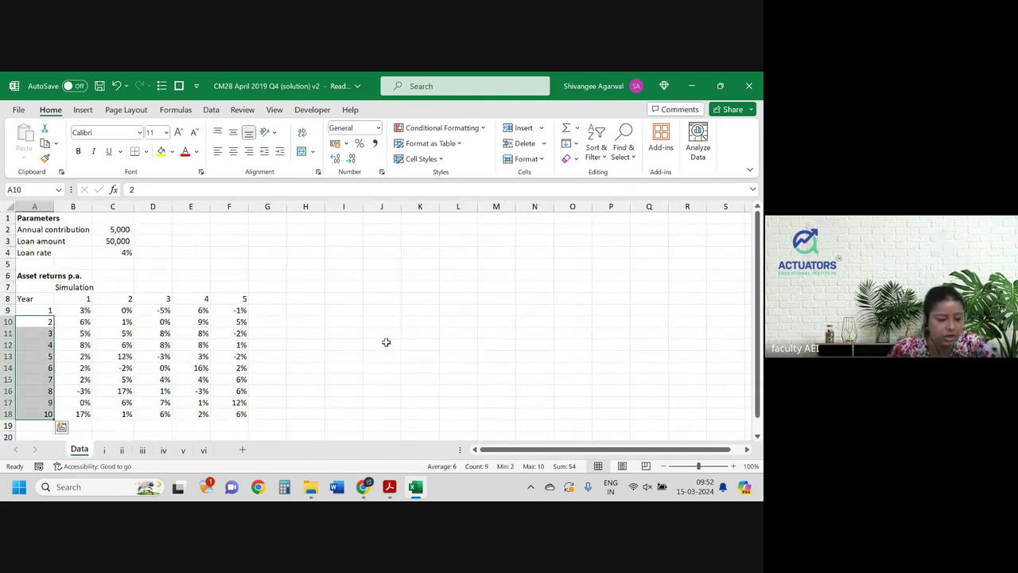
key("ctrl+Page_Down")
type("=")
key("ctrl+Page_Up")
left_click(116, 227)
key("Return")
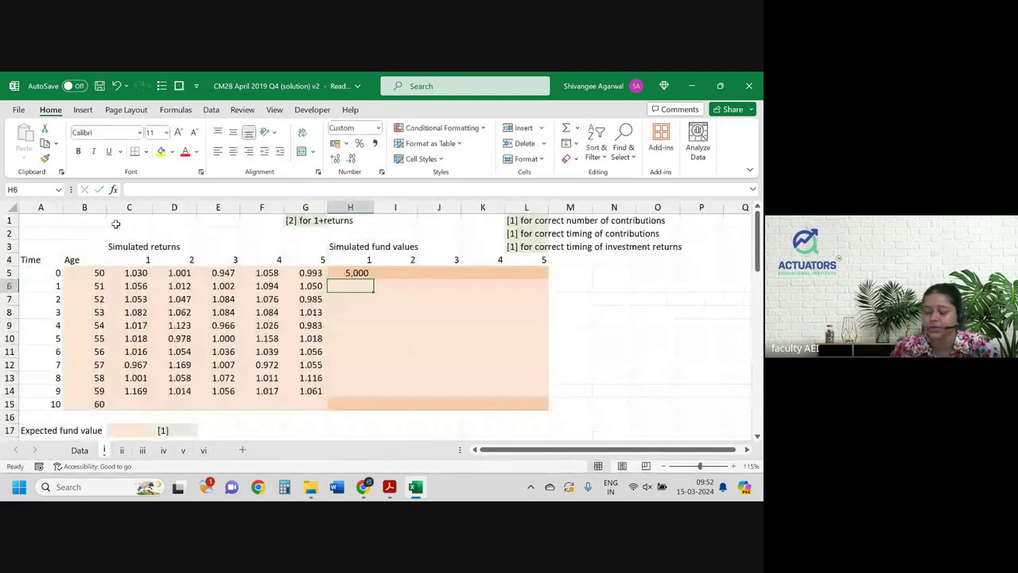
left_click(367, 275)
left_click_drag(370, 280, 546, 275)
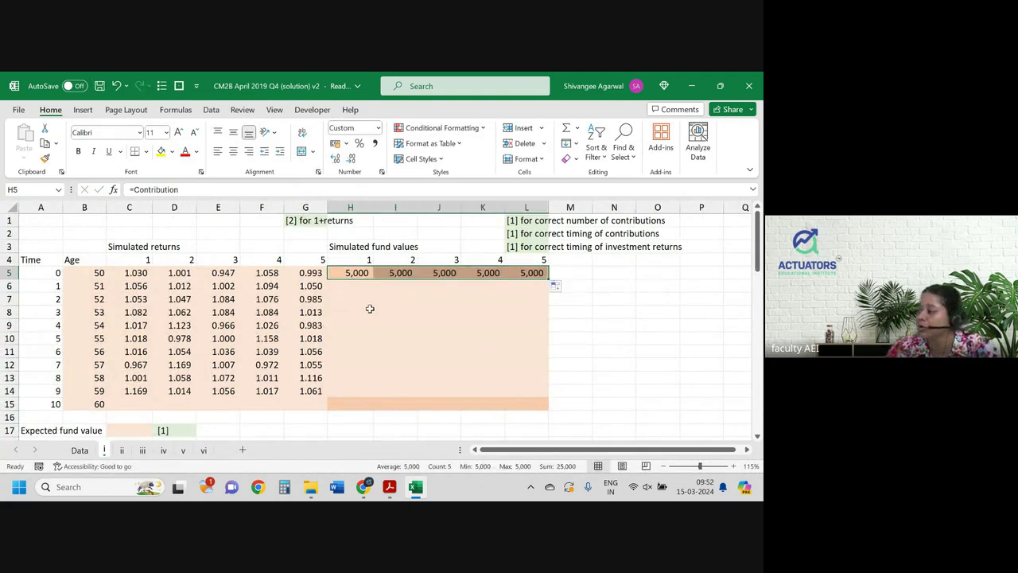
- Enter =H5*C5+Contribution in H6 as the time 1 fund value for simulation 1
left_click(354, 288)
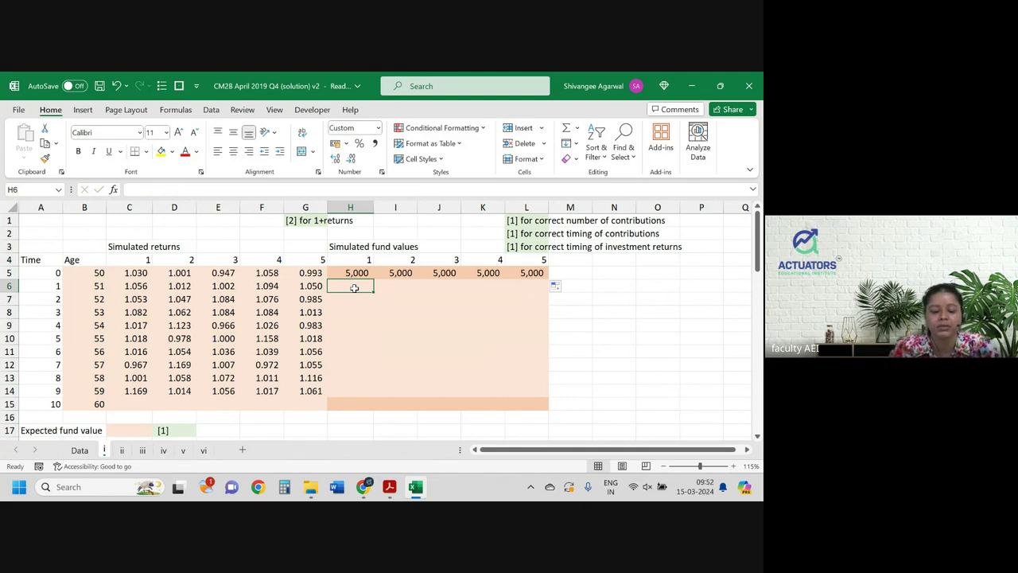
type("=")
key("Up")
type("*(1")
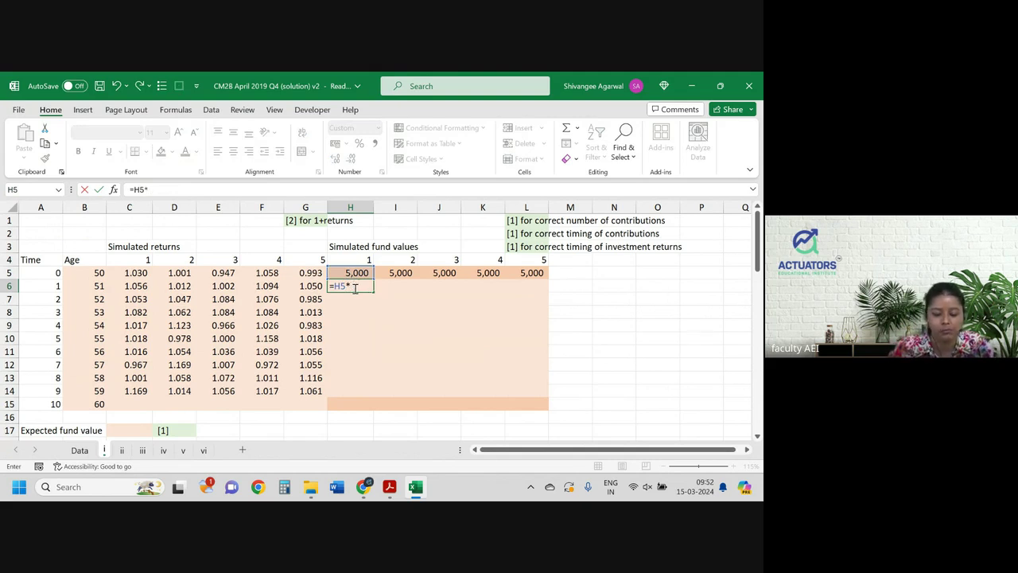
key("Left")
key("Left")
key("Left")
key("Left")
key("Up")
key("Left")
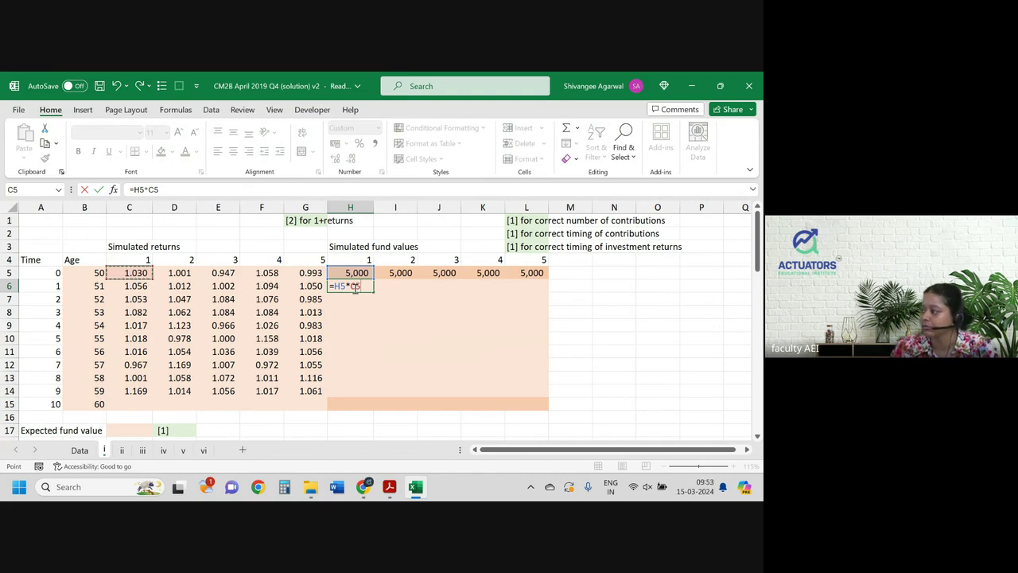
type("+")
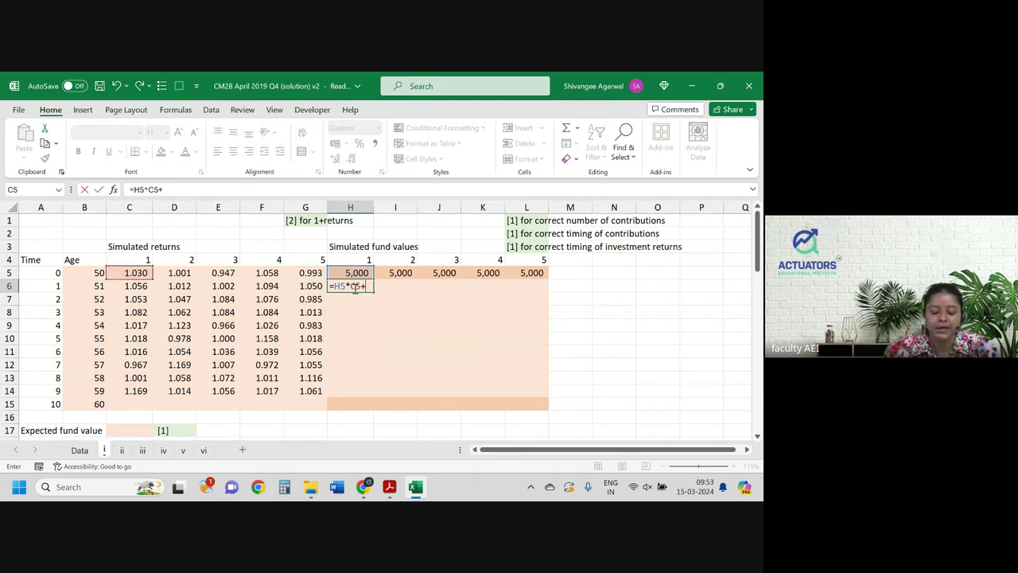
type("con")
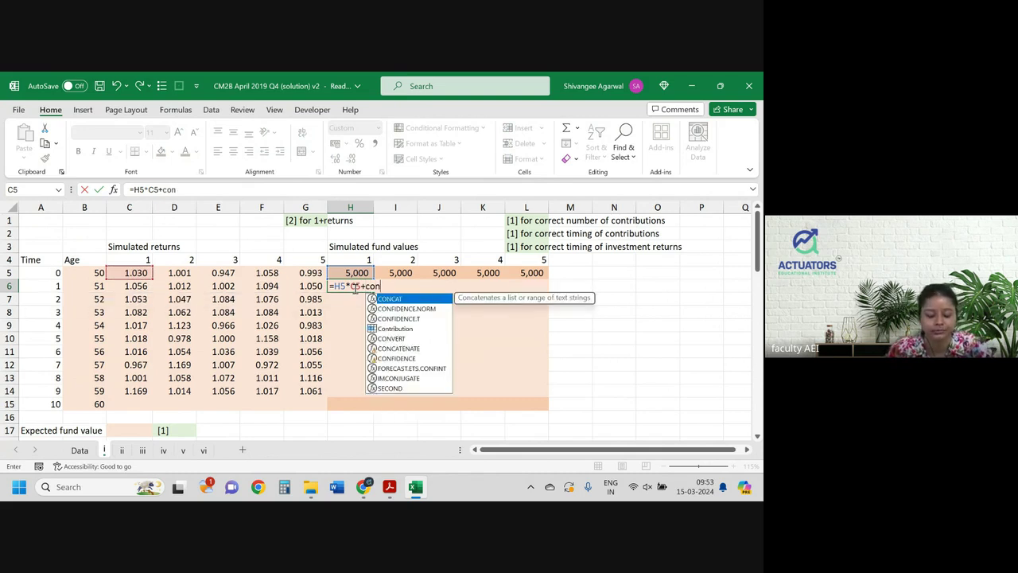
type("t")
key("Tab")
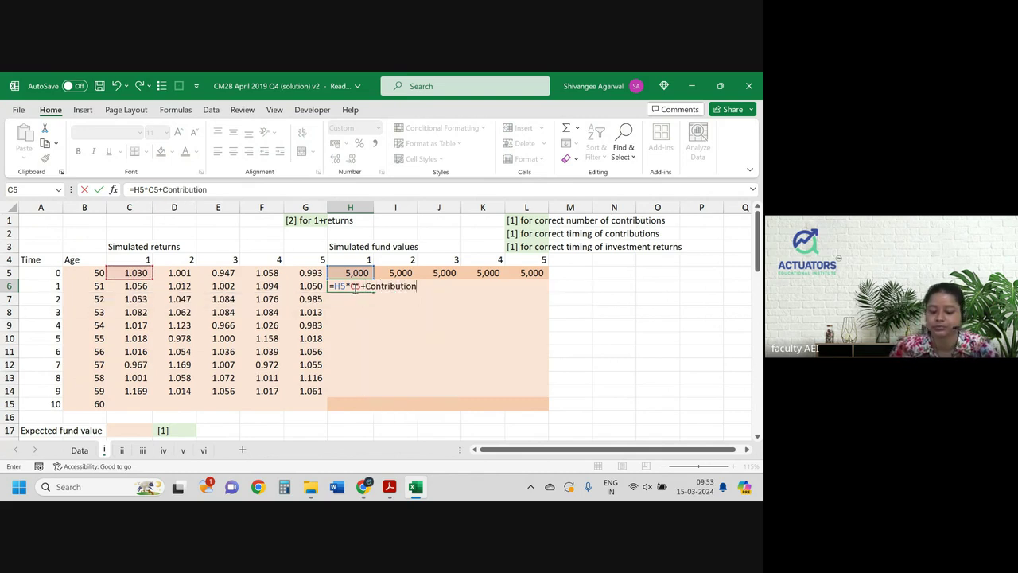
key("Return")
- Fill the fund value formula from H6 across all five simulations and down to time 9, through L14
left_click(355, 288)
left_click_drag(373, 292, 541, 290)
double_click(538, 288)
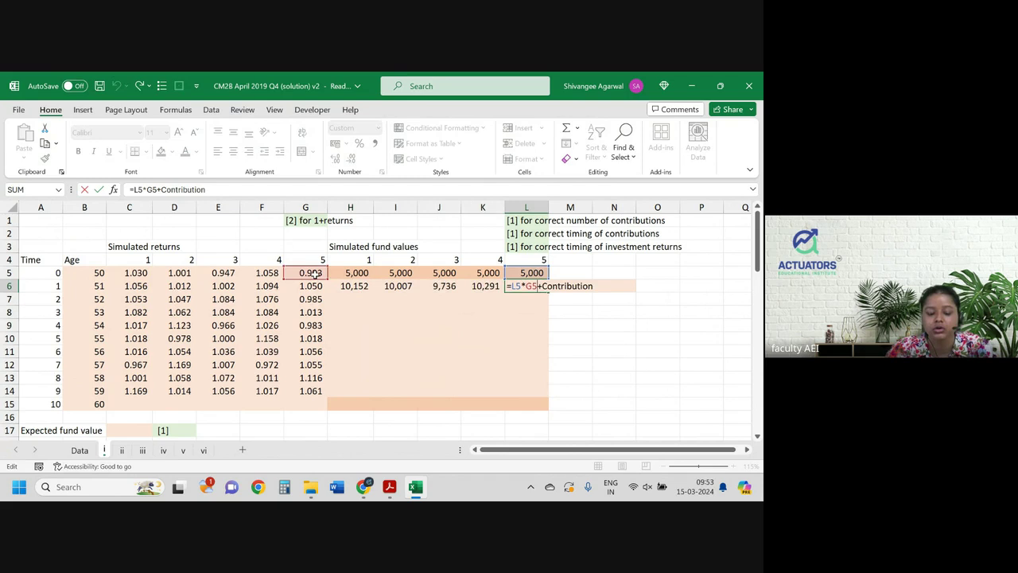
key("Return")
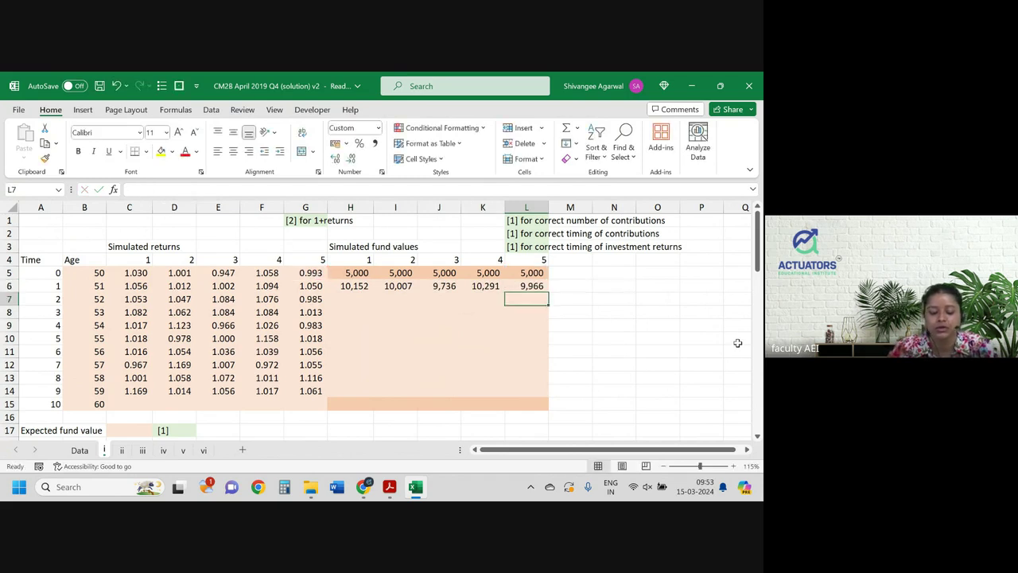
left_click_drag(336, 288, 549, 399)
left_click(569, 377)
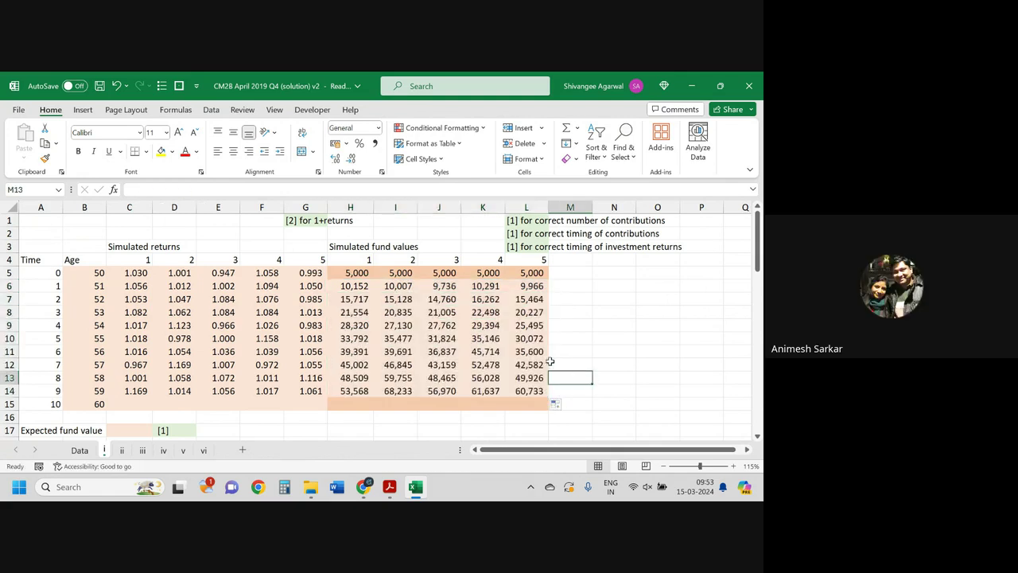
- Switch to the question PDF, reread the introduction of question 4 on the scheme's contributions, and return to the workbook
key("alt+Tab")
left_click(440, 299)
scroll(450, 305, "up", 3)
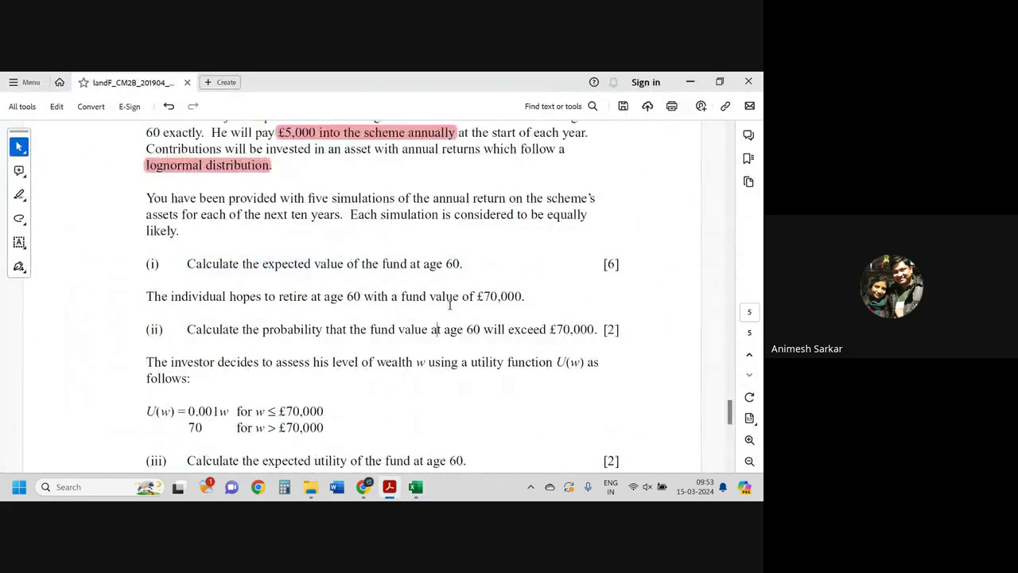
scroll(398, 284, "up", 2)
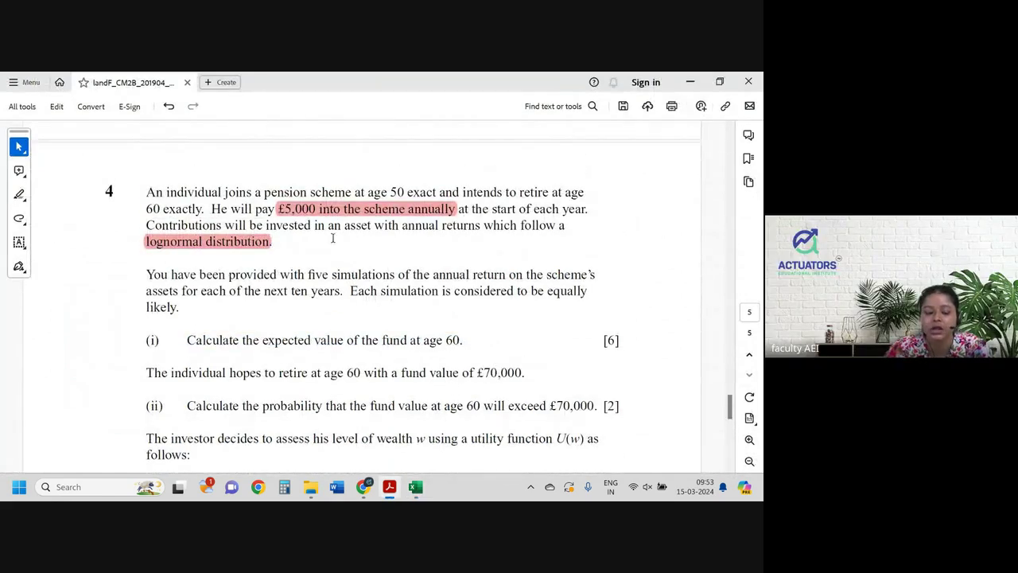
key("alt+Tab")
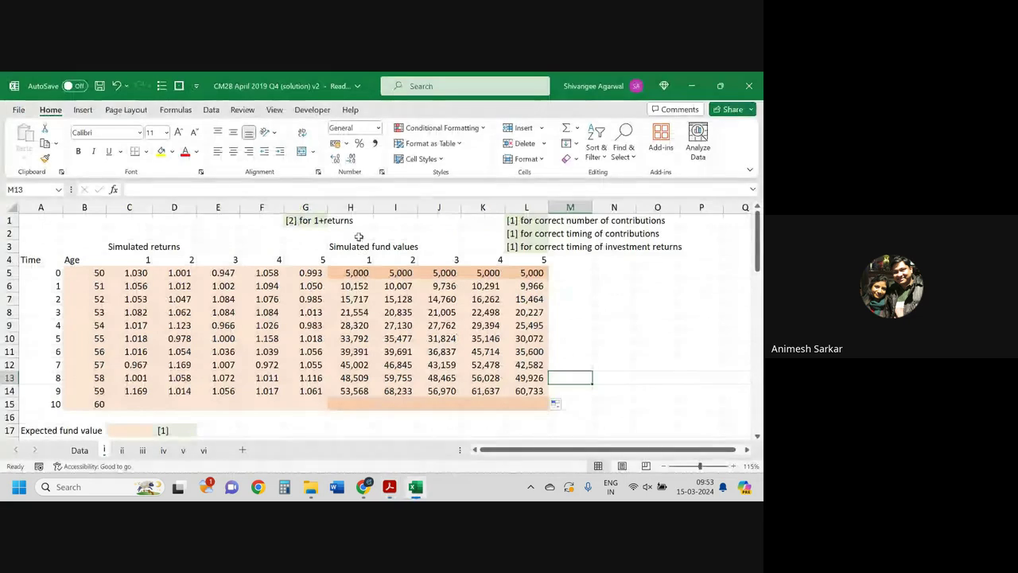
- Review the fund value formulas for simulation 1 at time 1 in H6 and at time 9 in H14
double_click(346, 288)
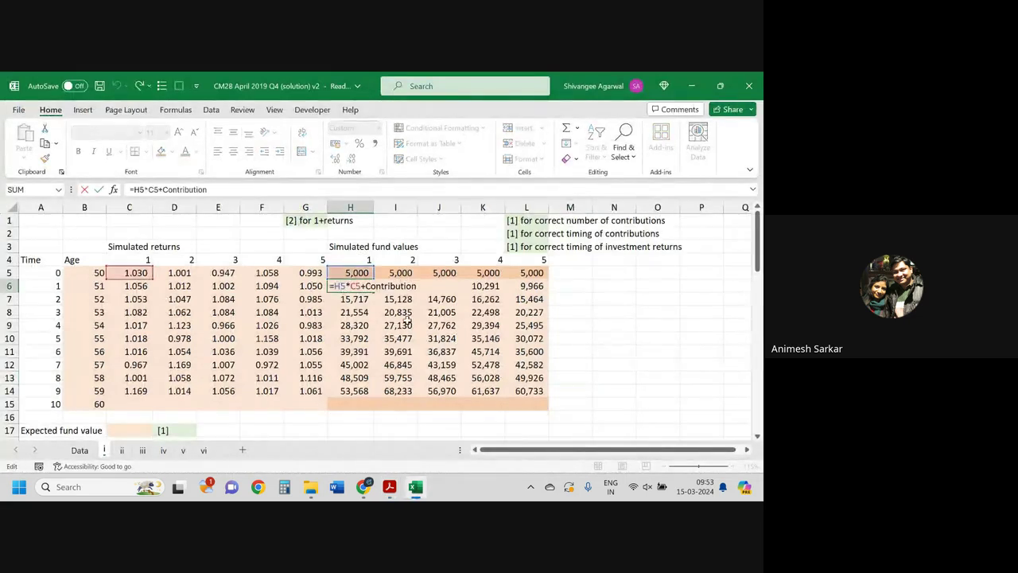
key("Return")
double_click(336, 283)
left_click_drag(157, 189, 132, 190)
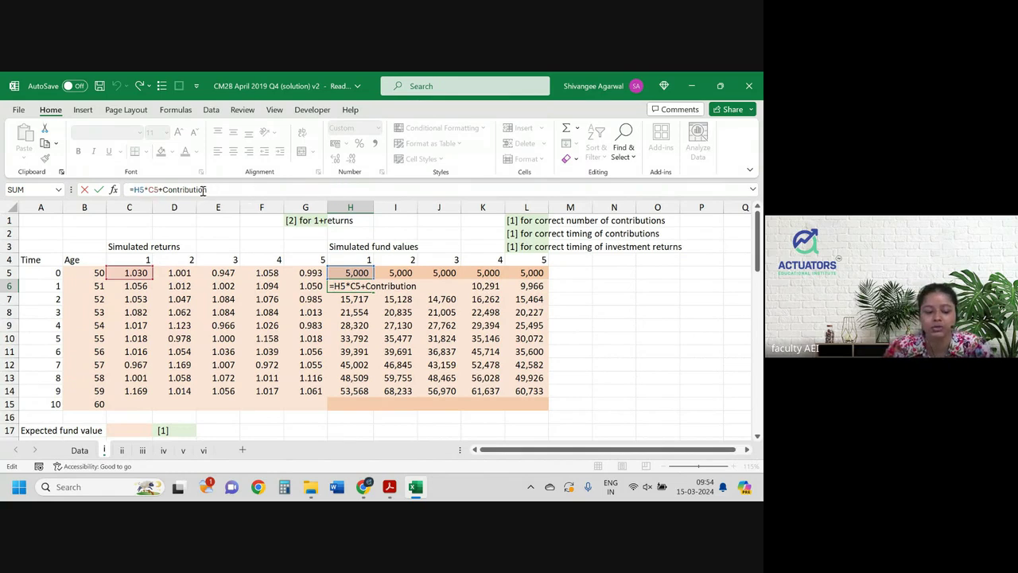
left_click_drag(208, 189, 163, 190)
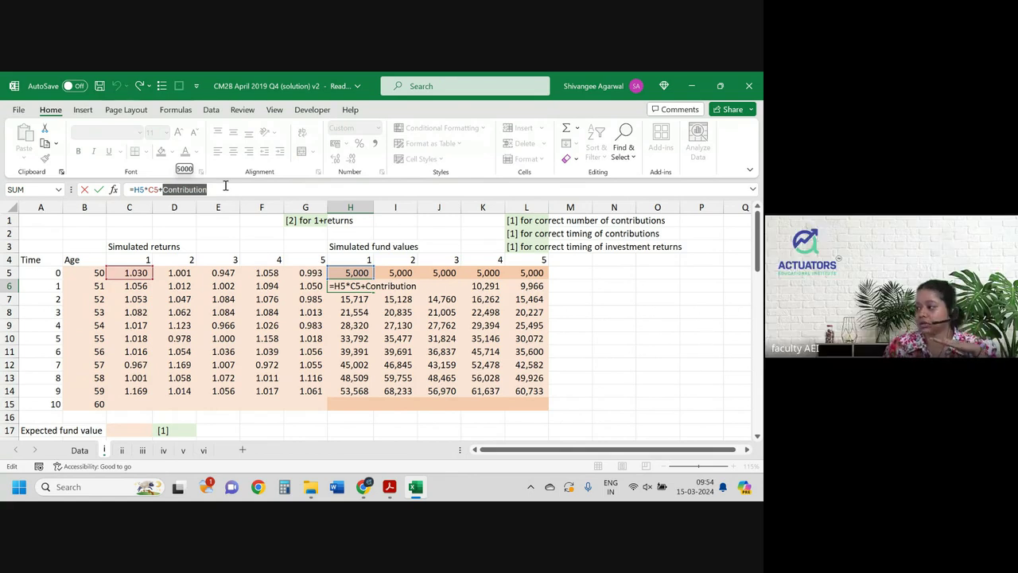
key("Return")
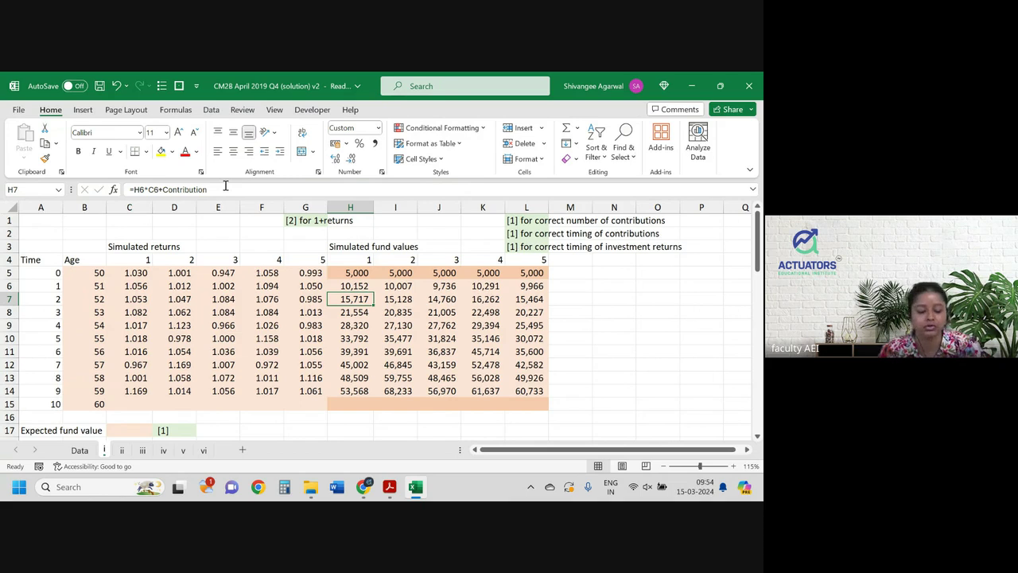
double_click(348, 393)
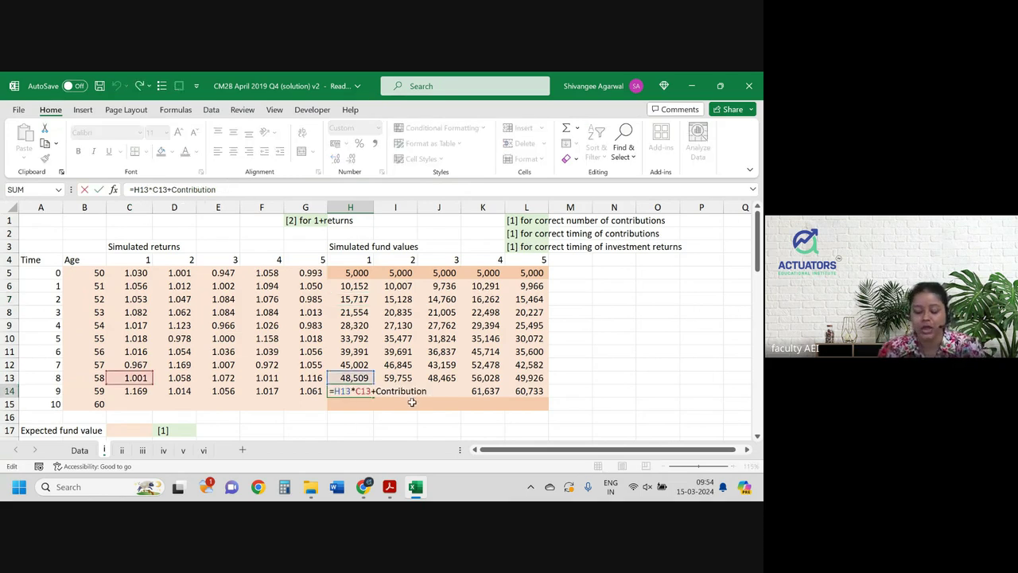
key("Return")
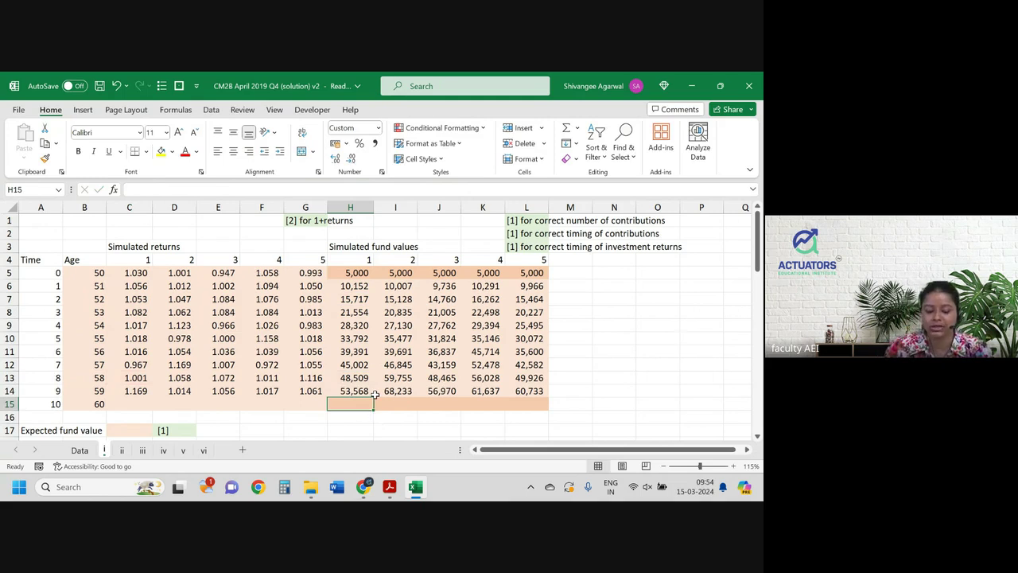
- Enter =H14*C14 in H15 as the age 60 fund value for simulation 1, without a further contribution
type("=")
left_click(372, 392)
type("*")
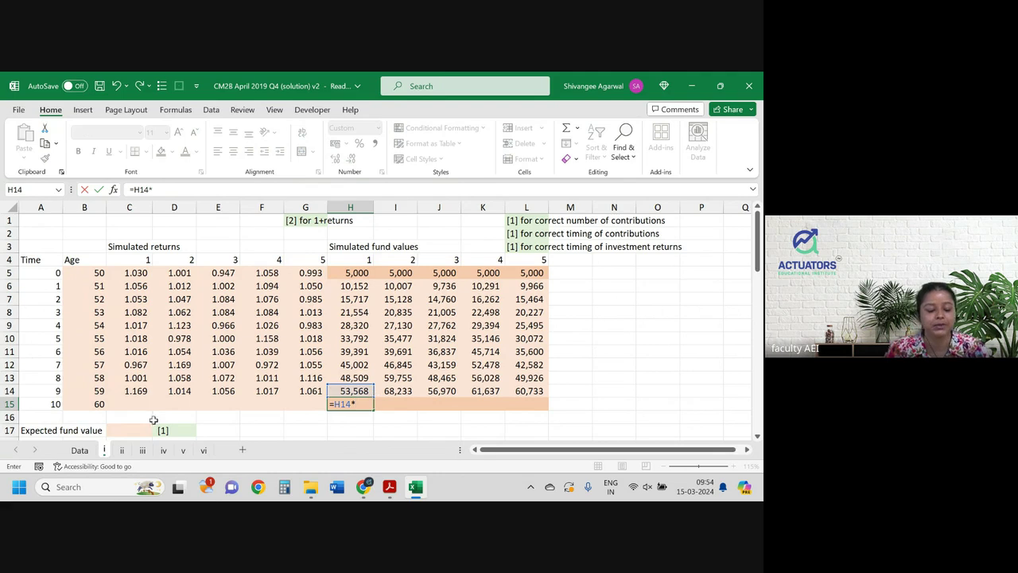
left_click(130, 388)
key("Return")
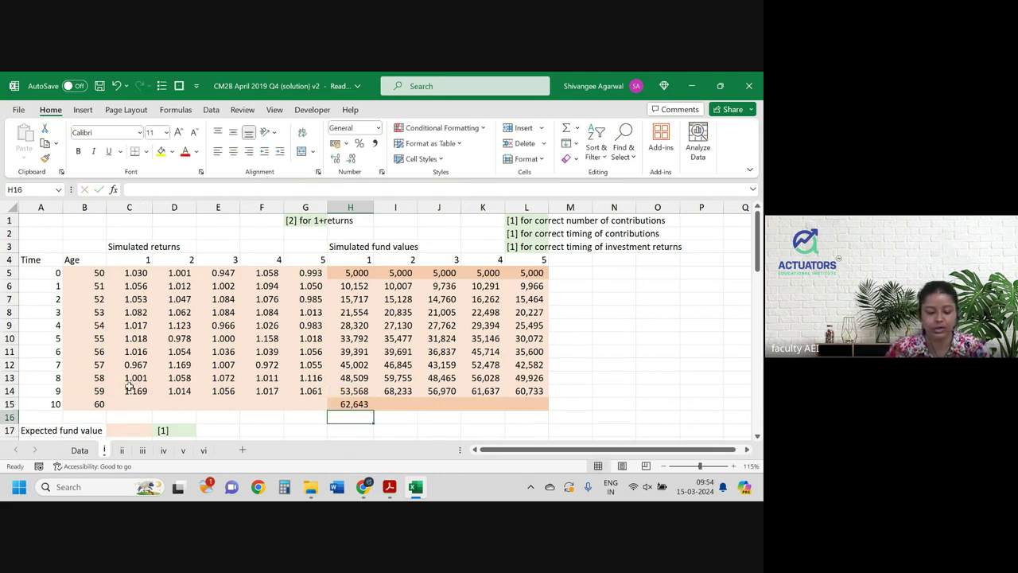
- Check the age 60 formula in H15 and fill it across the remaining simulations to L15
double_click(348, 403)
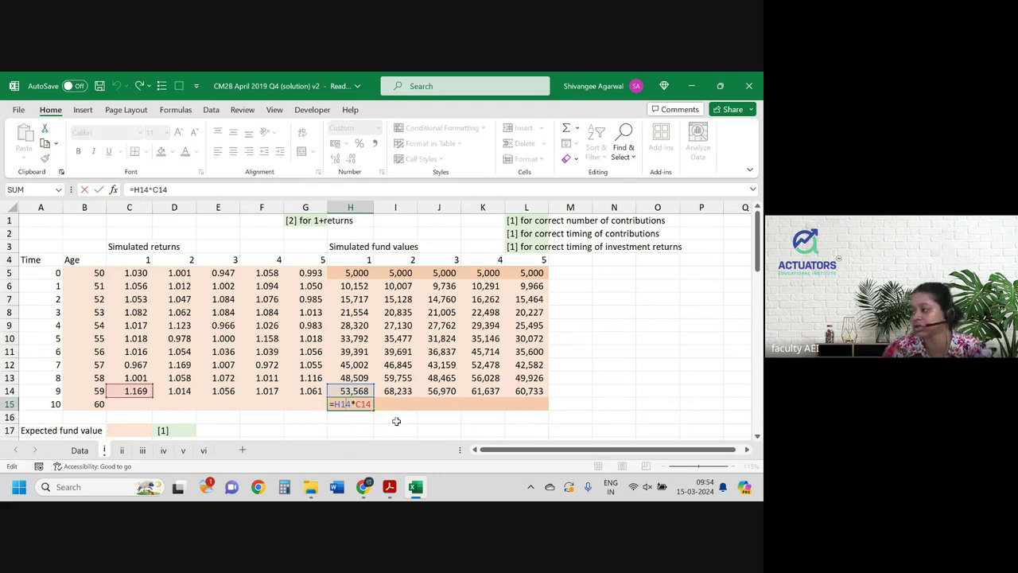
key("Escape")
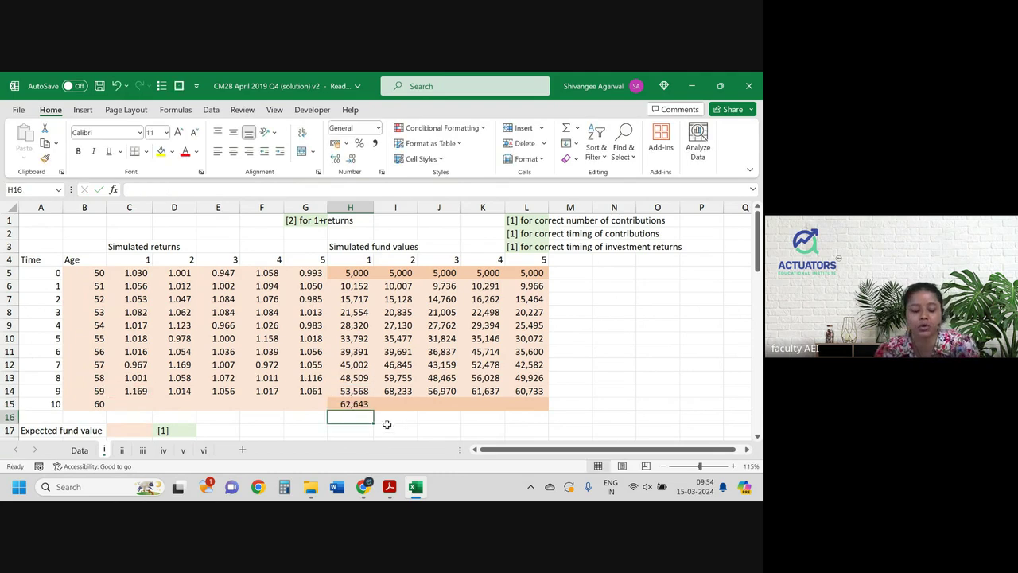
left_click_drag(371, 411, 541, 407)
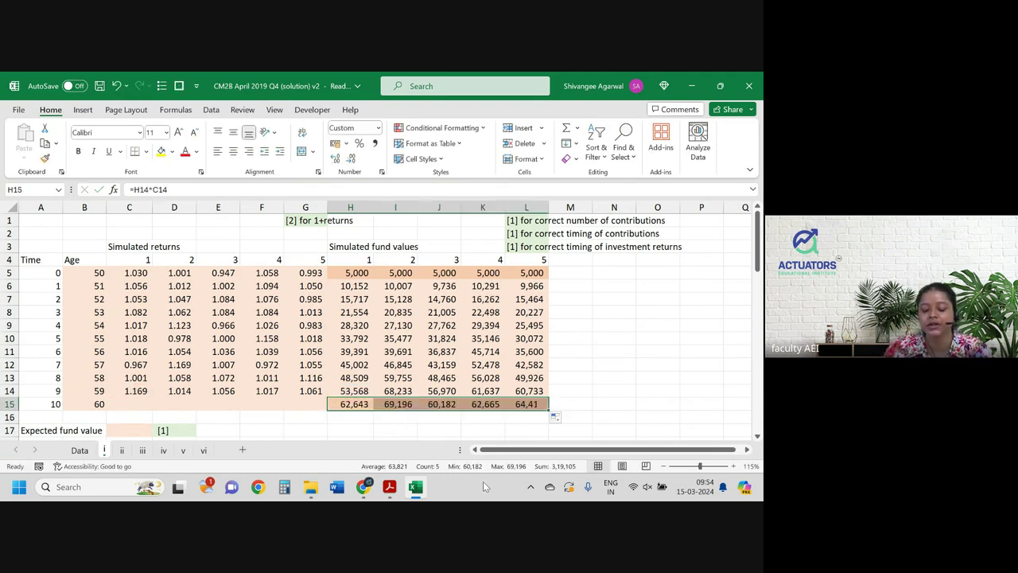
left_click(598, 390)
- Reread part (i) in the question PDF on the expected fund value and examine the simulated fund values in the workbook
key("alt+Tab")
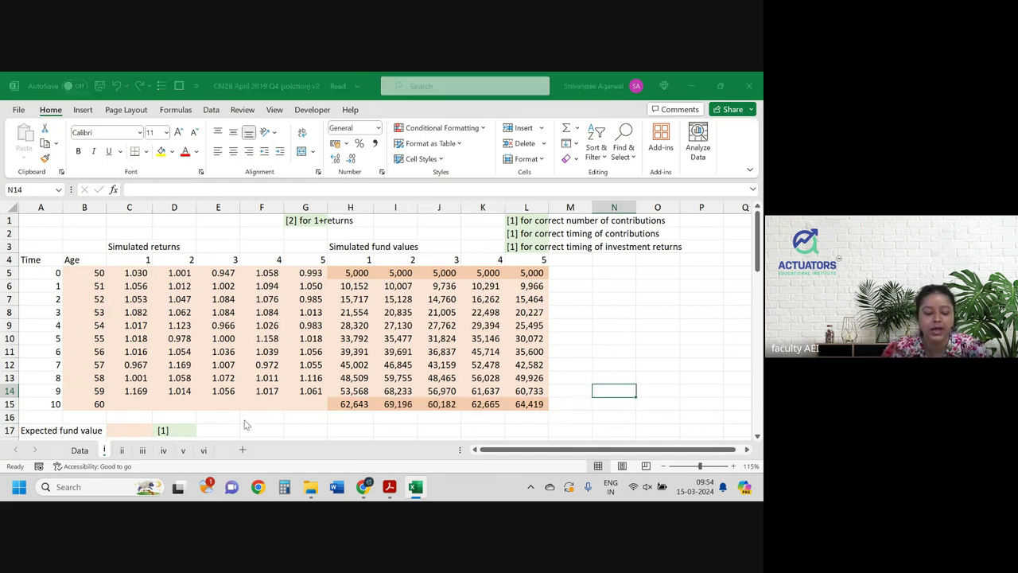
left_click_drag(244, 337, 529, 352)
key("alt+Tab")
left_click(131, 427)
scroll(359, 366, "down", 1)
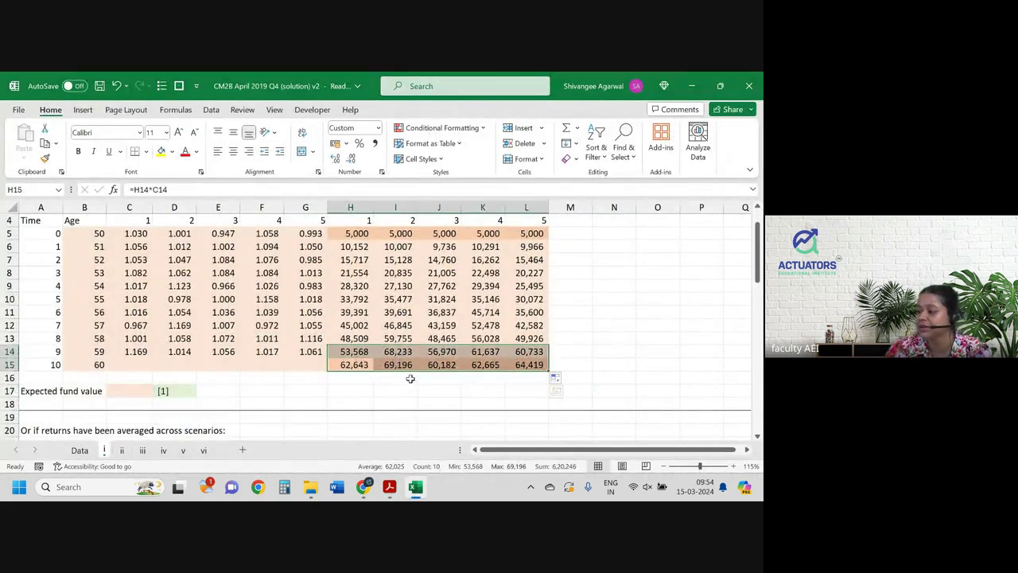
left_click(348, 314)
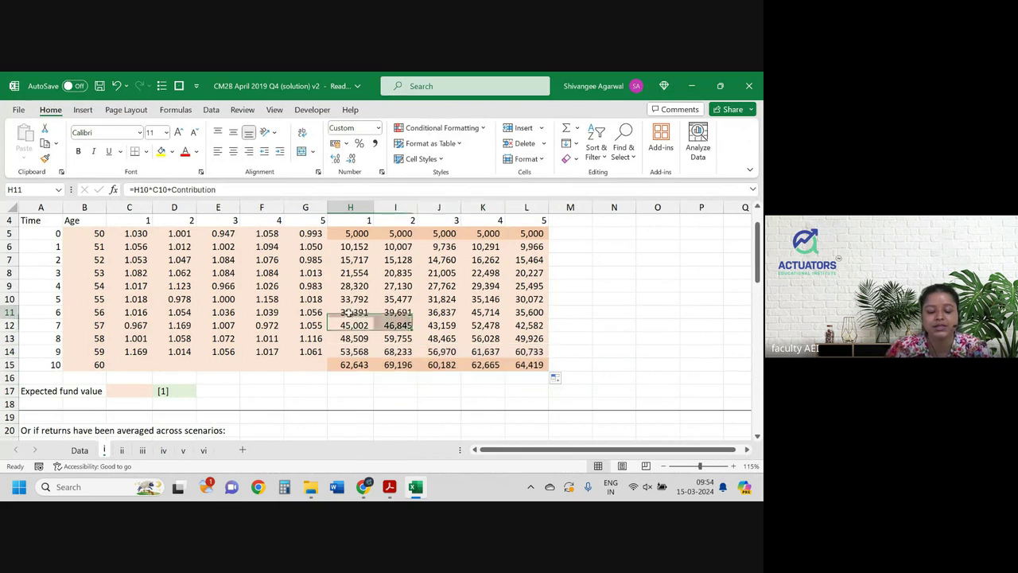
scroll(360, 257, "up", 1)
- Highlight "is considered to be equally likely" in the question PDF and return to the workbook
key("alt+Tab")
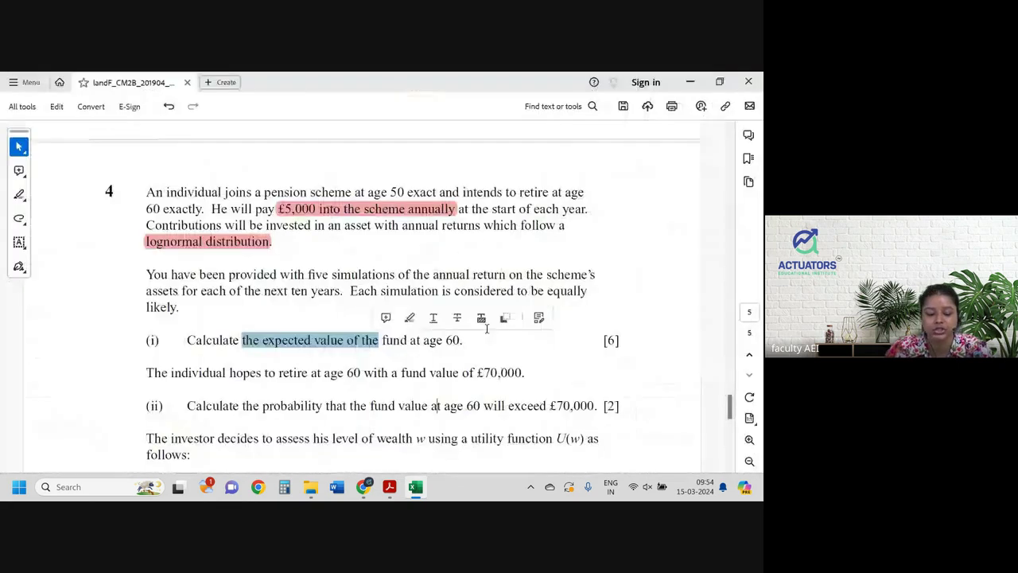
left_click_drag(381, 292, 596, 298)
left_click_drag(179, 309, 439, 291)
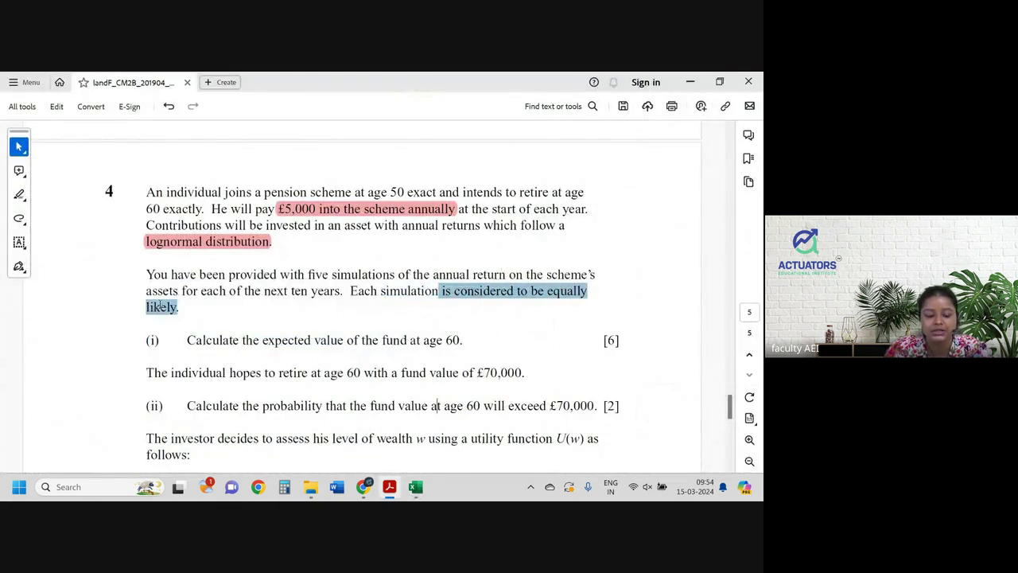
left_click(201, 292)
key("alt+Tab")
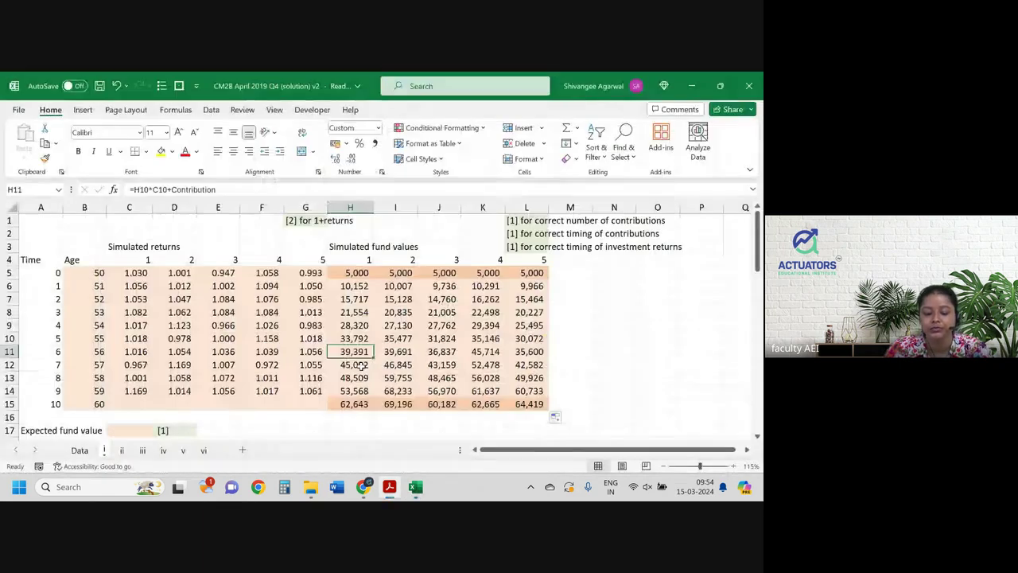
- Calculate the expected fund value in C17 with =AVERAGE(H15:L15)
left_click(139, 428)
type("=a")
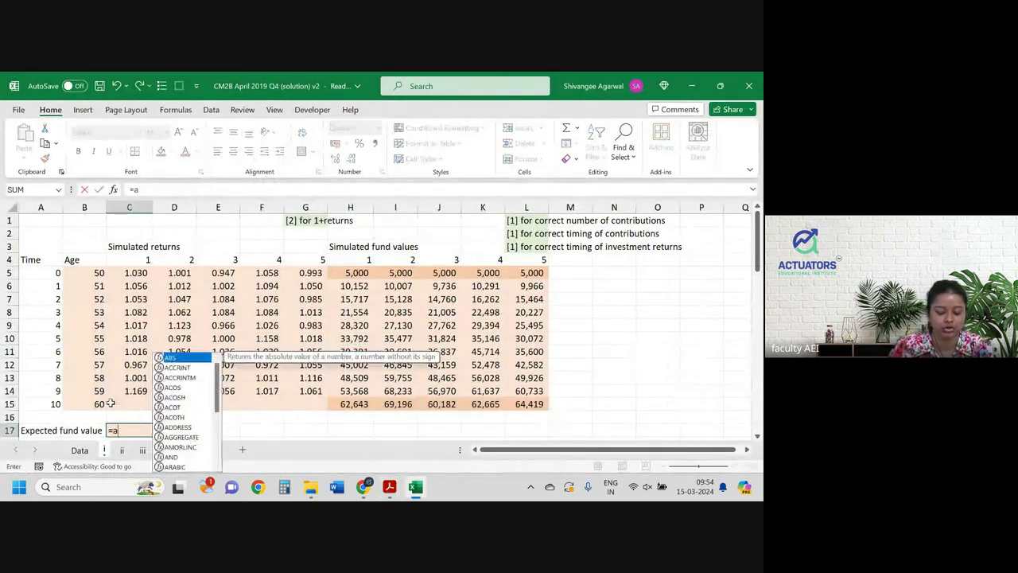
type("verage(")
key("Up")
key("Up")
key("ctrl+Right")
key("ctrl+shift+Right")
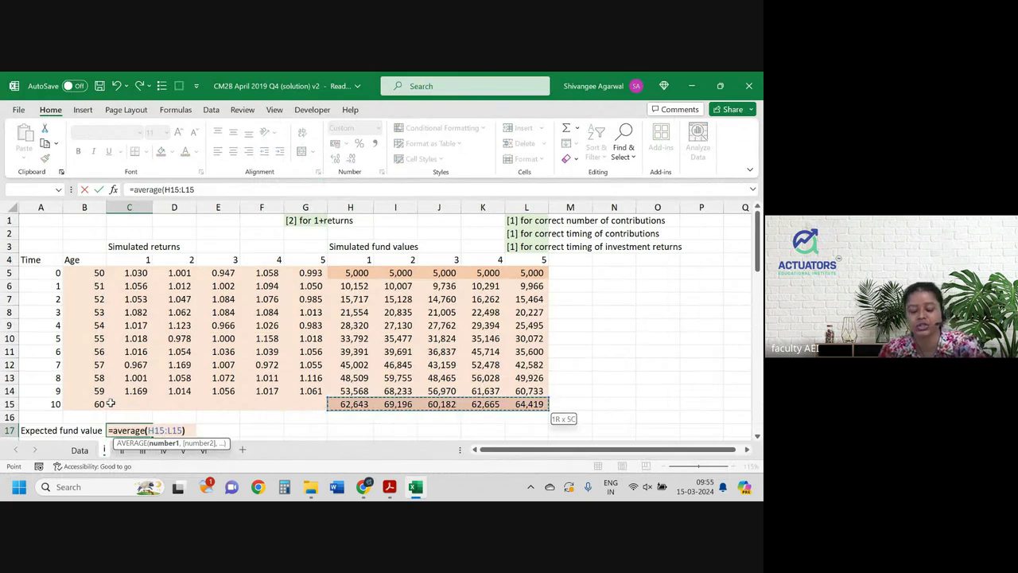
type(")")
key("ctrl+Return")
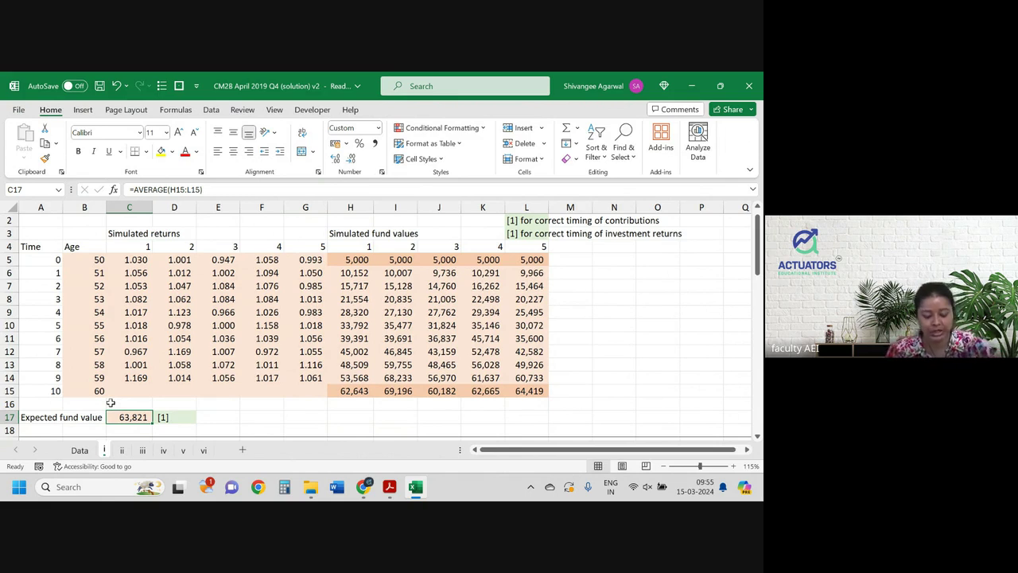
- Read part (ii) in the question PDF about the fund value at age 60 exceeding £70,000 and return to the workbook
key("alt+Tab")
scroll(278, 391, "down", 3)
scroll(278, 390, "down", 1)
scroll(277, 391, "up", 2)
left_click_drag(324, 279, 514, 284)
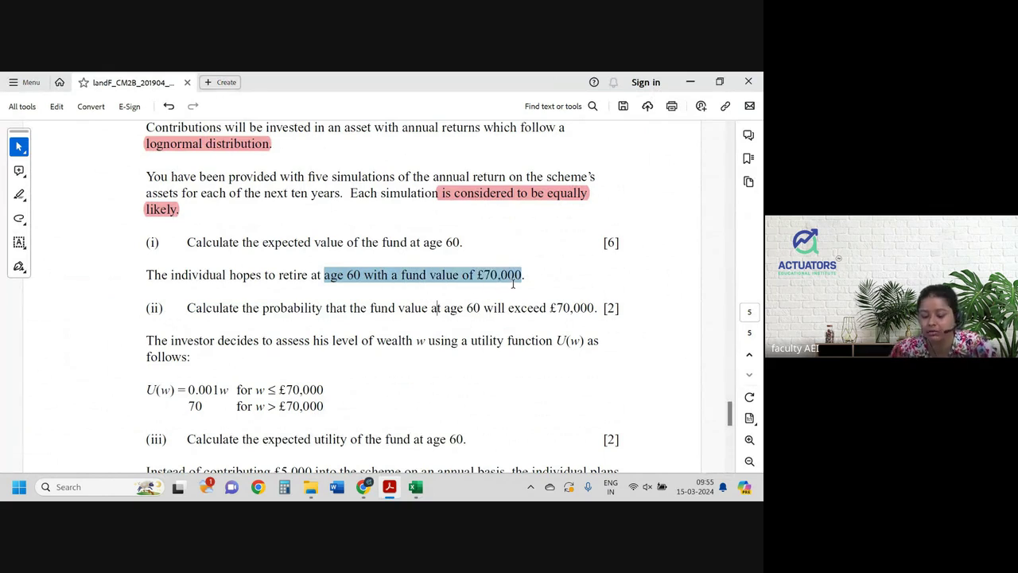
left_click_drag(260, 310, 546, 311)
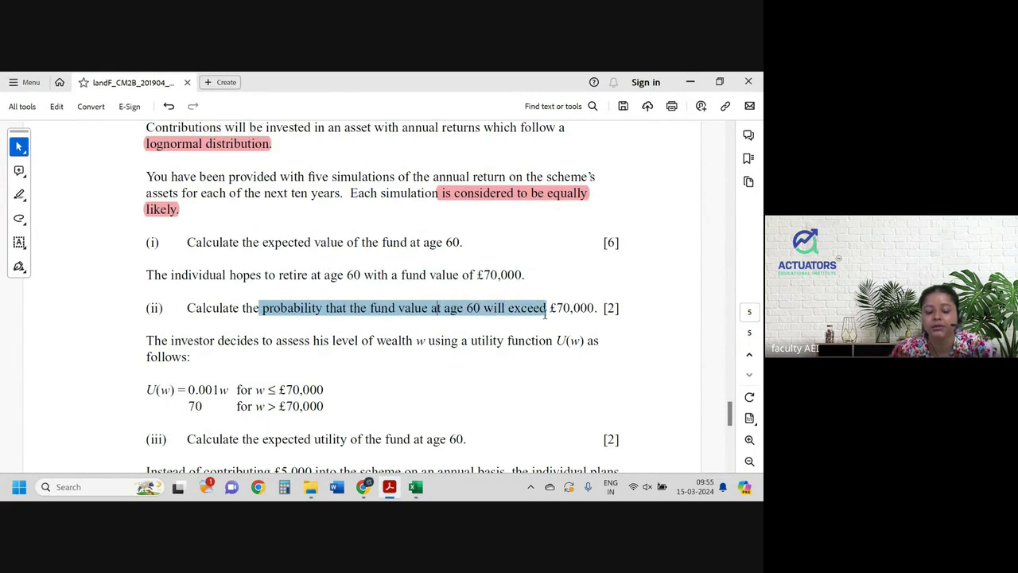
key("alt+Tab")
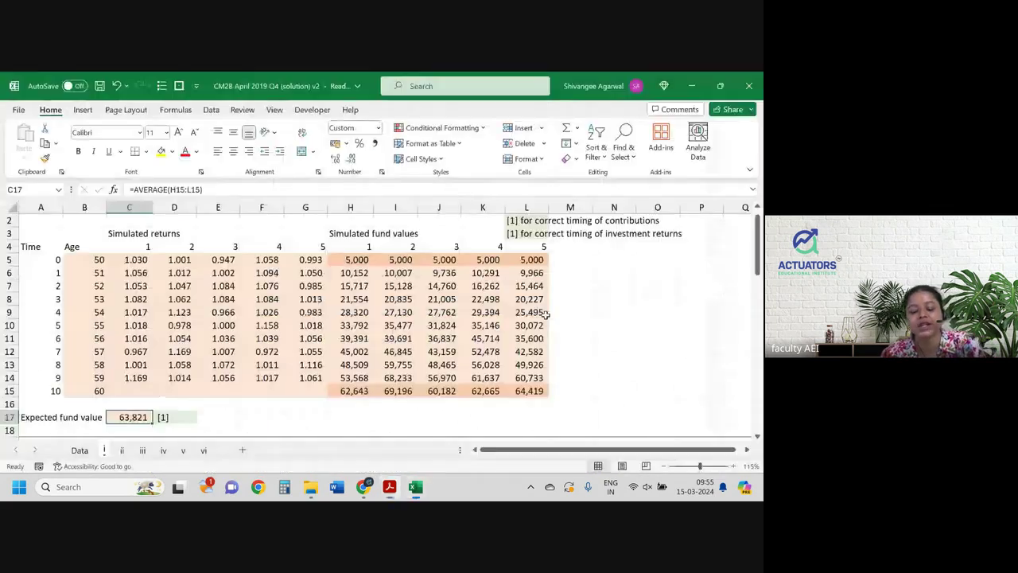
- Clear the alternative averaged-returns workings from row 18 downward on sheet i, keeping the expected fund value
left_click(371, 391)
scroll(302, 389, "down", 1)
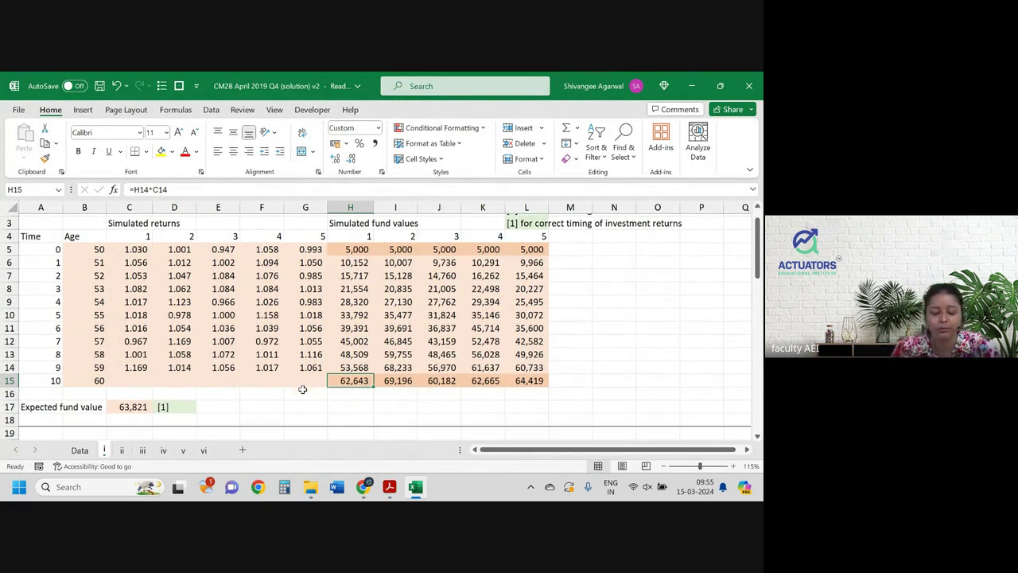
scroll(239, 390, "down", 1)
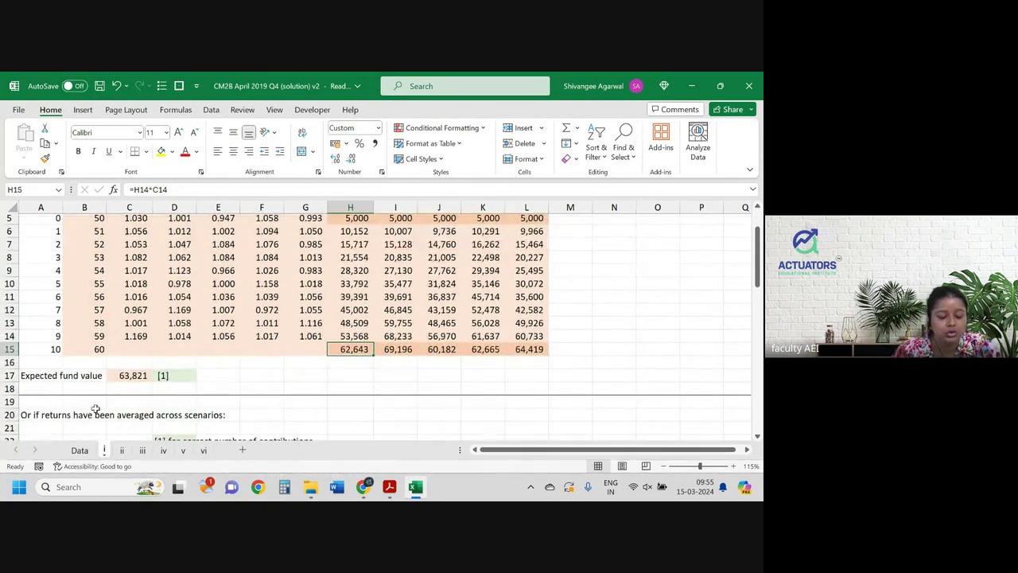
mouse_move(4, 383)
left_mouse_down()
mouse_move(6, 439)
mouse_move(4, 389)
left_mouse_up()
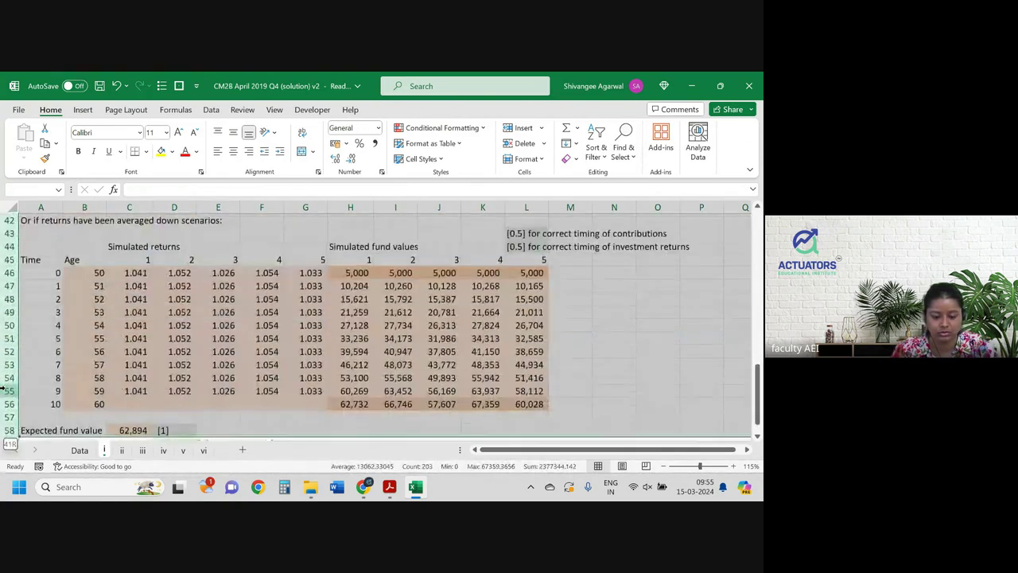
key("ctrl+shift+Down")
key("ctrl+BackSpace")
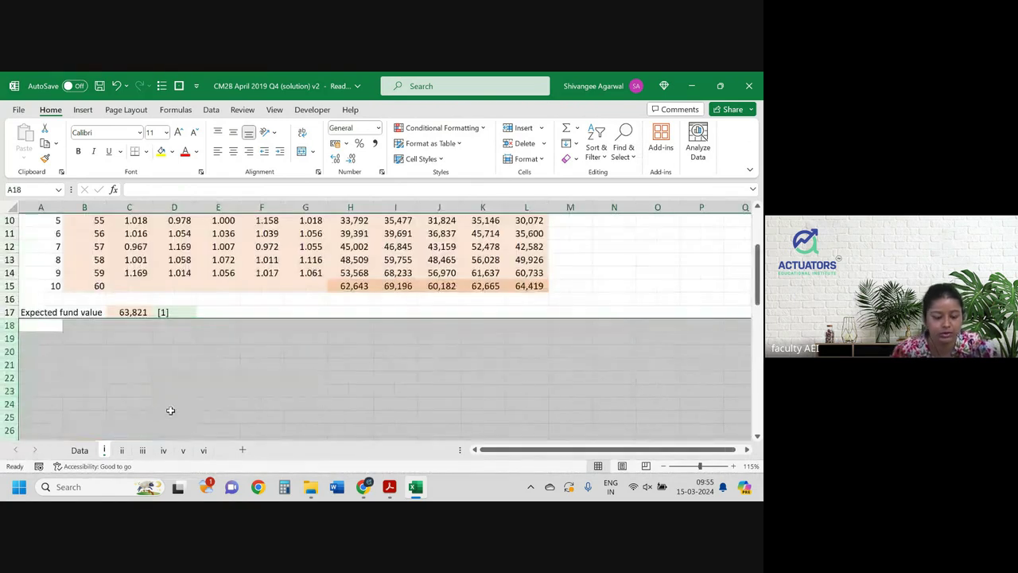
left_click(252, 391)
scroll(239, 338, "up", 1)
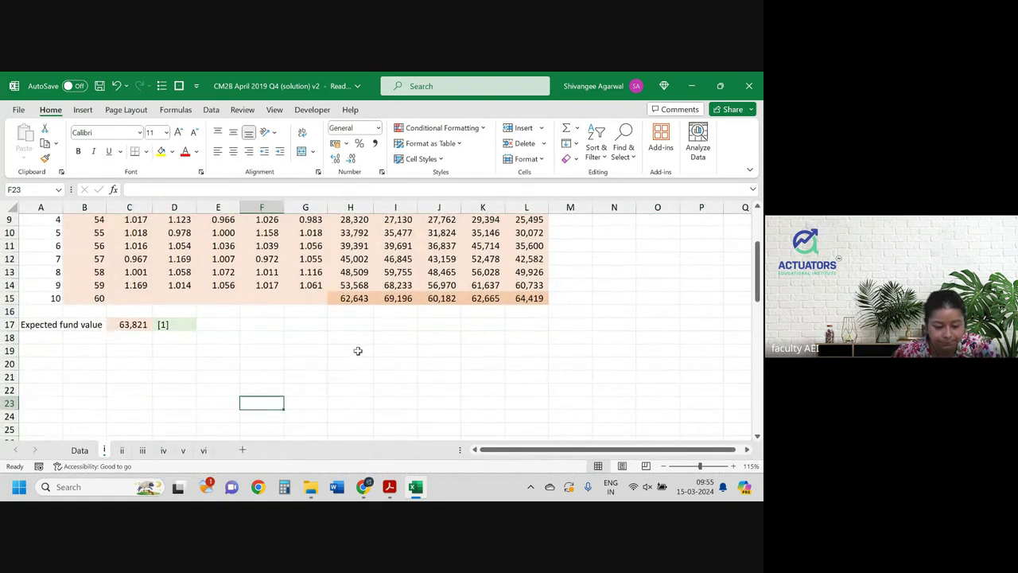
- Check the age-60 fund values in H15:L15 against part (ii) of the question PDF and return to the workbook
left_click(334, 335)
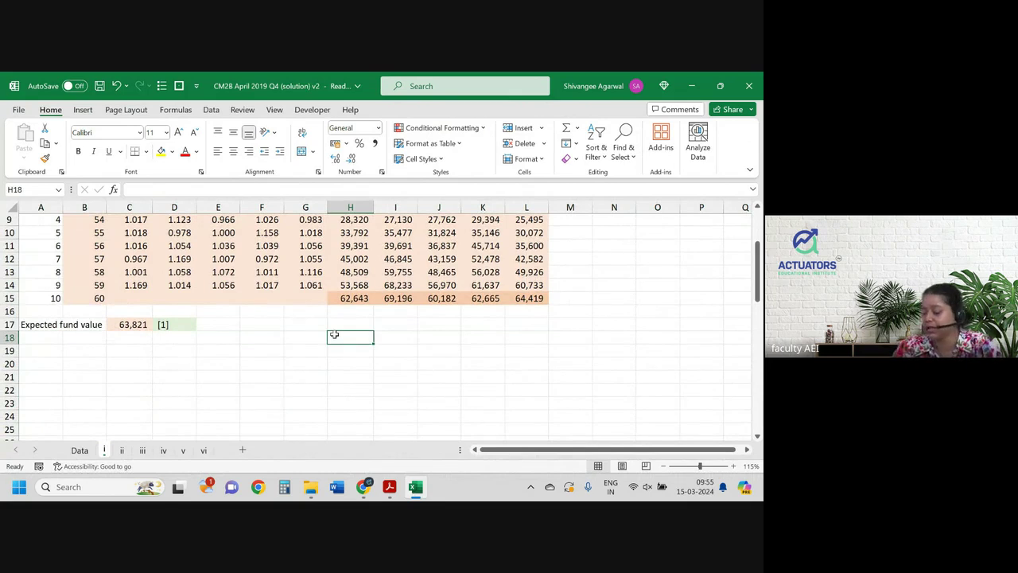
left_click_drag(354, 298, 524, 309)
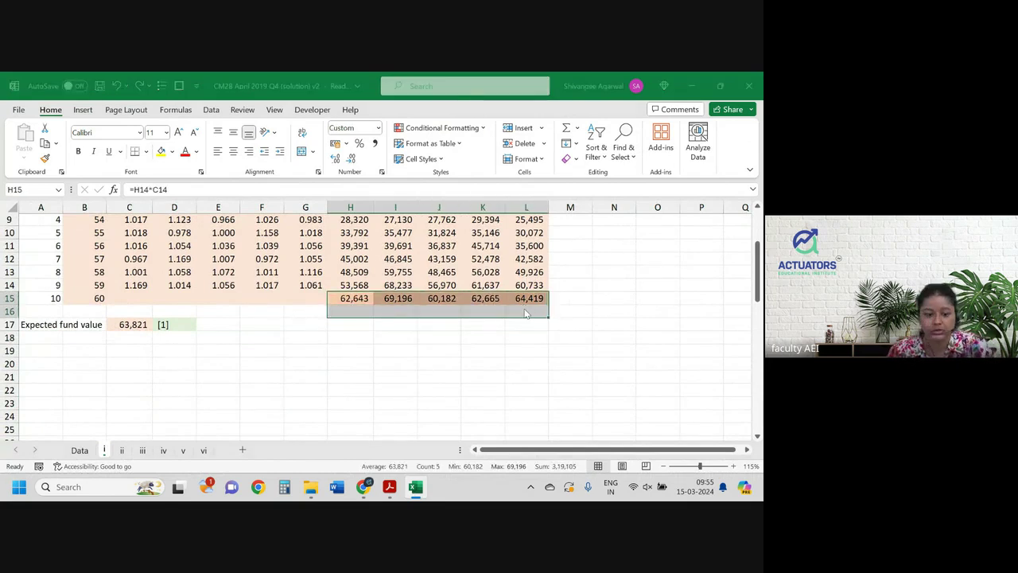
key("alt+Tab")
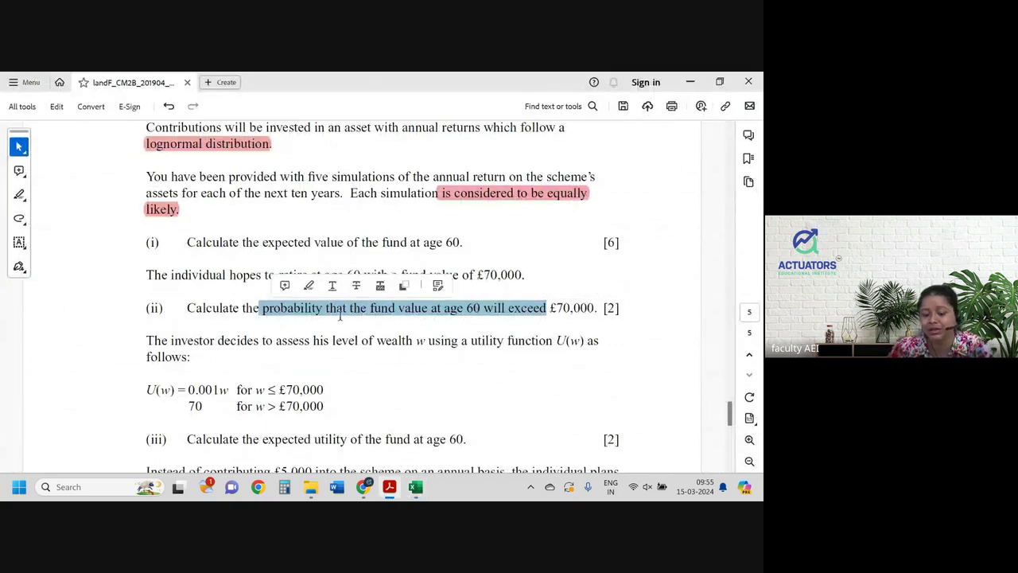
key("alt+Tab")
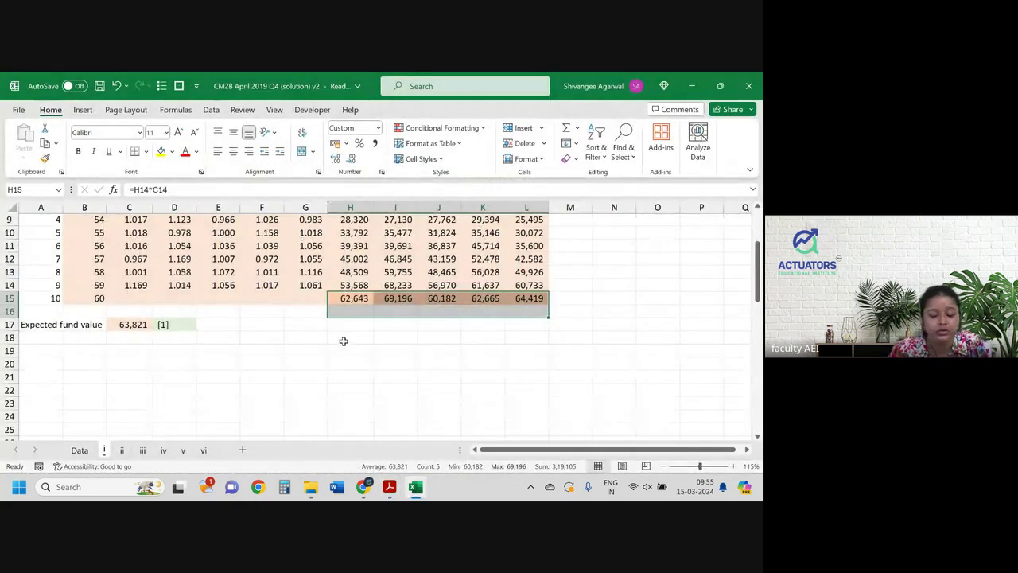
left_click(343, 339)
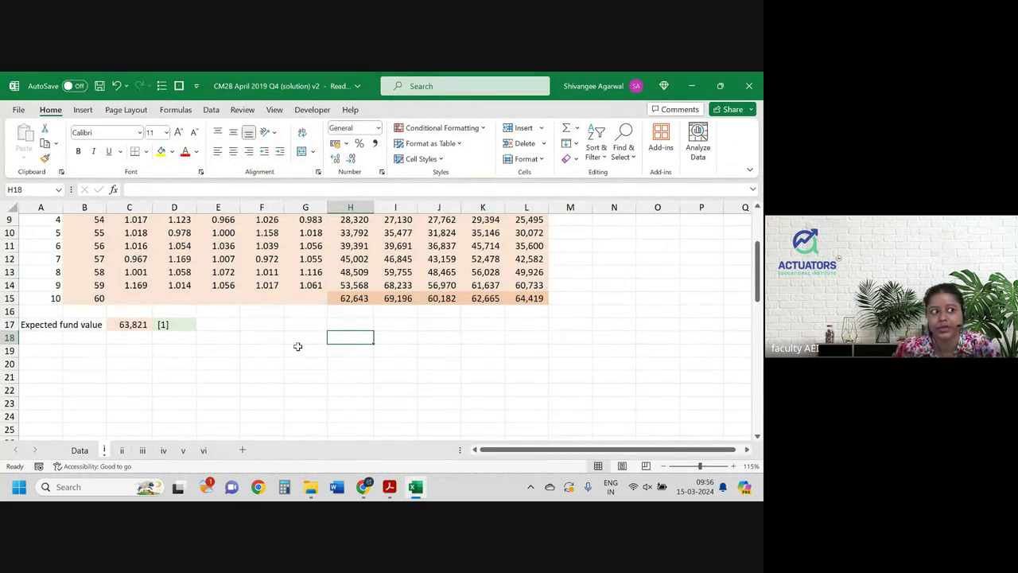
- Start a COUNTIF formula in C19 with the age-60 fund values H15:L15 as its range
key("Left")
key("Left")
key("Left")
key("Left")
key("Left")
key("Down")
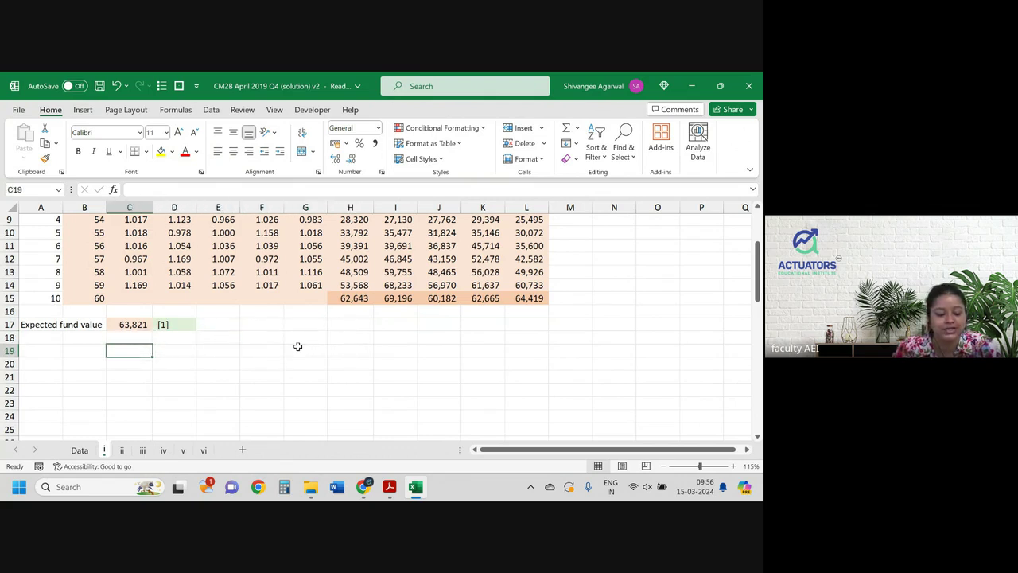
type("=count")
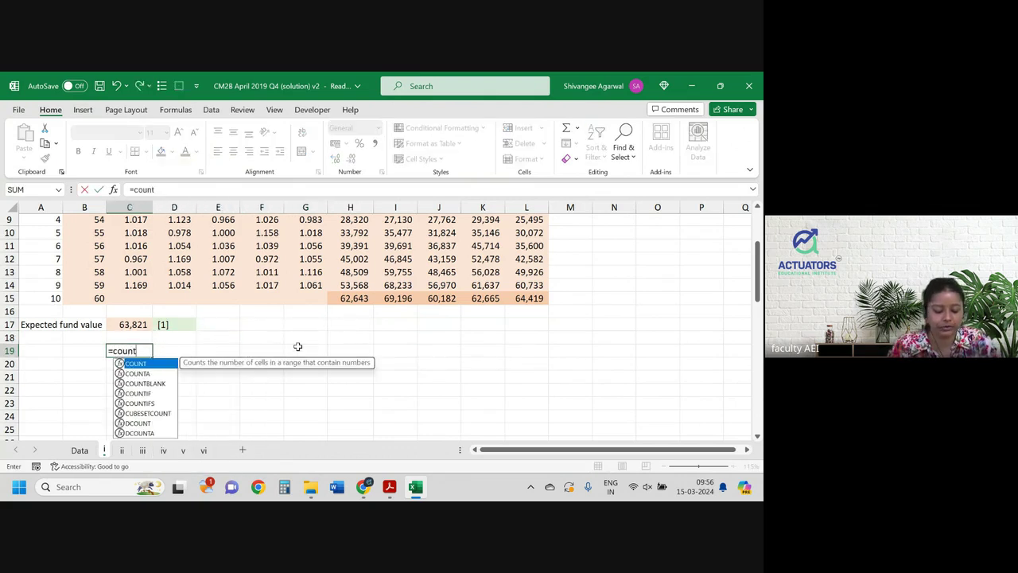
key("Down")
key("Down")
key("Down")
key("Tab")
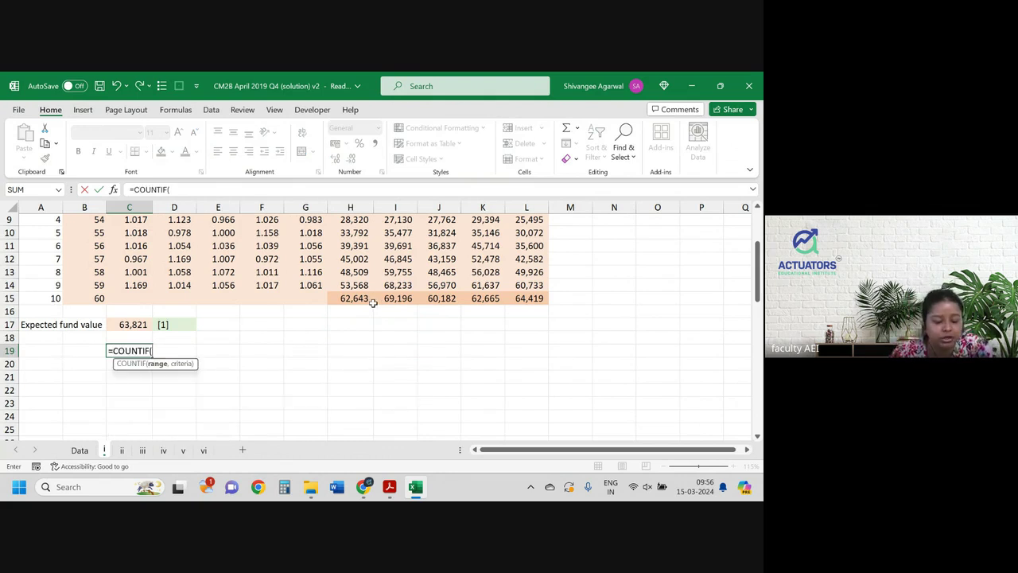
left_click_drag(354, 299, 543, 300)
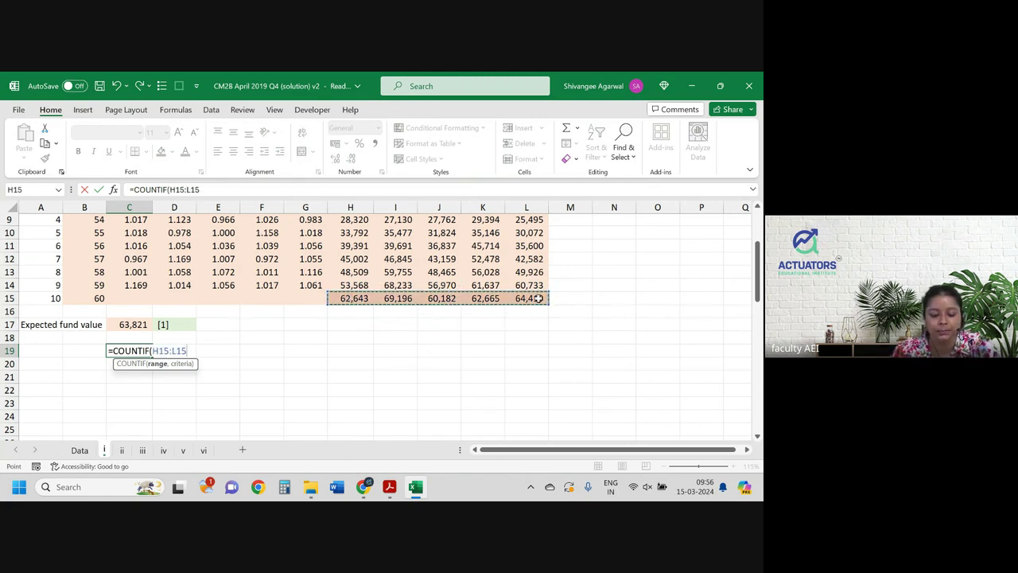
- Complete the COUNTIF with the criterion ">="&70000
type(",\"")
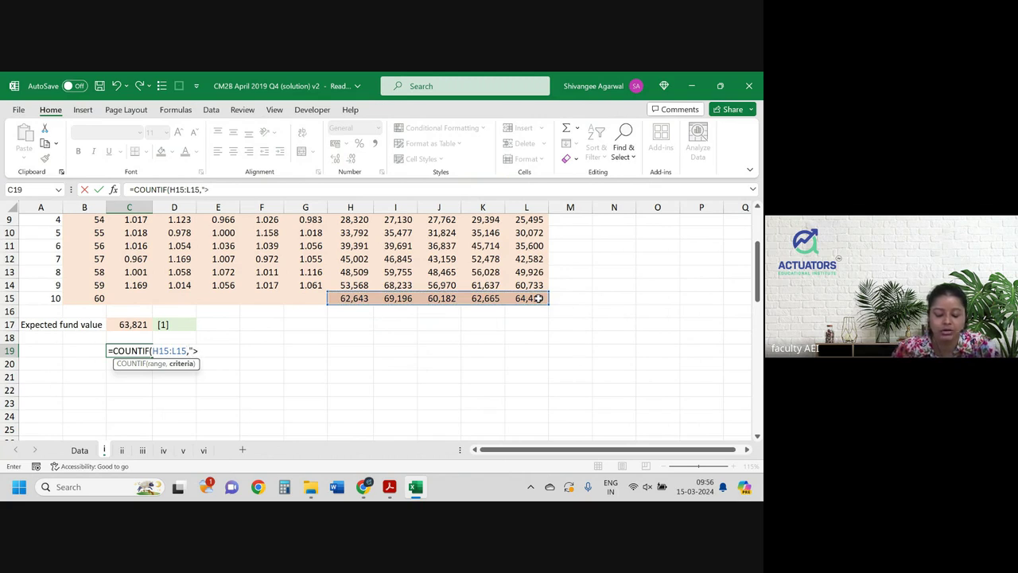
type(">=\"")
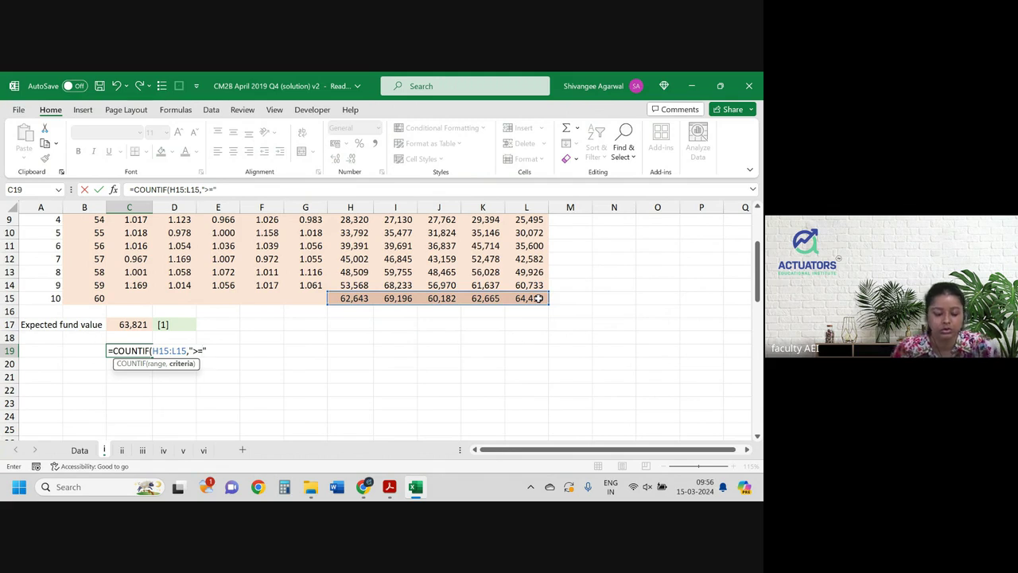
type("&")
key("ctrl+Page_Up")
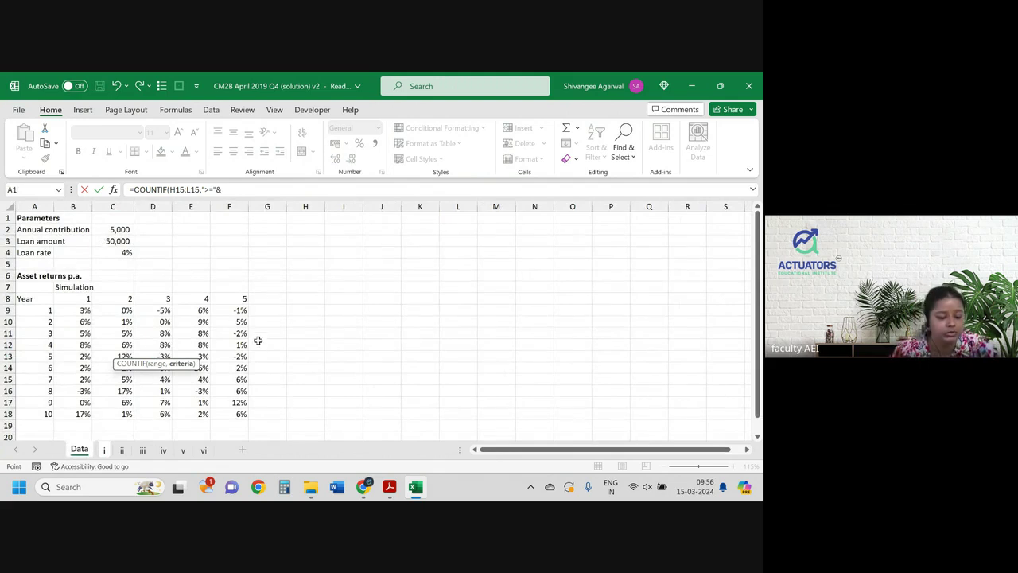
left_click(108, 452)
type("i")
key("BackSpace")
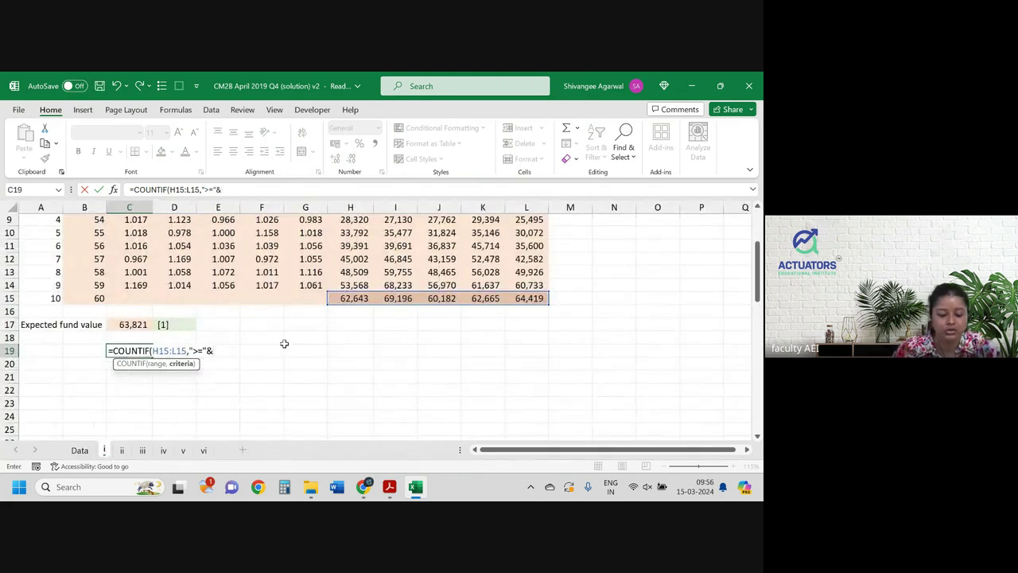
type("7000")
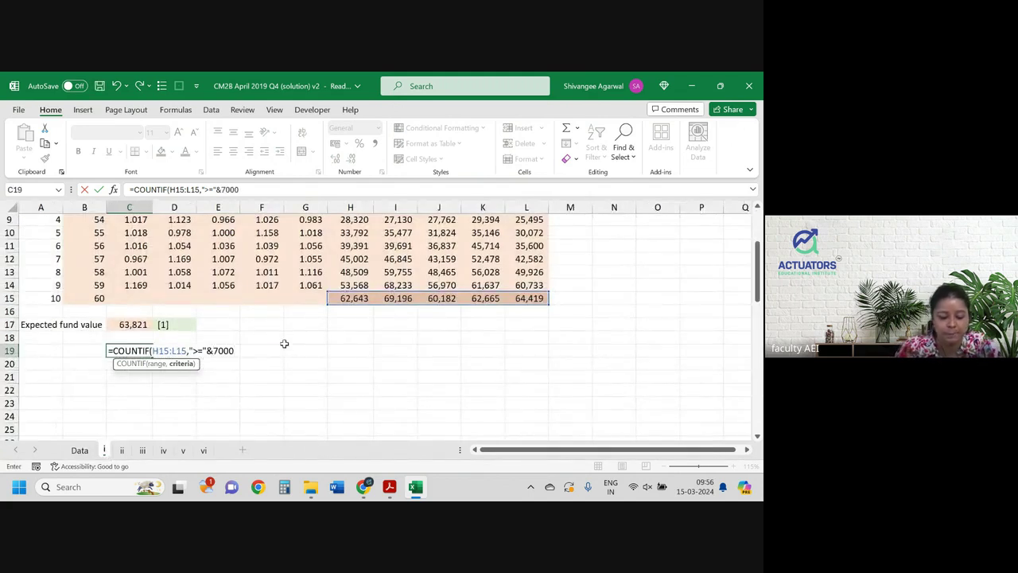
type("0")
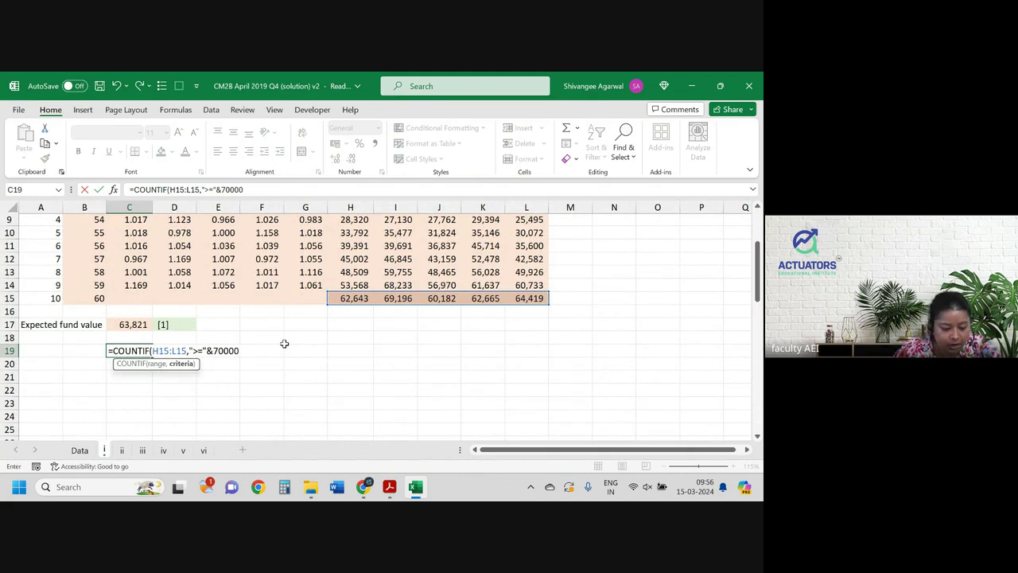
type(")")
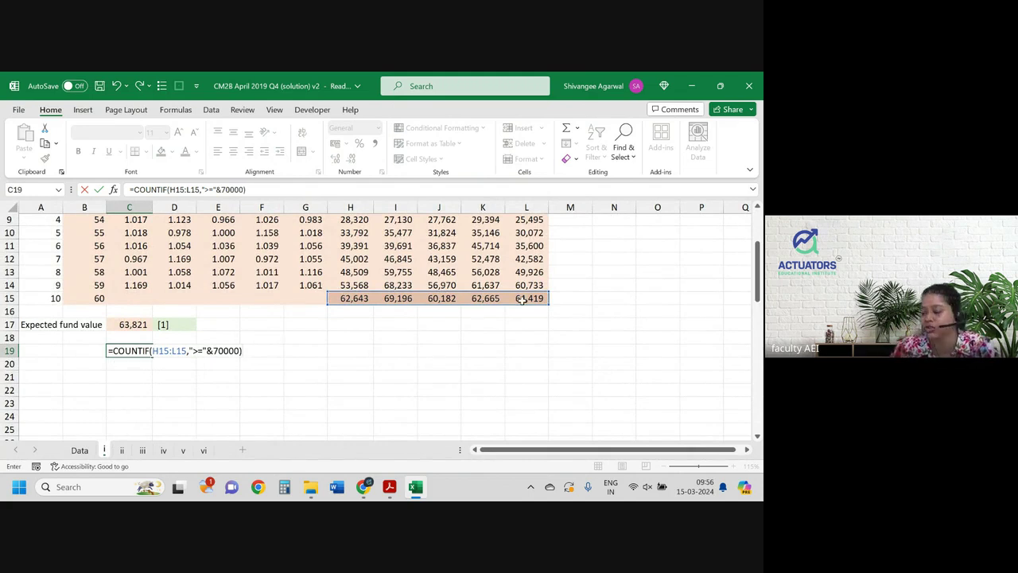
- Divide the COUNTIF by COUNT(i!H4:L4), the number of simulations, and enter the probability formula in C19
type("/coun")
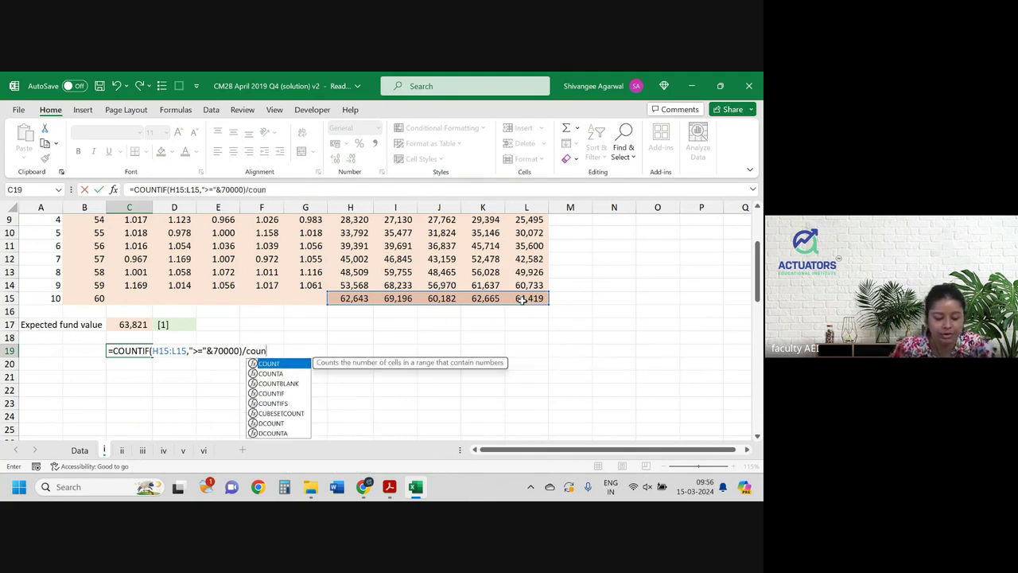
key("Tab")
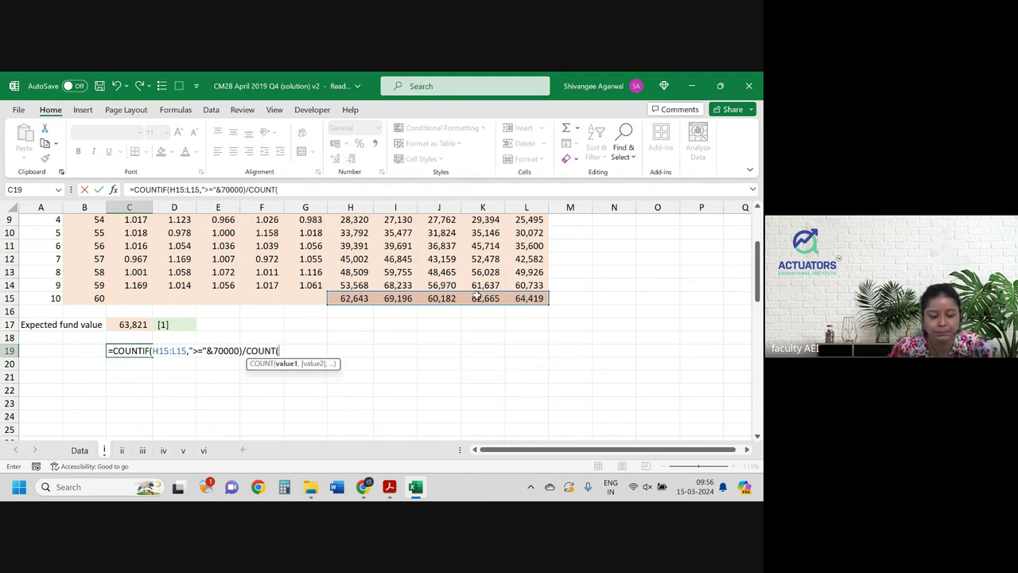
scroll(358, 299, "up", 3)
left_click_drag(351, 260, 534, 260)
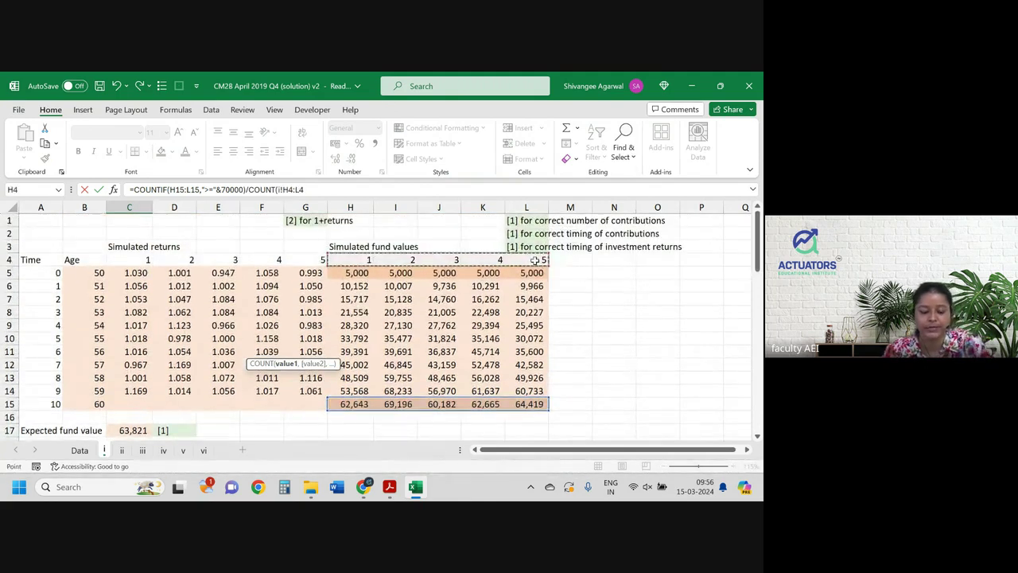
type(")")
key("Return")
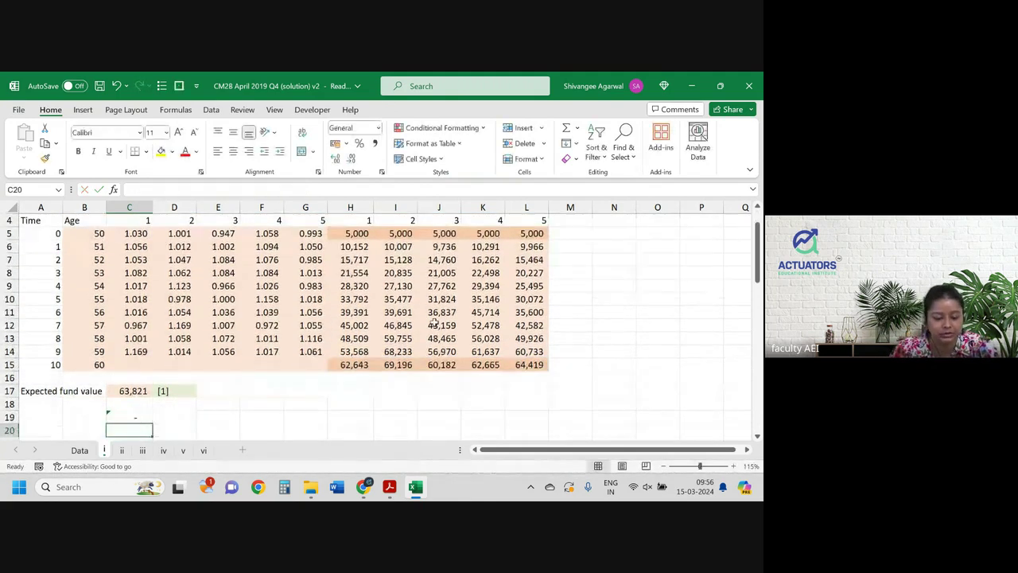
- Review the probability formula in C19 and set the cell's format to Number
double_click(135, 417)
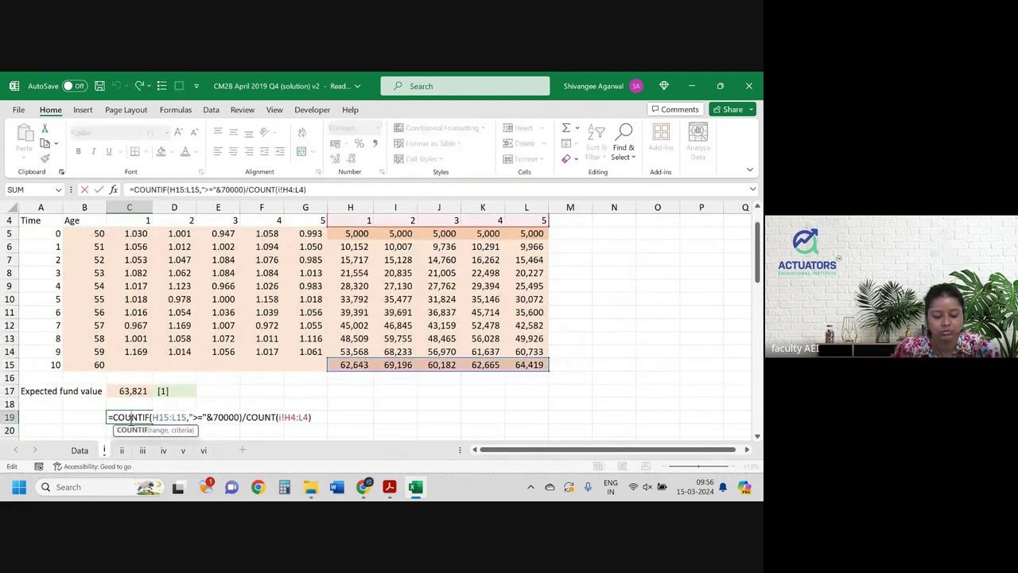
scroll(355, 375, "up", 1)
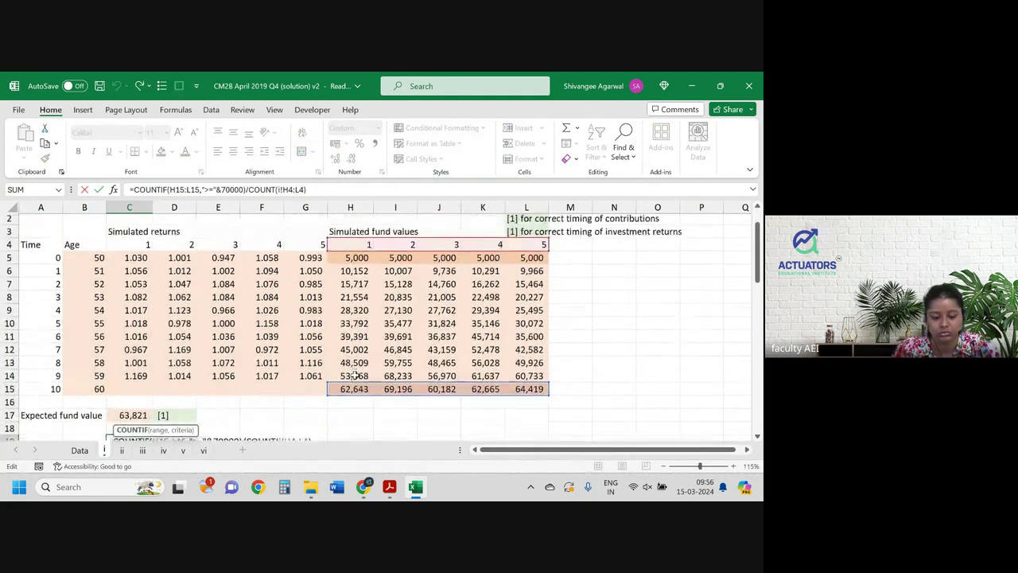
scroll(355, 375, "down", 1)
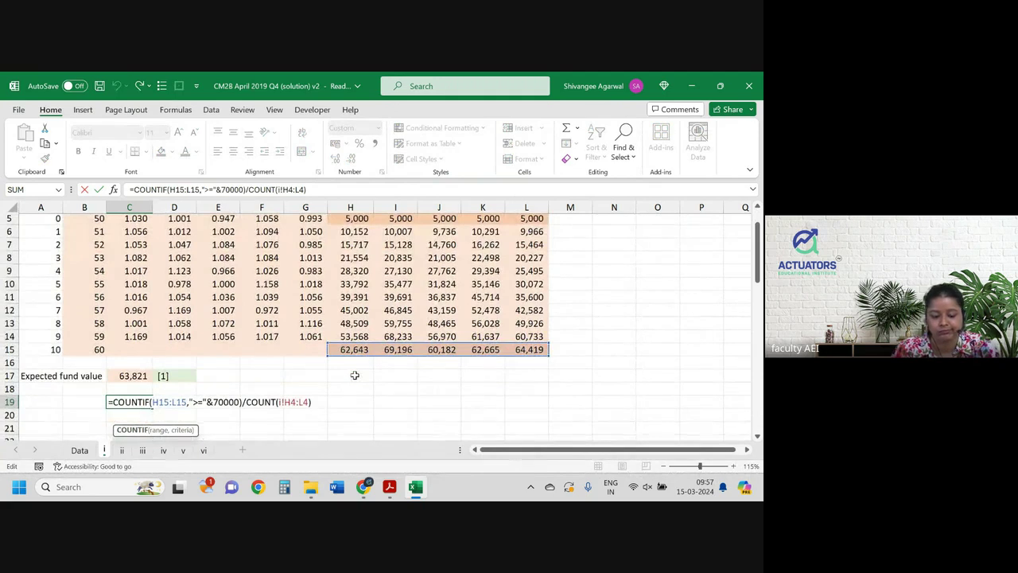
key("Escape")
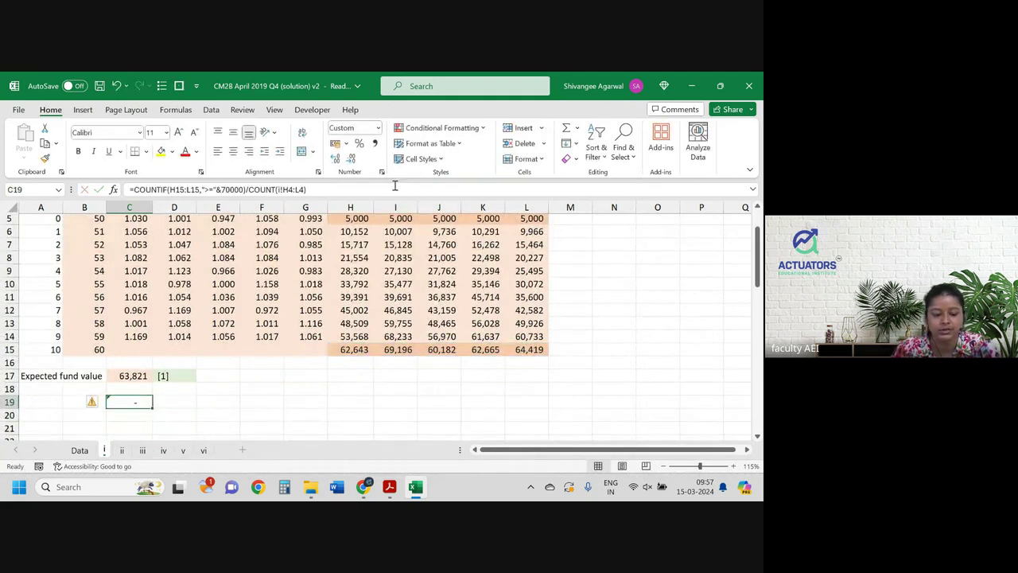
left_click(379, 129)
left_click(380, 179)
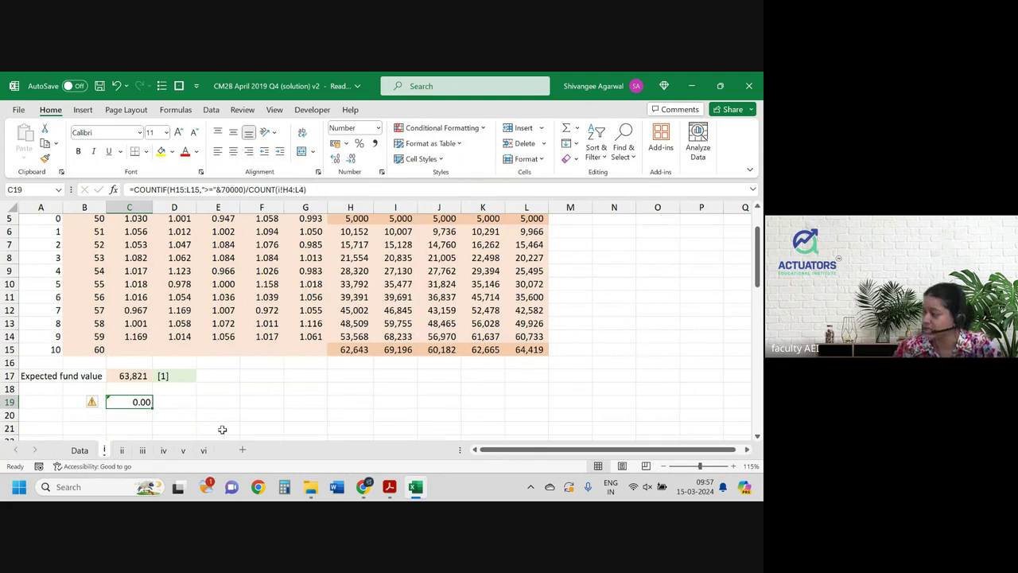
- Label the probability result by entering "Prob" in A19
left_click(54, 403)
type("P")
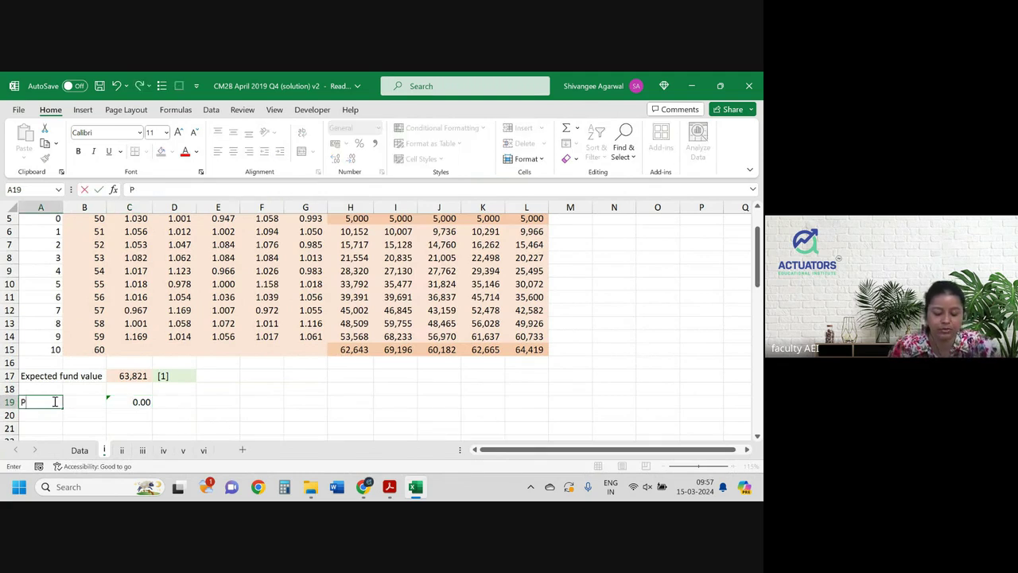
type("rob")
key("Return")
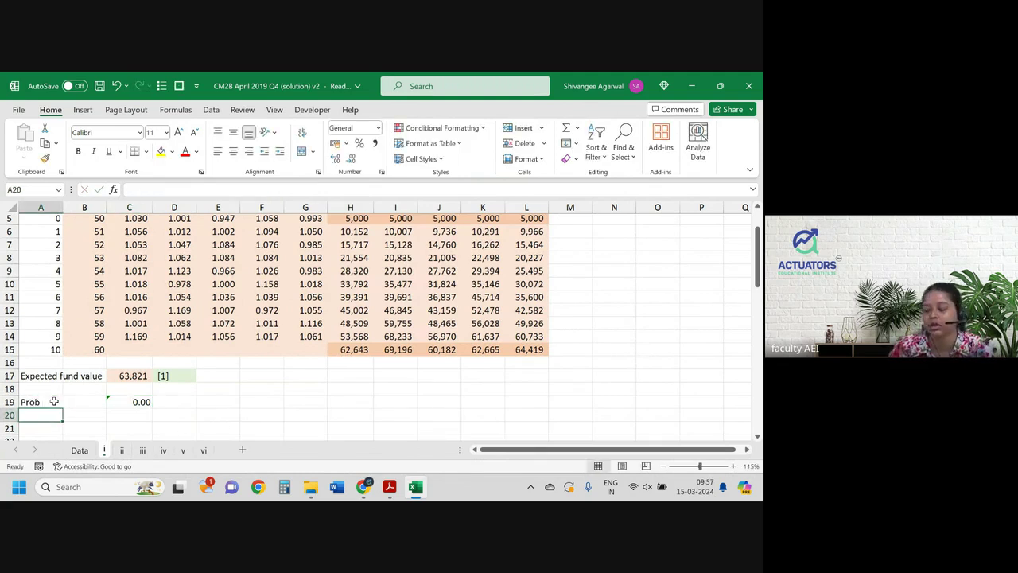
- Switch to the question PDF and read the utility function U(w) and part (iii) on the fund's expected utility
key("alt+Tab")
left_click(273, 368)
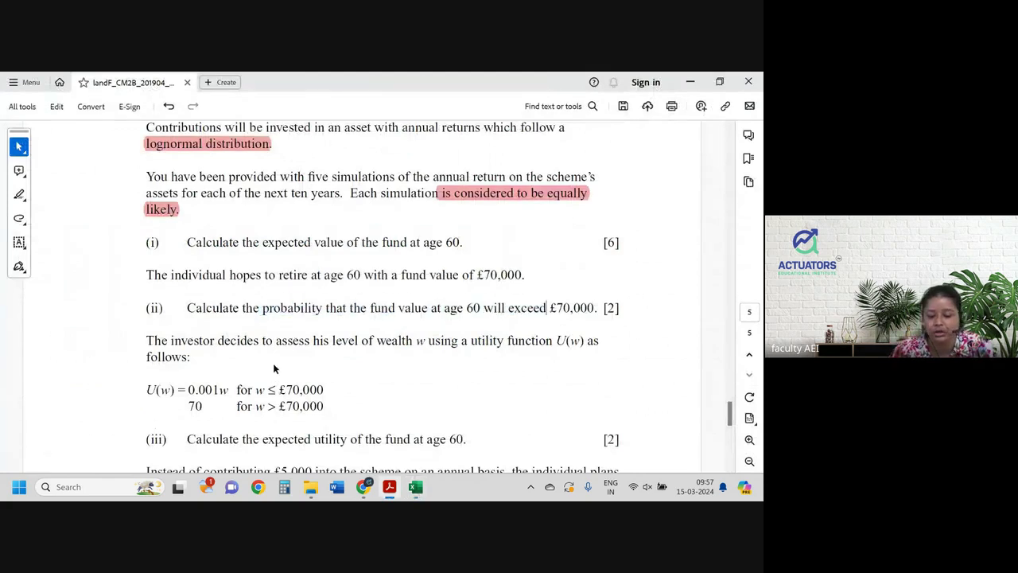
key("alt+Tab")
key("alt+Tab")
scroll(275, 368, "down", 3)
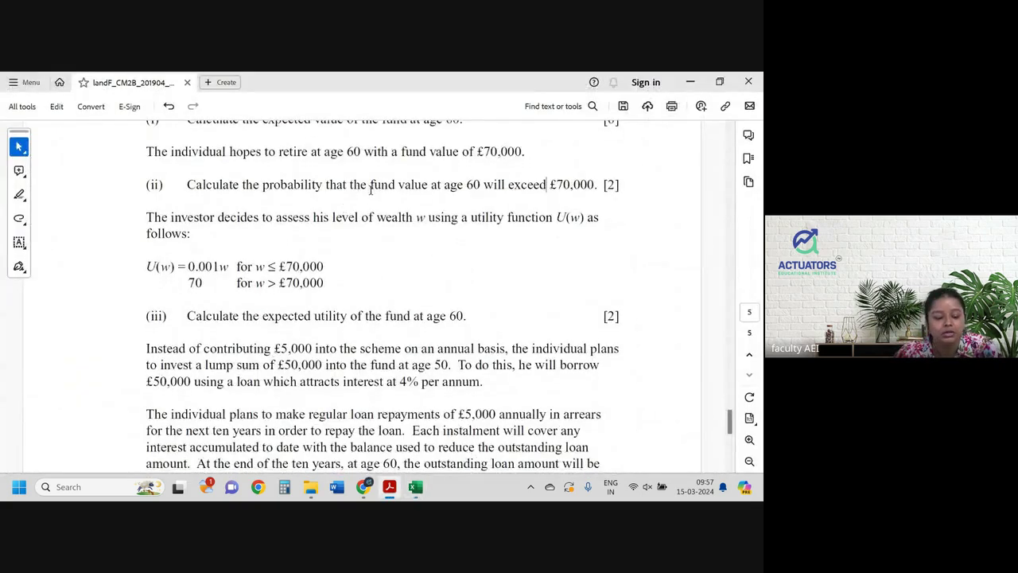
scroll(370, 190, "down", 3)
scroll(371, 189, "up", 1)
left_click_drag(237, 143, 565, 150)
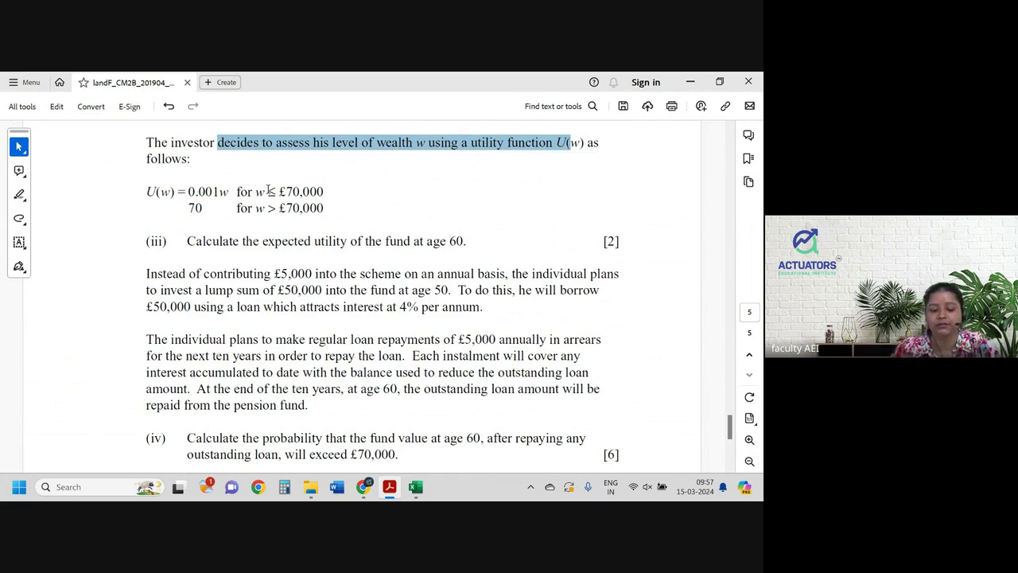
- Review the two wealth conditions of the utility function and the wording of part (iii) in the question PDF
left_click_drag(237, 192, 323, 192)
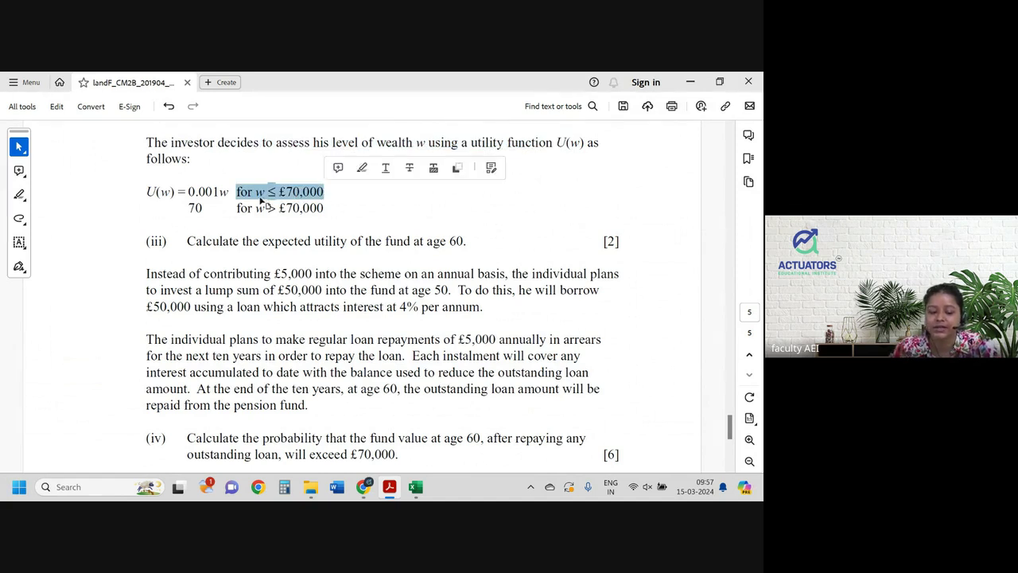
left_click_drag(195, 192, 455, 232)
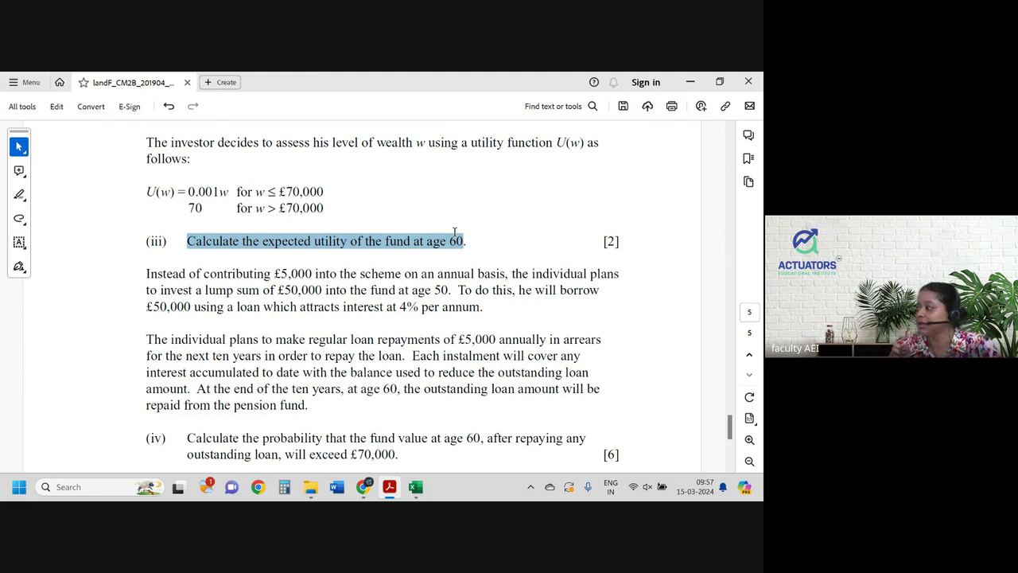
left_click_drag(455, 232, 455, 233)
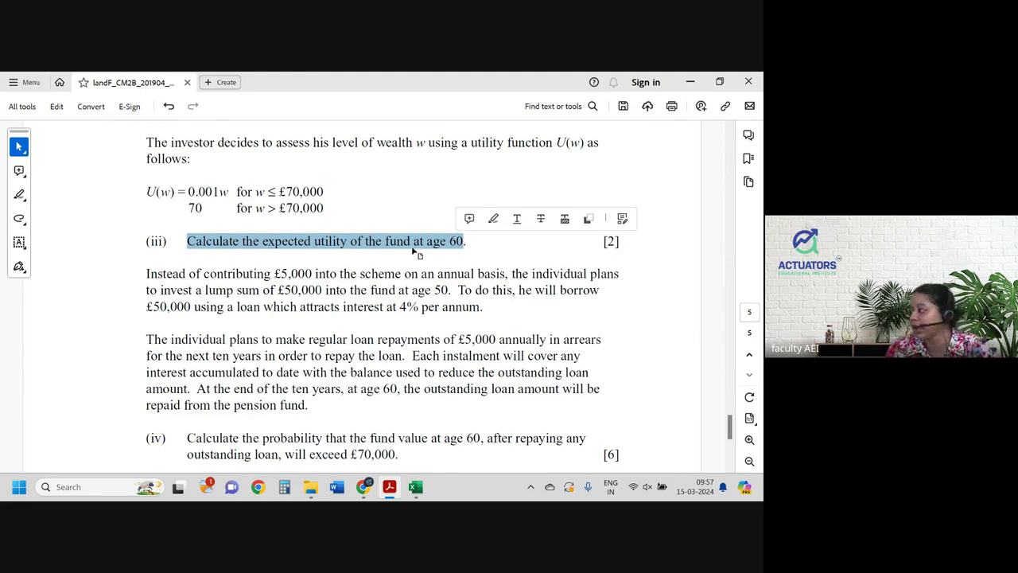
- Switch back to the Excel workbook and clear the marking notes in L1:O3 above the simulated fund values
key("alt+Tab")
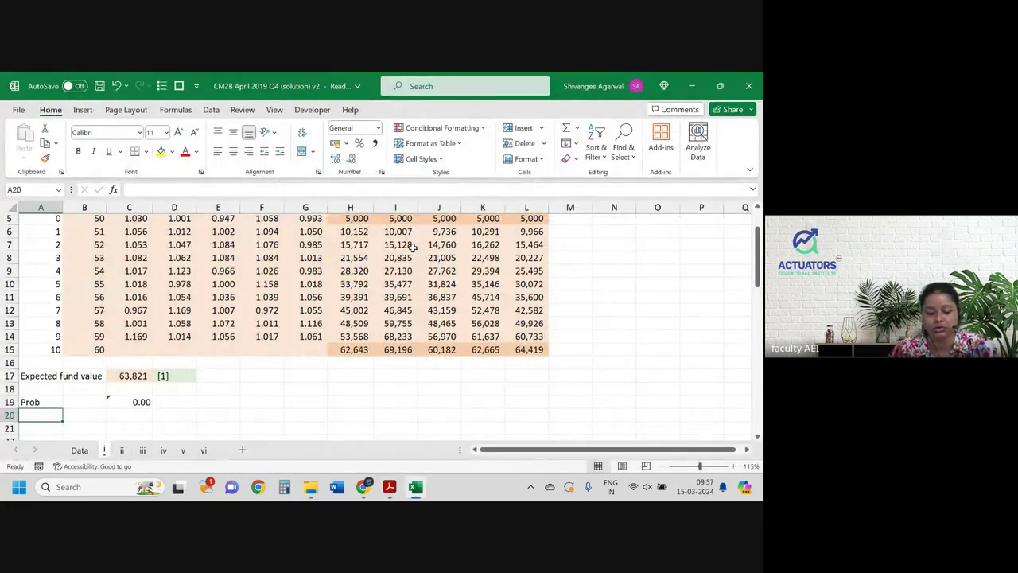
scroll(509, 262, "up", 2)
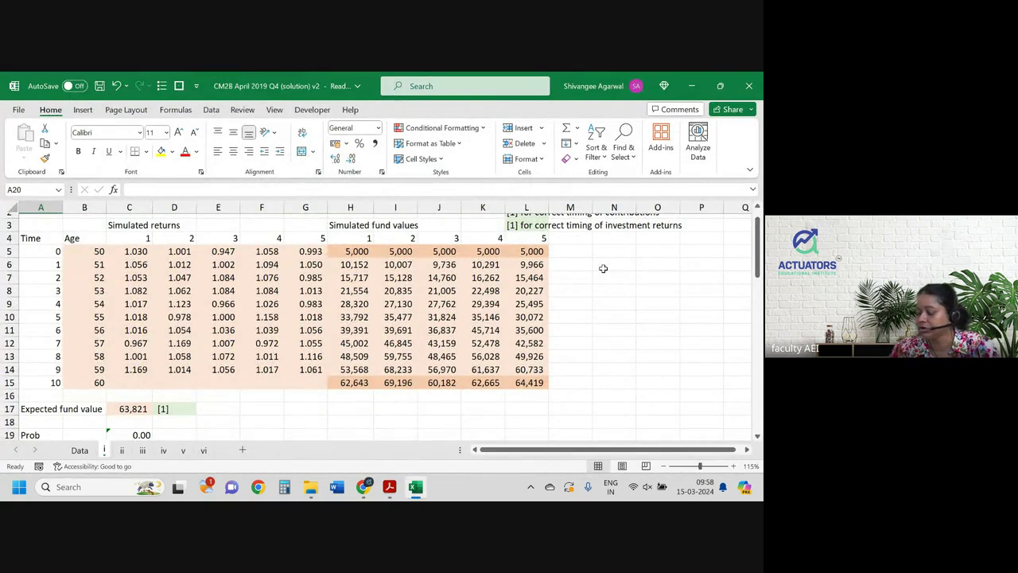
scroll(603, 268, "up", 1)
left_click_drag(517, 220, 660, 251)
key("Delete")
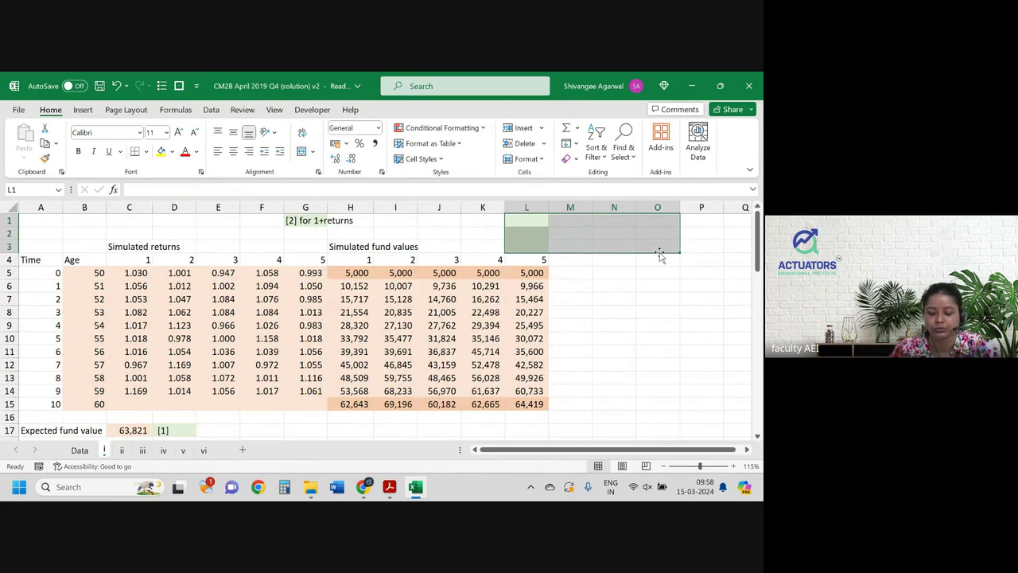
- Enter the heading "Utility" in M3, beside the simulated fund values
key("Right")
key("Right")
key("Down")
key("Down")
key("Left")
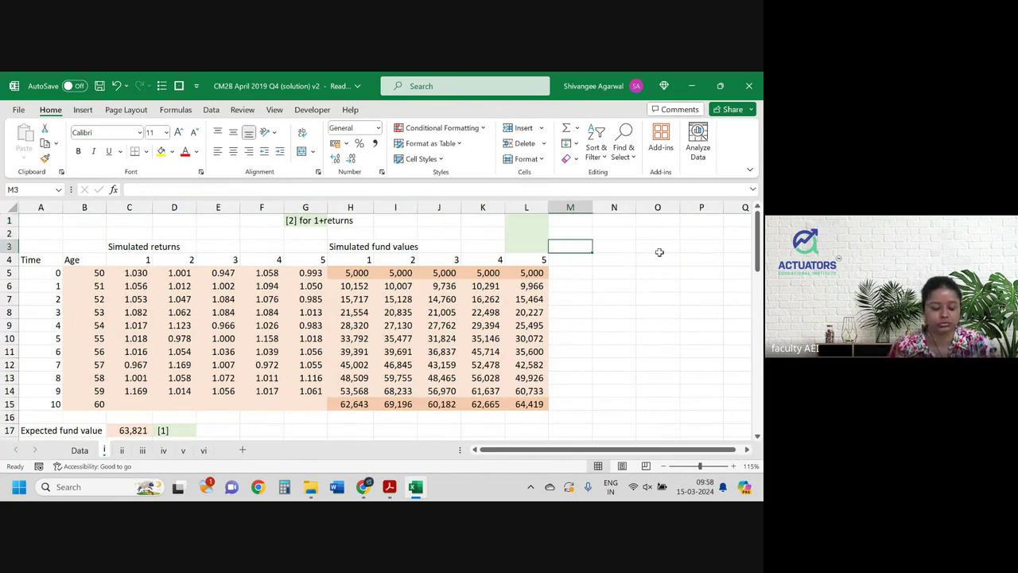
type("Step")
key("BackSpace")
key("BackSpace")
key("BackSpace")
key("BackSpace")
type("Utility")
key("Return")
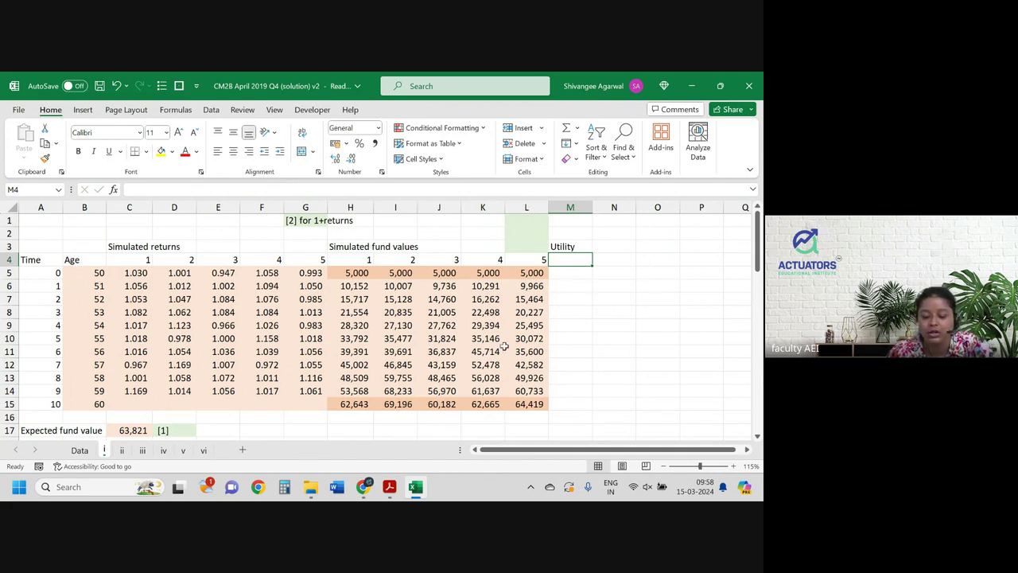
- Examine the simulated fund values at age 50 in H5:L5 and at age 60 in H15:L15
scroll(481, 355, "down", 1)
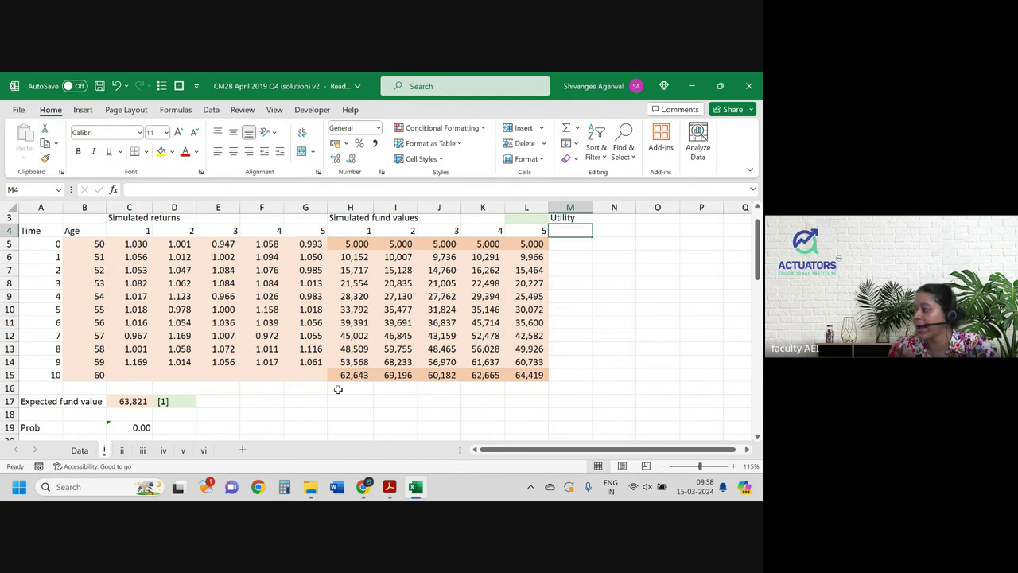
left_click_drag(350, 242, 545, 241)
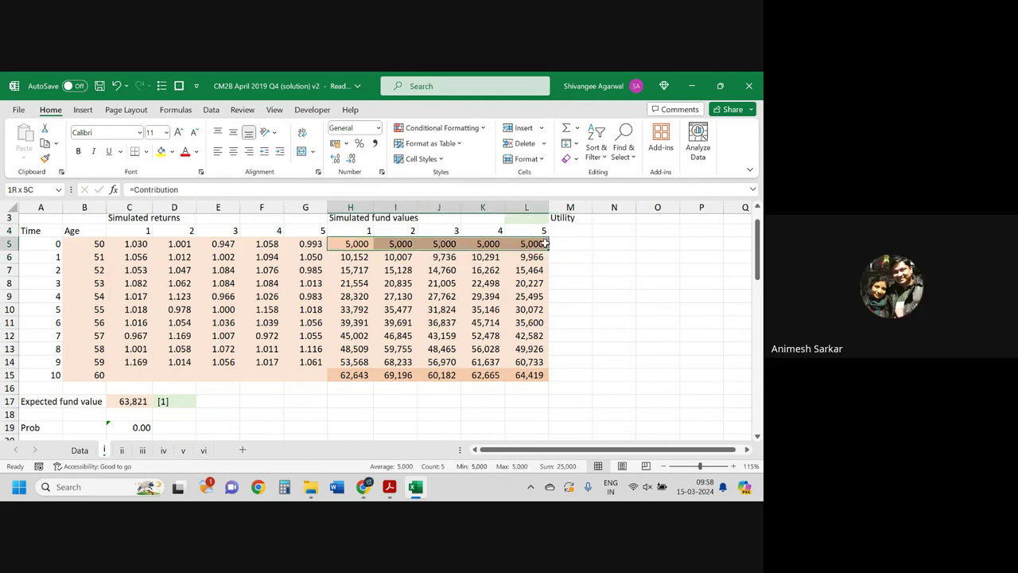
left_click_drag(350, 375, 533, 374)
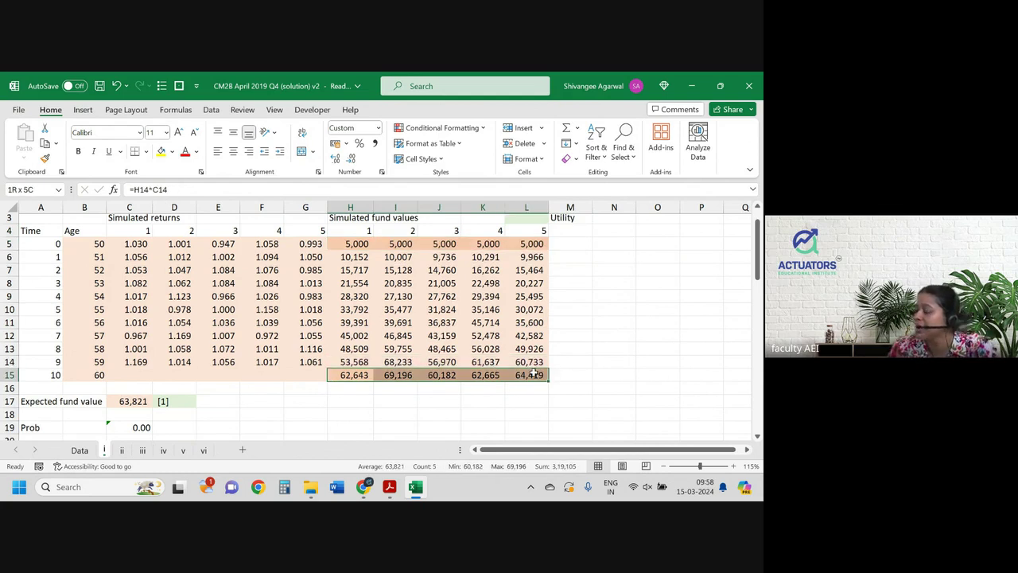
left_click_drag(533, 373, 533, 373)
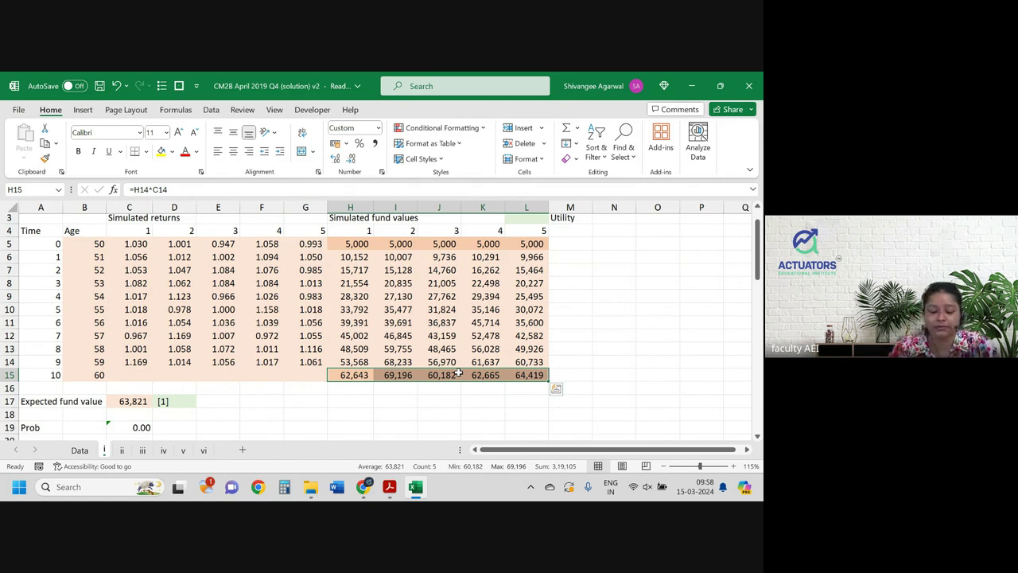
key("Right")
key("Right")
key("Right")
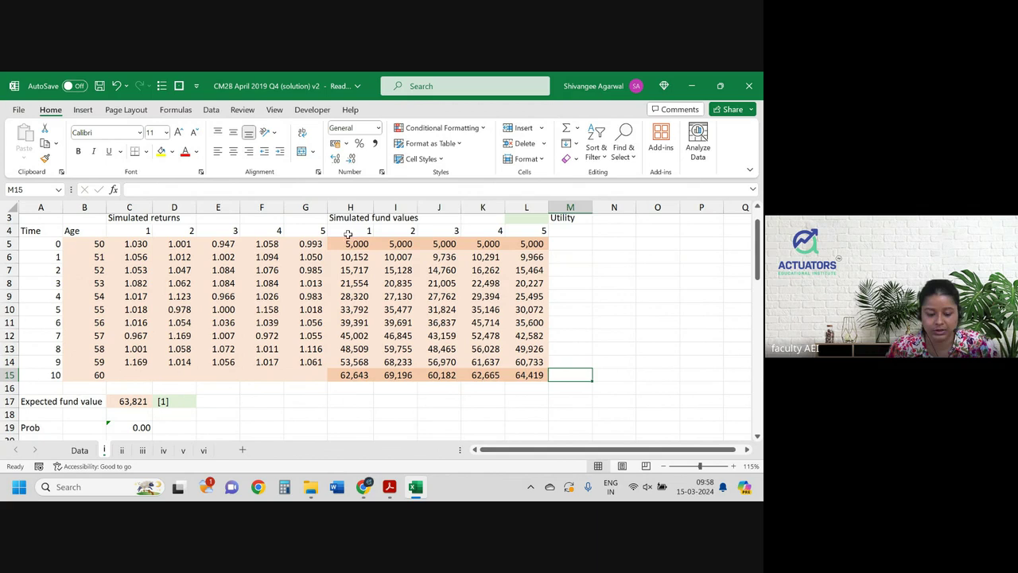
- Copy the simulation numbers 1 to 5 from H4:L4 into M4:Q4 under the Utility heading
left_click_drag(351, 229, 527, 230)
key("ctrl+c")
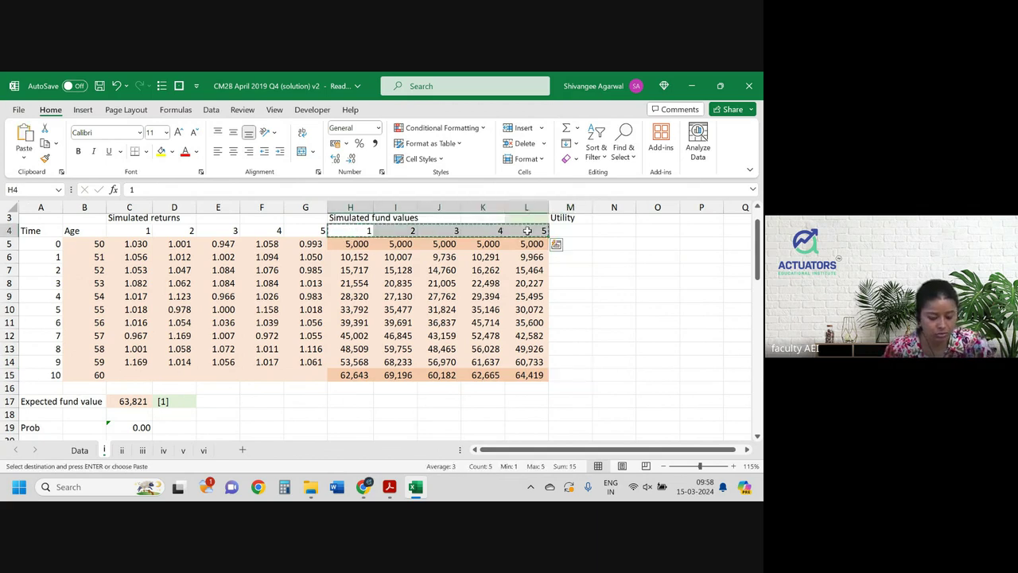
key("Right")
key("Right")
key("Right")
key("Right")
key("Right")
key("ctrl+v")
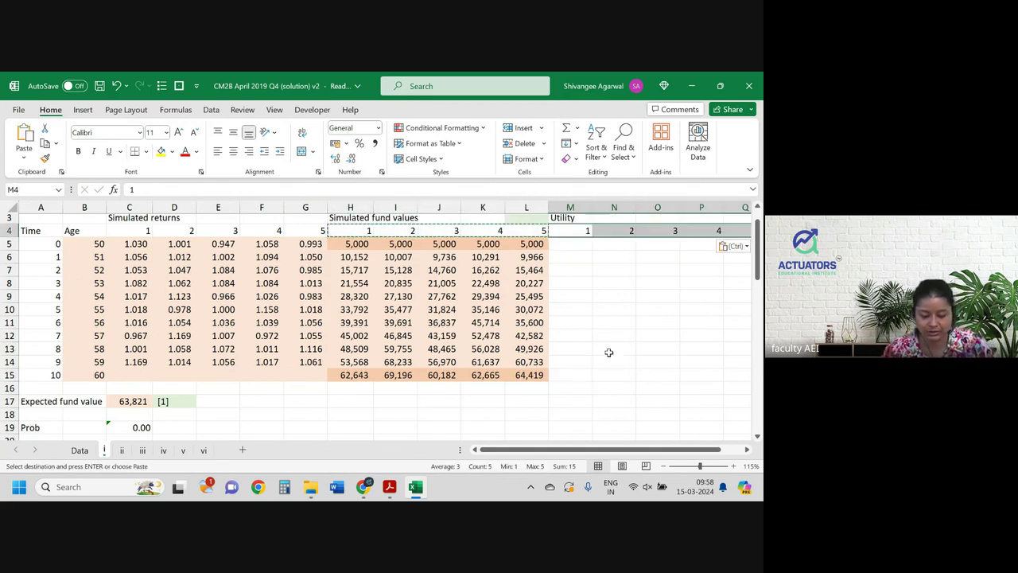
- Begin an IF formula in M15 with the condition H15<=70000, checking the threshold against the question PDF
left_click(564, 375)
type("=if(")
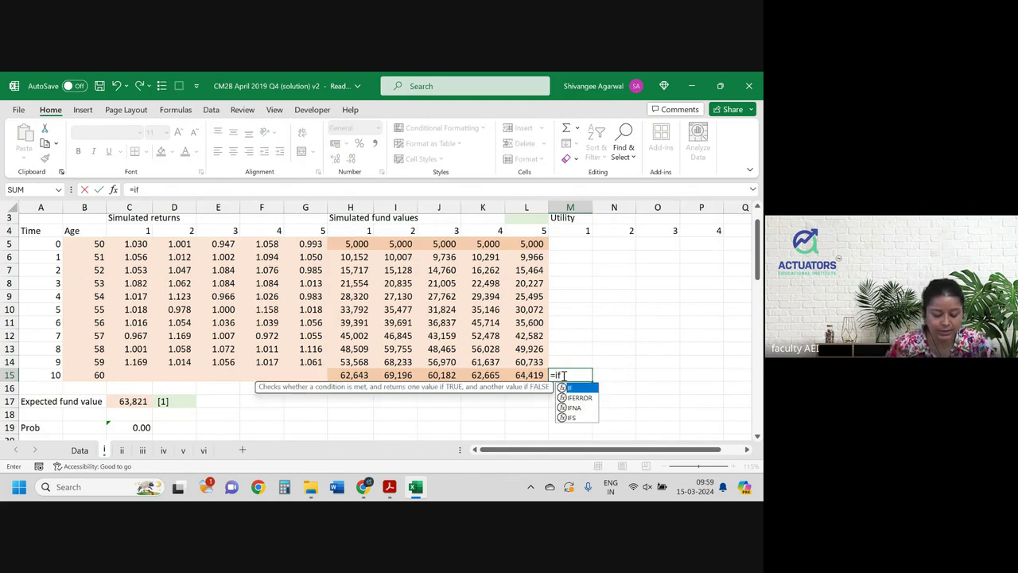
key("Left")
key("Left")
key("Left")
key("Left")
key("Left")
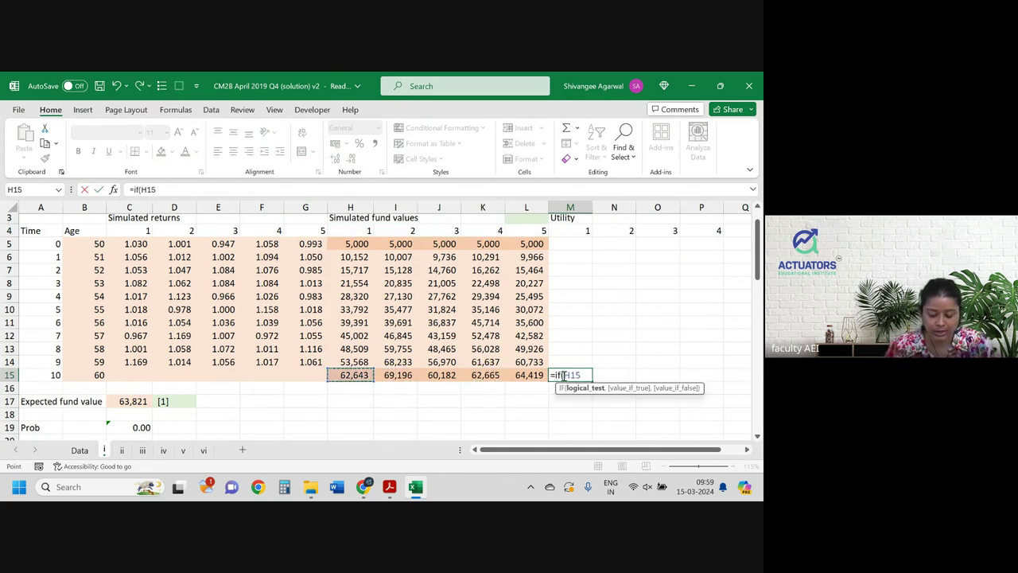
type("<")
key("alt+Tab")
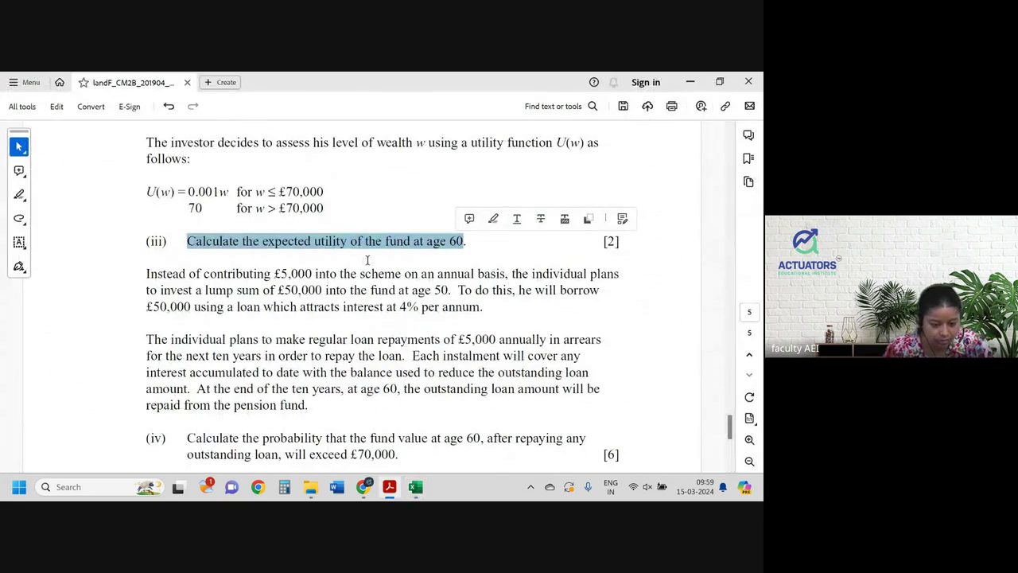
key("alt+Tab")
type("=7")
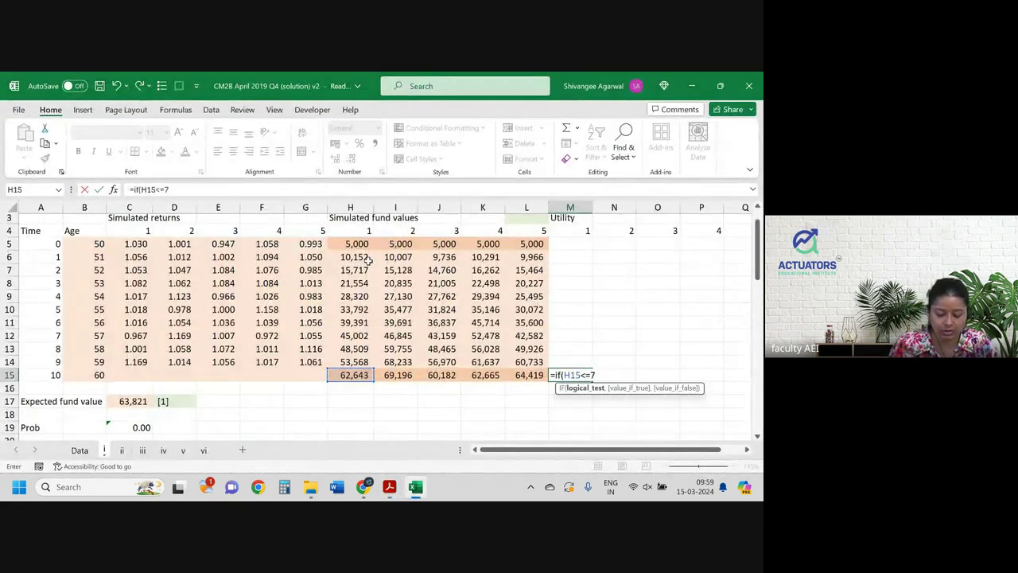
type("0000,")
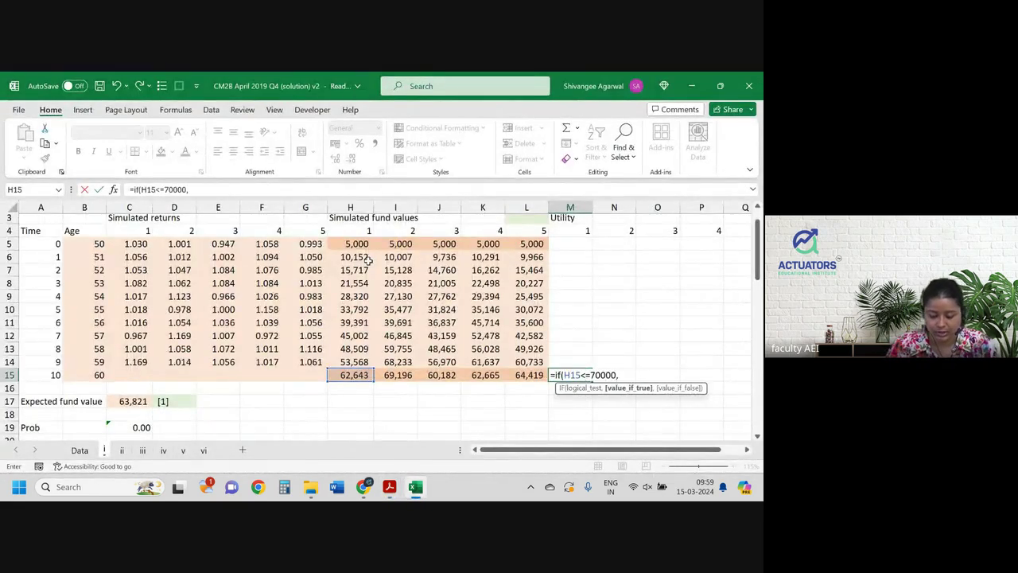
- Complete the M15 formula with 0.001*H15 if true and 70 if false, checking the question PDF, and enter it
key("alt+Tab")
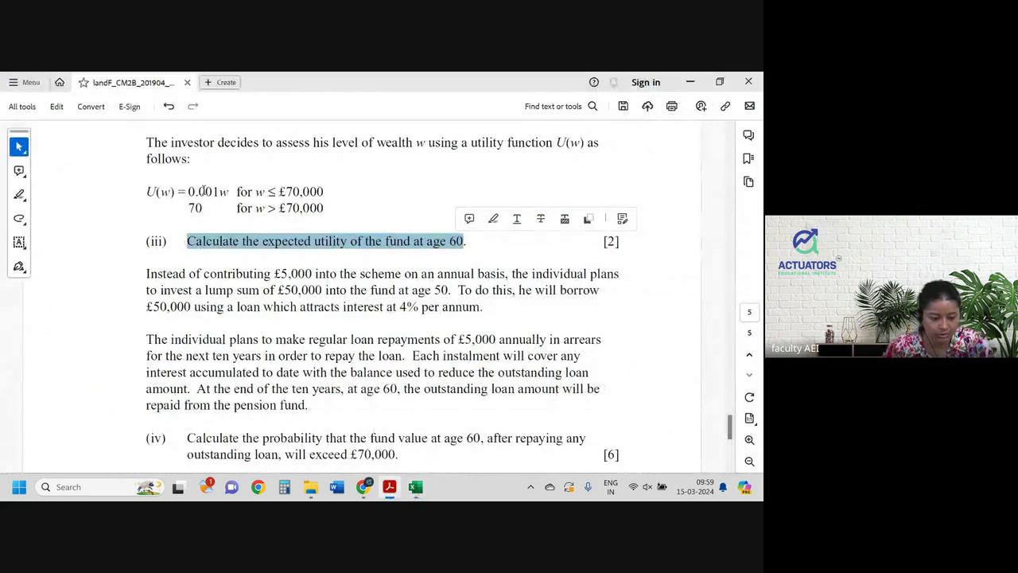
key("alt+Tab")
type("0.00")
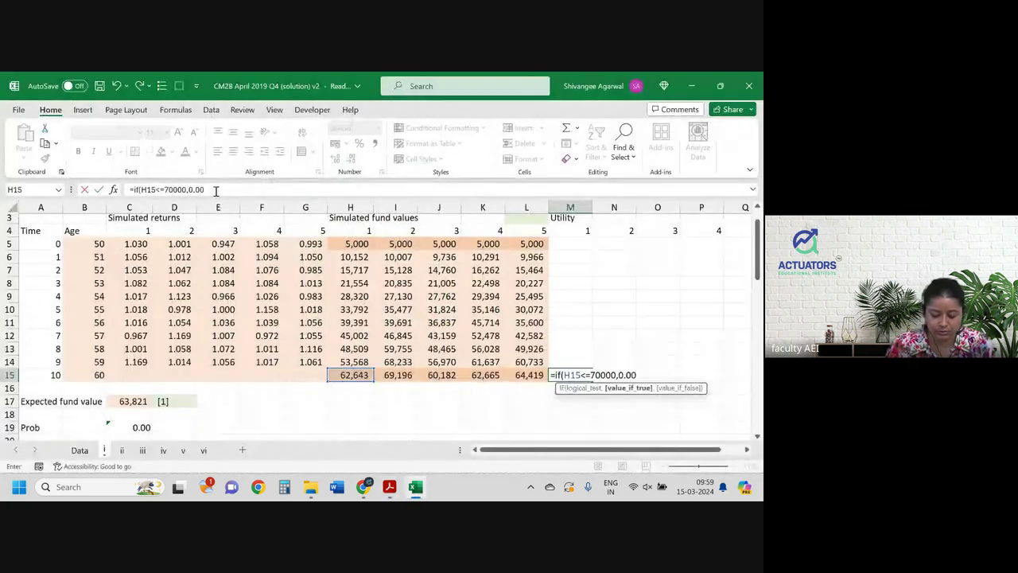
key("alt+Tab")
key("alt+Tab")
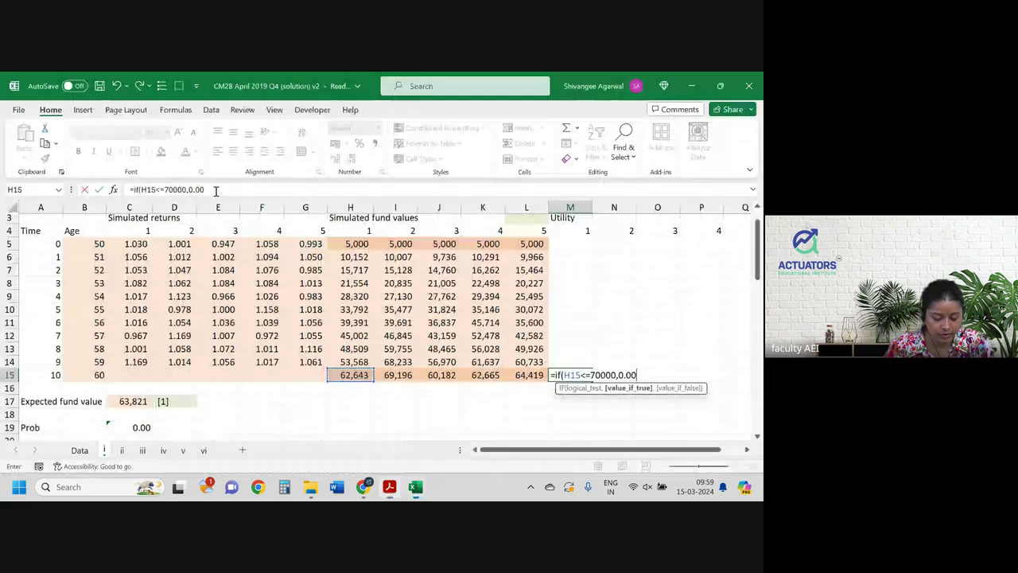
type("1*")
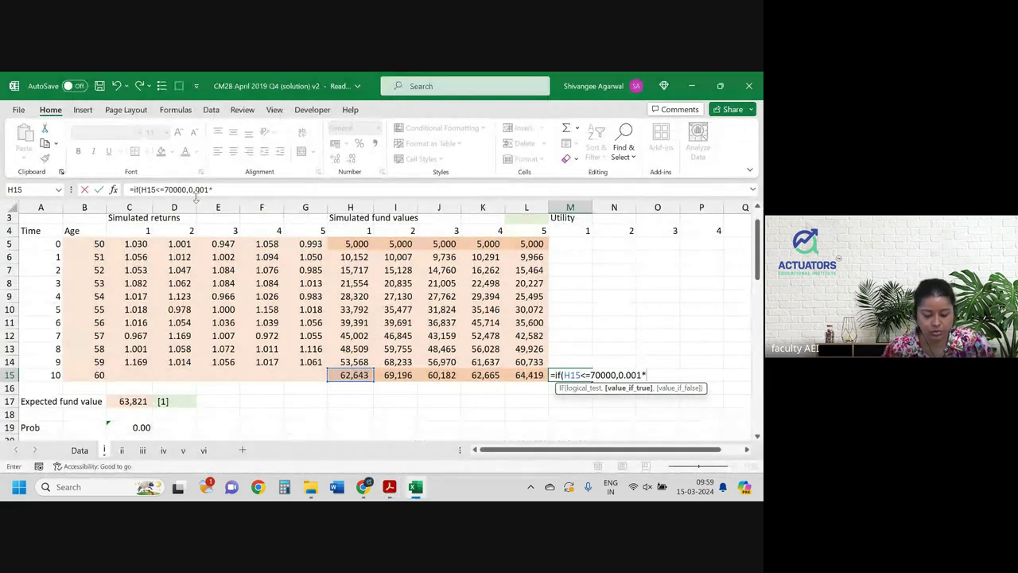
left_click(364, 378)
type(",")
key("alt+Tab")
key("alt+Tab")
type("70)")
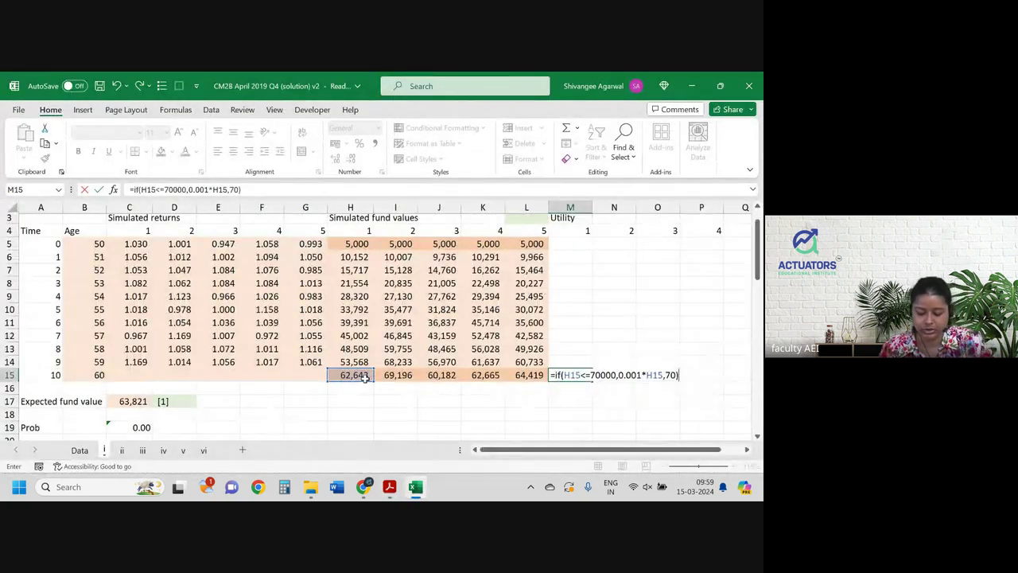
key("Return")
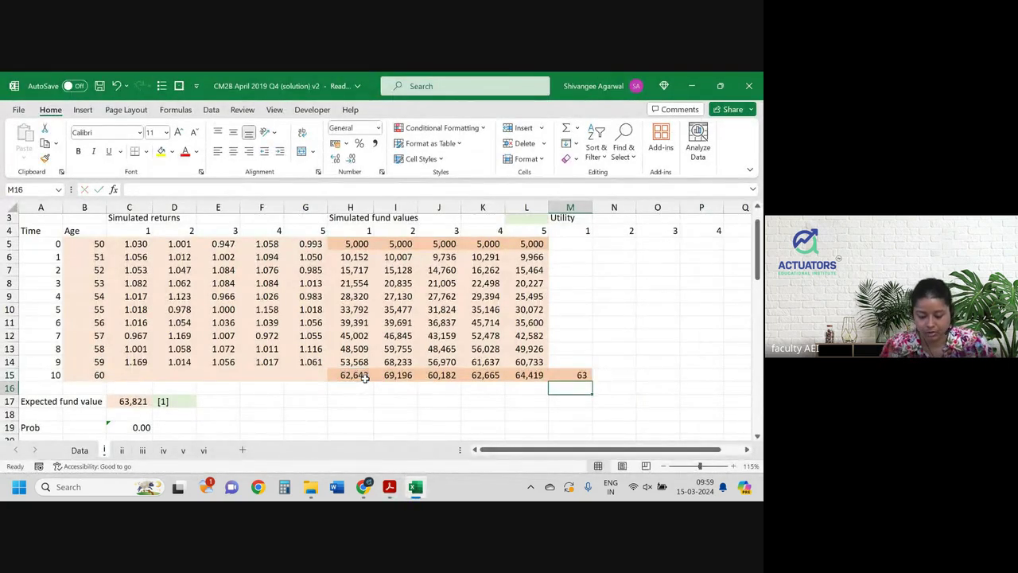
- Give M15 a lighter orange fill and copy its utility formula across to Q15
left_click(568, 372)
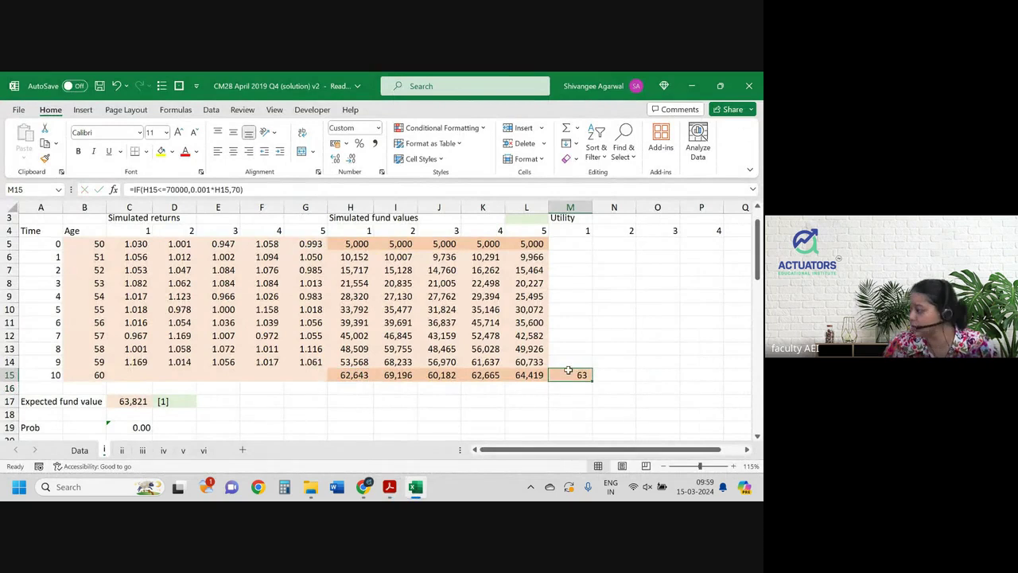
left_click(171, 151)
left_click(212, 202)
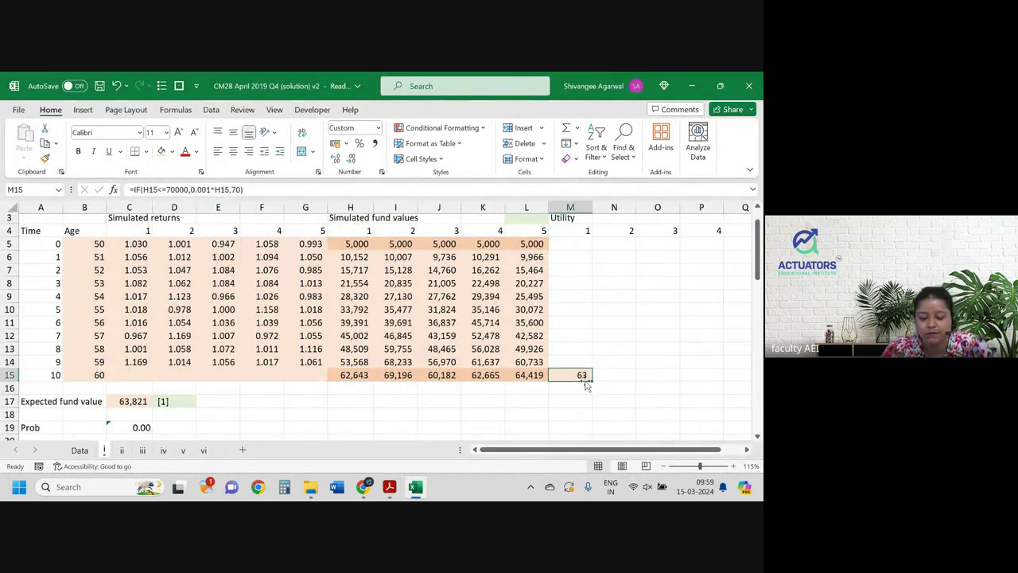
left_click_drag(593, 381, 749, 380)
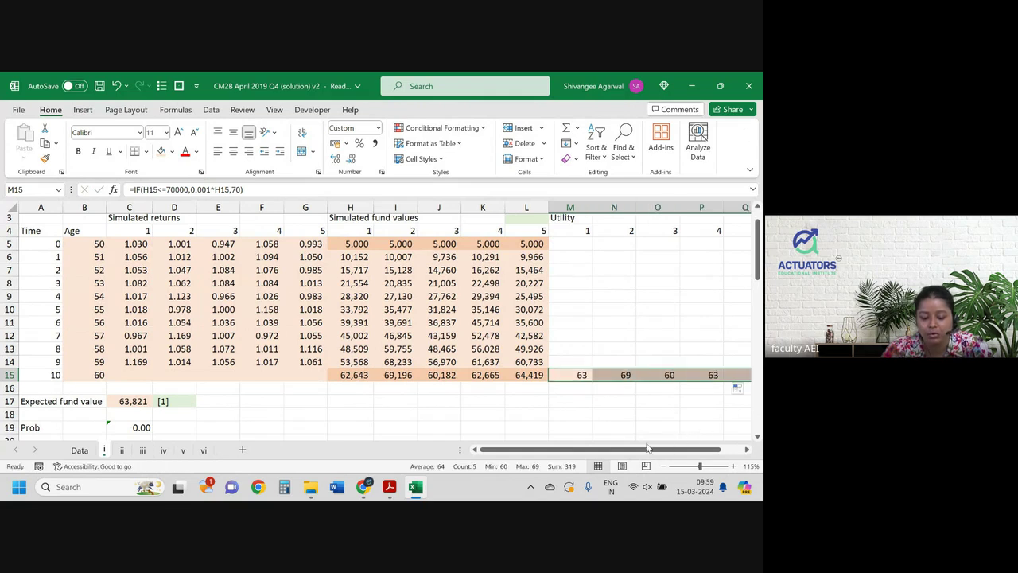
- Calculate the expected utility in M17 as the AVERAGE of M15:Q15
scroll(136, 421, "down", 1)
left_click(141, 414)
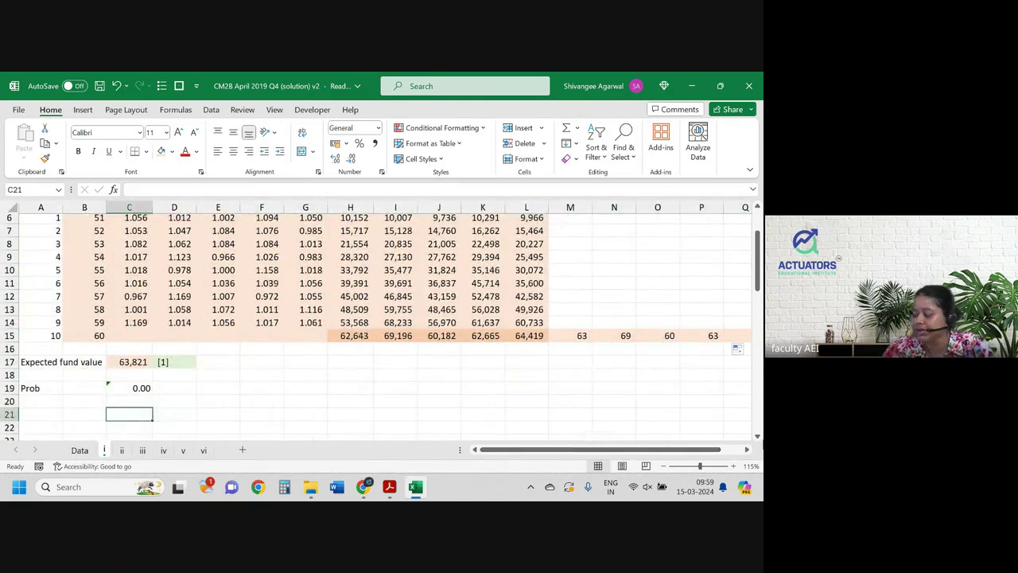
scroll(554, 452, "right", 2)
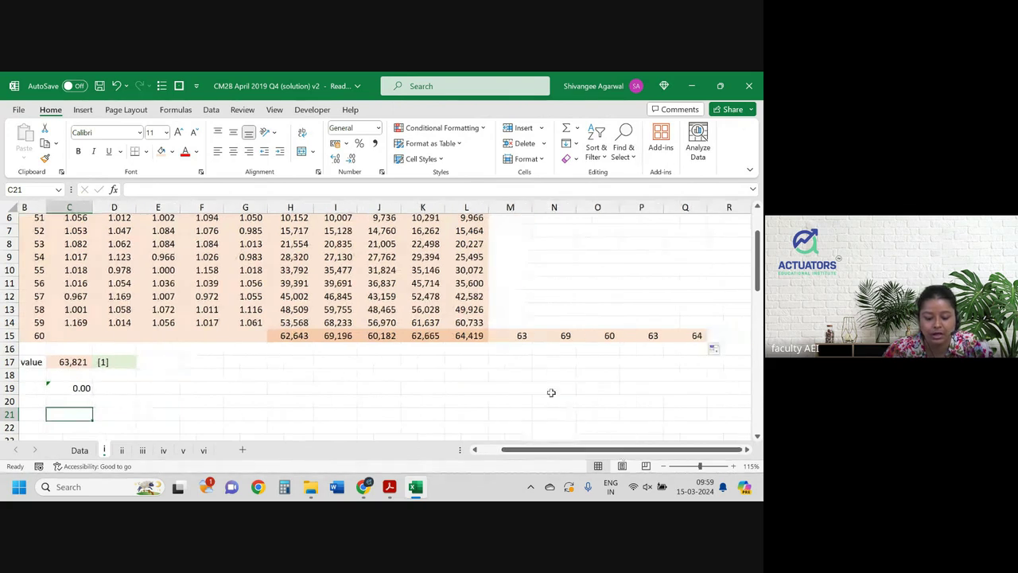
left_click(522, 362)
type("=average(")
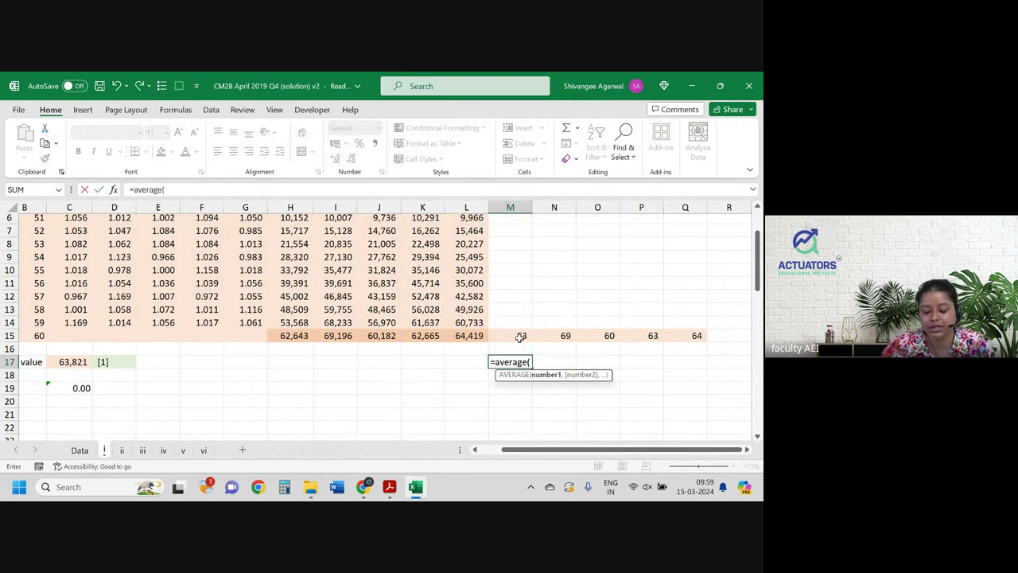
left_click_drag(521, 335, 699, 335)
key("Return")
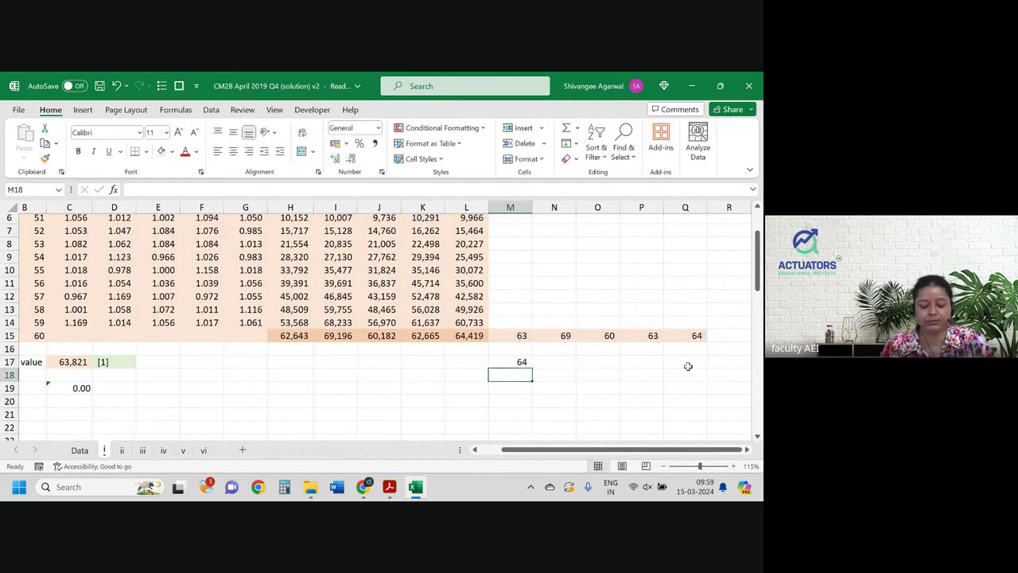
- Label the average in M17 by entering "Expected utility" in K17
key("Up")
key("Left")
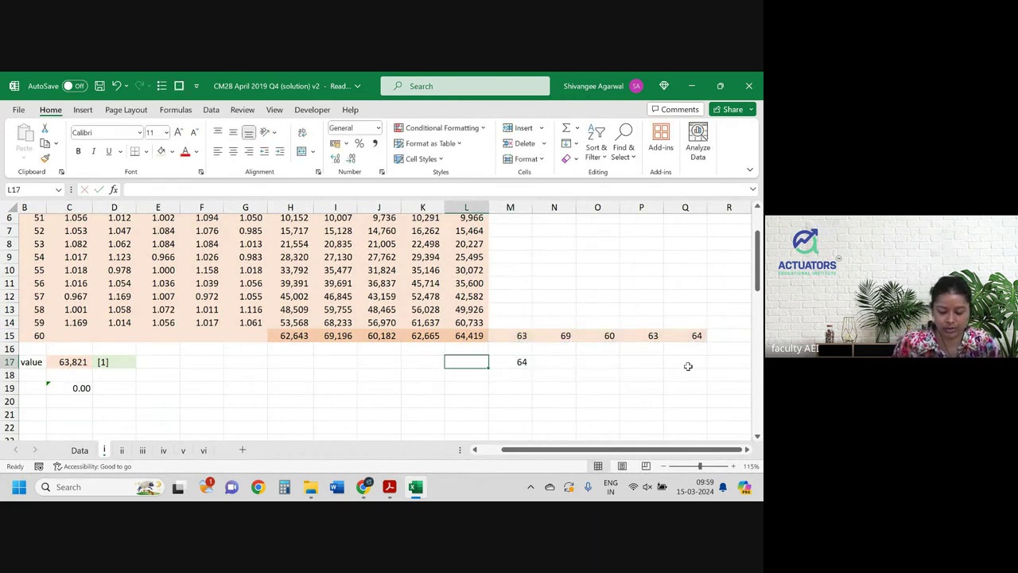
key("Left")
type("Ex")
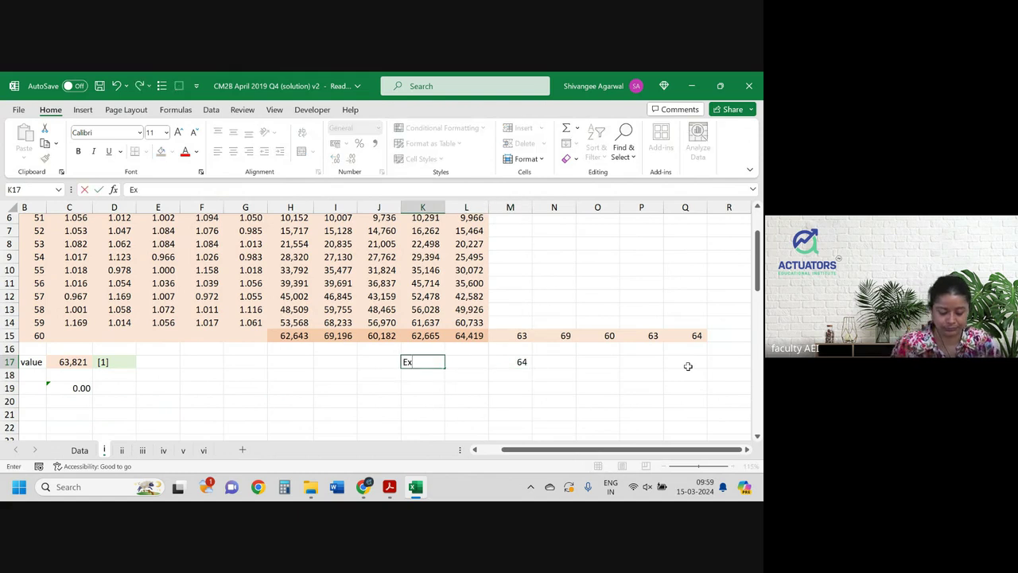
type("pecte")
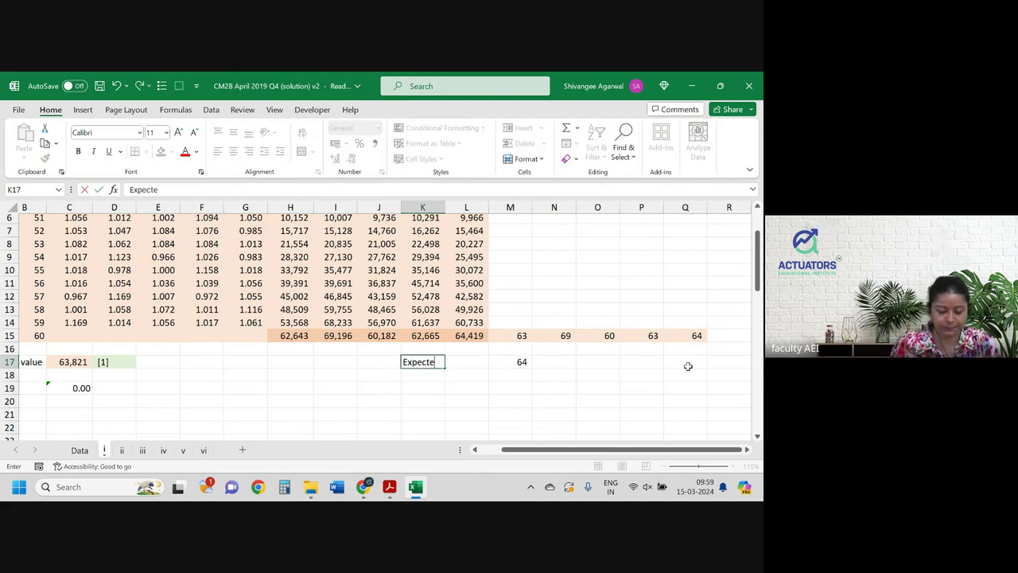
type("d utility")
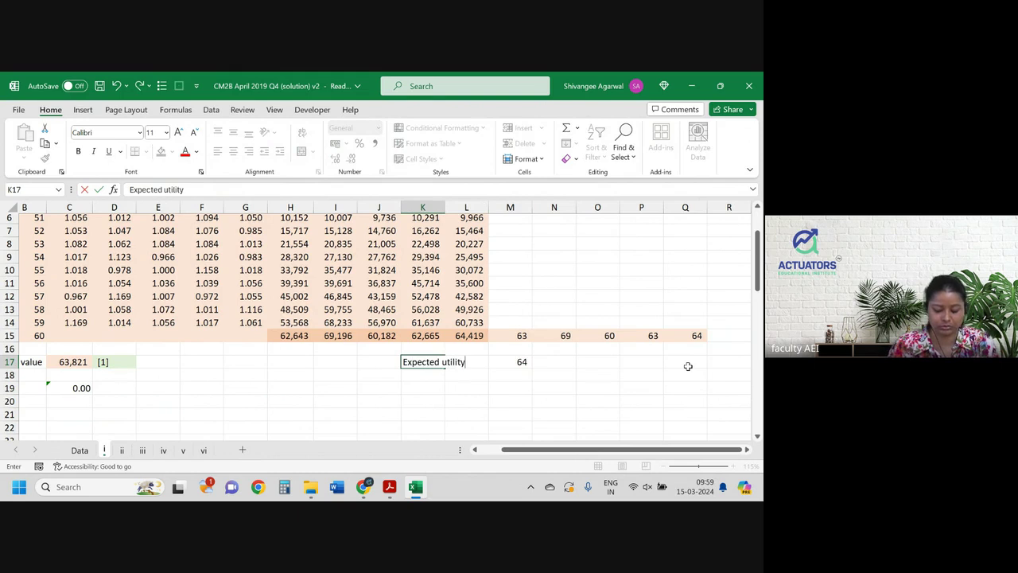
key("Return")
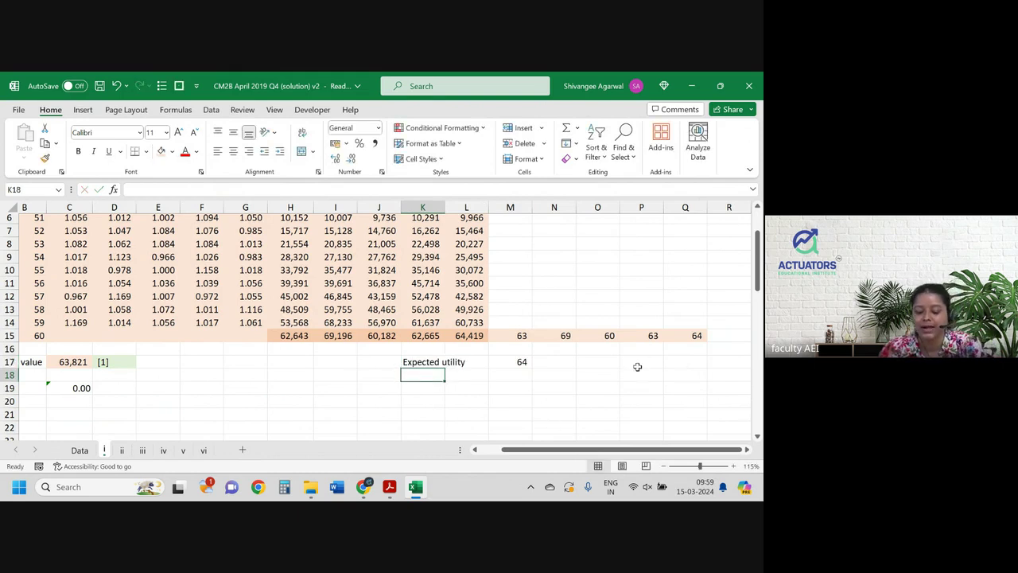
- Give the result cells M17, C19 and C17 a light green fill
left_click(527, 362)
left_click(171, 151)
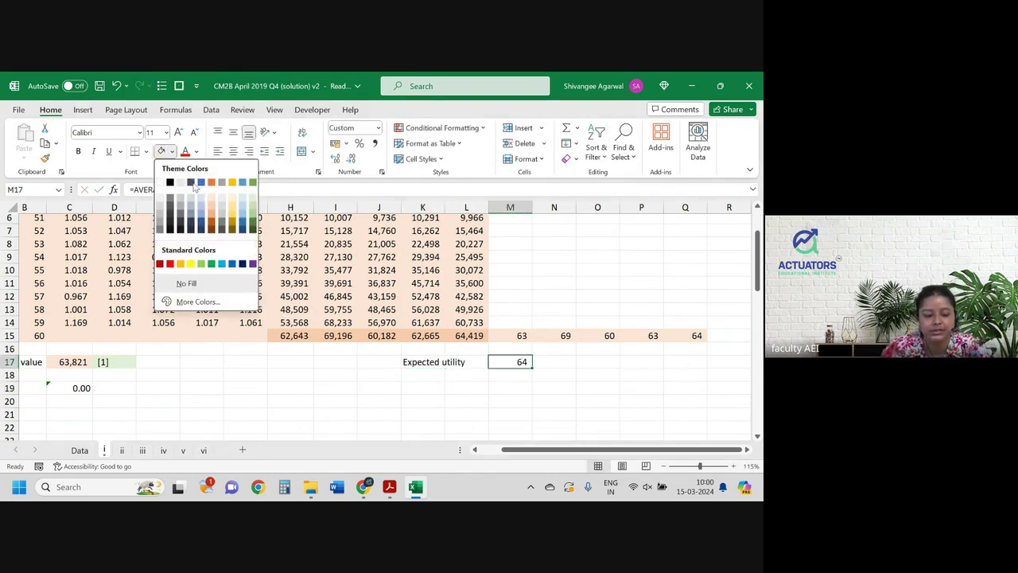
left_click(254, 201)
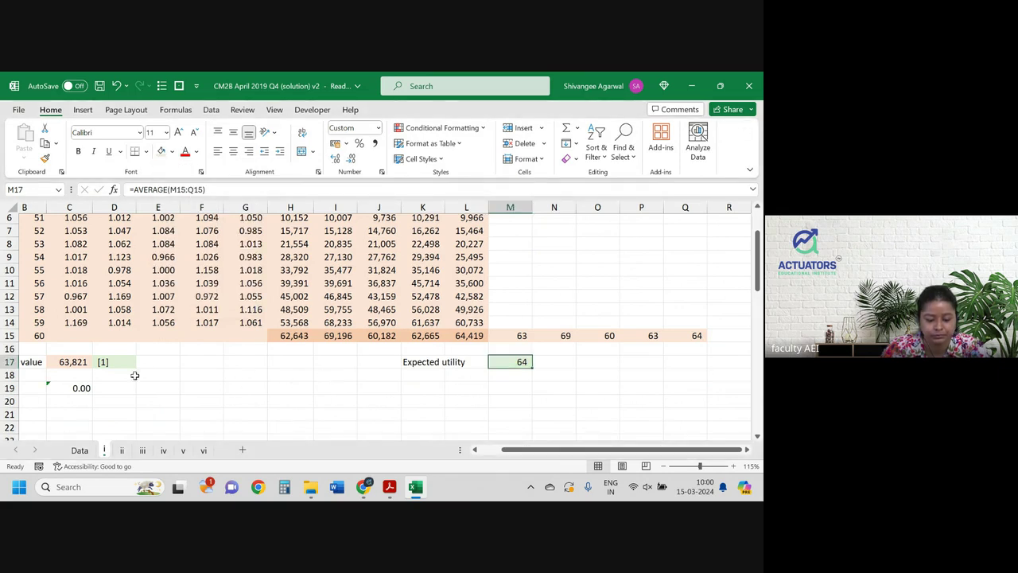
left_click(75, 387)
left_click(161, 151)
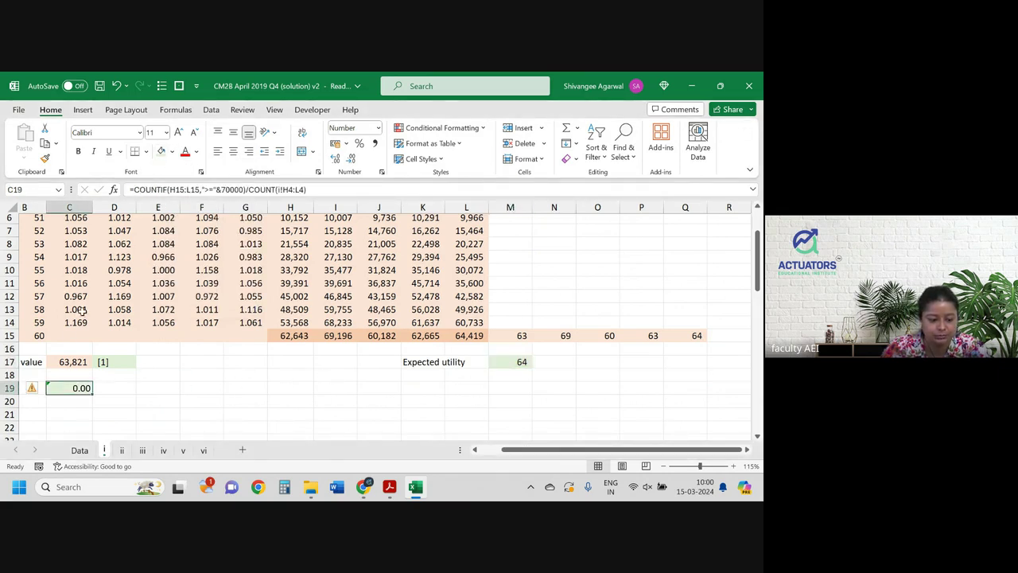
left_click(70, 362)
left_click(465, 338)
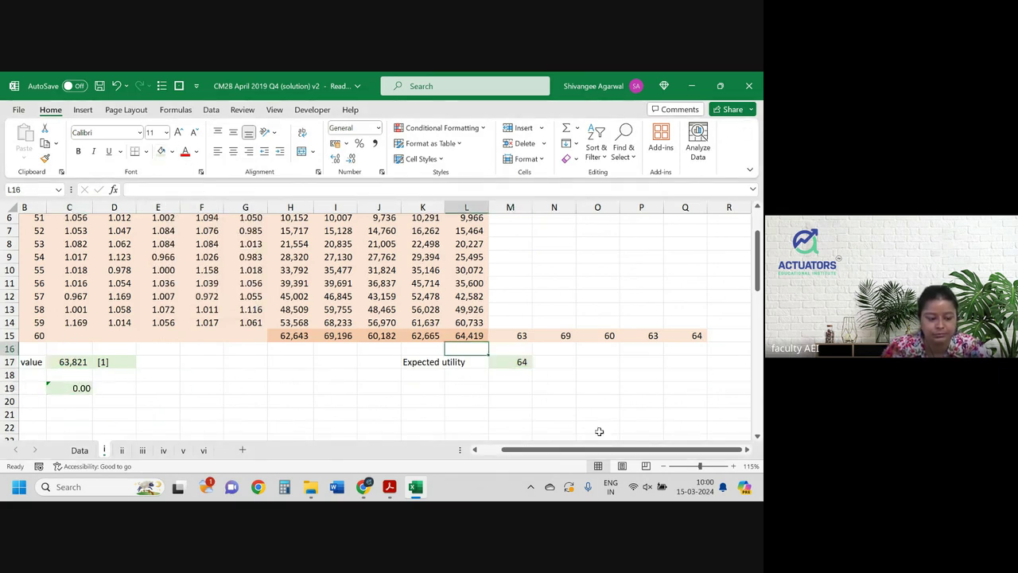
left_click(421, 487)
left_click(417, 486)
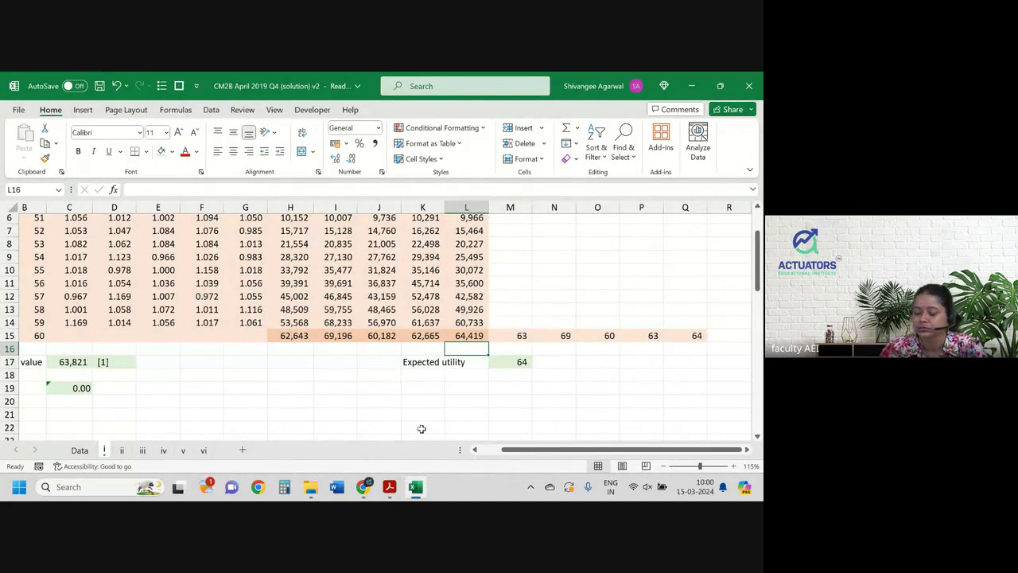
- Show the expected utility in M17 with two decimal places
left_click(515, 362)
left_click(335, 159)
left_click(335, 159)
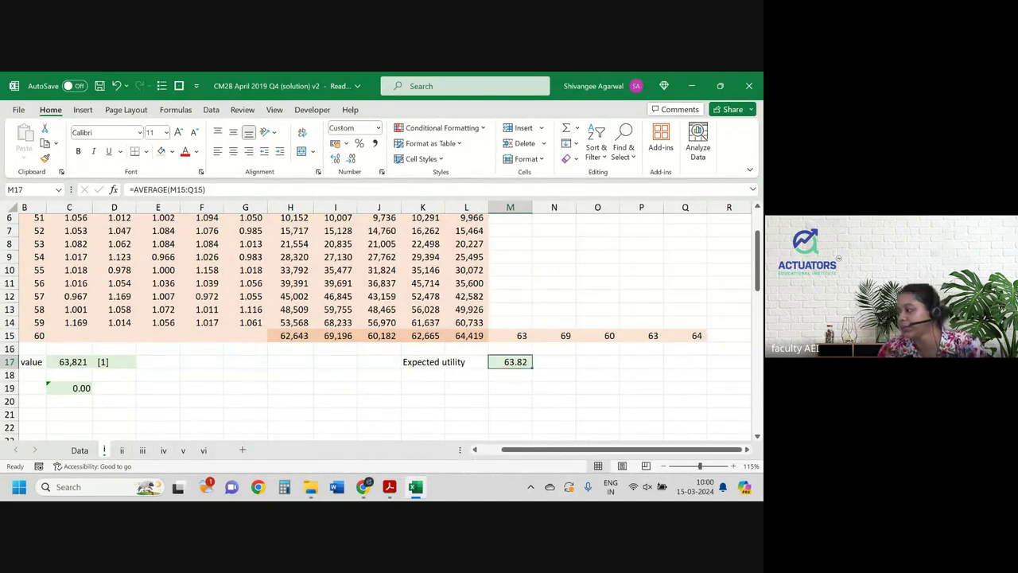
- Switch to the question PDF and highlight "lump sum of £50,000" in the paragraph following part (iii)
left_click(389, 486)
scroll(242, 313, "down", 2)
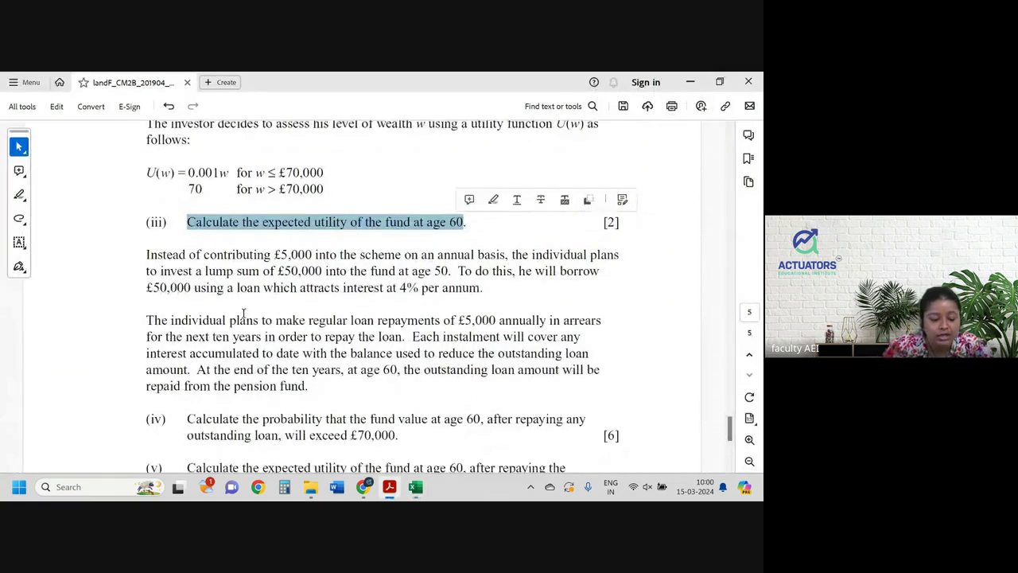
scroll(244, 312, "down", 2)
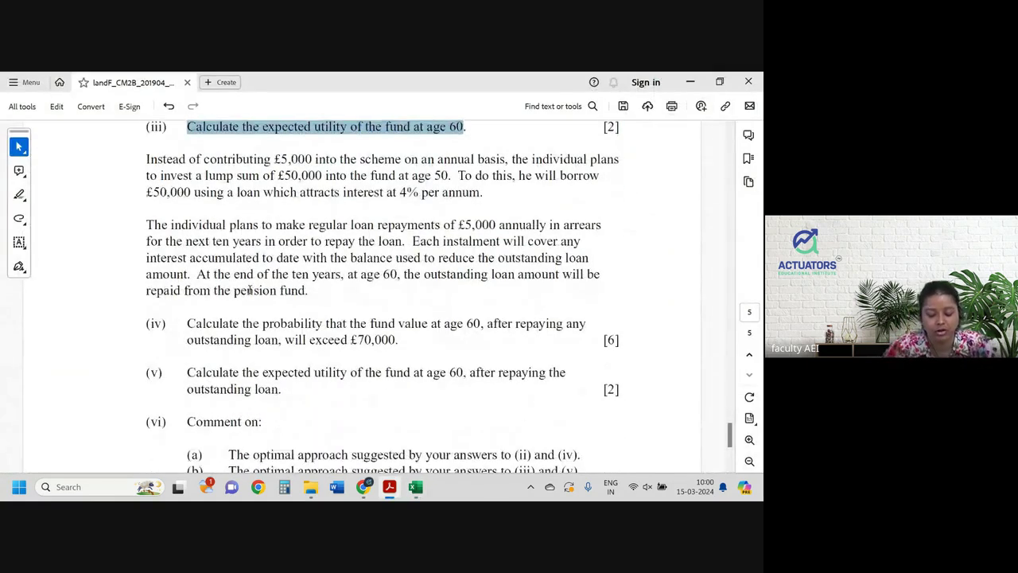
left_click_drag(204, 159, 587, 159)
left_click_drag(205, 175, 311, 177)
left_click(351, 153)
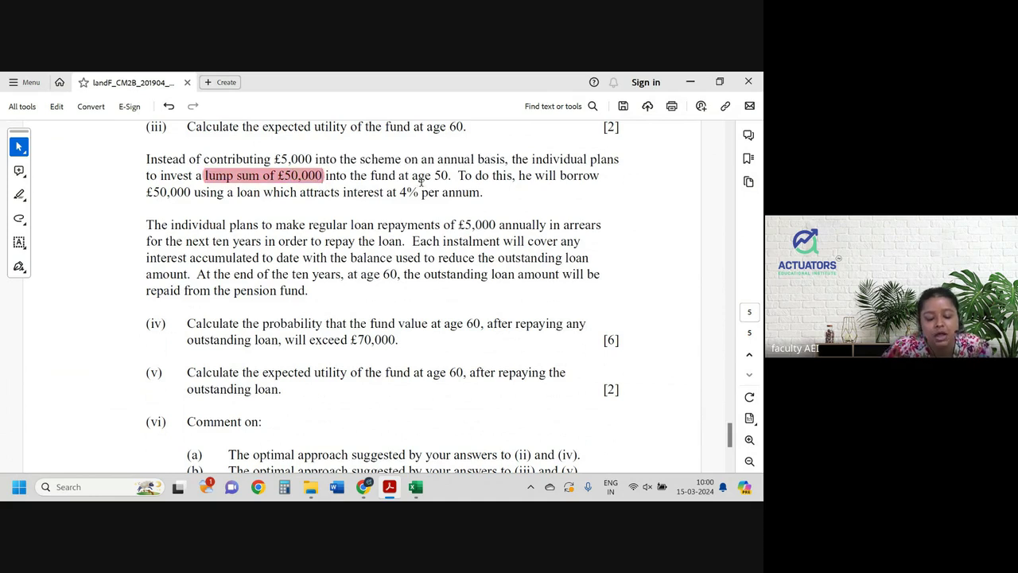
- Read the loan's interest terms in the PDF and highlight "individual plans to make regular loan repayments of £5,000"
left_click_drag(420, 179, 443, 178)
left_click(503, 176)
left_click_drag(147, 192, 481, 193)
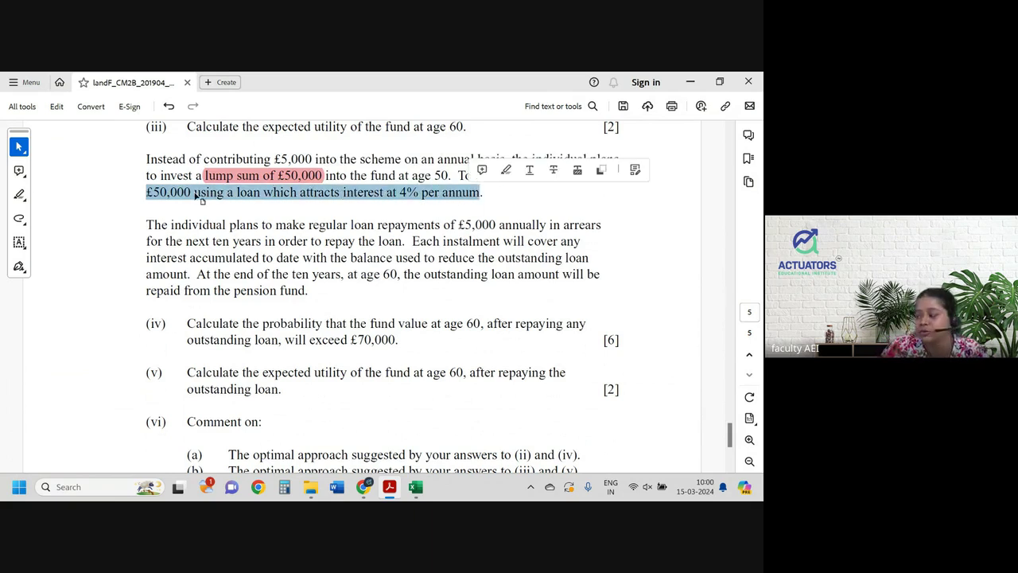
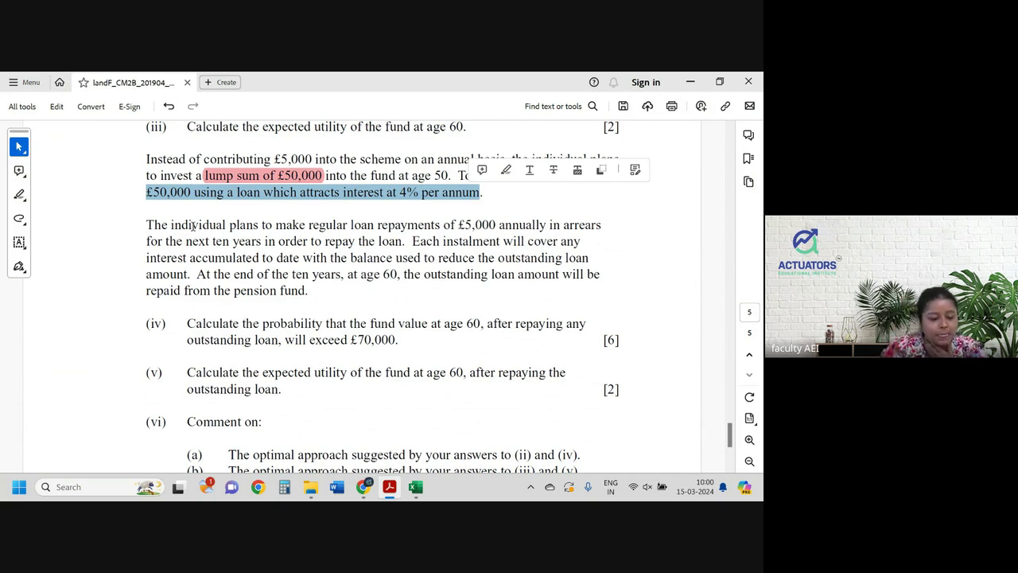
left_click_drag(170, 226, 496, 227)
left_click(519, 203)
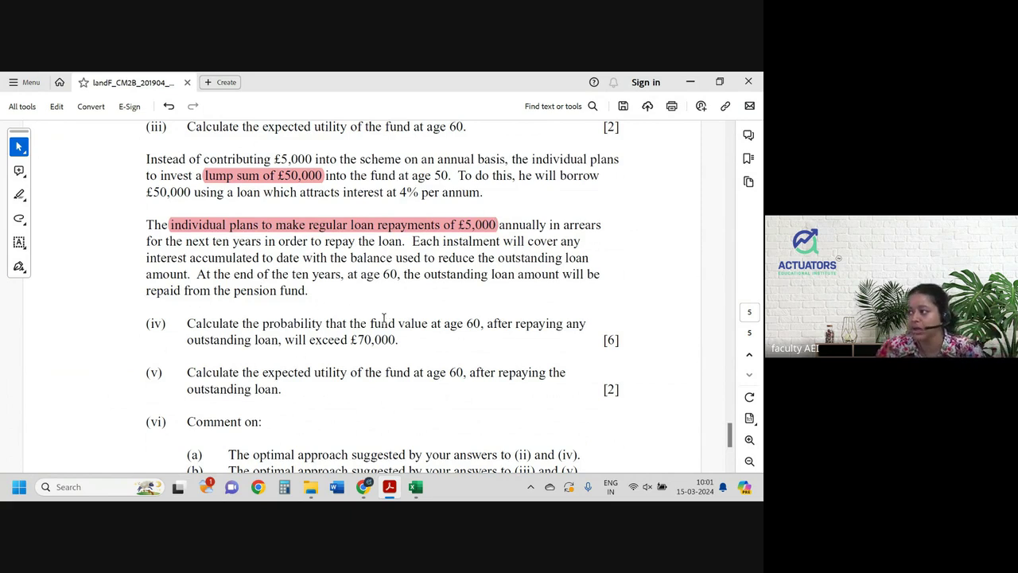
- Read how each instalment is applied to the loan and how the outstanding amount is repaid at age 60
mouse_move(411, 244)
left_mouse_down()
mouse_move(509, 254)
mouse_move(556, 242)
left_mouse_up()
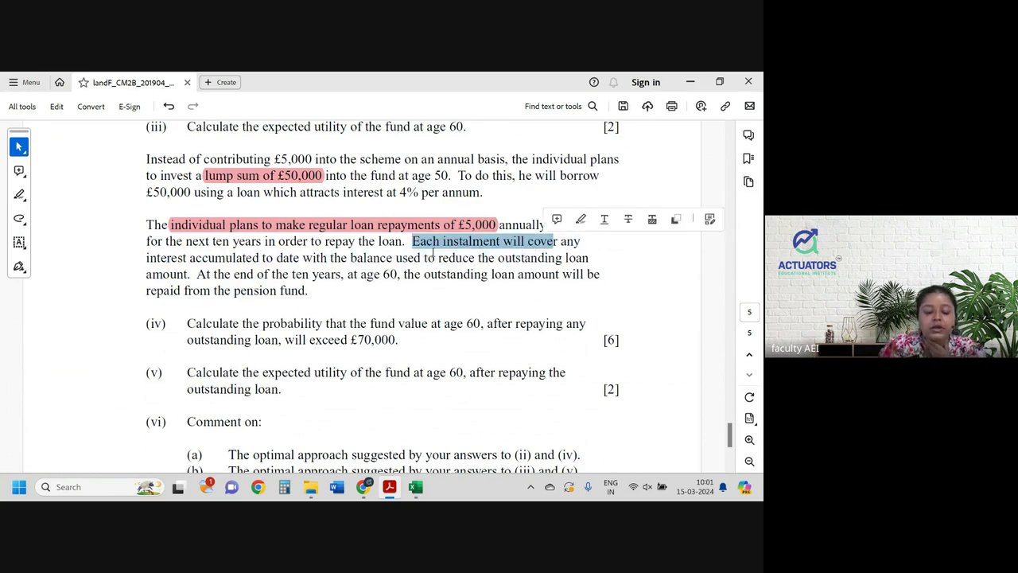
left_click(135, 269)
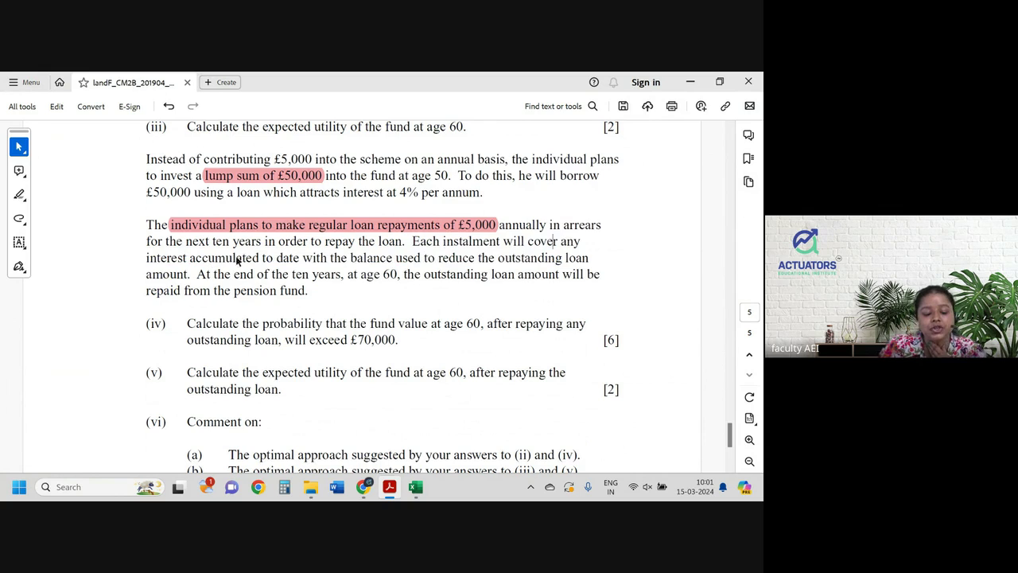
left_click_drag(326, 258, 589, 257)
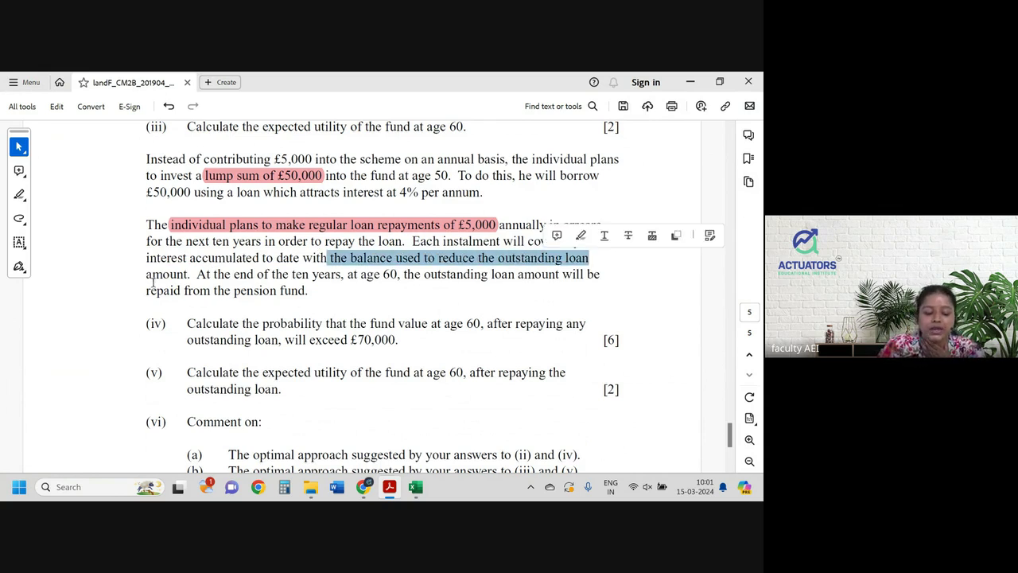
left_click(153, 283)
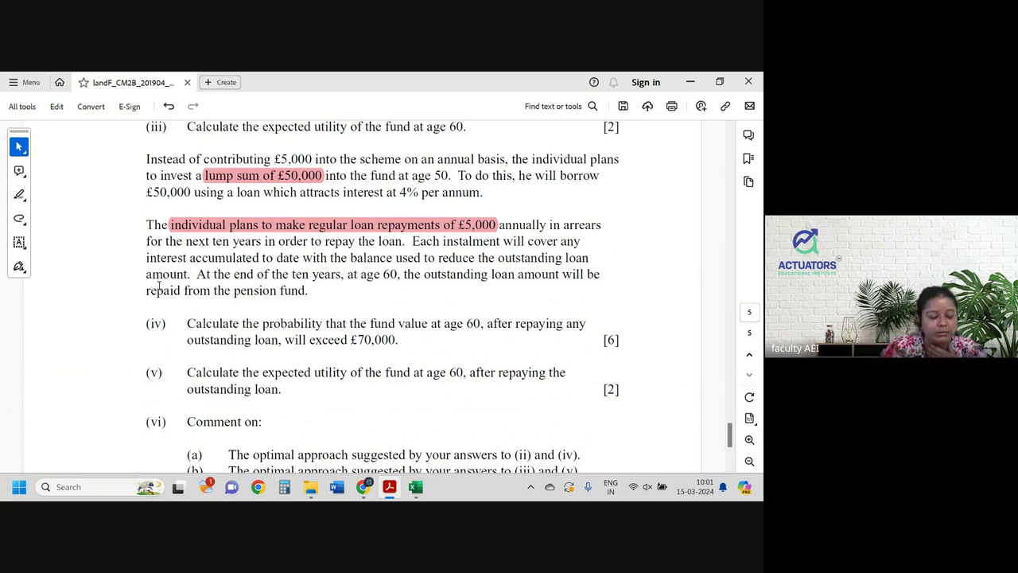
left_click_drag(196, 273, 341, 269)
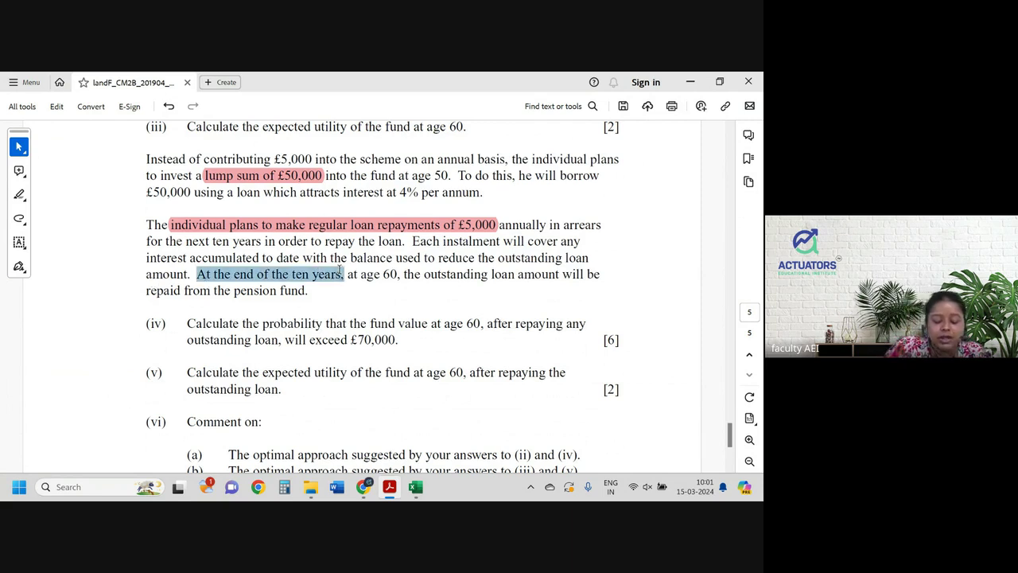
left_click(350, 274)
left_click_drag(424, 273, 575, 273)
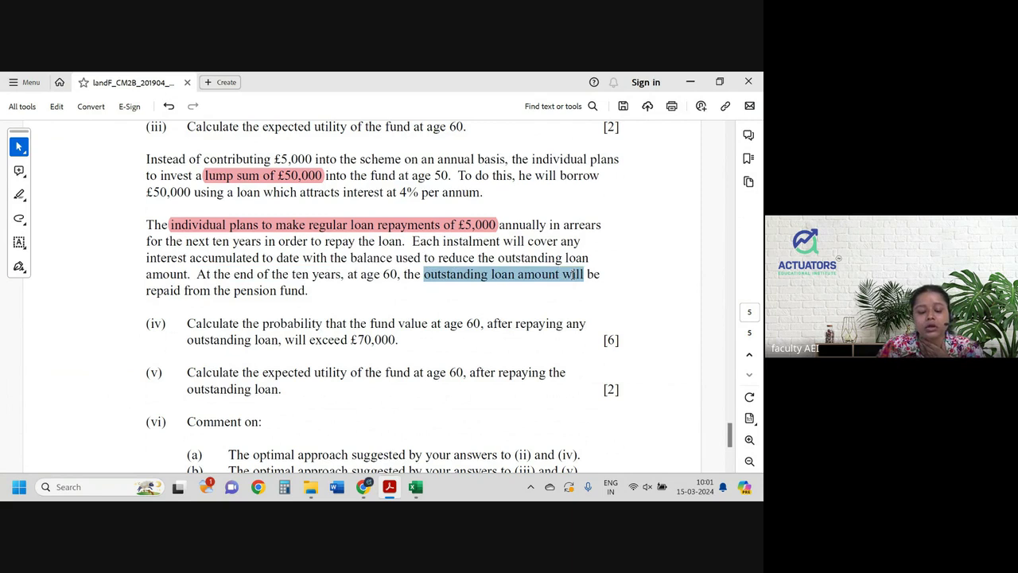
left_click_drag(185, 290, 310, 291)
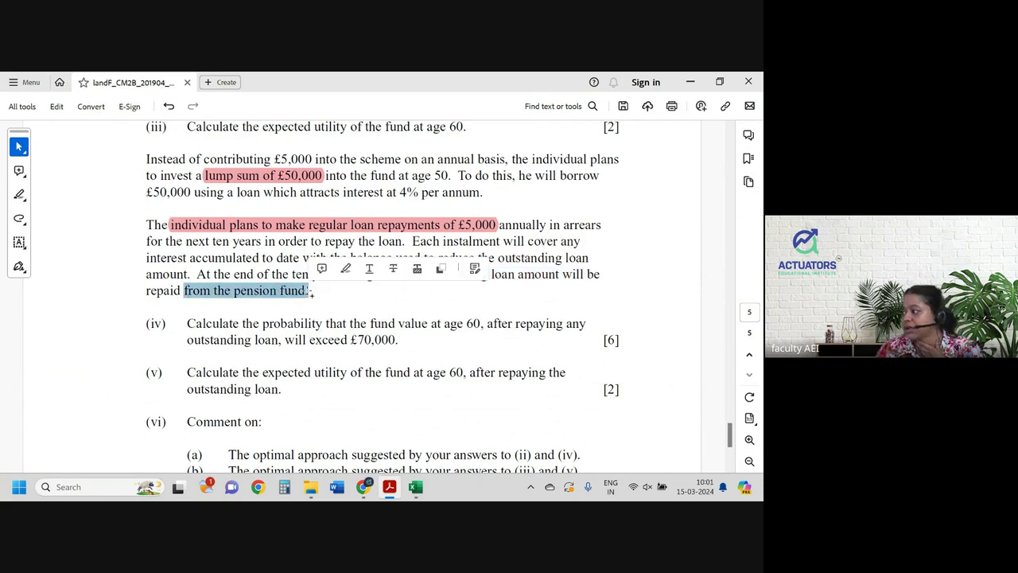
left_click(259, 342)
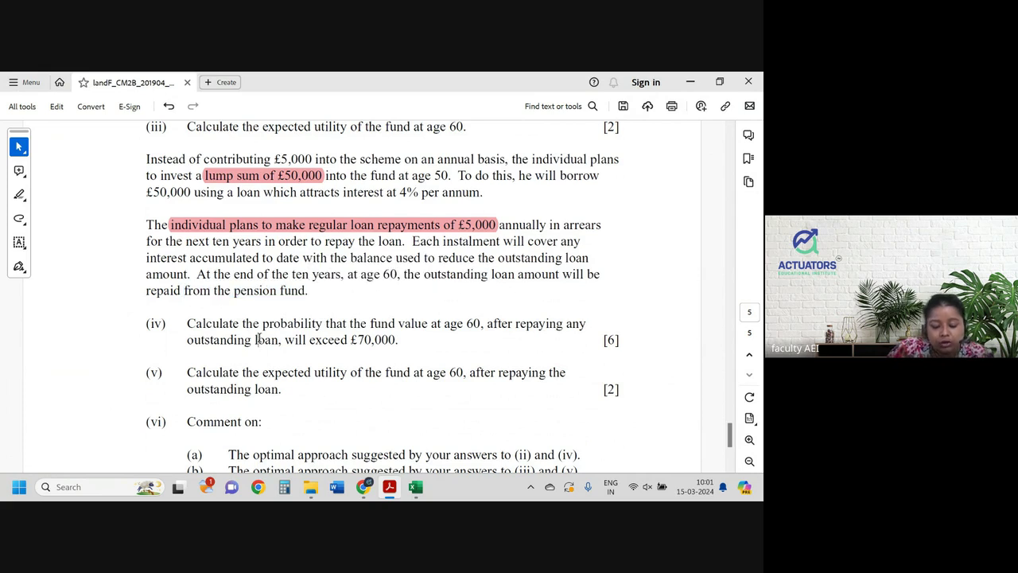
- Read the requirement of part (iv) and look over the remaining parts of the question
left_click_drag(213, 328, 563, 326)
left_click_drag(185, 340, 397, 342)
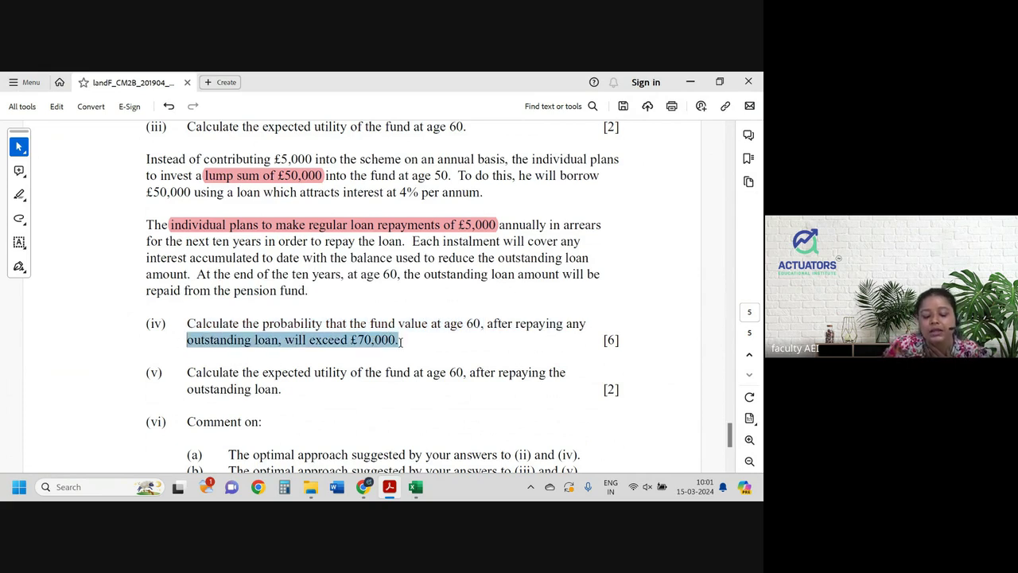
scroll(399, 356, "down", 2)
scroll(398, 355, "down", 1)
left_click(371, 337)
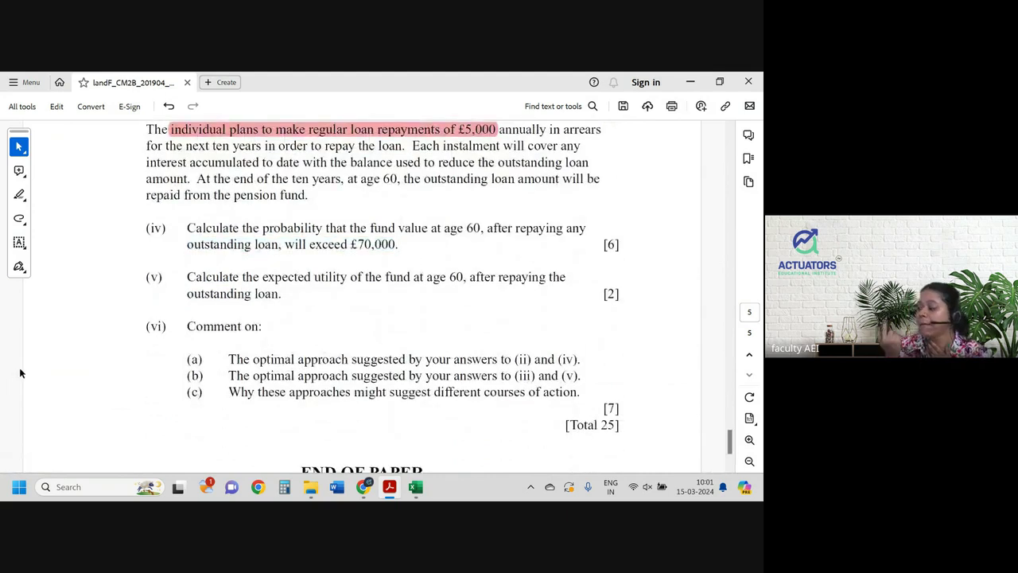
- Compare the simulated fund values in the Excel sheet i with the lump sum and loan terms in the question PDF
key("alt+Tab")
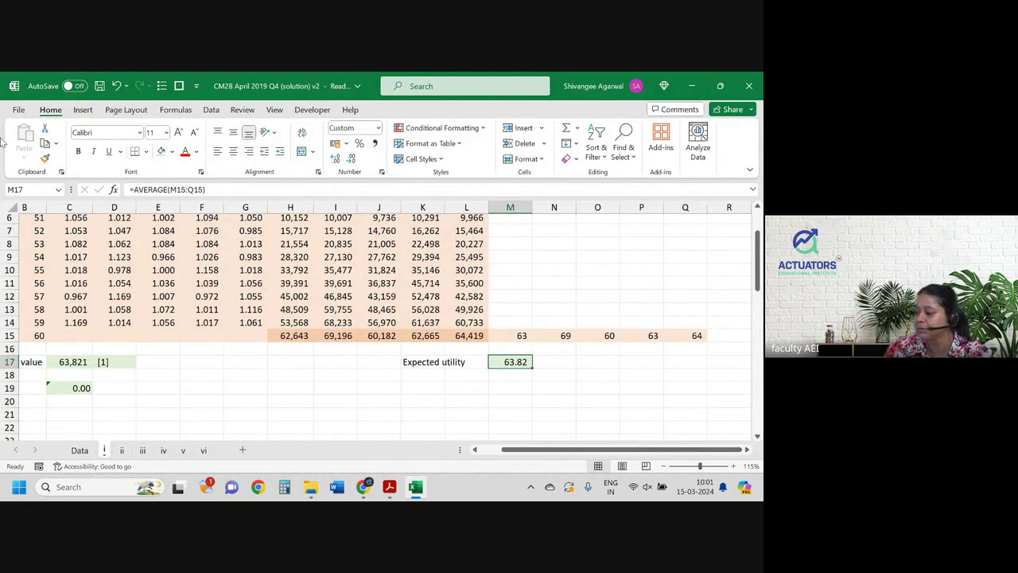
scroll(390, 255, "up", 2)
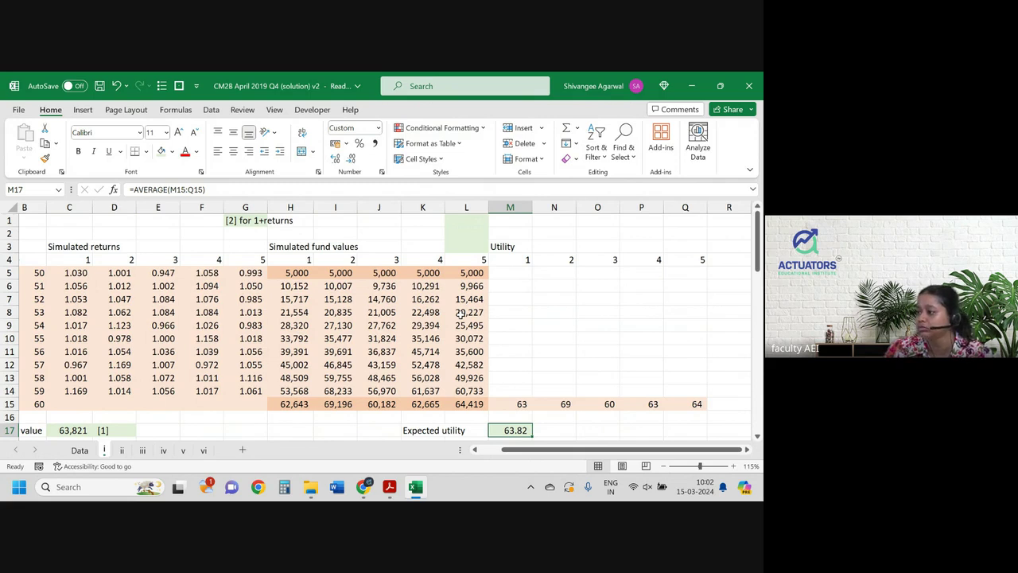
key("alt+Tab")
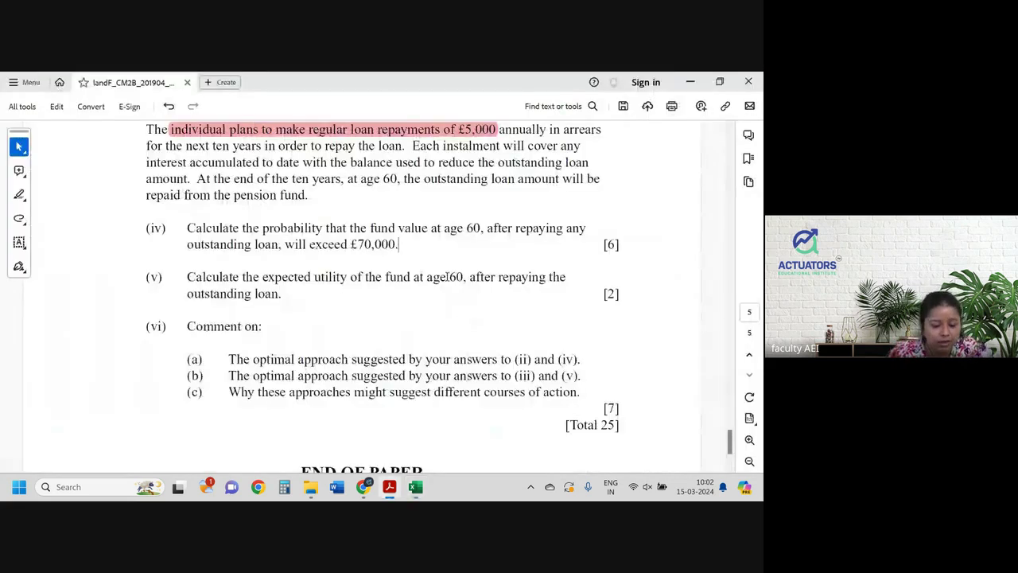
scroll(458, 239, "up", 2)
scroll(458, 222, "up", 1)
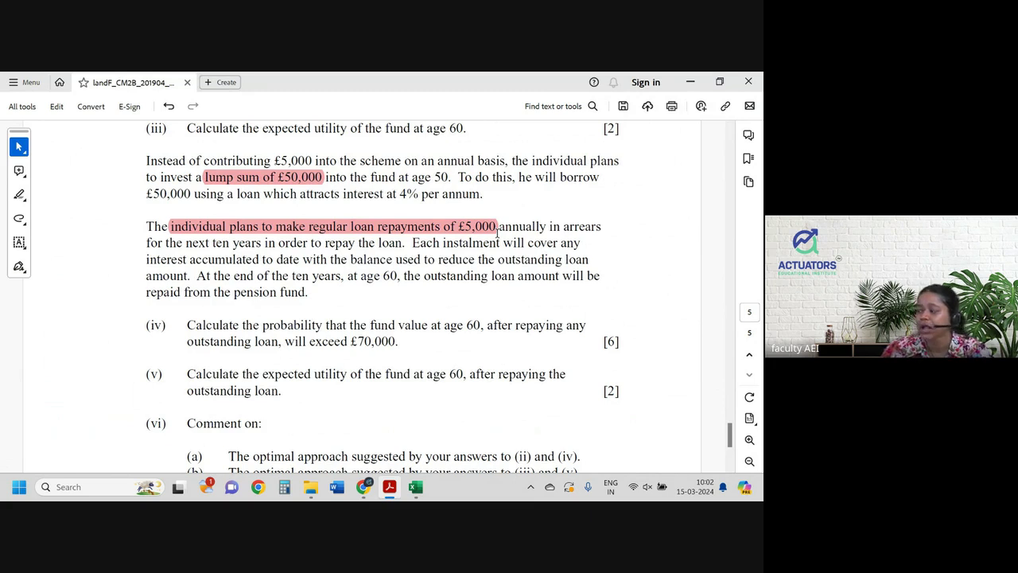
- Switch back to Excel and create a copy of sheet i, placed before sheet ii
key("alt+Tab")
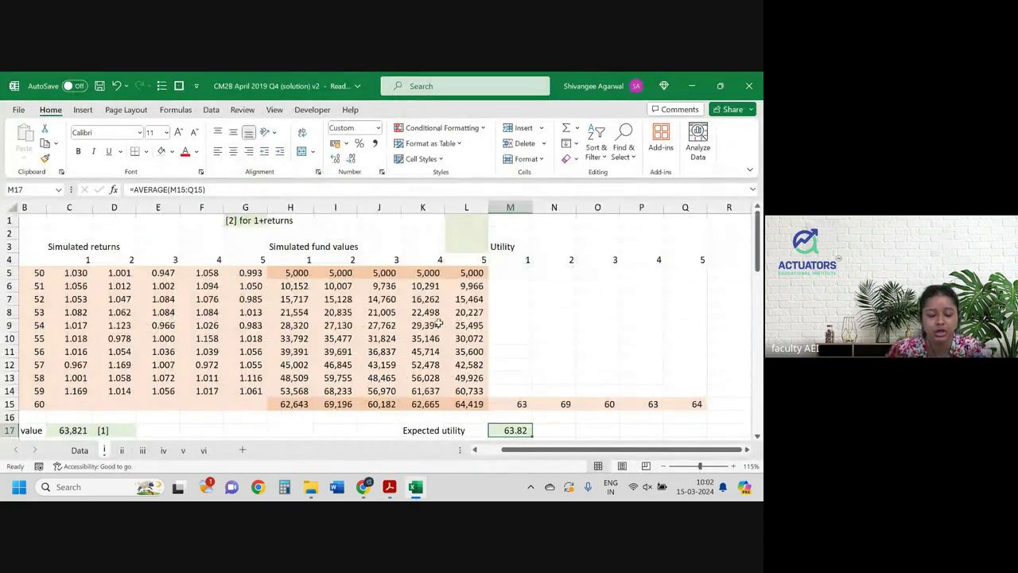
scroll(340, 338, "left", 1)
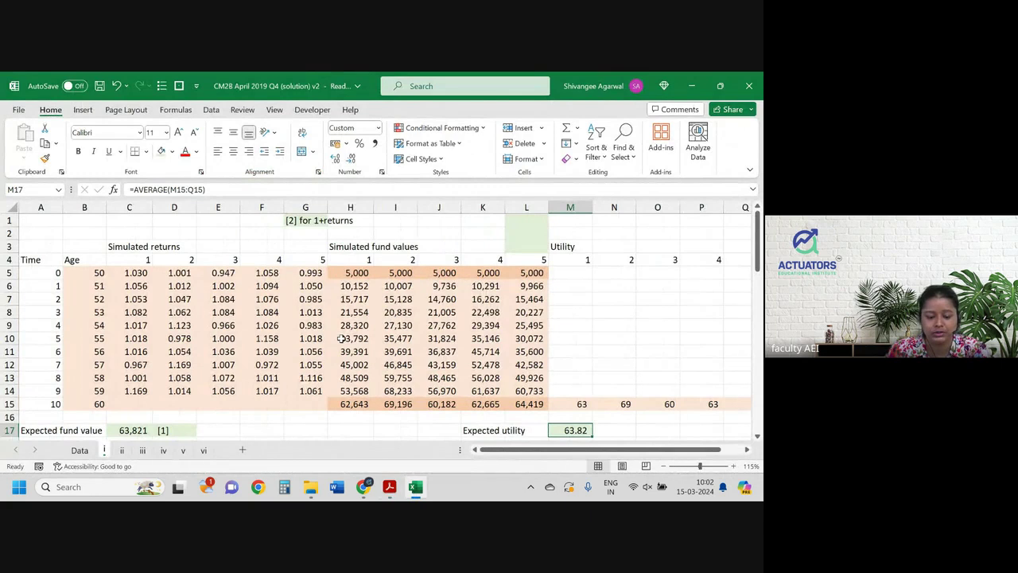
key("alt+h")
key("o")
key("m")
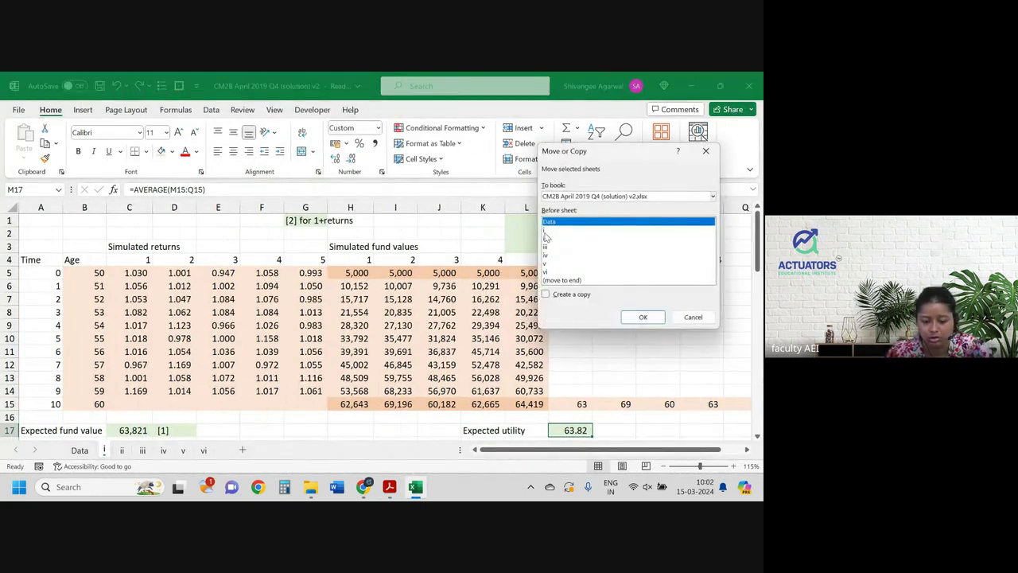
left_click(551, 238)
left_click(565, 296)
left_click(643, 316)
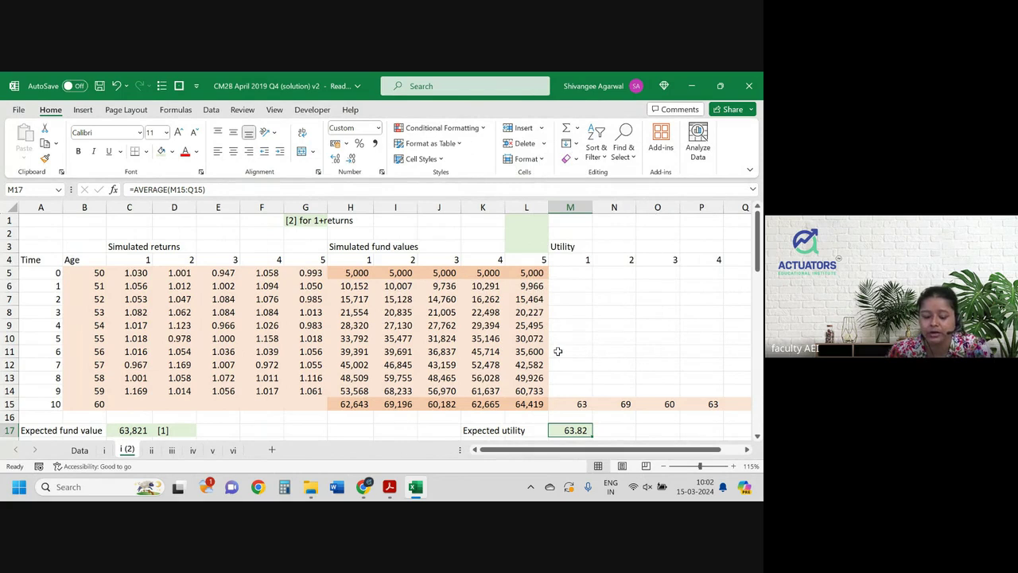
- Clear the "Expected utility" label in K17 of the copied sheet i (2)
left_click(499, 429)
key("Delete")
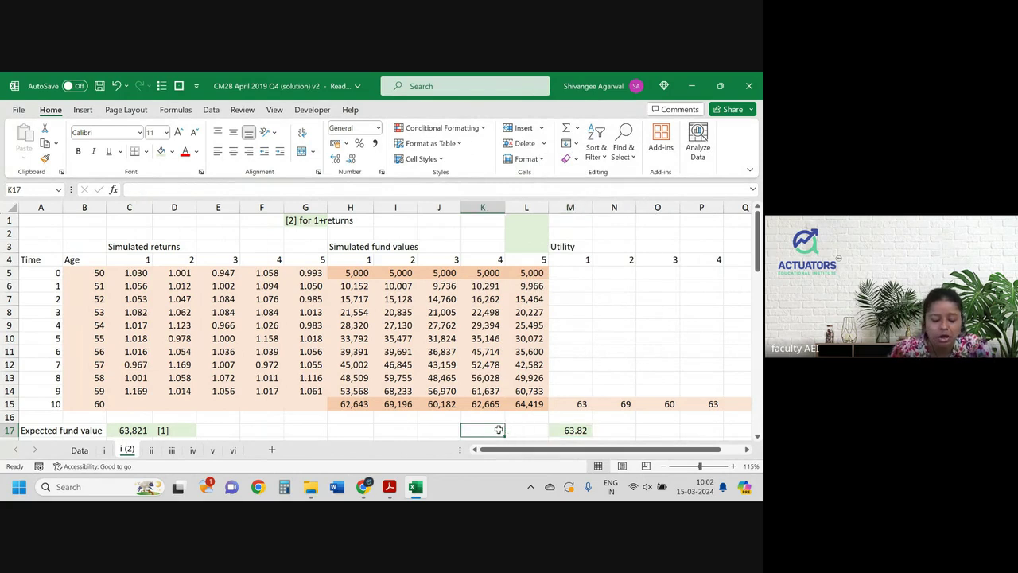
scroll(499, 430, "down", 1)
scroll(499, 430, "up", 1)
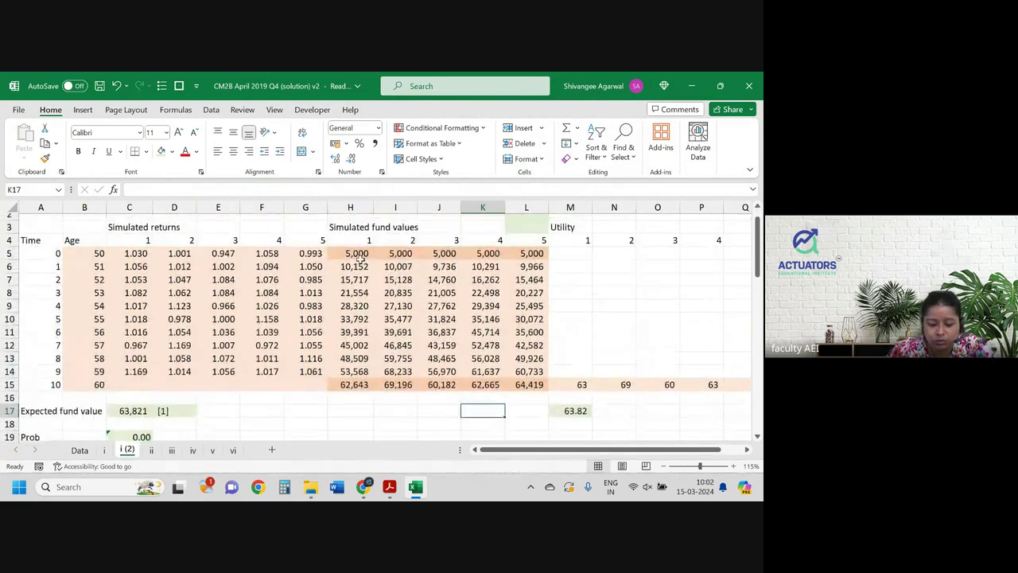
- Set the time 0 fund value in H5 to =50000 and copy it across all five simulations to L5
left_click(359, 253)
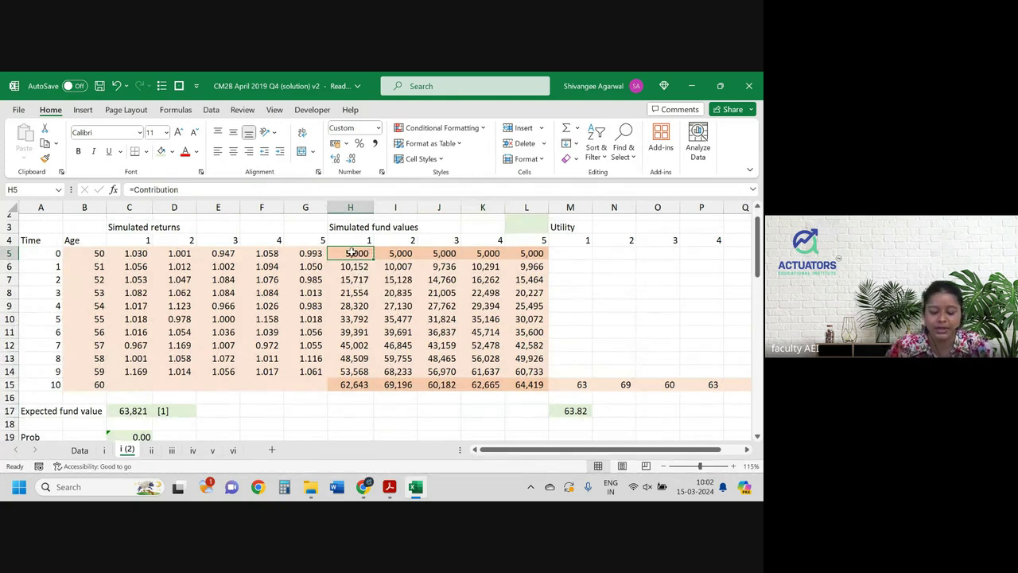
type("=50000")
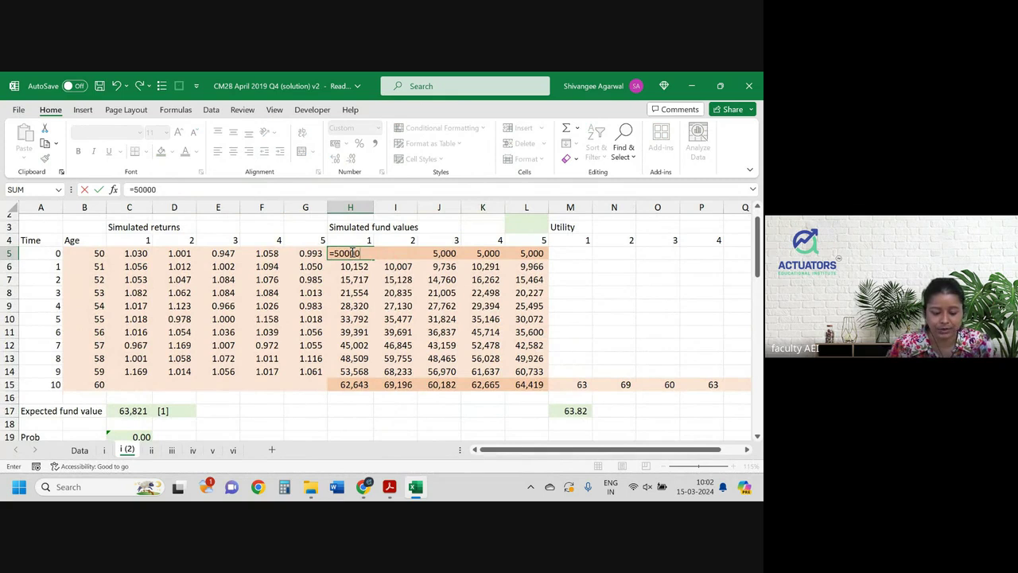
key("Return")
left_click(352, 253)
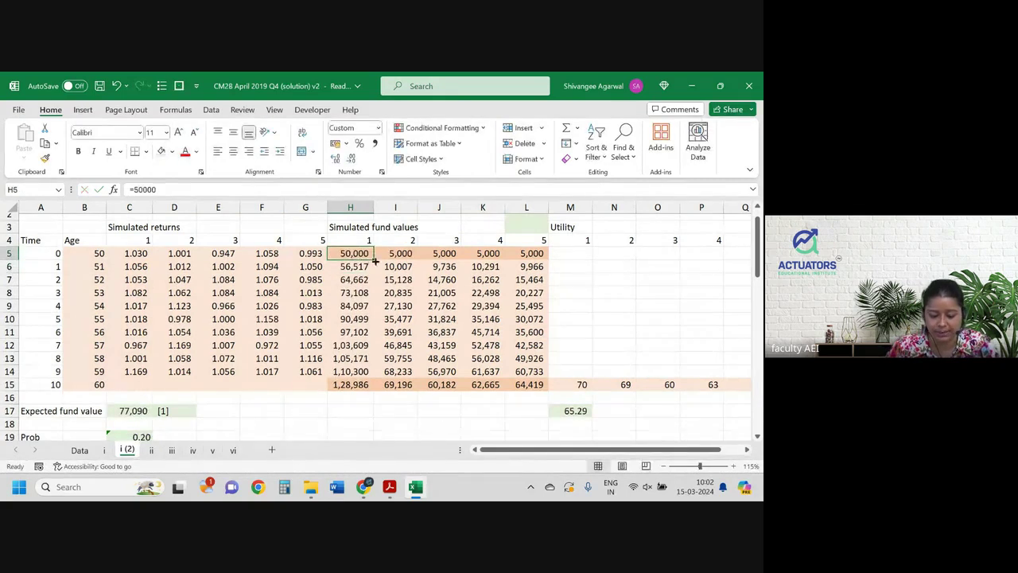
left_click_drag(374, 260, 544, 257)
- Remove Contribution from the H6 formula to leave =H5*C5, and fill it through the fund value block H6:L15
left_click(356, 271)
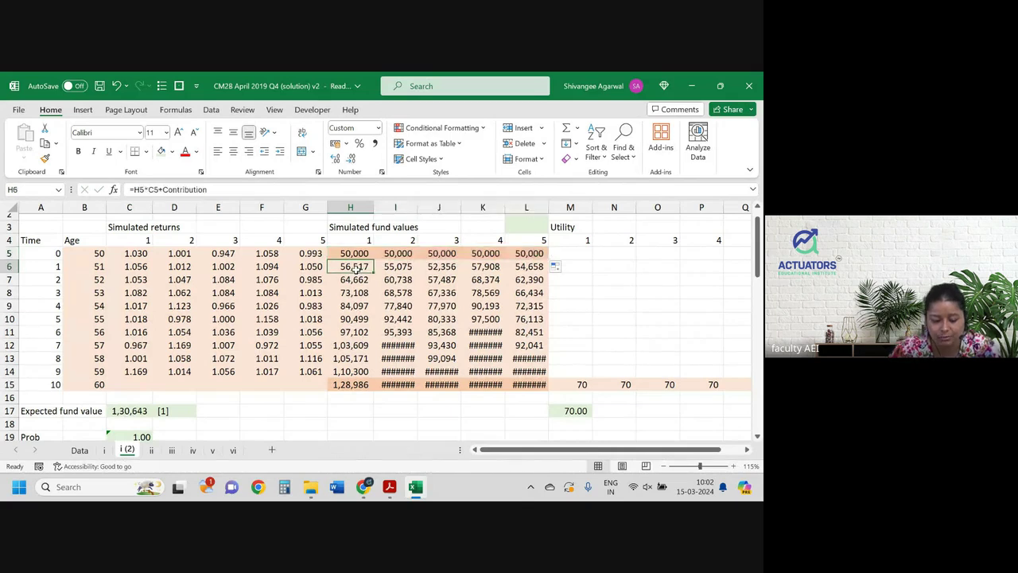
double_click(356, 271)
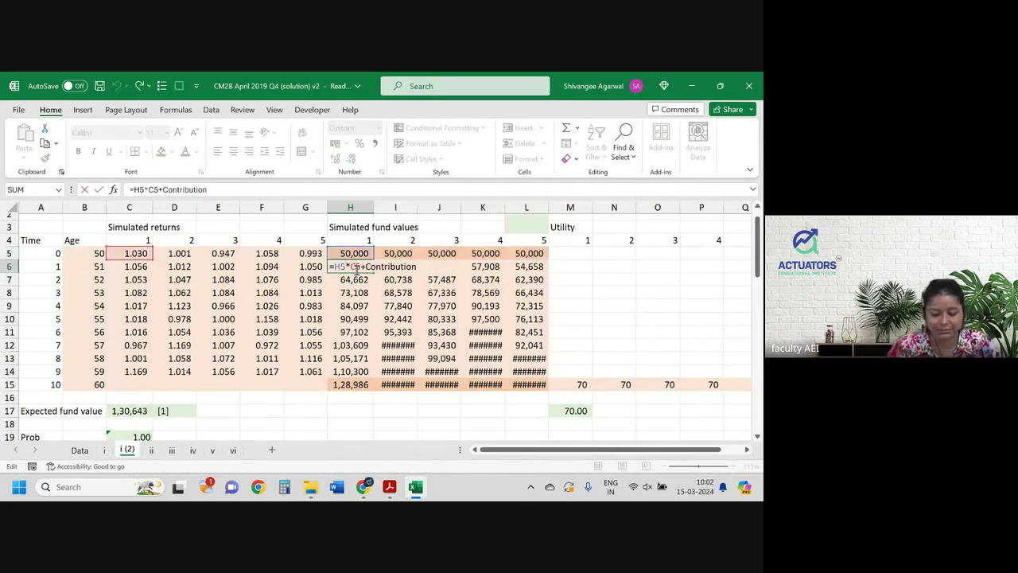
key("Escape")
double_click(356, 271)
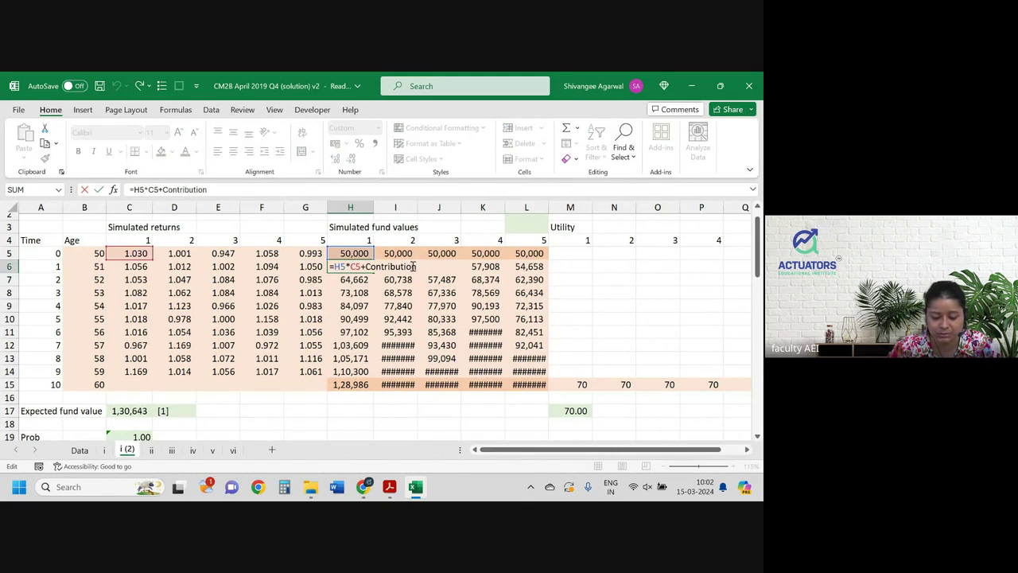
left_click_drag(416, 266, 362, 268)
key("BackSpace")
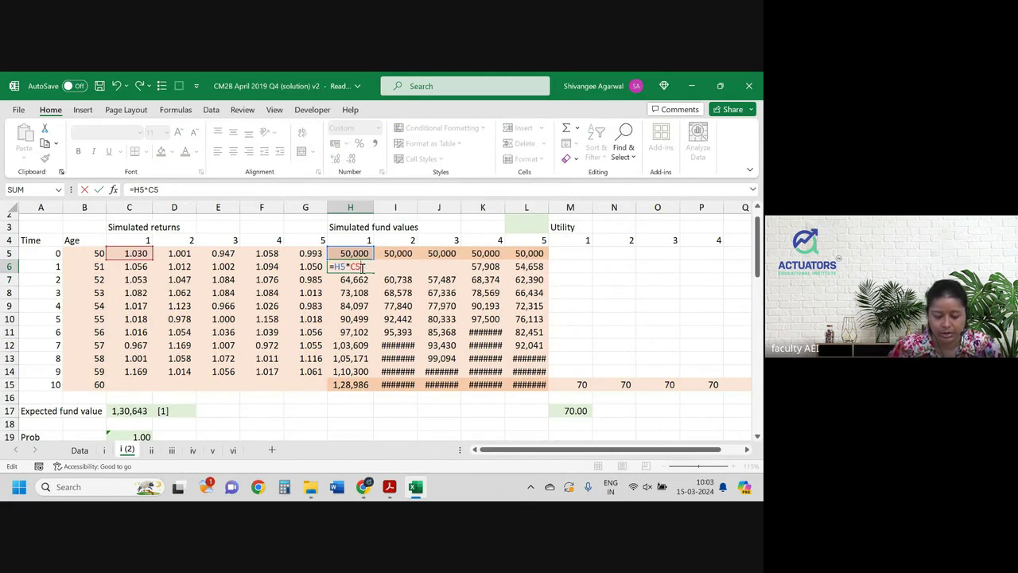
key("Return")
left_click(362, 268)
left_click_drag(373, 273, 556, 388)
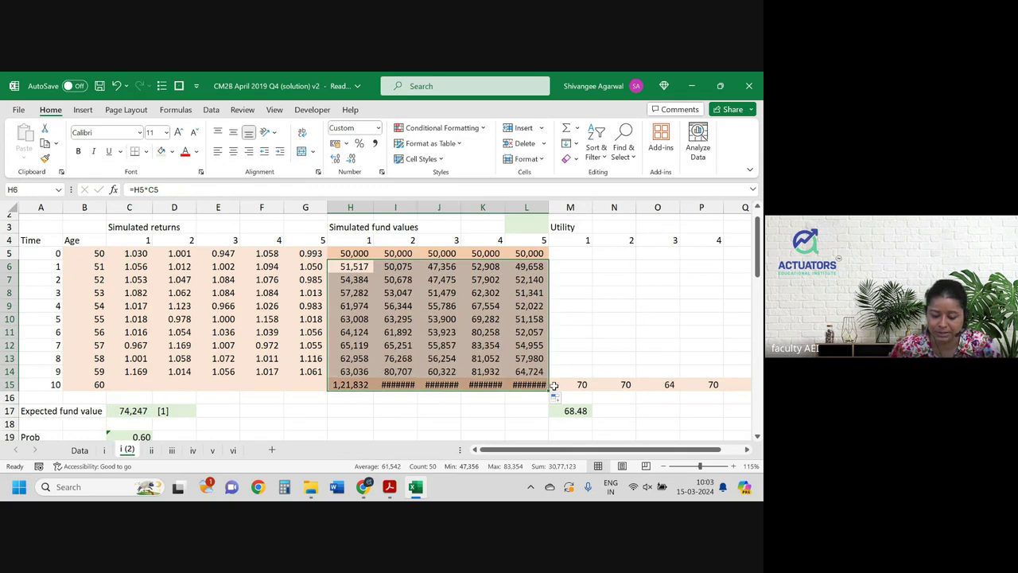
- Review the age 60 fund values, the formula in H7 and the starting values in H5:L5
left_click_drag(362, 385, 521, 382)
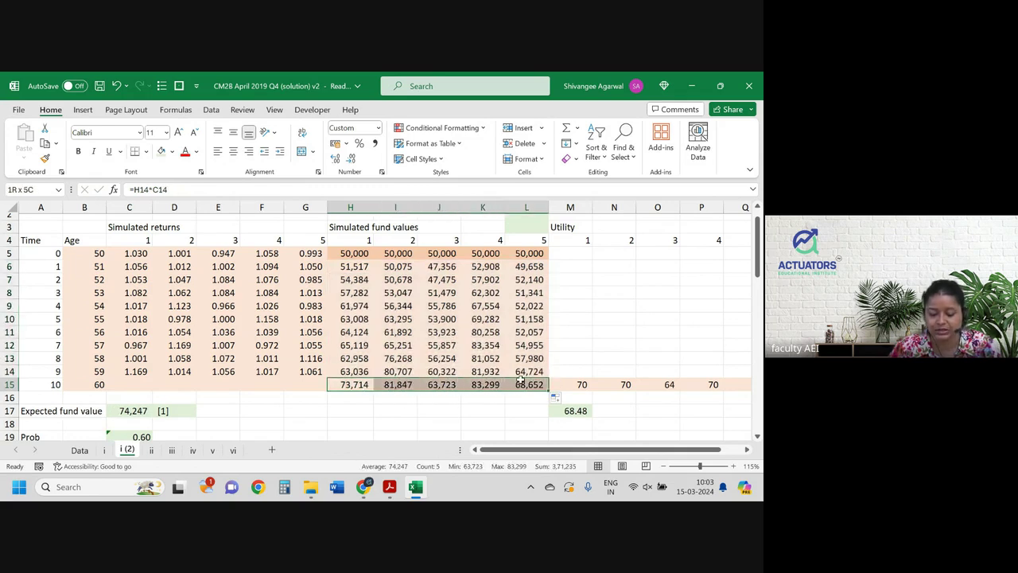
double_click(357, 280)
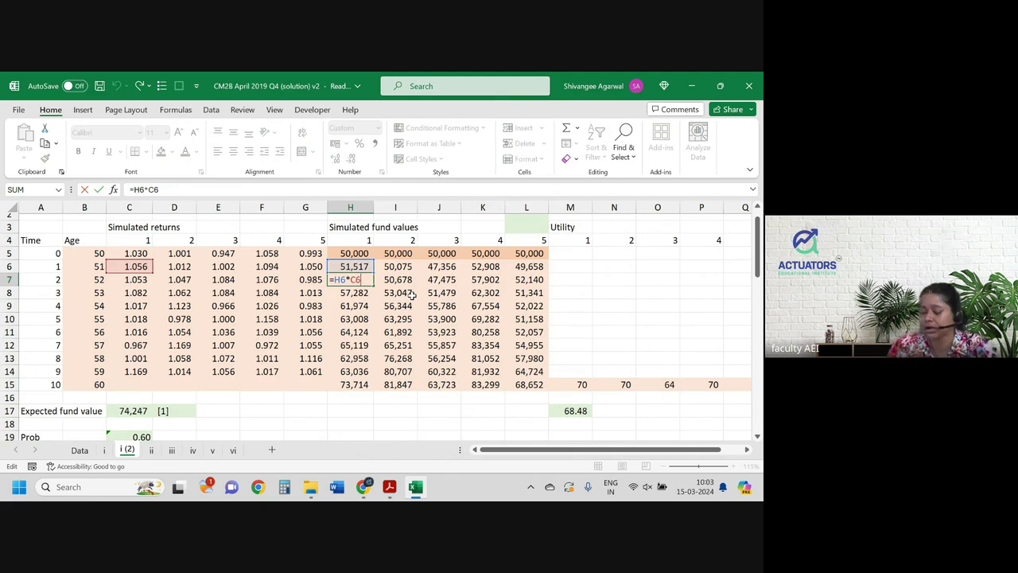
left_click(412, 295)
left_click_drag(350, 254, 538, 263)
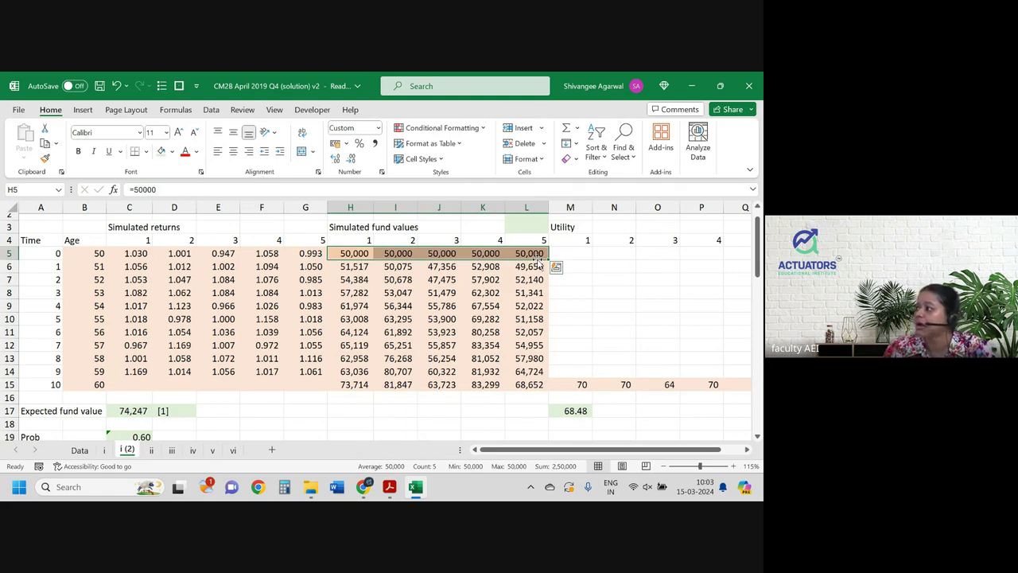
- Insert a new column before the Utility section and enter the heading "Loan repay" in M4
left_click(570, 207)
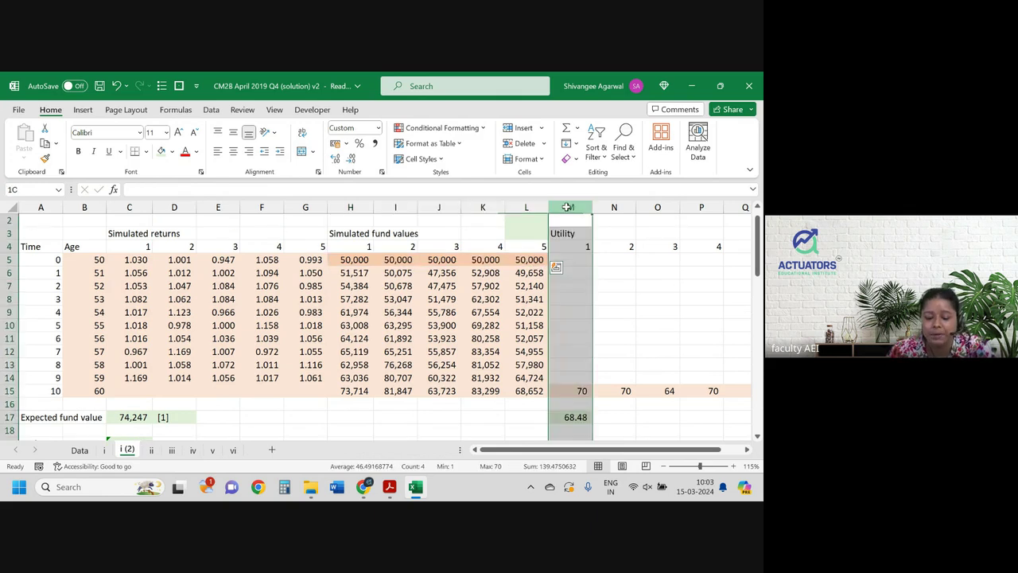
key("ctrl+shift+equal")
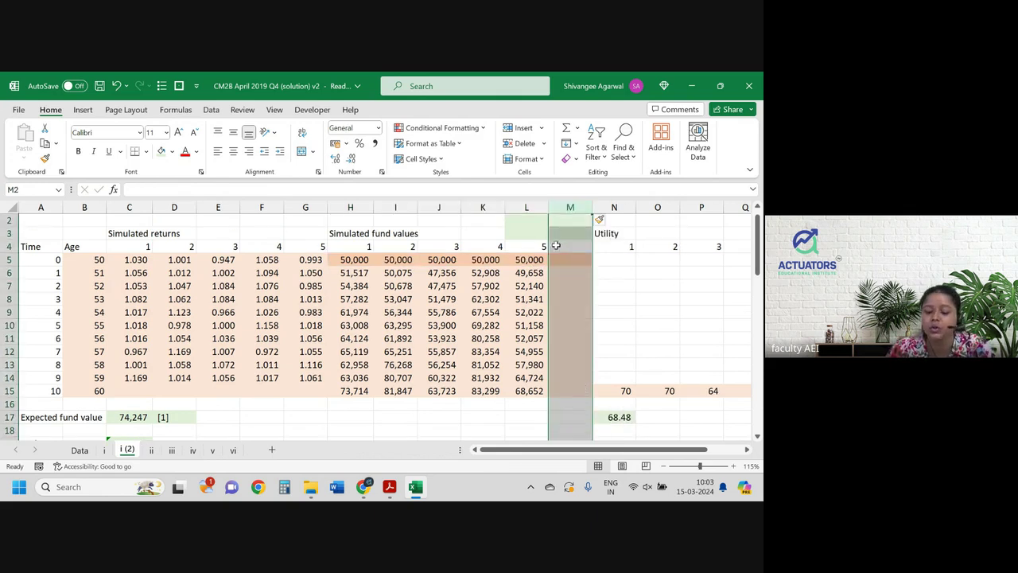
left_click(564, 244)
type("Loan repay")
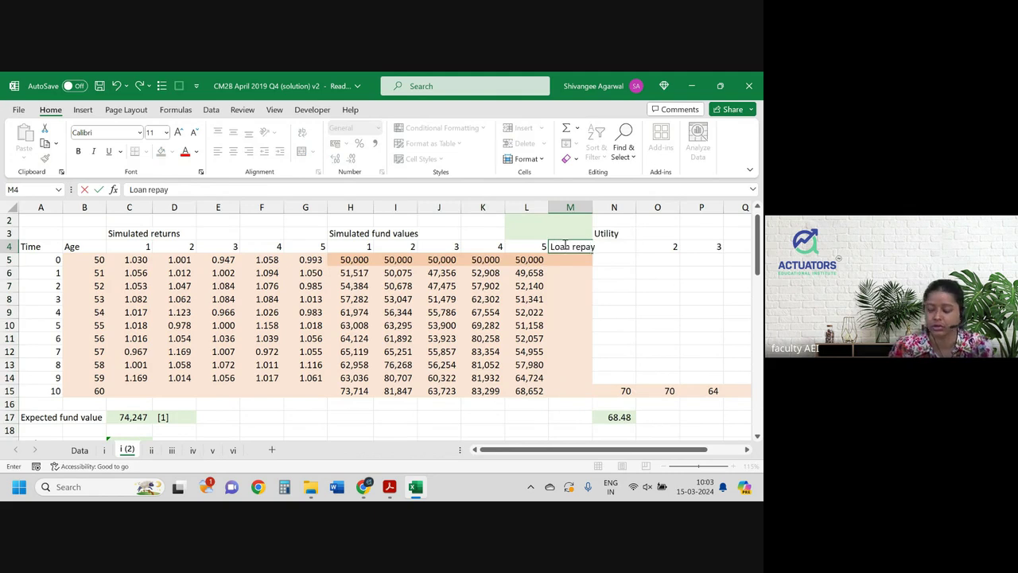
key("Return")
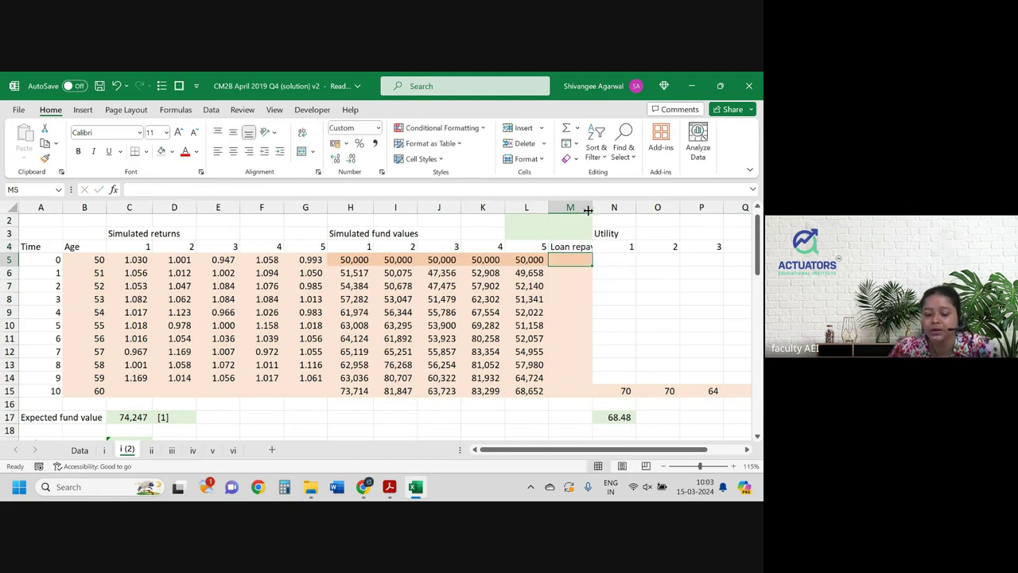
- Enter the initial loan balance of -50000 in M5
type("- 50,0")
type("0000")
key("Return")
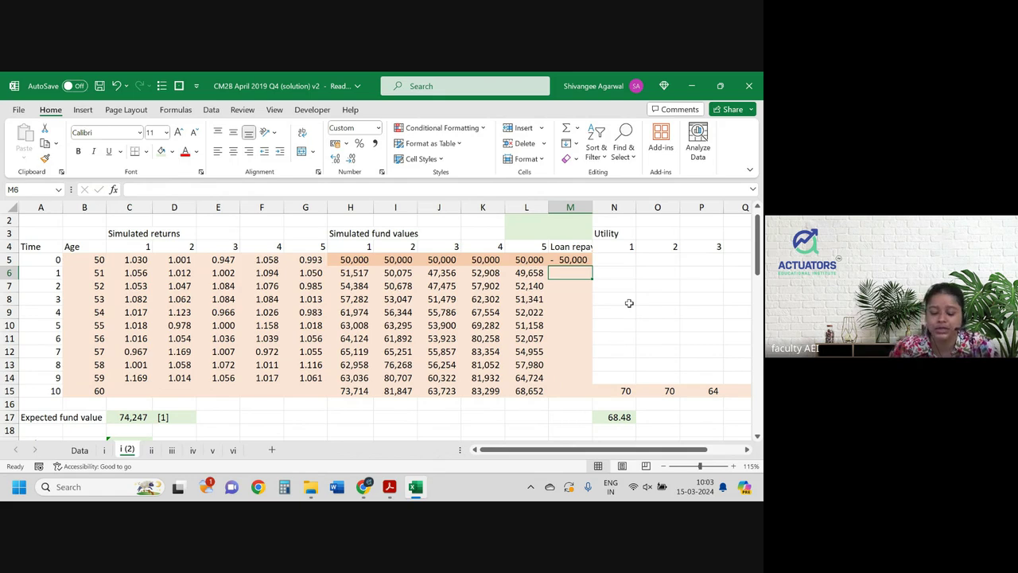
- Enter =M5*(1+LoanRate) in M6, taking the loan rate from the Data sheet
type("=")
key("Up")
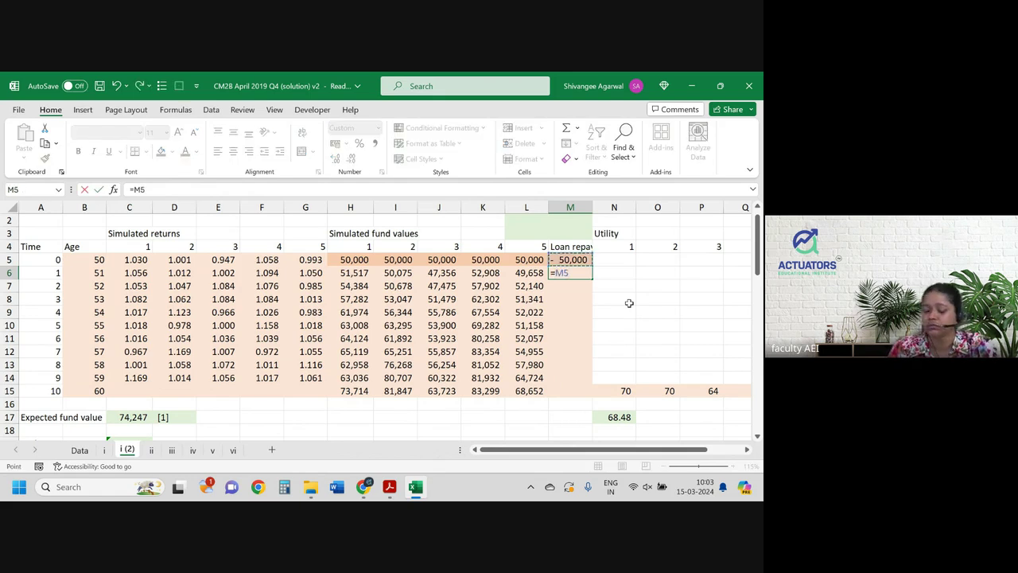
type("*(1+")
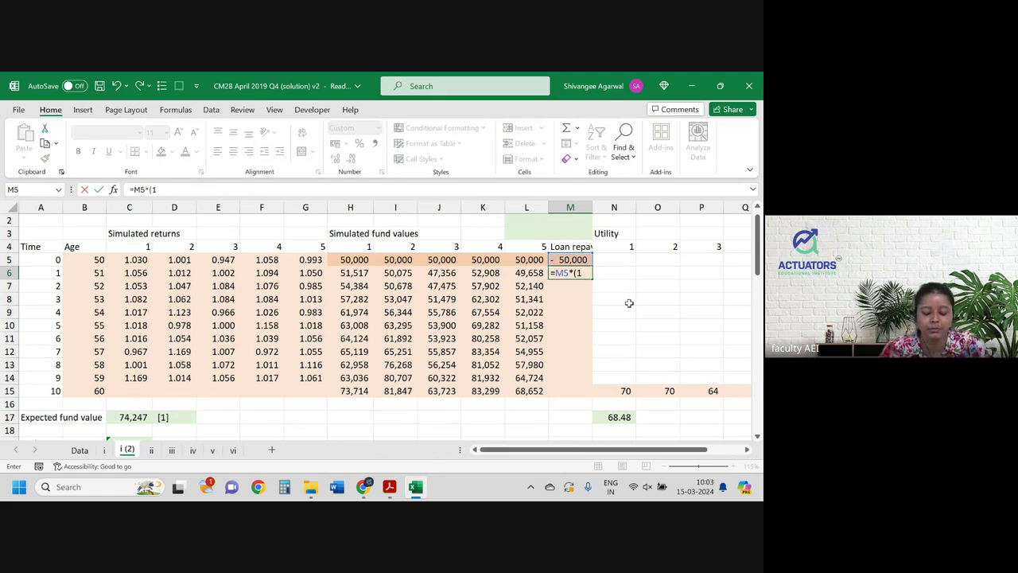
left_click(80, 450)
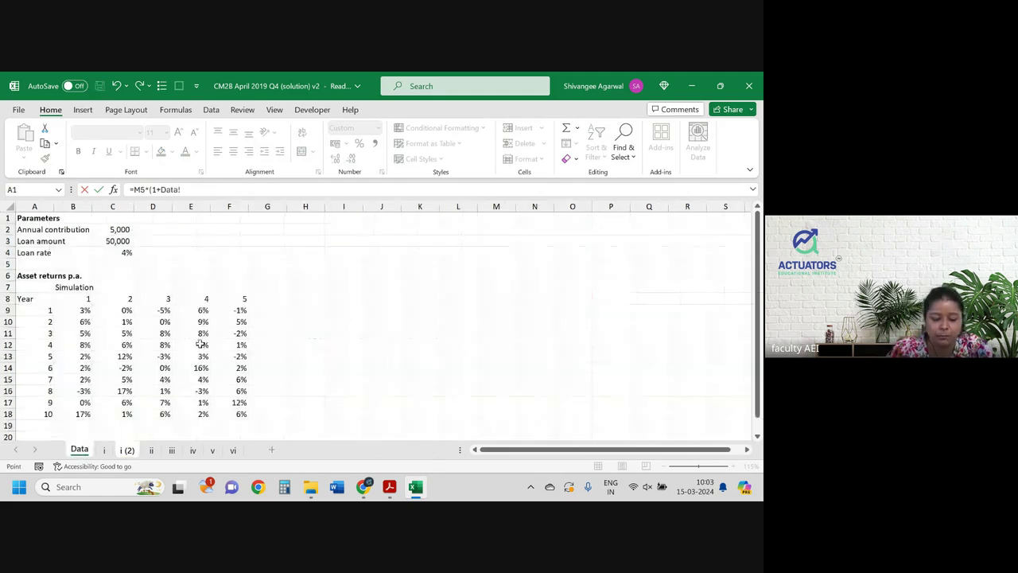
left_click(125, 252)
type(")")
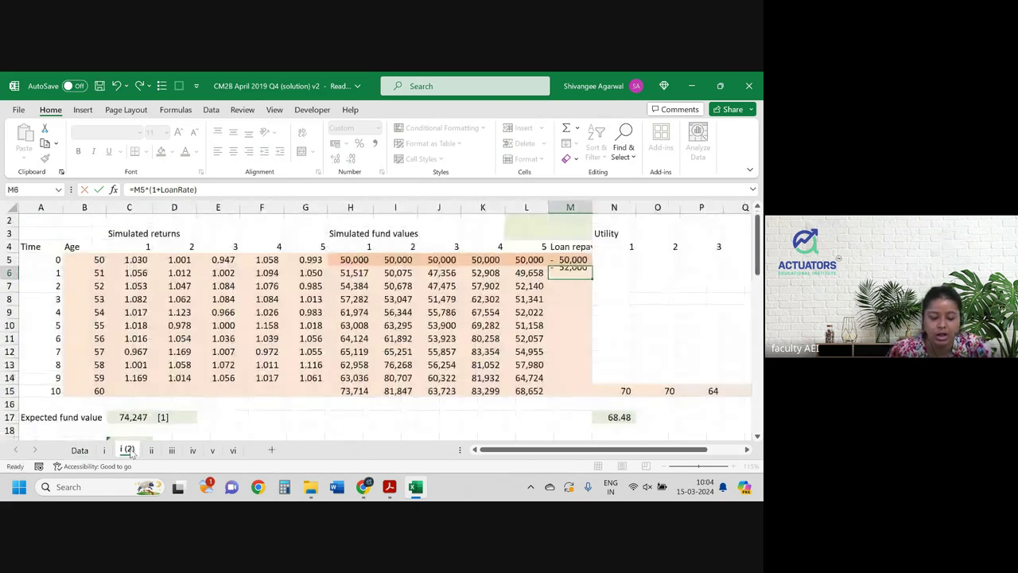
key("Return")
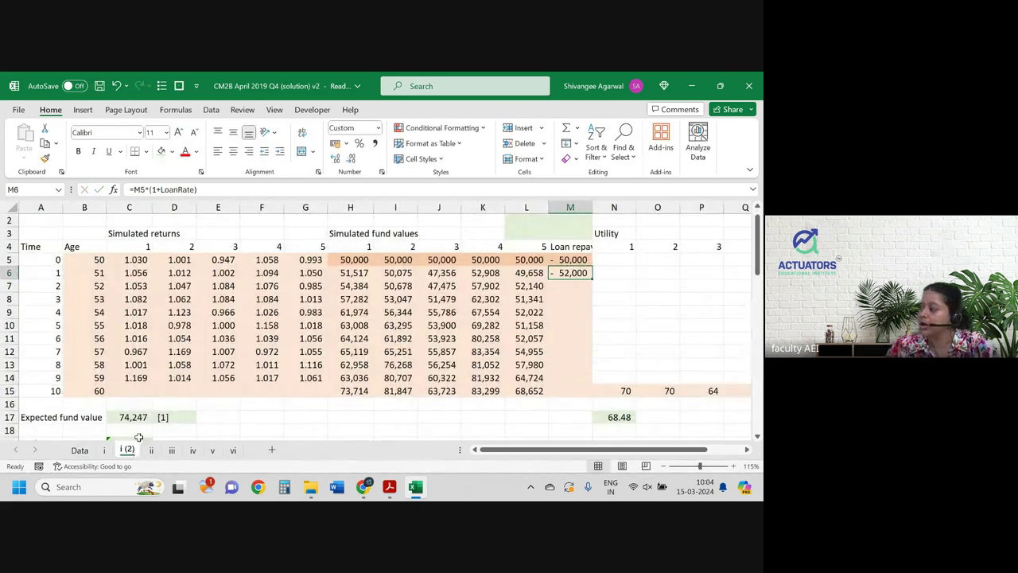
- Add the annual repayment to the M6 formula, making it =M5*(1+LoanRate)+Contribution
left_click(213, 189)
type("+con")
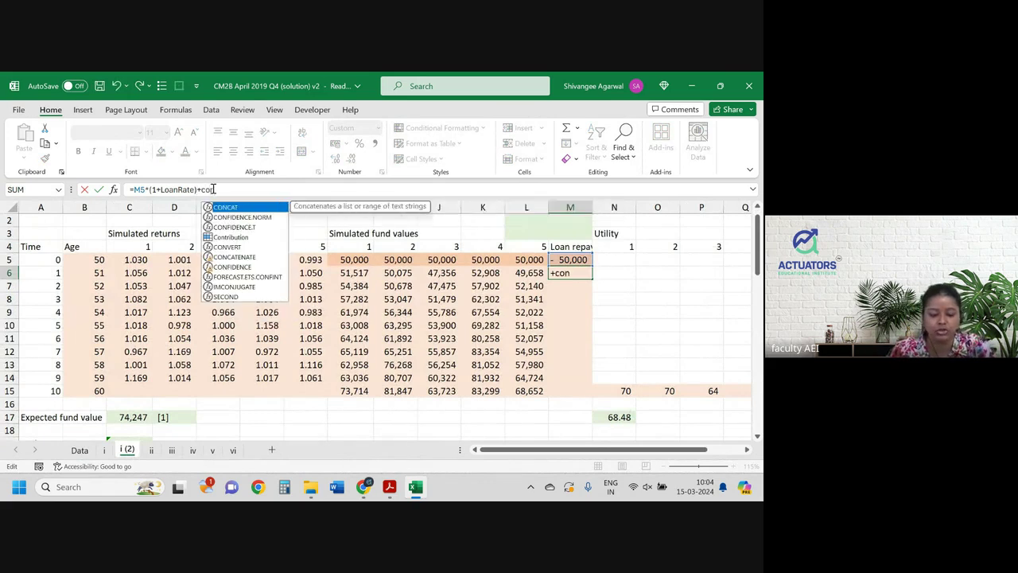
key("Down")
key("Down")
key("Down")
key("Tab")
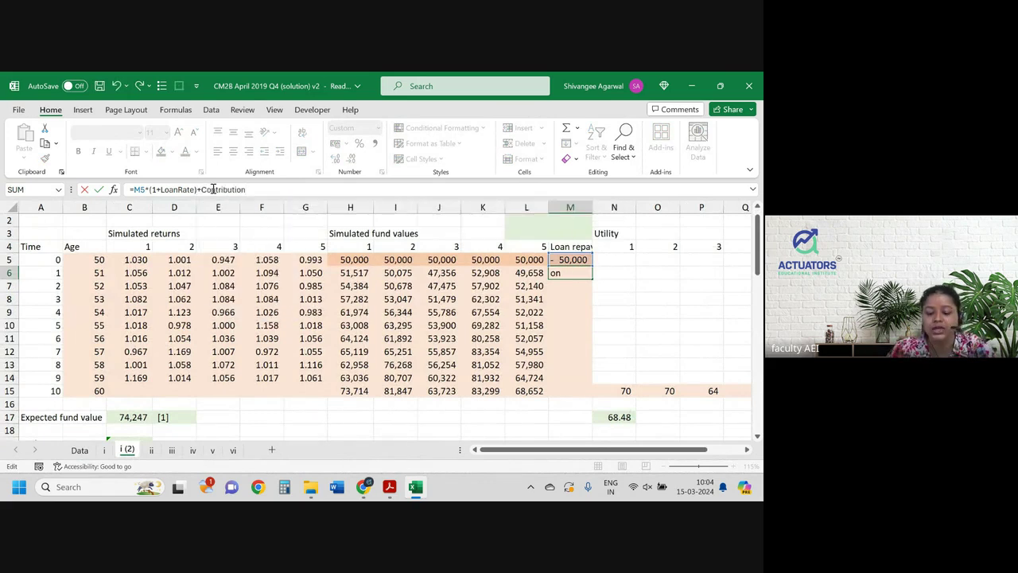
key("Return")
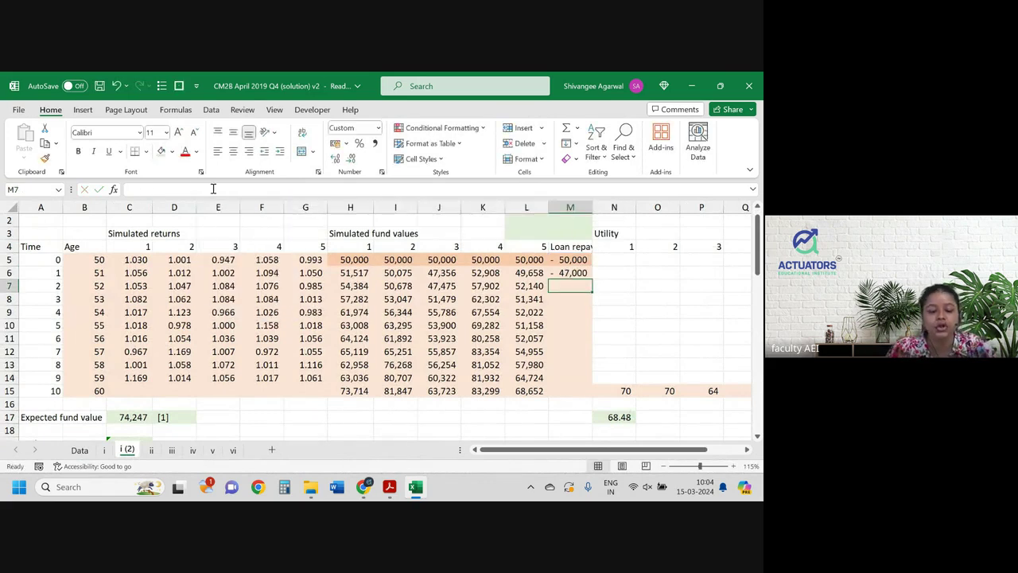
- Check the opening loan entry in M5 and fill the loan balance formula from M6 down to M14
double_click(567, 259)
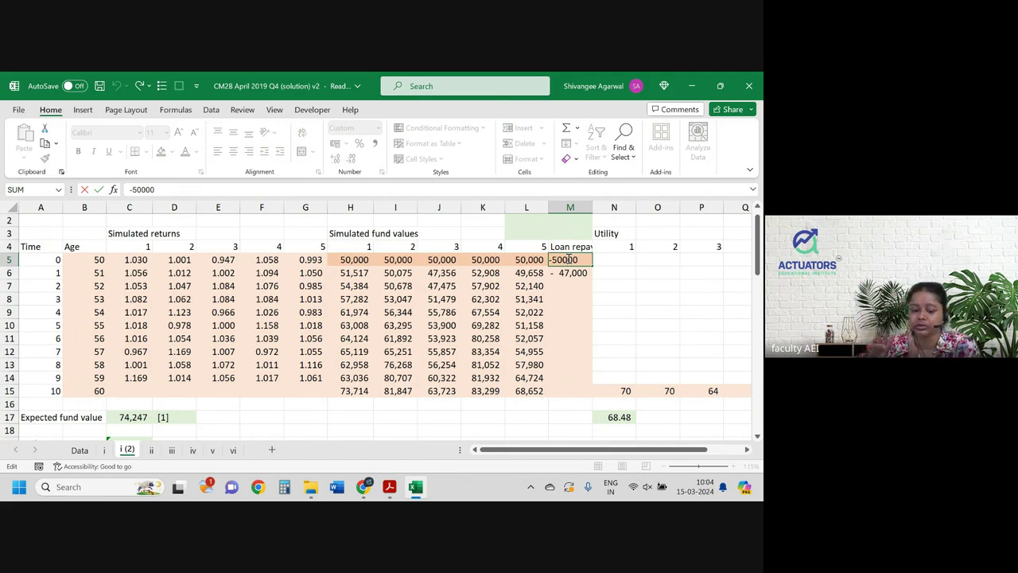
key("Return")
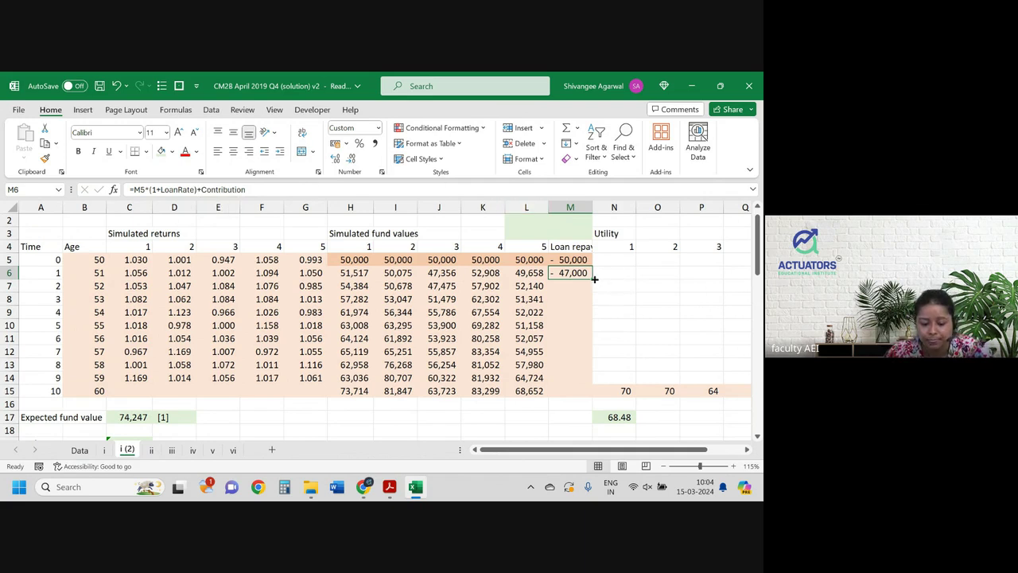
left_click_drag(594, 280, 596, 392)
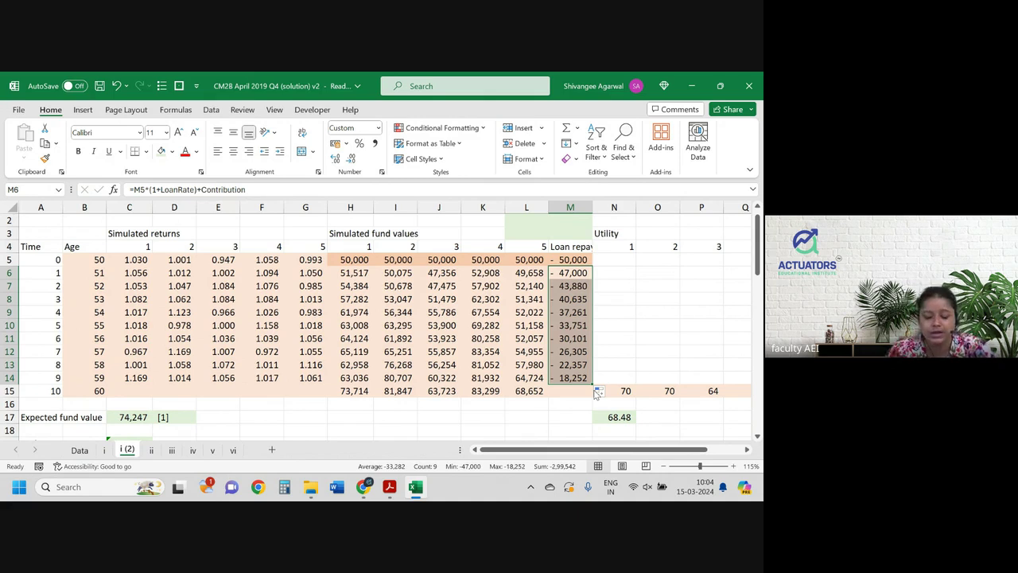
left_click(569, 279)
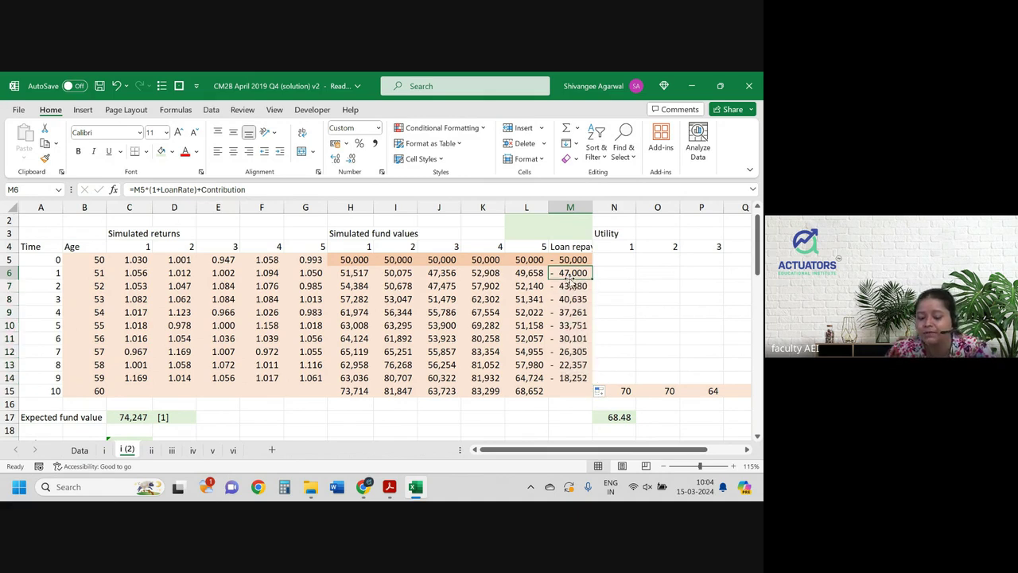
- Switch to the question PDF and highlight the words "in arrears" in the loan repayment terms
key("alt+Tab")
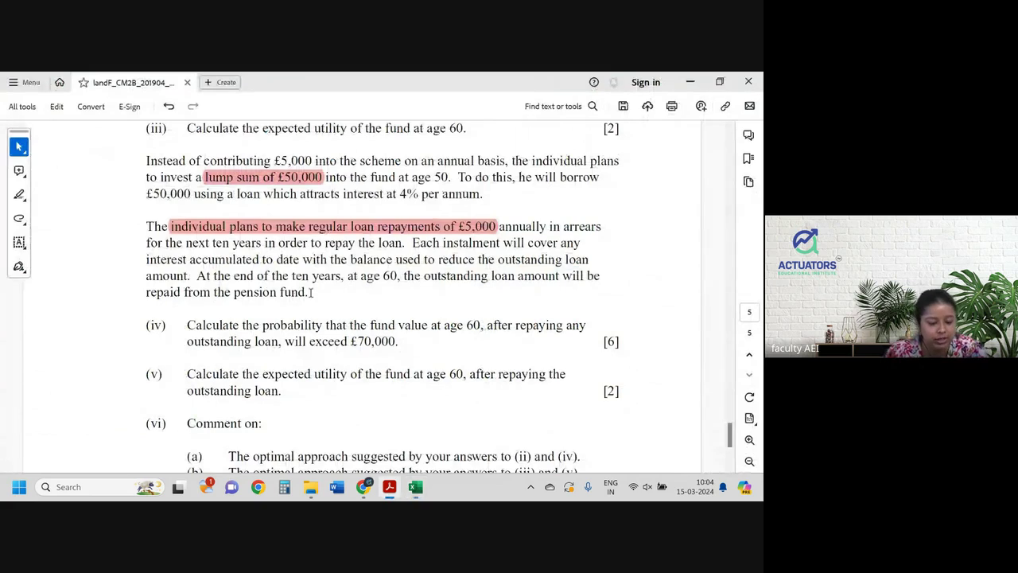
left_click_drag(549, 227, 608, 230)
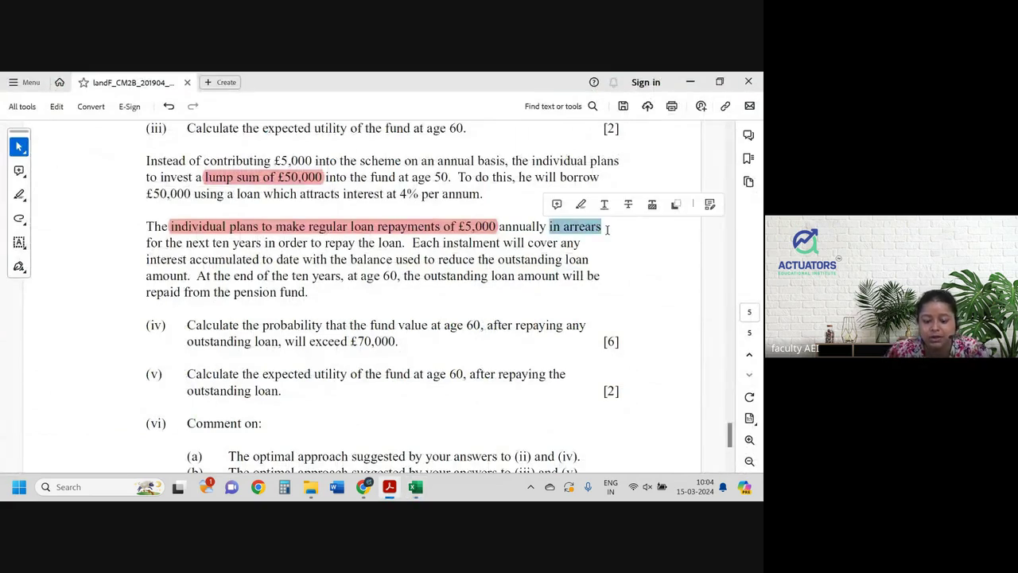
left_click(582, 206)
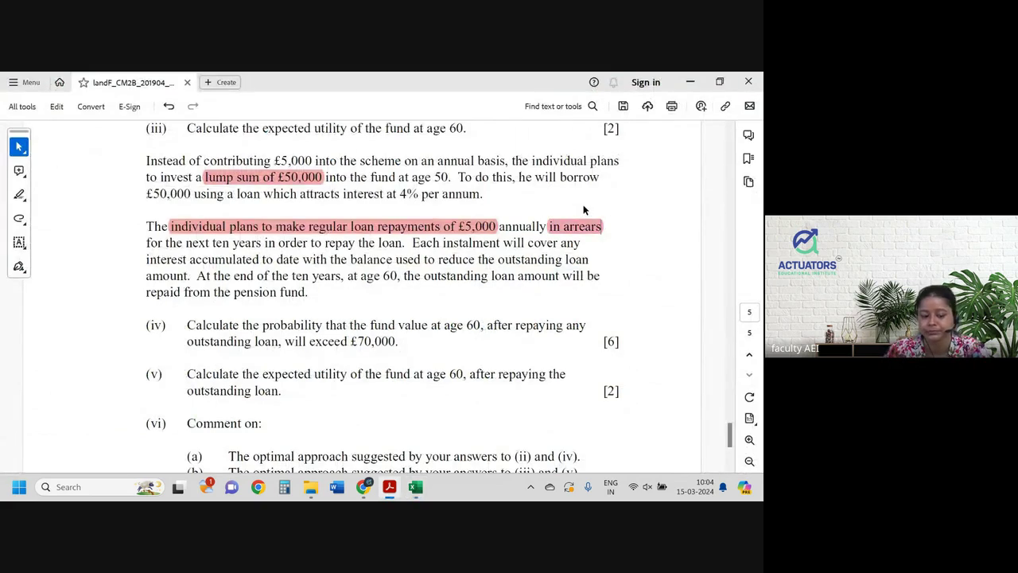
- Switch back to Excel and check the loan balance formula in M6 against the repayment timing
key("alt+Tab")
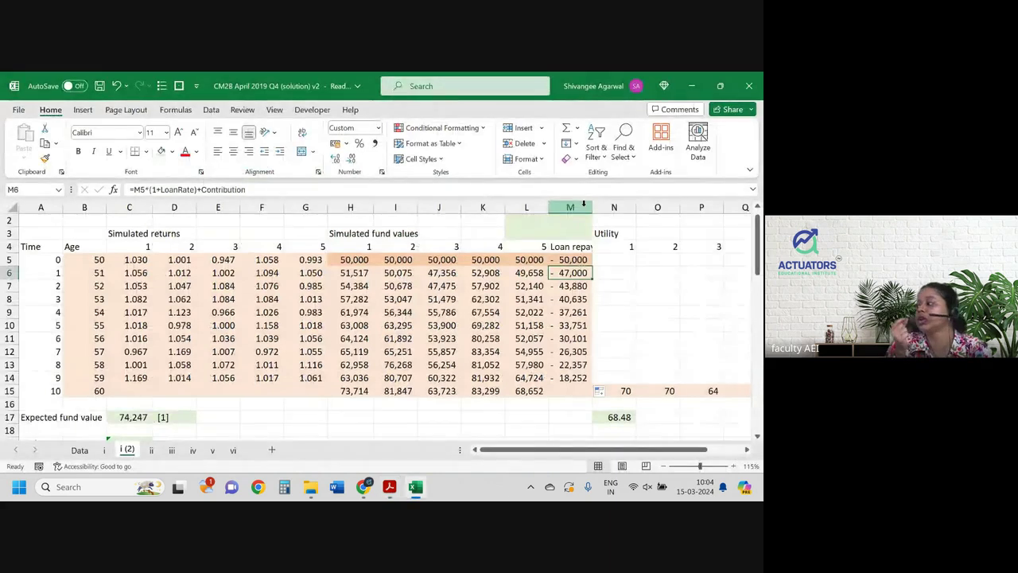
double_click(574, 274)
key("Return")
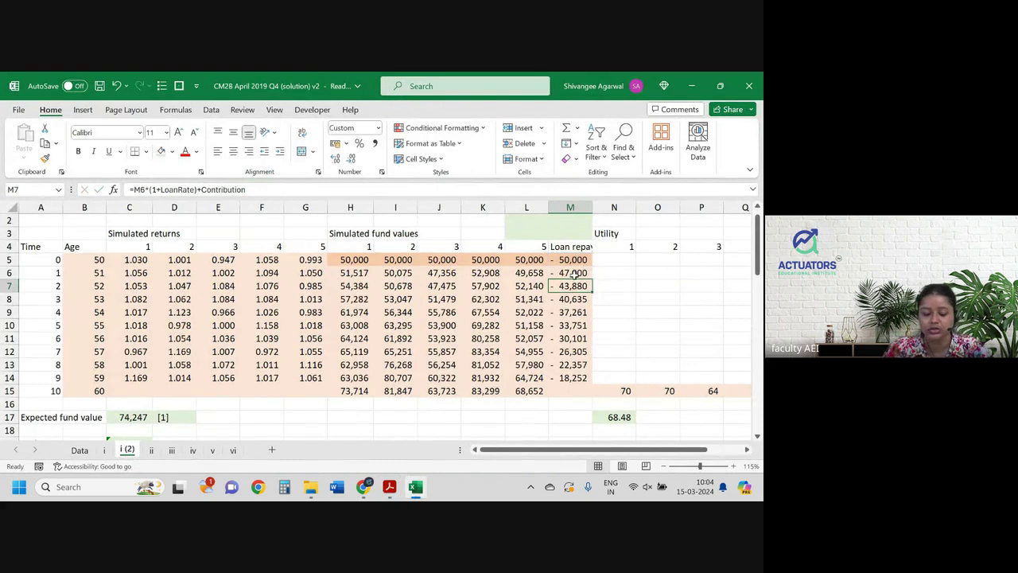
- Fill the loan balance formula down from M14 to M15 for time 10
left_click(581, 381)
left_click_drag(592, 385, 593, 395)
left_click(575, 390)
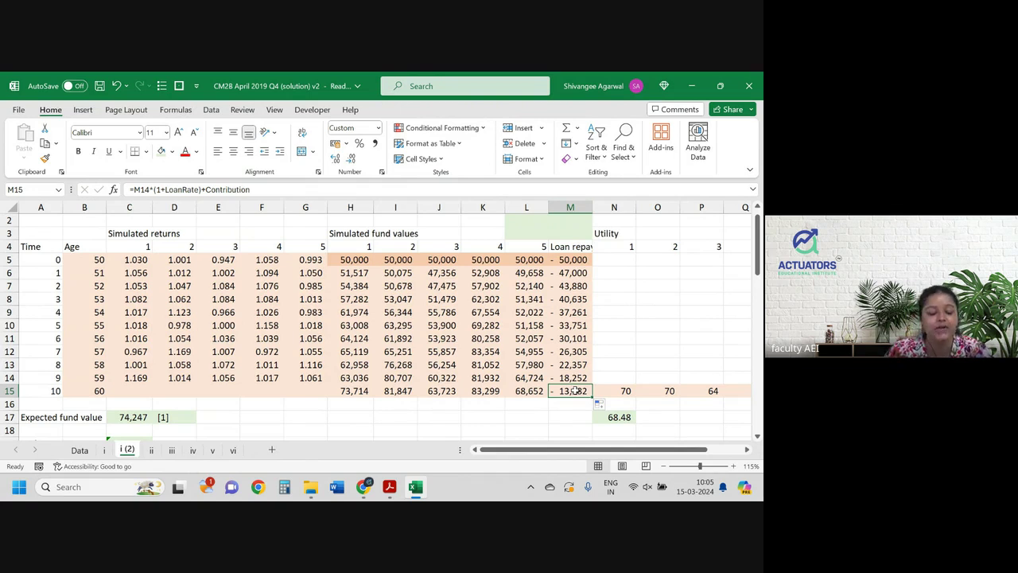
scroll(574, 390, "down", 2)
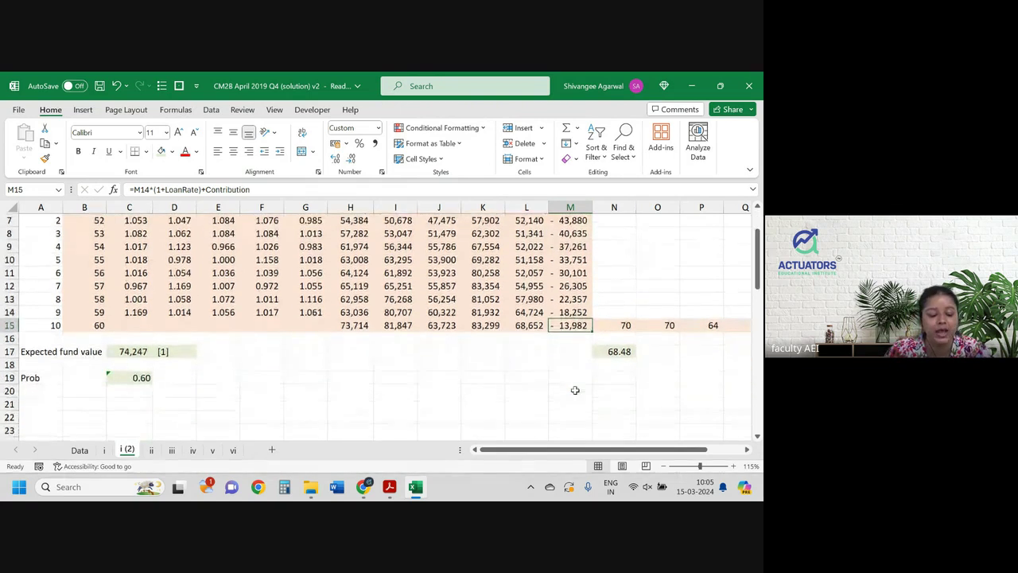
left_click(8, 339)
key("ctrl+plus")
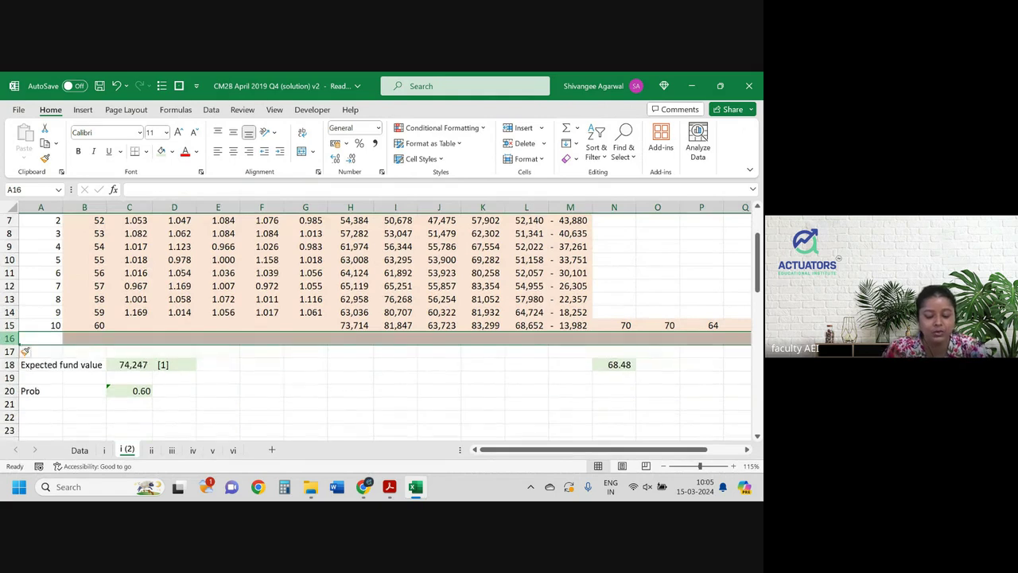
key("ctrl+z")
- Insert two blank rows above the Expected fund value row
left_click_drag(39, 351, 628, 352)
left_click(8, 351)
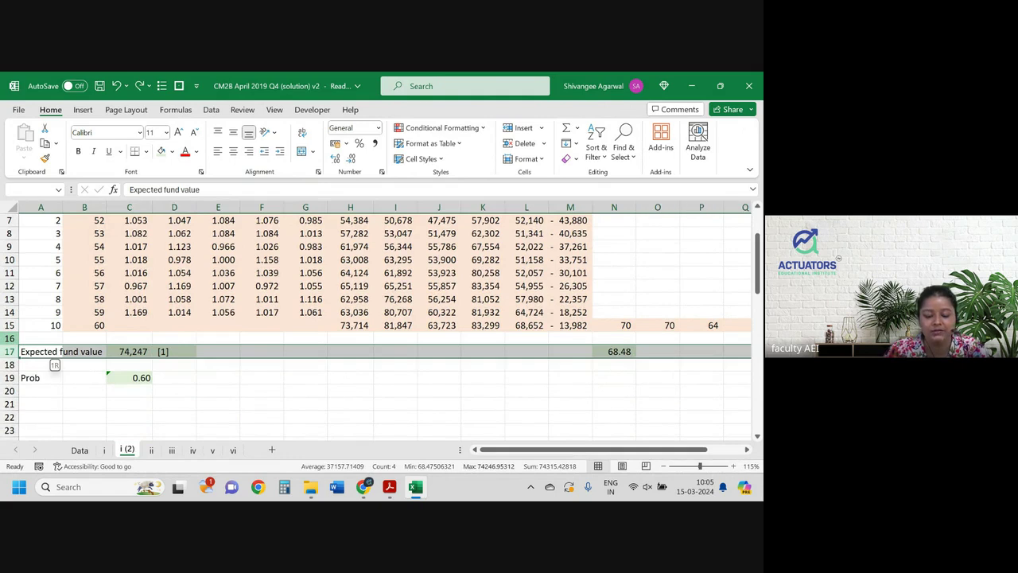
key("ctrl+plus")
key("ctrl+plus")
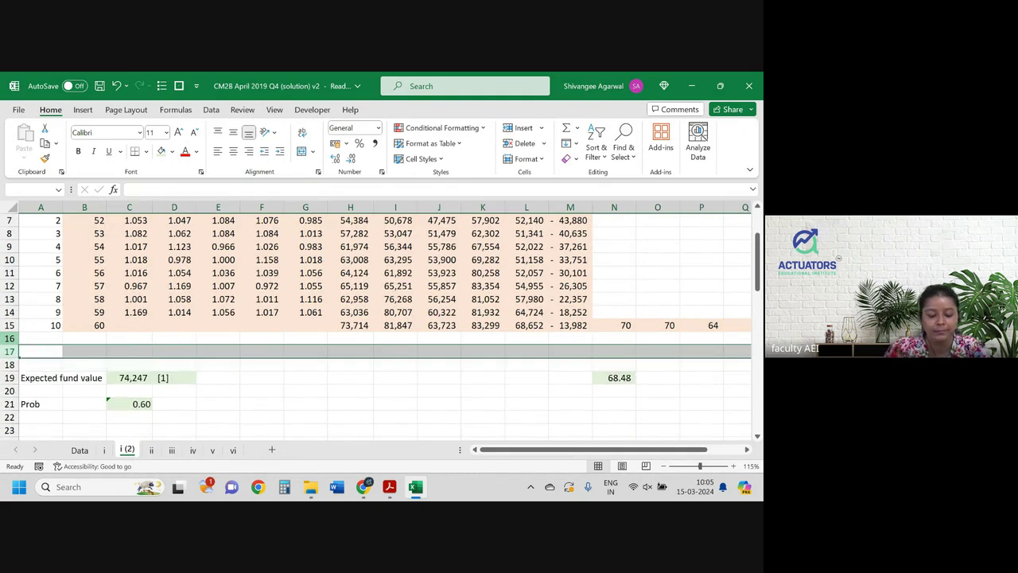
- Check the time 10 fund value in H15 and loan balance in M15, and enter the label "Final fund value" in A17
left_click(355, 326)
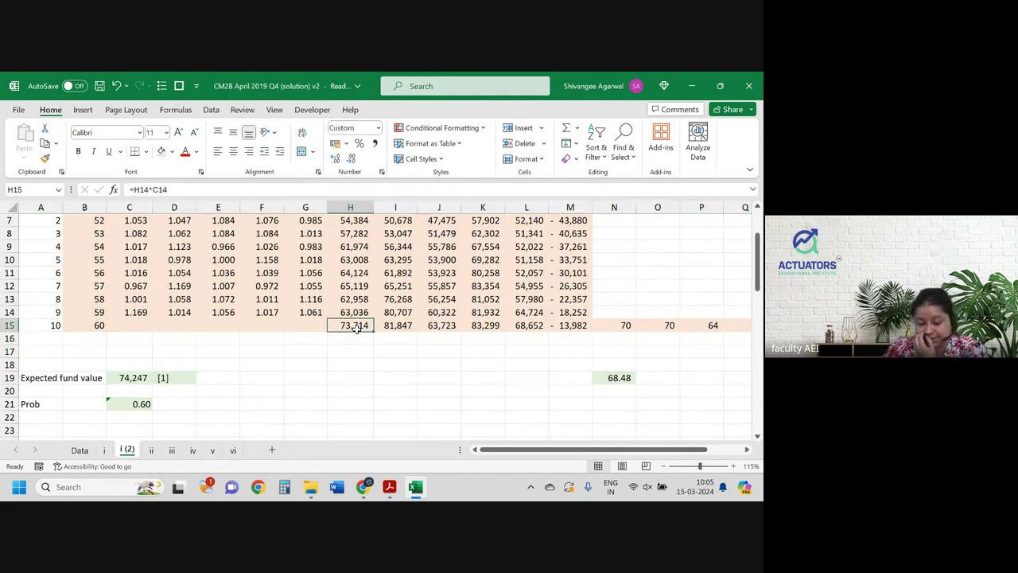
scroll(355, 326, "up", 2)
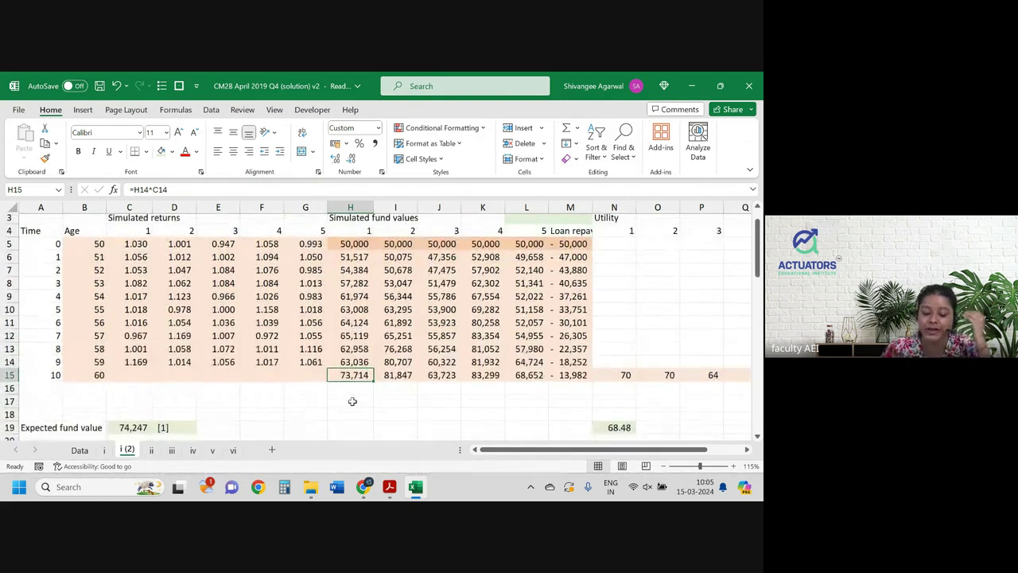
left_click(579, 377)
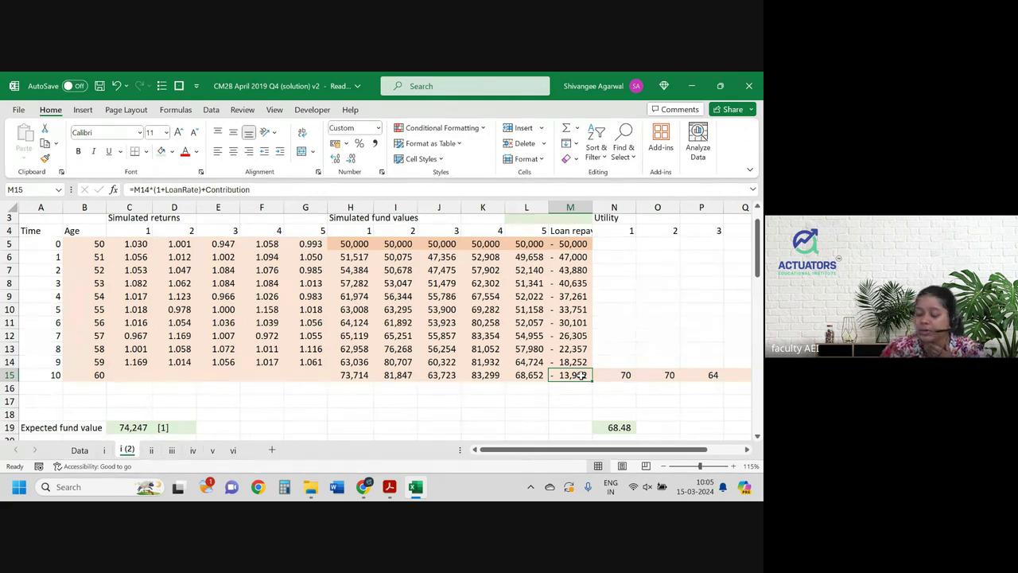
left_click(50, 398)
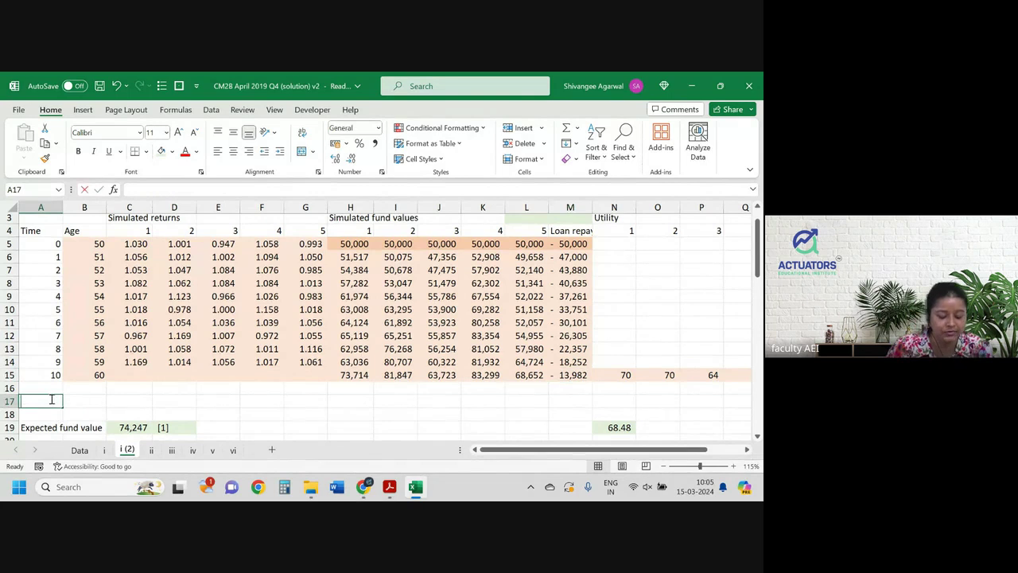
type("Final fund value")
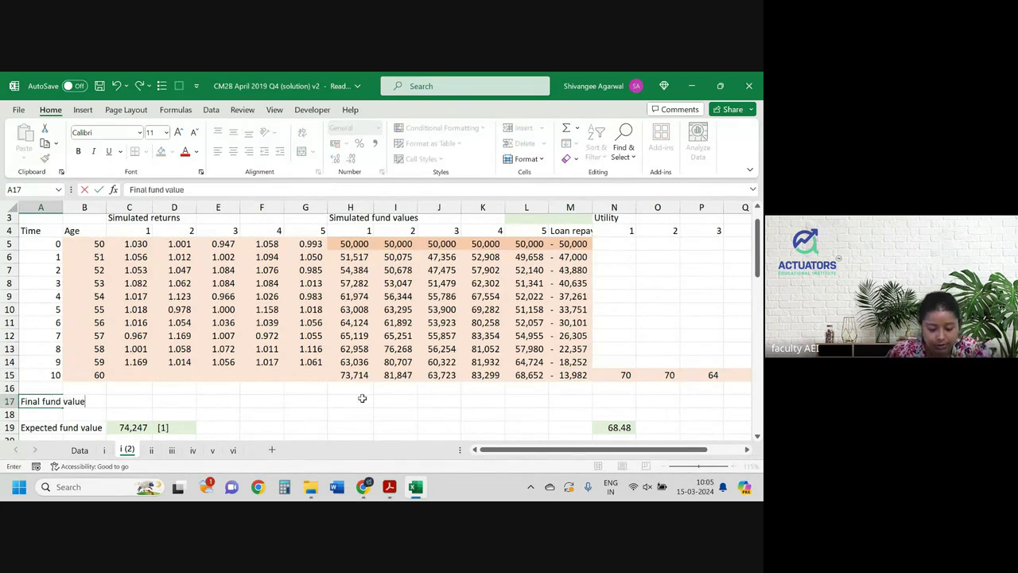
- Enter =H15+M15 in H17 to net the loan off the fund, and fill it across to L17
left_click(362, 398)
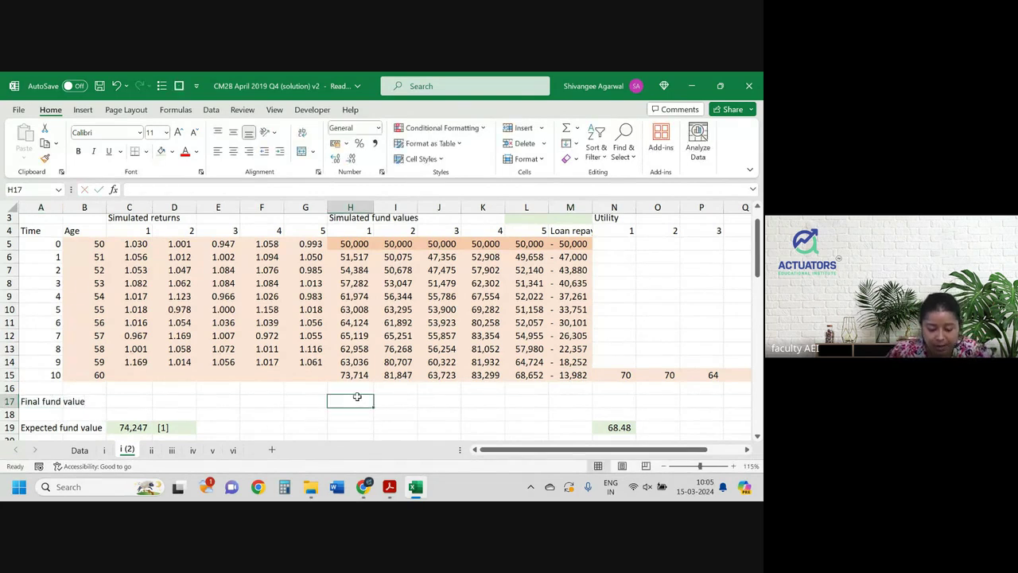
type("=")
key("Up")
key("Up")
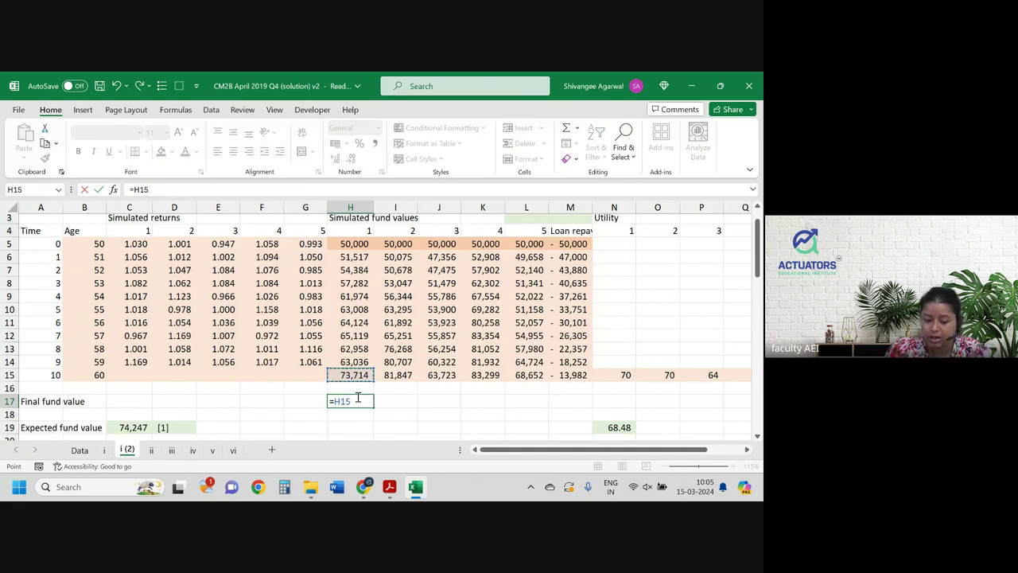
type("+")
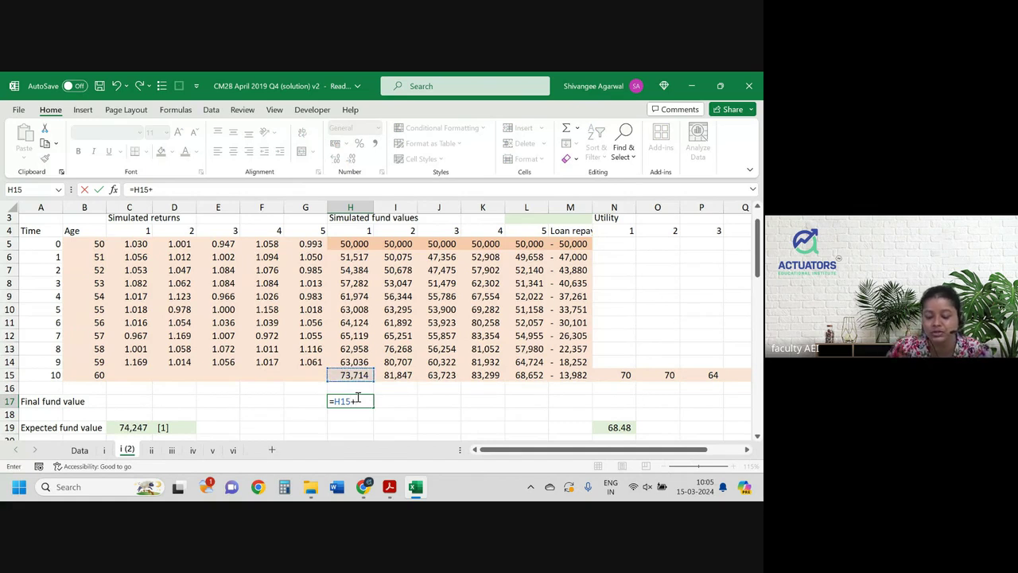
left_click(585, 375)
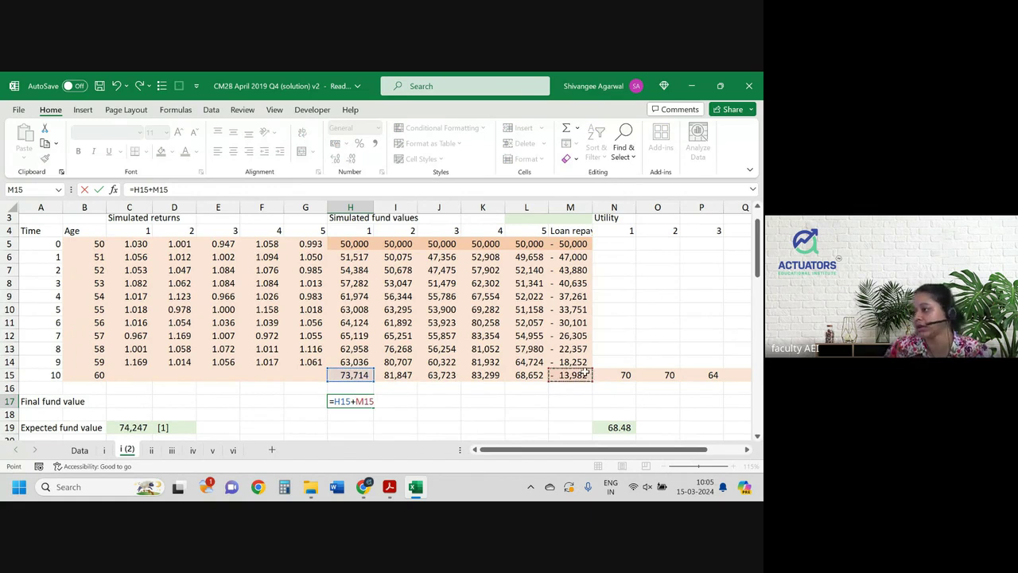
key("Return")
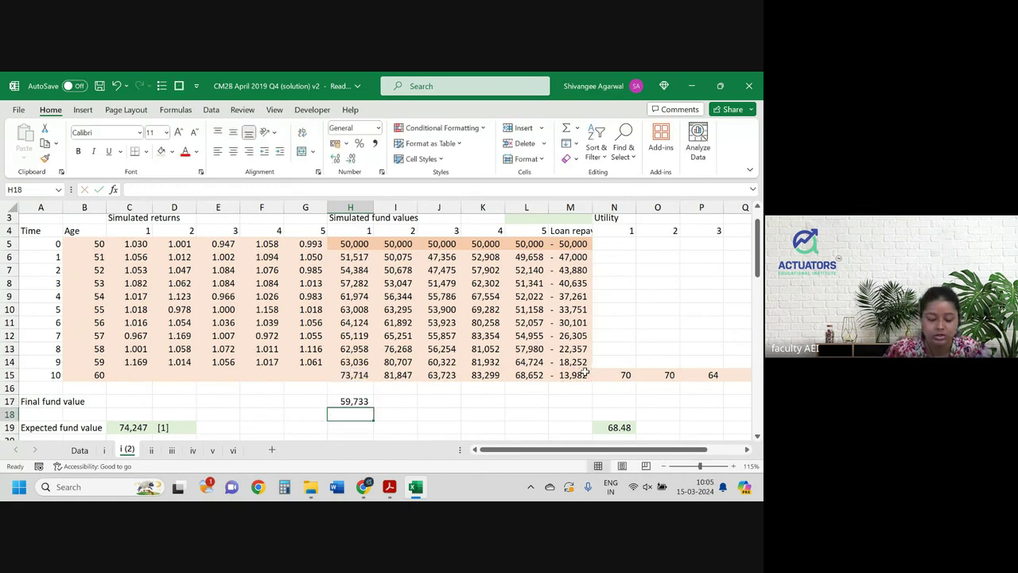
left_click(358, 403)
left_click_drag(374, 405, 557, 401)
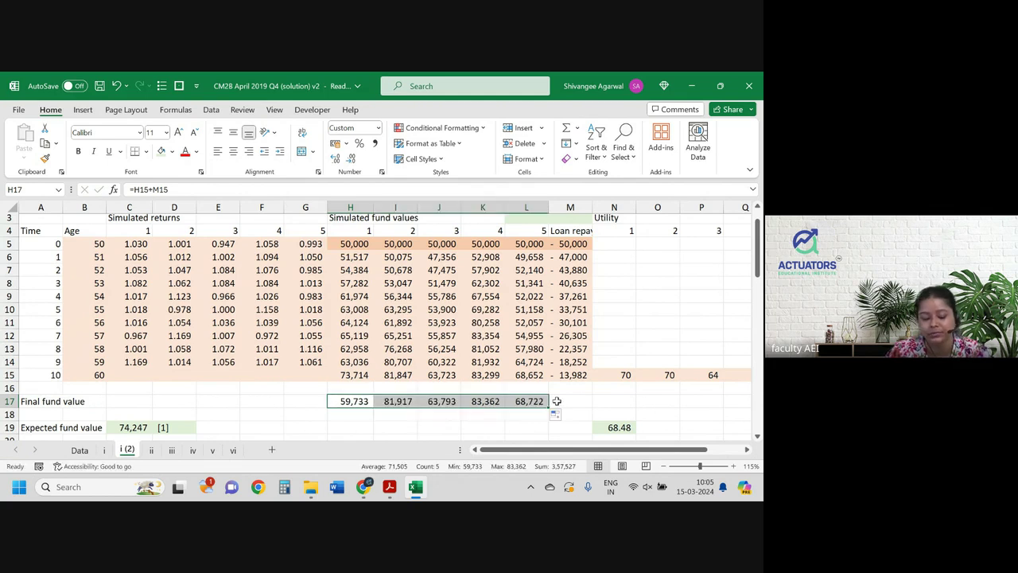
- Change the expected fund value formula in C19 to average the final fund values in H17:L17
double_click(124, 430)
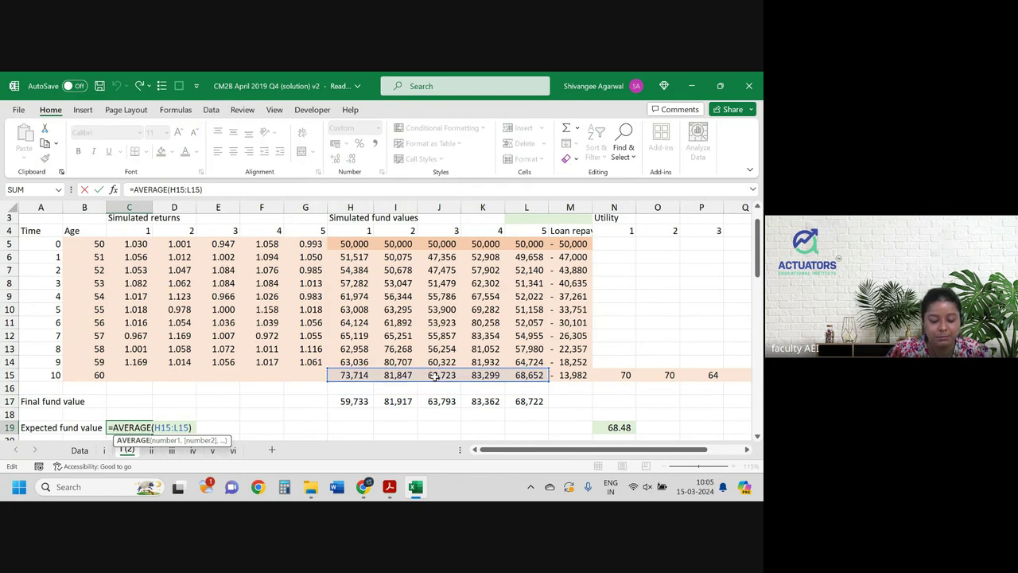
left_click_drag(435, 374, 431, 404)
key("Return")
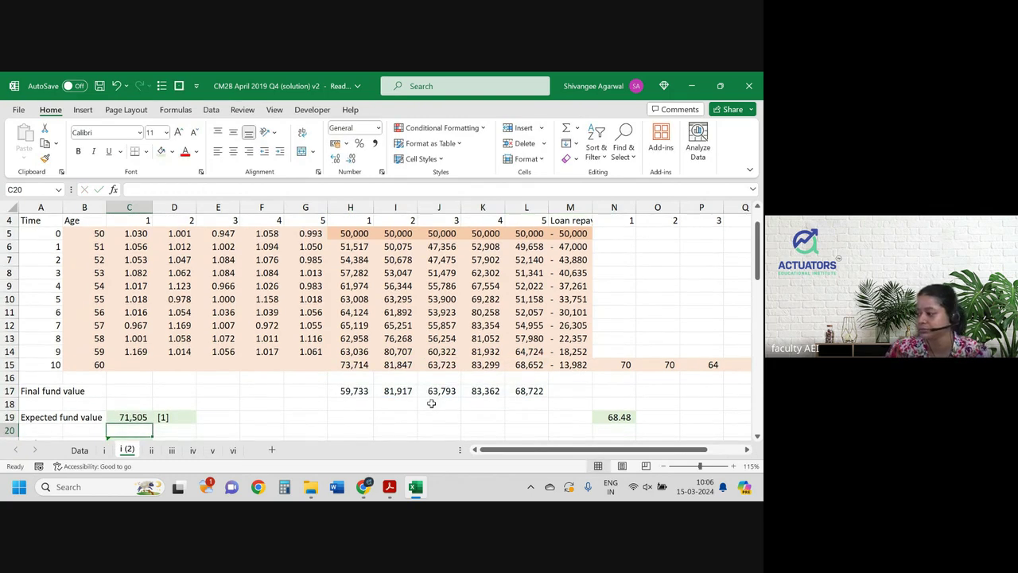
left_click_drag(375, 391, 535, 393)
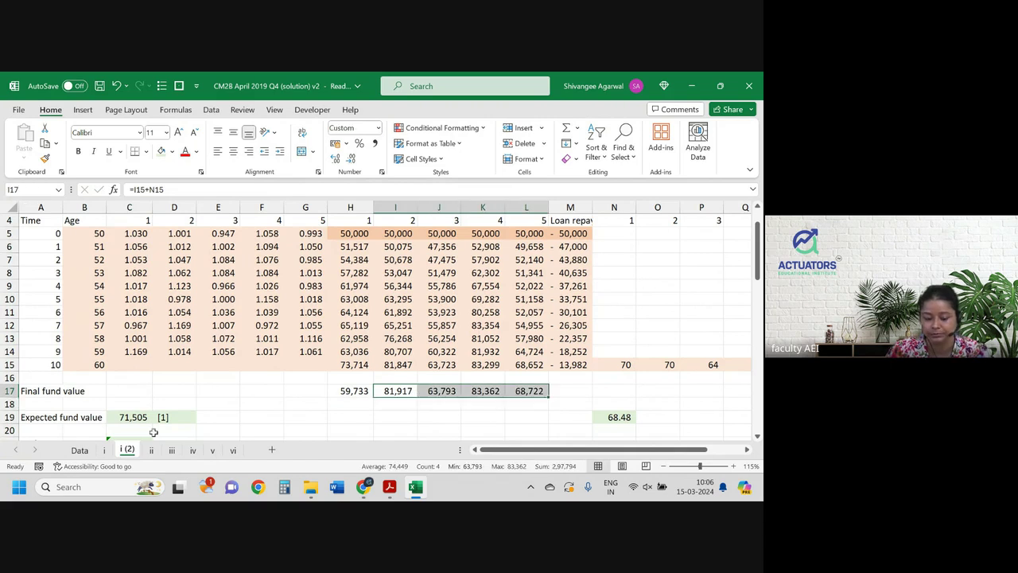
left_click(132, 414)
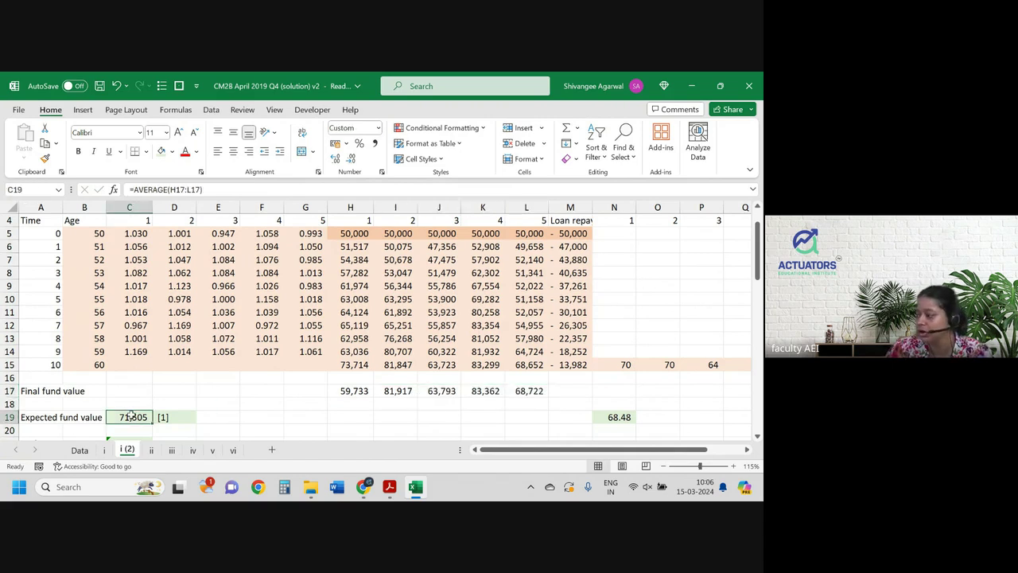
- Clear the expected fund value label, formula and mark in A19:E19
scroll(131, 417, "down", 1)
left_click_drag(9, 382, 10, 396)
left_click_drag(164, 389, 162, 382)
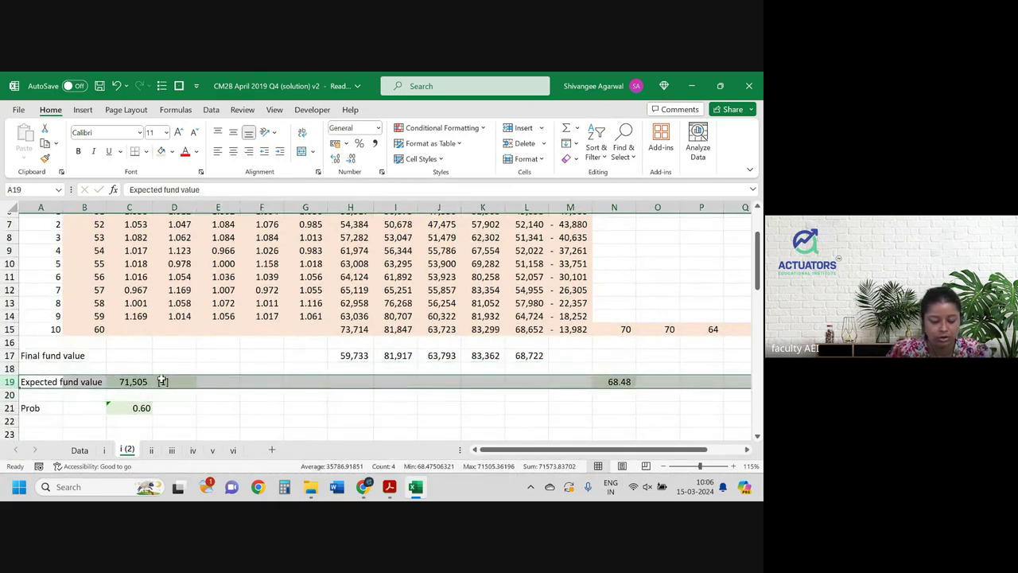
left_click(199, 382, "shift")
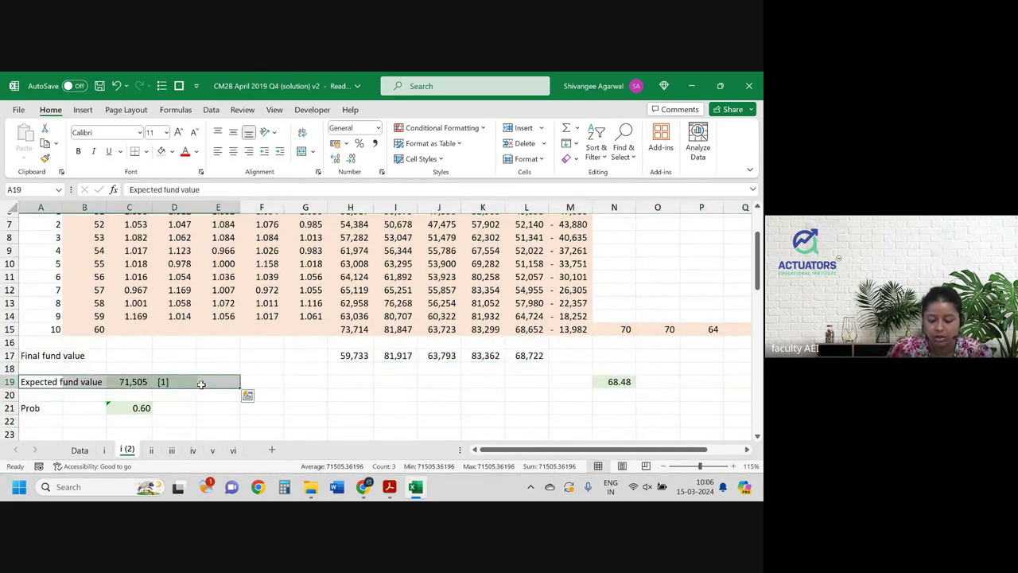
key("Delete")
- Try to copy the average utility formula from N19 to N17 and undo the paste
left_click(627, 381)
key("ctrl+c")
key("Up")
key("Up")
key("Return")
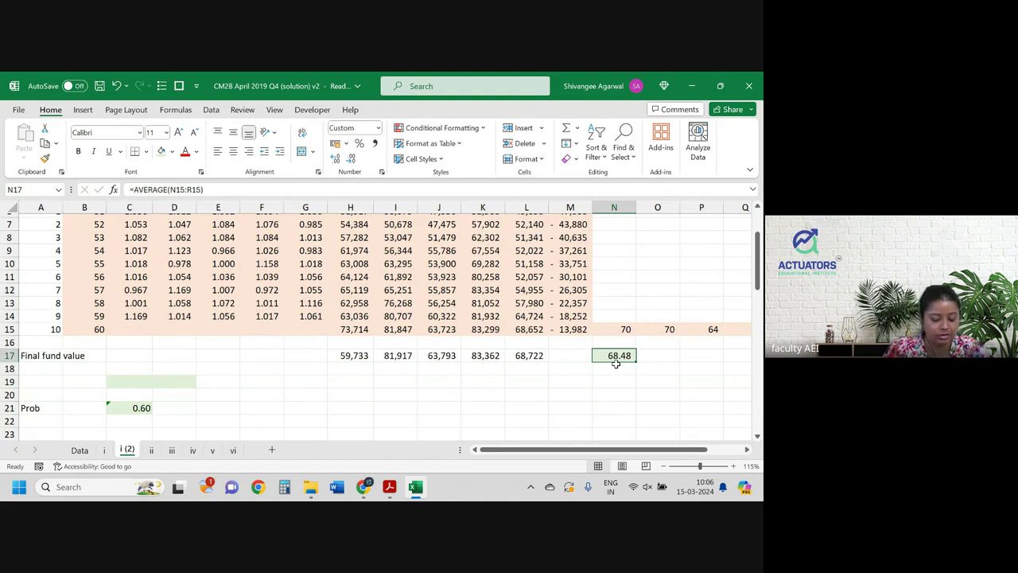
key("ctrl+z")
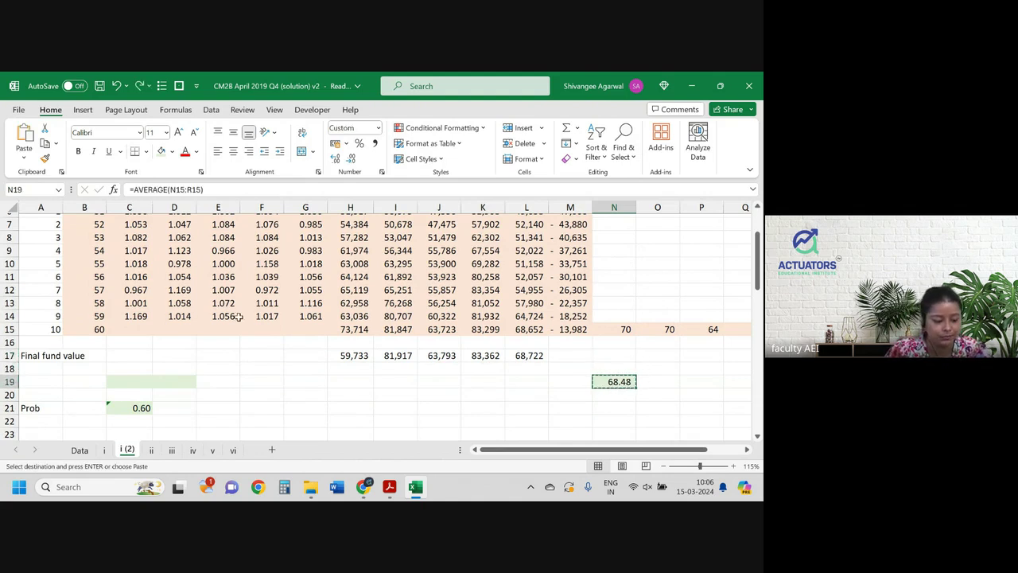
- Delete row 19 and the blank row above Prob in Excel, checking part (iv) in the question PDF in between
left_click(8, 382)
key("ctrl+minus")
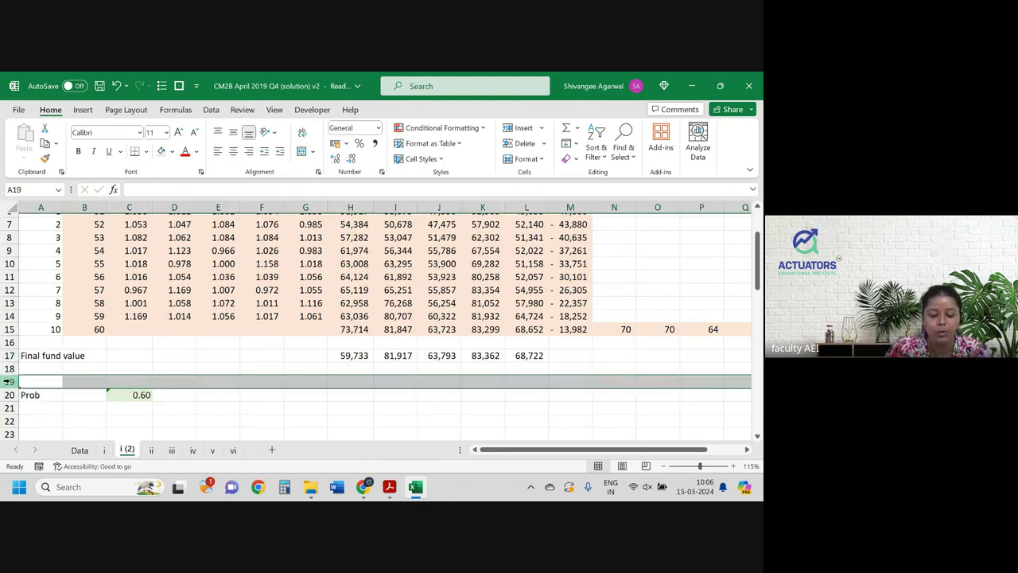
key("alt+Tab")
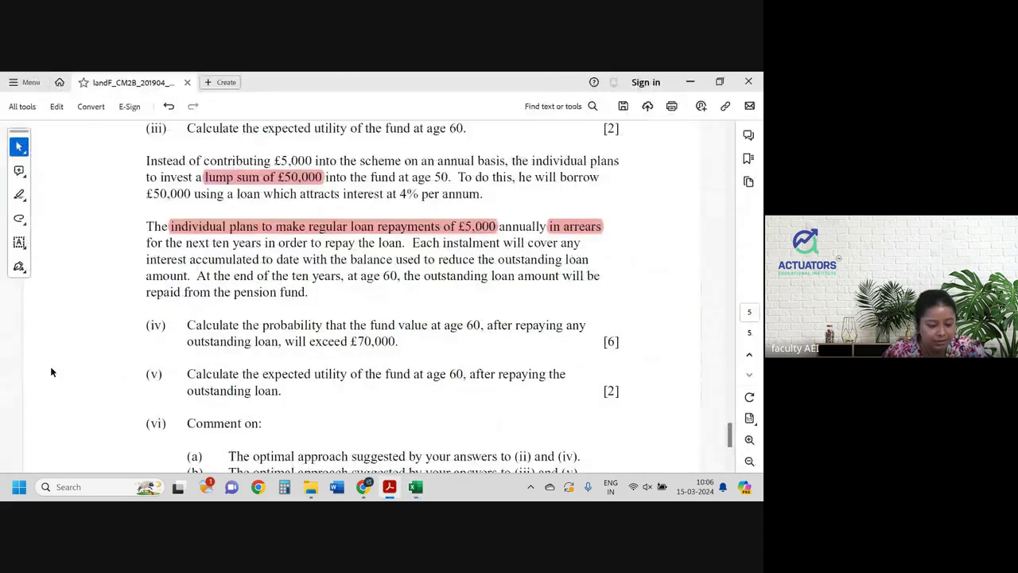
key("alt+Tab")
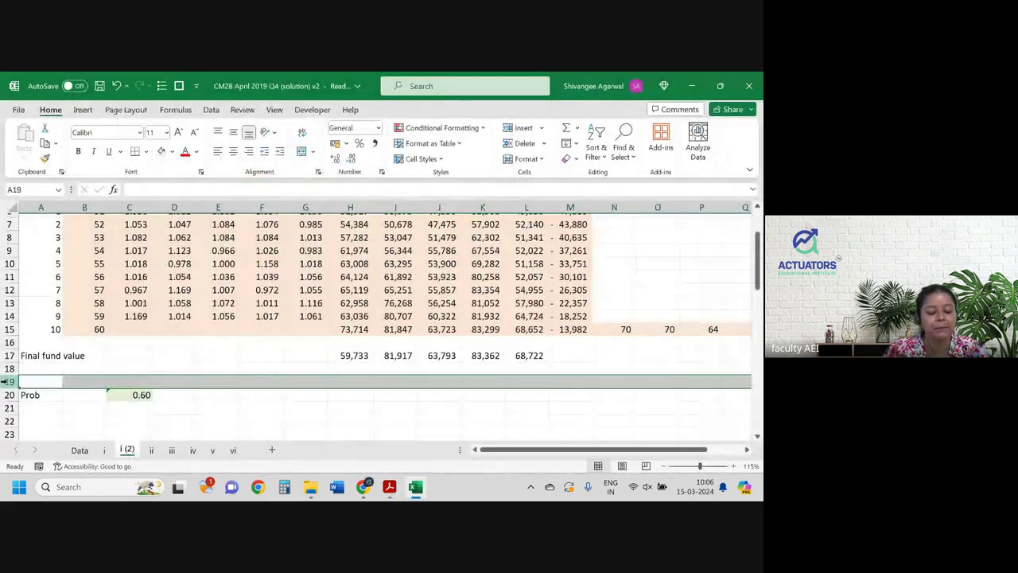
key("ctrl+minus")
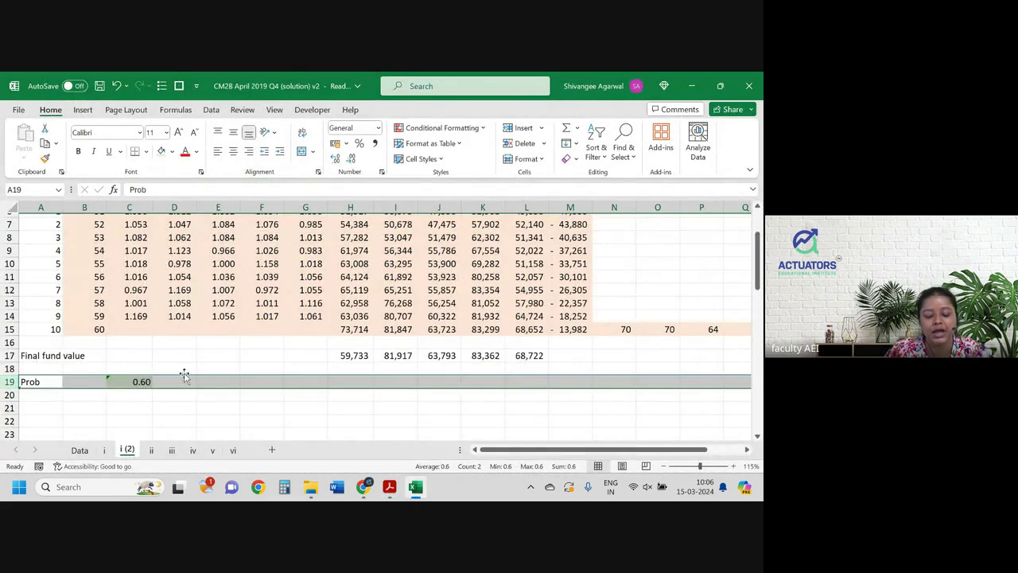
- Point the COUNTIF range of the probability formula in C19 to the final fund values in H17:L17
left_click(139, 381)
double_click(140, 381)
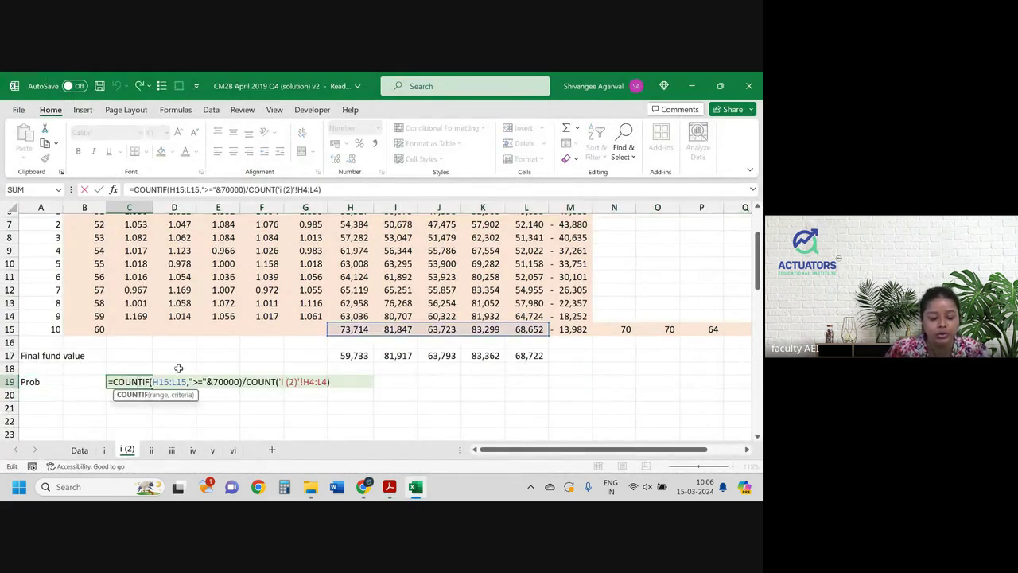
left_click_drag(518, 336, 518, 357)
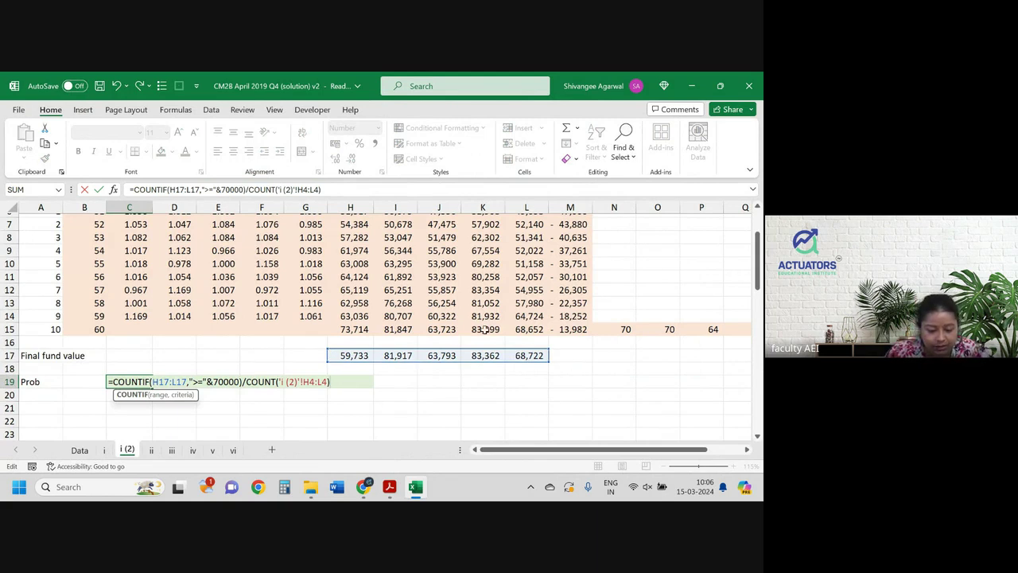
key("Return")
key("Up")
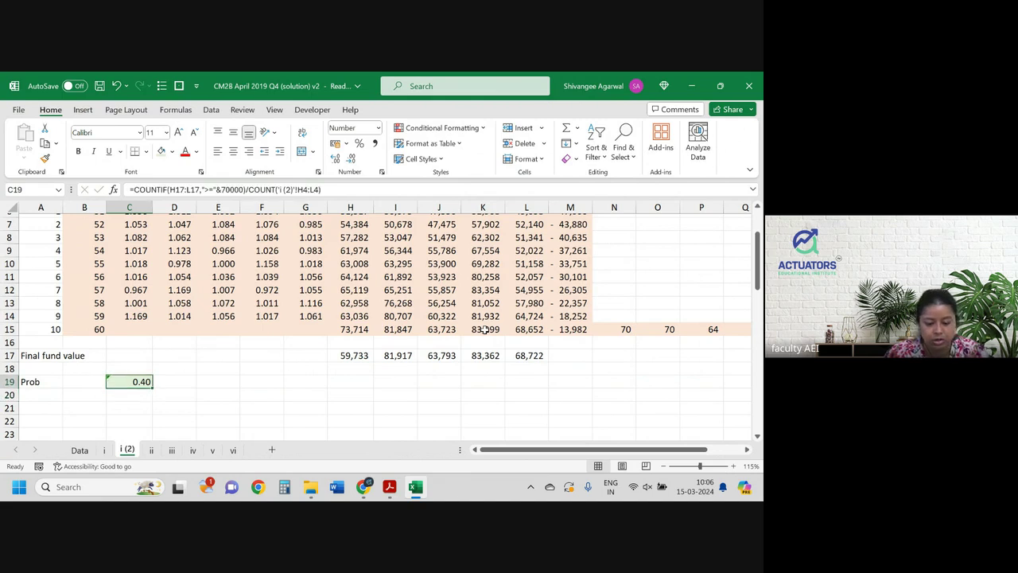
- Make the loan balance reference absolute in H17, as =H15+$M$15, and refill the formula across to L17
double_click(485, 329)
key("Return")
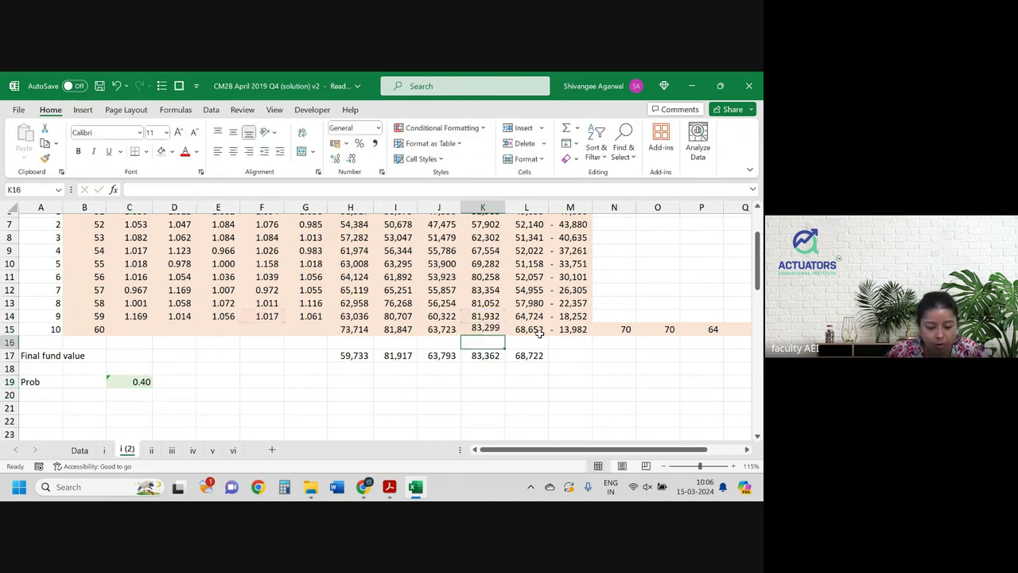
scroll(537, 333, "up", 1)
scroll(539, 334, "up", 1)
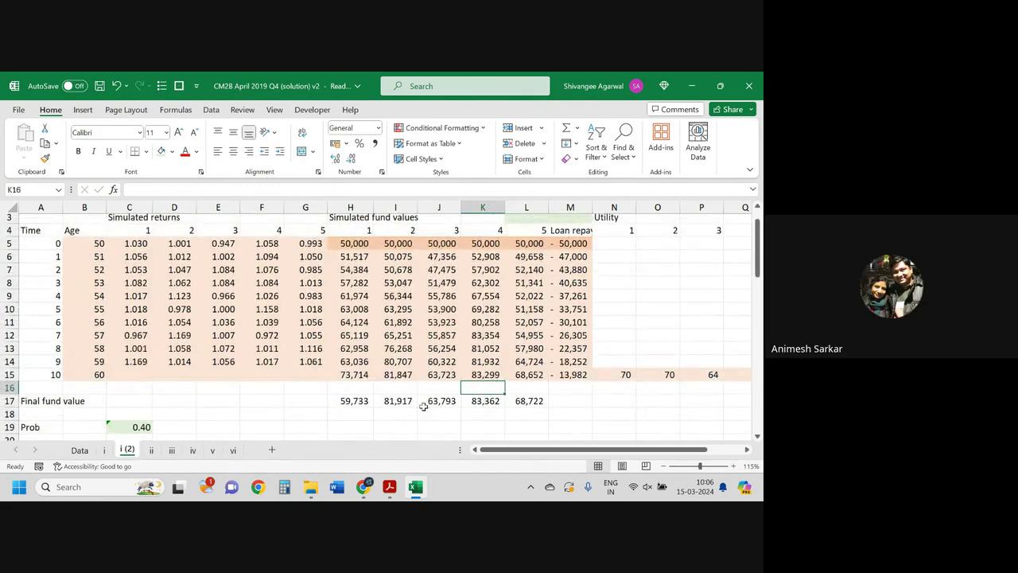
double_click(358, 402)
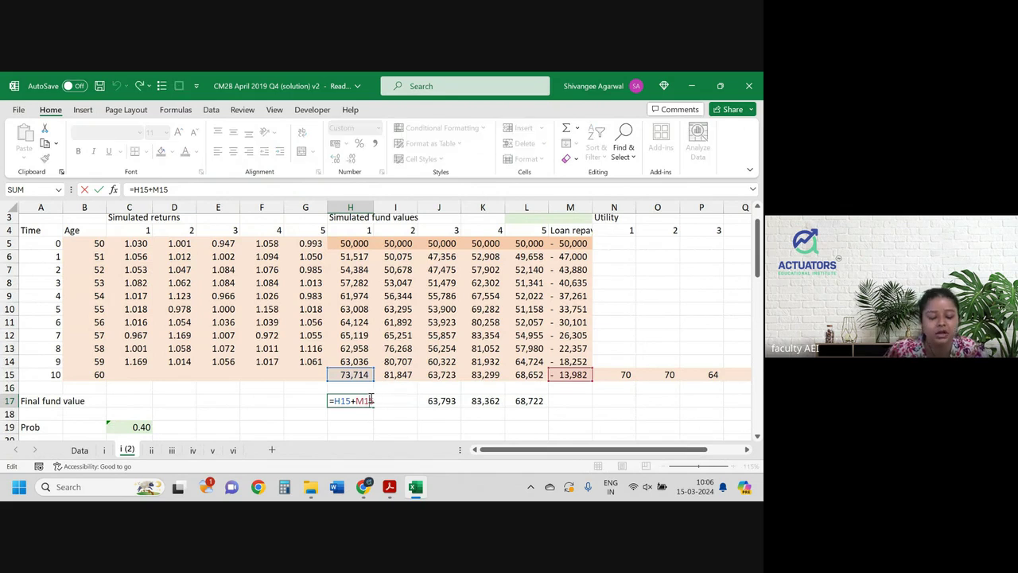
key("F4")
key("Return")
left_click(371, 400)
left_click_drag(376, 407, 538, 410)
left_click(414, 405)
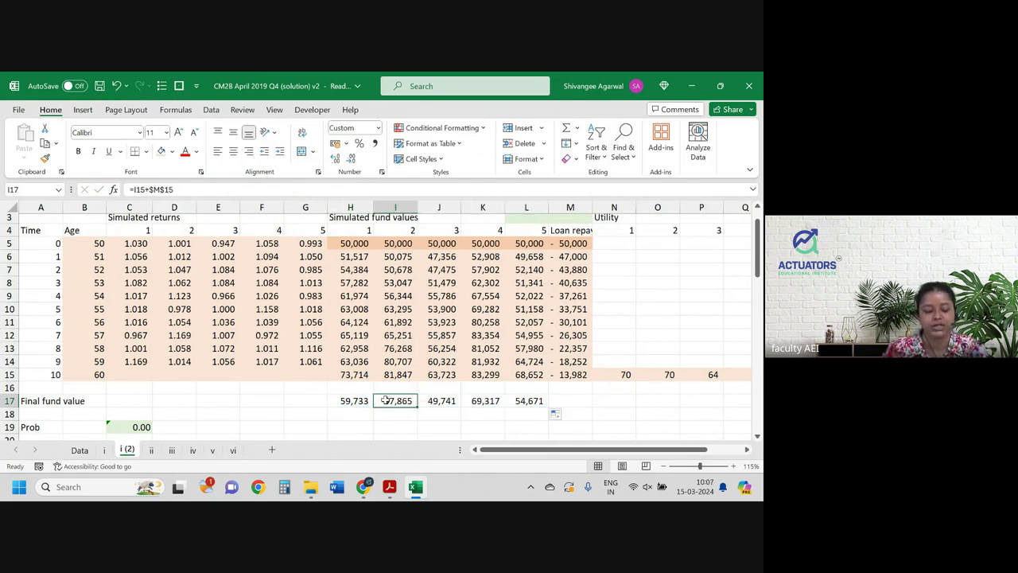
- Review the probability formula, fund values and loan balance, and fill the final fund values in H17:L17 light green
left_click(148, 426)
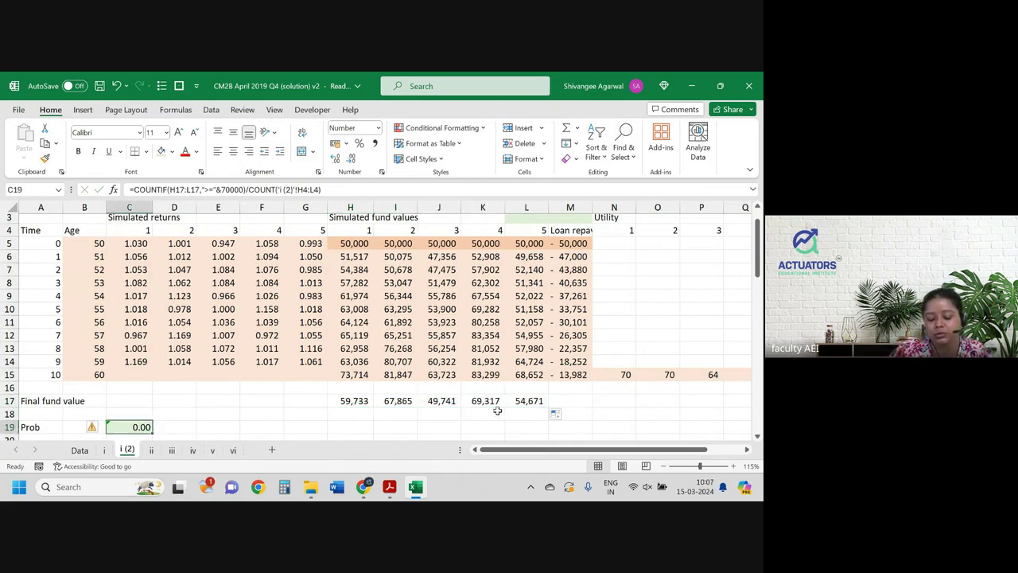
left_click_drag(368, 245, 542, 243)
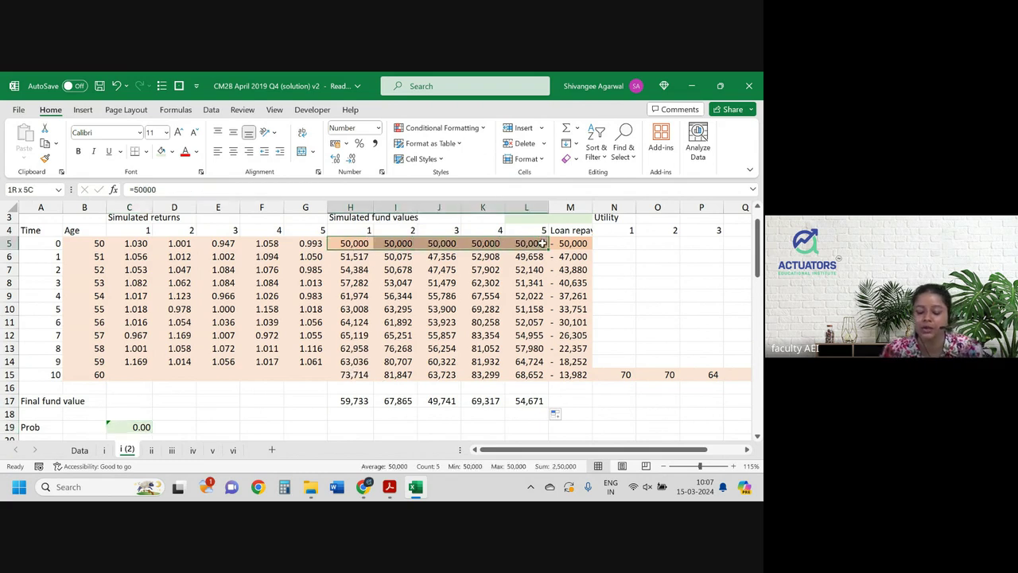
left_click_drag(542, 243, 544, 245)
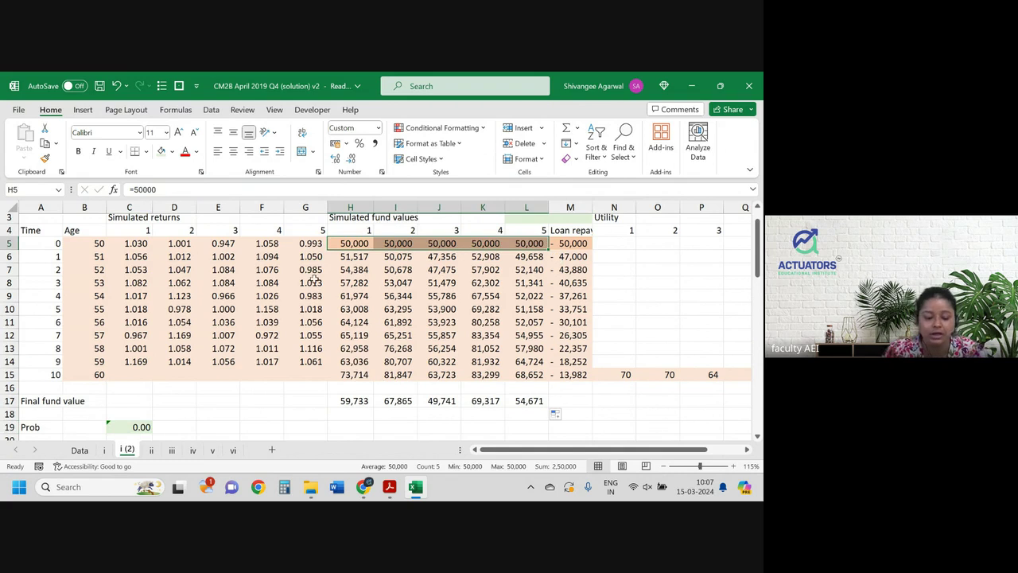
left_click_drag(362, 380, 519, 376)
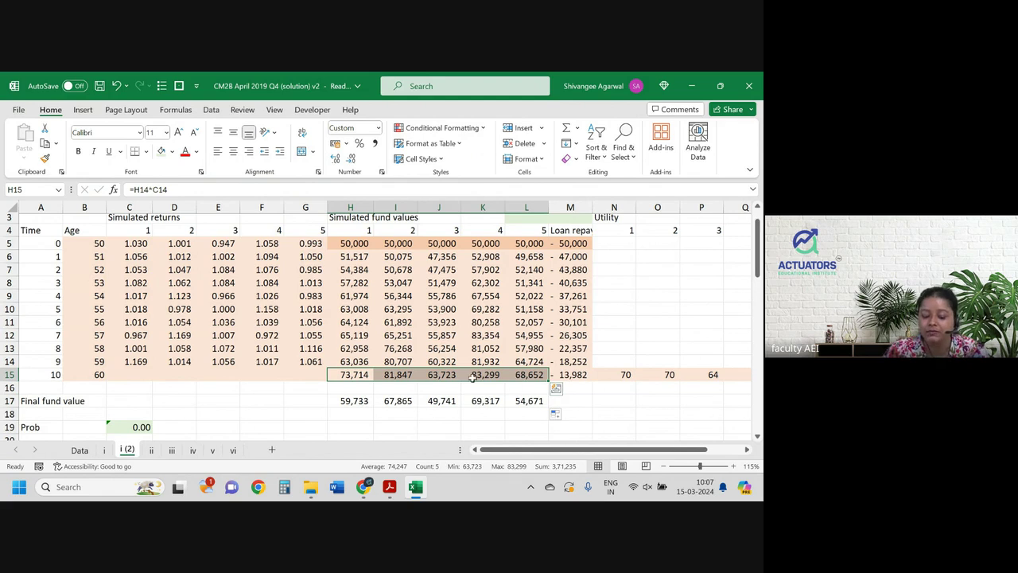
left_click(564, 374)
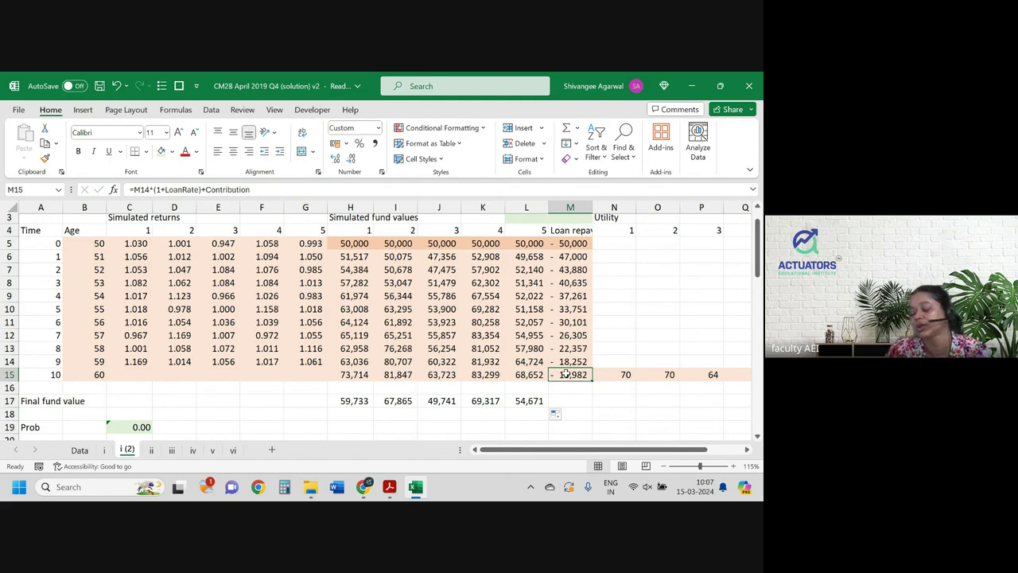
left_click_drag(353, 400, 521, 404)
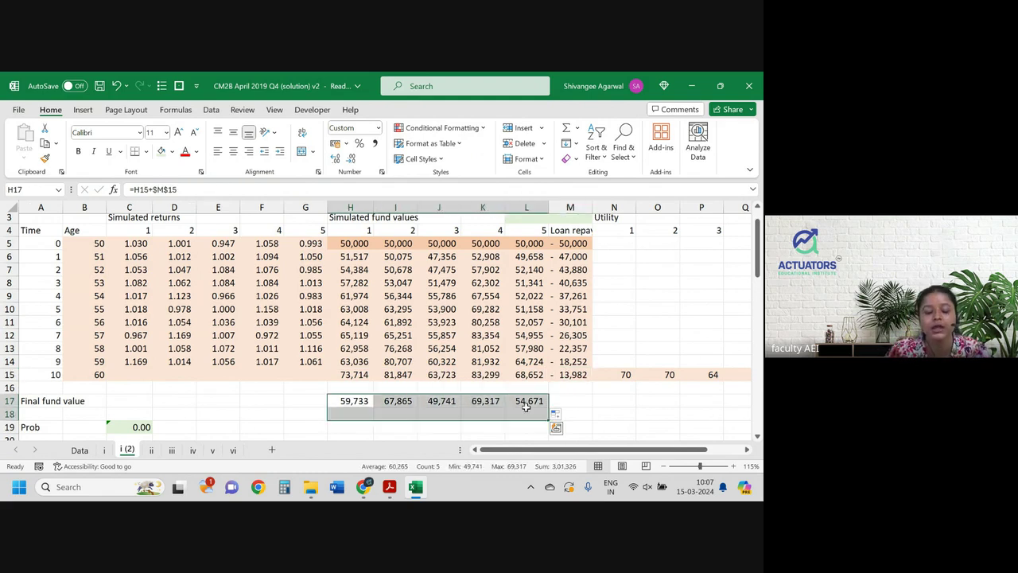
left_click_drag(347, 402, 545, 400)
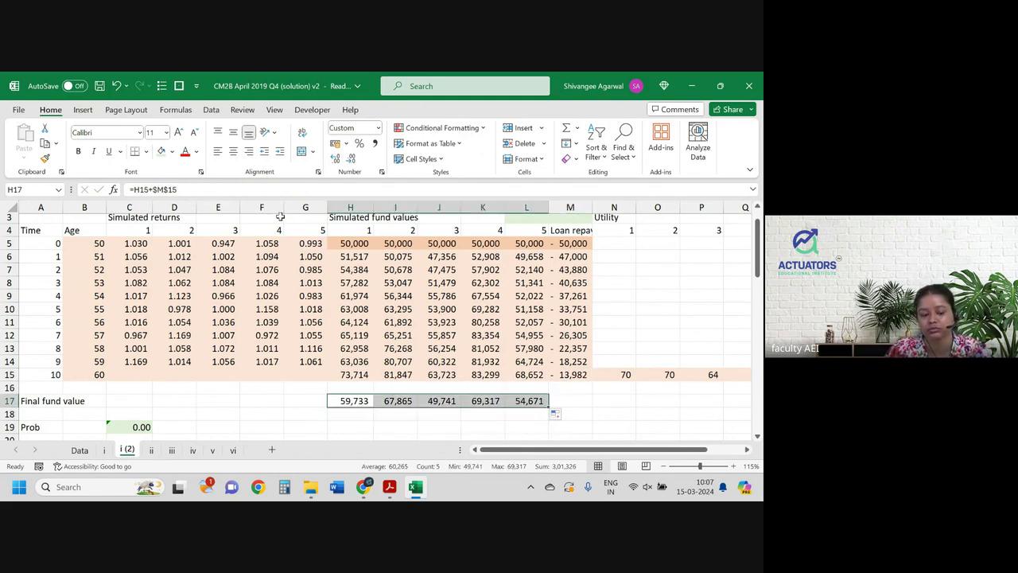
left_click(160, 152)
left_click(260, 227)
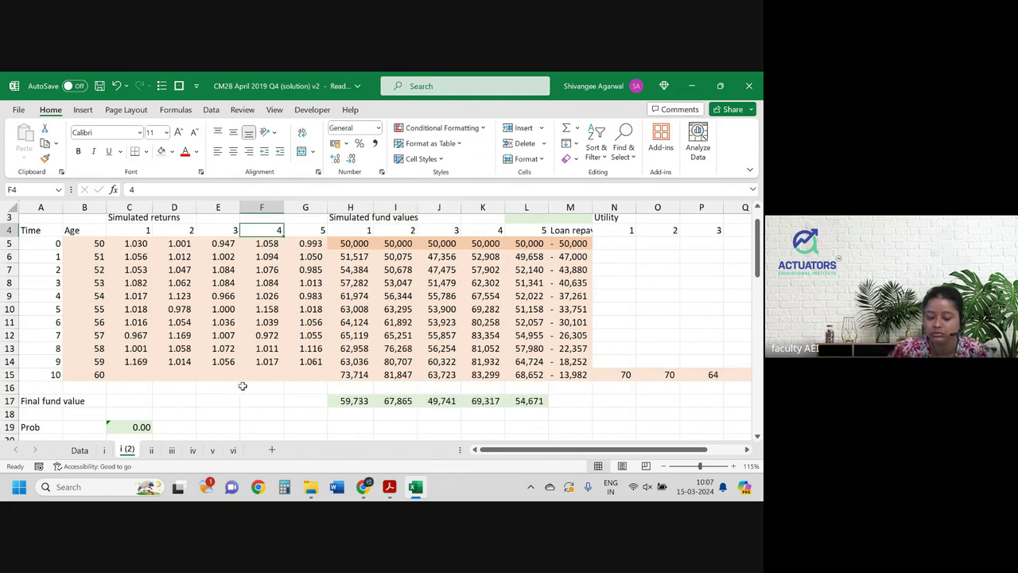
- Read parts (iv) to (vi) in the question PDF, and compare the final fund values in Excel with the results on sheet i
left_click(139, 426)
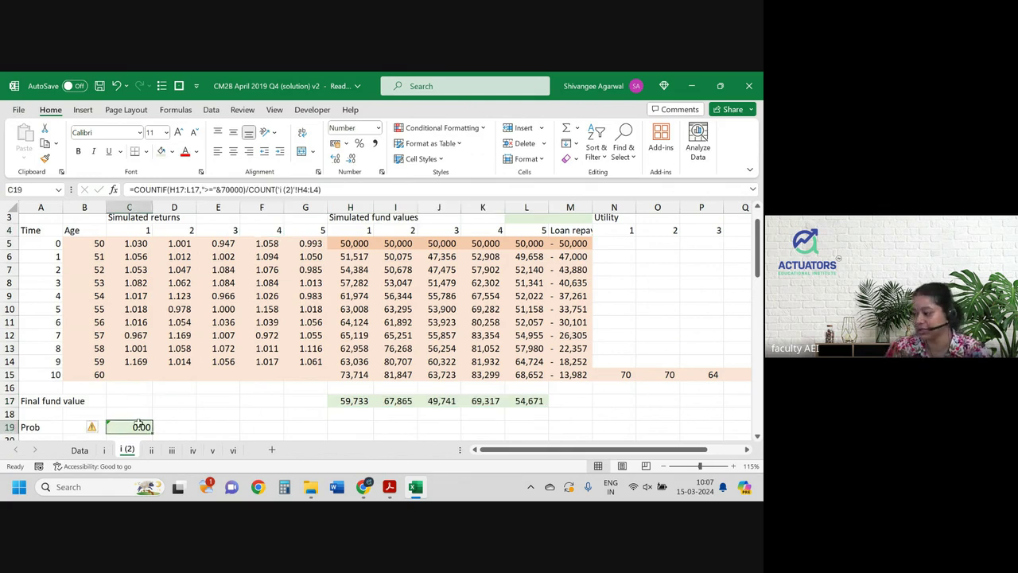
key("alt+Tab")
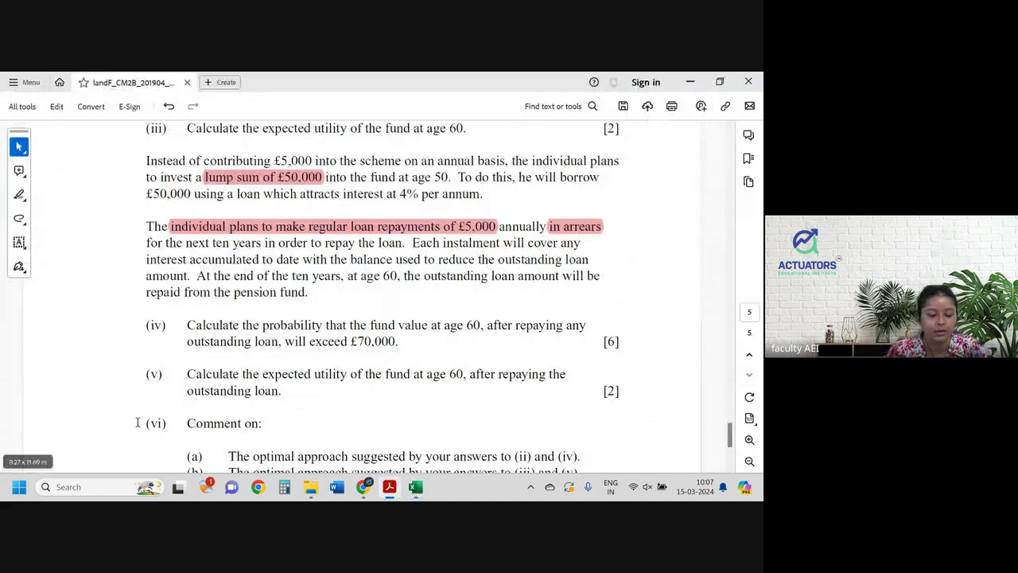
scroll(314, 463, "down", 3)
scroll(314, 463, "up", 1)
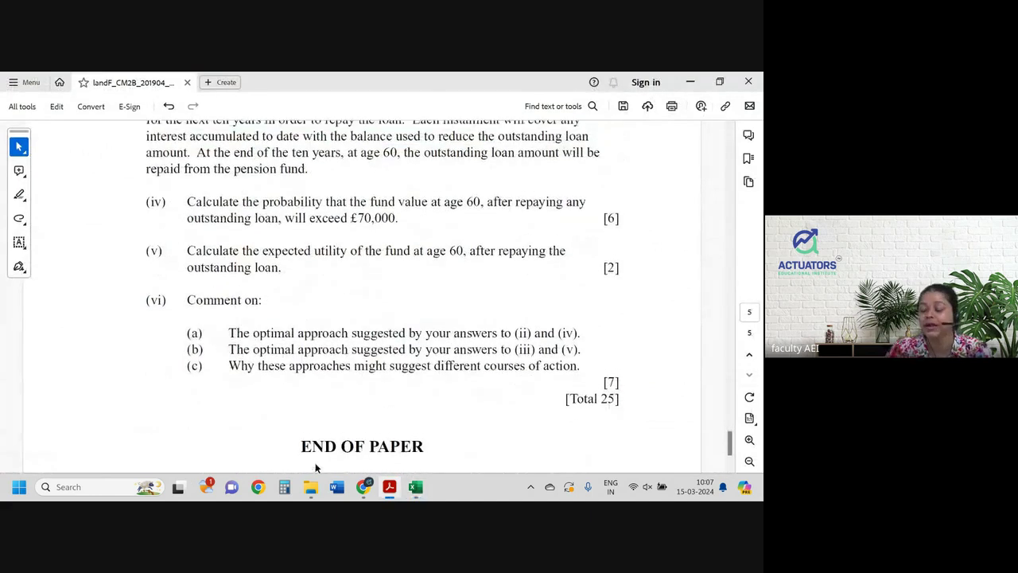
key("alt+Tab")
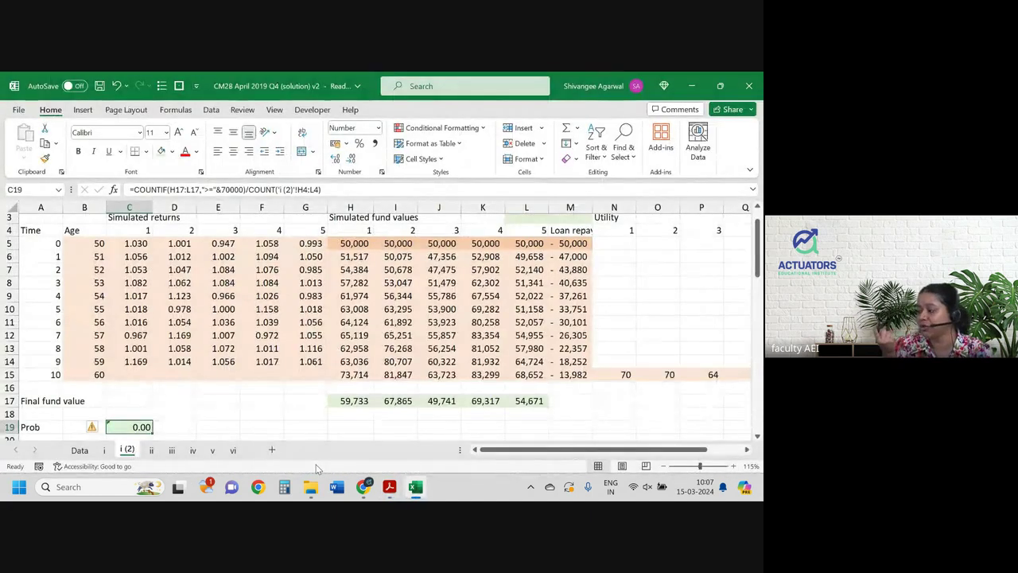
left_click(340, 405)
left_click_drag(339, 404, 533, 402)
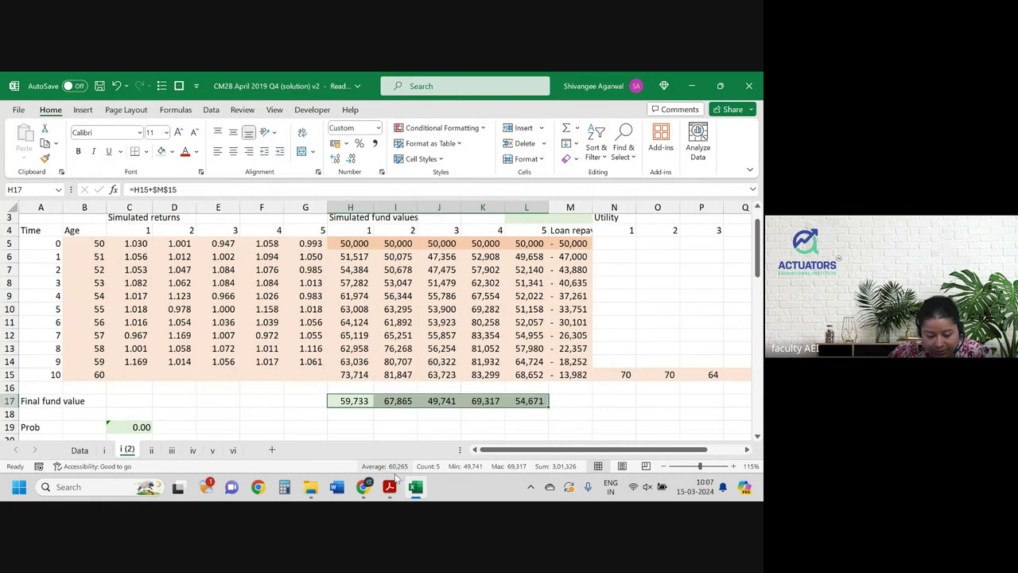
left_click(103, 451)
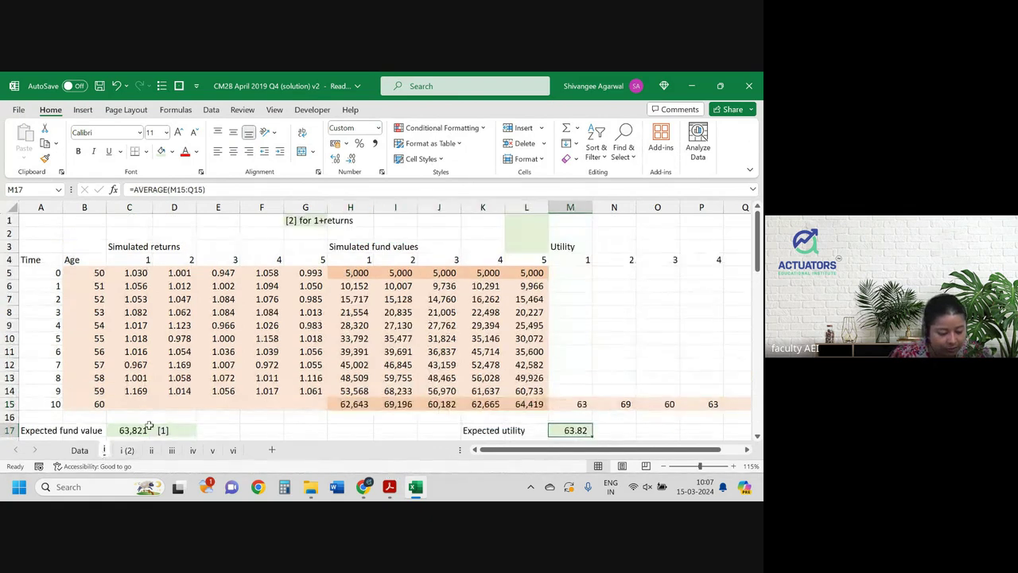
left_click(127, 450)
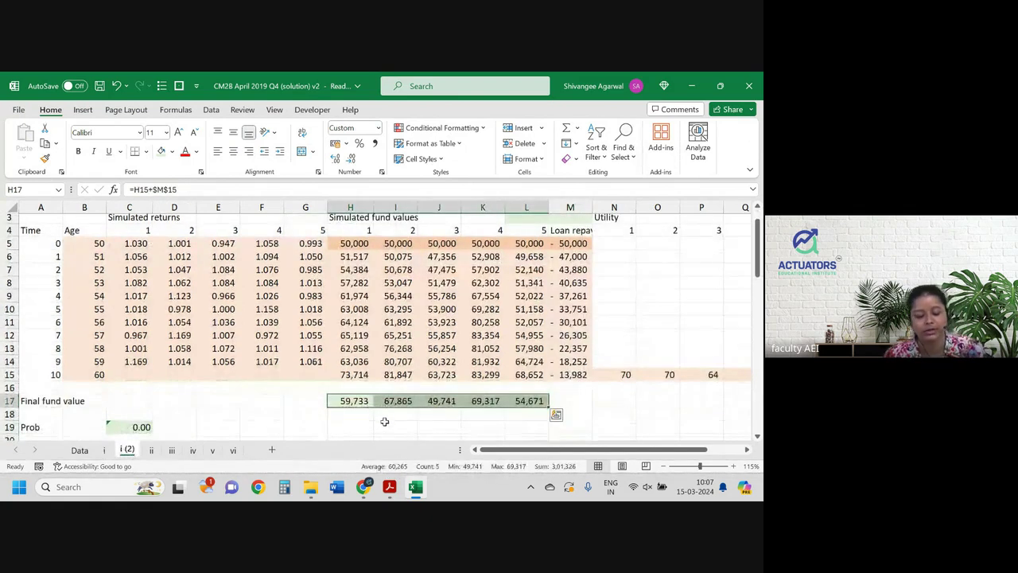
key("alt+Tab")
left_click_drag(205, 253, 518, 250)
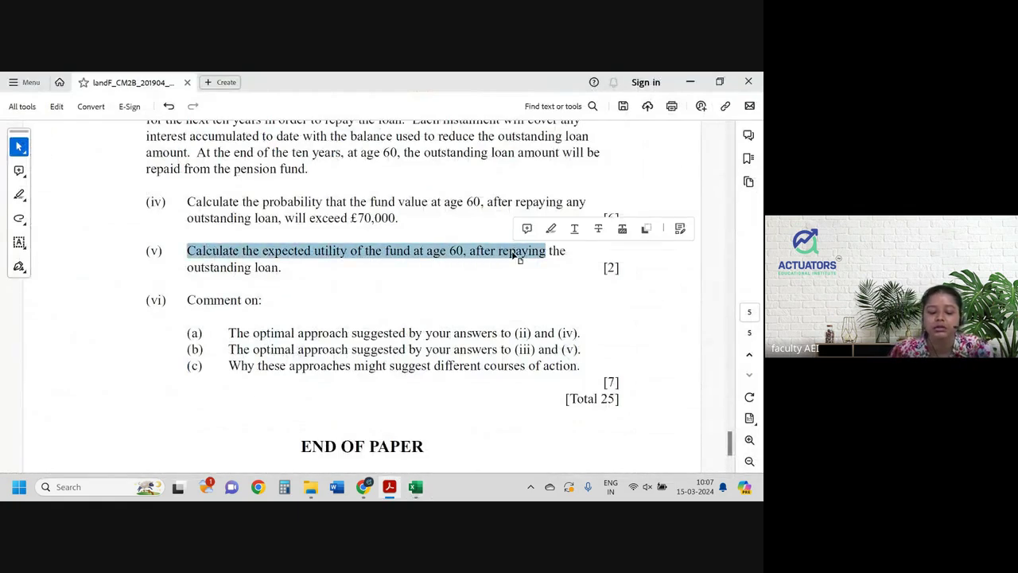
- Switch back to Excel and move the utility formulas from N15:R15 to N17:R17
key("alt+Tab")
scroll(591, 335, "down", 1)
scroll(591, 335, "up", 1)
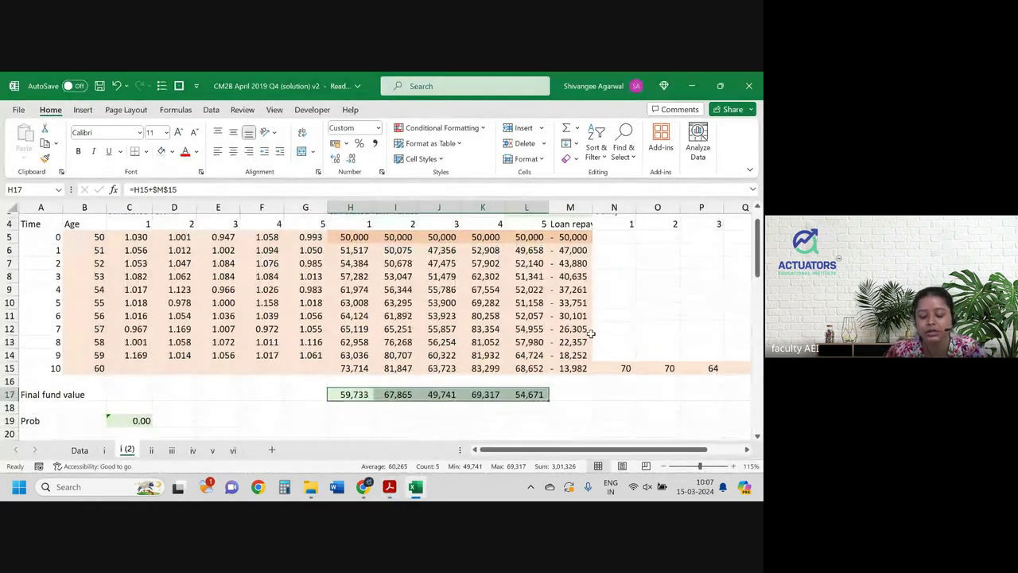
left_click(619, 370)
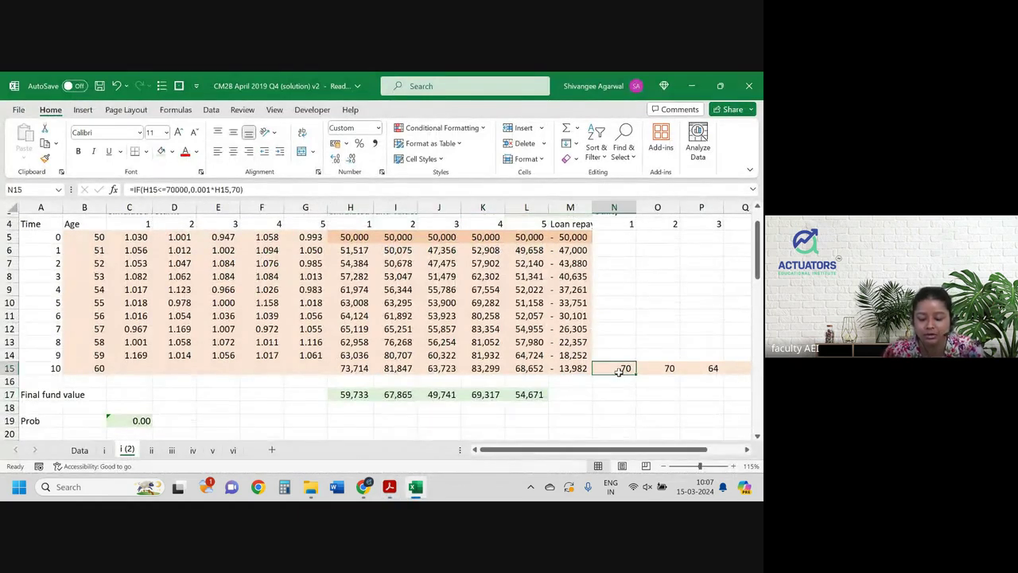
key("ctrl+shift+Right")
key("ctrl+c")
key("Down")
key("Down")
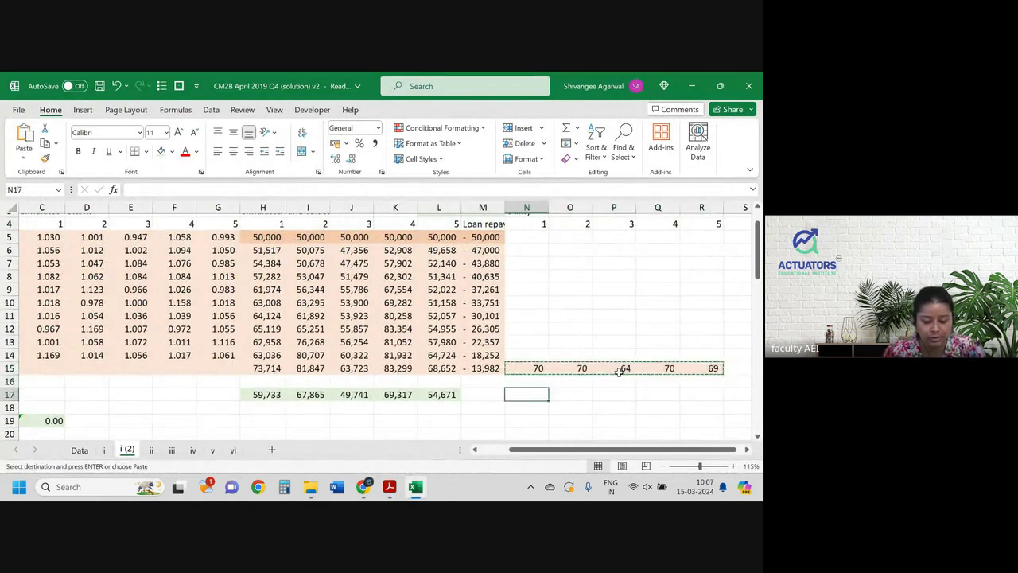
key("Return")
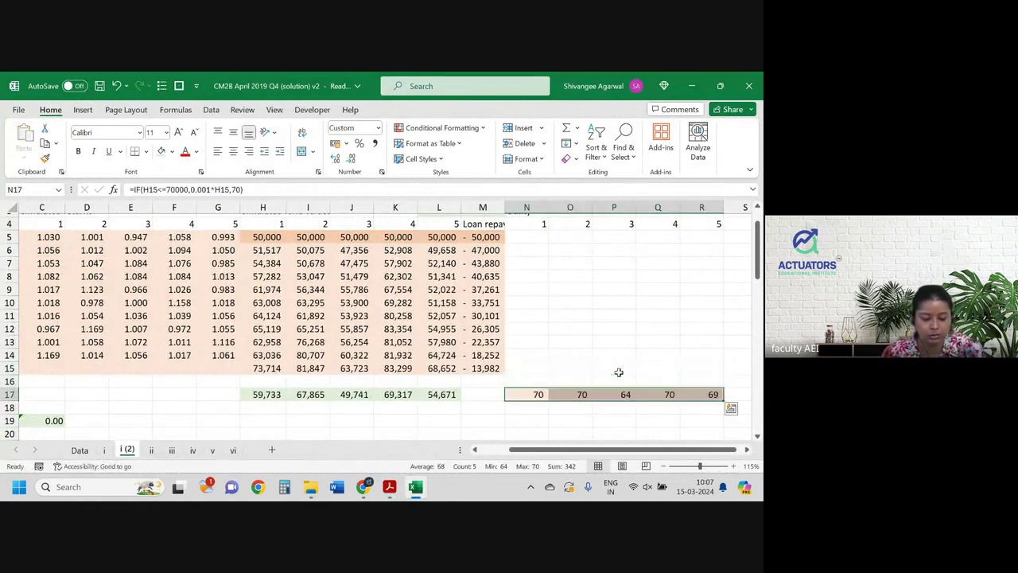
- Point the utility formula in N17 to the net fund value, as =IF(H17<=70000,0.001*H17,70), and fill it across to R17
double_click(540, 393)
left_click_drag(275, 374, 280, 393)
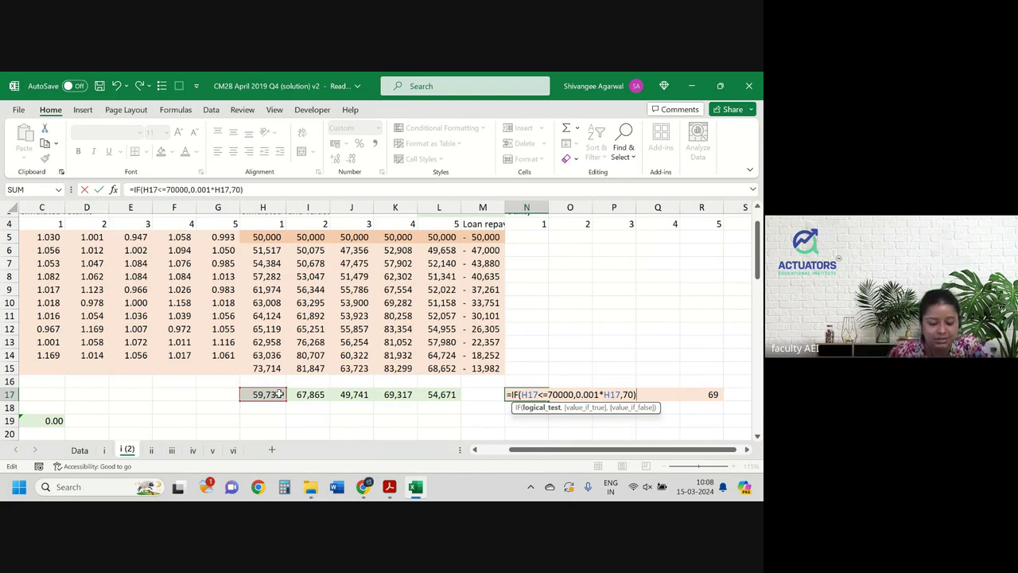
key("Return")
left_click(538, 393)
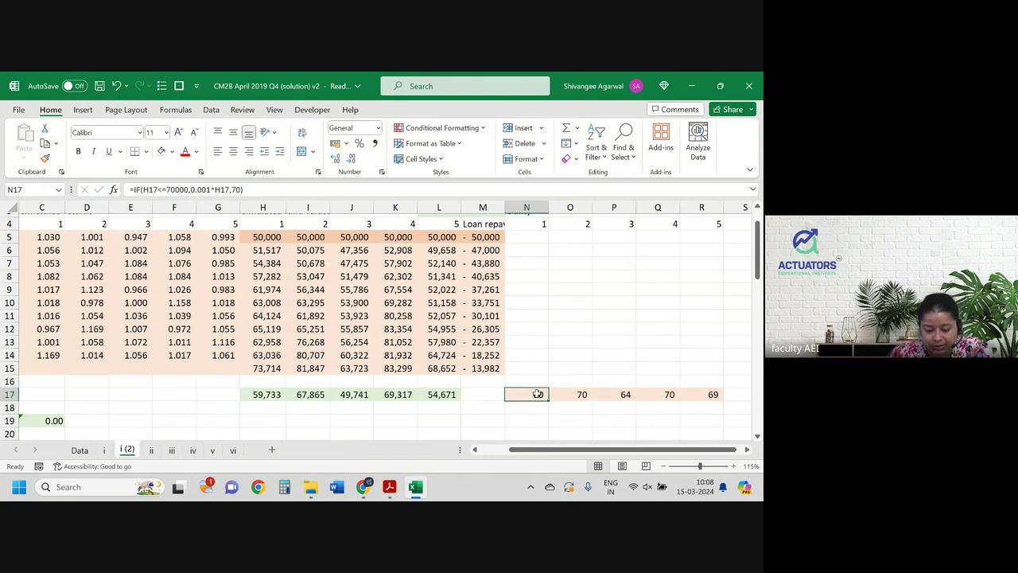
left_click_drag(548, 398, 711, 401)
- Enter =AVERAGE(N17:R17) in N19 to calculate the expected utility after repaying the loan
scroll(586, 393, "down", 1)
left_click(529, 391)
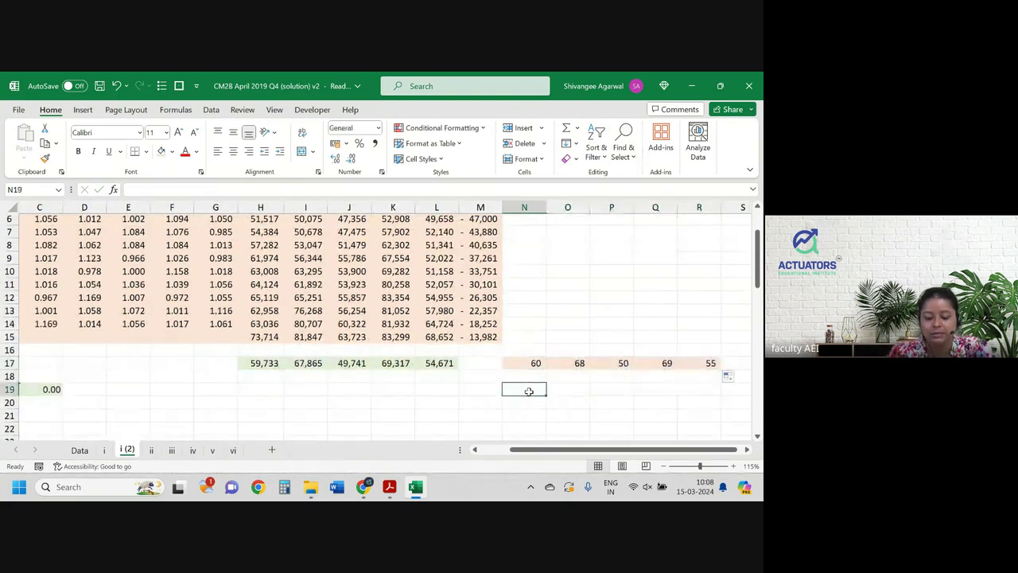
type("=average(")
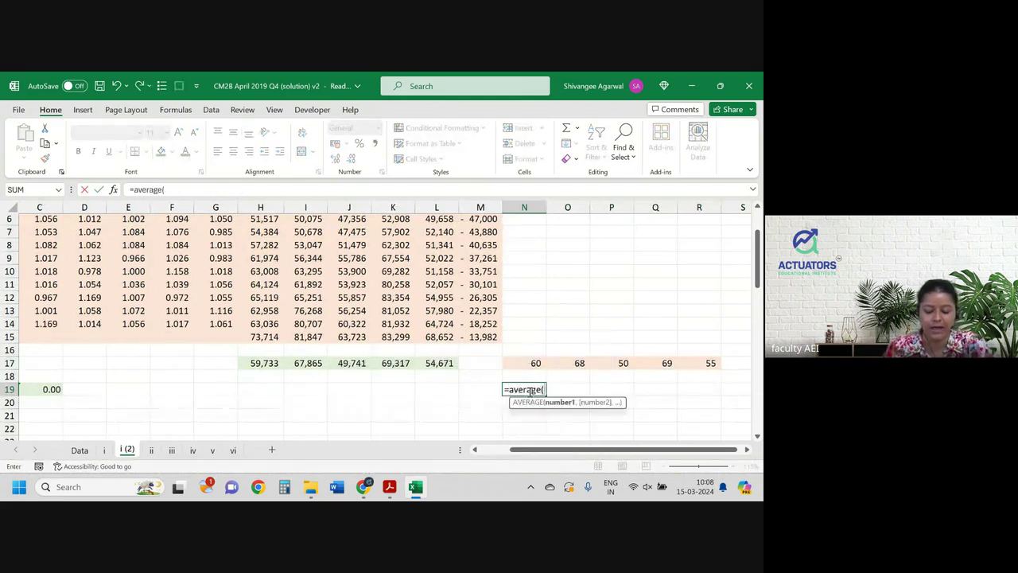
key("Up")
key("Up")
key("shift+Right")
key("shift+Right")
key("shift+Right")
key("shift+Right")
key("Return")
- Format the expected utility in N19 with three decimal places and a light green fill, checking sheet i in between
left_click(529, 390)
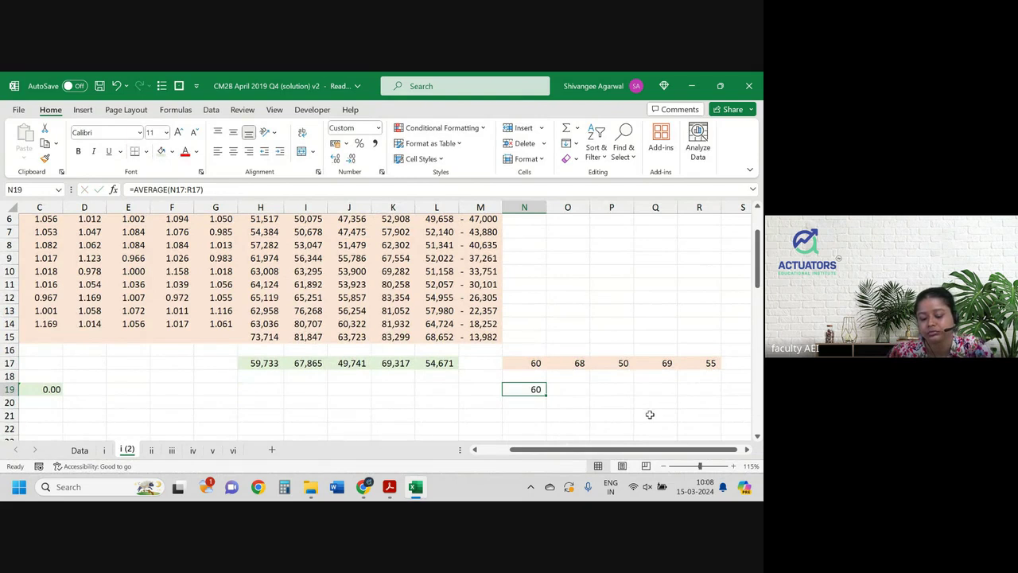
left_click(335, 158)
left_click(335, 158)
left_click(335, 159)
left_click(103, 451)
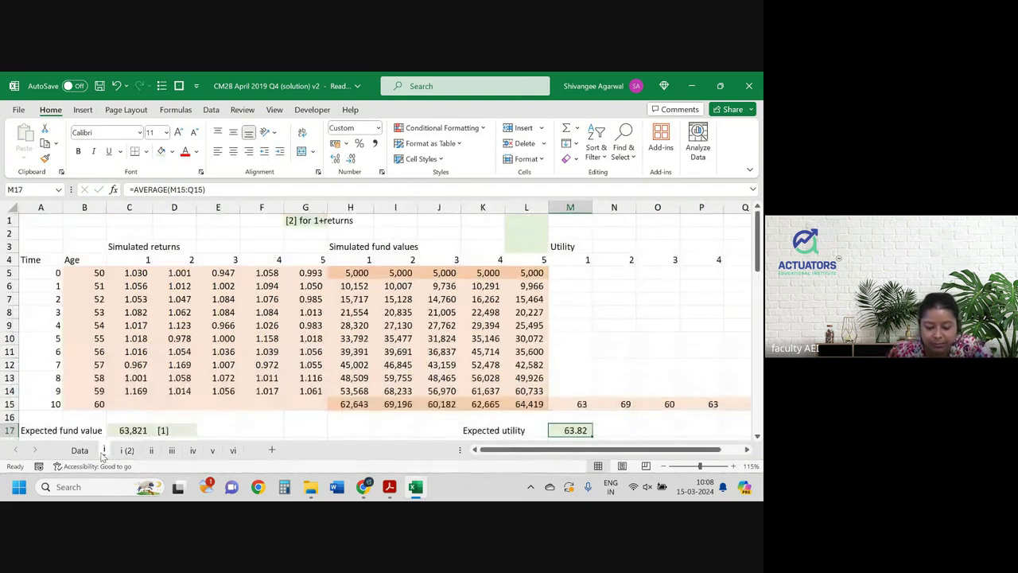
left_click(132, 451)
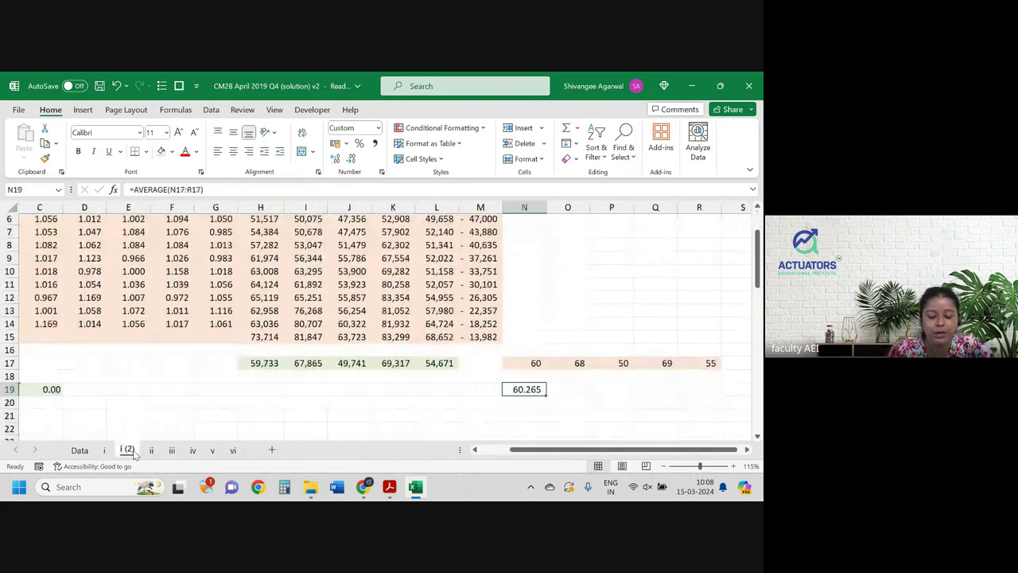
left_click(160, 154)
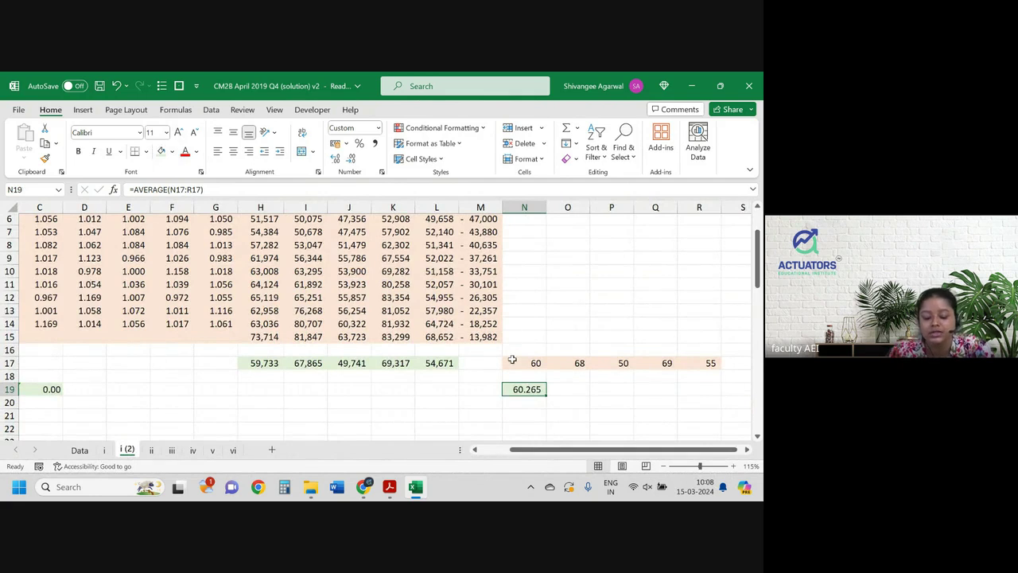
- Show the utility values in N17:R17 with two decimal places
left_click_drag(531, 363, 704, 363)
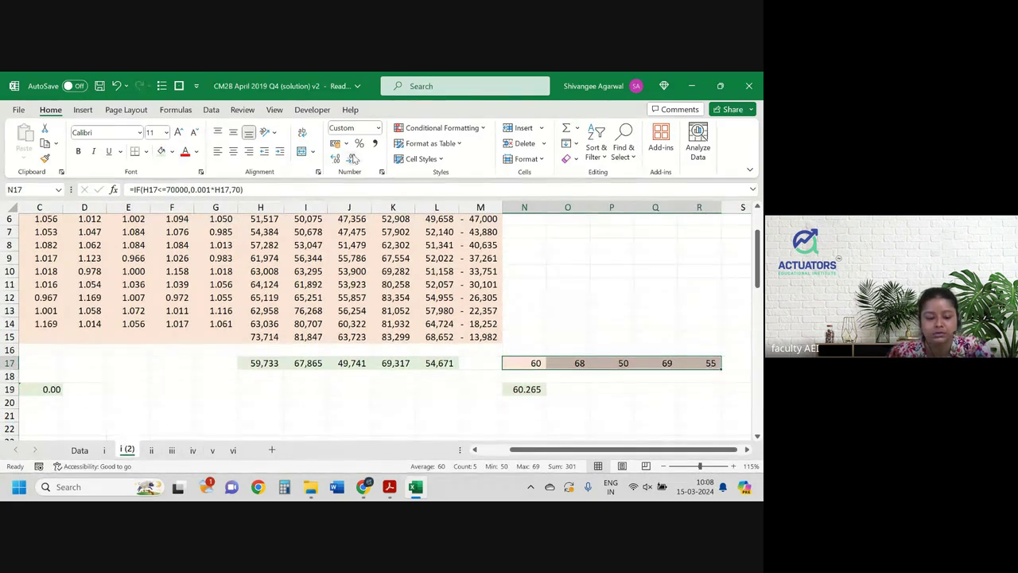
left_click(337, 158)
left_click(338, 158)
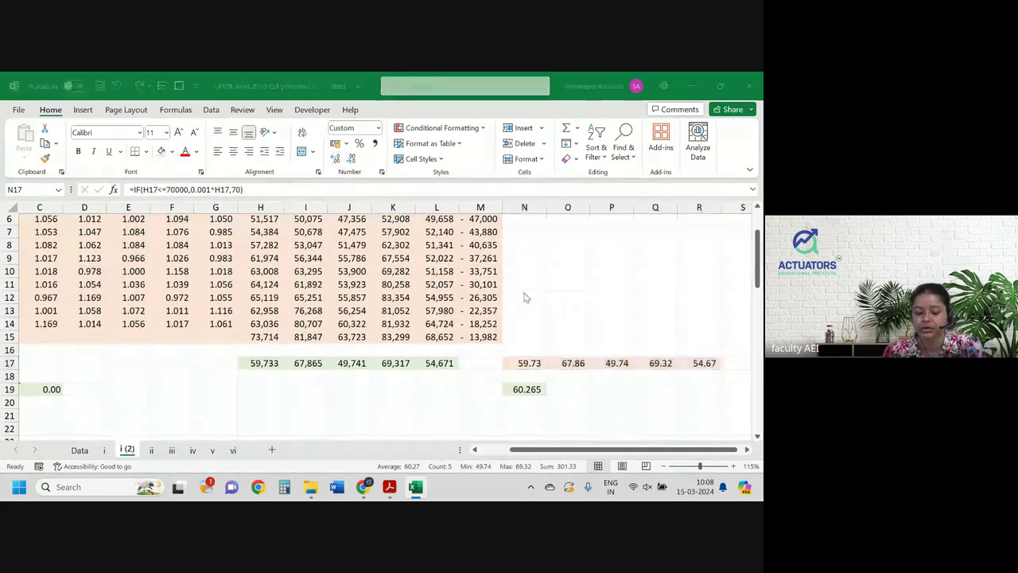
- Switch to the question PDF and examine part (vi), together with the loan details and the earlier parts it refers to
key("alt+Tab")
left_click(438, 316)
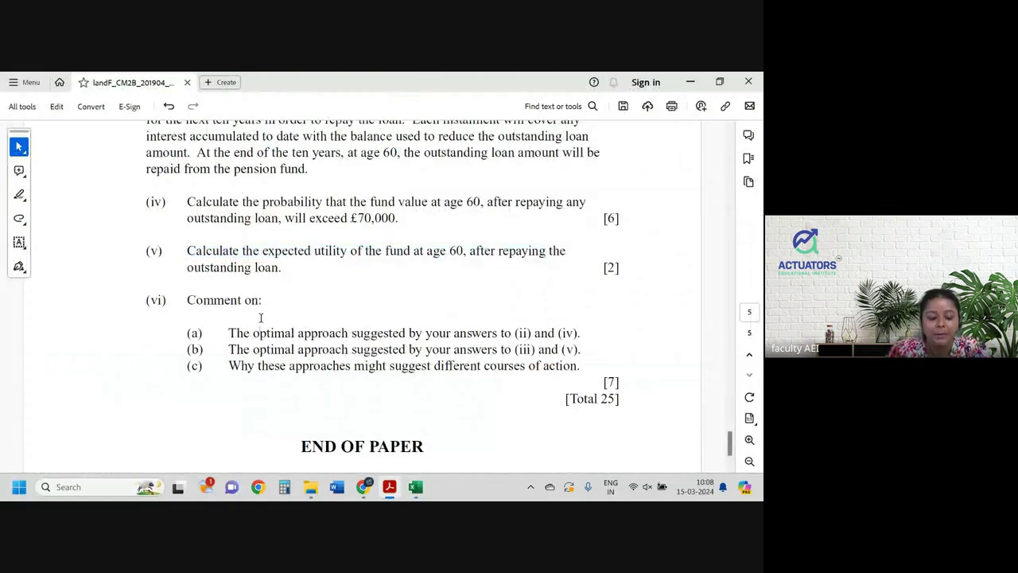
scroll(259, 310, "down", 1)
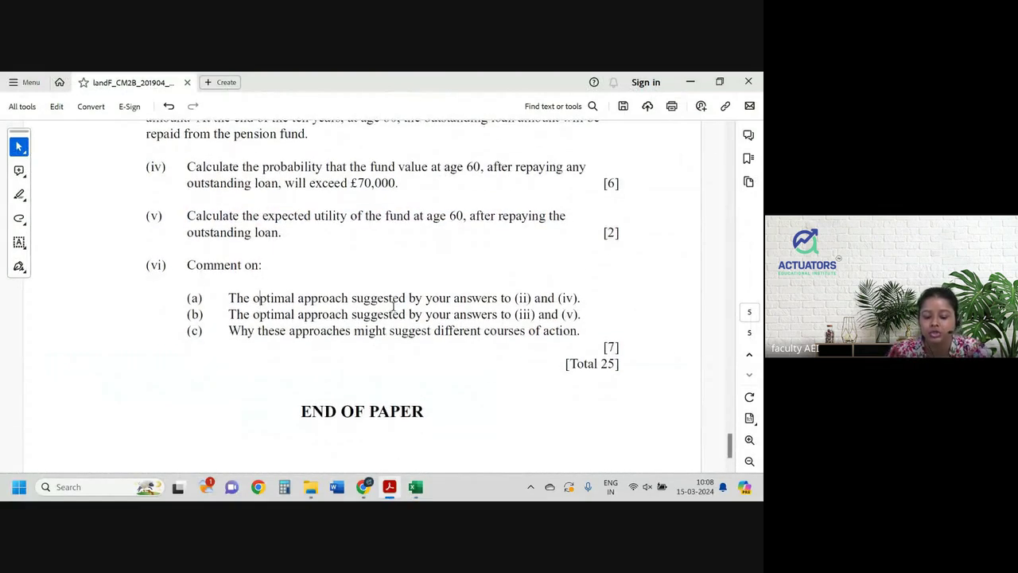
scroll(393, 307, "up", 5)
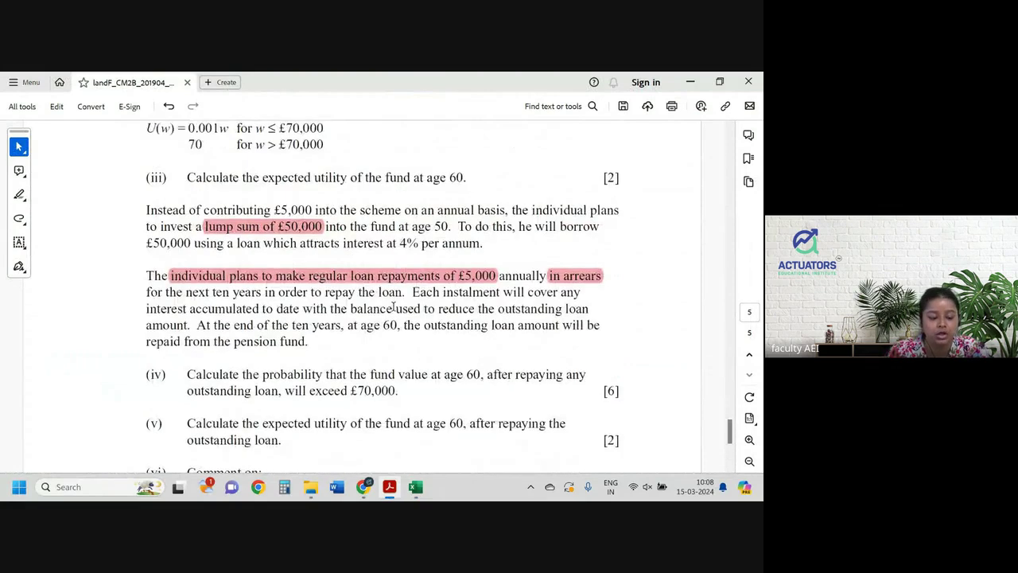
scroll(393, 307, "down", 5)
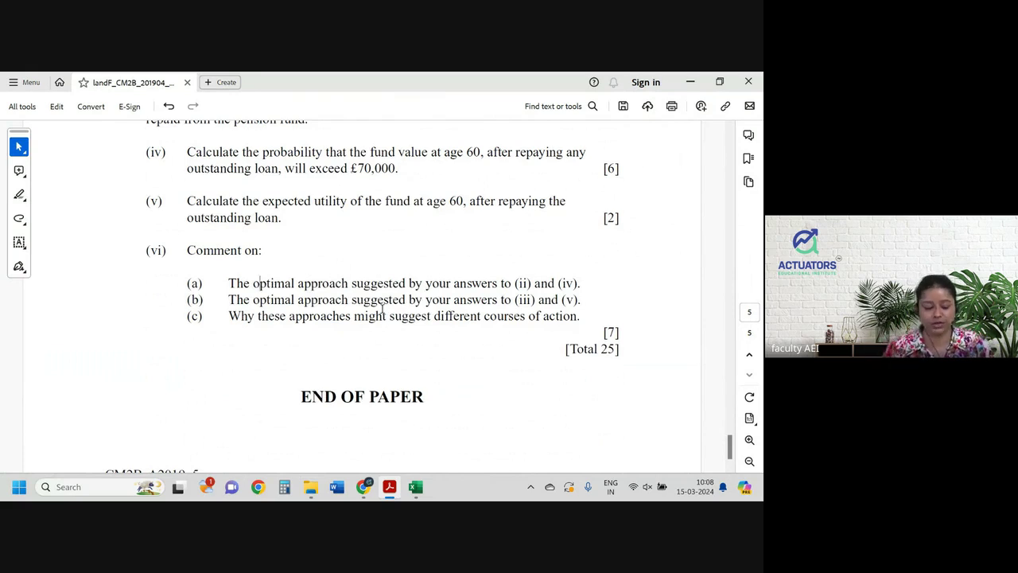
scroll(382, 309, "up", 2)
scroll(549, 322, "down", 1)
left_click_drag(514, 339, 573, 339)
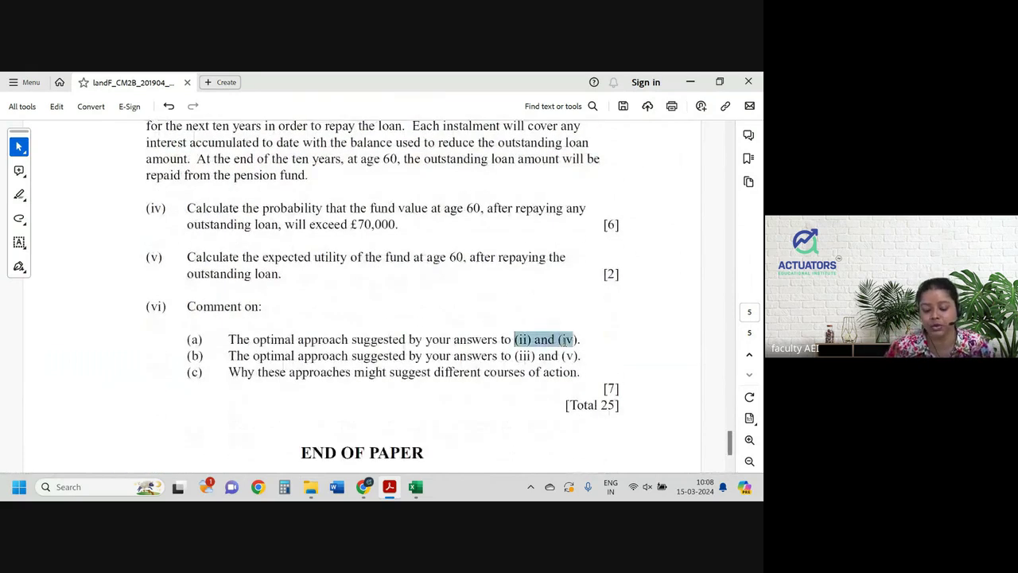
- Review part (ii) in the question PDF, then compare the probabilities of exceeding £70,000 on sheets i and i (2) of the workbook
scroll(295, 287, "up", 6)
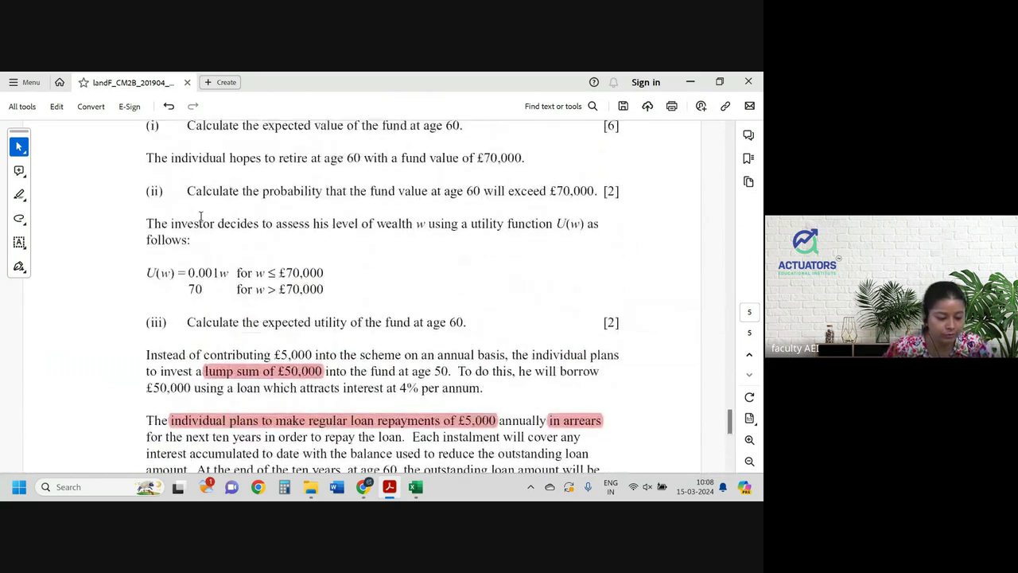
scroll(200, 216, "up", 1)
left_click_drag(190, 250, 447, 247)
scroll(455, 238, "down", 4)
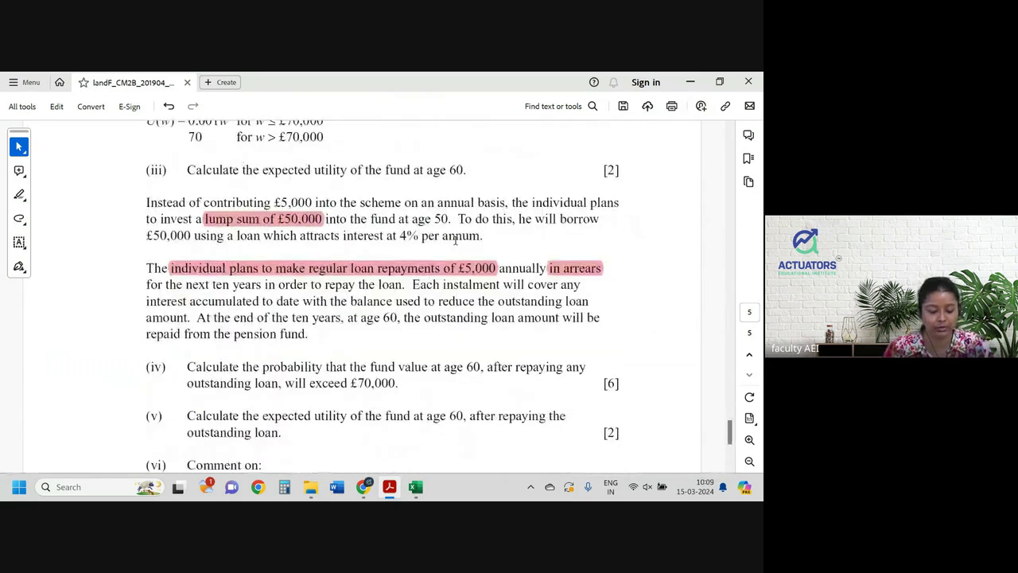
key("alt+Tab")
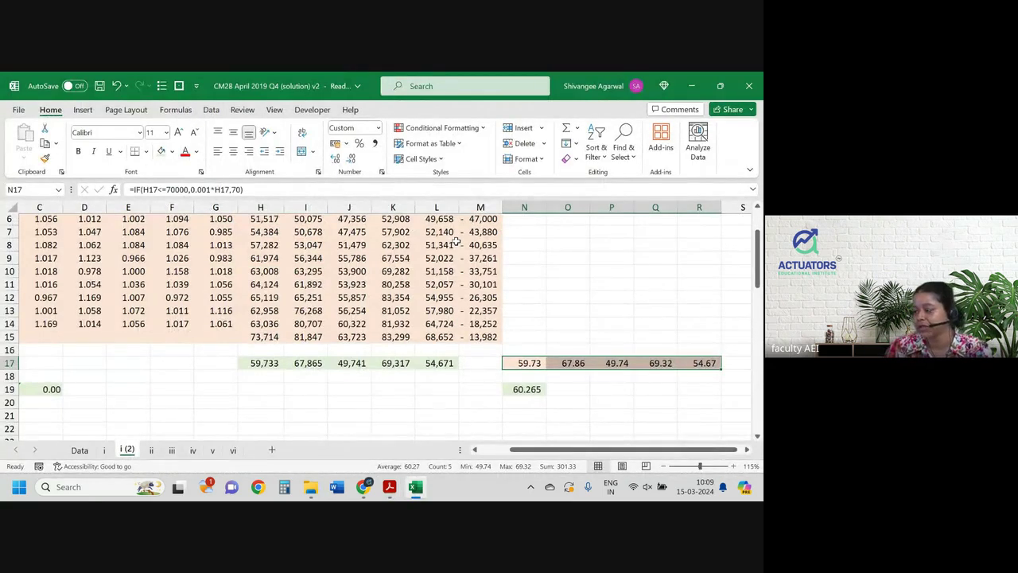
left_click(103, 451)
scroll(182, 407, "down", 3)
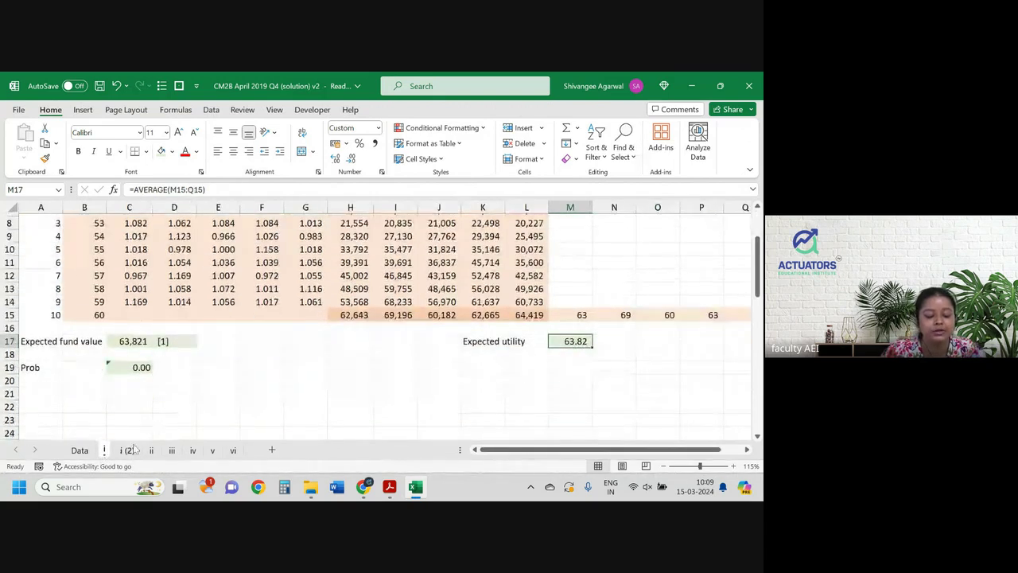
left_click(127, 450)
scroll(191, 396, "left", 2)
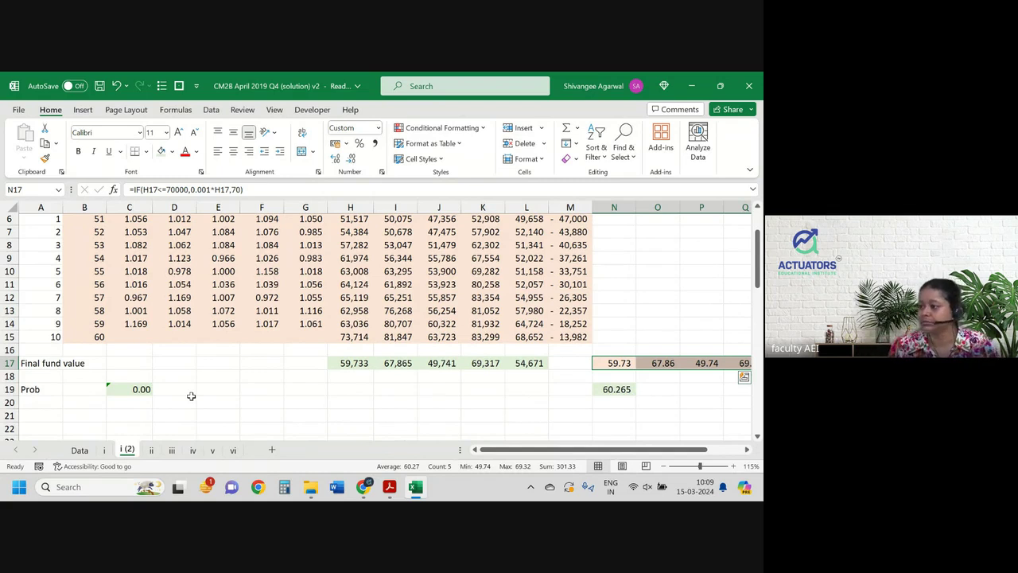
- Read part (vi)(b) in the question PDF along with part (iii) and the loan details, then return to the workbook
key("alt+Tab")
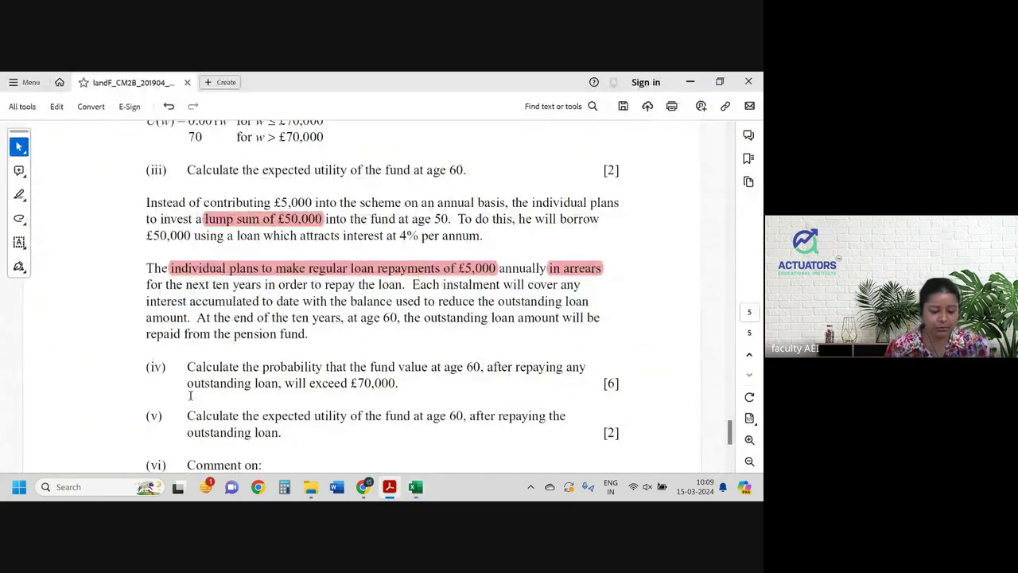
scroll(222, 402, "down", 5)
scroll(222, 402, "up", 1)
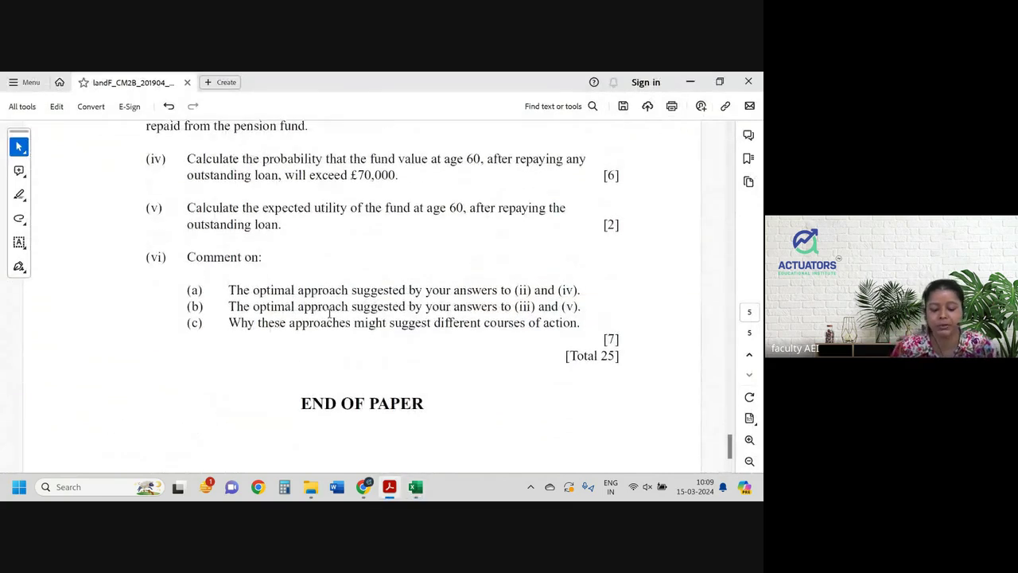
left_click_drag(410, 309, 576, 314)
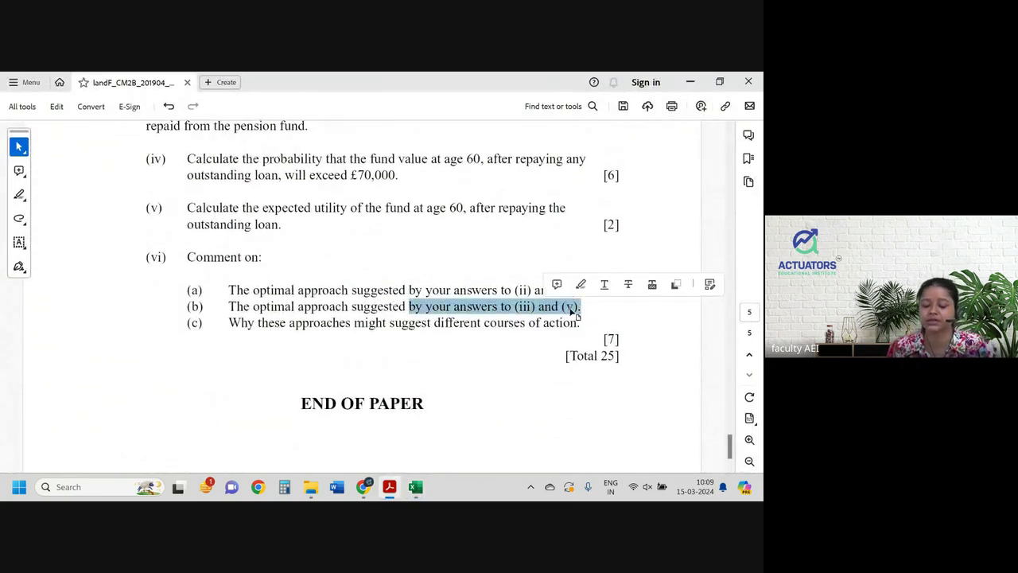
key("alt+Tab")
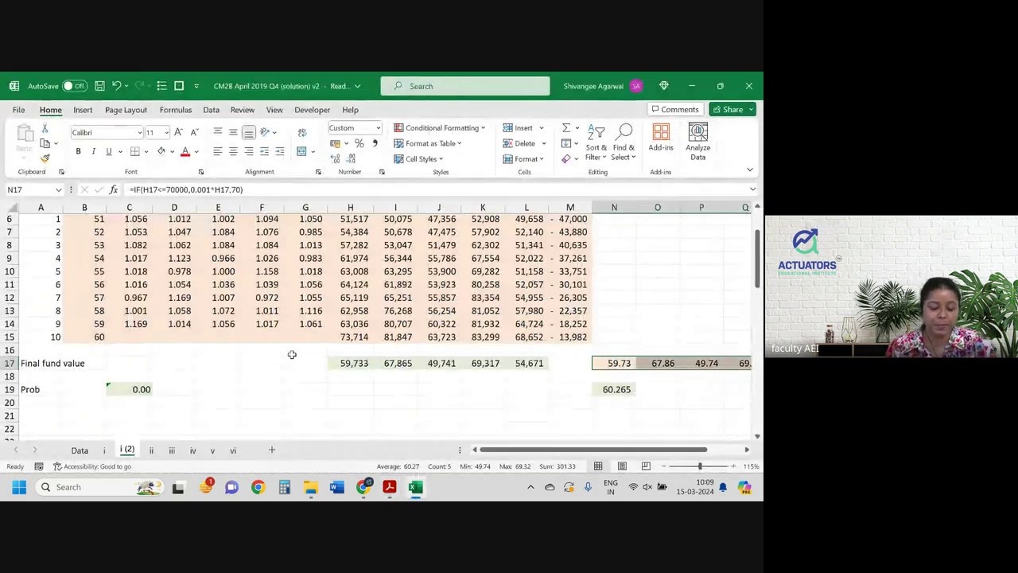
key("alt+Tab")
scroll(292, 358, "up", 1)
scroll(292, 358, "up", 3)
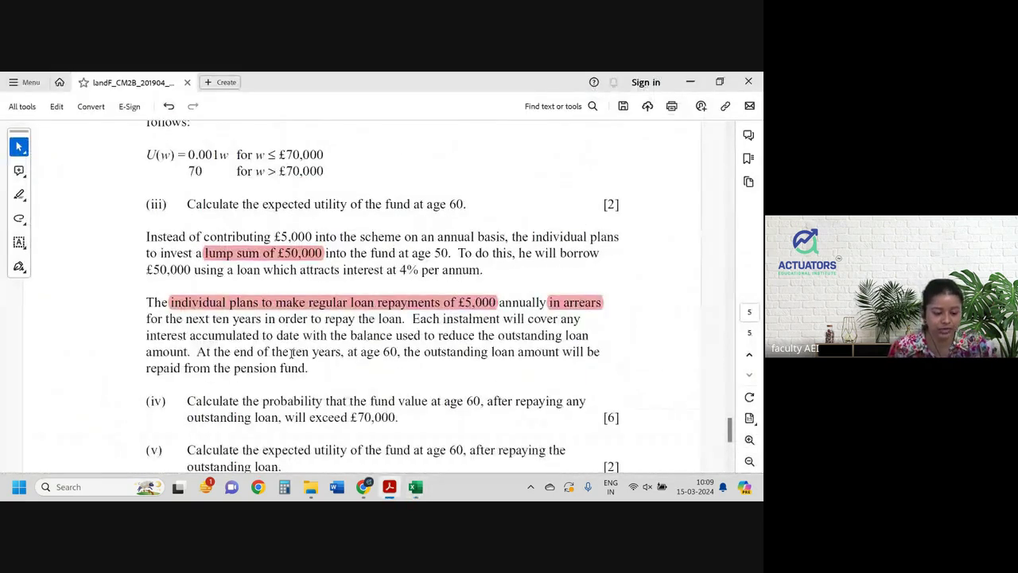
key("alt+Tab")
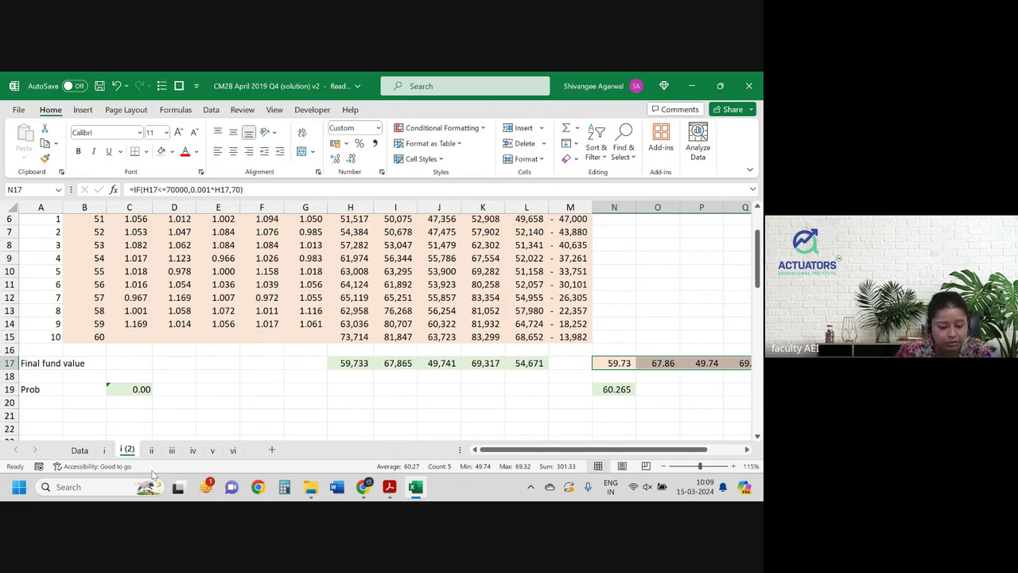
- Compare the age-60 fund values in H15:L15 on sheet i with the final fund values in H17:L17 on sheet i (2)
left_click(105, 451)
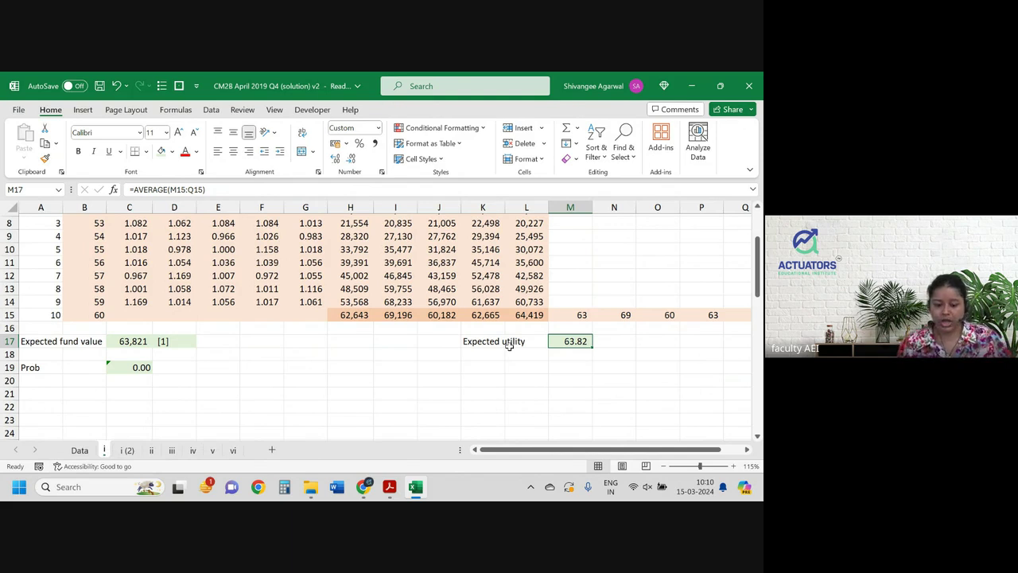
left_click(350, 315)
left_click_drag(392, 312, 521, 315)
left_click(136, 340)
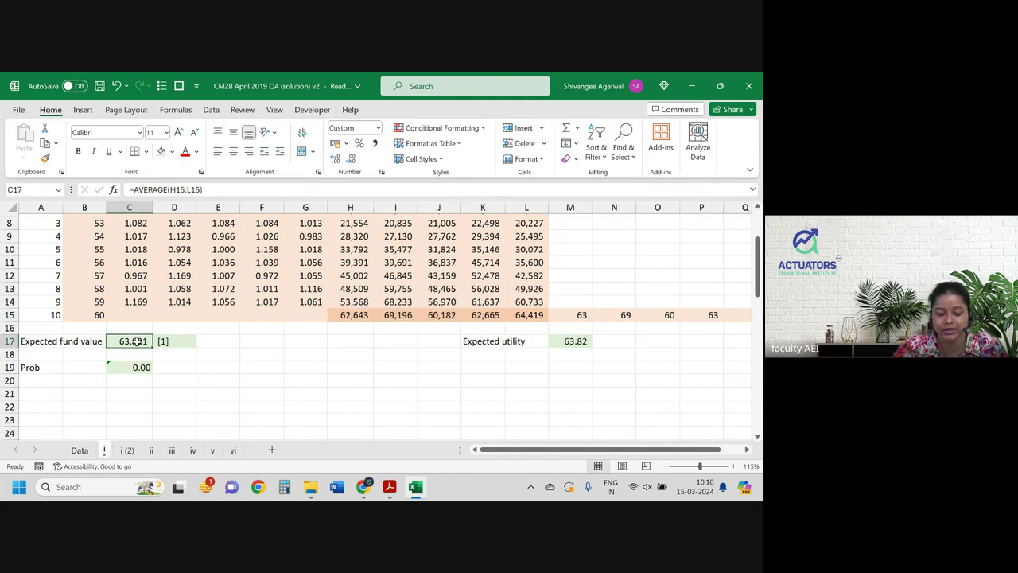
left_click_drag(353, 315, 528, 315)
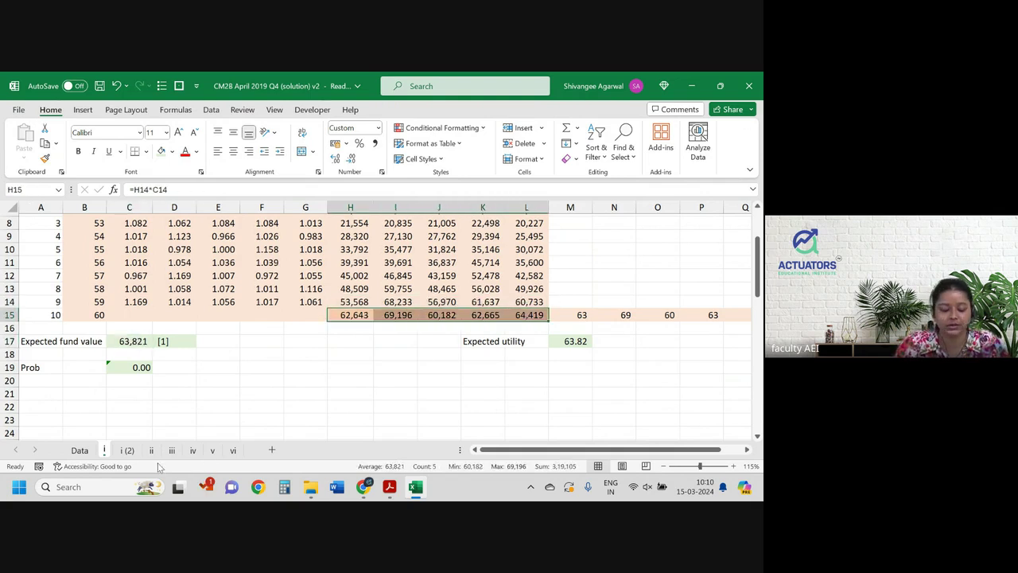
left_click(131, 452)
left_click_drag(351, 363, 521, 362)
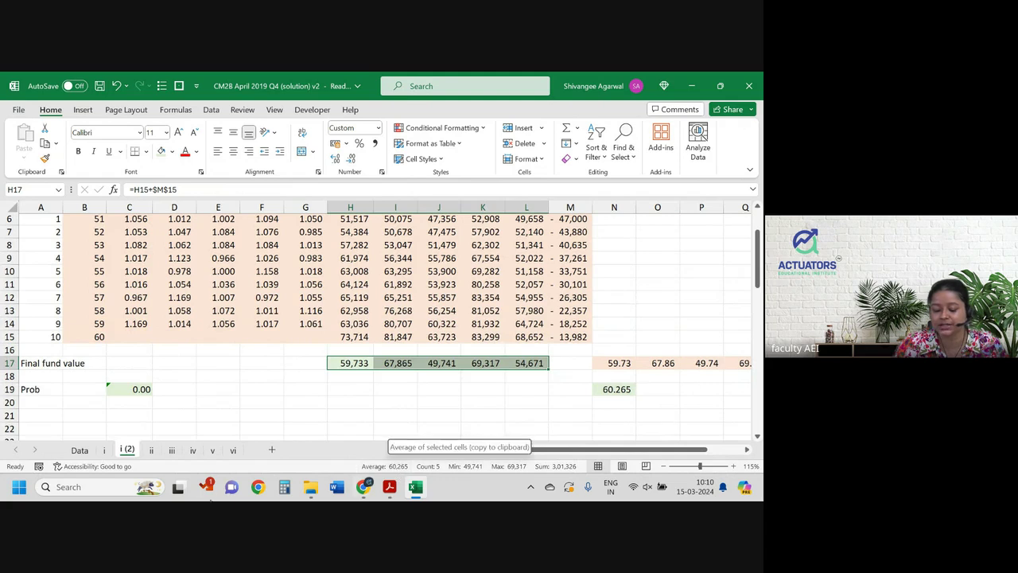
left_click(104, 450)
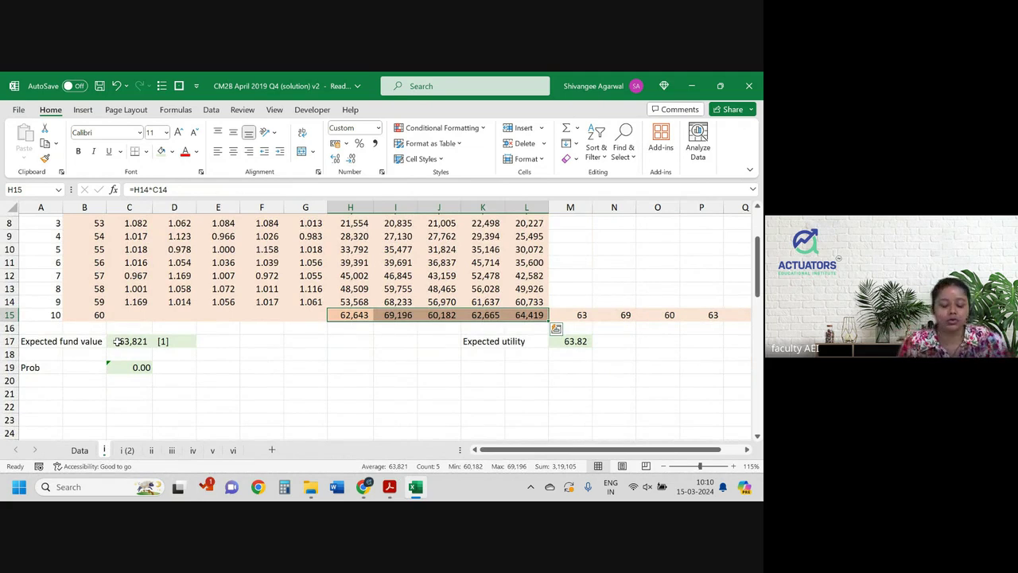
- Read part (vi)(c) in the question PDF on why the approaches might differ, then check it against sheet i
key("alt+Tab")
scroll(226, 449, "down", 5)
left_click_drag(256, 285, 479, 299)
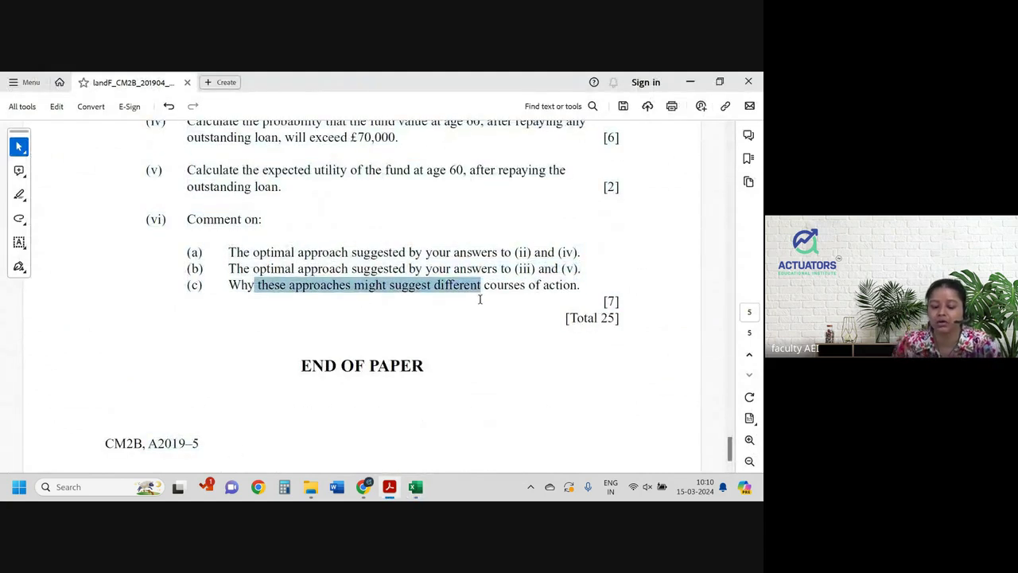
key("alt+Tab")
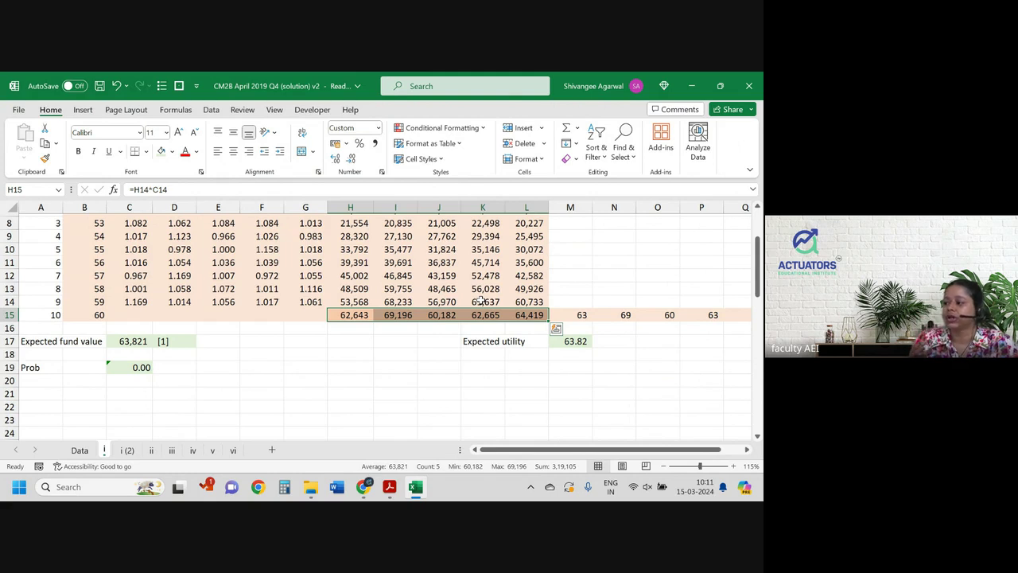
- Examine both branches of the utility function U(w) in the question PDF, then switch back to sheet i in Excel
key("alt+Tab")
scroll(334, 202, "up", 5)
scroll(334, 203, "up", 2)
scroll(334, 203, "up", 2)
left_click_drag(186, 212, 229, 211)
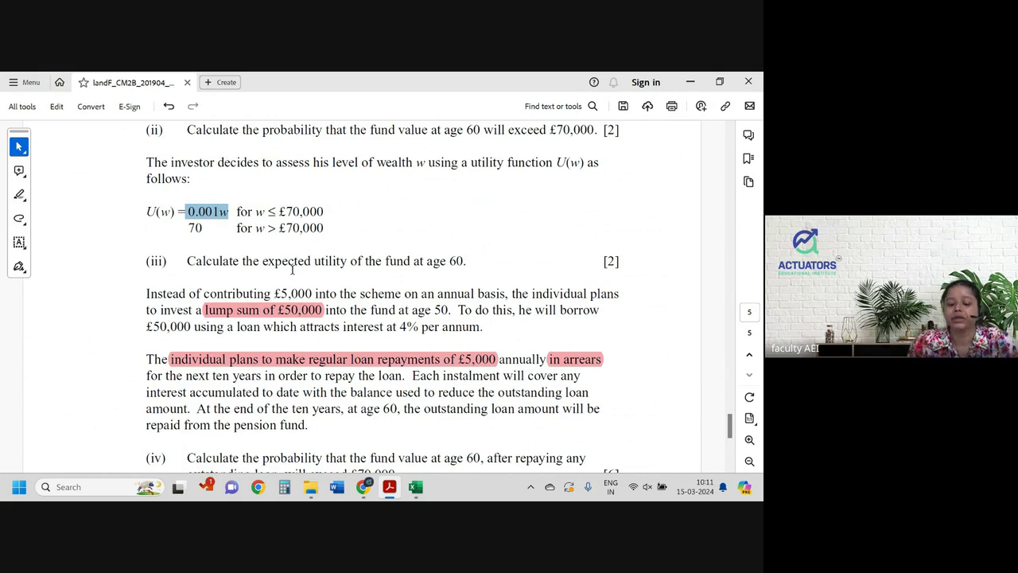
left_click_drag(184, 228, 206, 230)
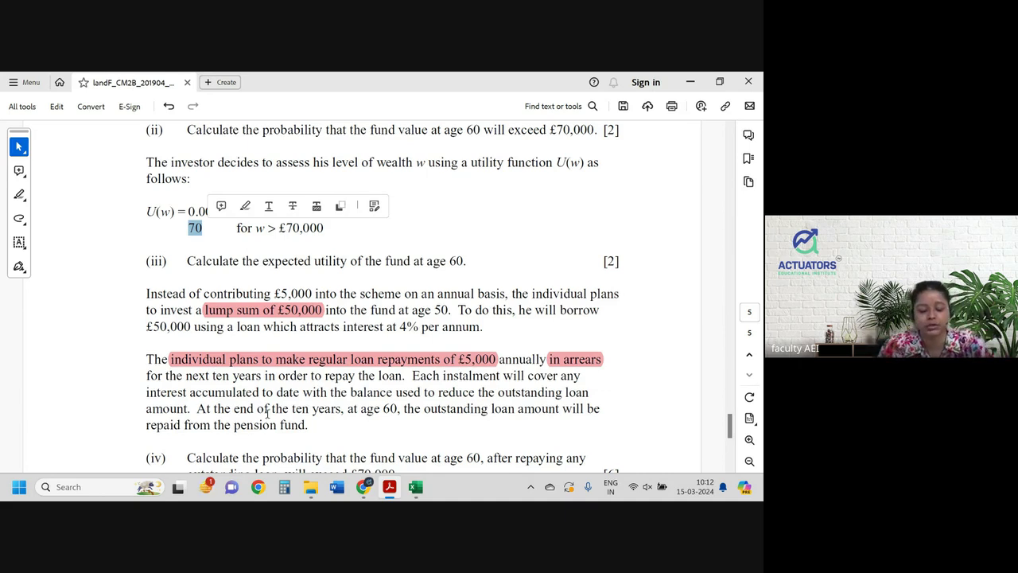
left_click(415, 487)
left_click(413, 359)
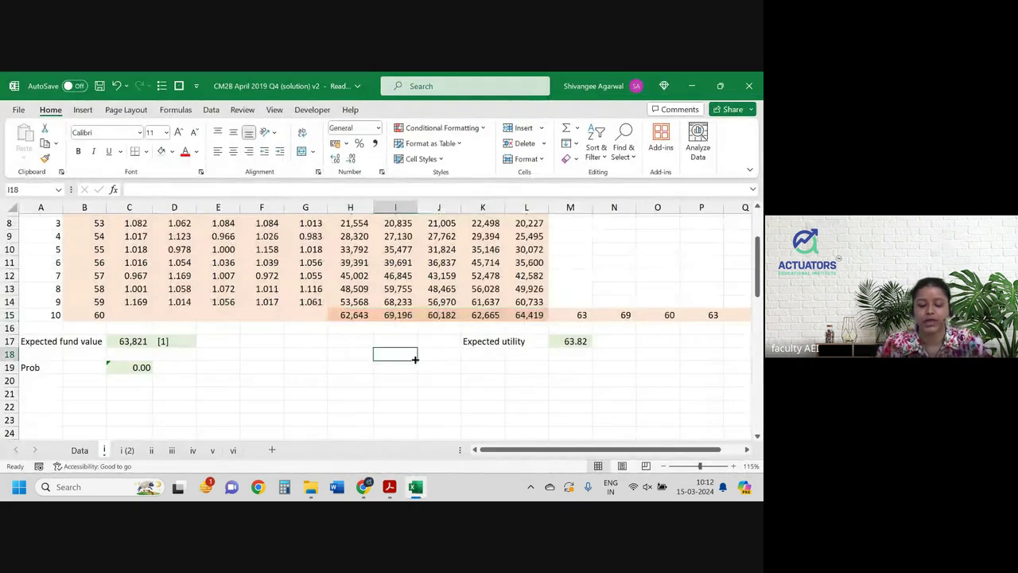